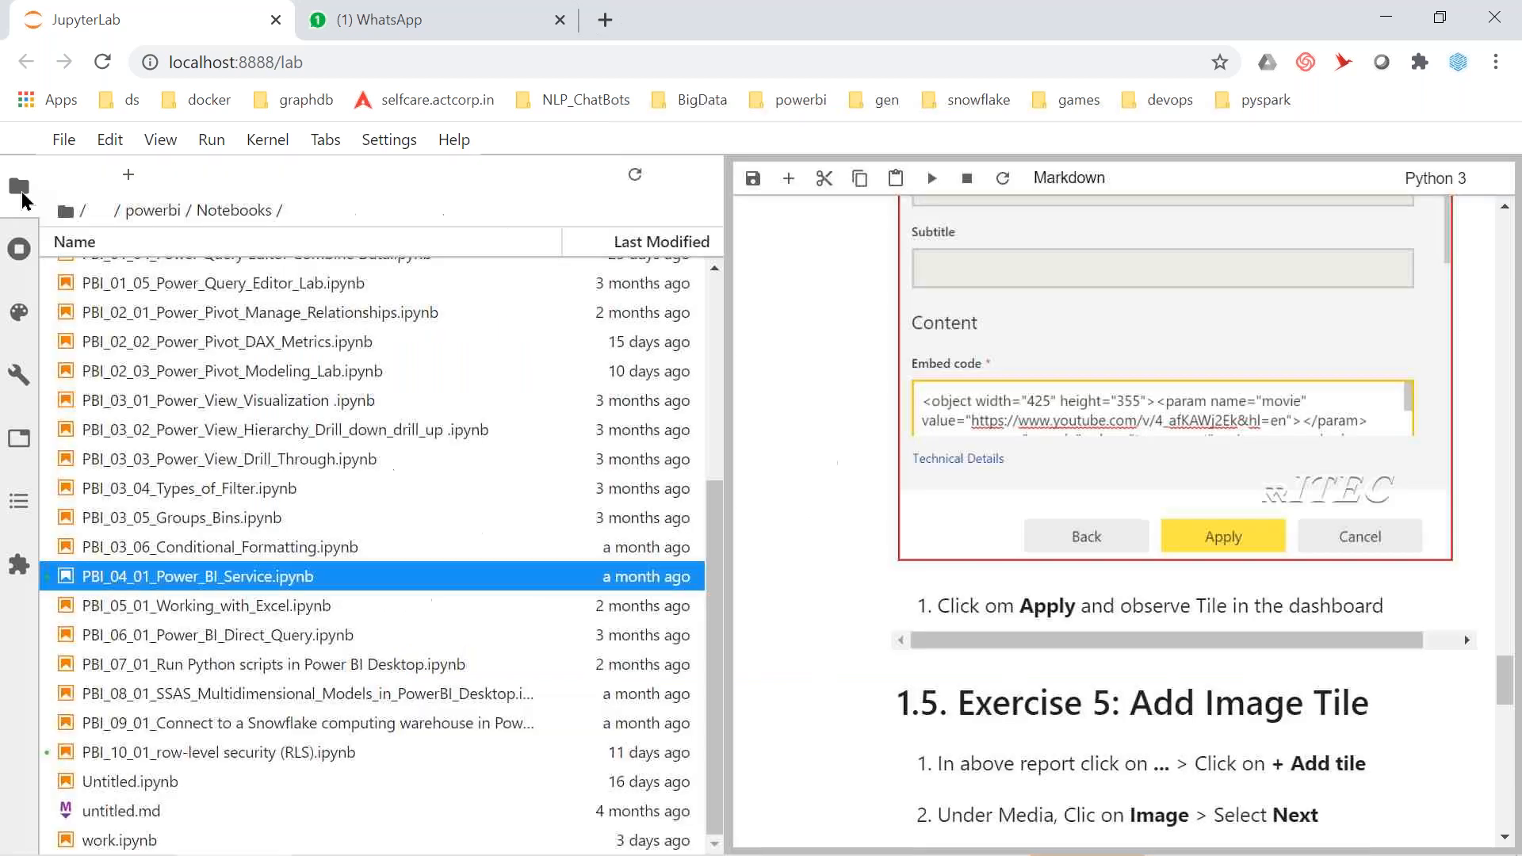
Show the table of contents of the Power BI Service notebook in JupyterLab
{"action": "left_click", "coordinate": [19, 509]}
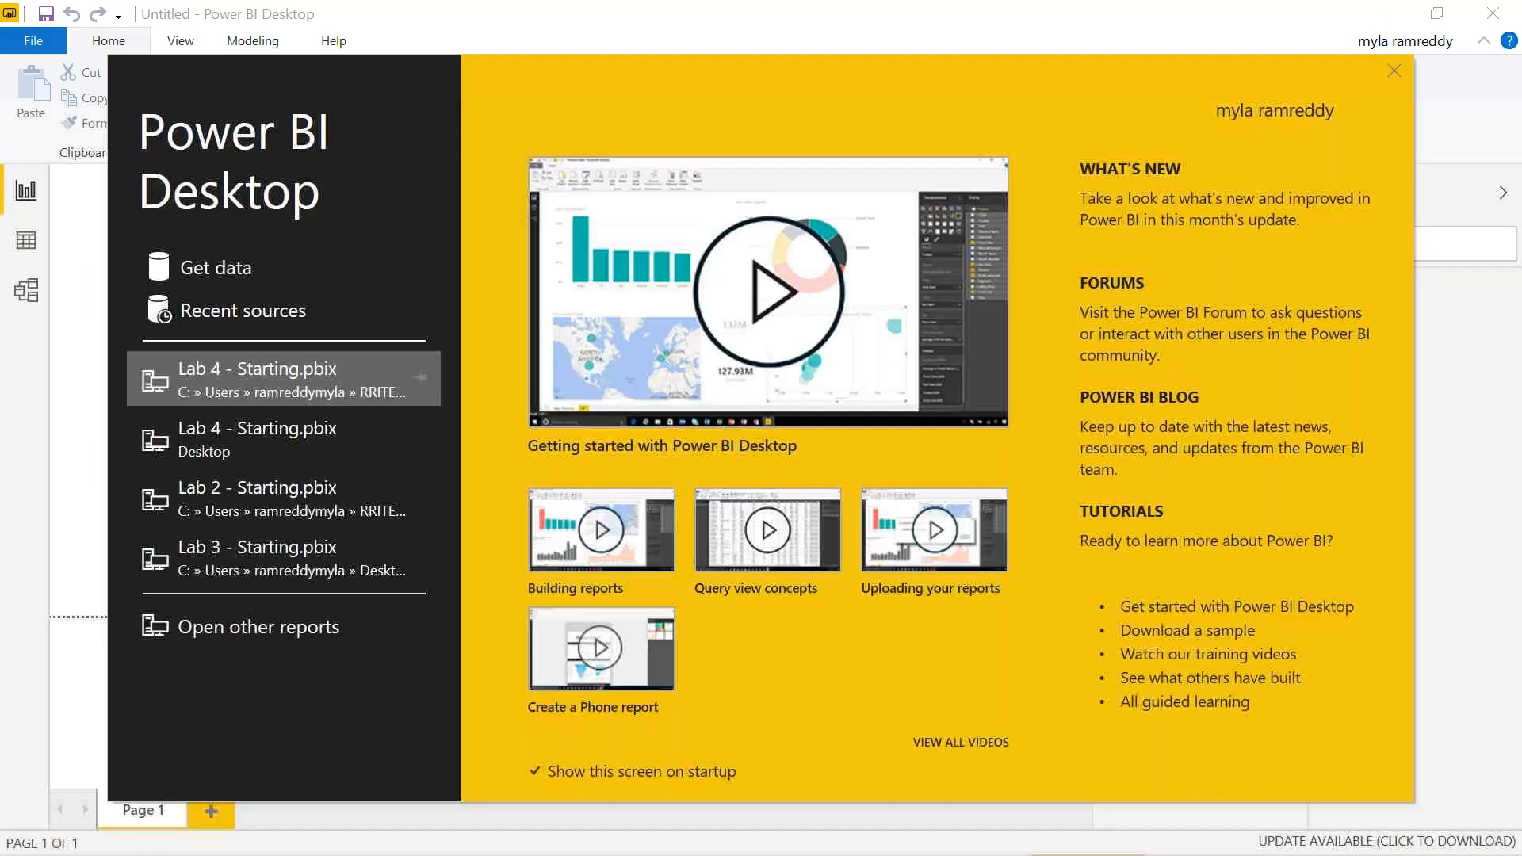
Bring Power BI Desktop to the front and close its start screen
{"action": "key", "text": "alt+Tab"}
{"action": "key", "text": "alt+Tab"}
{"action": "key", "text": "alt+Tab"}
{"action": "key", "text": "alt+Tab"}
{"action": "key", "text": "alt+Tab"}
{"action": "key", "text": "alt+Tab"}
{"action": "key", "text": "alt+Tab"}
{"action": "key", "text": "alt+Tab"}
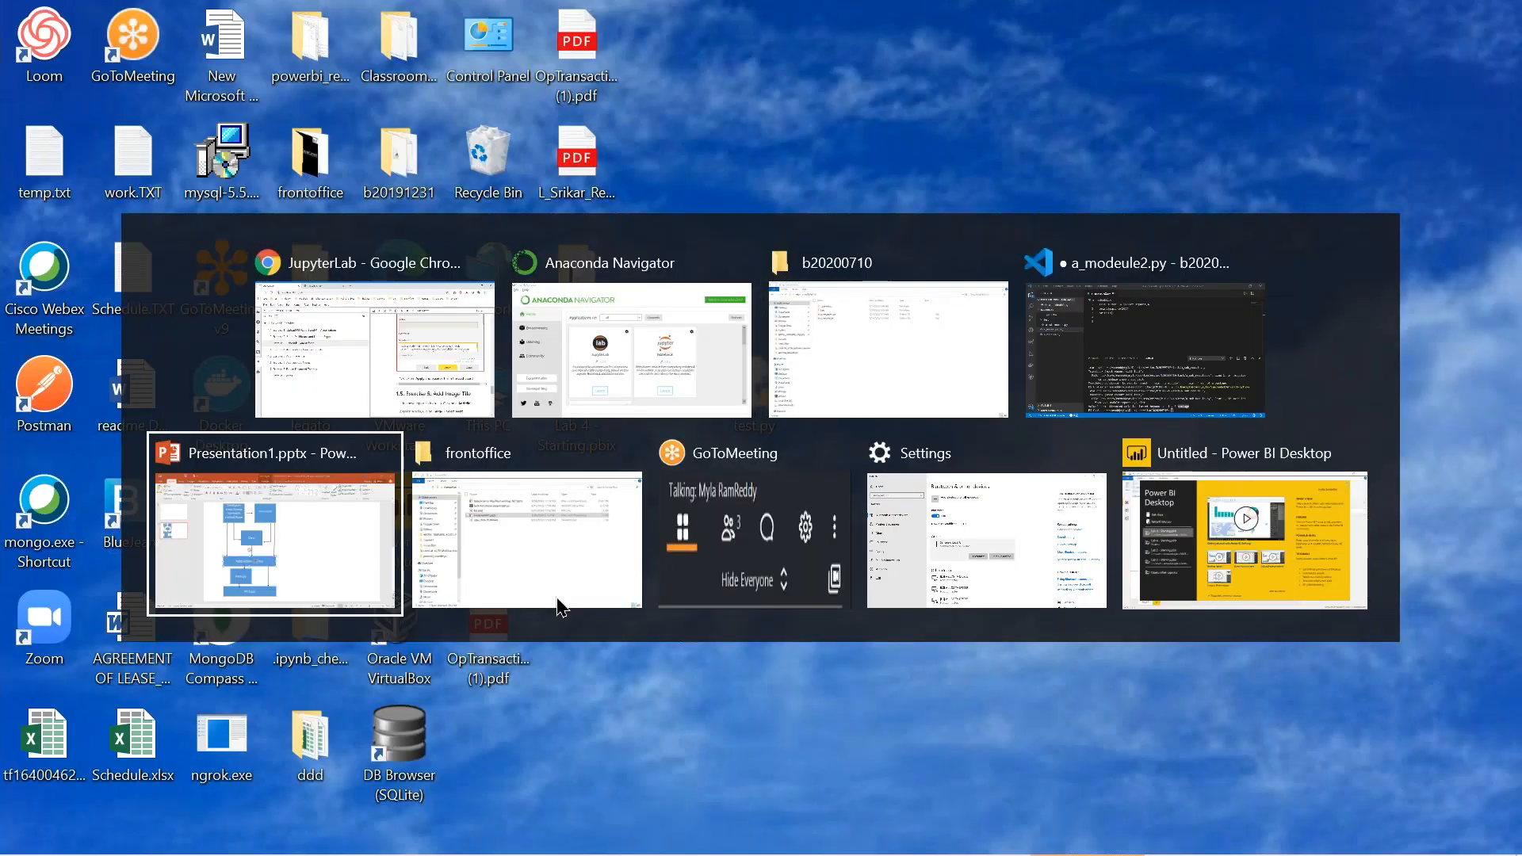
{"action": "key", "text": "alt+Tab"}
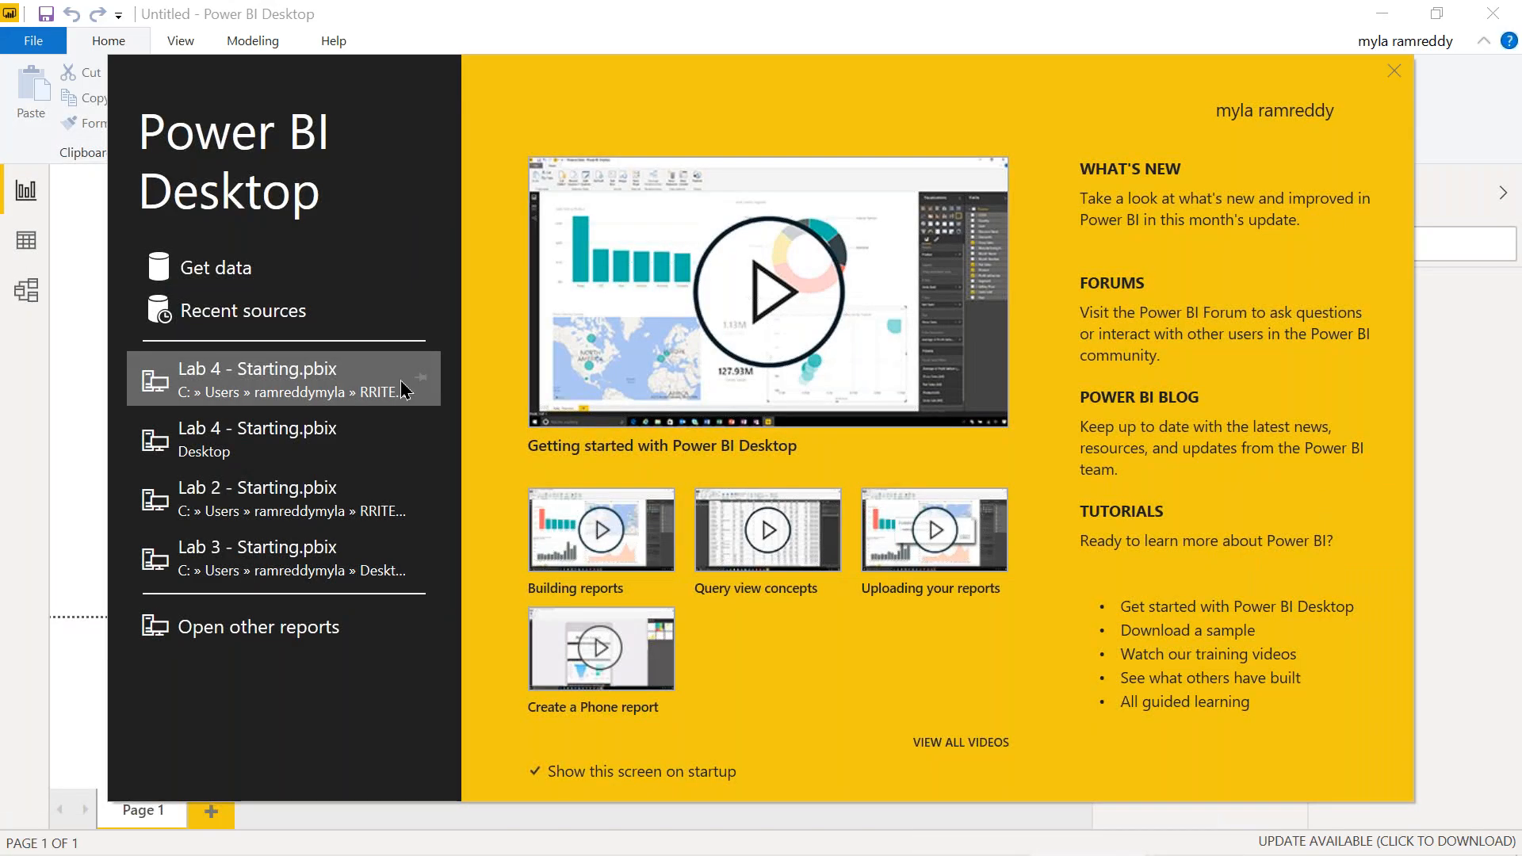
{"action": "left_click_drag", "start_coordinate": [521, 96], "coordinate": [276, 403]}
{"action": "left_click", "coordinate": [1149, 382]}
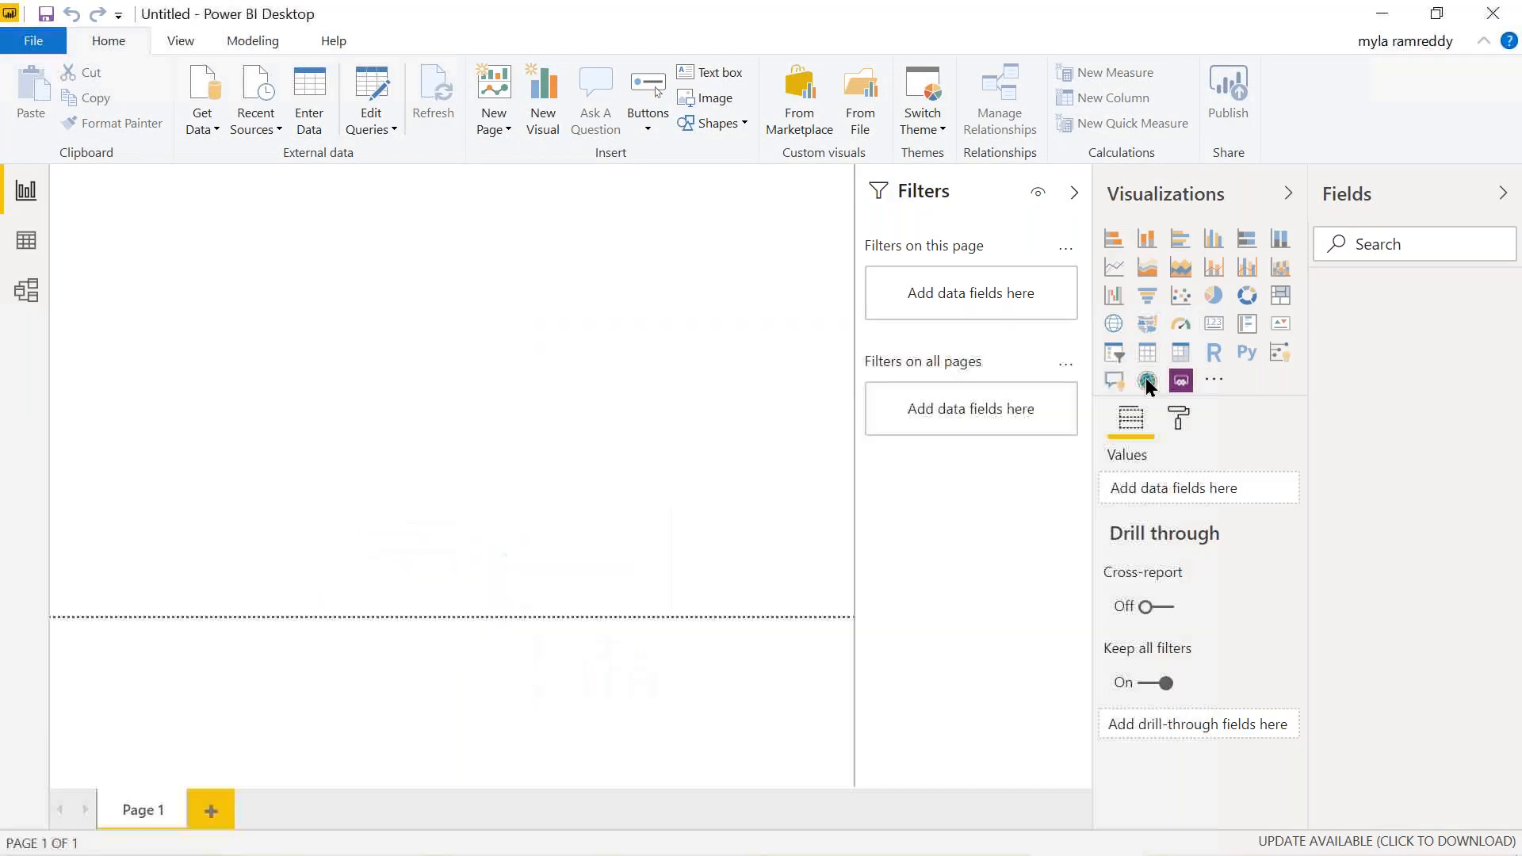
Try a DirectQuery SQL Server connection, cancel it, and reopen the Get Data list
{"action": "left_click", "coordinate": [214, 131]}
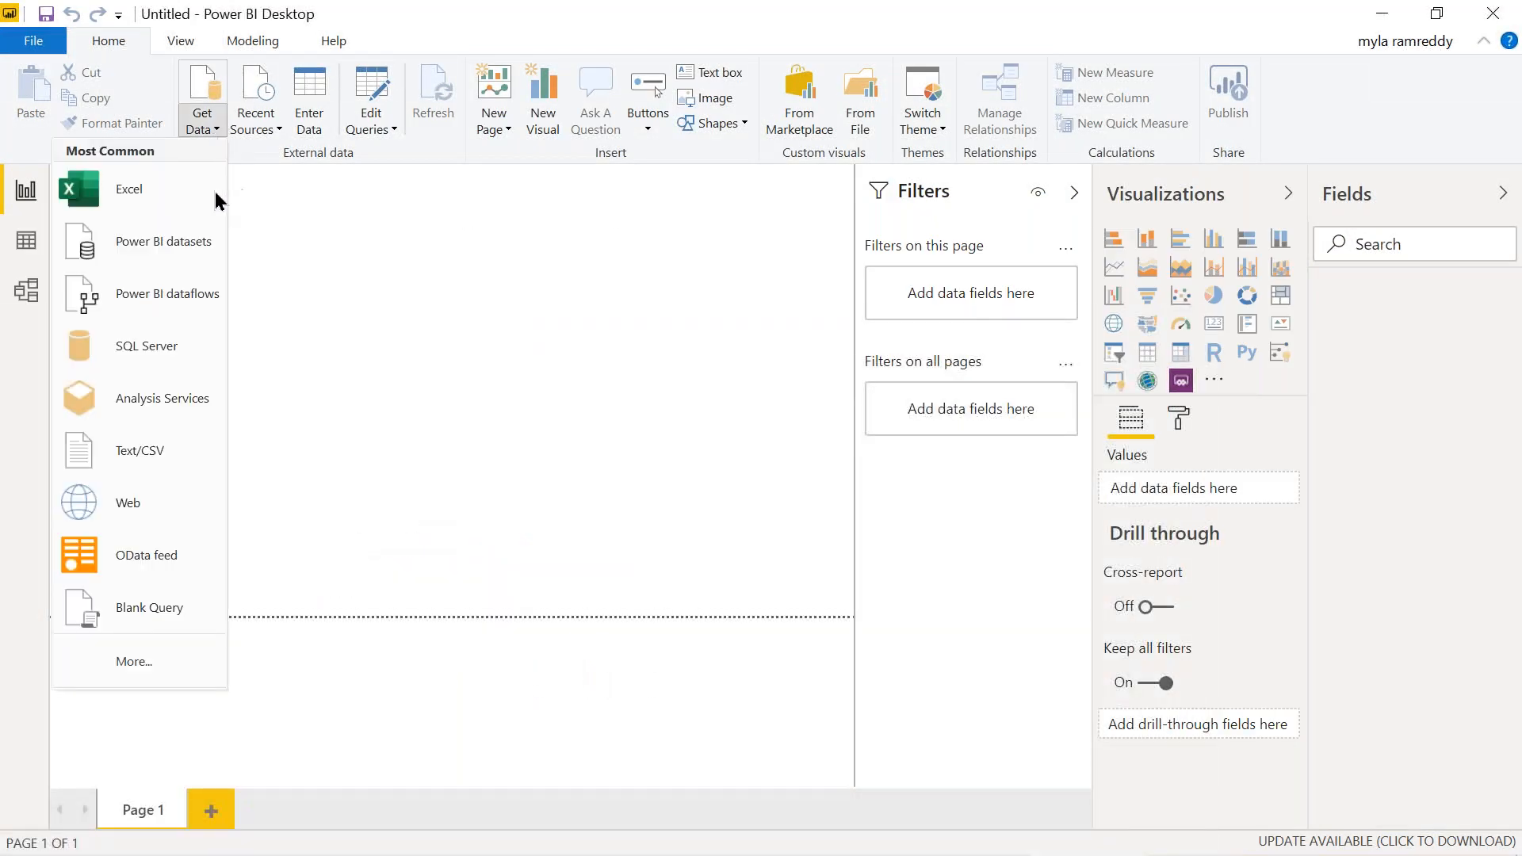
{"action": "left_click", "coordinate": [165, 347]}
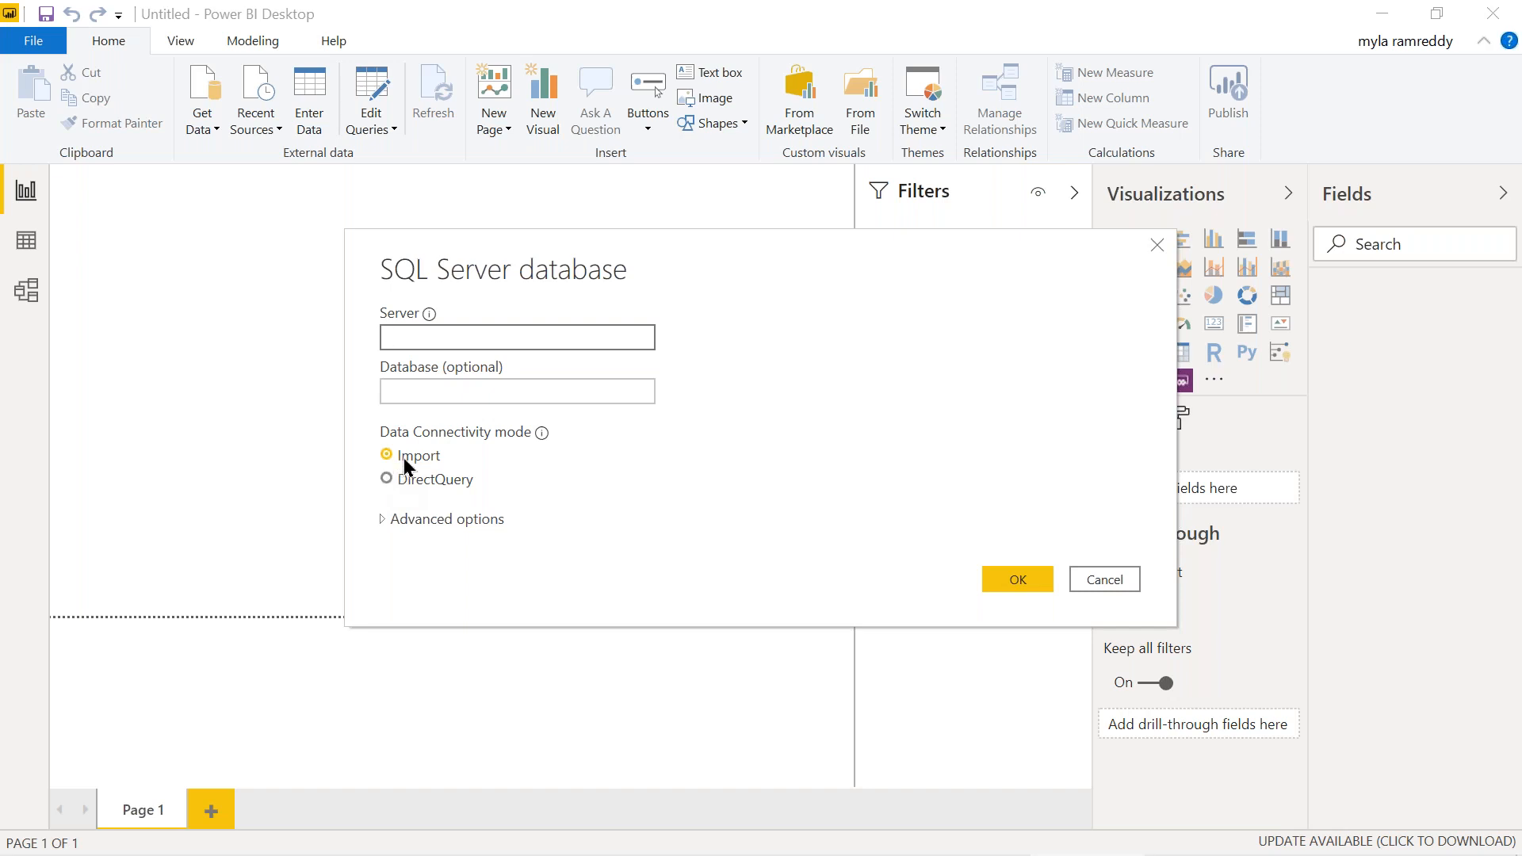
{"action": "left_click", "coordinate": [389, 479]}
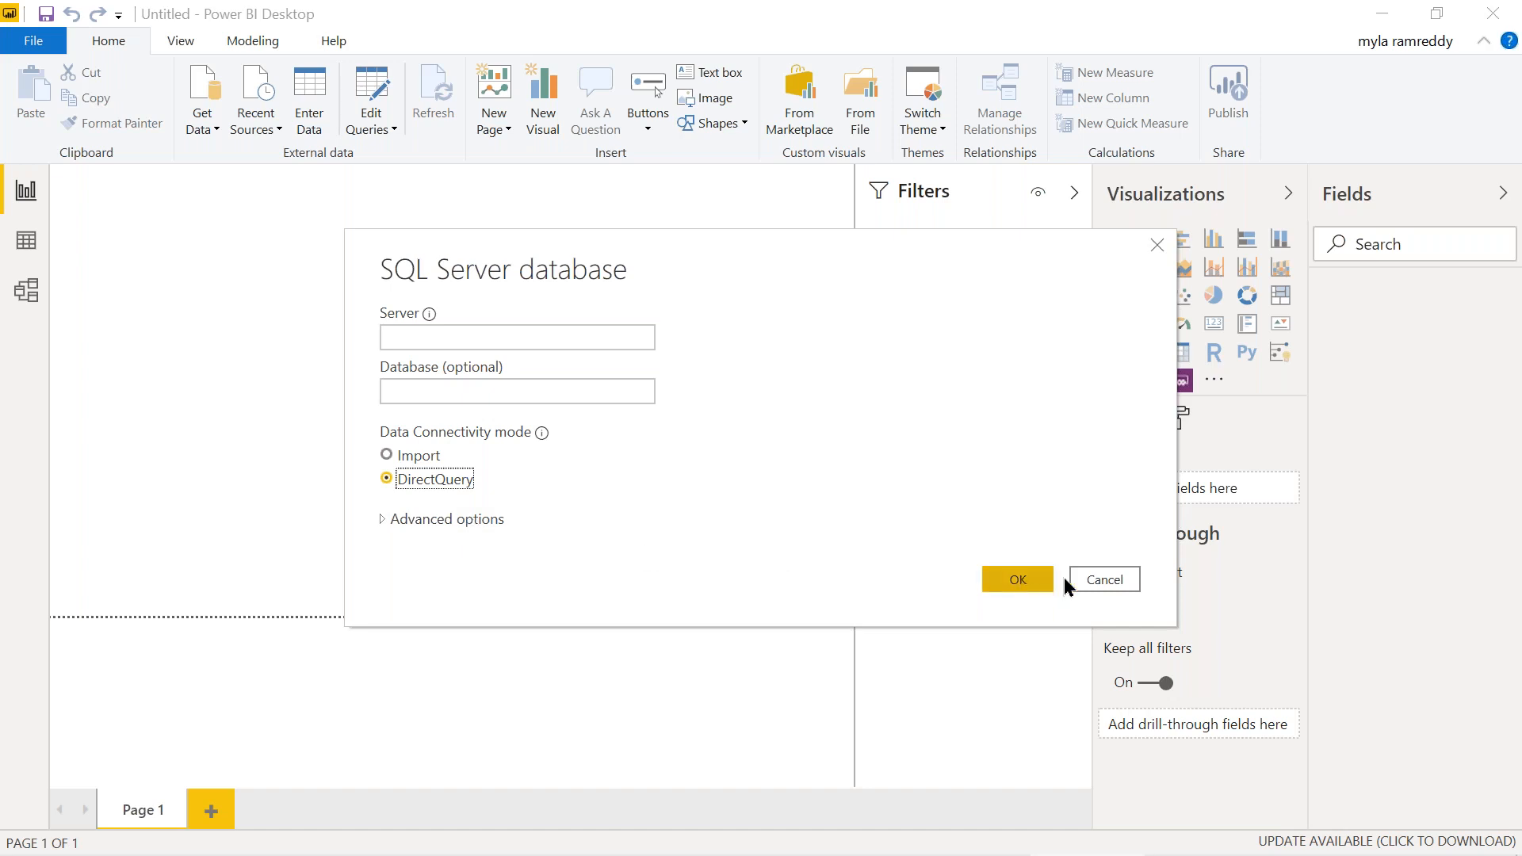
{"action": "left_click", "coordinate": [1084, 584]}
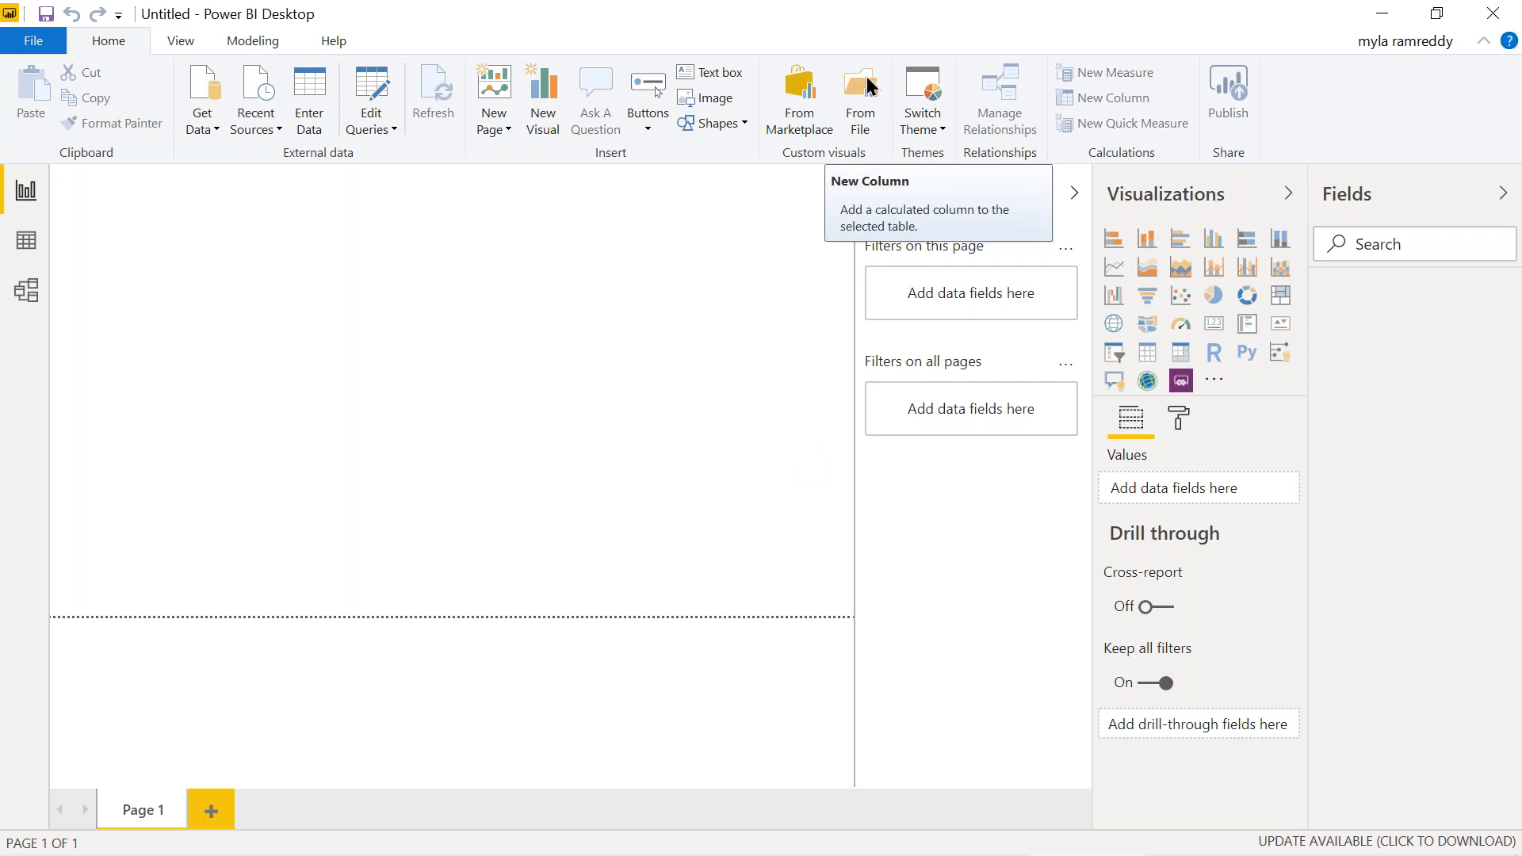
{"action": "left_click", "coordinate": [214, 131]}
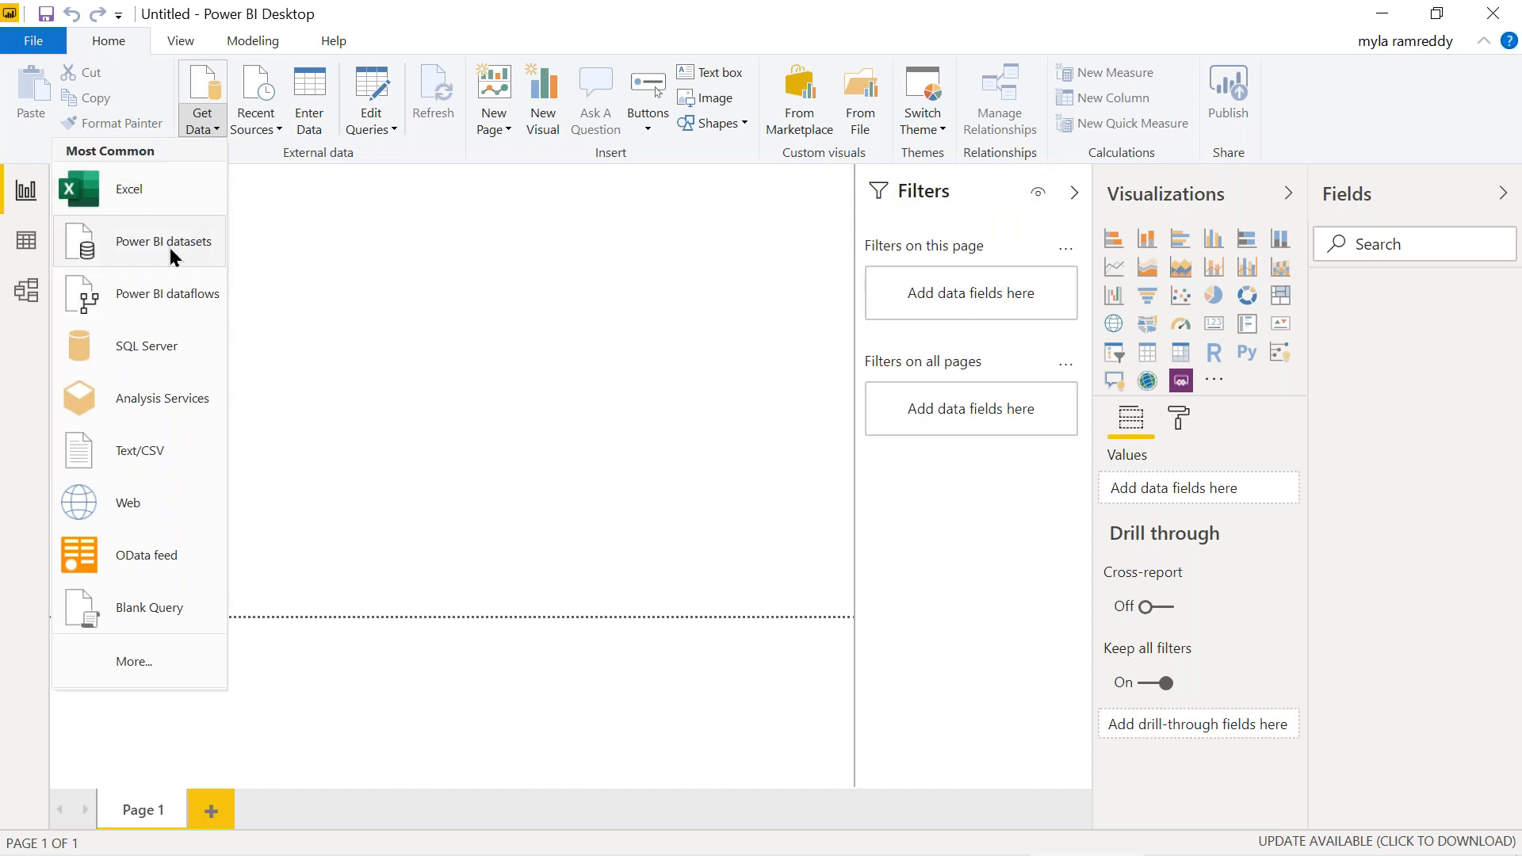
Connect to SQL Server 'localhost', database 'rritecDB', via DirectQuery, and load the EMP table
{"action": "left_click", "coordinate": [159, 353]}
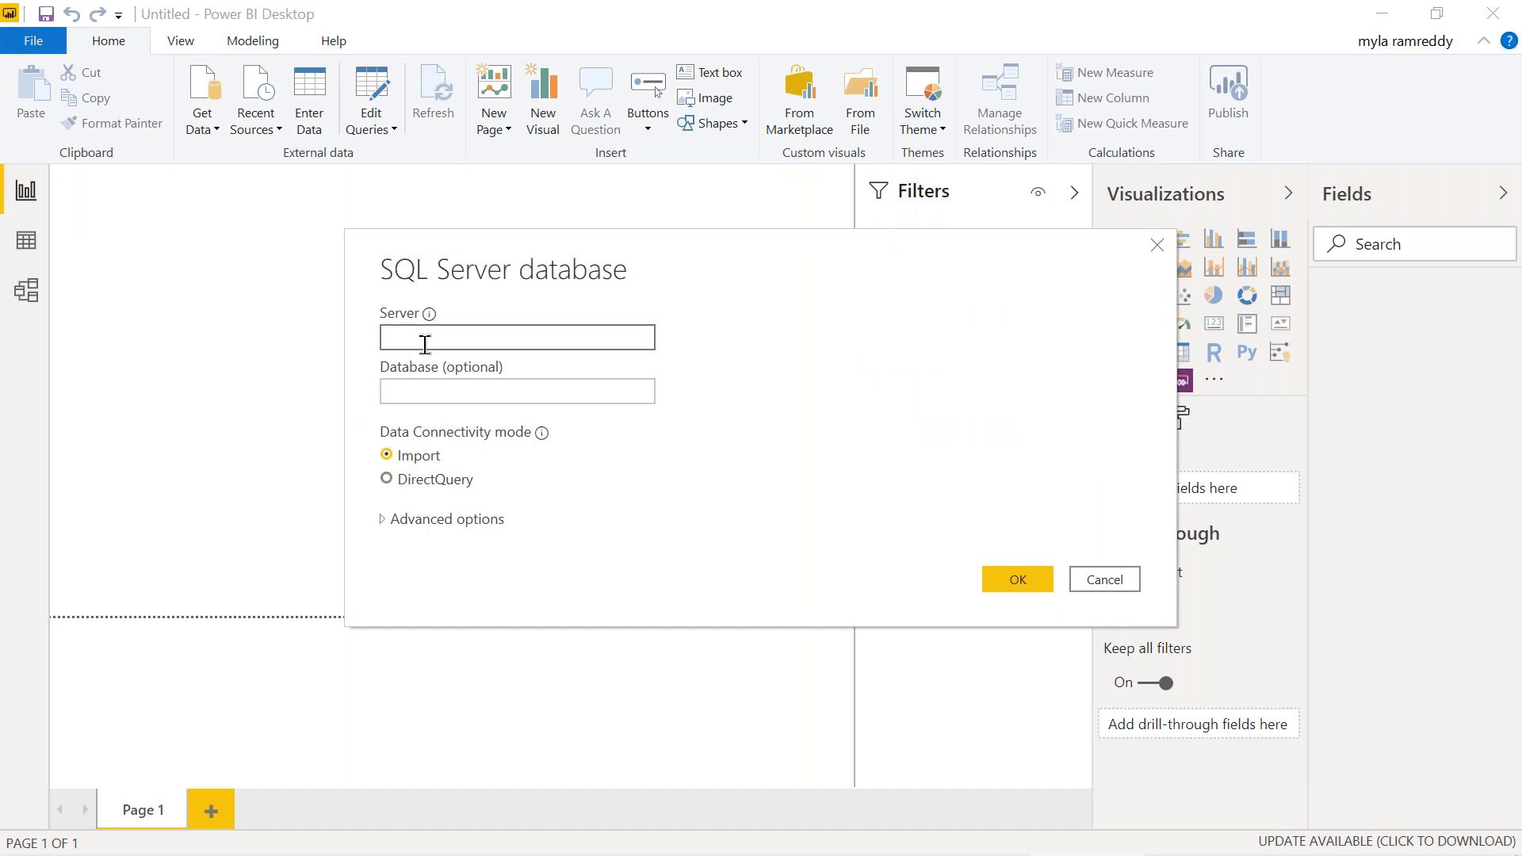
{"action": "type", "text": "localhost"}
{"action": "key", "text": "Tab"}
{"action": "left_click", "coordinate": [525, 402]}
{"action": "type", "text": "rritecDB"}
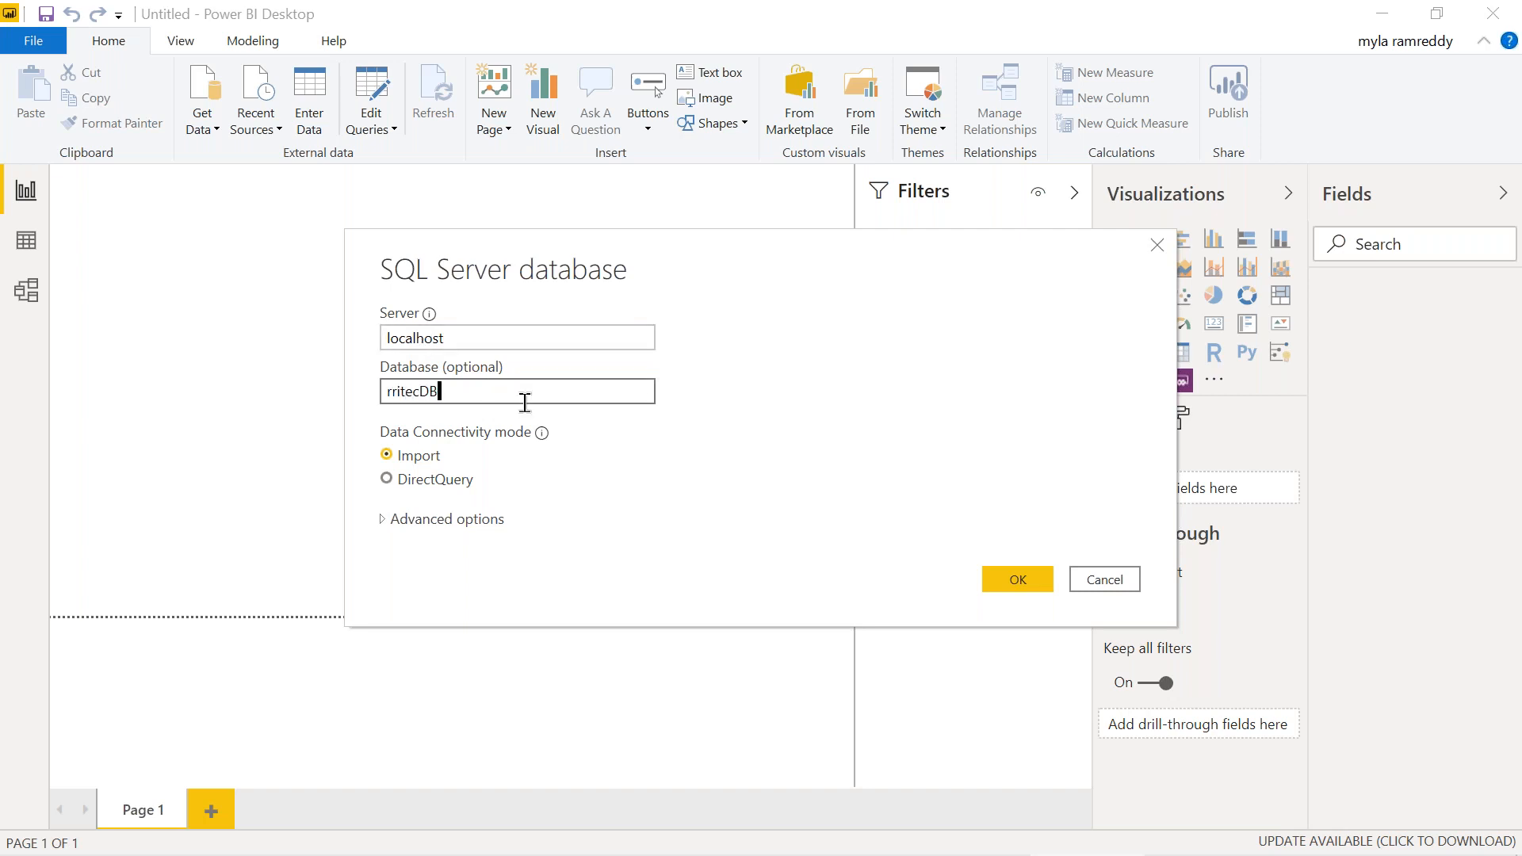
{"action": "left_click", "coordinate": [436, 481]}
{"action": "left_click", "coordinate": [1023, 581]}
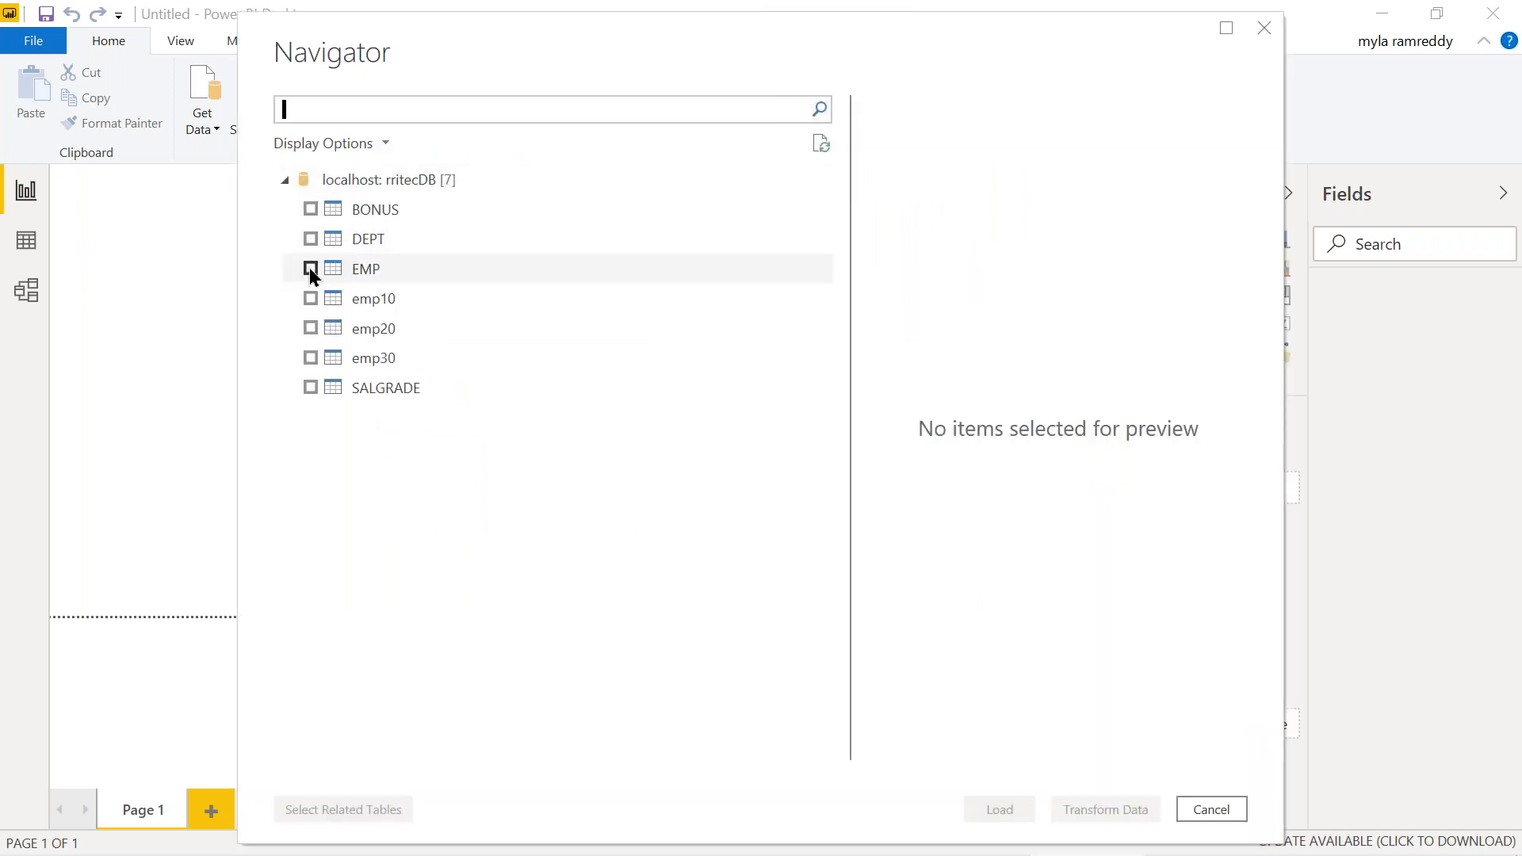
{"action": "left_click", "coordinate": [310, 268]}
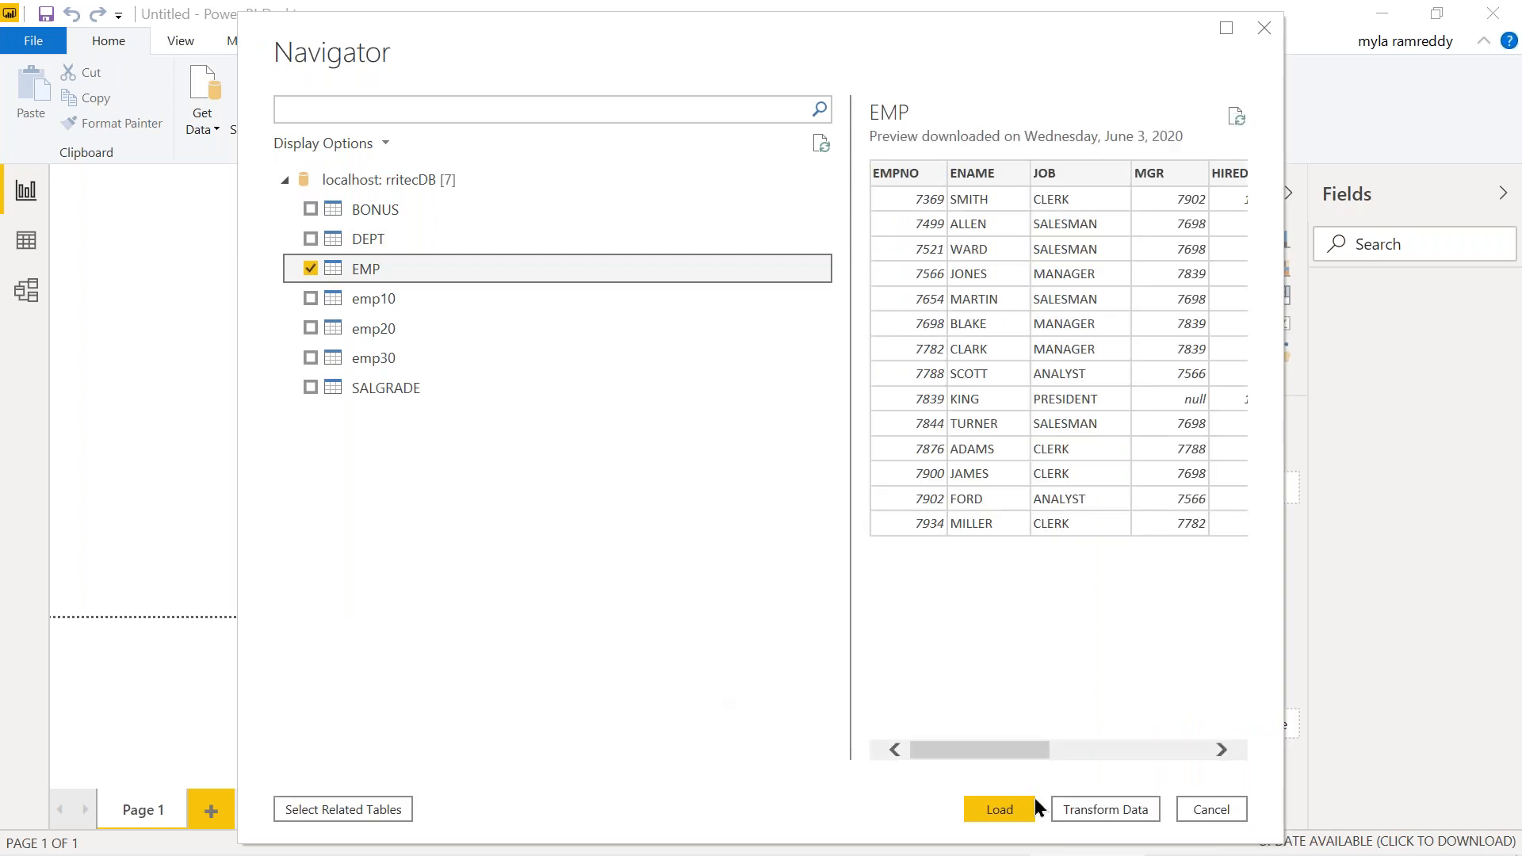
{"action": "left_click", "coordinate": [1015, 812]}
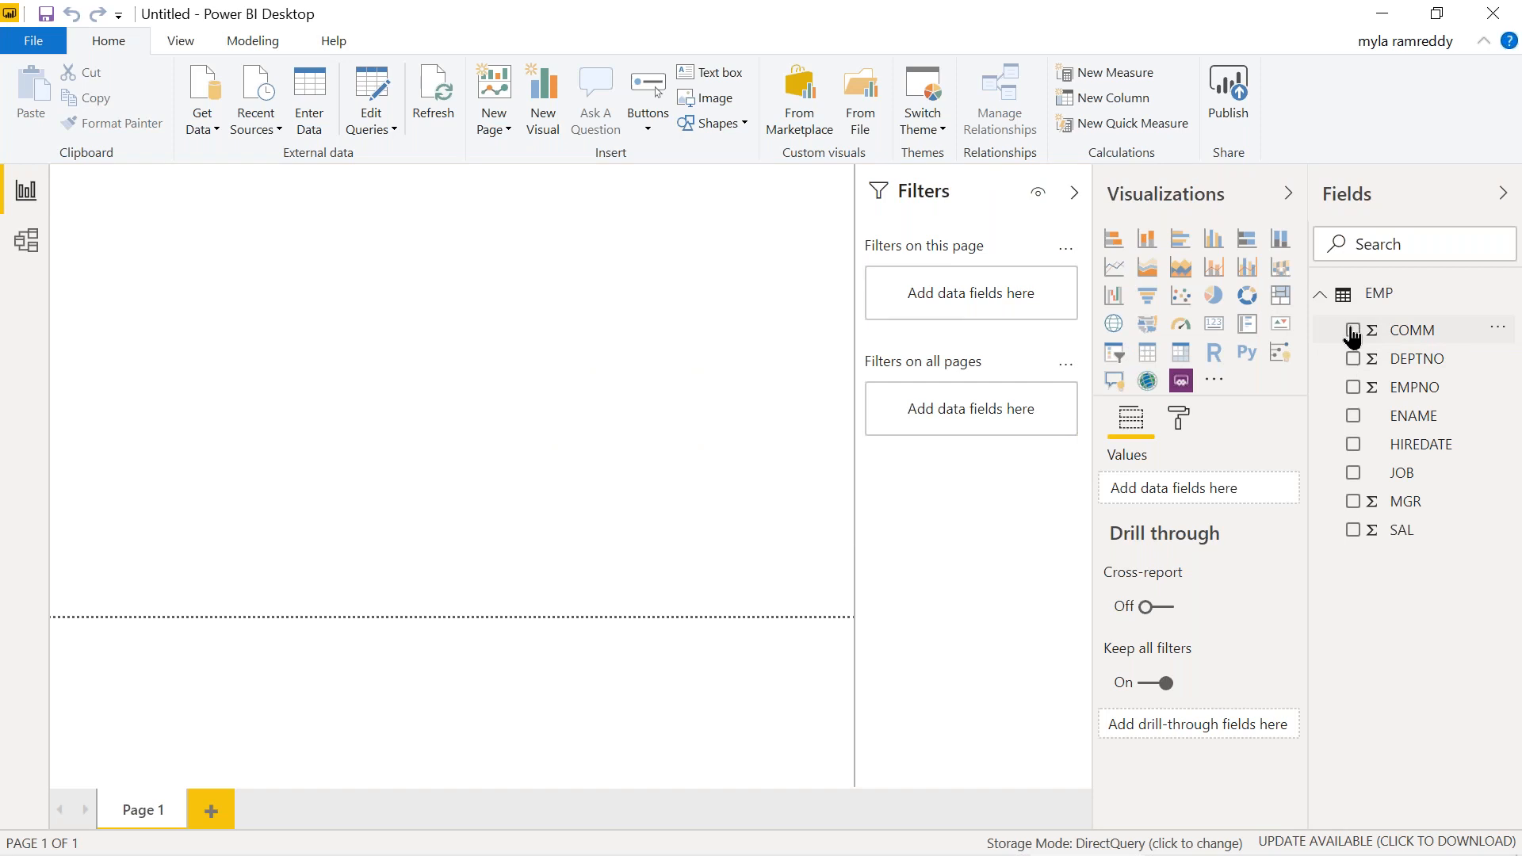
Add COMM, EMPNO, ENAME, JOB and SAL from EMP to a visual and make it a Table
{"action": "left_click", "coordinate": [1353, 332]}
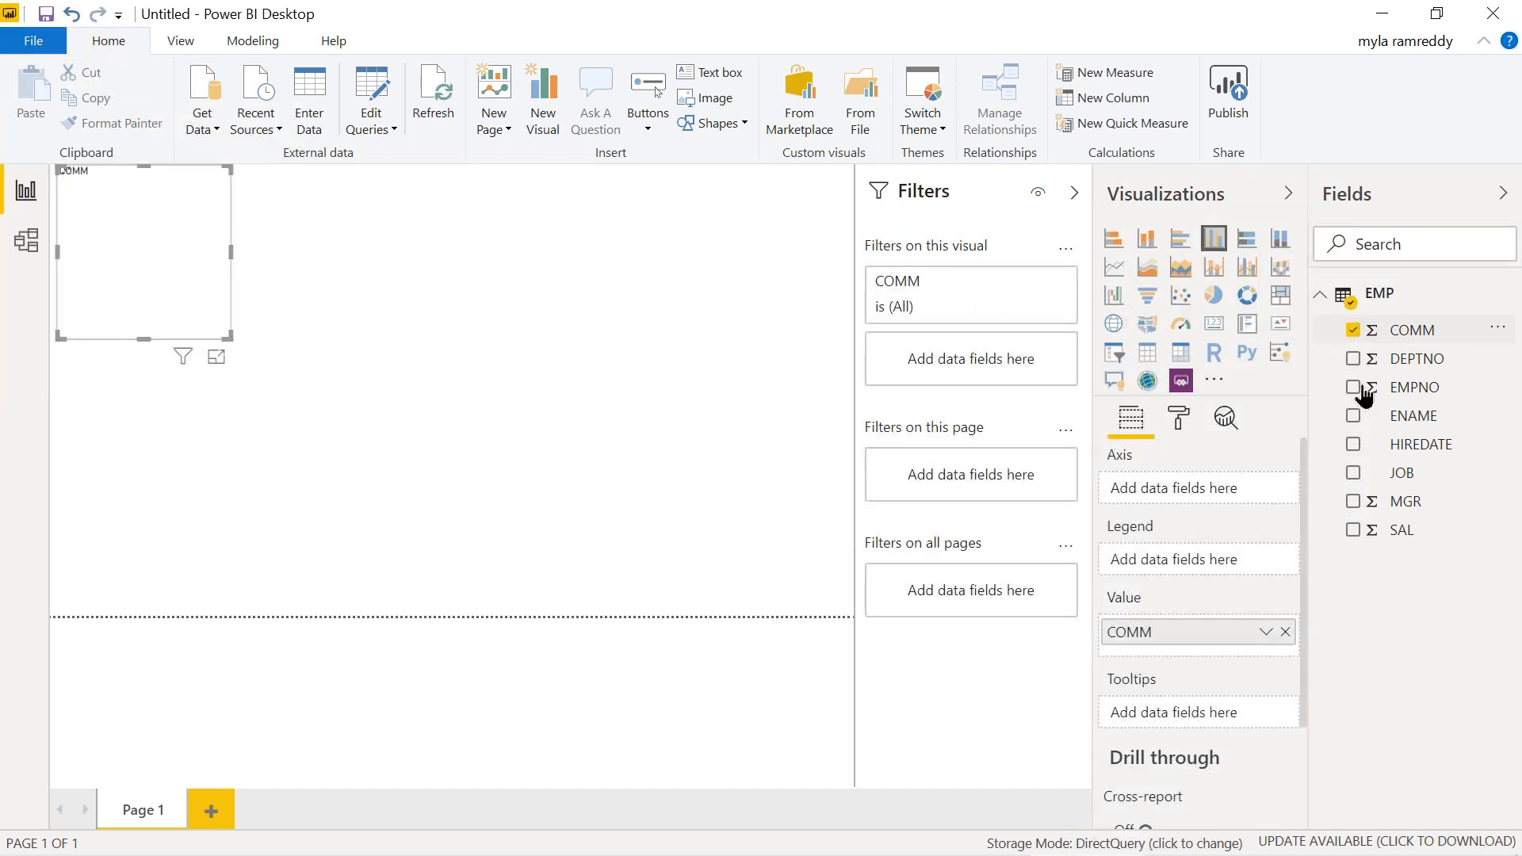
{"action": "left_click", "coordinate": [1354, 390]}
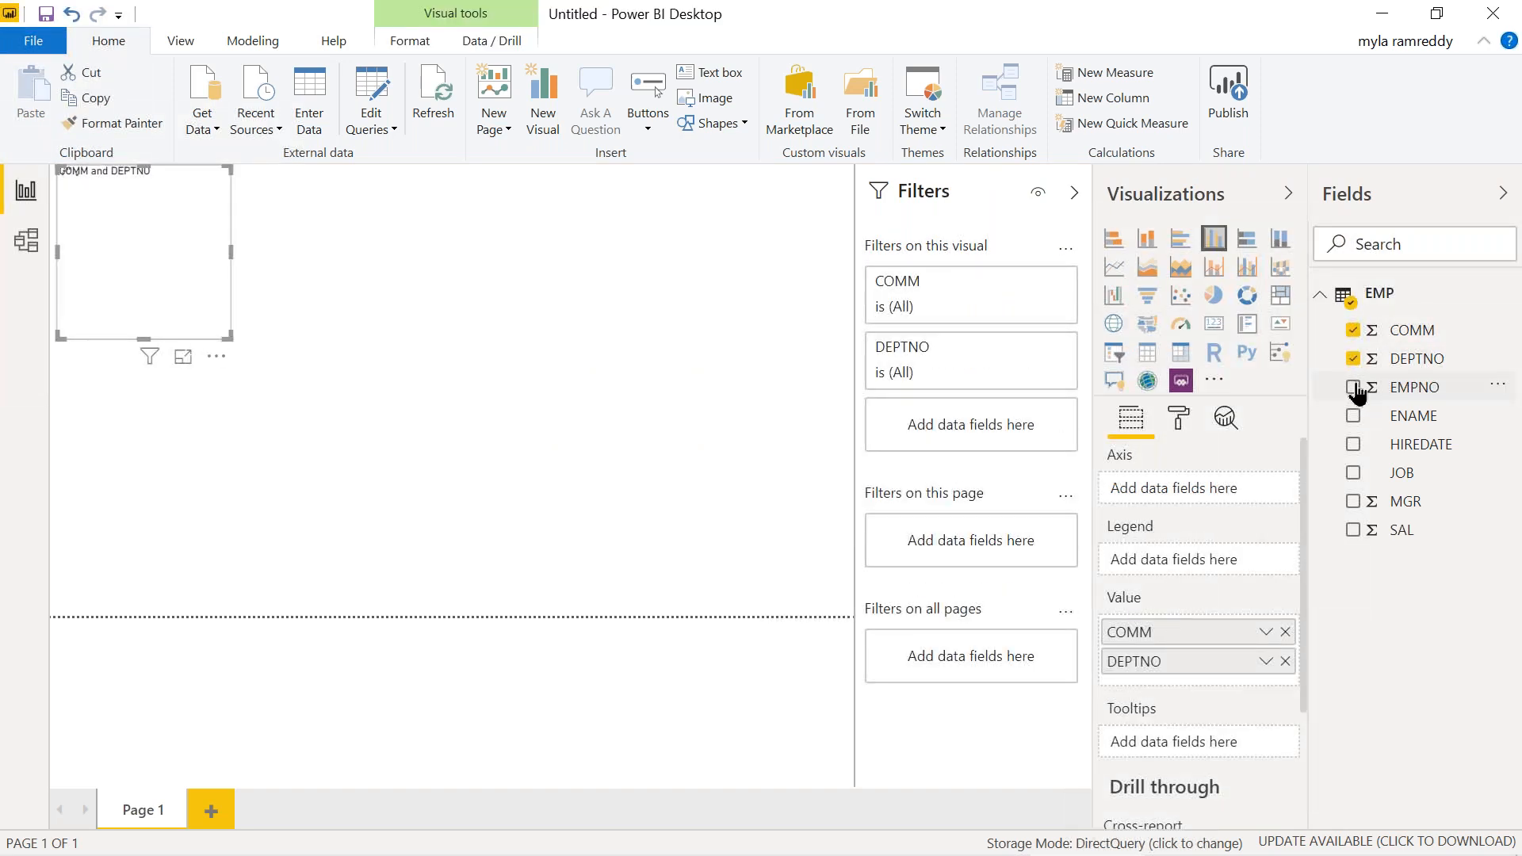
{"action": "left_click", "coordinate": [1354, 416]}
{"action": "left_click", "coordinate": [1354, 473]}
{"action": "left_click", "coordinate": [1353, 531]}
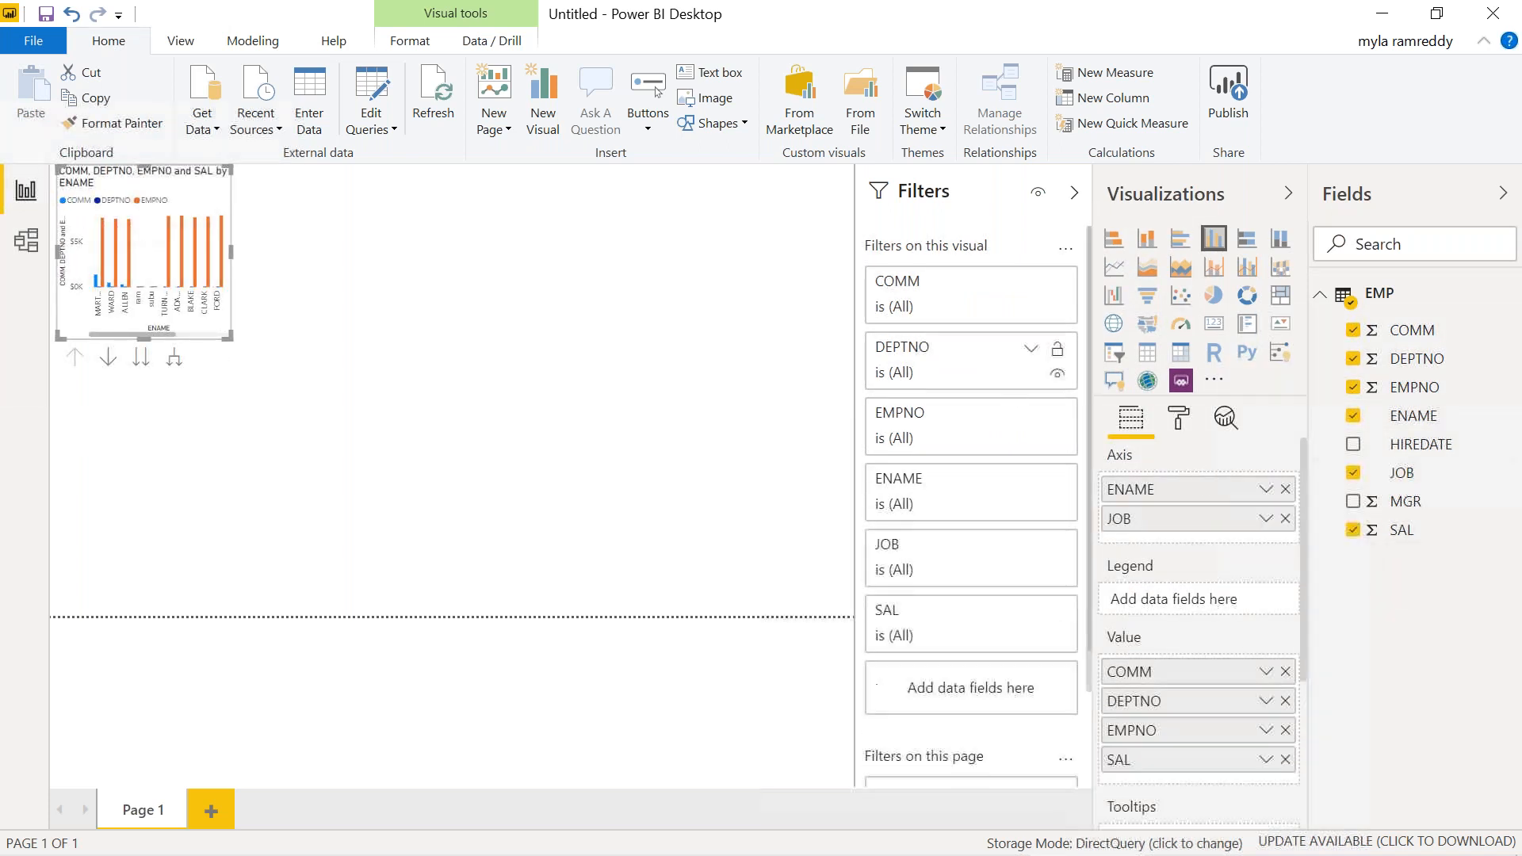
{"action": "left_click", "coordinate": [1097, 66]}
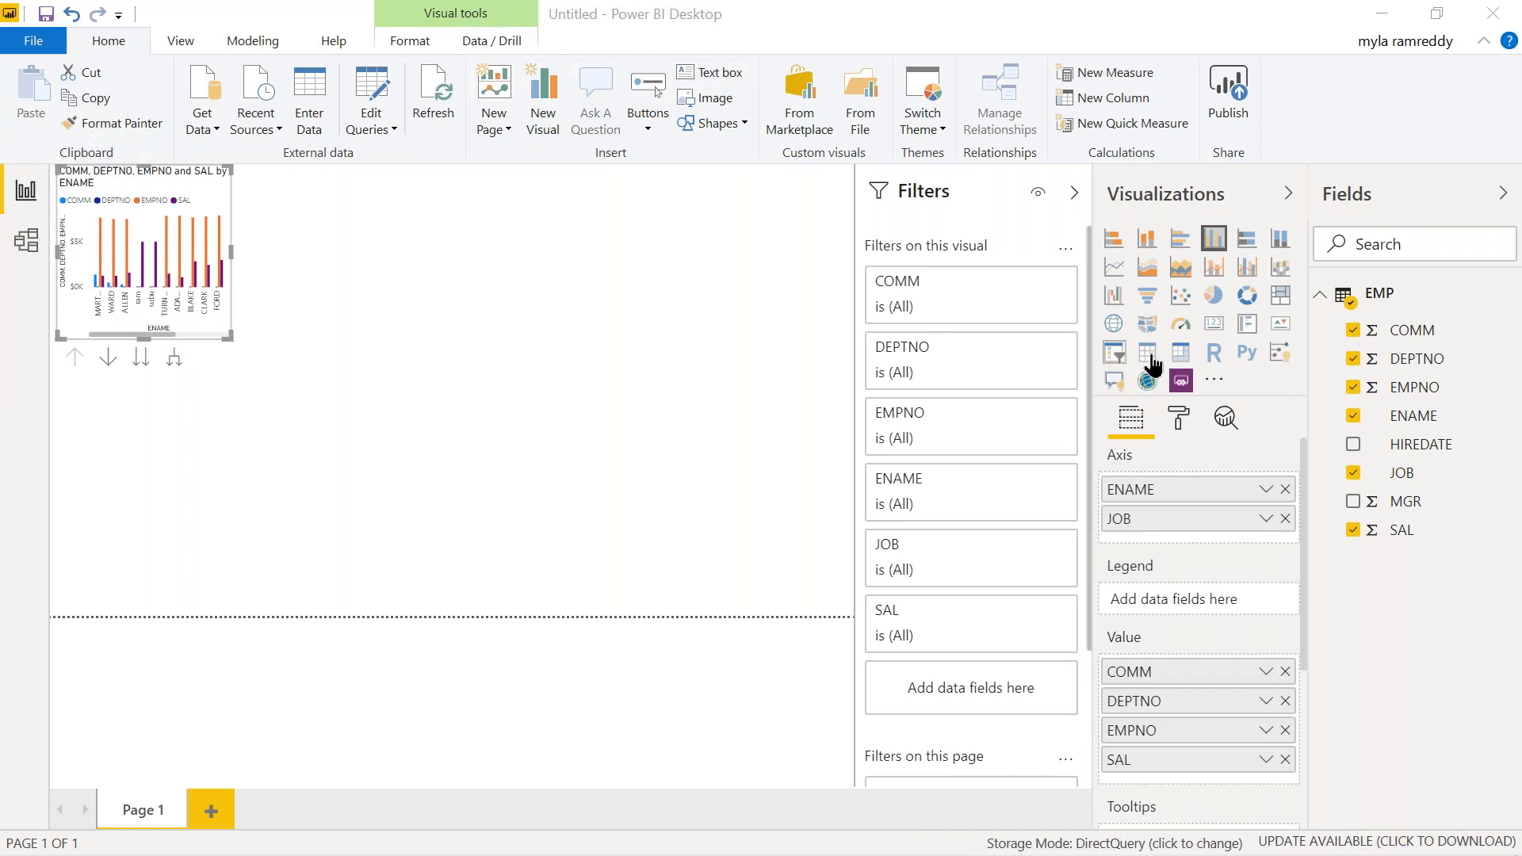
{"action": "left_click", "coordinate": [1145, 354]}
{"action": "left_click", "coordinate": [1147, 354]}
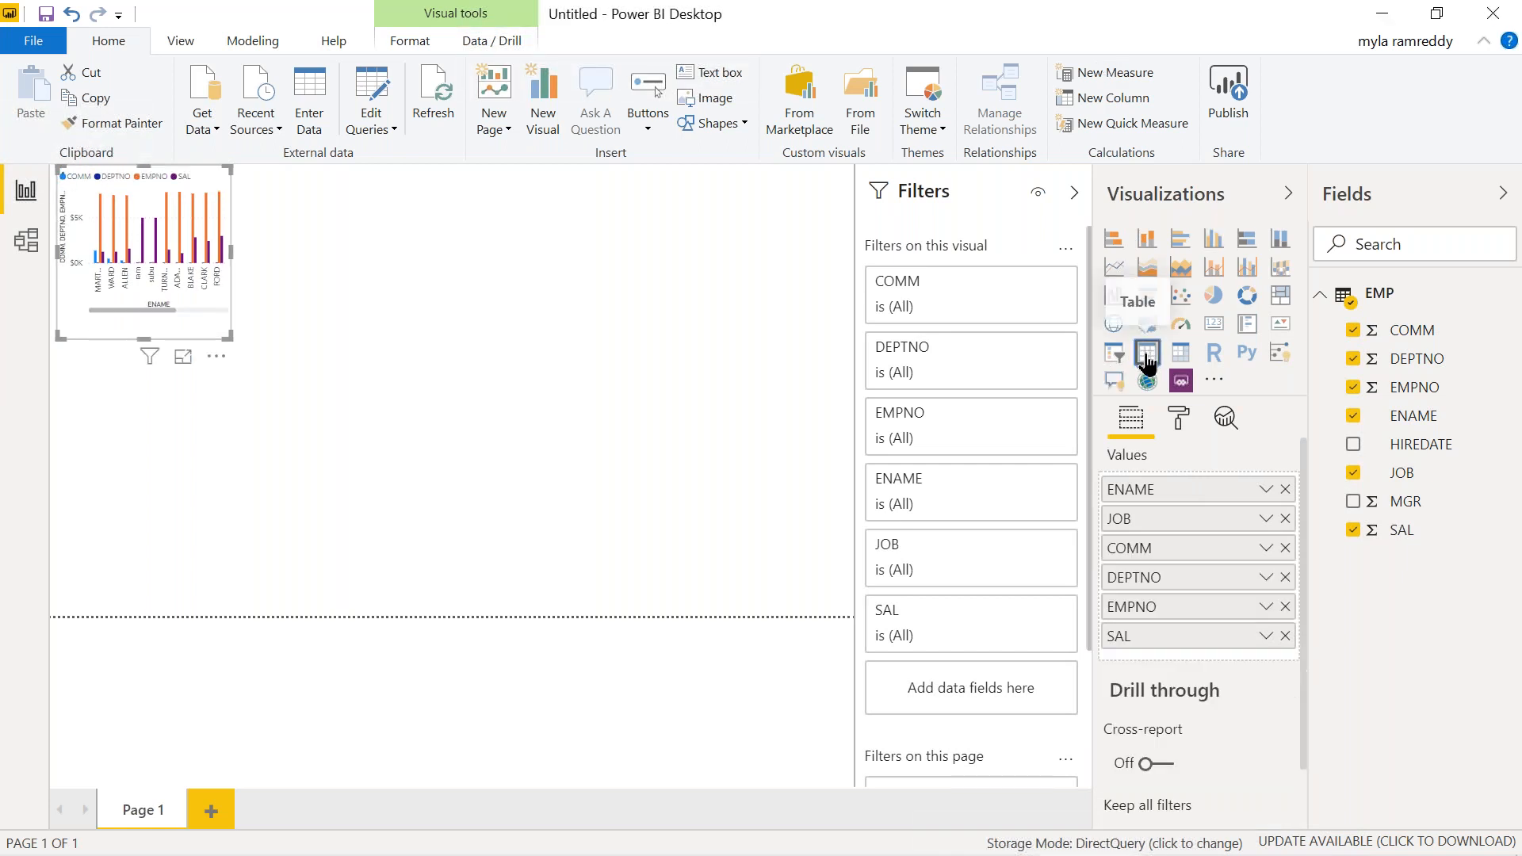
Widen the table, move EMPNO first and DEPTNO before COMM, then begin saving
{"action": "left_click_drag", "start_coordinate": [236, 269], "coordinate": [543, 341]}
{"action": "left_click", "coordinate": [544, 340]}
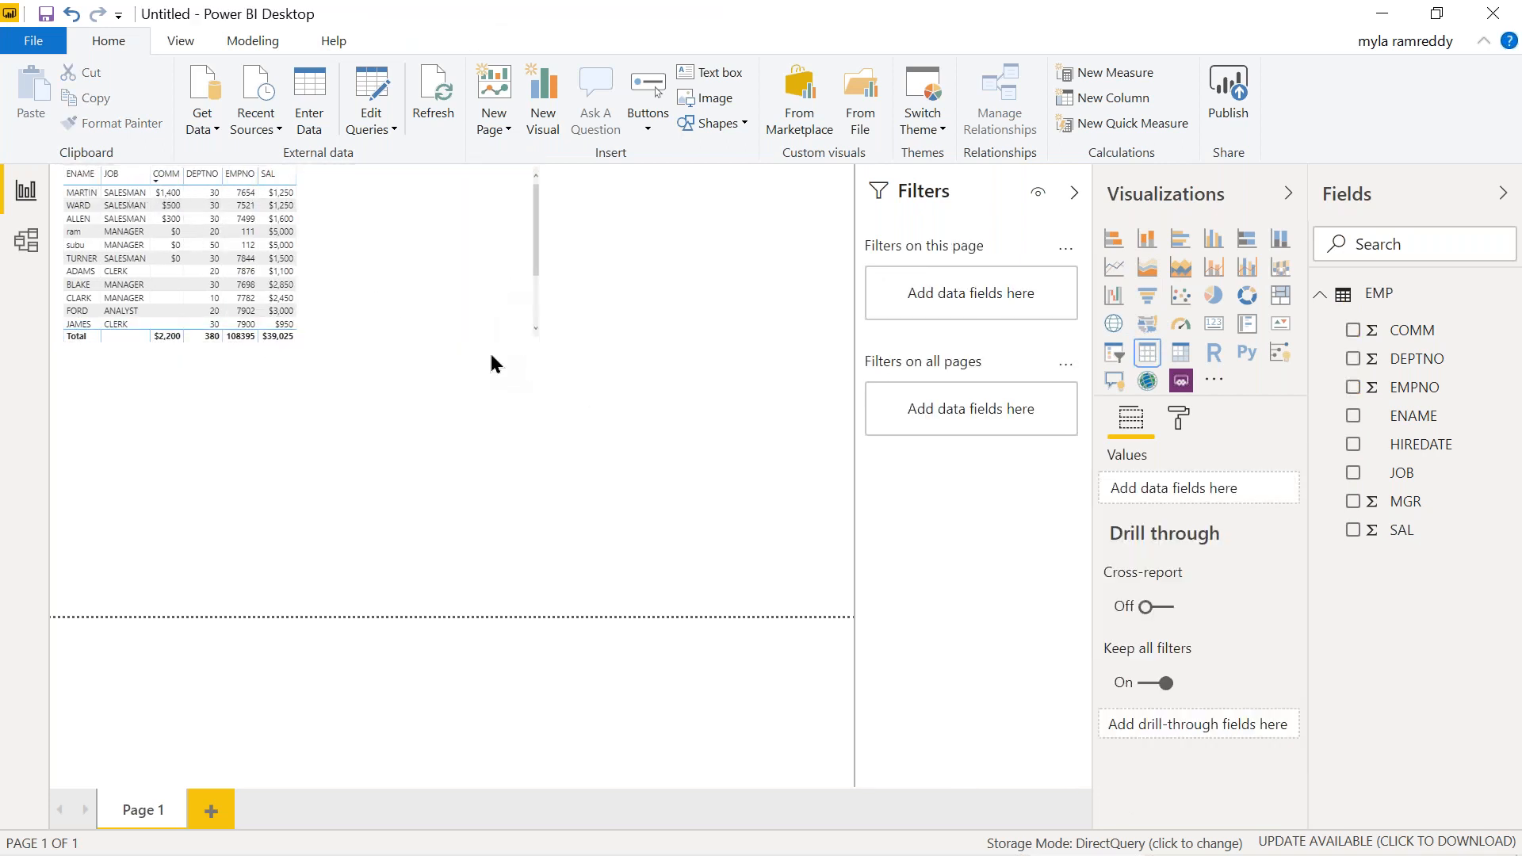
{"action": "left_click", "coordinate": [442, 278]}
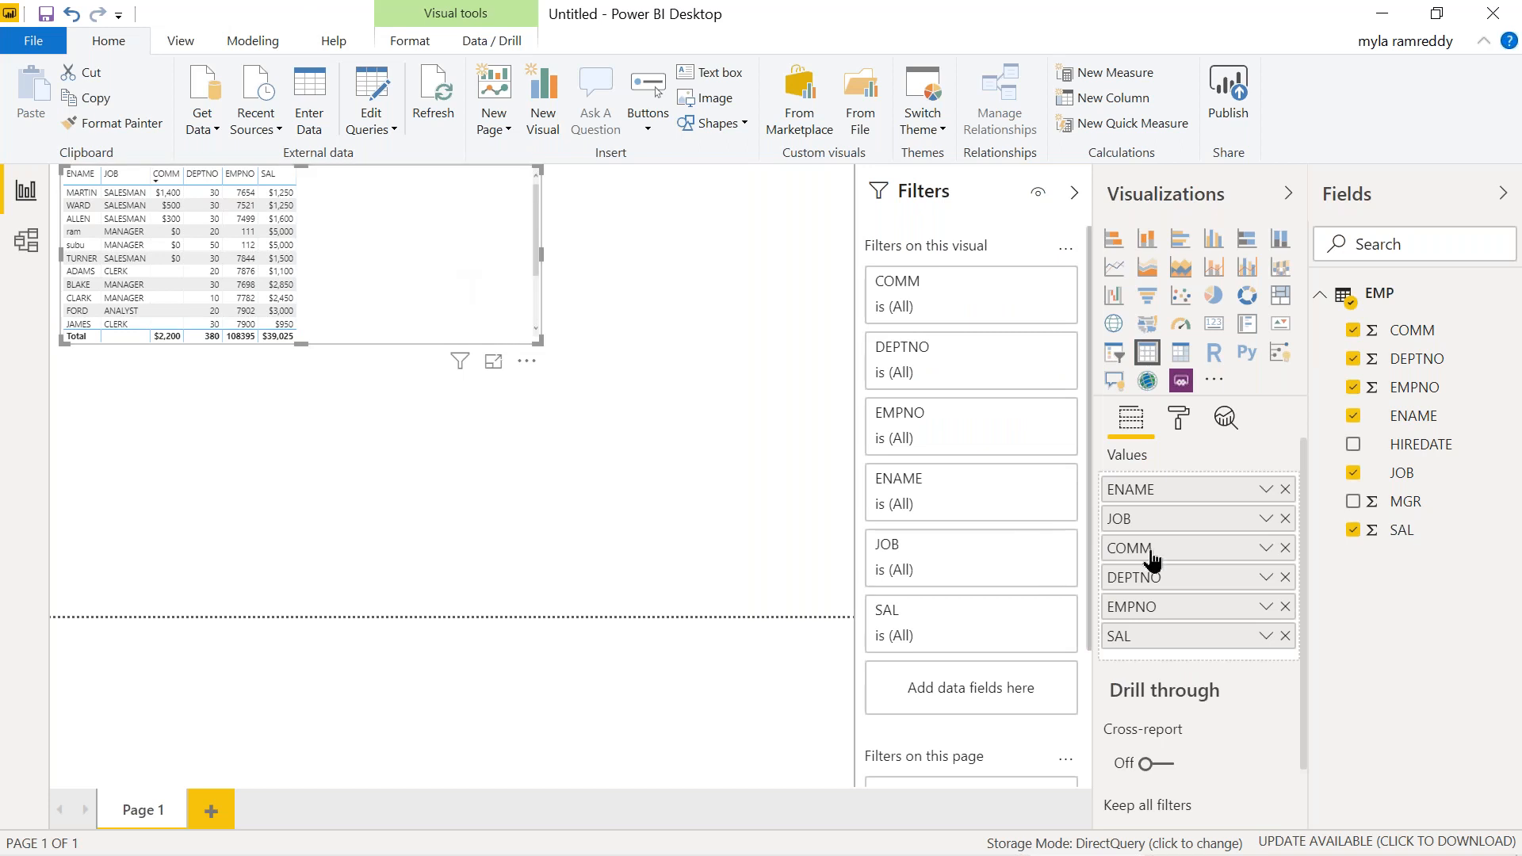
{"action": "left_click_drag", "start_coordinate": [1148, 612], "coordinate": [1146, 492]}
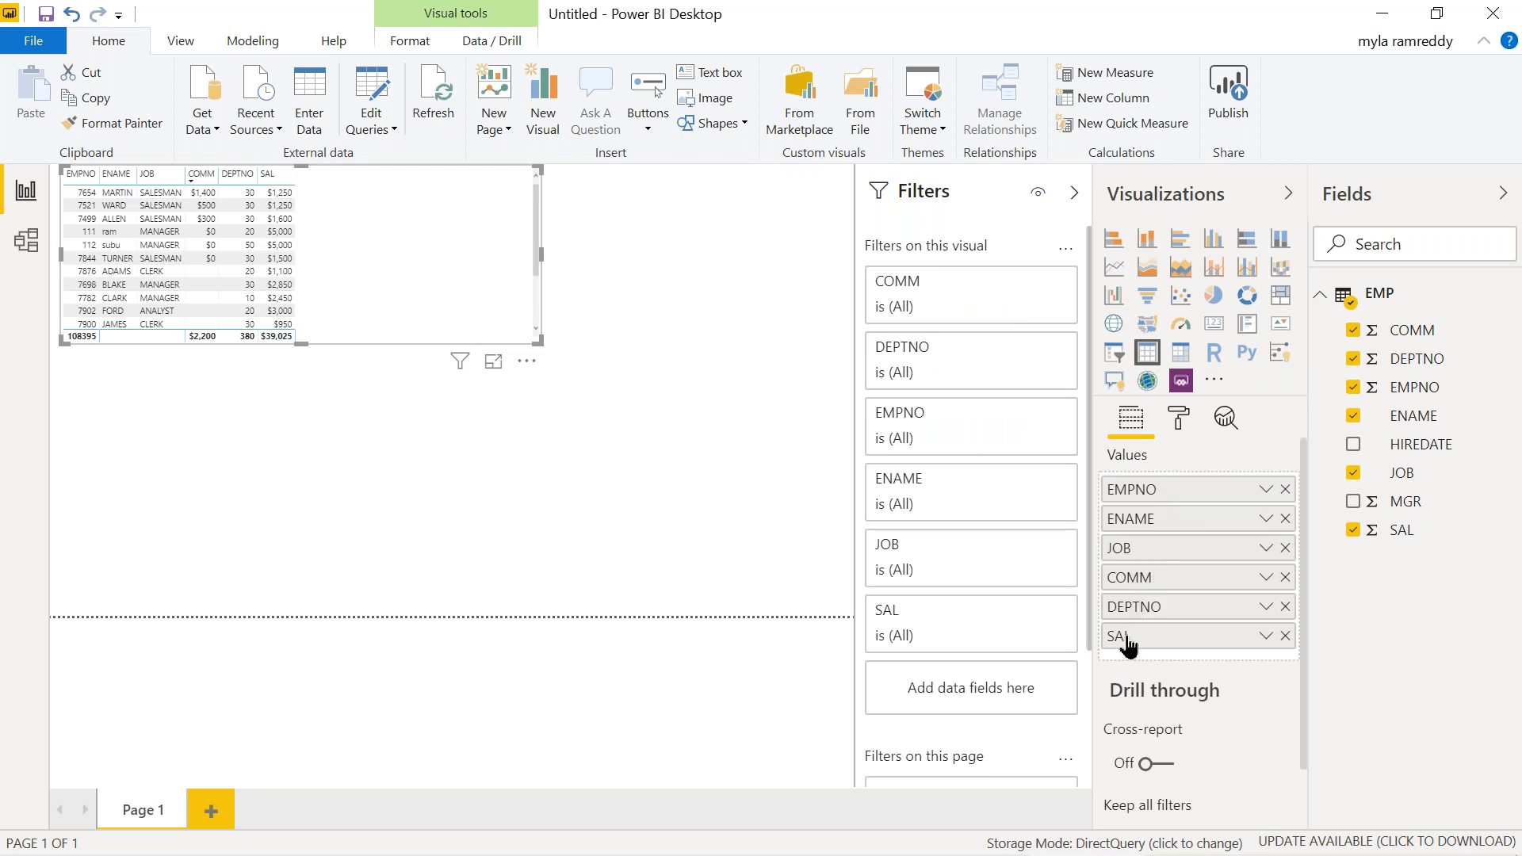
{"action": "left_click_drag", "start_coordinate": [1141, 615], "coordinate": [1142, 652]}
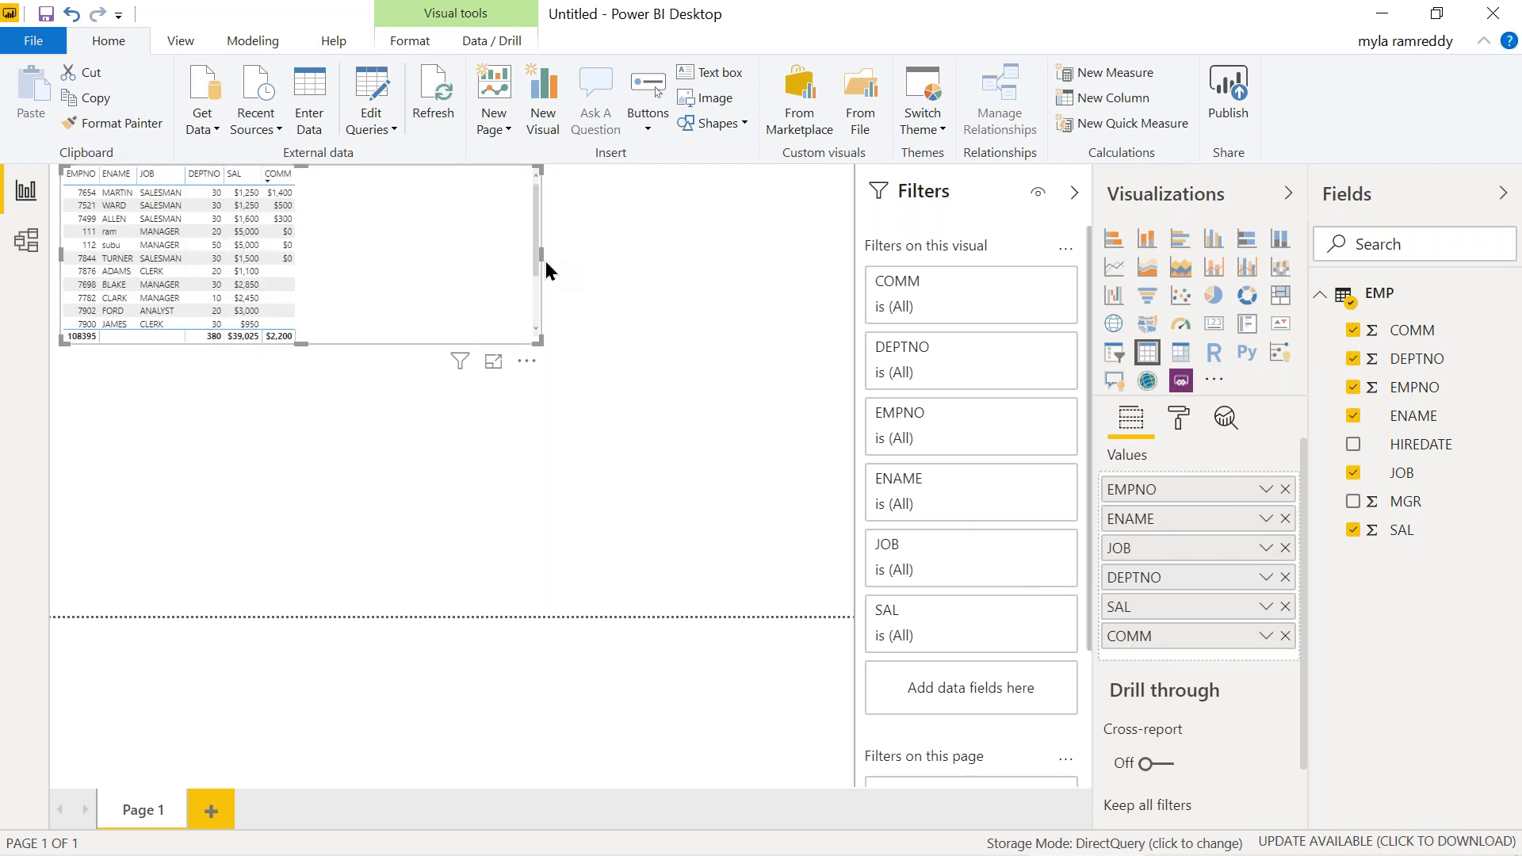
{"action": "left_click", "coordinate": [45, 14]}
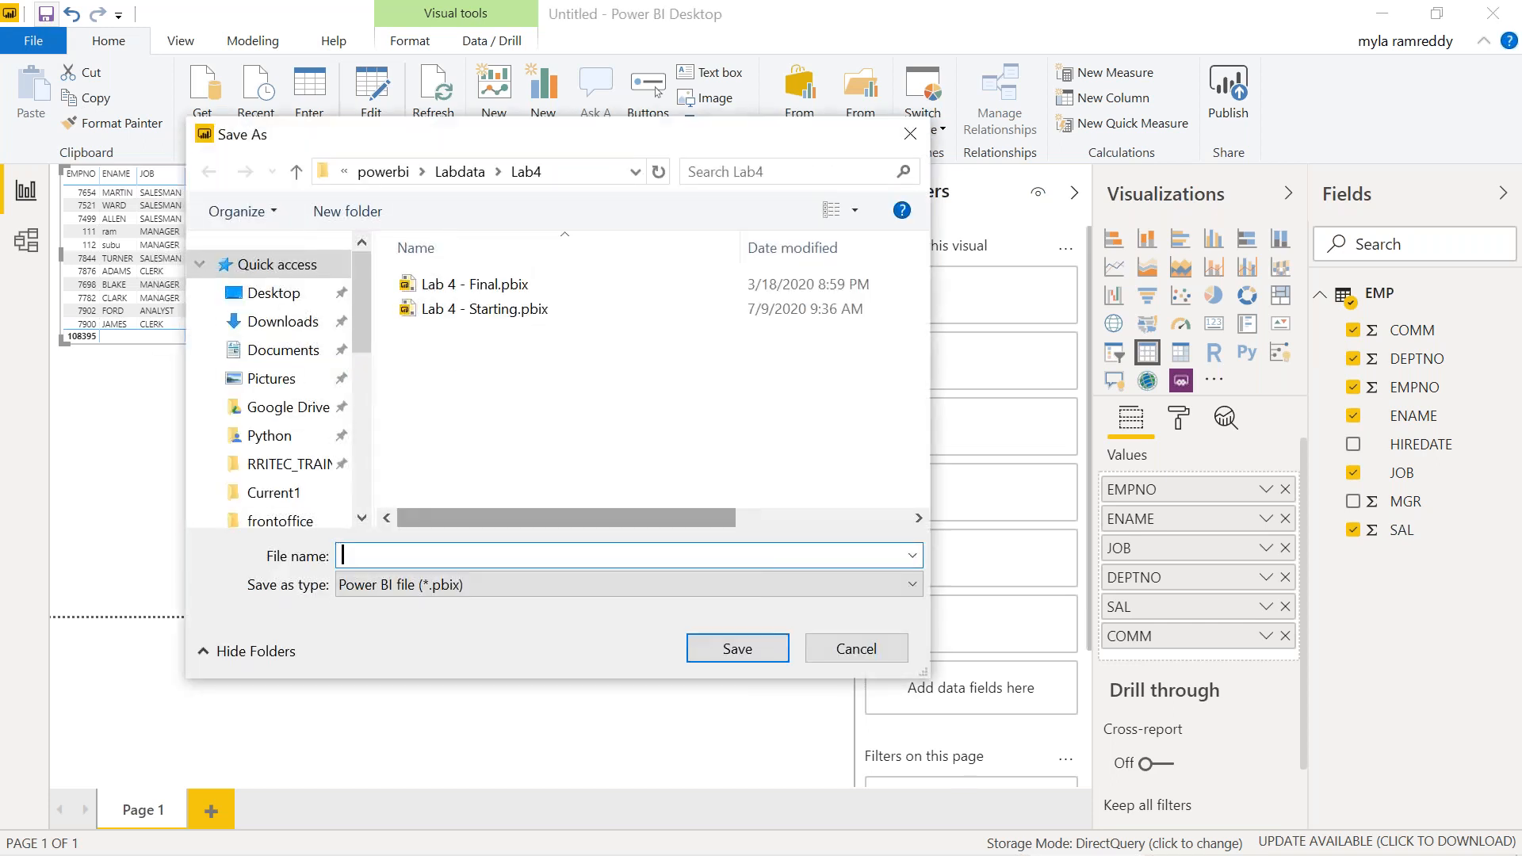
Cancel Save As and inspect the EMP query's rritecDB Source step in Power Query Editor
{"action": "left_click", "coordinate": [830, 659]}
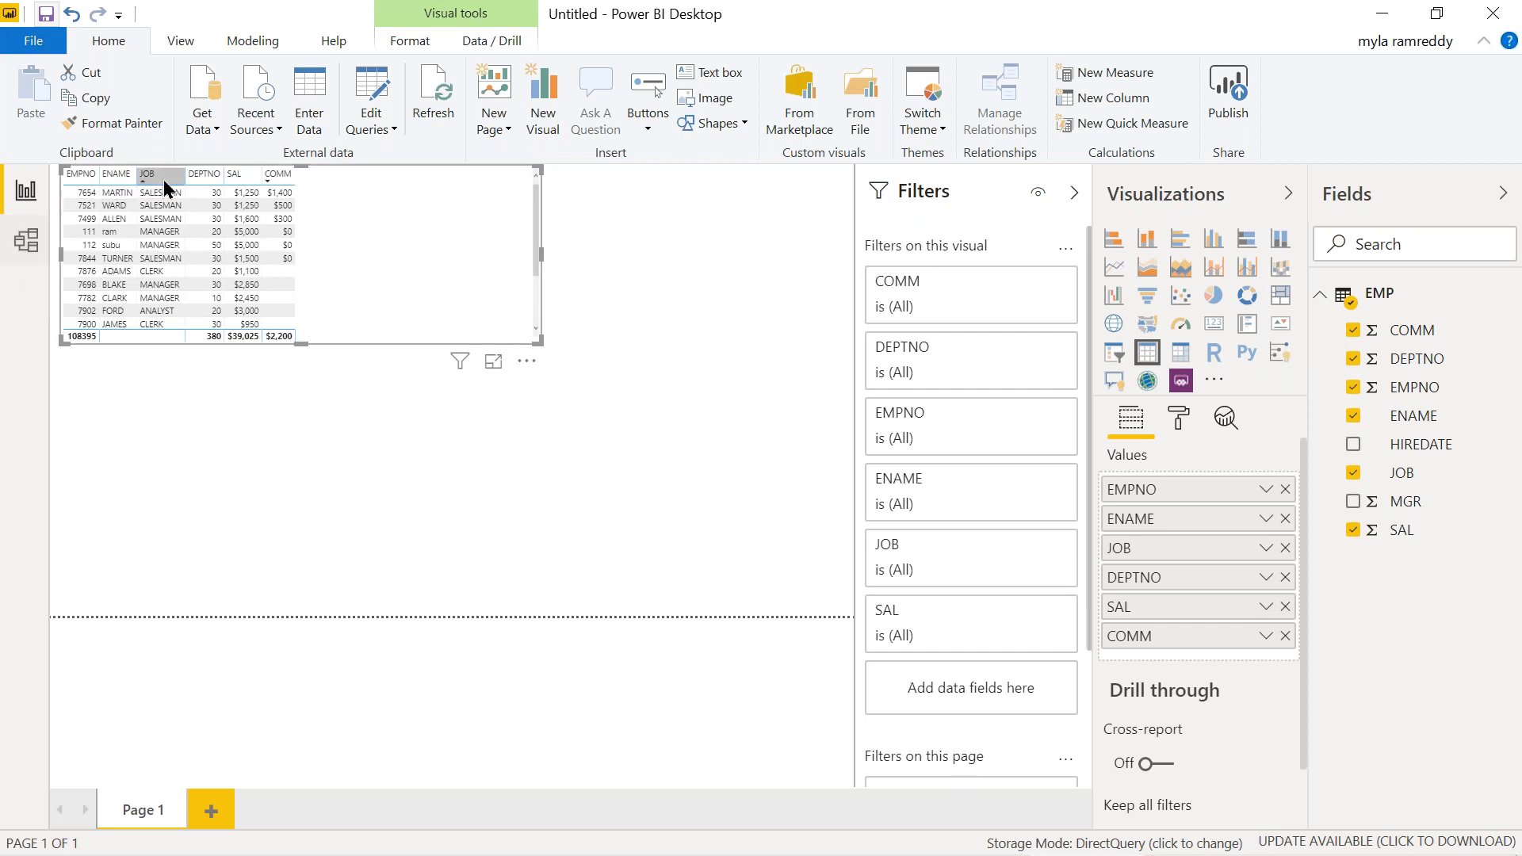
{"action": "left_click", "coordinate": [389, 133]}
{"action": "left_click", "coordinate": [360, 155]}
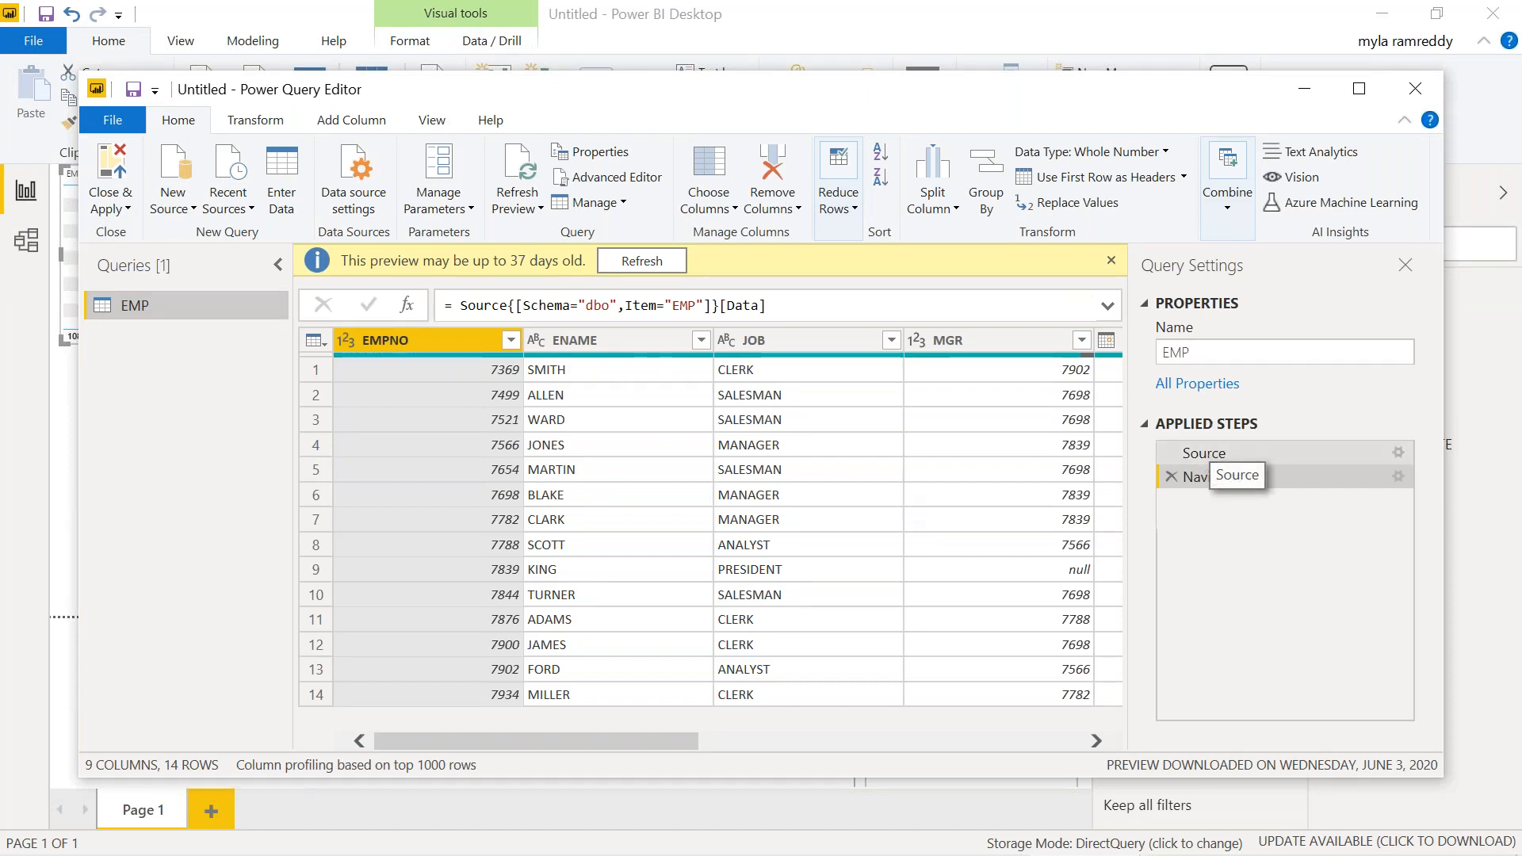
{"action": "left_click", "coordinate": [1204, 453]}
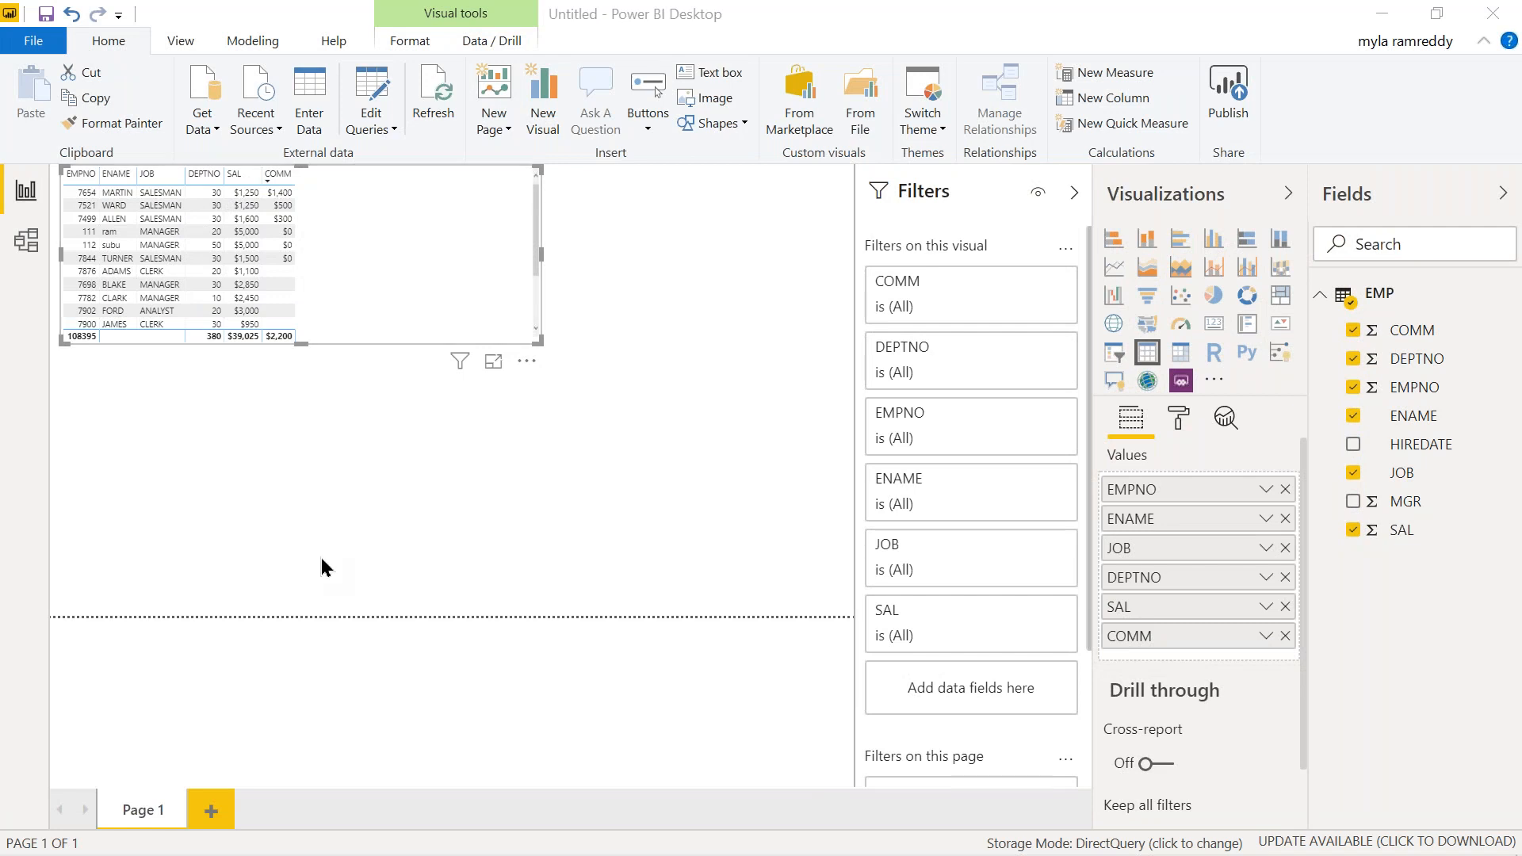
{"action": "left_click", "coordinate": [47, 16]}
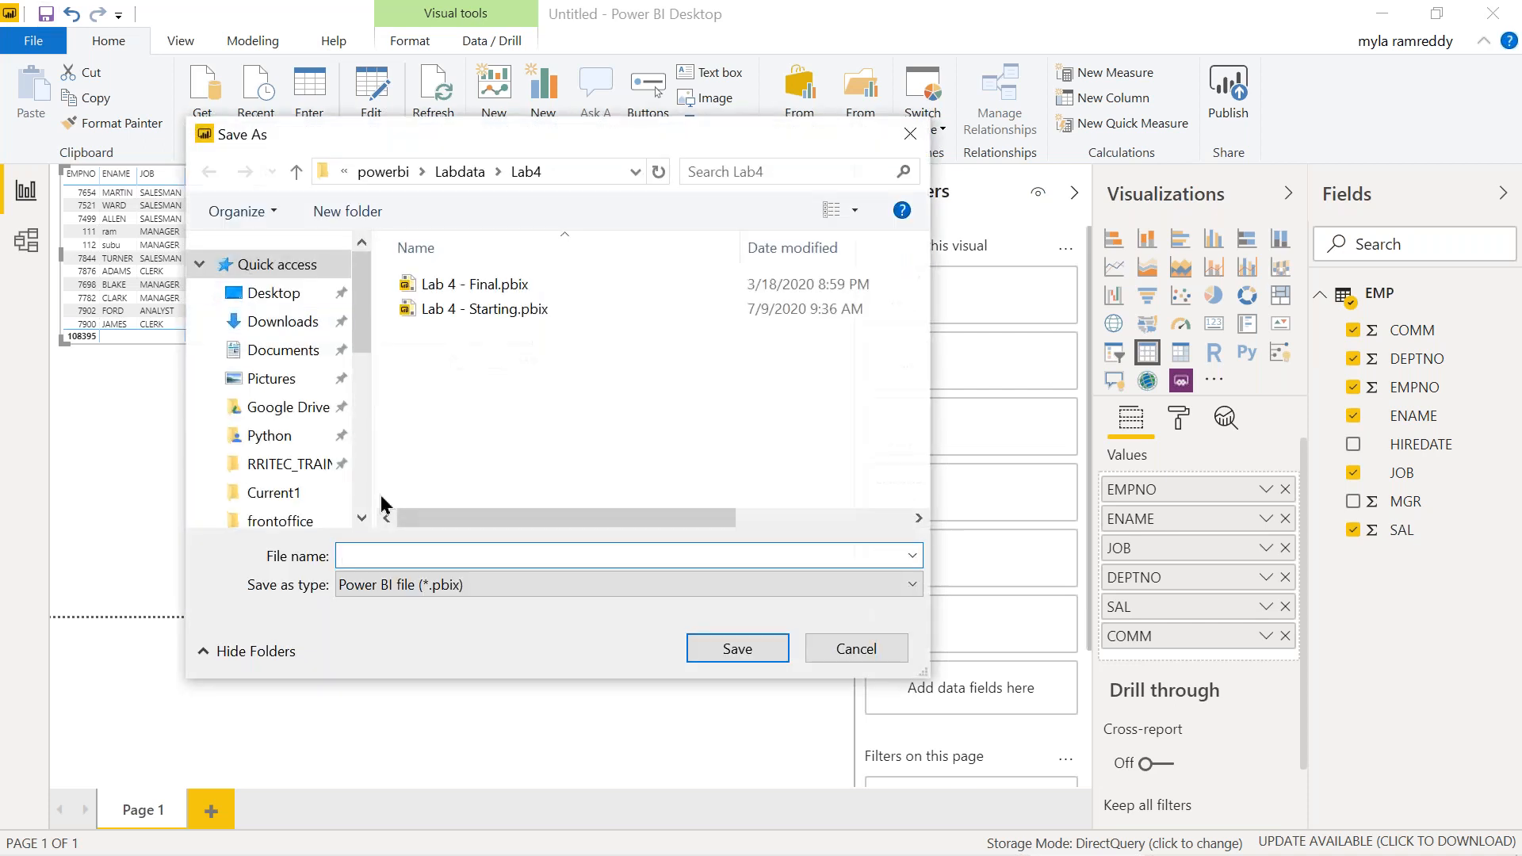
{"action": "left_click", "coordinate": [270, 293]}
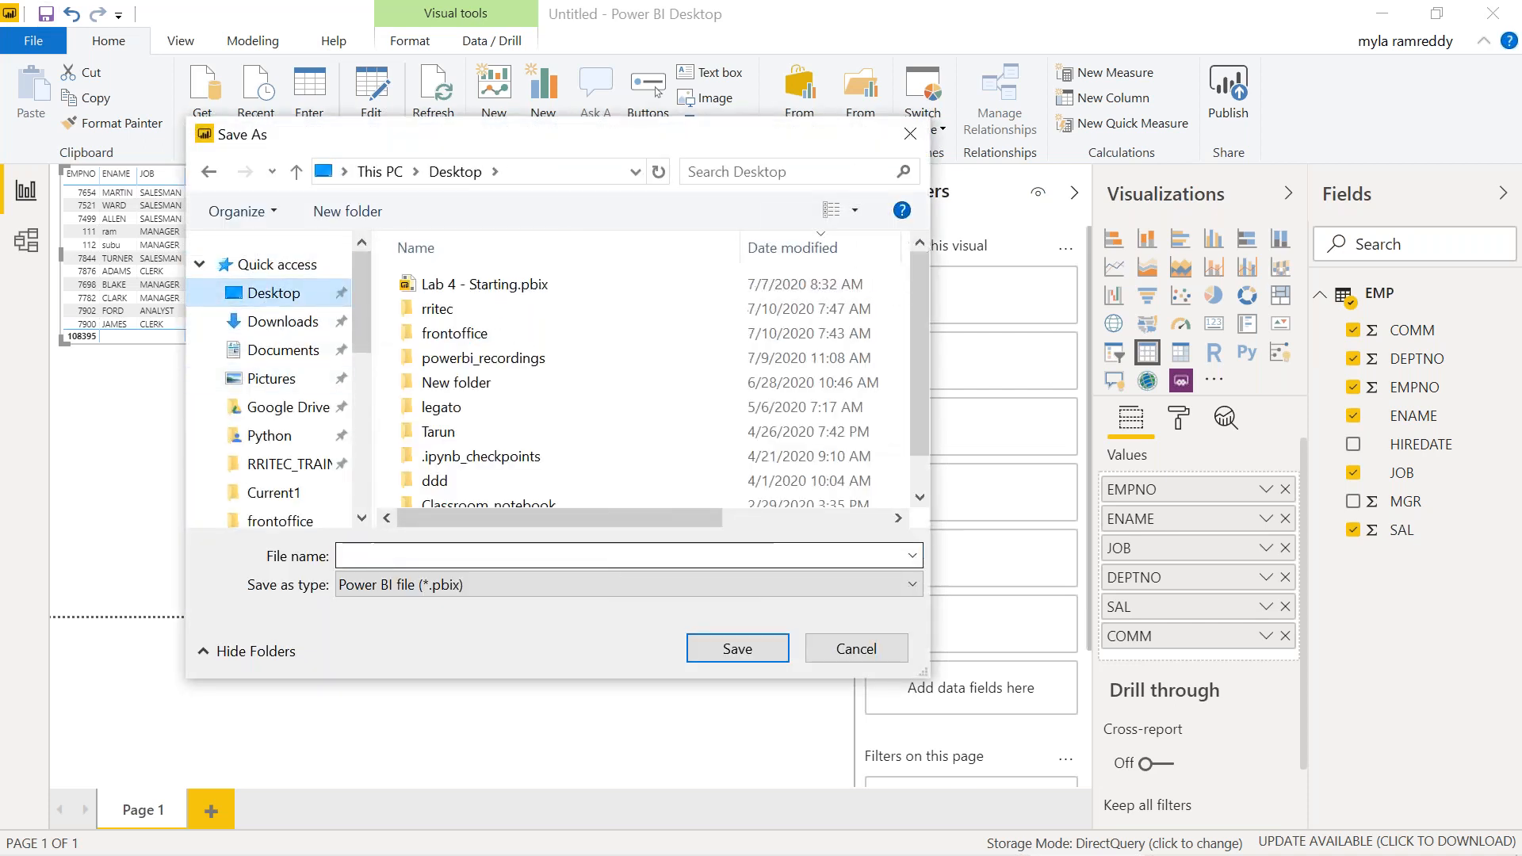
{"action": "type", "text": "sqlse"}
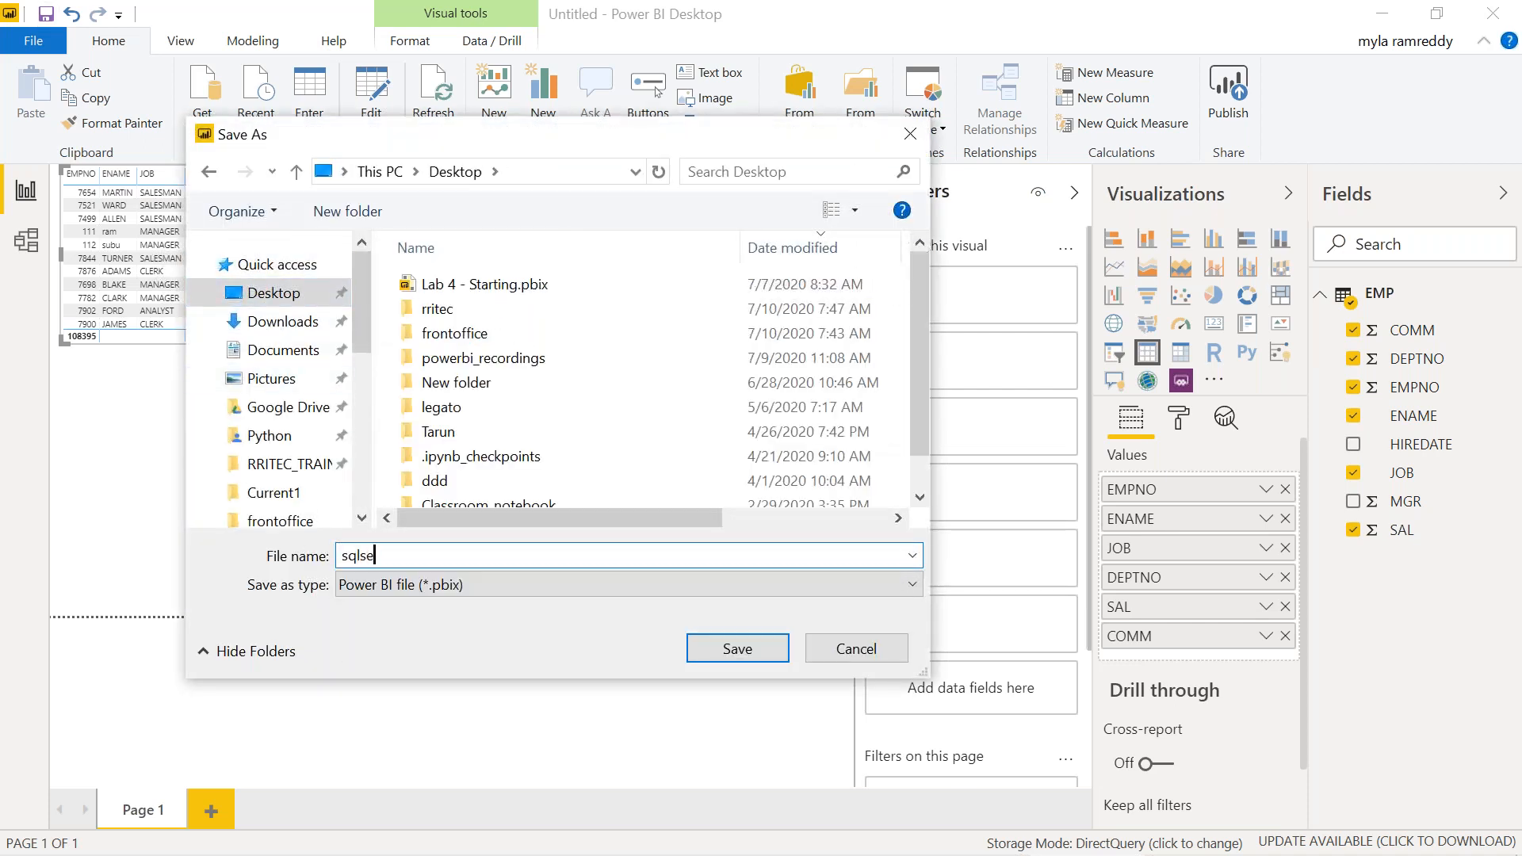
{"action": "type", "text": "rver_direct_query"}
{"action": "left_click", "coordinate": [743, 647]}
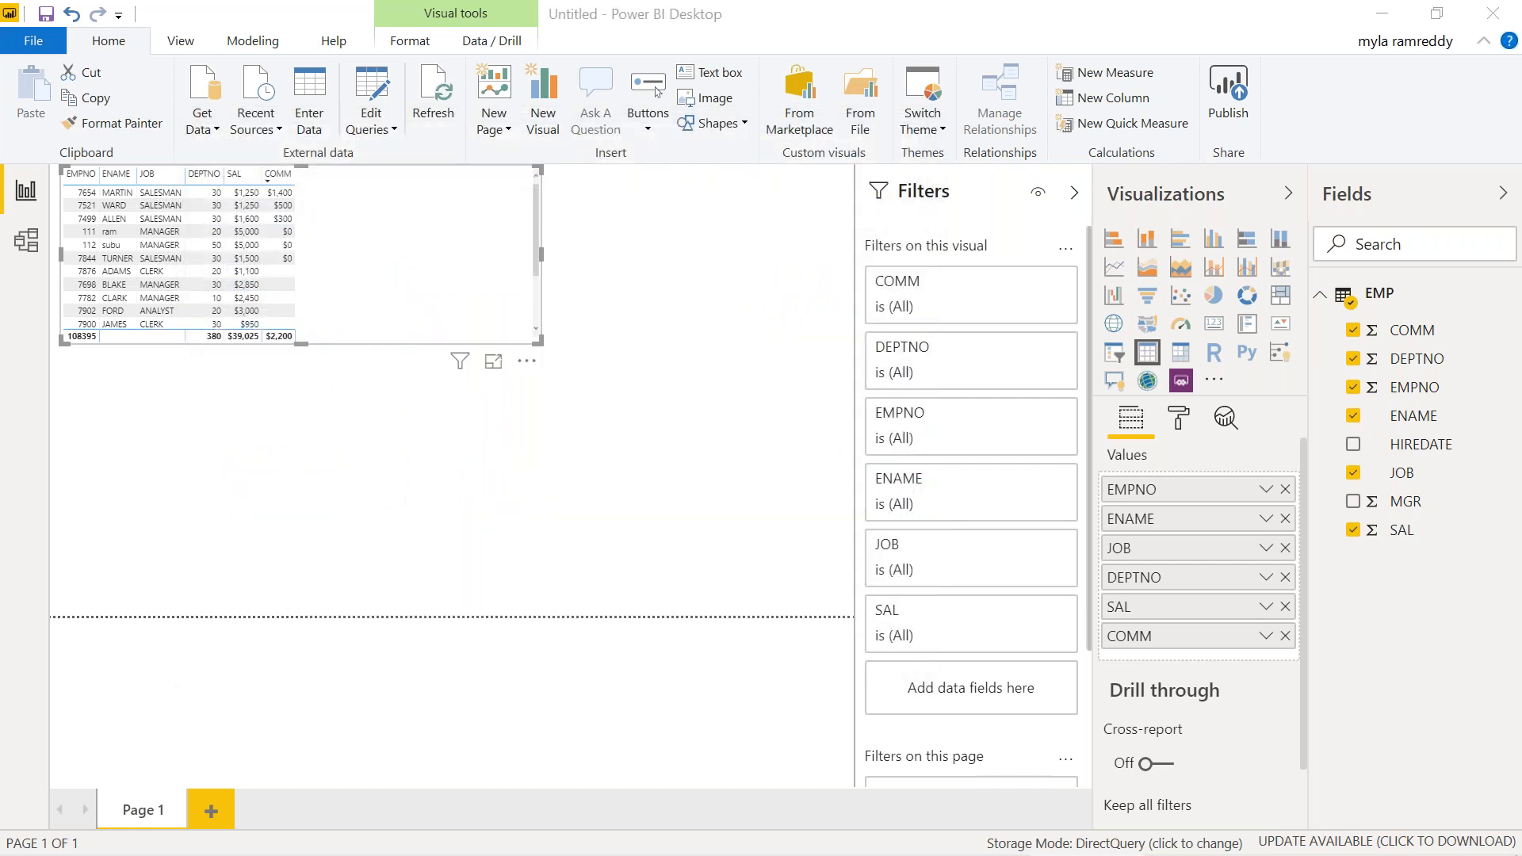
Publish sqlserver_direct_query to My workspace and open it in Power BI online
{"action": "left_click", "coordinate": [1228, 103]}
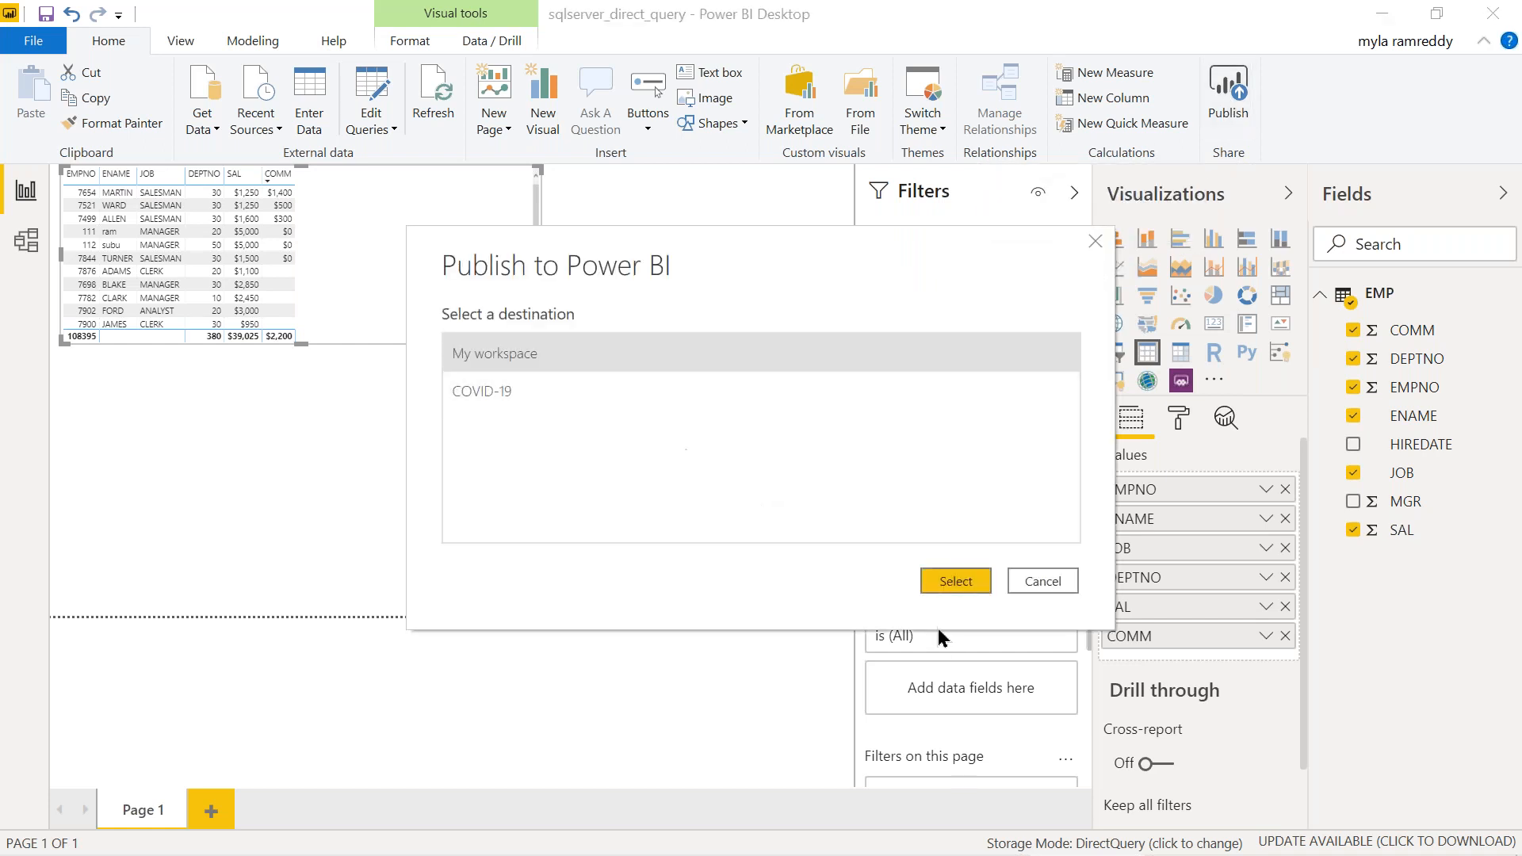
{"action": "left_click", "coordinate": [955, 581]}
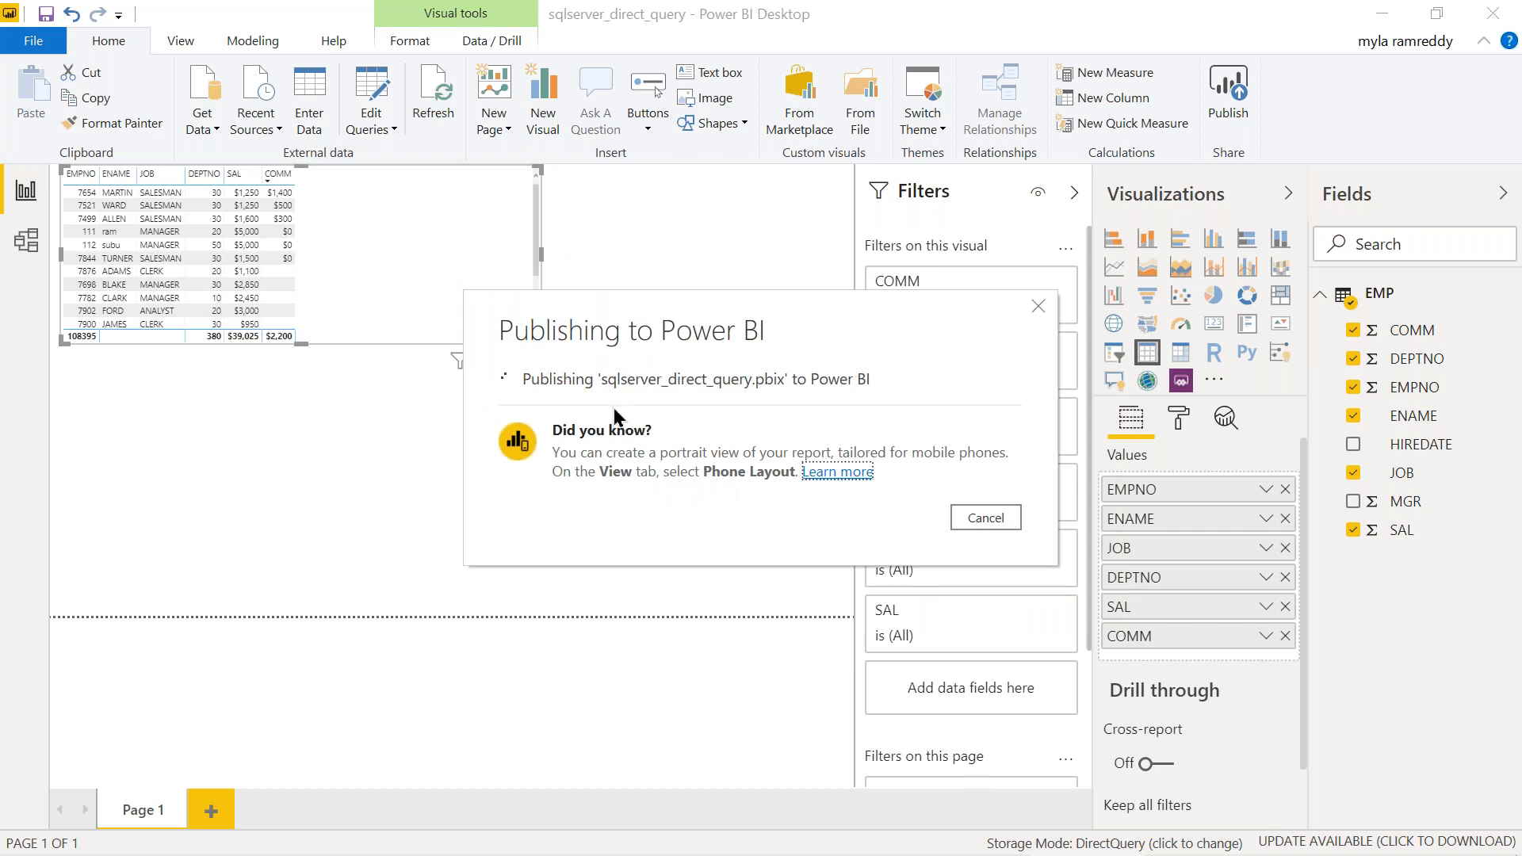
{"action": "left_click", "coordinate": [639, 418]}
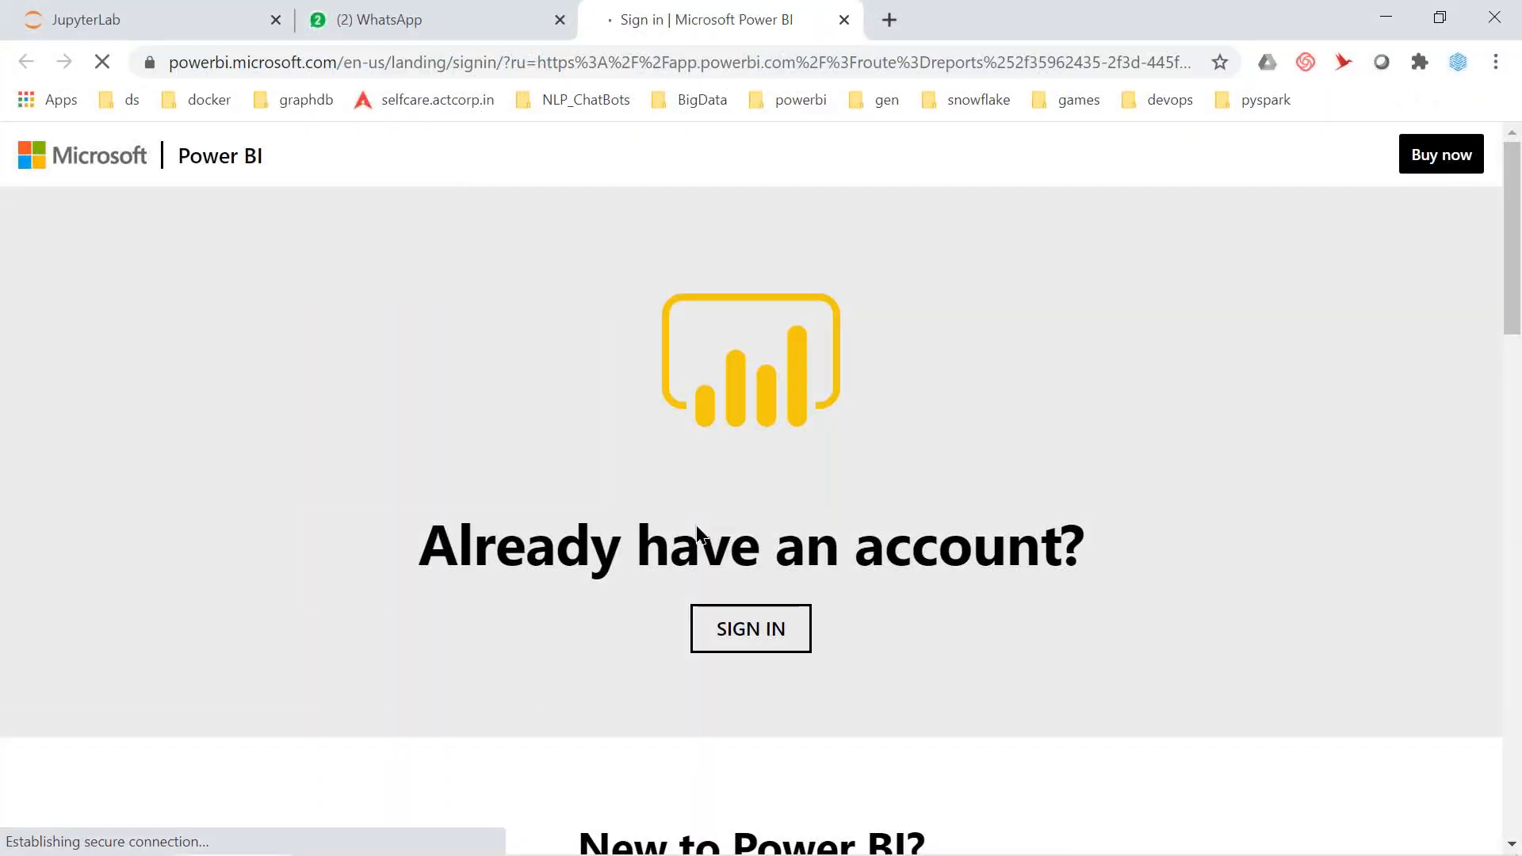
Sign in, go full screen, and show details of the missing-gateway error for rritecdb
{"action": "left_click", "coordinate": [745, 644]}
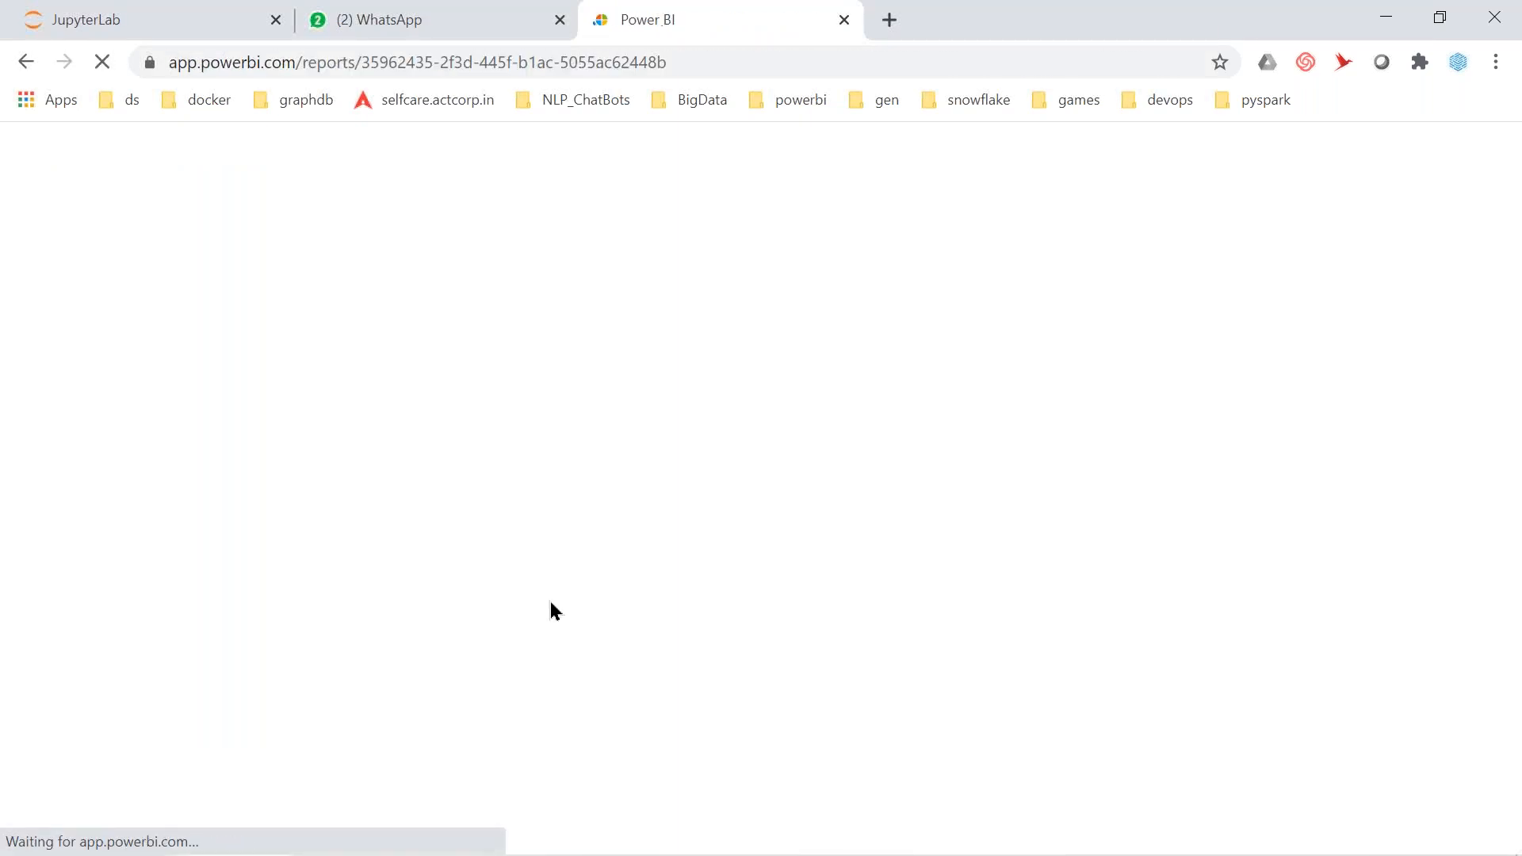
{"action": "key", "text": "F11"}
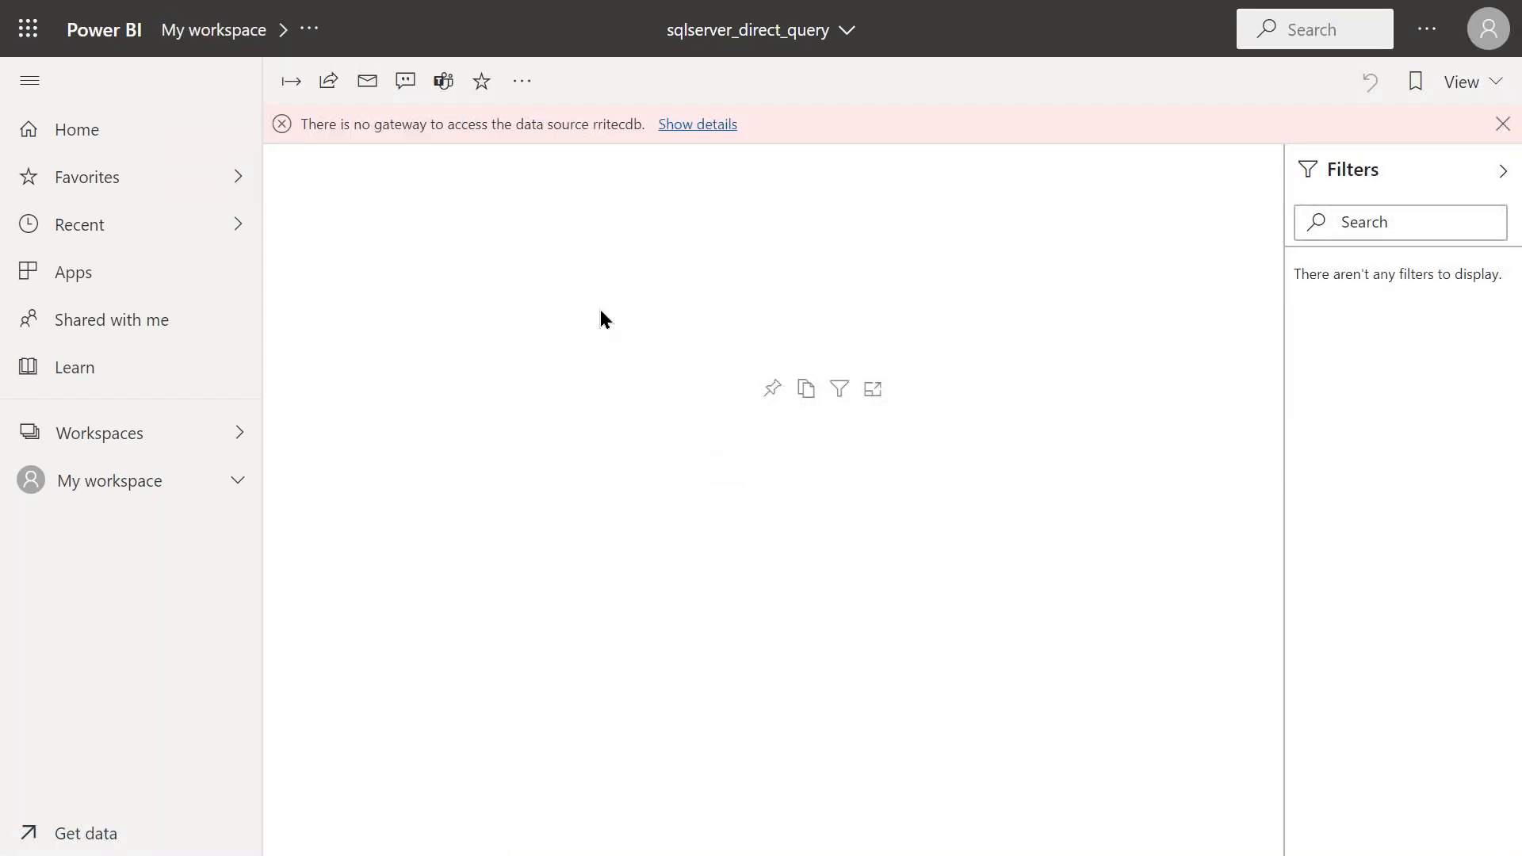
{"action": "left_click", "coordinate": [698, 127]}
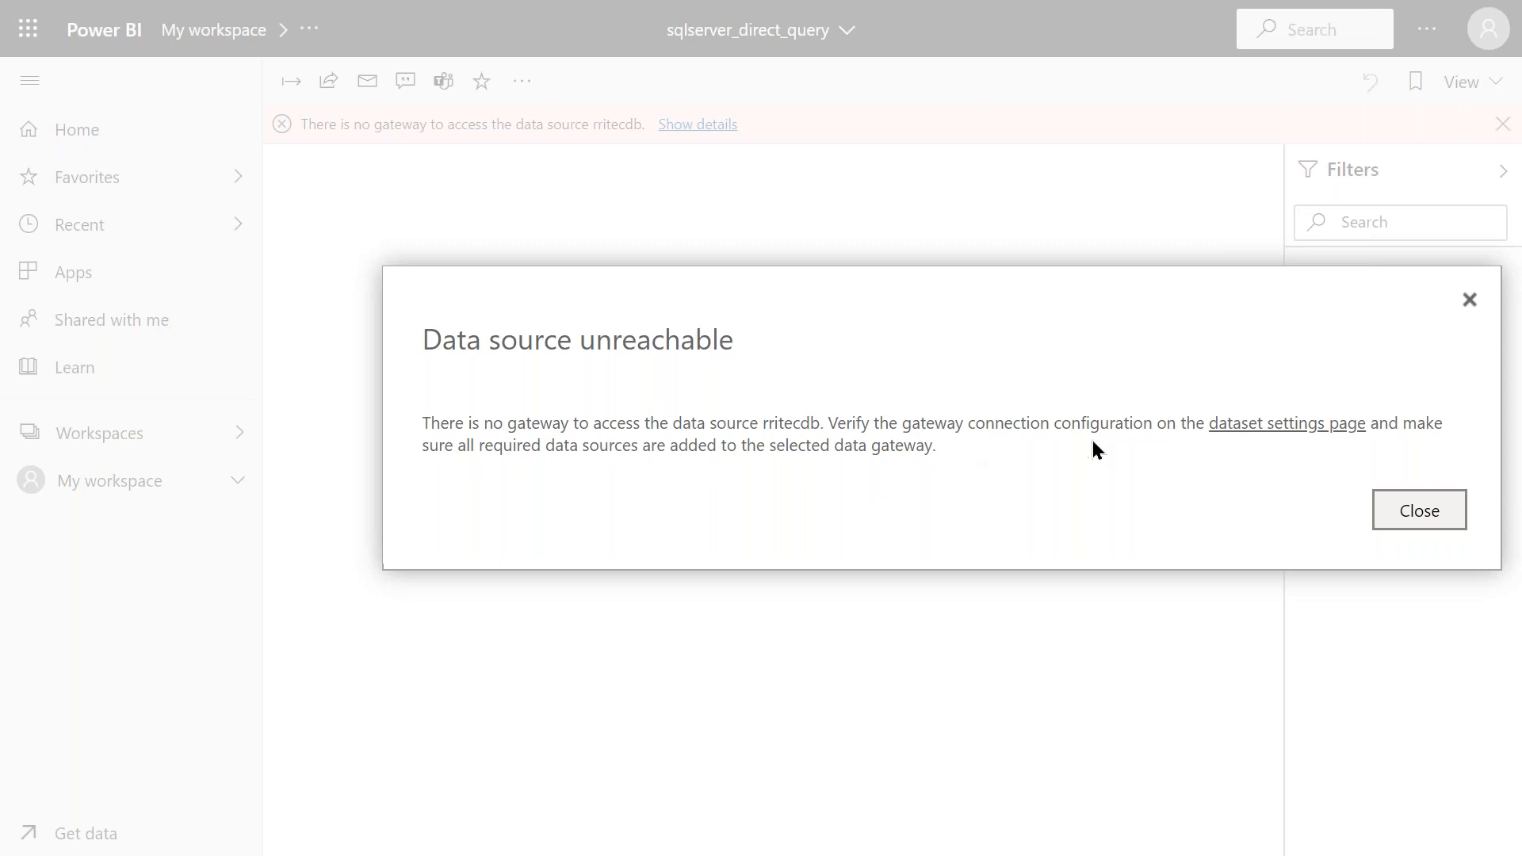
Check the sqlserver_direct_query dataset's gateway connection setting, then go to Manage Gateways
{"action": "left_click", "coordinate": [1308, 440]}
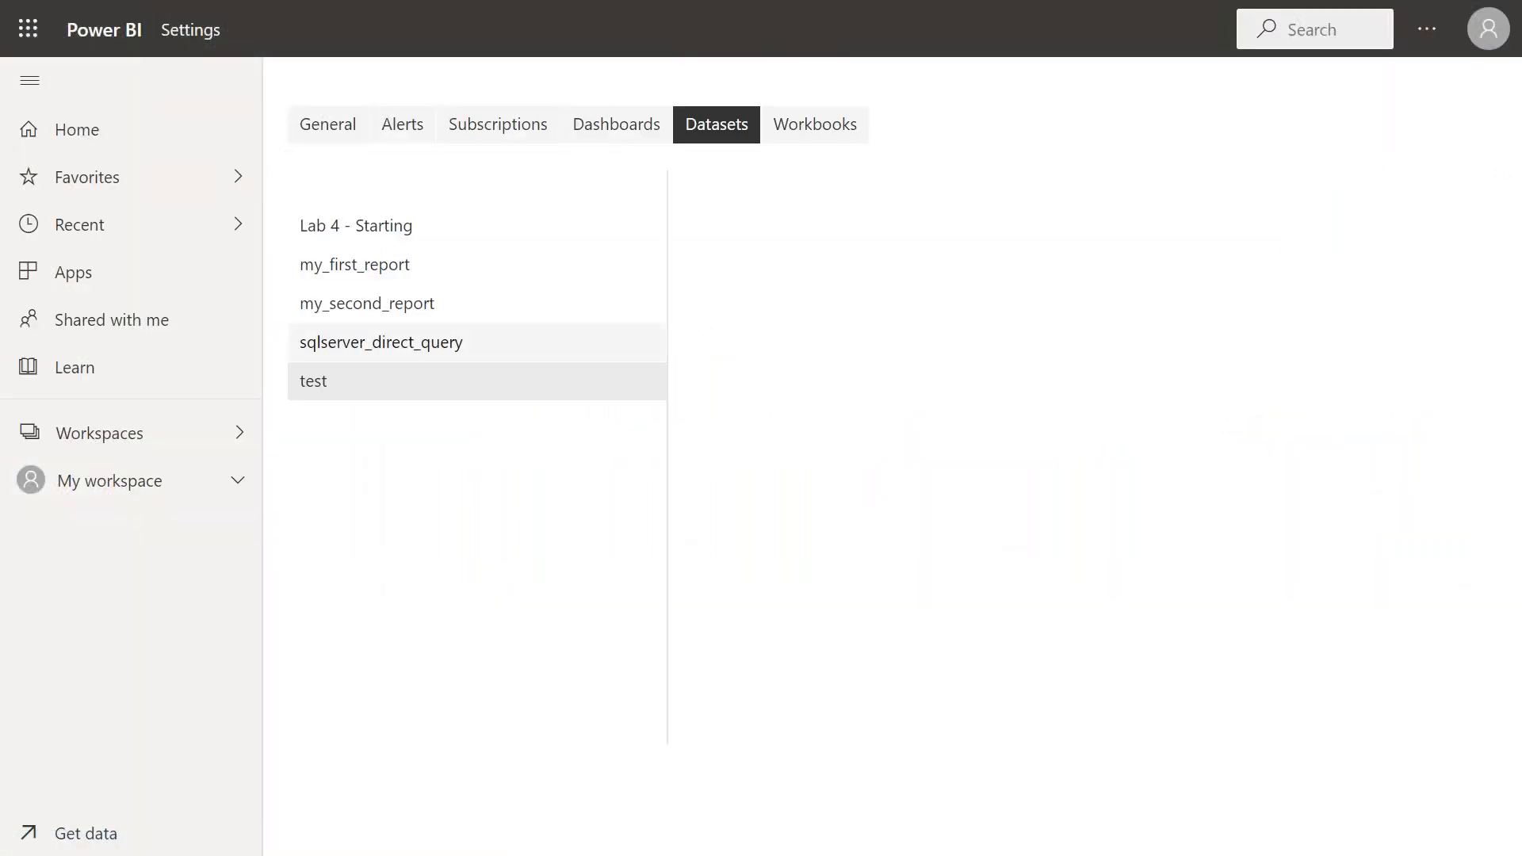
{"action": "left_click", "coordinate": [394, 347]}
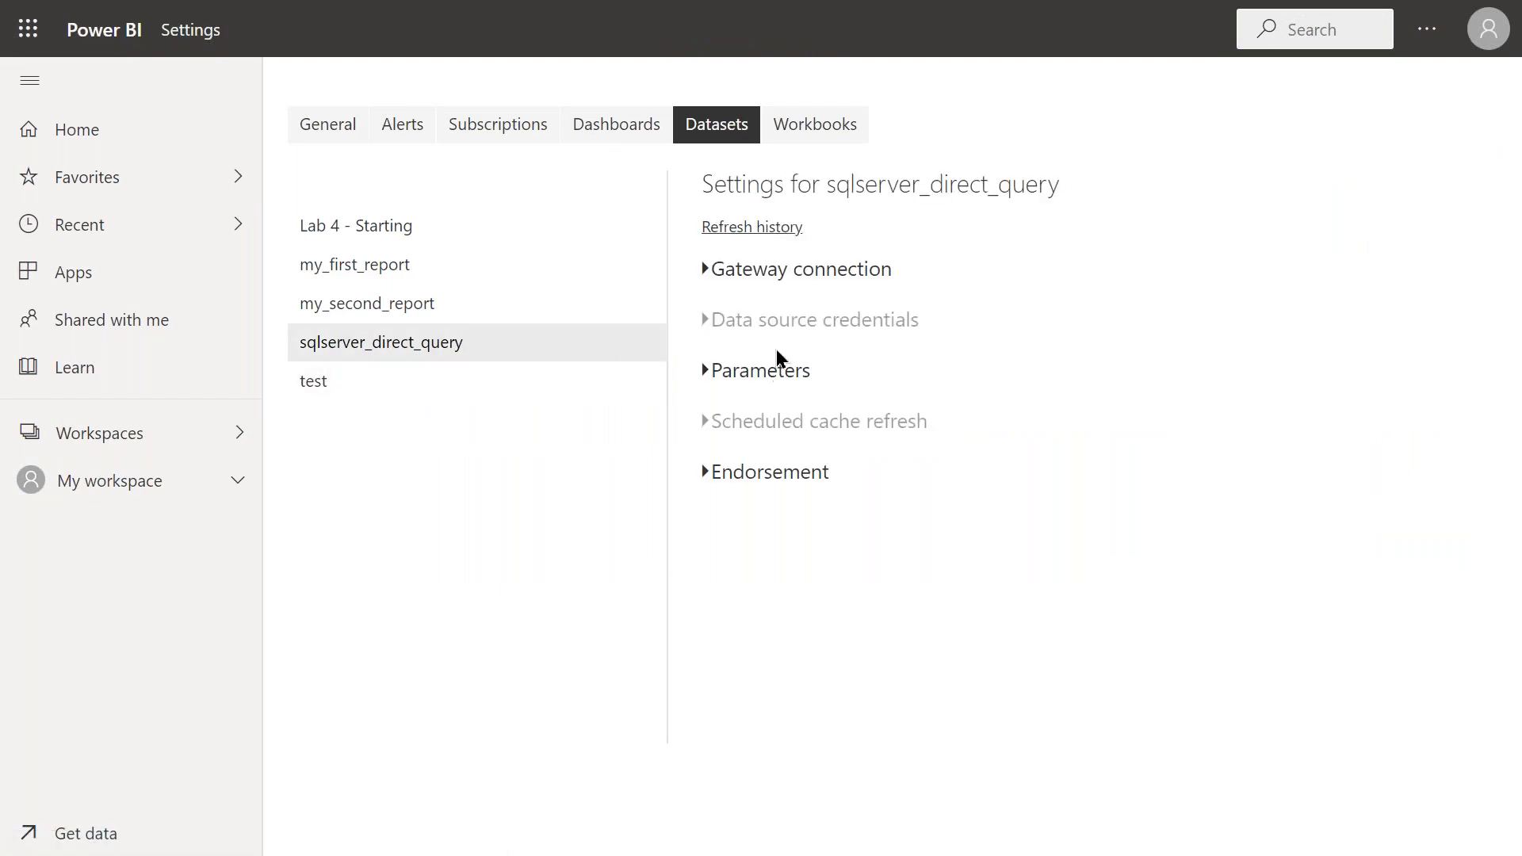
{"action": "left_click", "coordinate": [705, 272]}
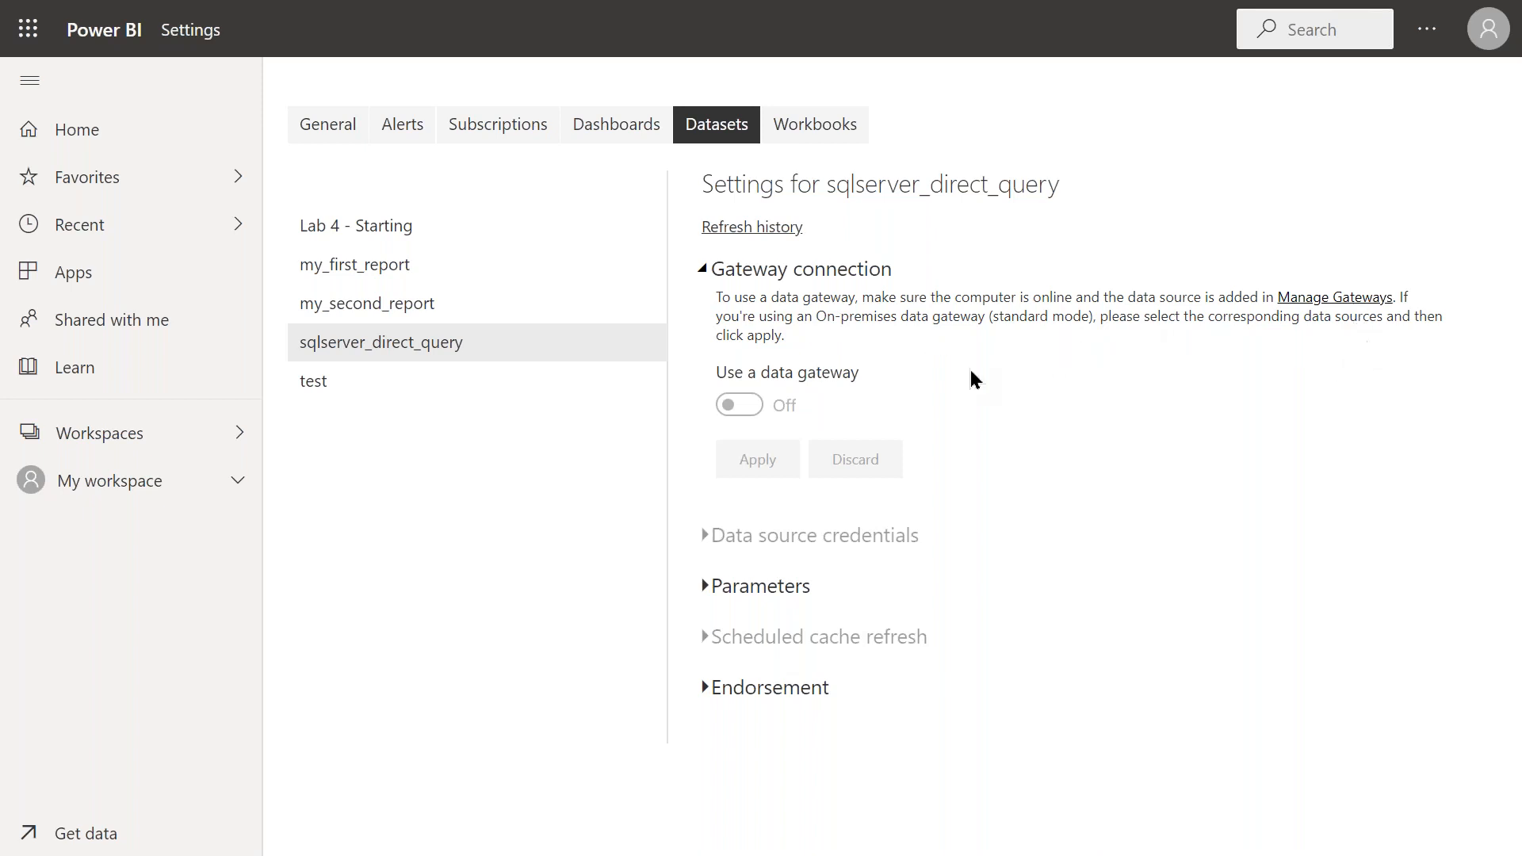
{"action": "left_click", "coordinate": [1316, 298]}
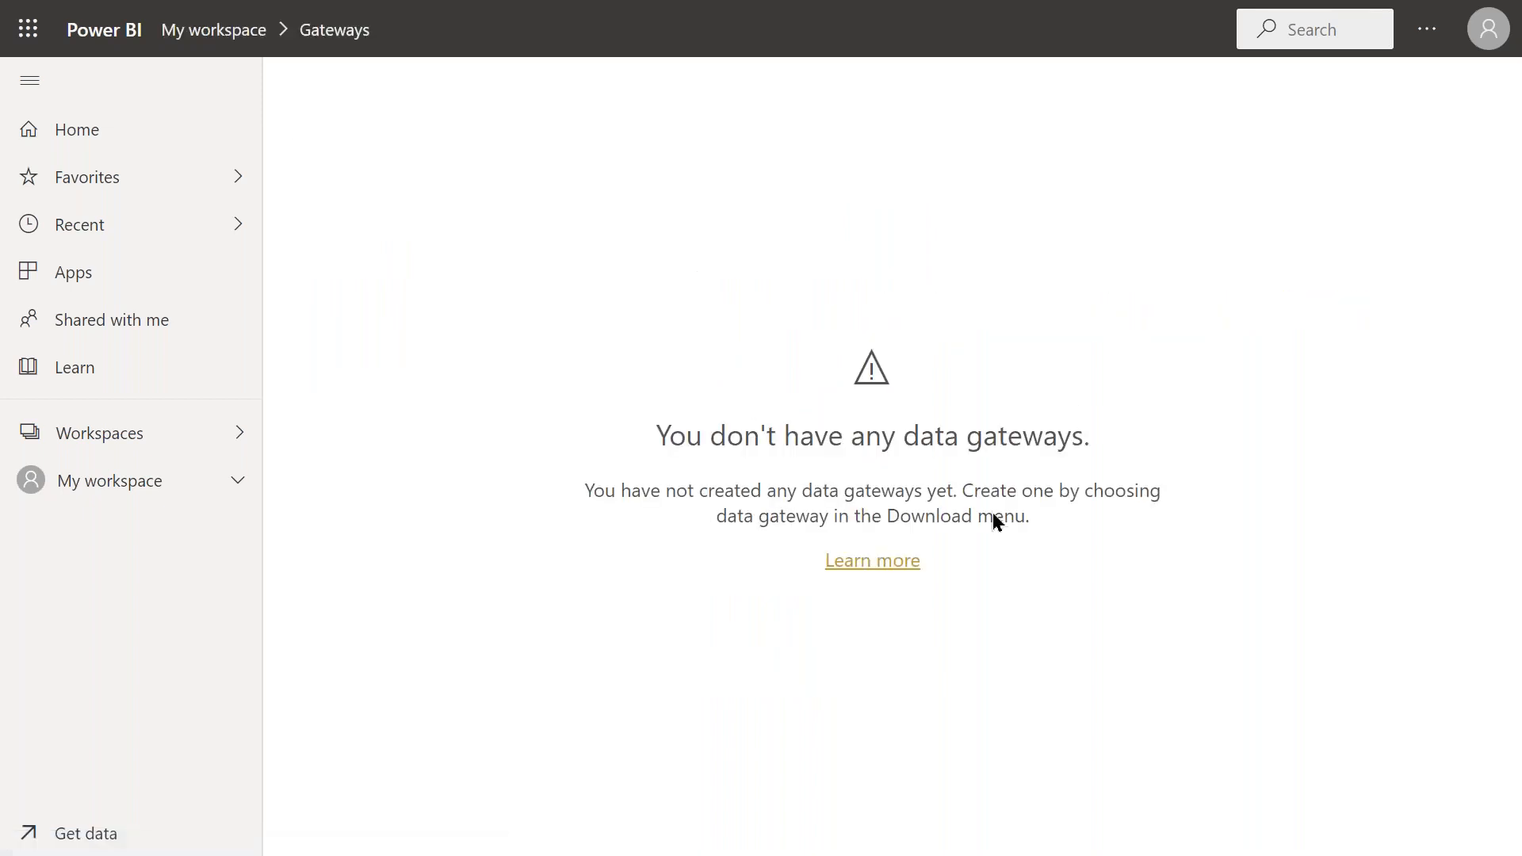
Open the on-premises data gateway documentation, exit full screen, and view the JupyterLab notebook
{"action": "left_click", "coordinate": [871, 567]}
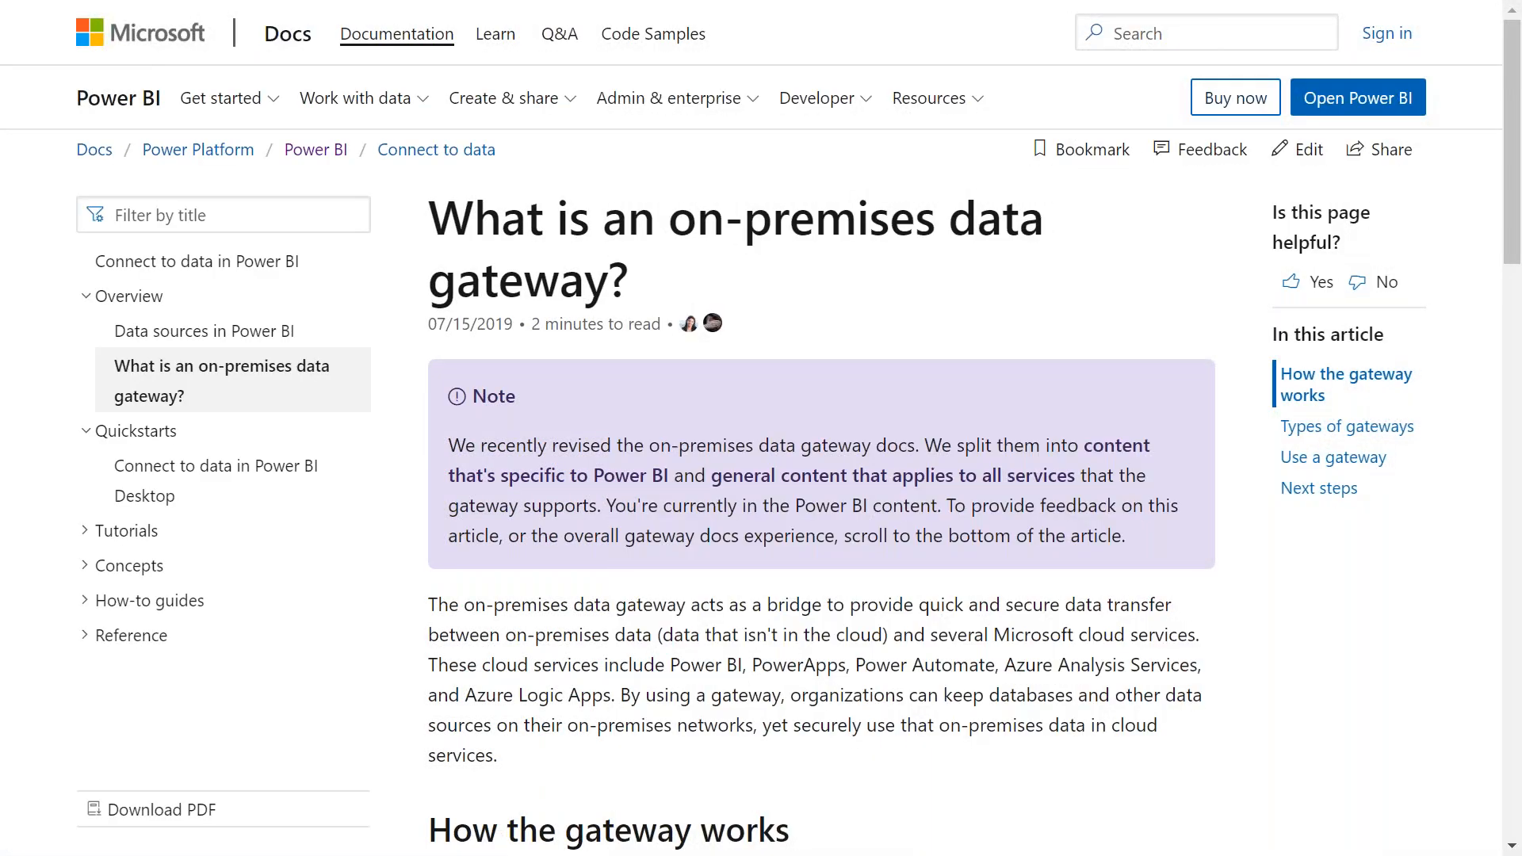
{"action": "key", "text": "F11"}
{"action": "left_click", "coordinate": [190, 20]}
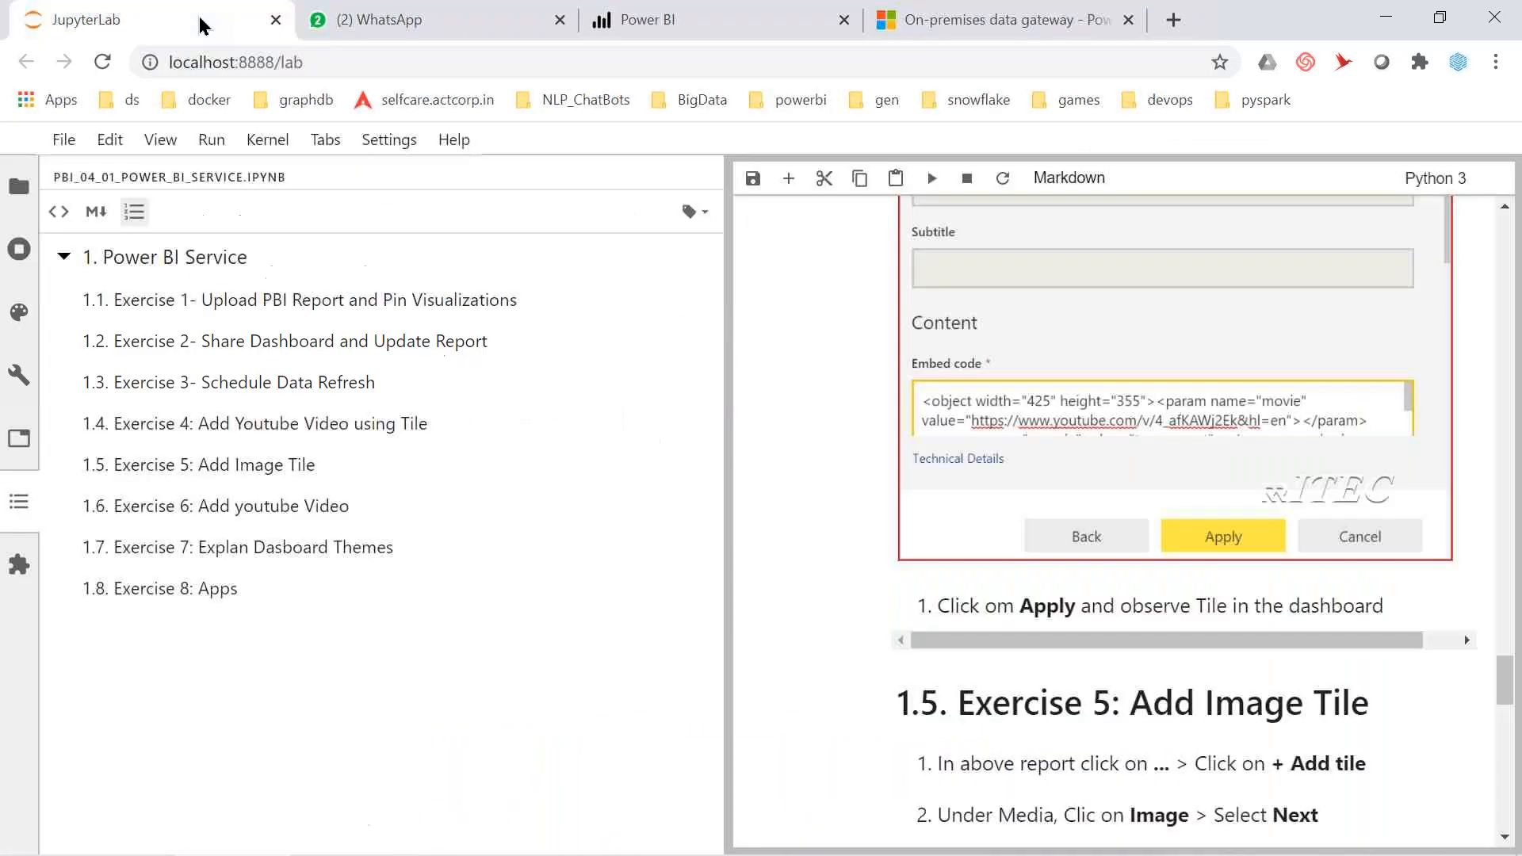
Detach the WhatsApp tab into its own window and return to the Power BI gateways page
{"action": "left_click", "coordinate": [345, 20]}
{"action": "left_click_drag", "start_coordinate": [449, 122], "coordinate": [567, 397]}
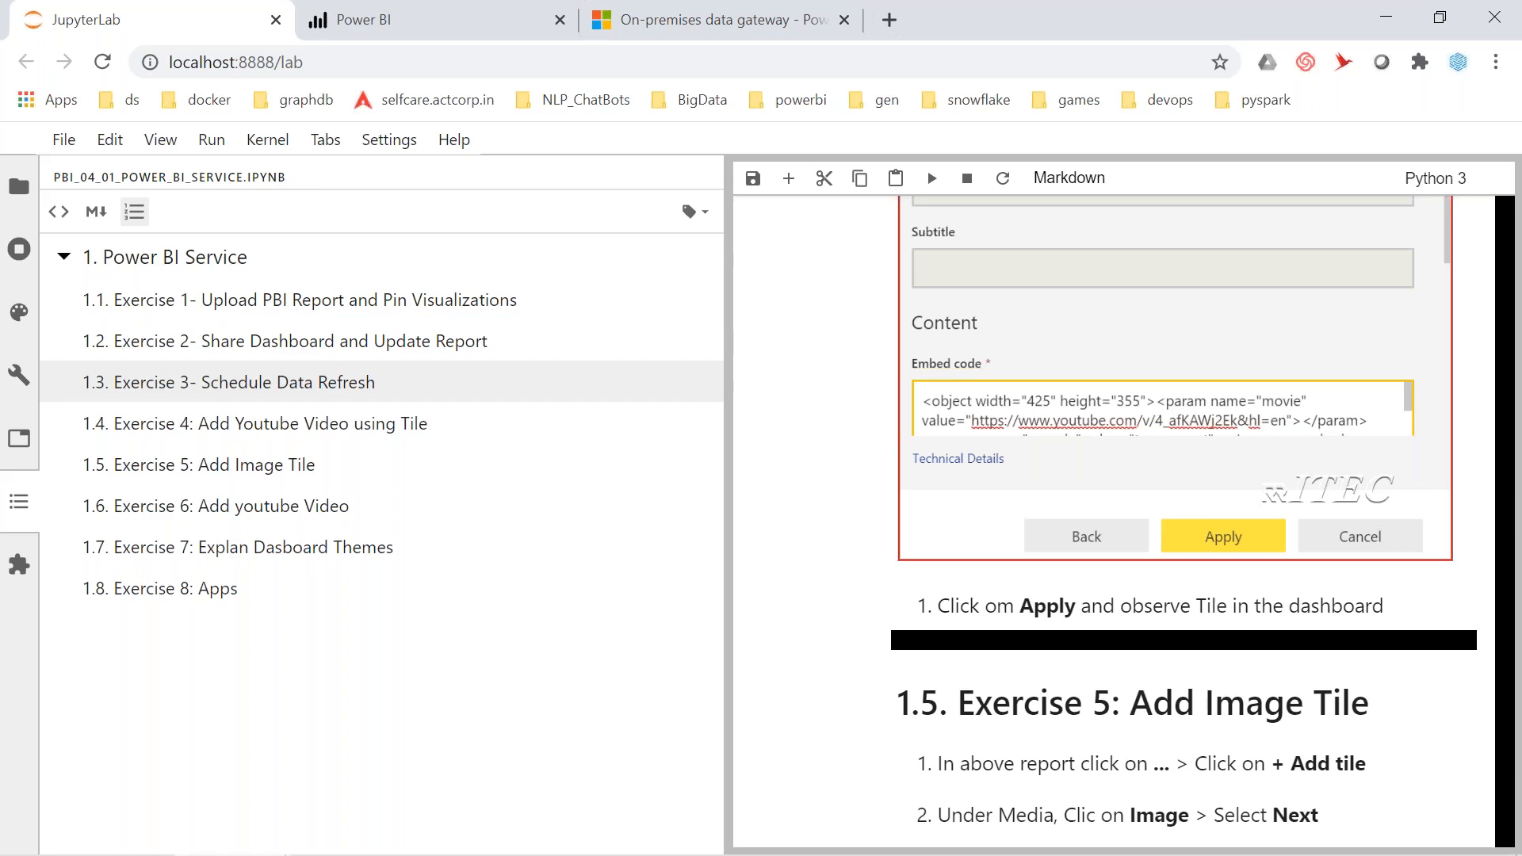
{"action": "key", "text": "alt+Tab"}
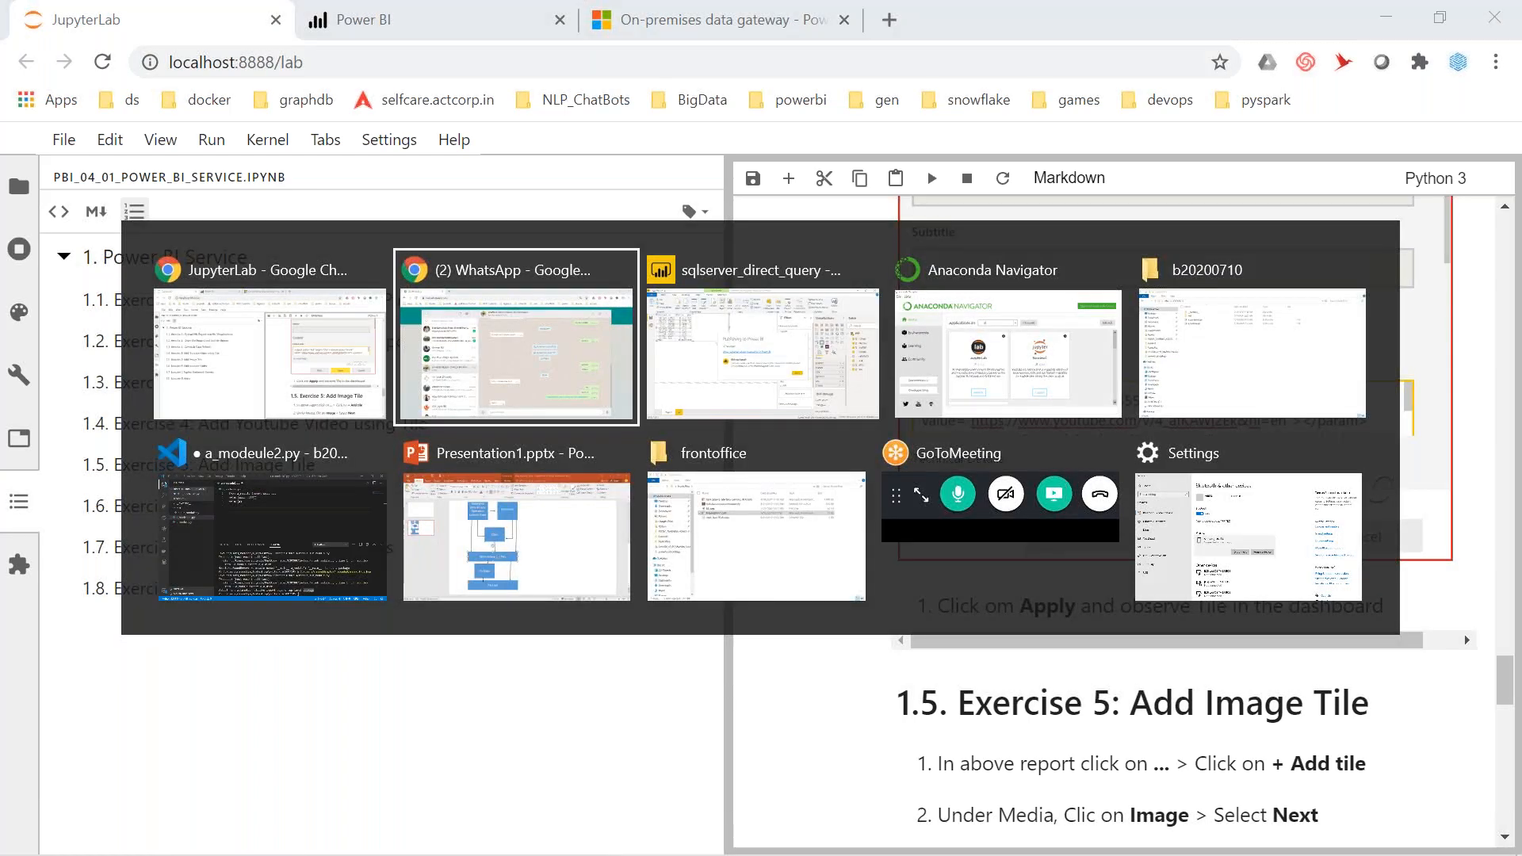
{"action": "key", "text": "Escape"}
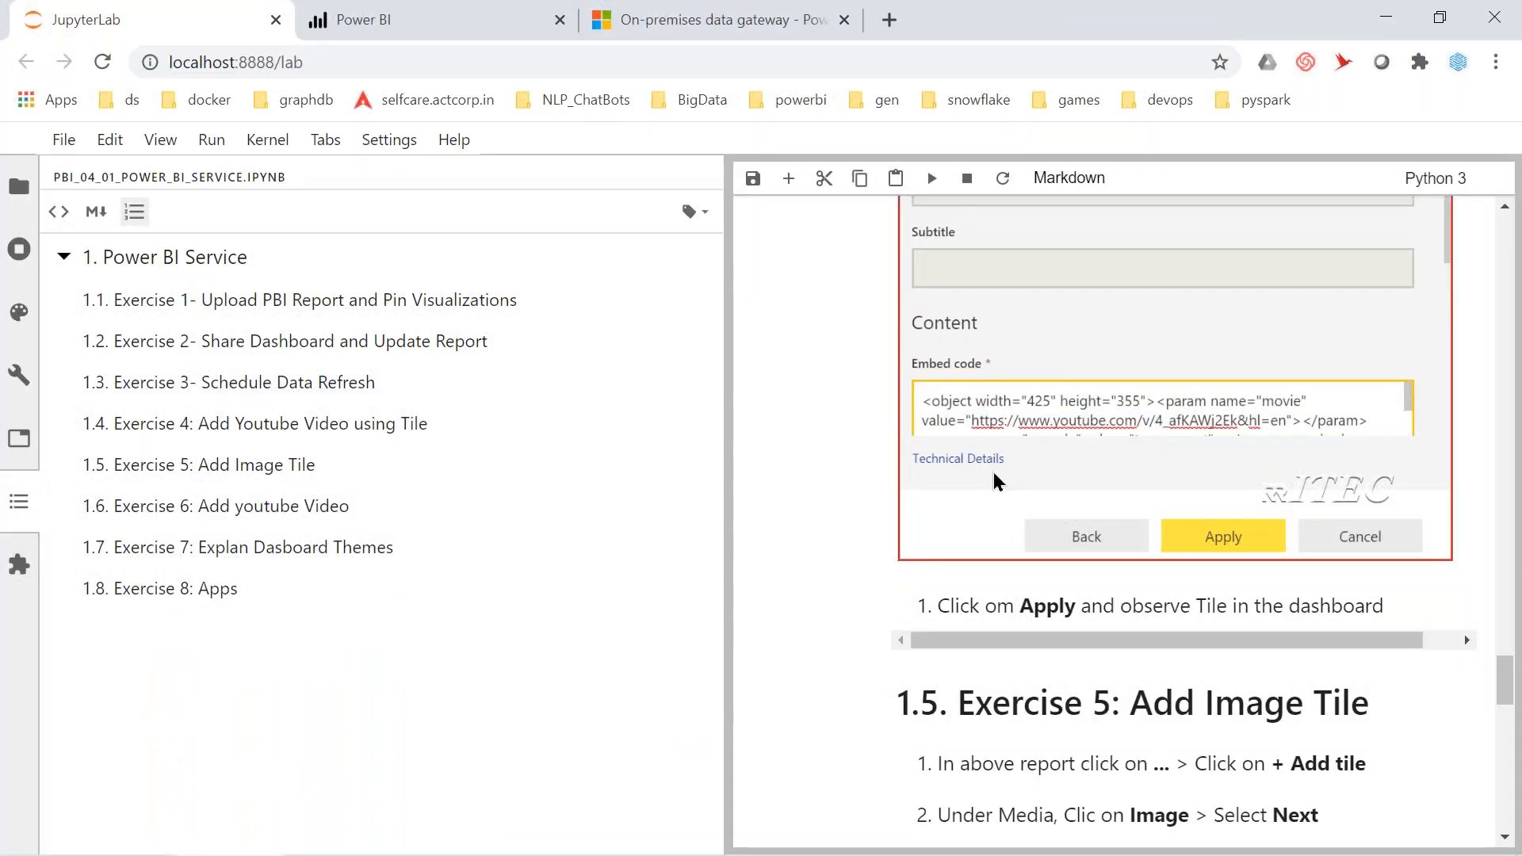
{"action": "scroll", "coordinate": [996, 481], "scroll_direction": "up", "scroll_amount": 6}
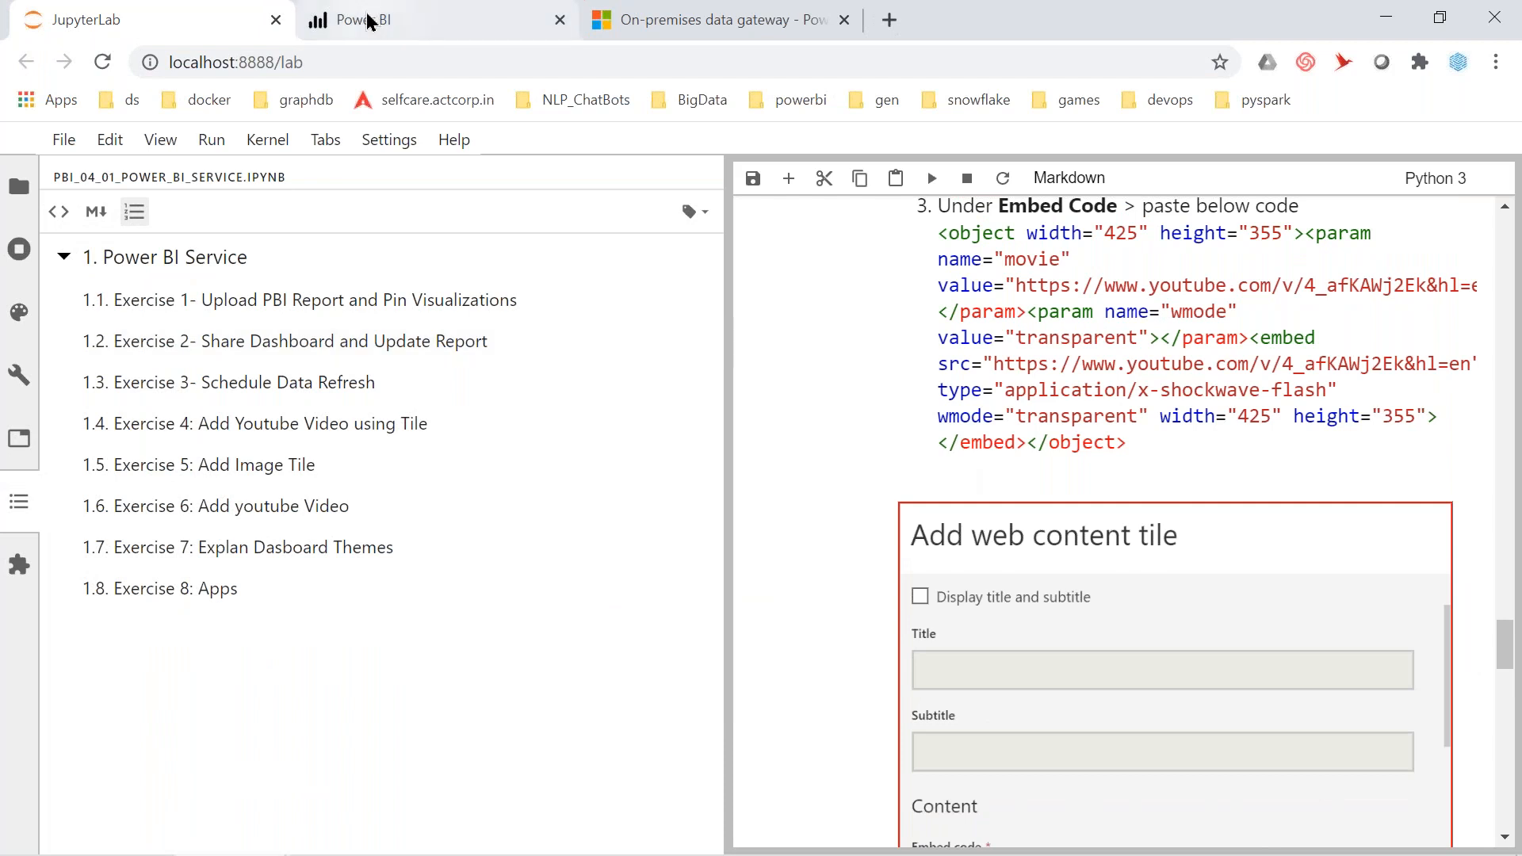
{"action": "left_click", "coordinate": [368, 20]}
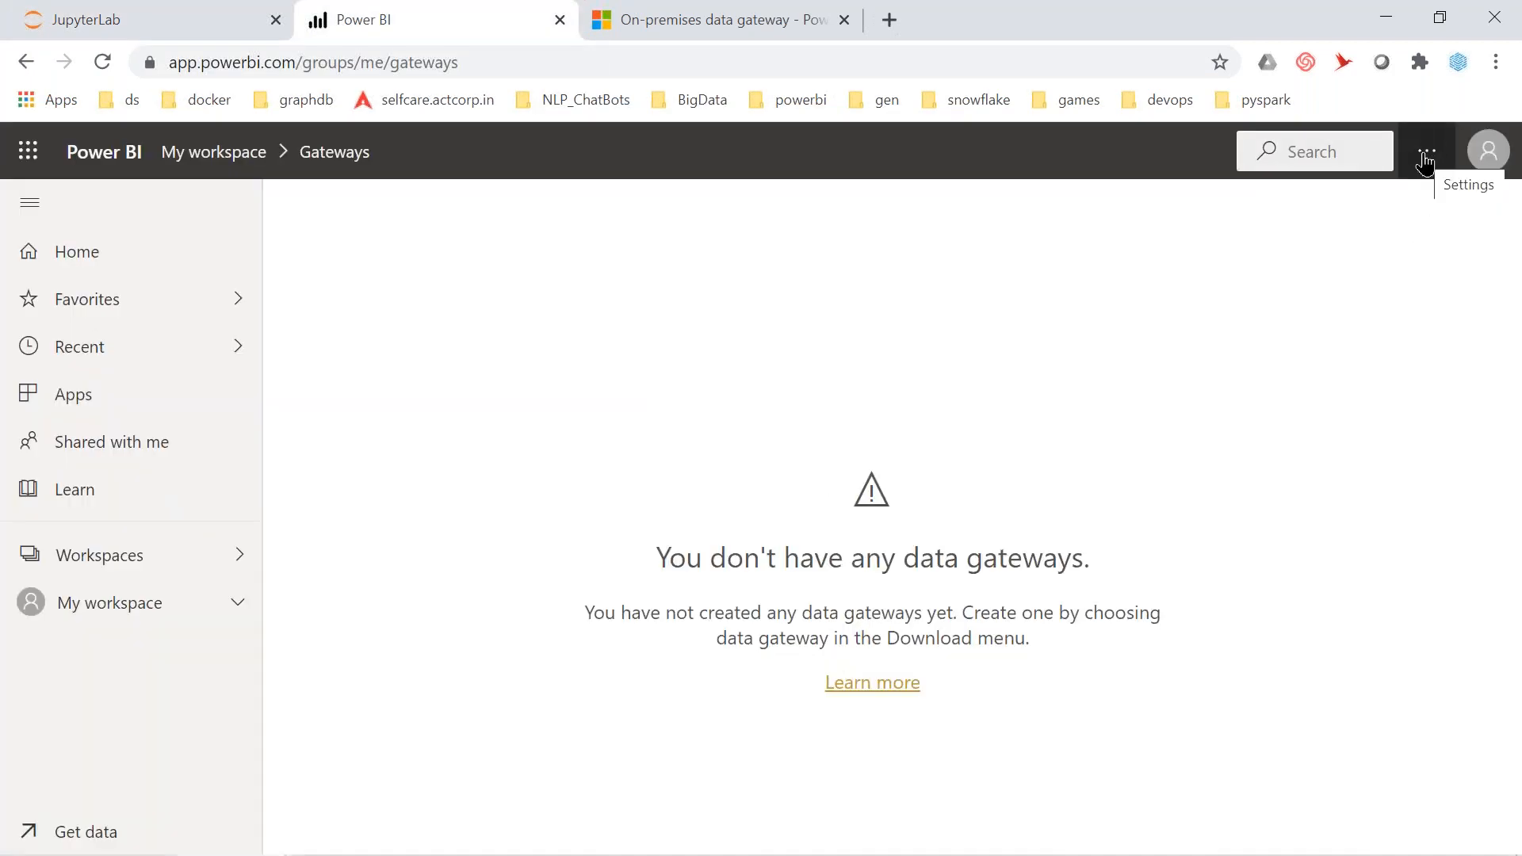
Launch On-premises data gateway (personal mode) from Windows search
{"action": "key", "text": "super+s"}
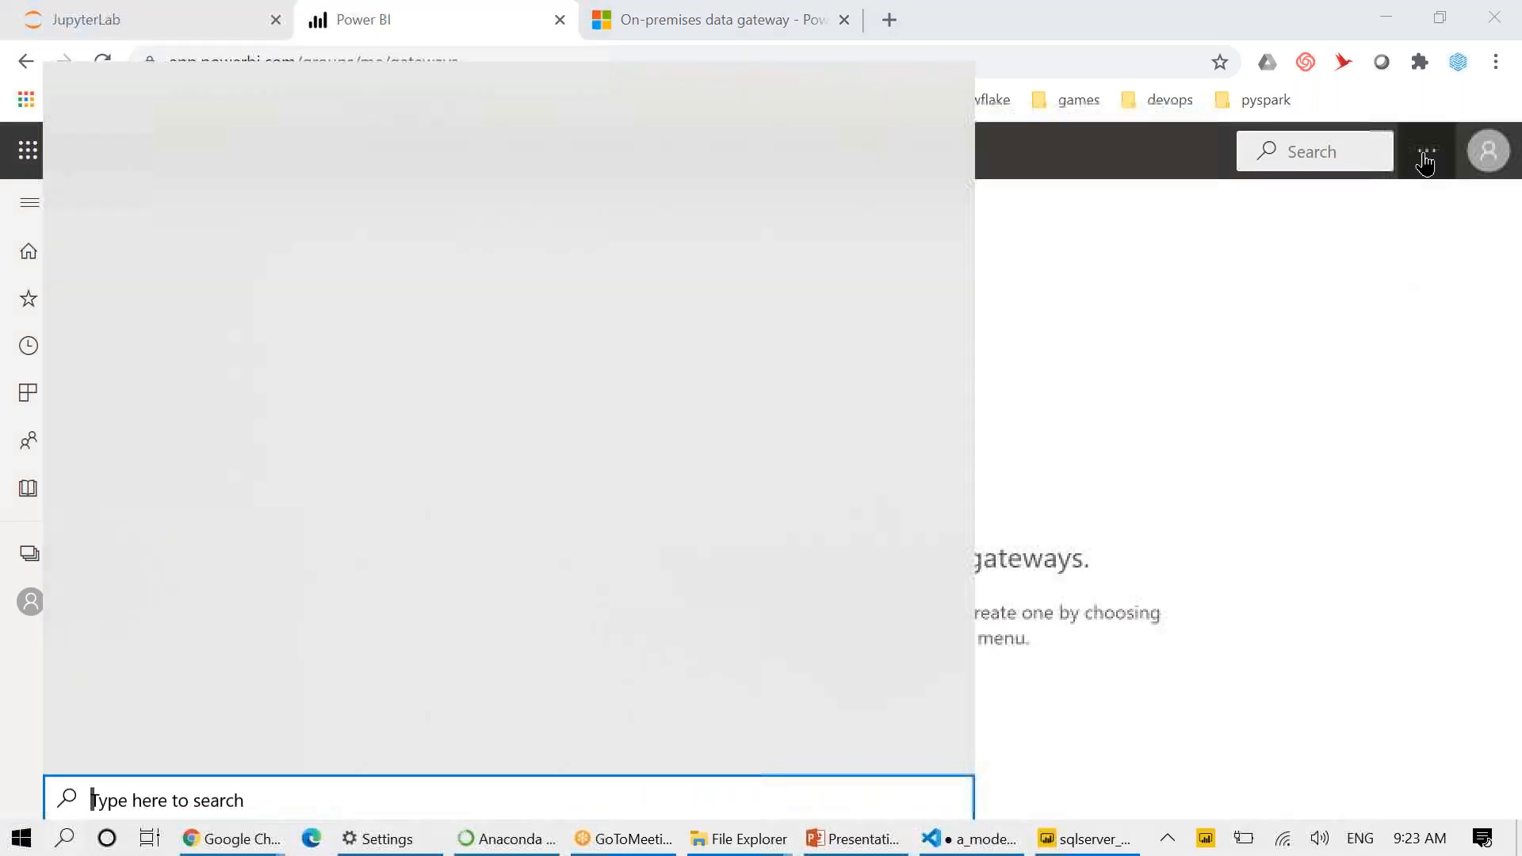
{"action": "type", "text": "perso"}
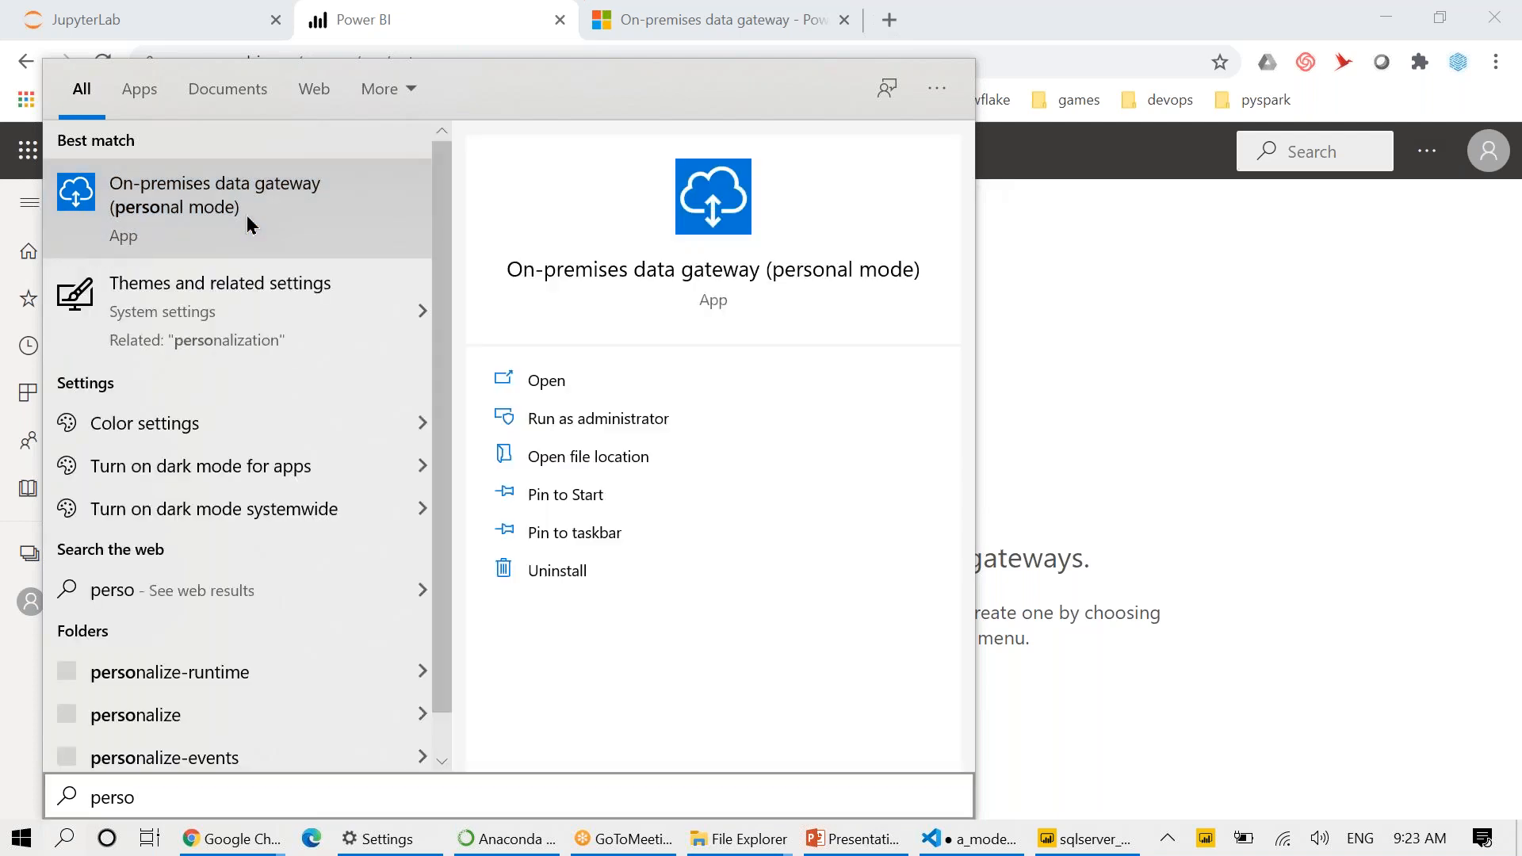
{"action": "left_click", "coordinate": [245, 224]}
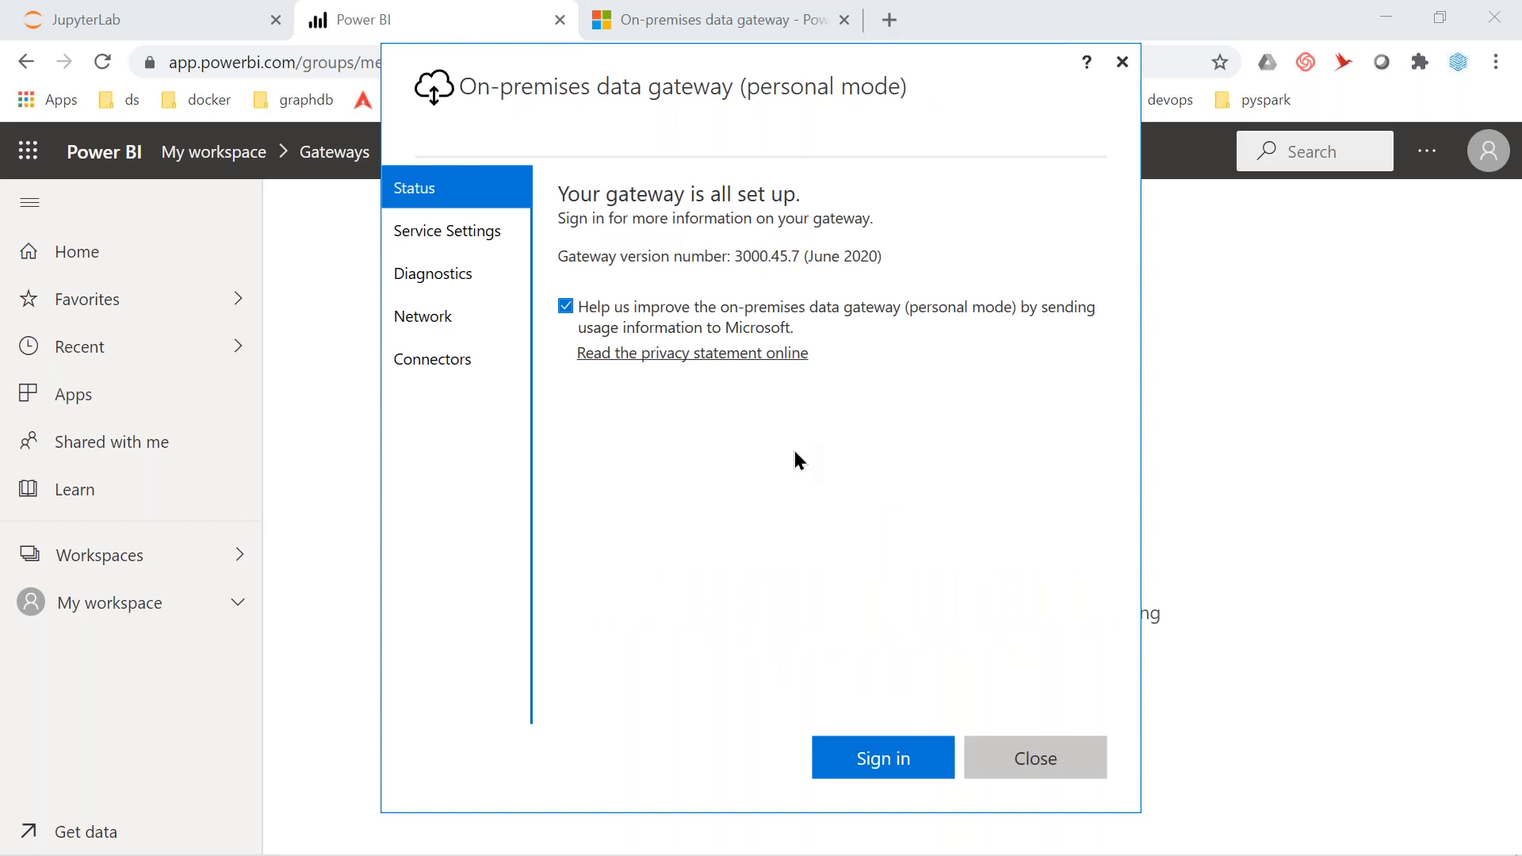
Sign the gateway in with the account's e-mail address, then close its window once online
{"action": "left_click", "coordinate": [887, 757]}
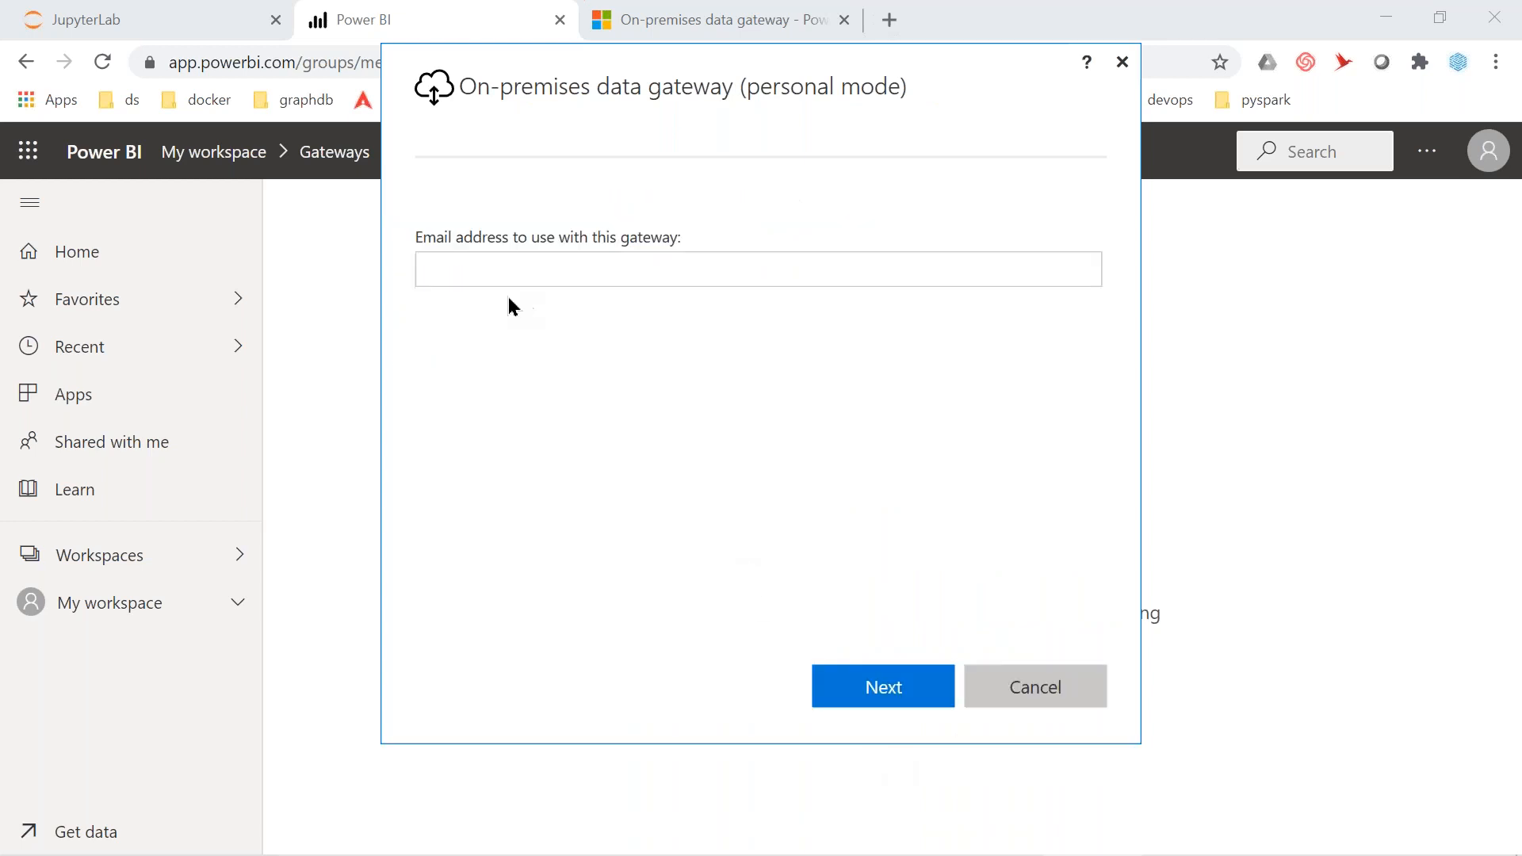
{"action": "left_click", "coordinate": [485, 278]}
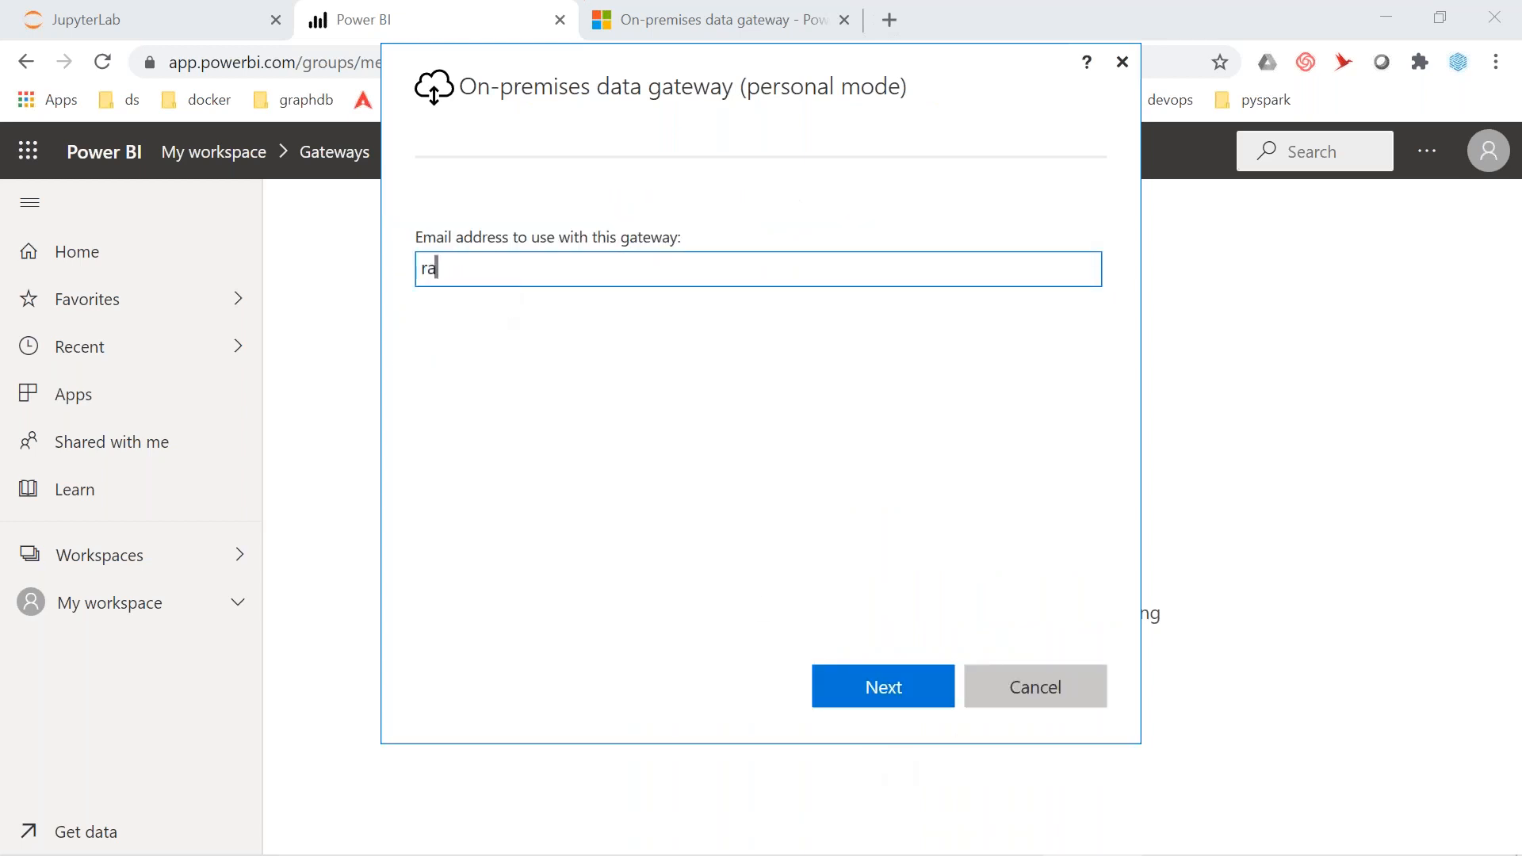
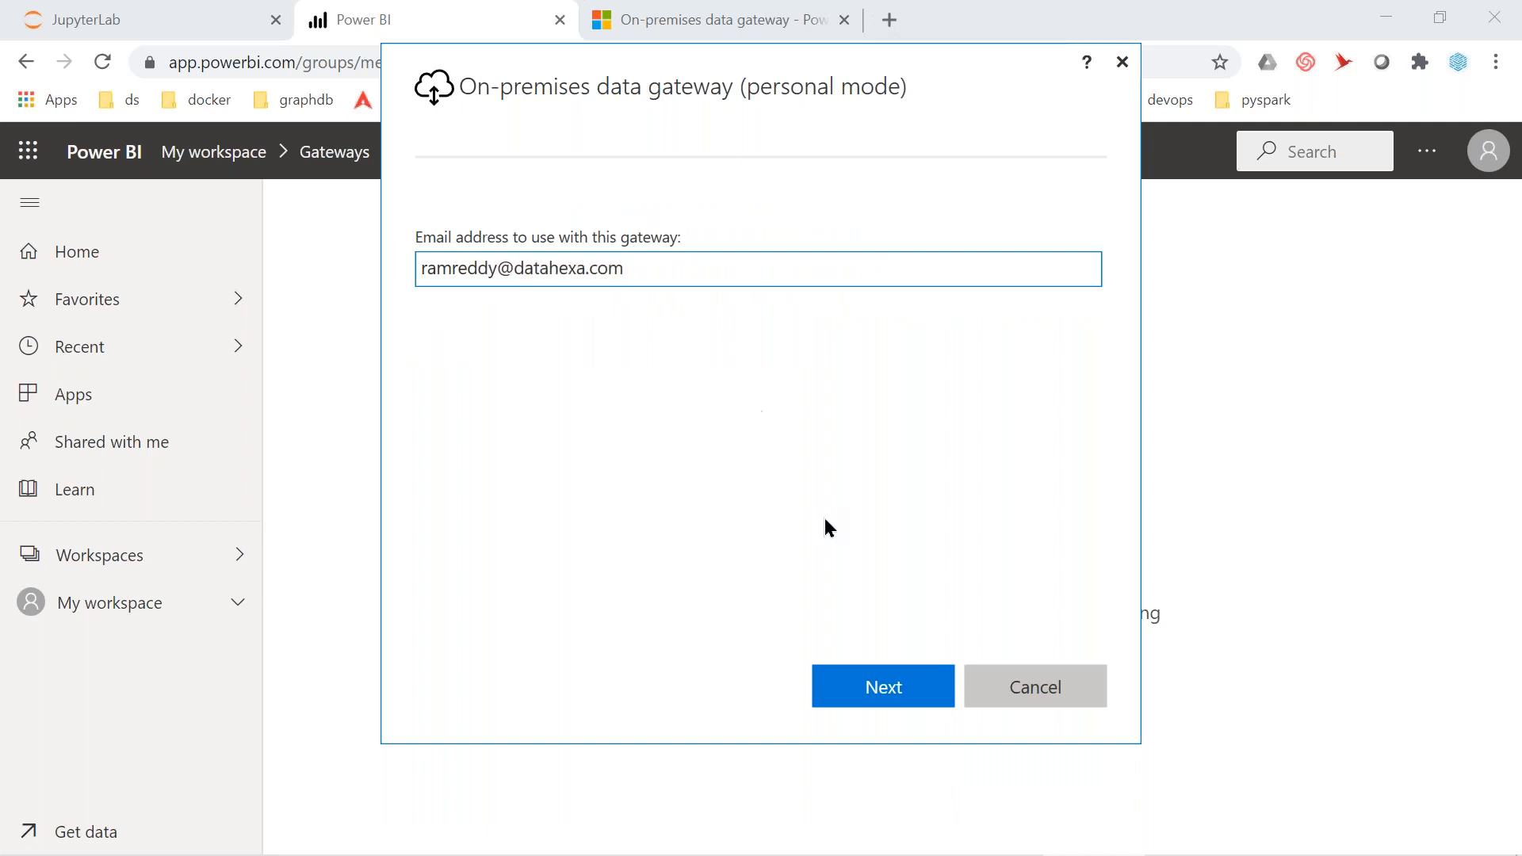
{"action": "left_click", "coordinate": [867, 681]}
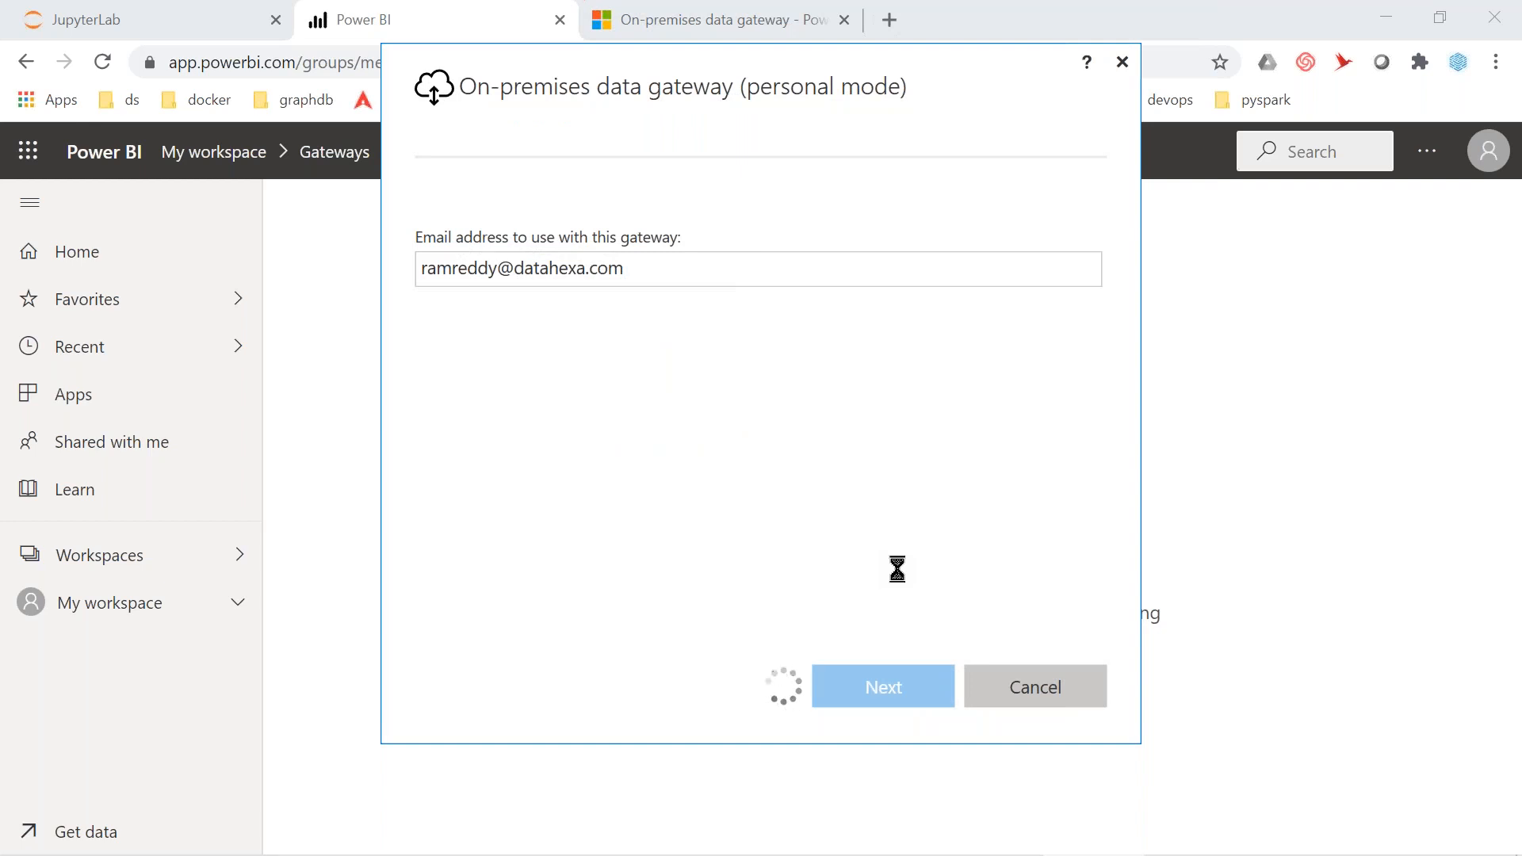
{"action": "left_click", "coordinate": [1010, 759]}
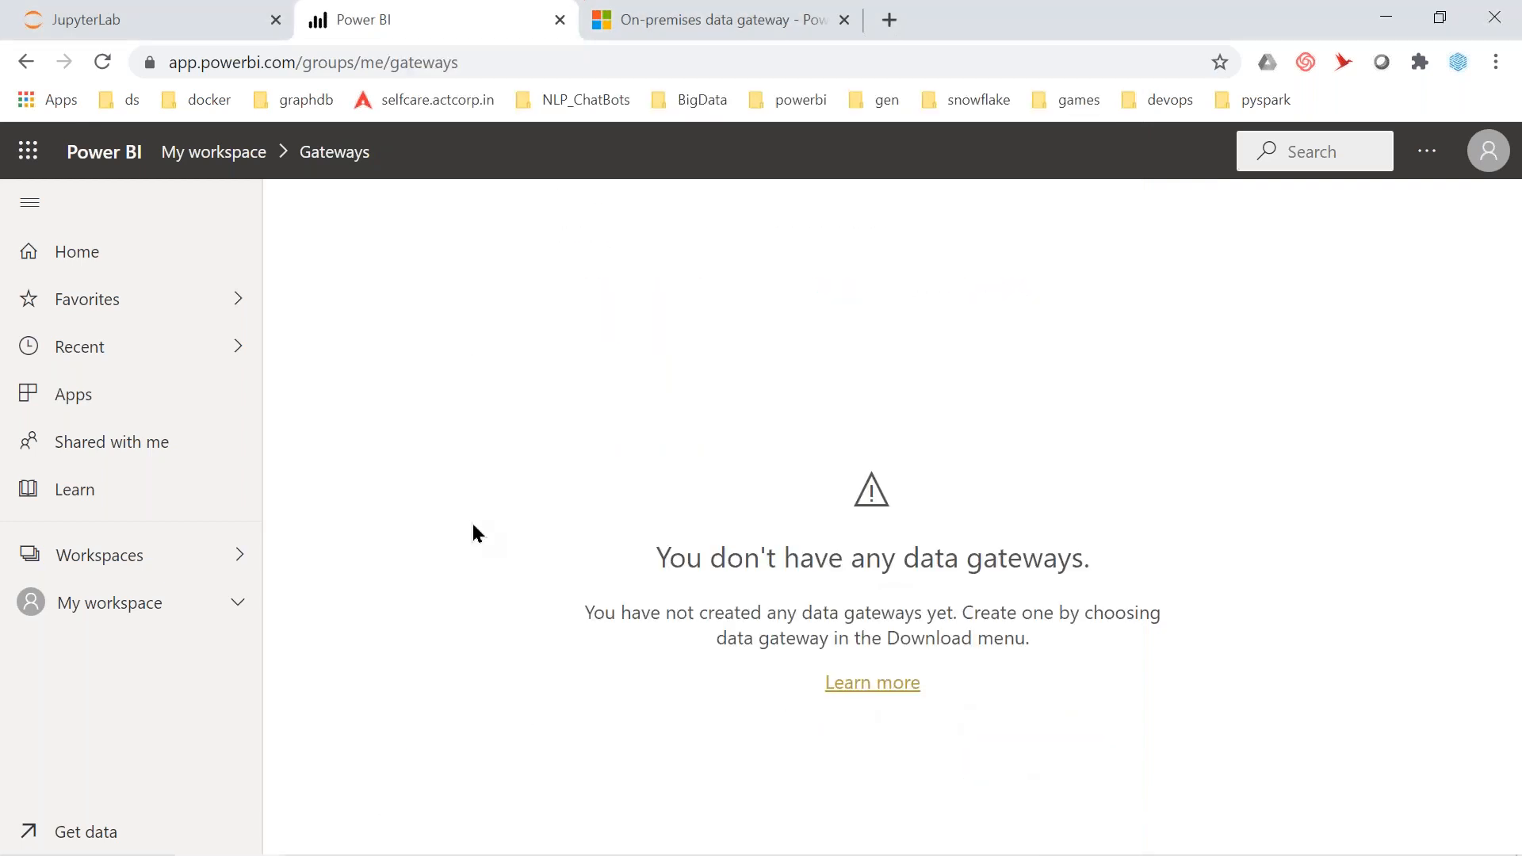
Reload the gateways page, then switch to My workspace from the Workspaces list
{"action": "left_click", "coordinate": [493, 67]}
{"action": "key", "text": "Return"}
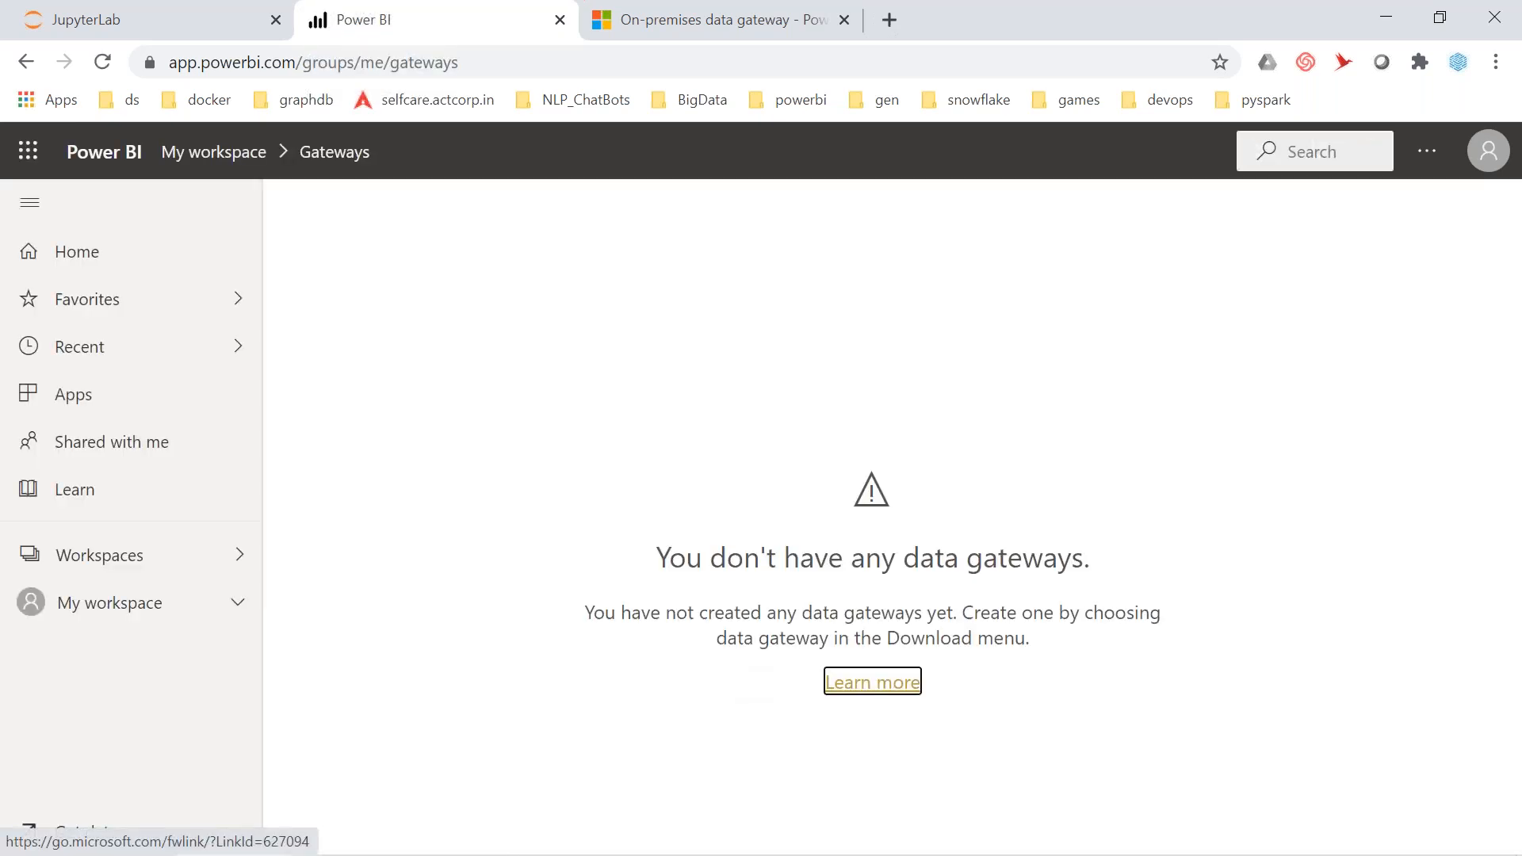
{"action": "left_click", "coordinate": [111, 568]}
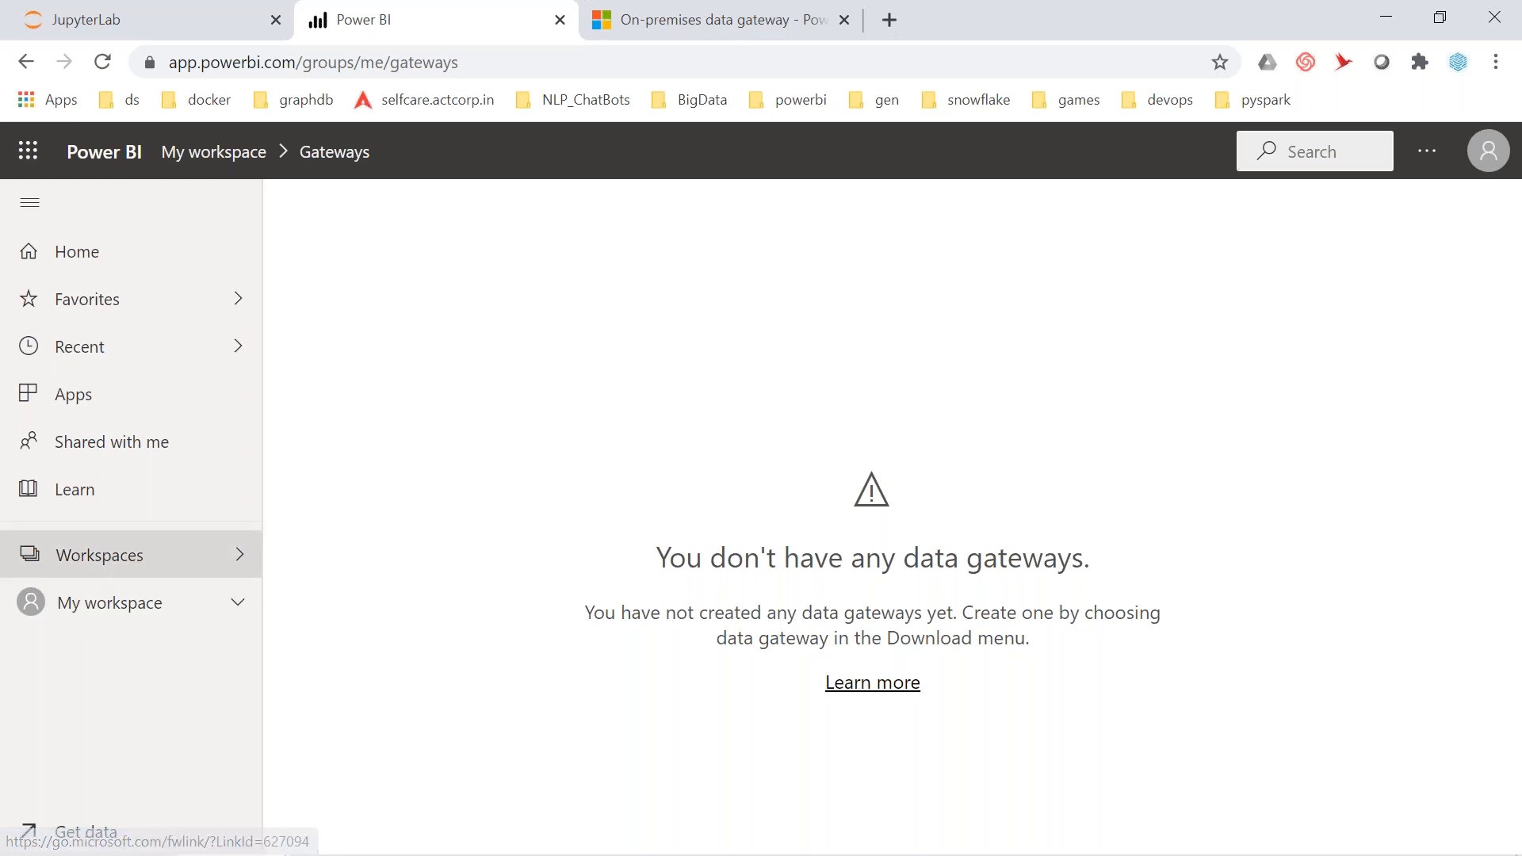
{"action": "left_click", "coordinate": [119, 606]}
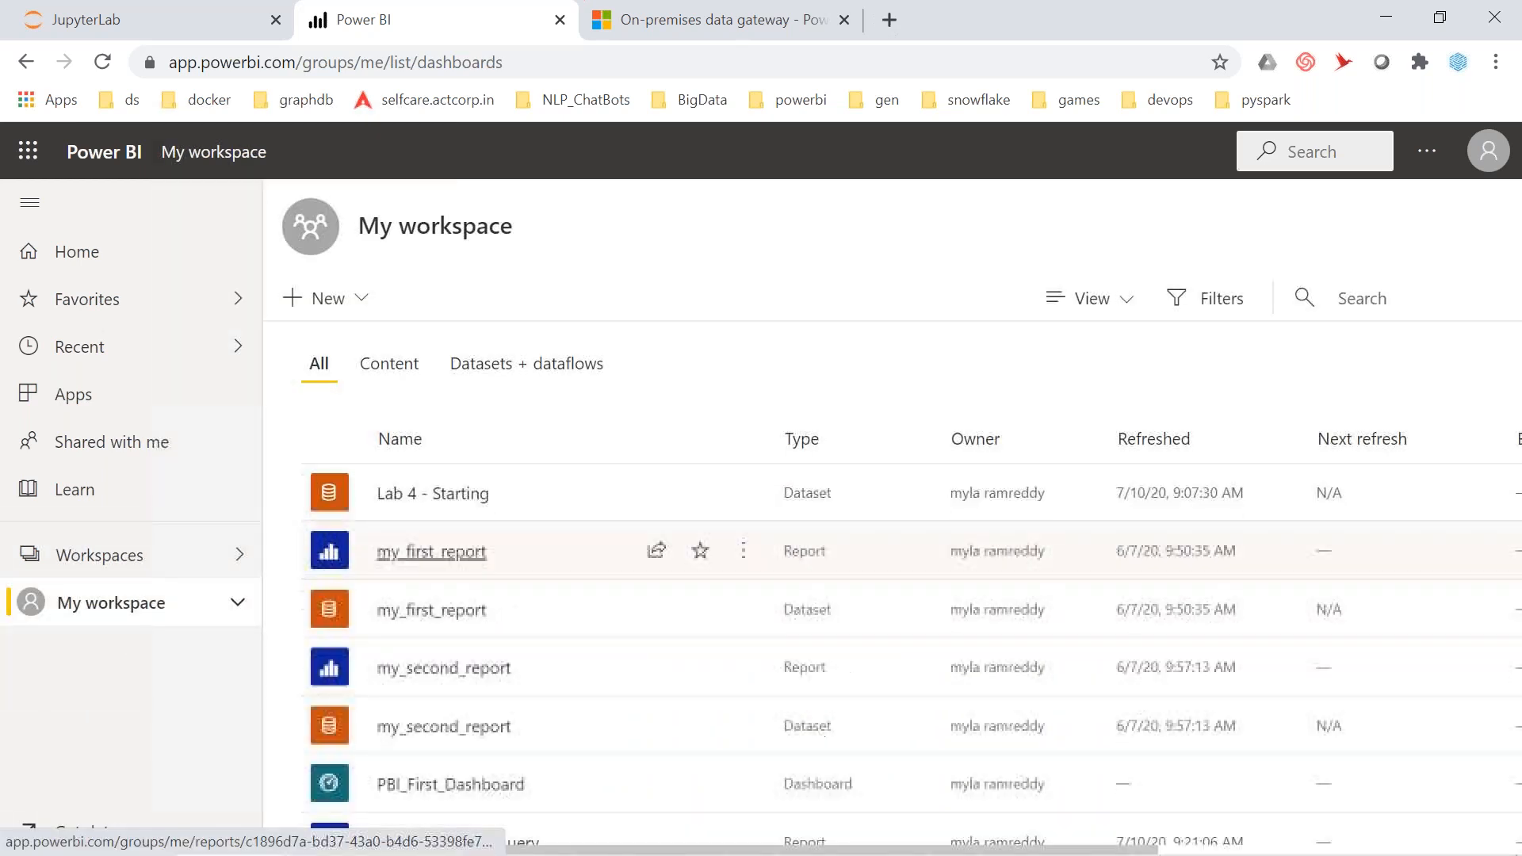
Filter My workspace to reports and dashboards and open the sqlserver_direct_query report's settings
{"action": "left_click", "coordinate": [397, 388]}
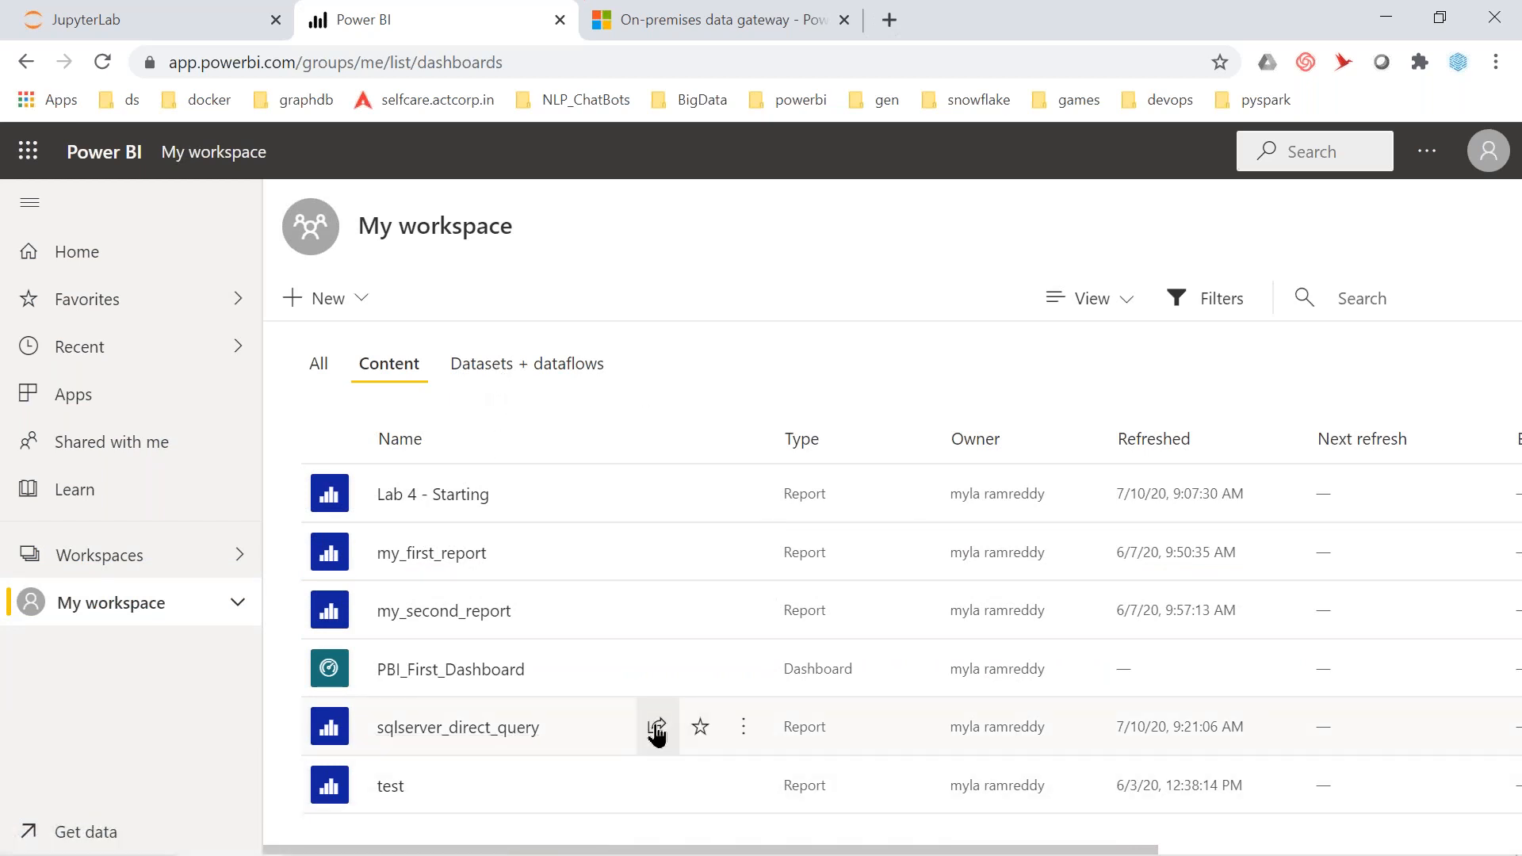
{"action": "left_click", "coordinate": [743, 734]}
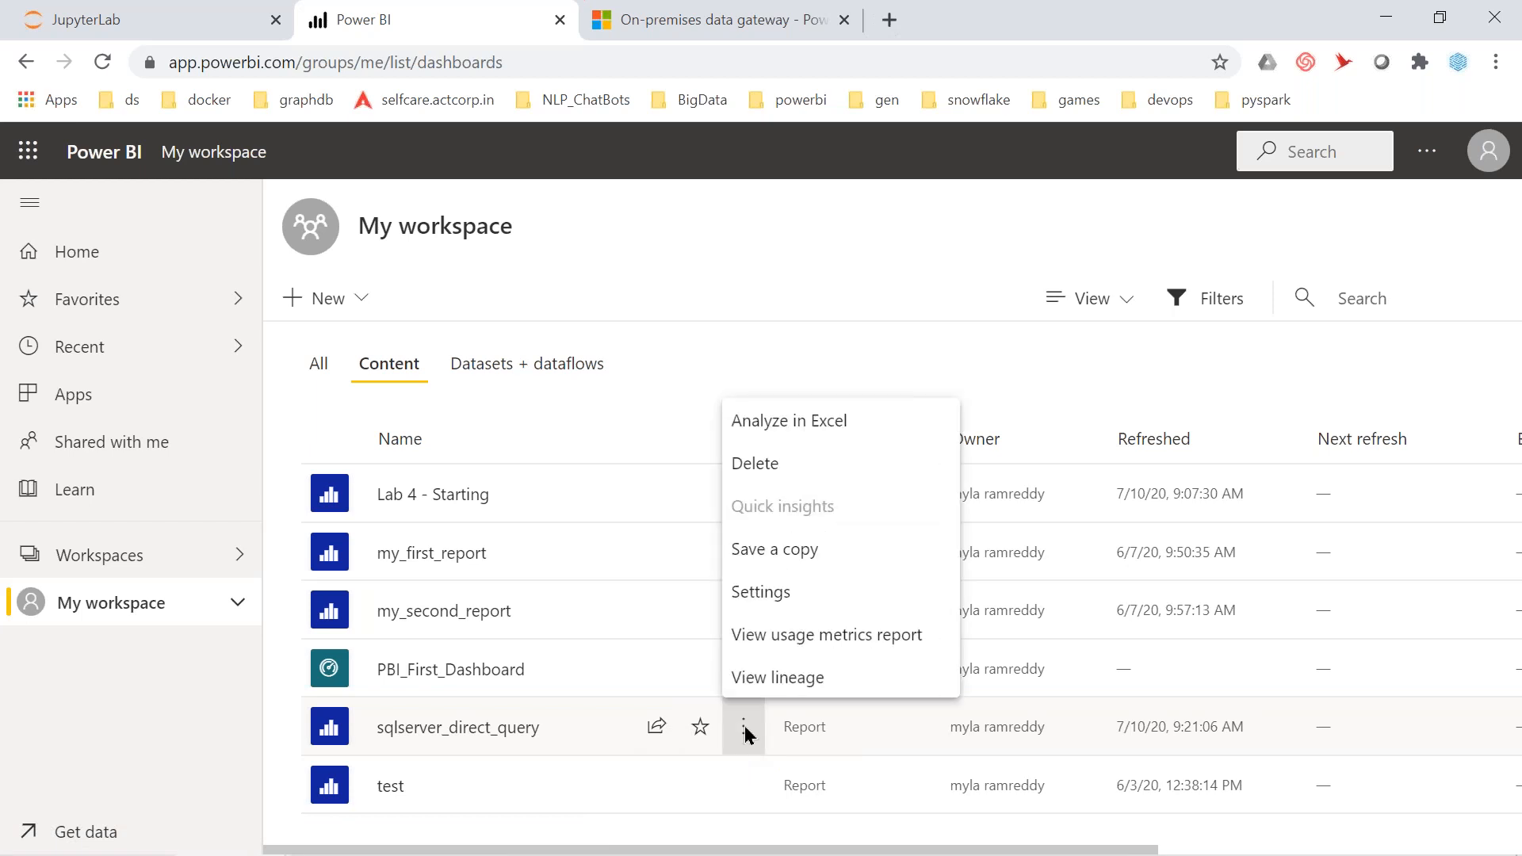
{"action": "left_click", "coordinate": [782, 591]}
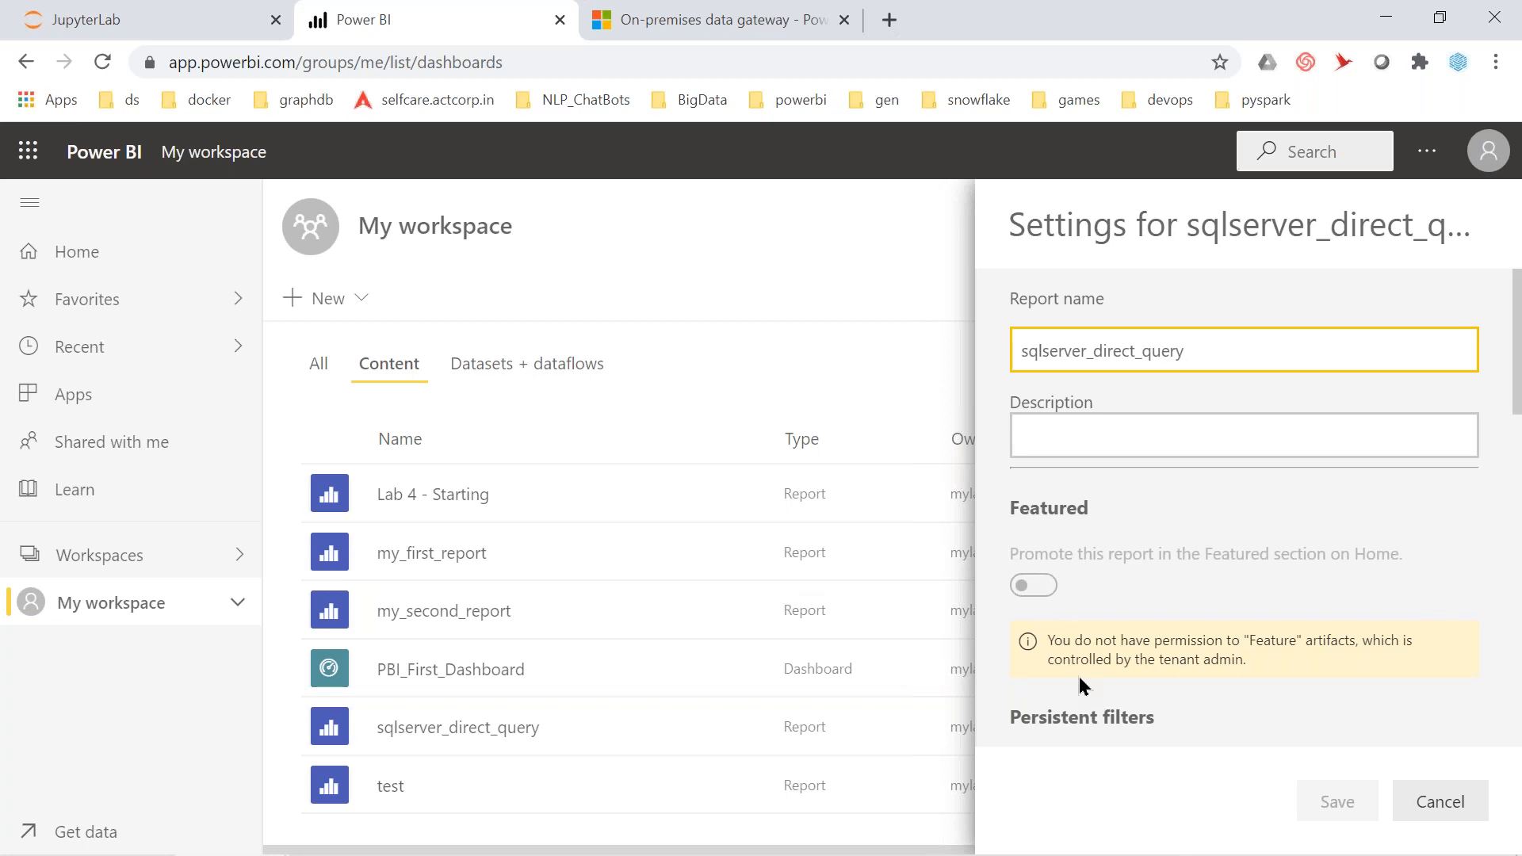
Scroll through the report settings, close them, and open the sqlserver_direct_query report
{"action": "scroll", "coordinate": [1079, 678], "scroll_direction": "down", "scroll_amount": 8}
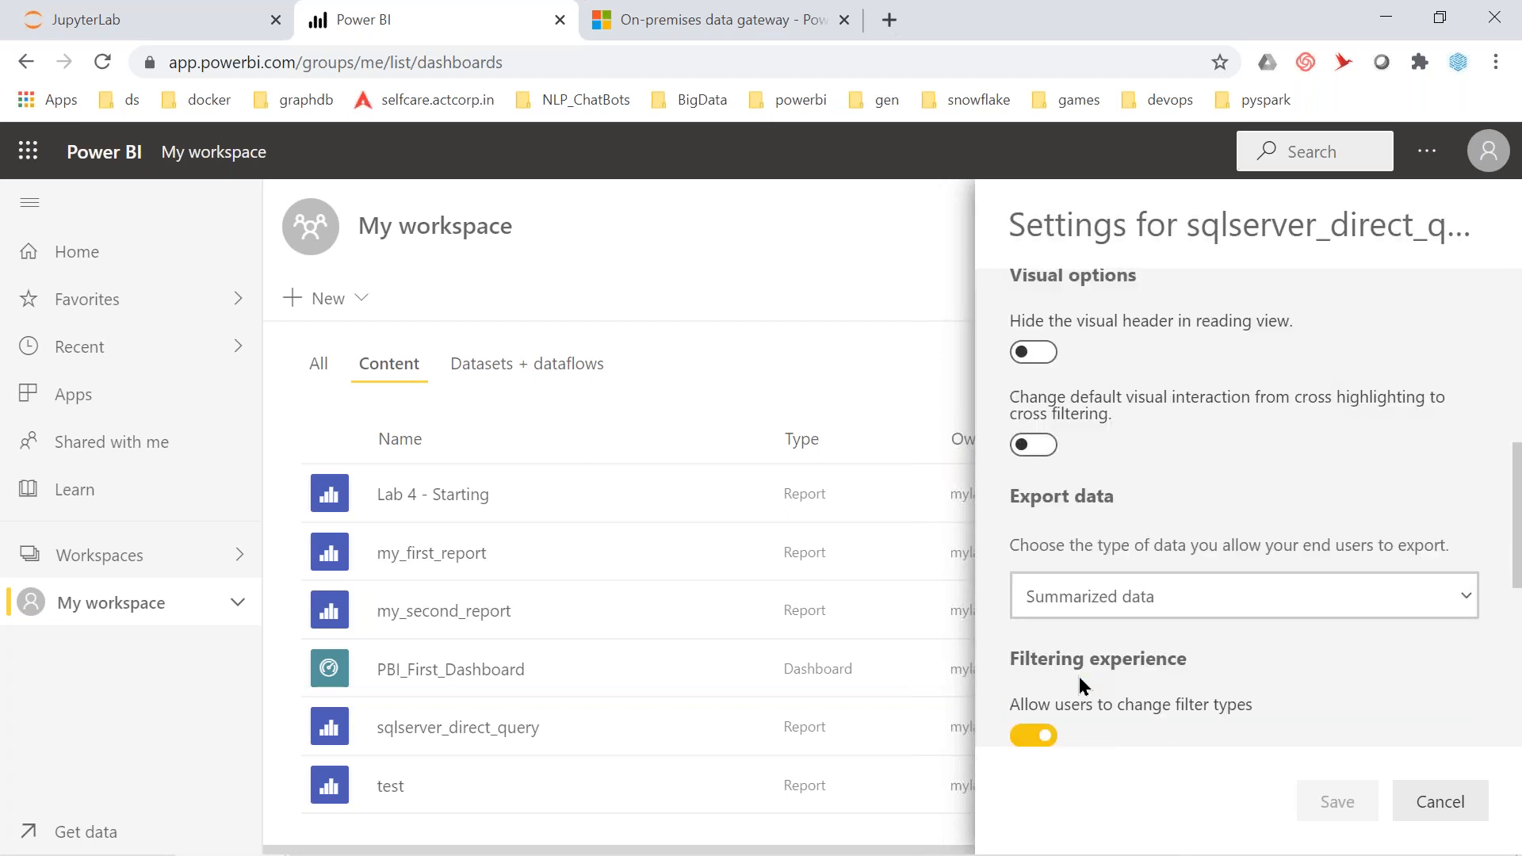
{"action": "scroll", "coordinate": [1079, 677], "scroll_direction": "up", "scroll_amount": 8}
{"action": "scroll", "coordinate": [1080, 683], "scroll_direction": "down", "scroll_amount": 10}
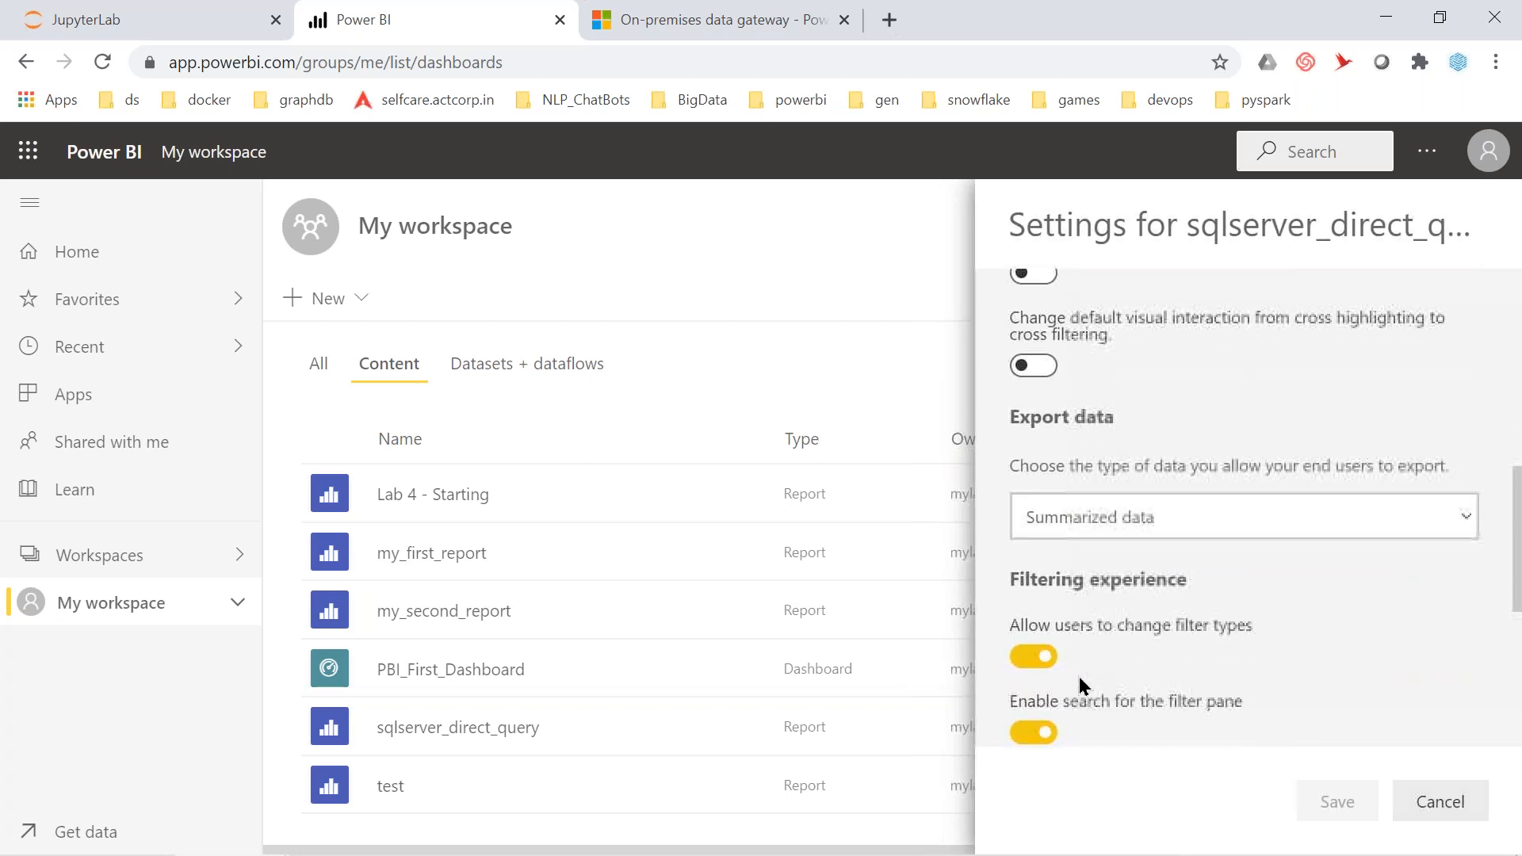
{"action": "scroll", "coordinate": [1078, 677], "scroll_direction": "up", "scroll_amount": 10}
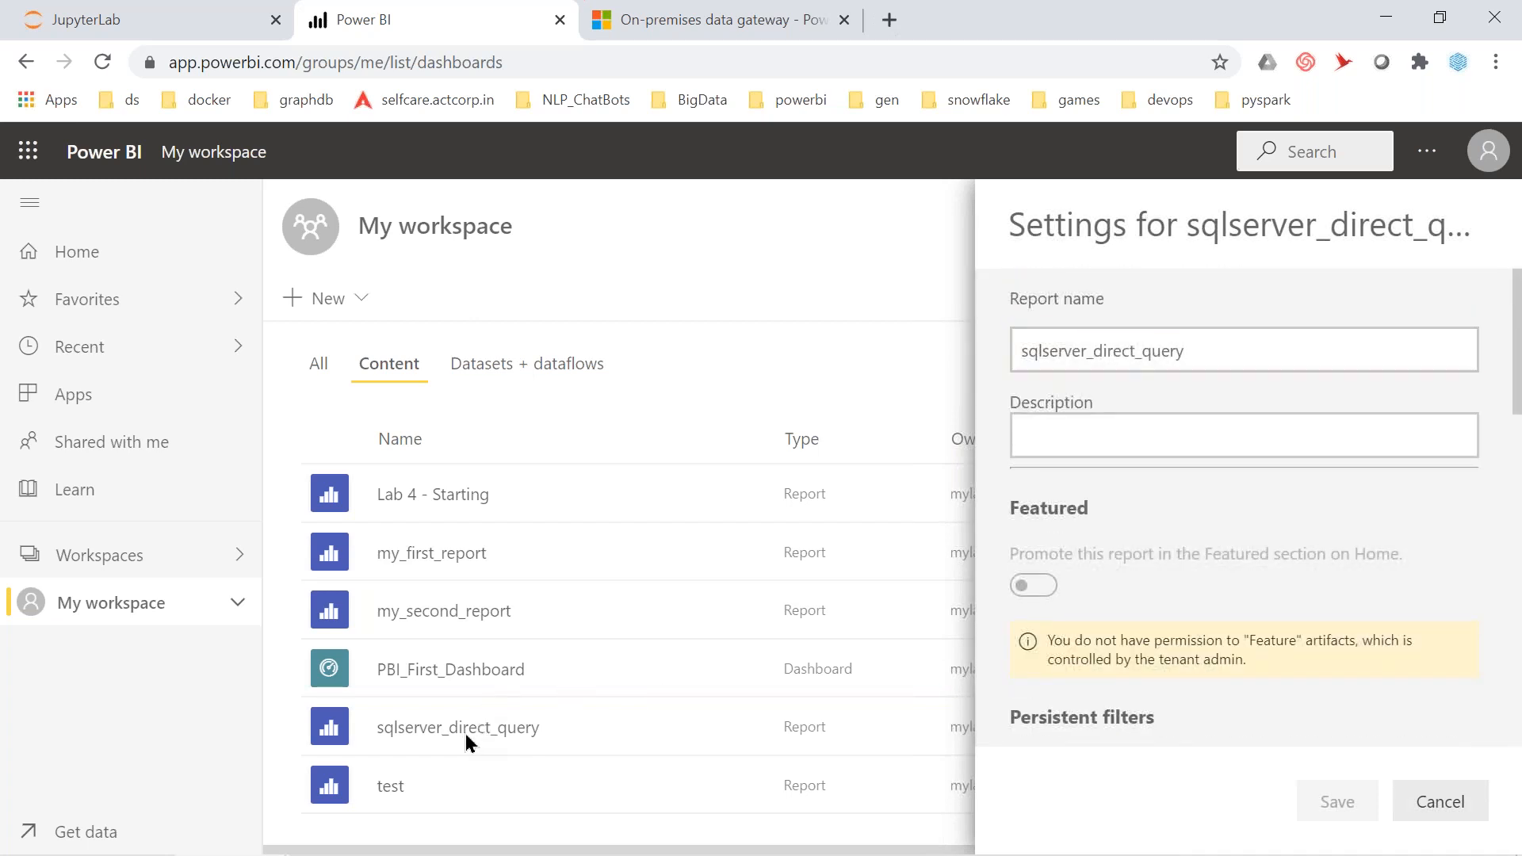
{"action": "left_click", "coordinate": [465, 734]}
{"action": "left_click", "coordinate": [464, 734]}
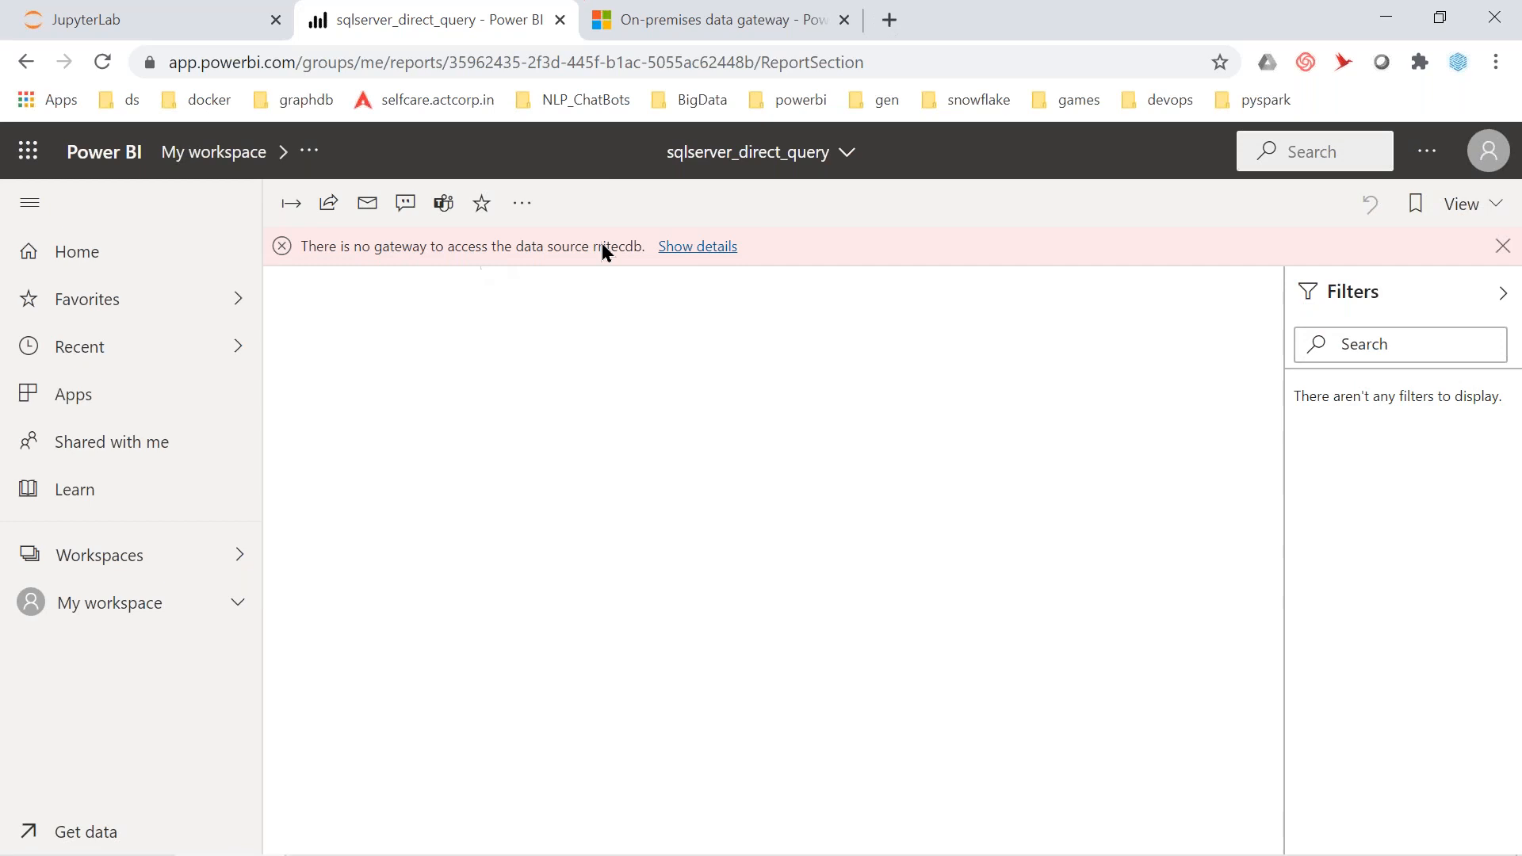
From the missing-gateway error details, open sqlserver_direct_query dataset settings and expand Gateway connection
{"action": "left_click", "coordinate": [697, 247]}
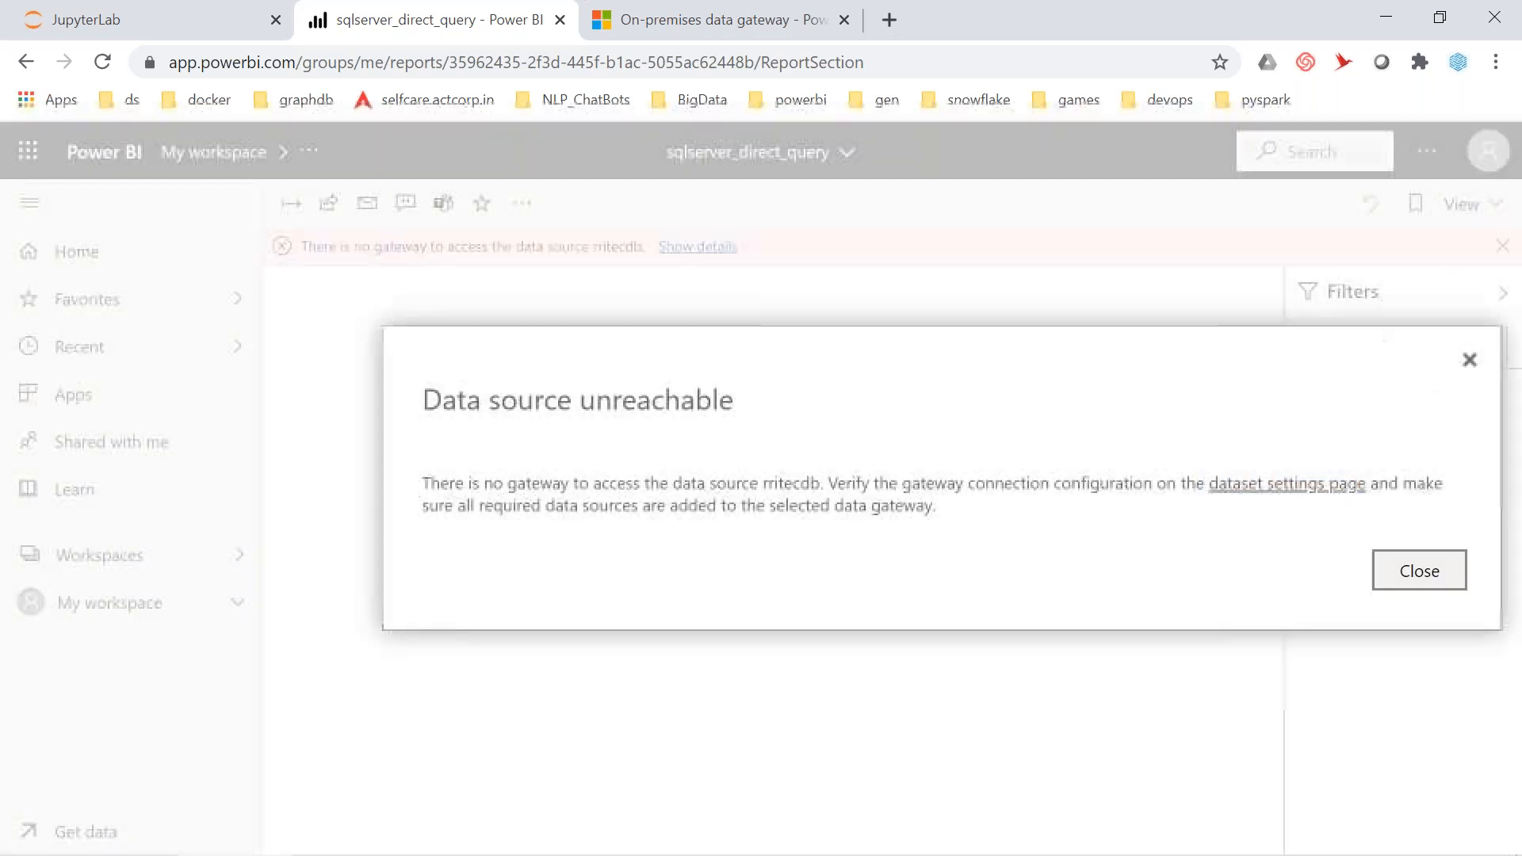
{"action": "left_click", "coordinate": [1311, 493]}
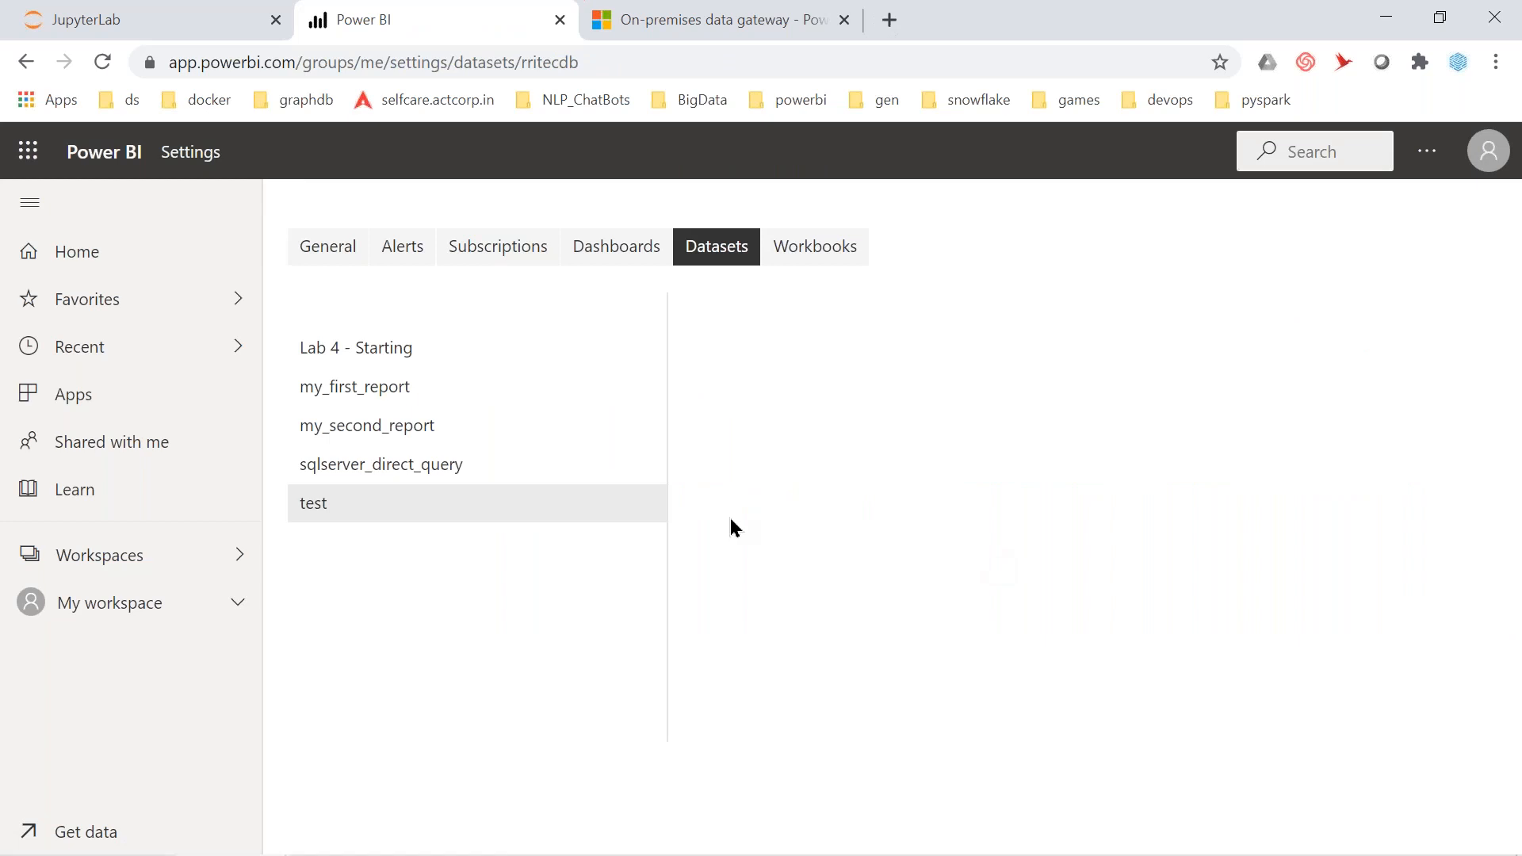
{"action": "left_click", "coordinate": [425, 471]}
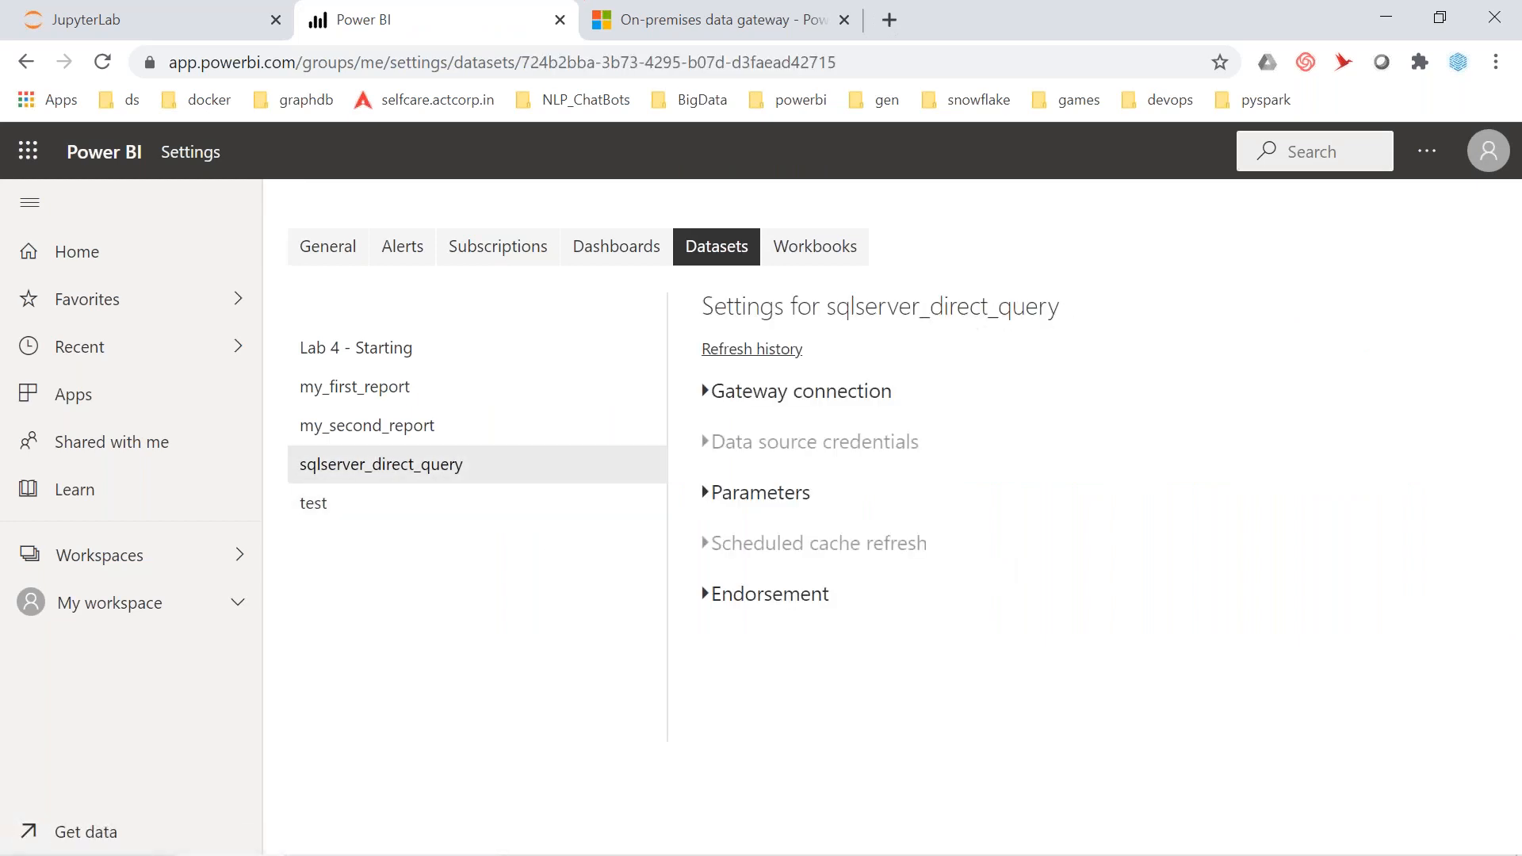
{"action": "left_click", "coordinate": [705, 391]}
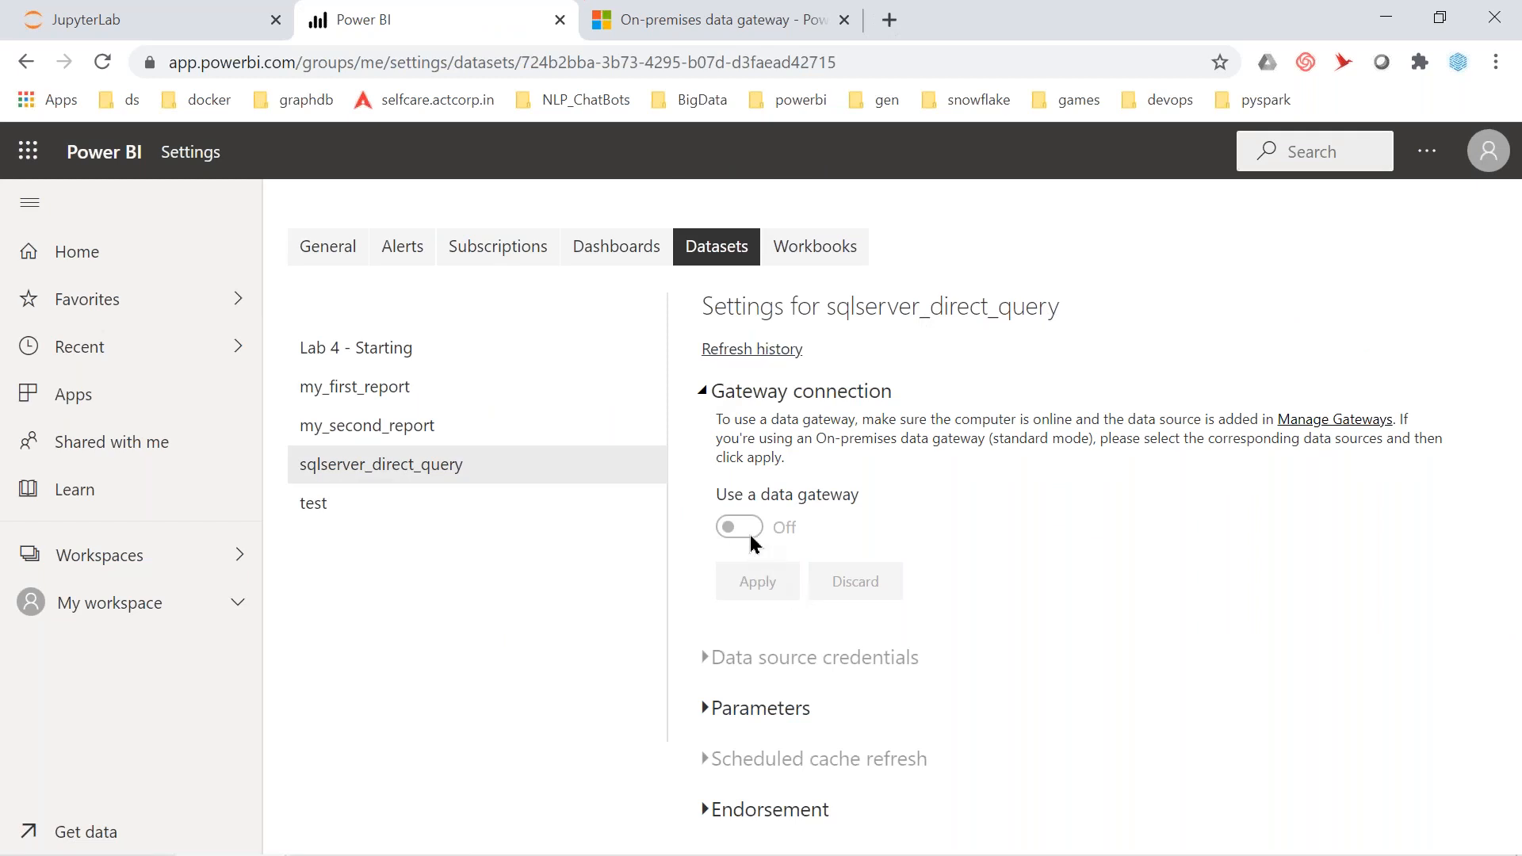
Look over the data gateway download options, then dismiss them
{"action": "left_click", "coordinate": [1428, 152]}
{"action": "mouse_move", "coordinate": [1368, 356]}
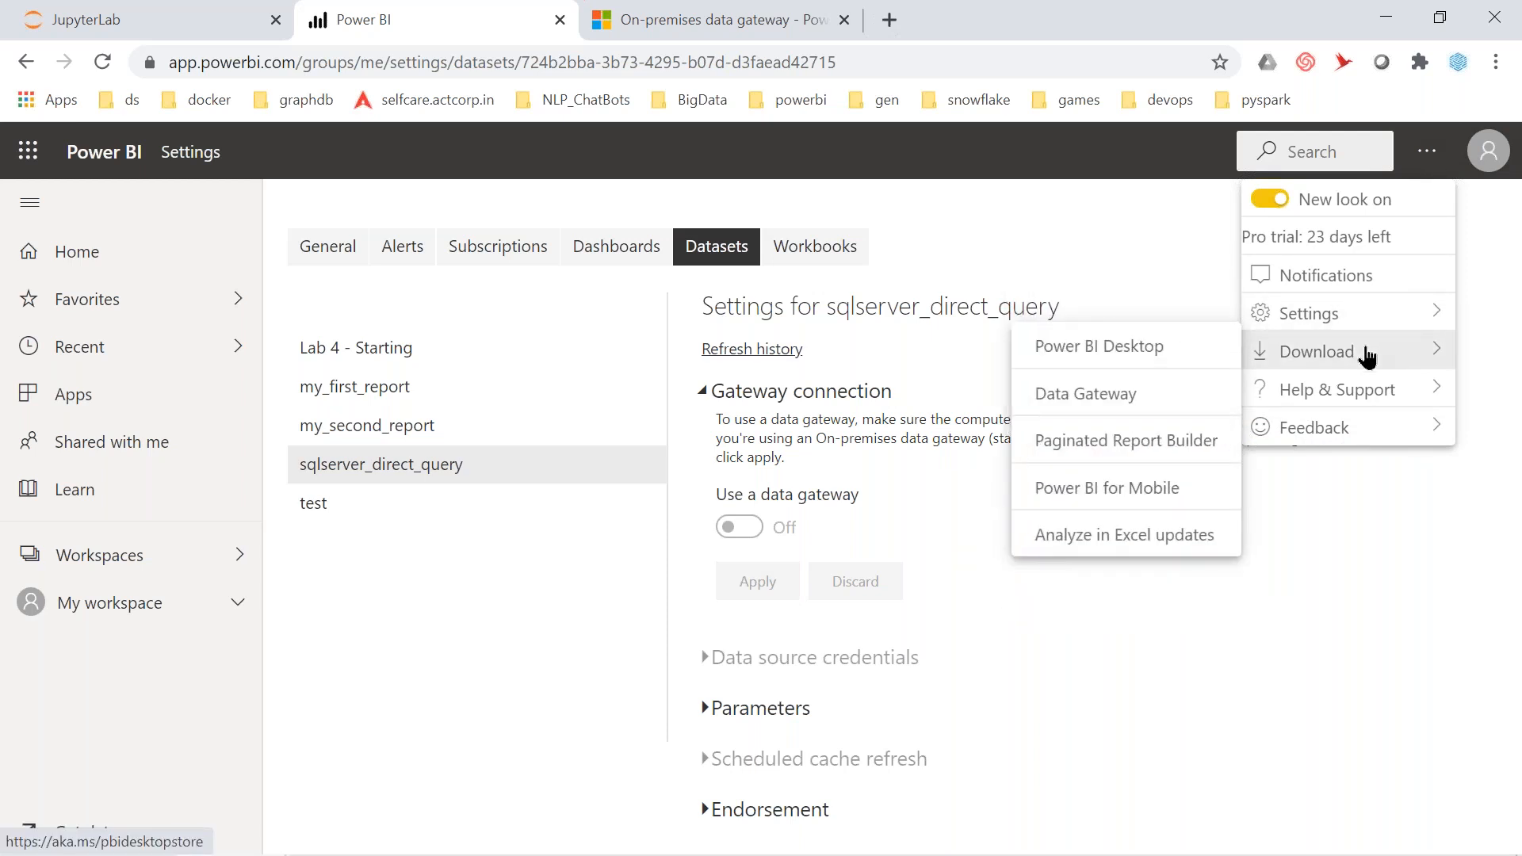
{"action": "mouse_move", "coordinate": [1268, 374]}
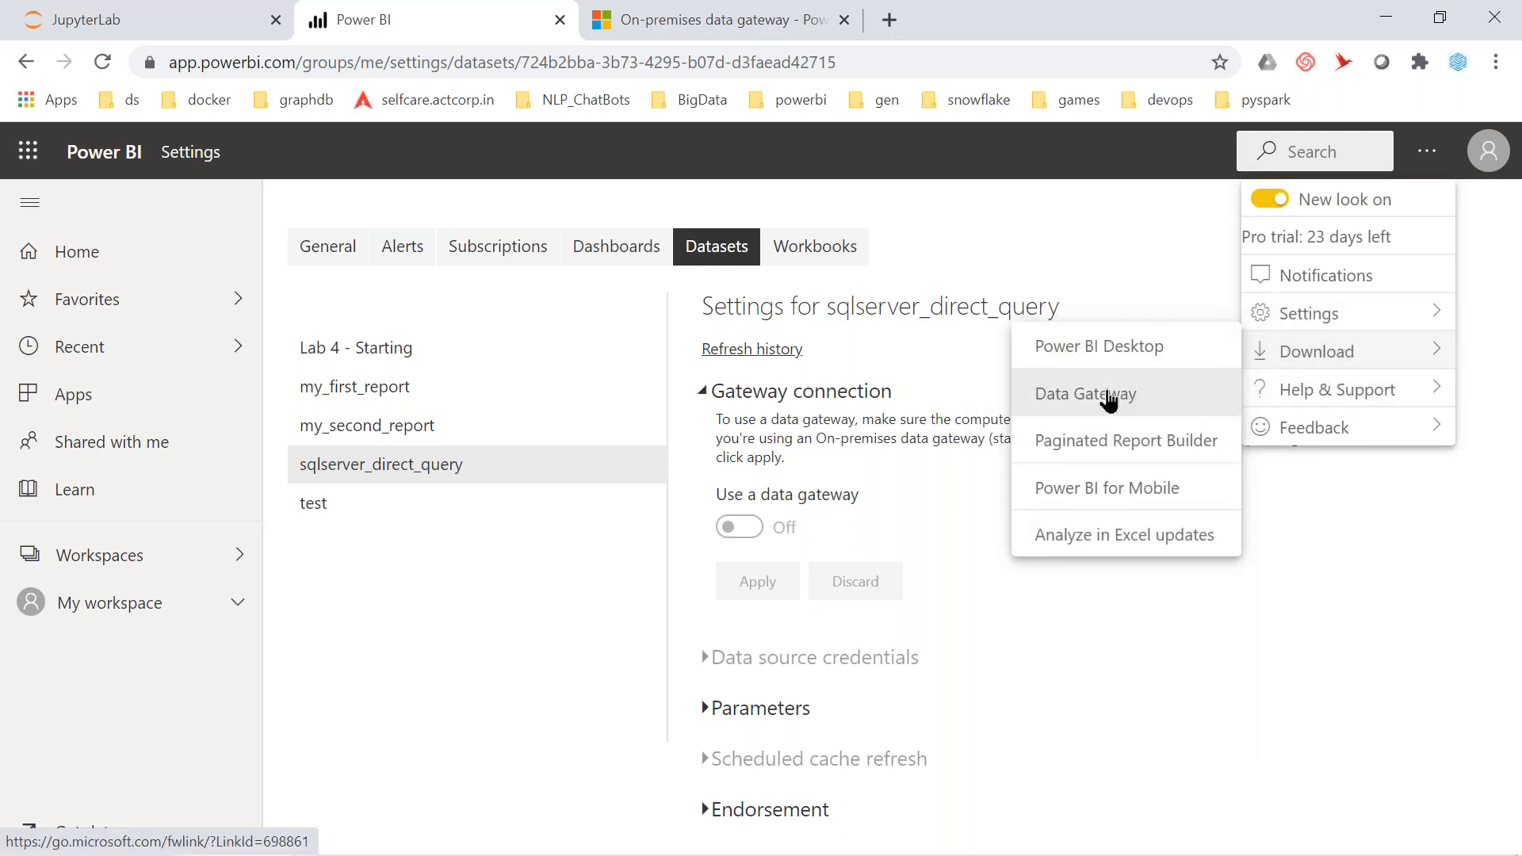
{"action": "left_click", "coordinate": [920, 623]}
Expand Parameters, check the cache refresh history, then go to Manage Gateways
{"action": "left_click", "coordinate": [723, 710]}
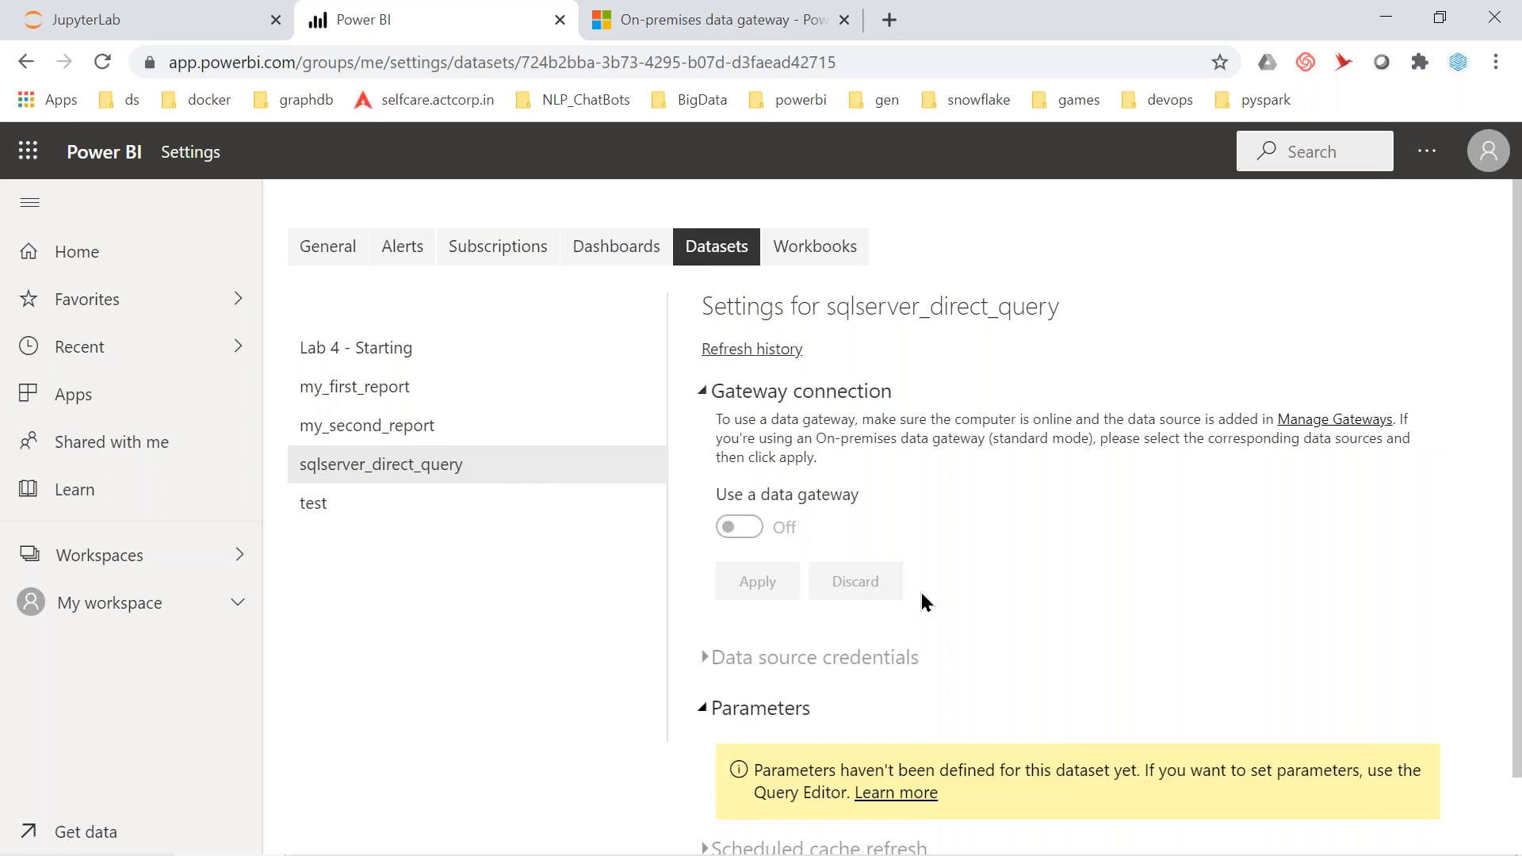
{"action": "scroll", "coordinate": [921, 592], "scroll_direction": "down", "scroll_amount": 1}
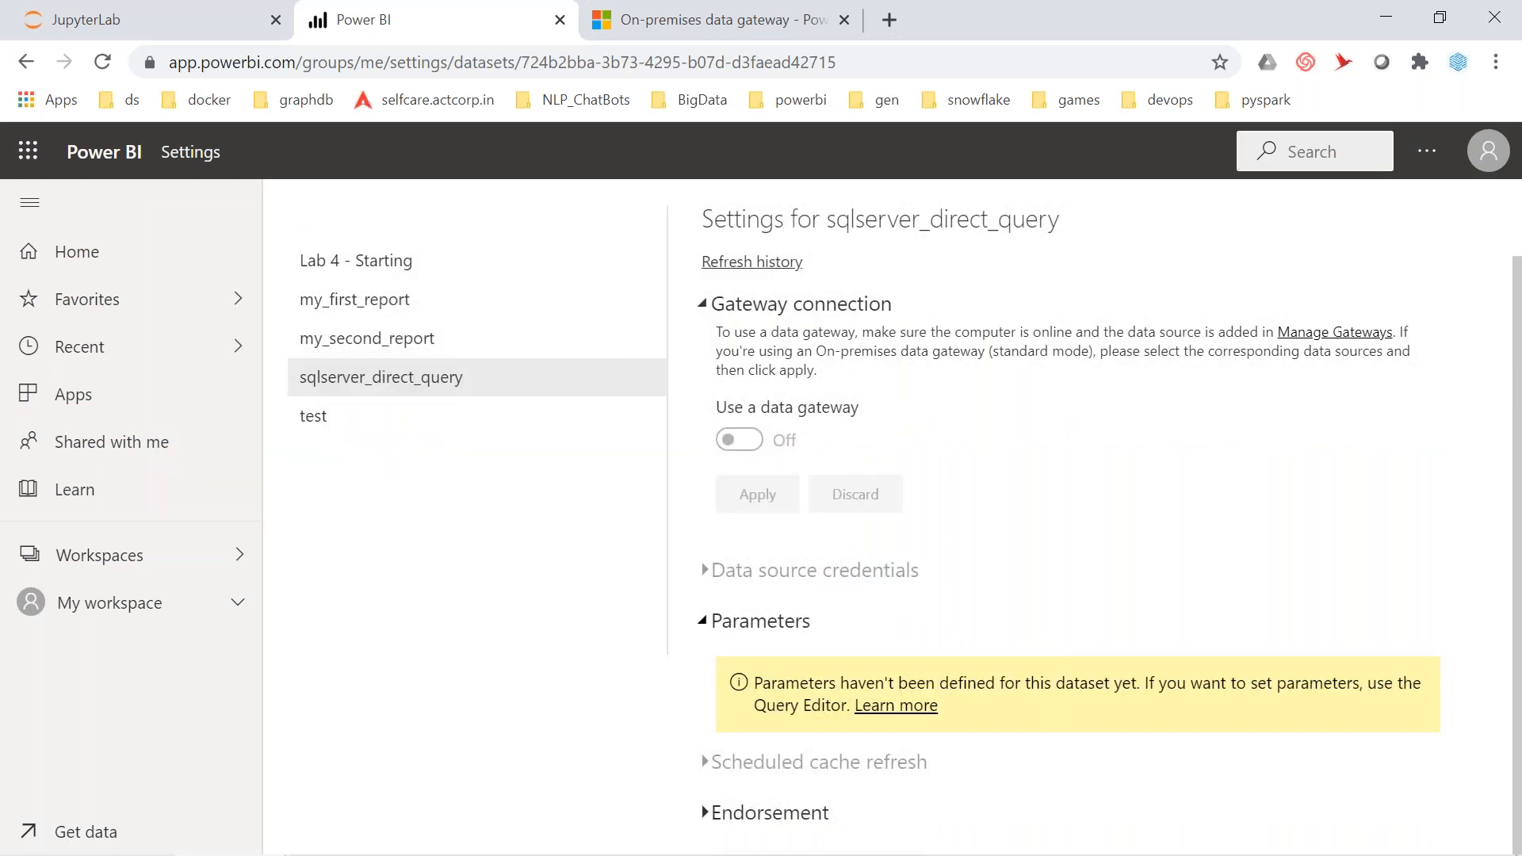
{"action": "left_click", "coordinate": [747, 265]}
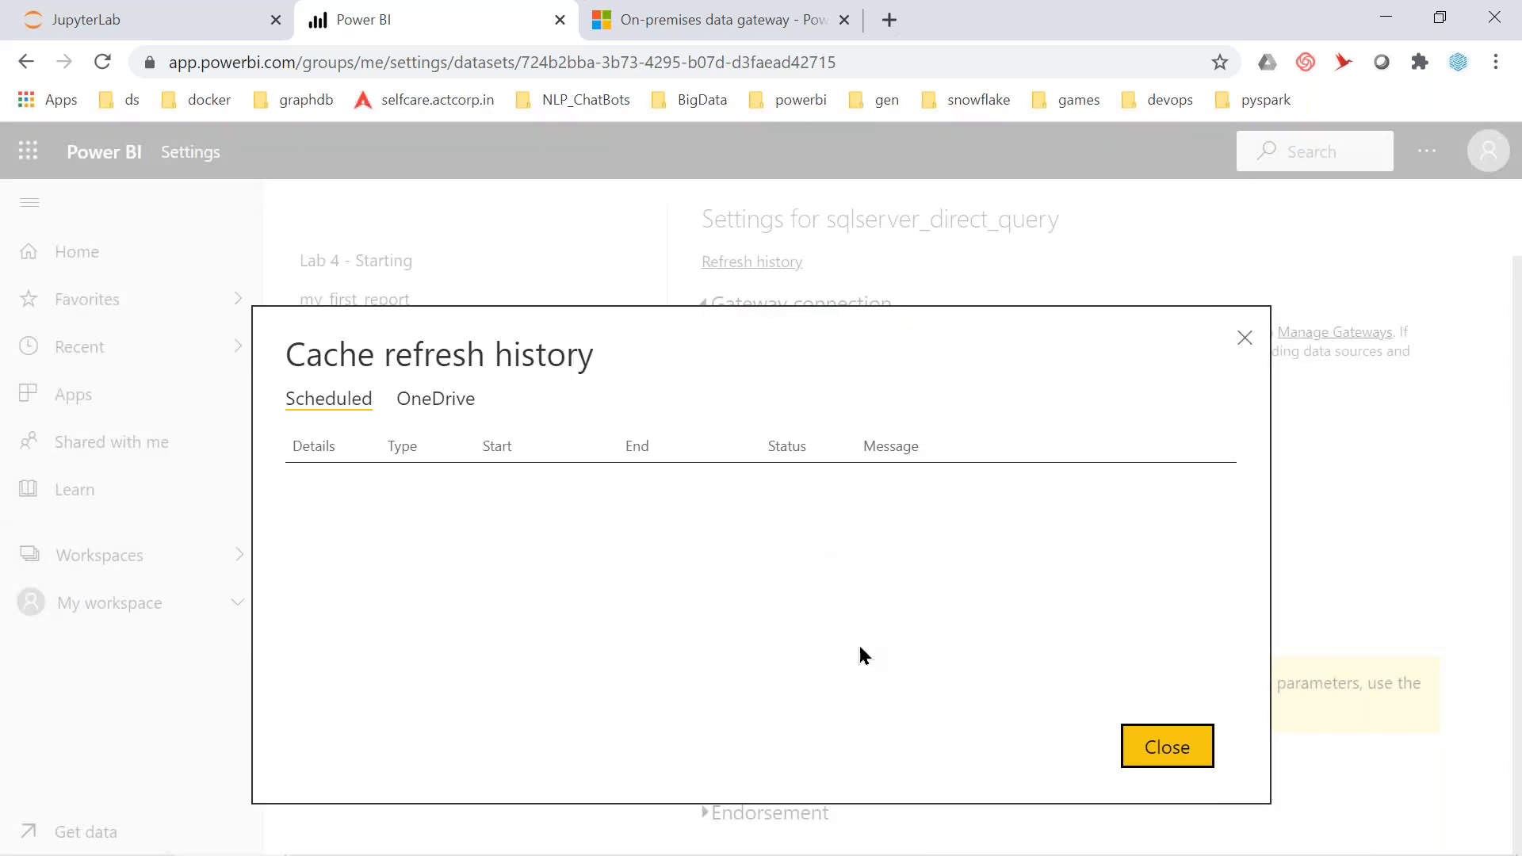
{"action": "left_click", "coordinate": [1161, 741]}
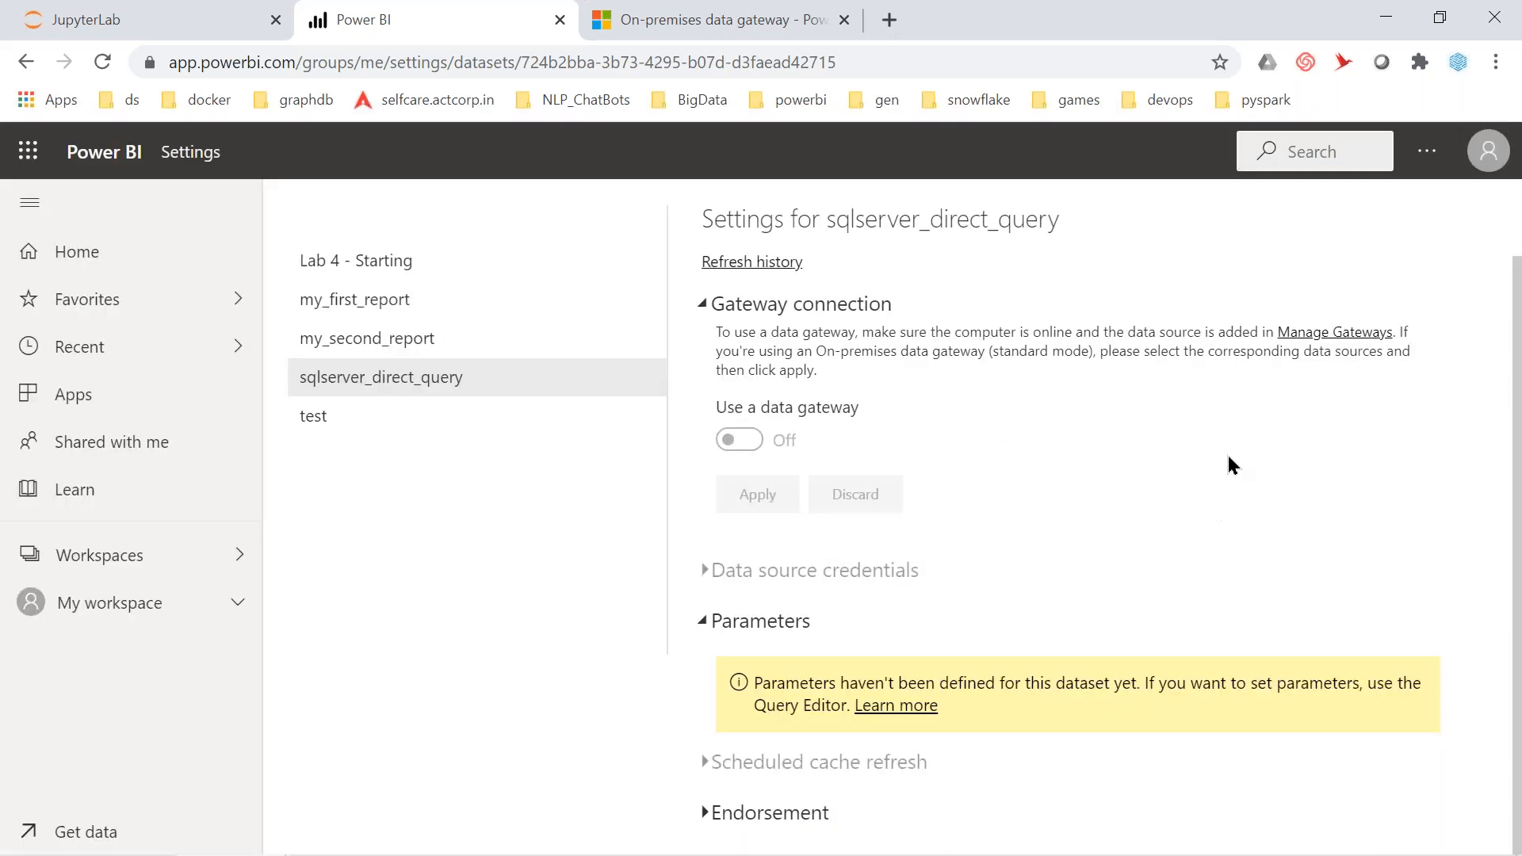
{"action": "left_click", "coordinate": [1360, 333]}
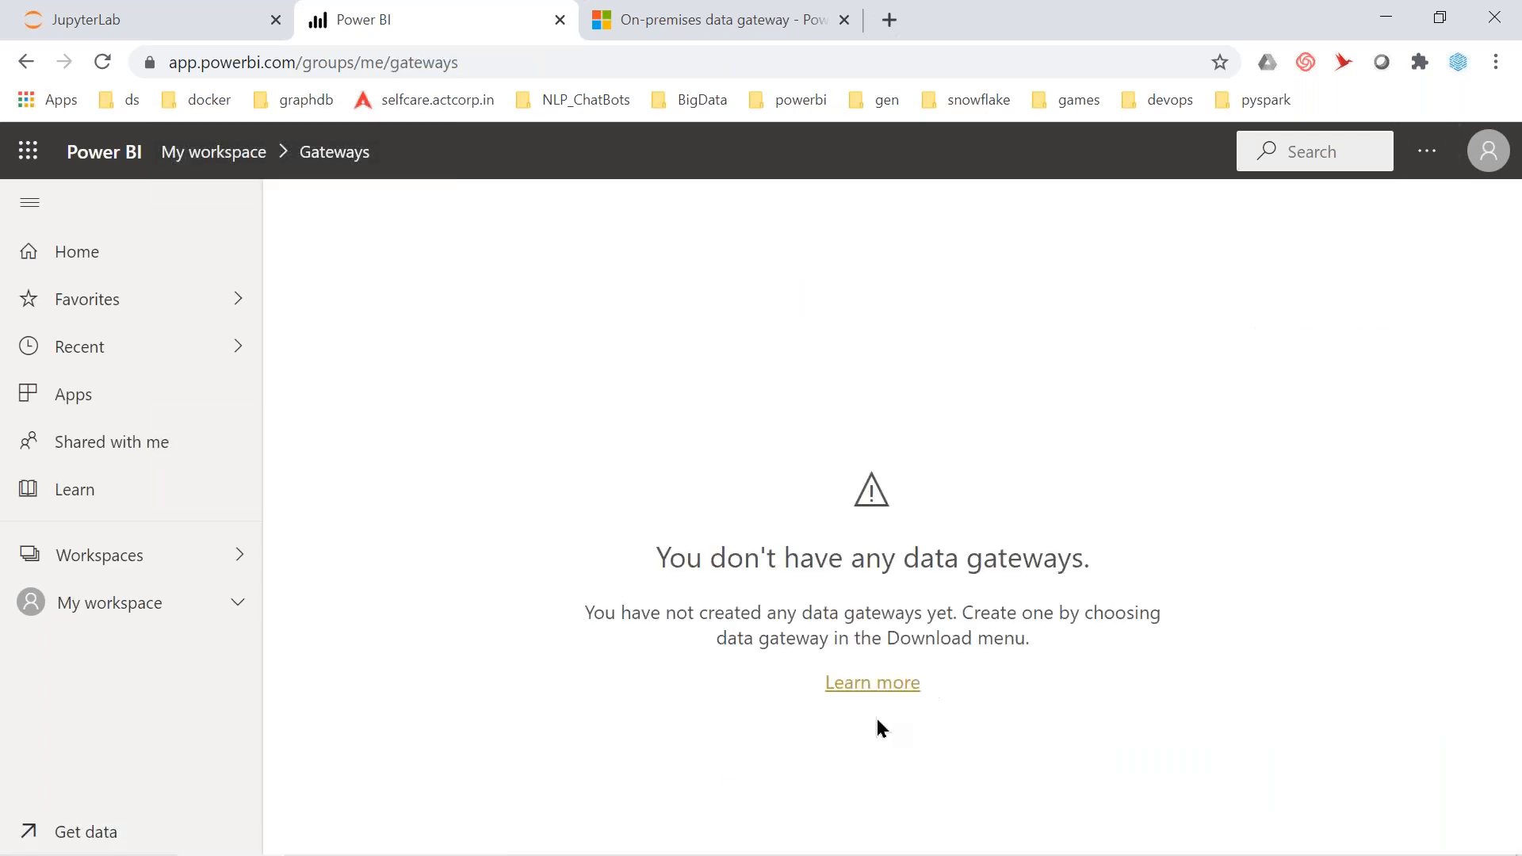
Read the 'What is an on-premises data gateway?' article down to Feedback, then switch windows
{"action": "left_click", "coordinate": [880, 687]}
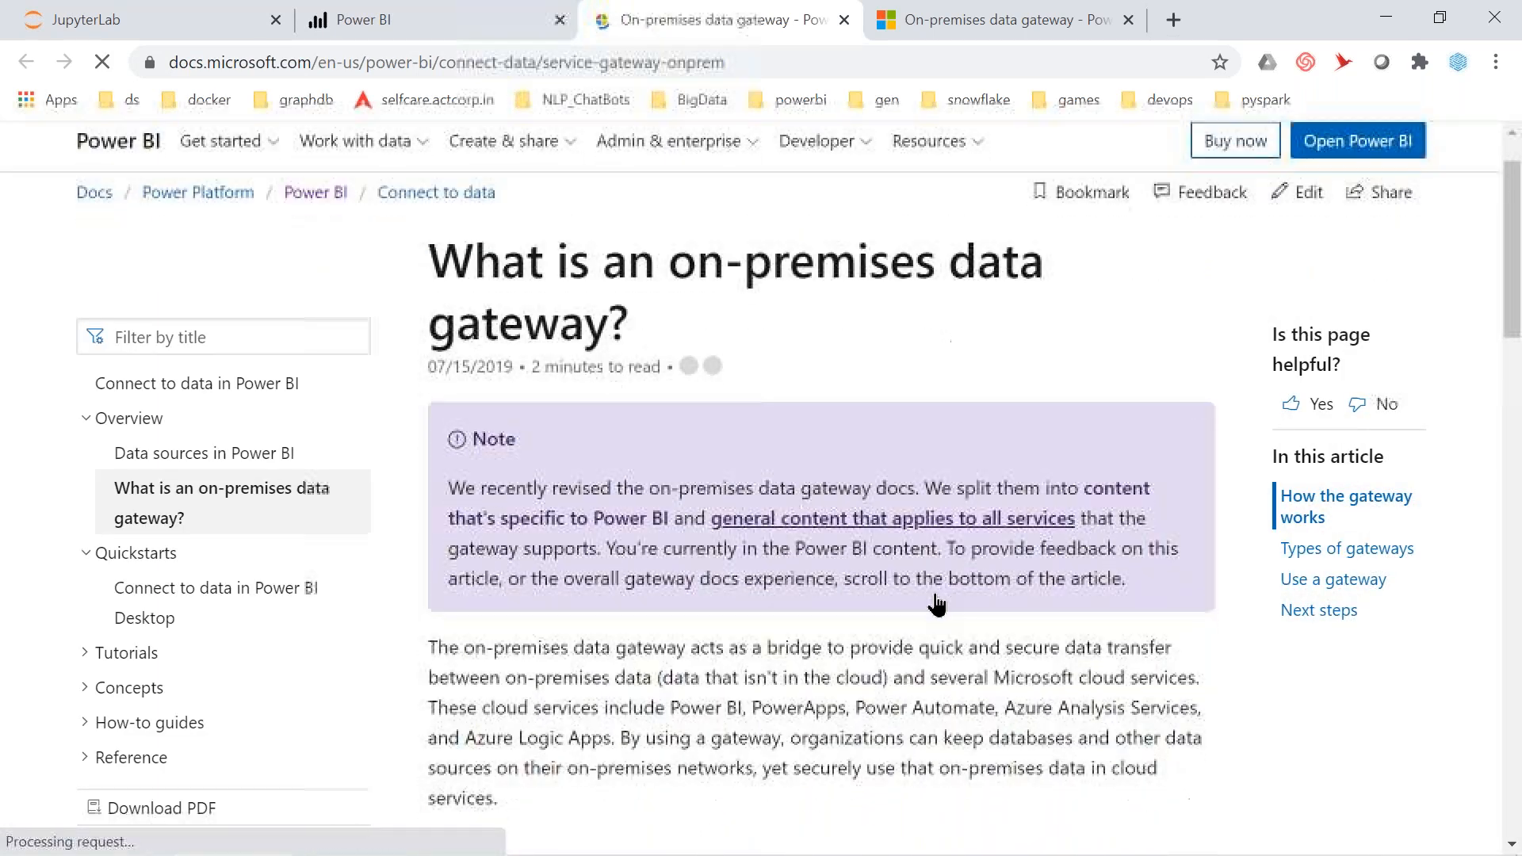
{"action": "scroll", "coordinate": [938, 605], "scroll_direction": "down", "scroll_amount": 3}
{"action": "scroll", "coordinate": [821, 488], "scroll_direction": "down", "scroll_amount": 2}
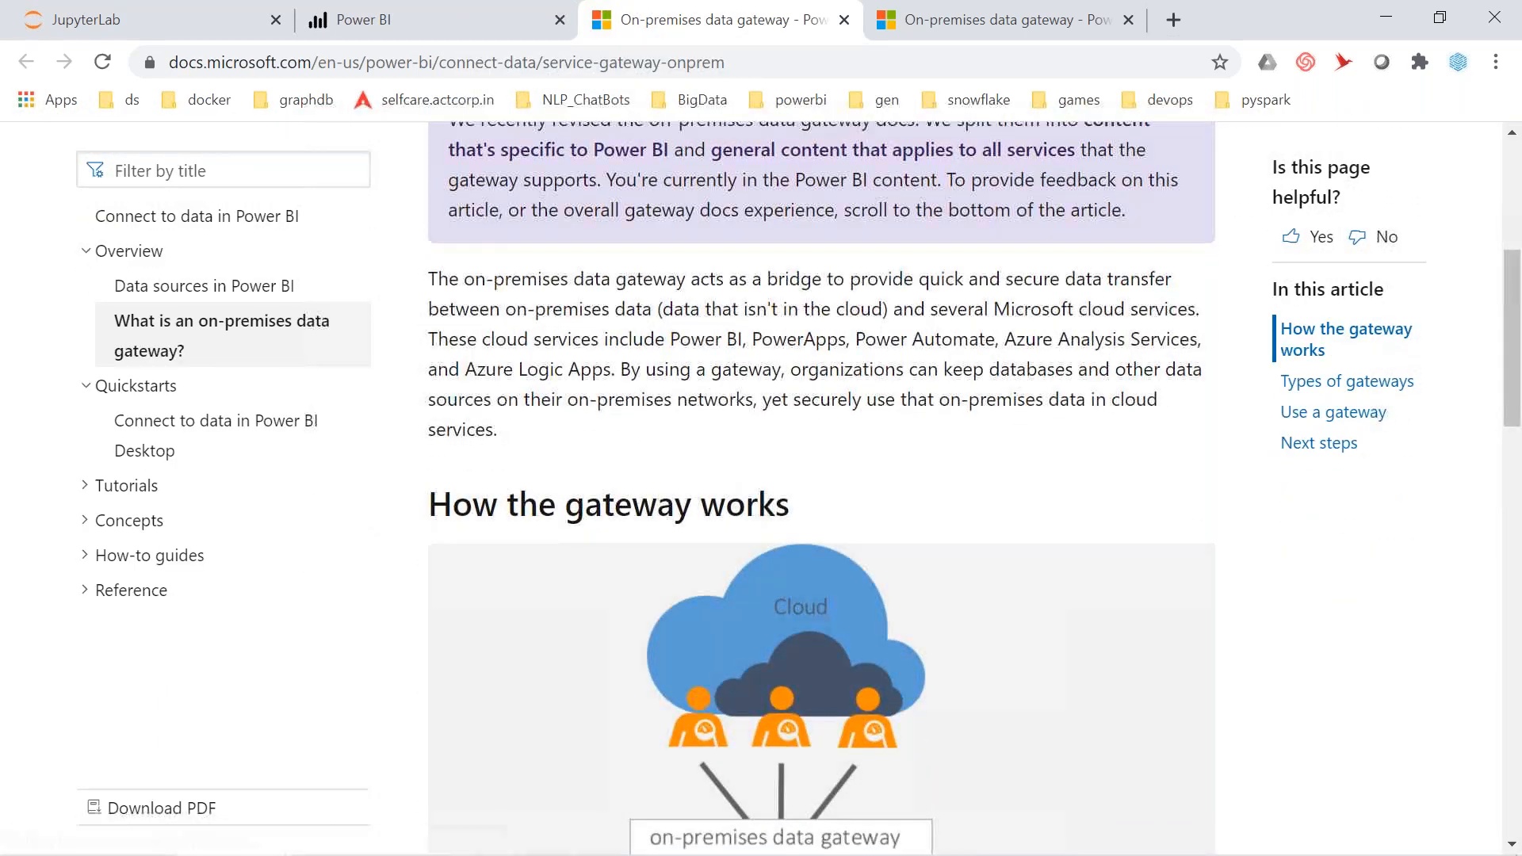
{"action": "scroll", "coordinate": [821, 489], "scroll_direction": "down", "scroll_amount": 5}
{"action": "scroll", "coordinate": [821, 489], "scroll_direction": "down", "scroll_amount": 5}
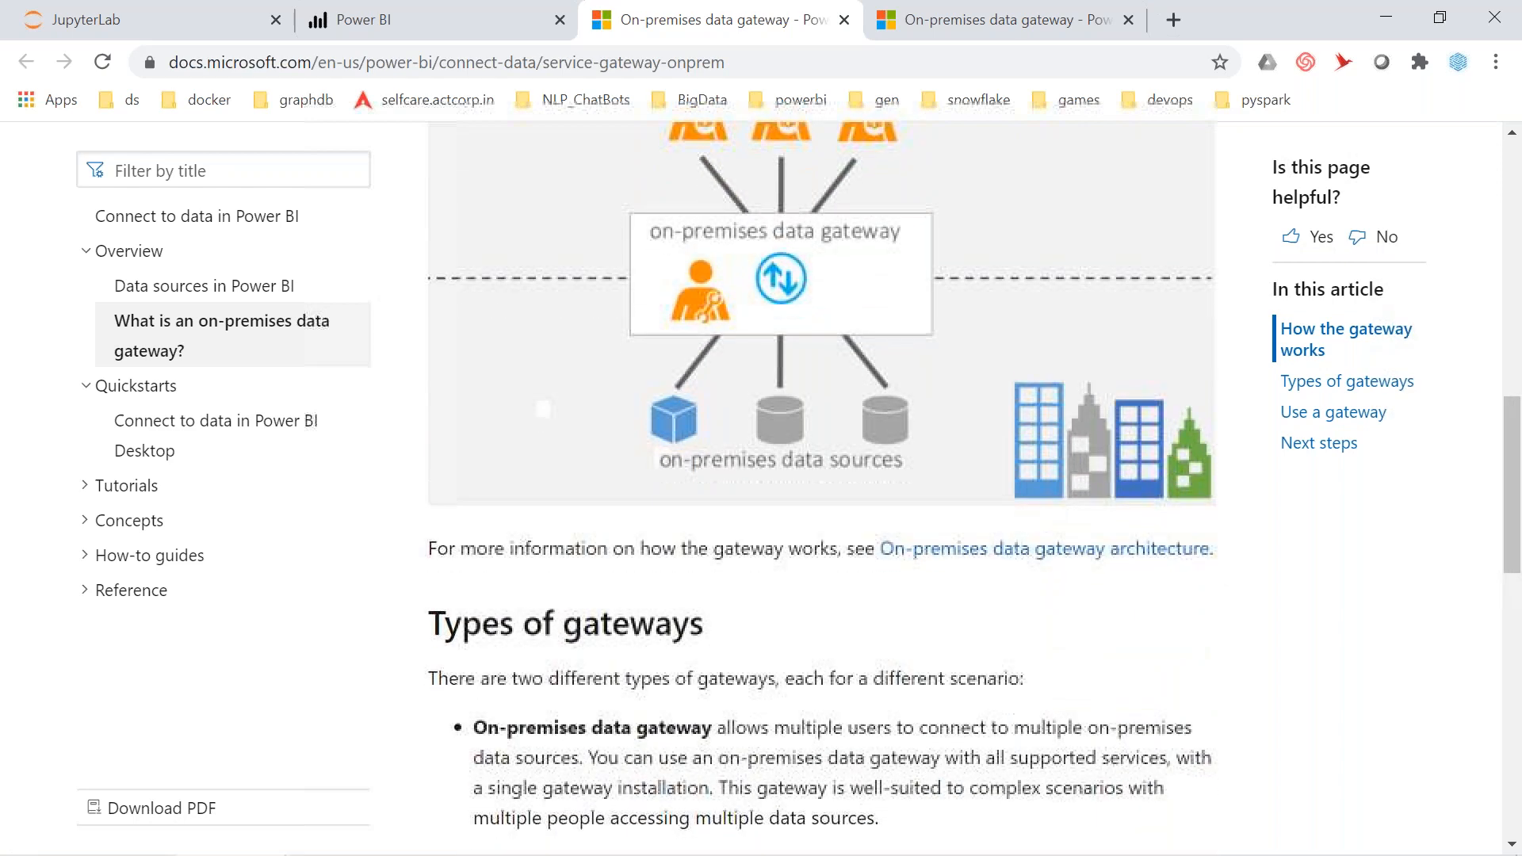
{"action": "scroll", "coordinate": [821, 488], "scroll_direction": "down", "scroll_amount": 4}
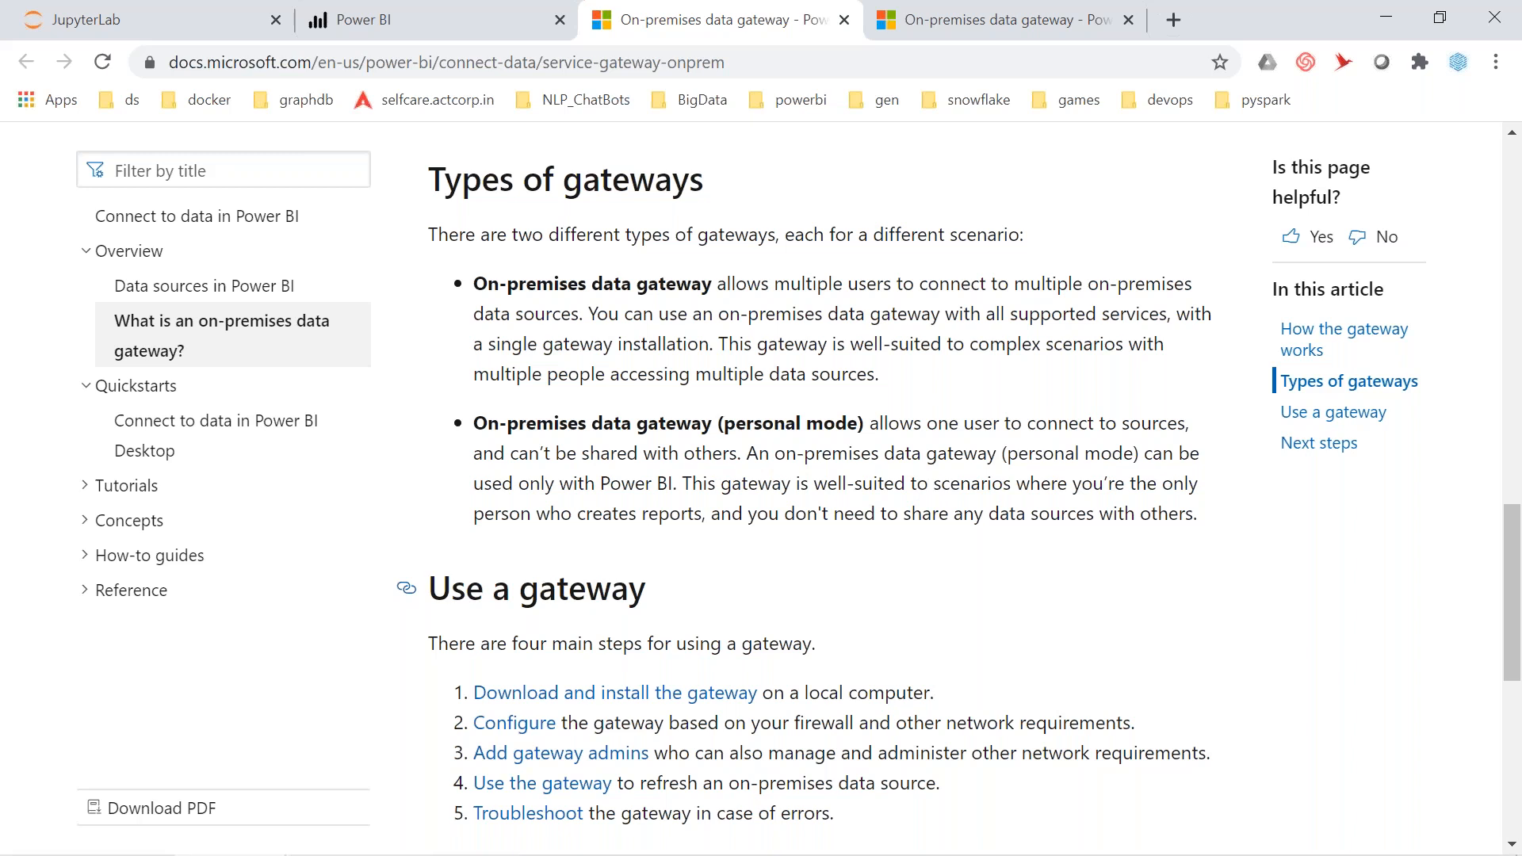
{"action": "scroll", "coordinate": [825, 491], "scroll_direction": "down", "scroll_amount": 1}
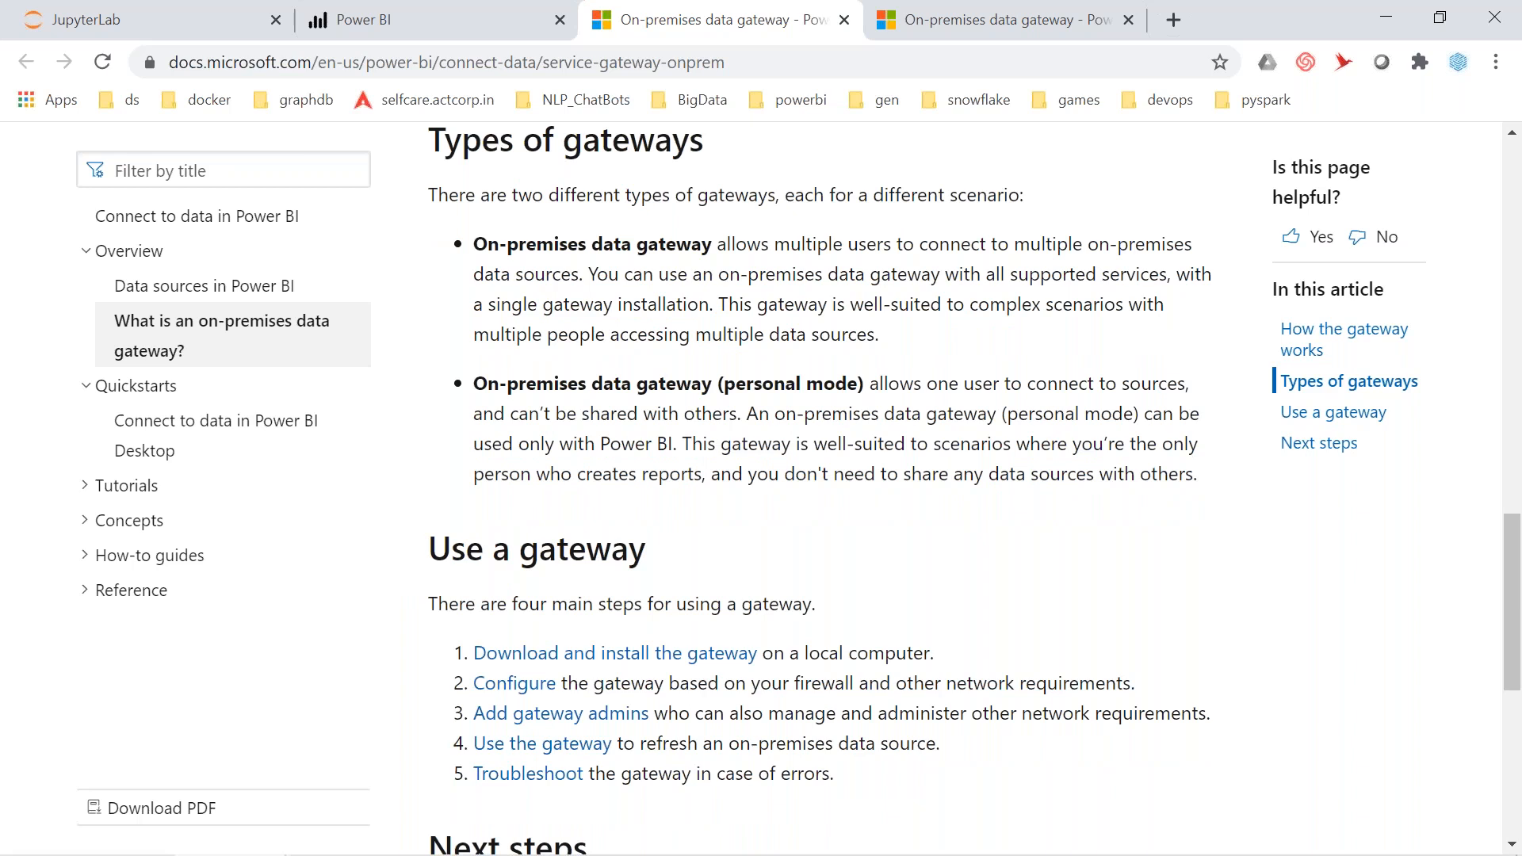
{"action": "scroll", "coordinate": [825, 492], "scroll_direction": "down", "scroll_amount": 3}
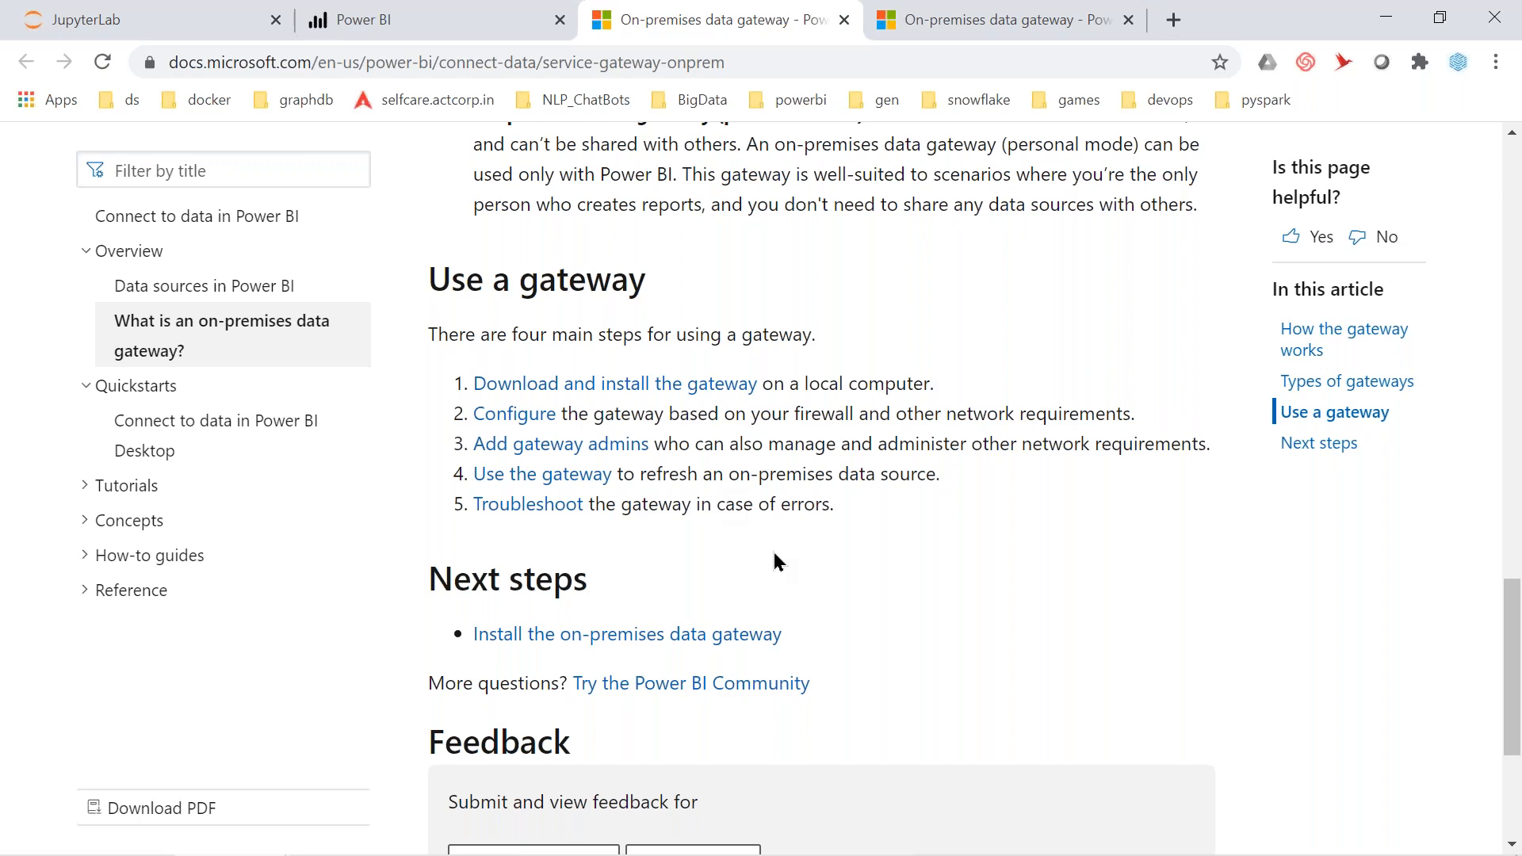
{"action": "scroll", "coordinate": [777, 561], "scroll_direction": "down", "scroll_amount": 3}
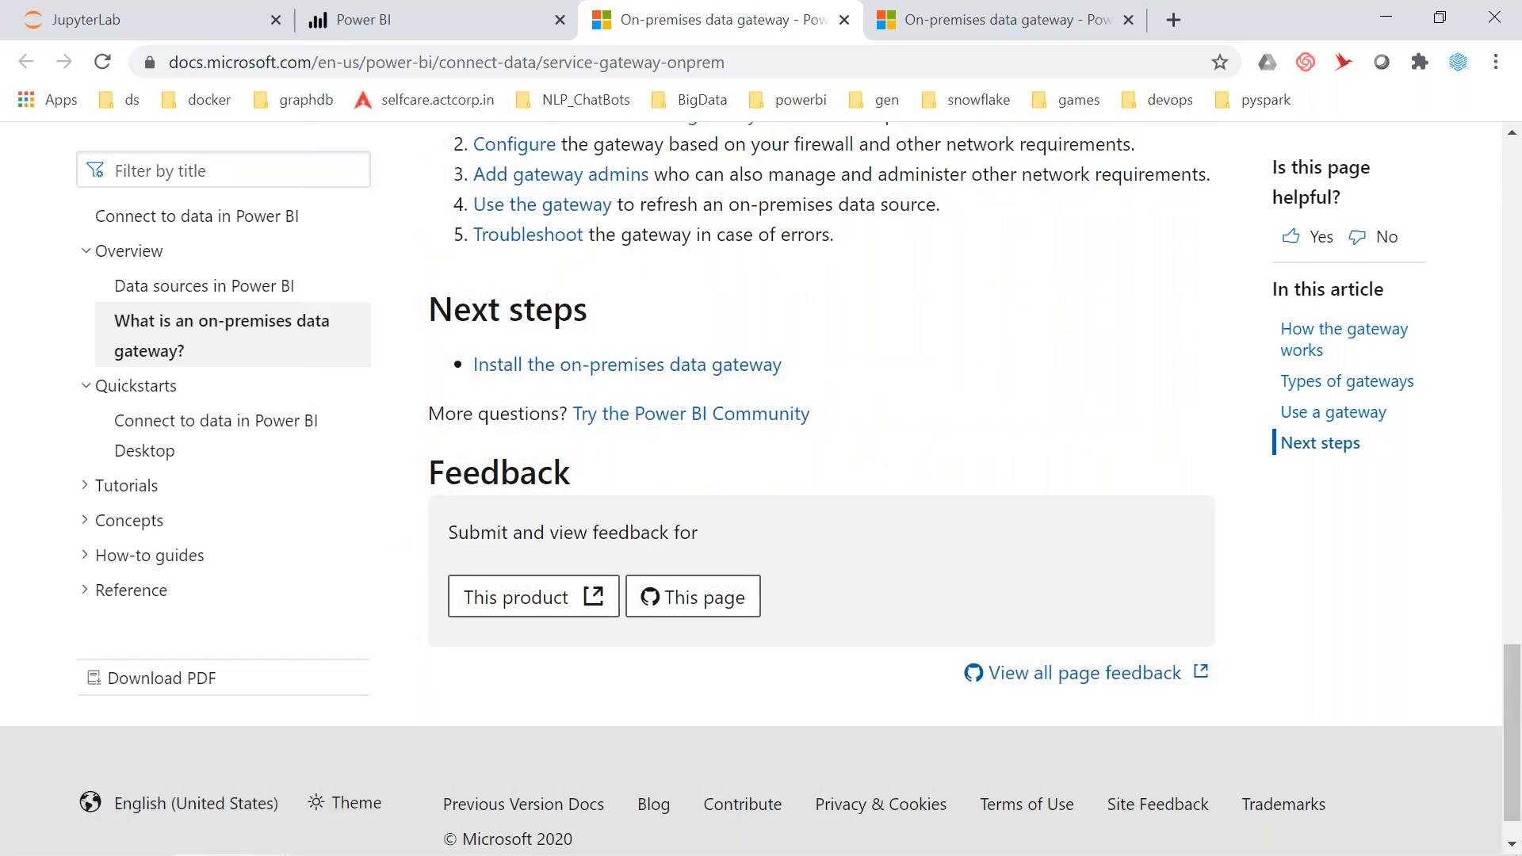
{"action": "key", "text": "alt+Tab"}
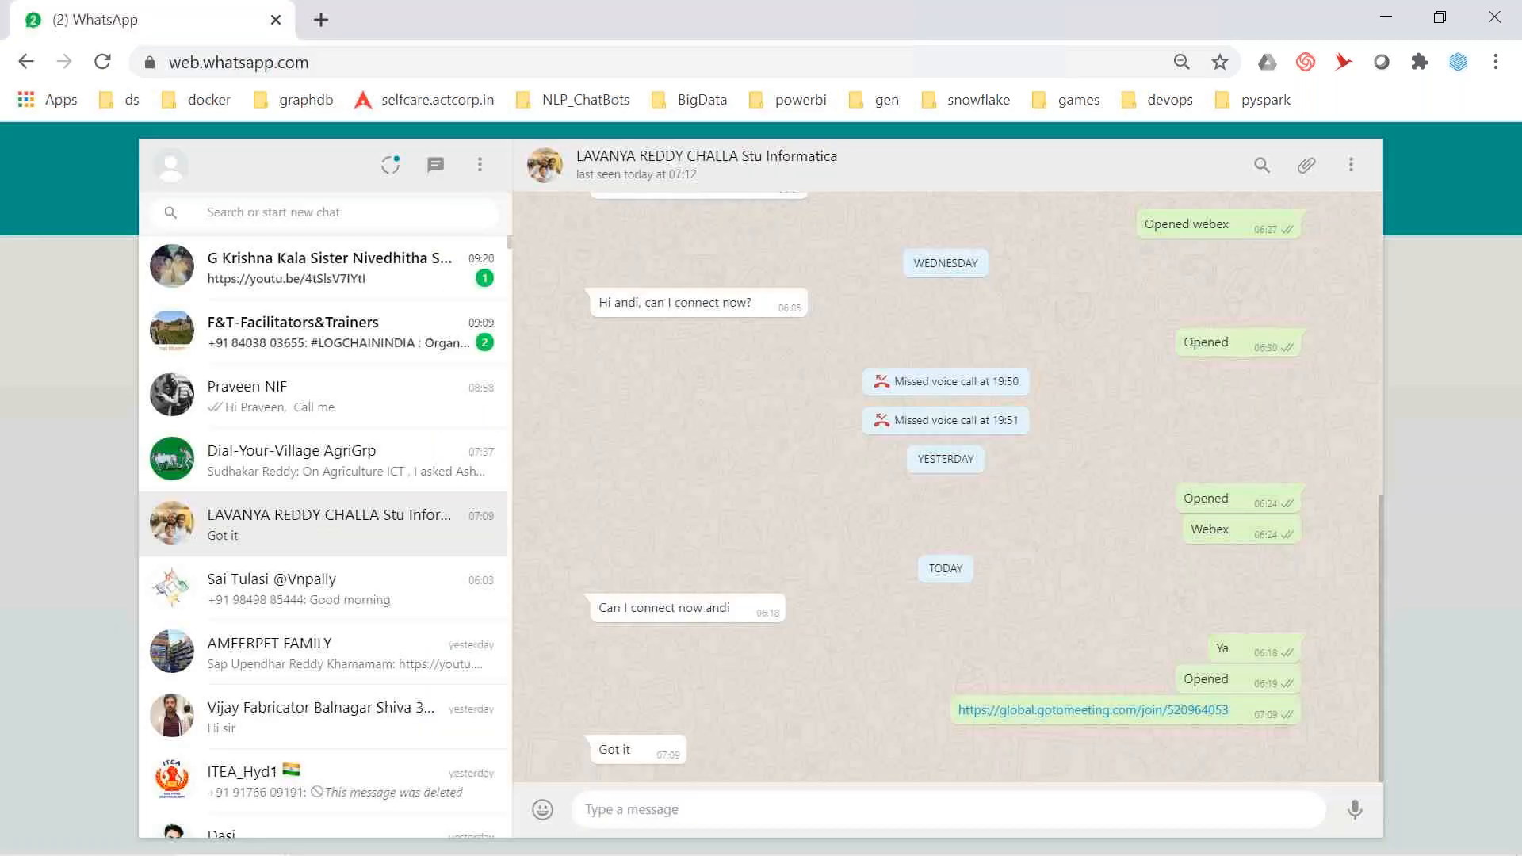
Cycle through windows and Chrome tabs back to Power BI, then open My workspace
{"action": "key", "text": "alt+Tab"}
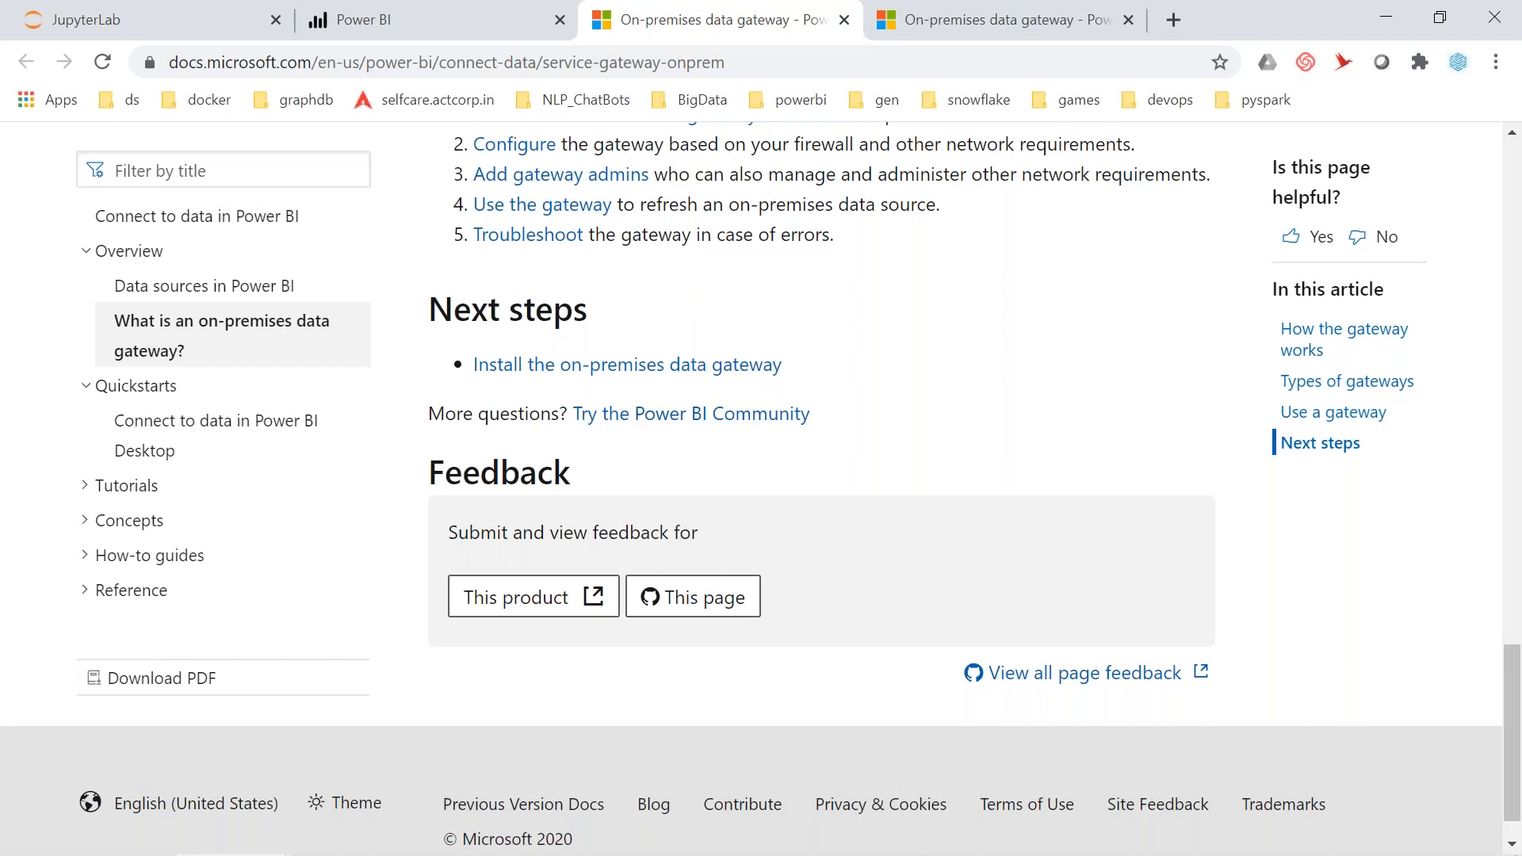
{"action": "key", "text": "alt+Tab"}
{"action": "key", "text": "Tab"}
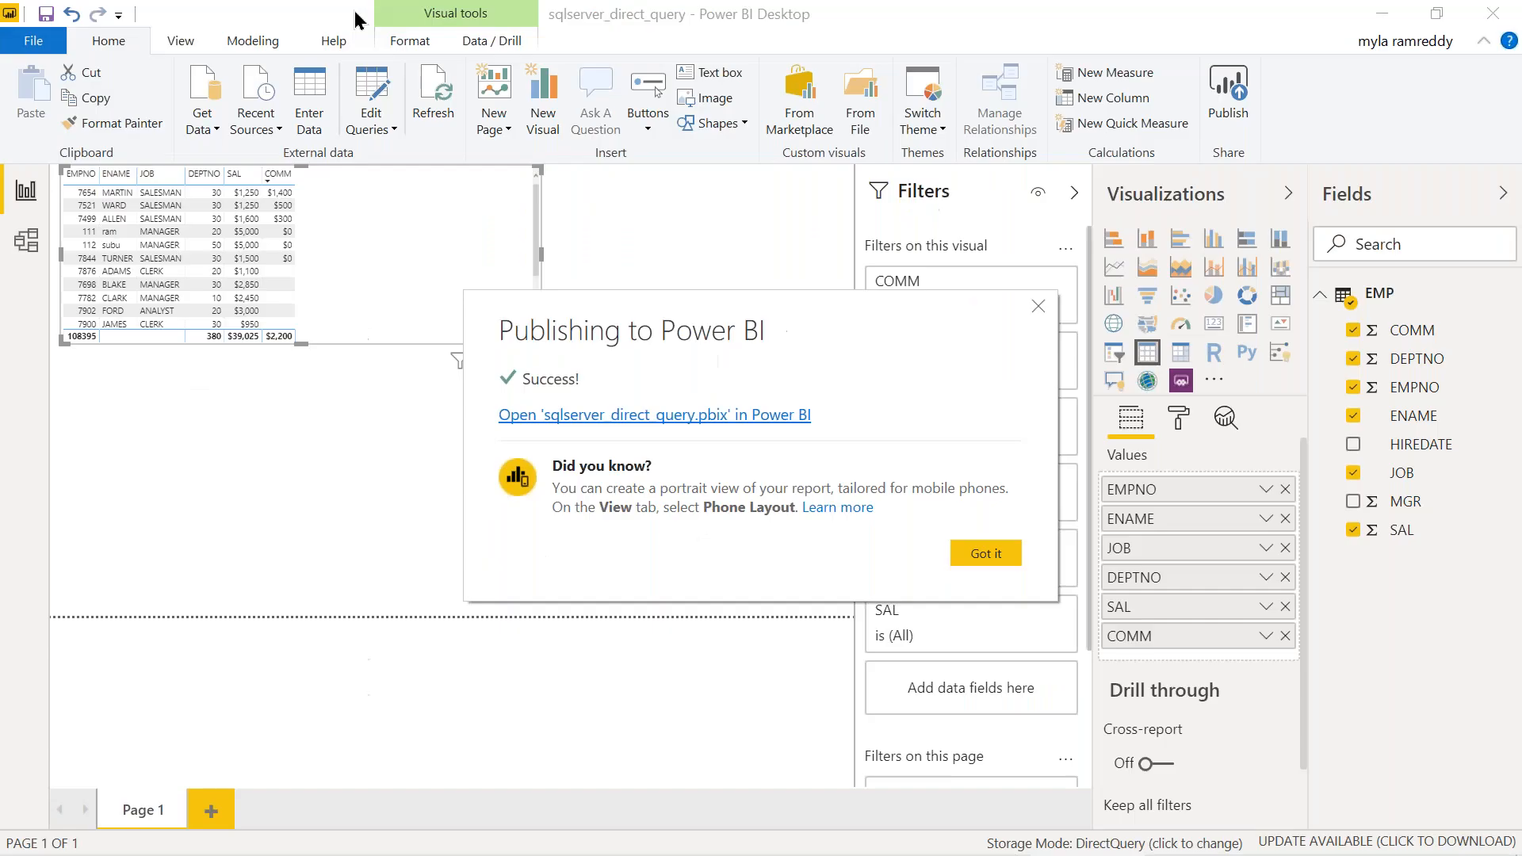
{"action": "key", "text": "alt+Tab"}
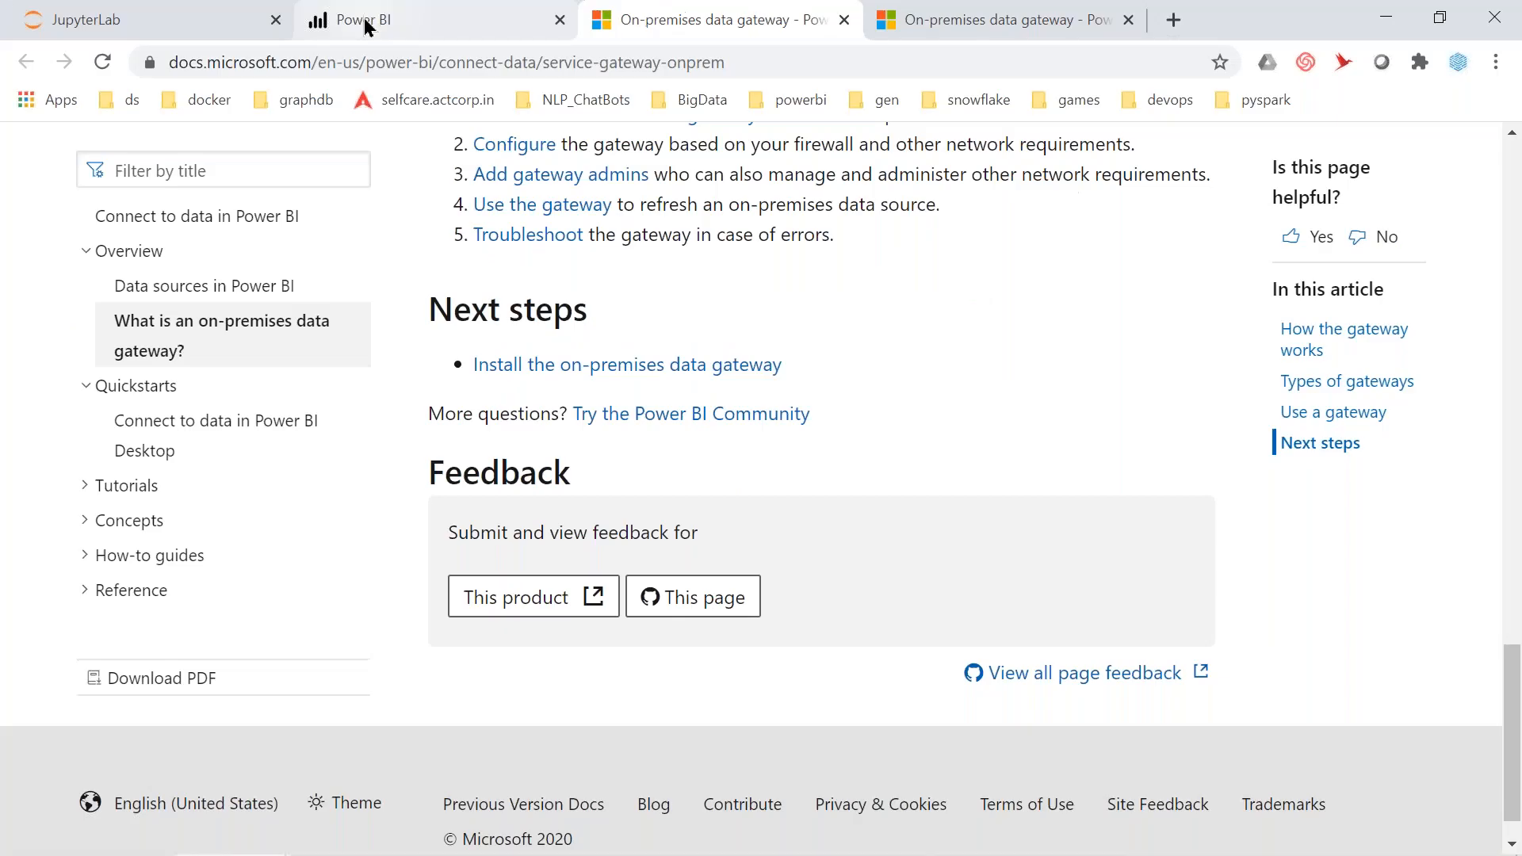
{"action": "left_click", "coordinate": [214, 17]}
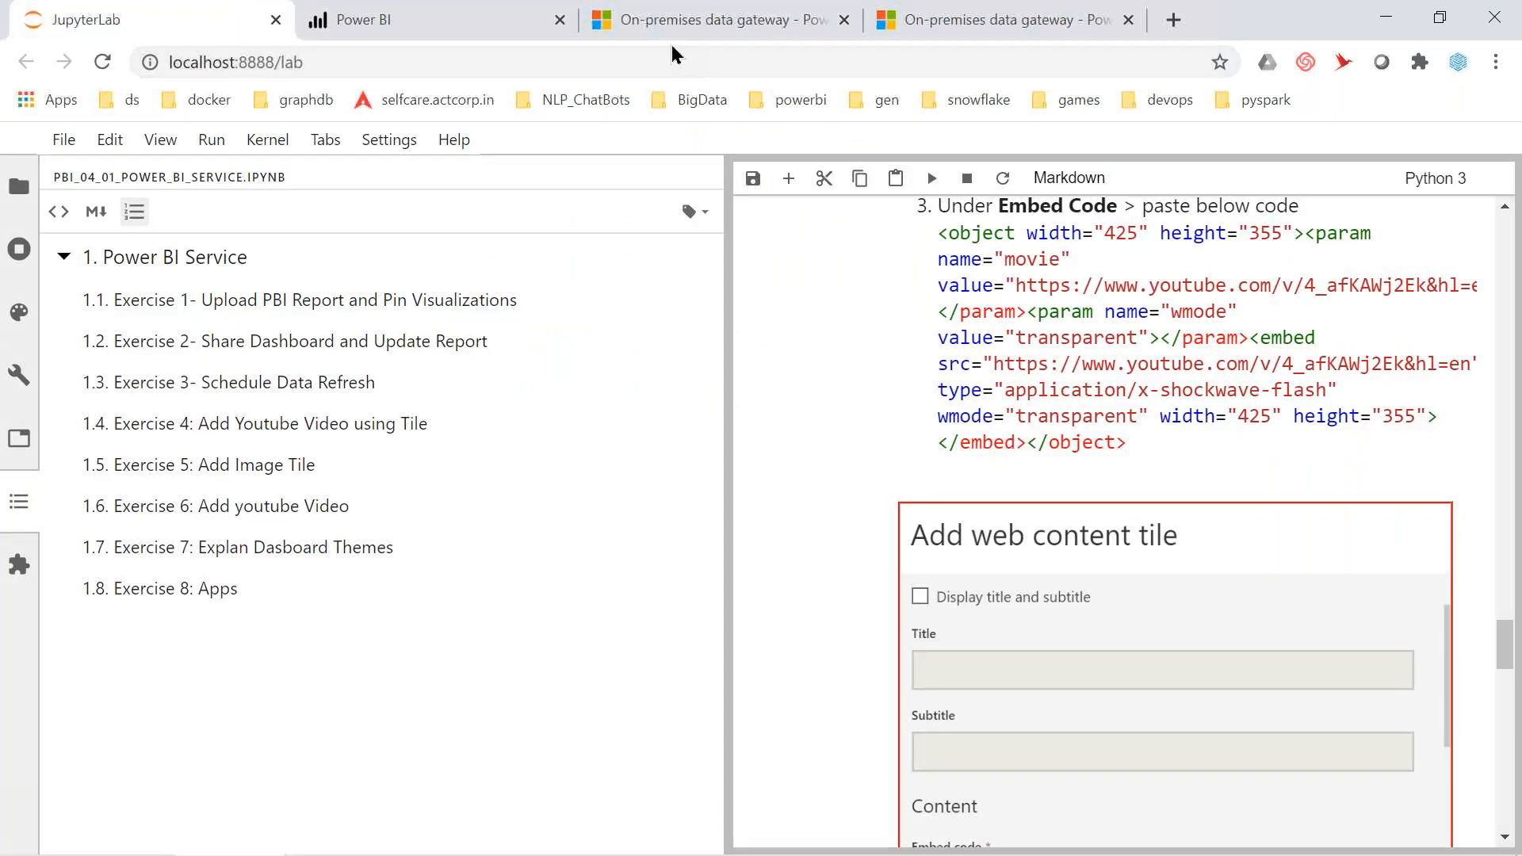
{"action": "left_click", "coordinate": [674, 20]}
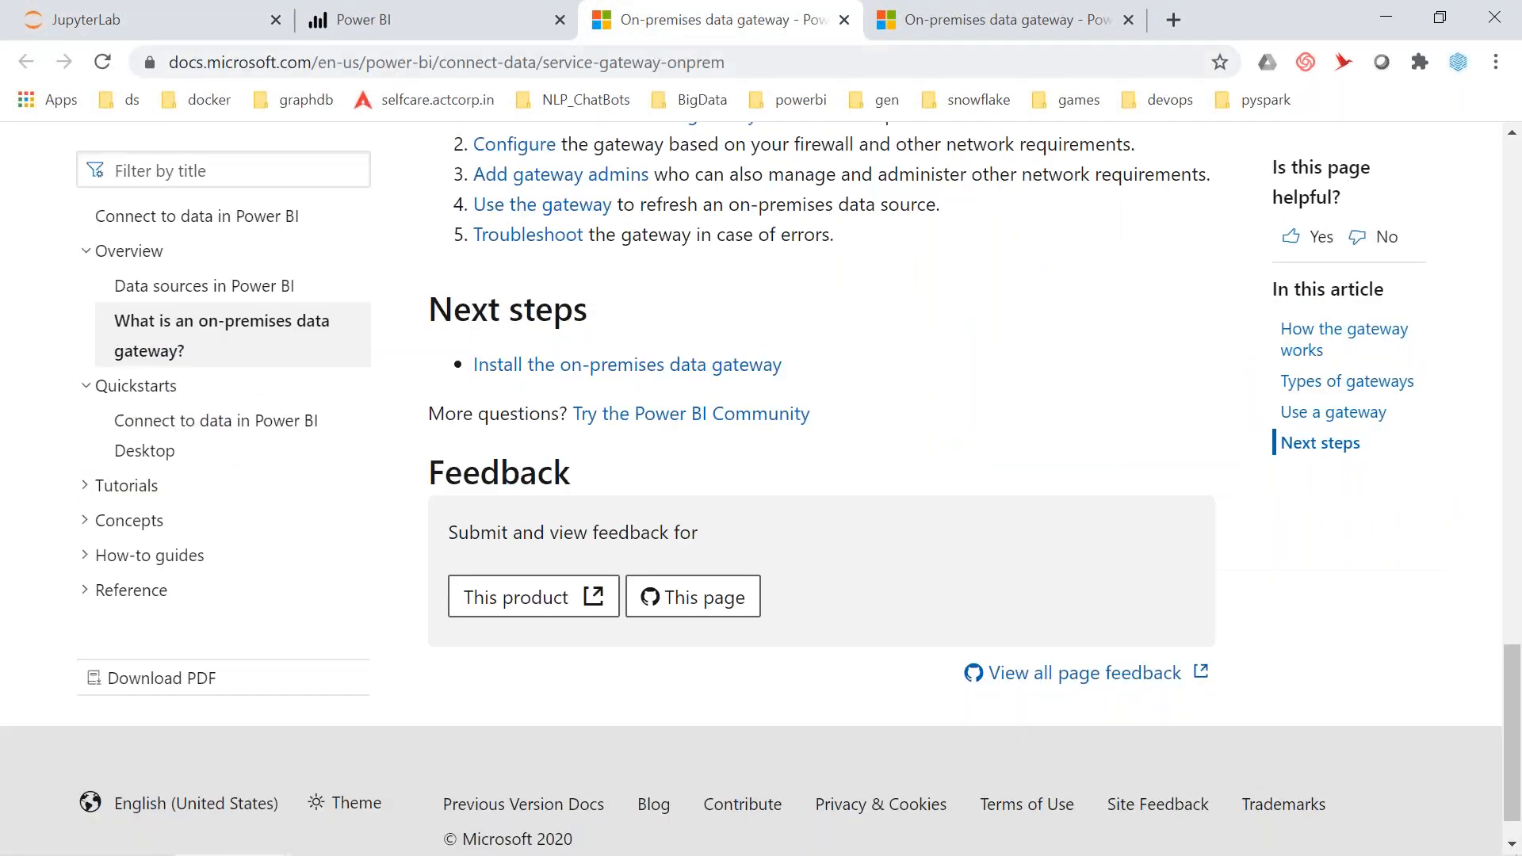
{"action": "left_click", "coordinate": [396, 32]}
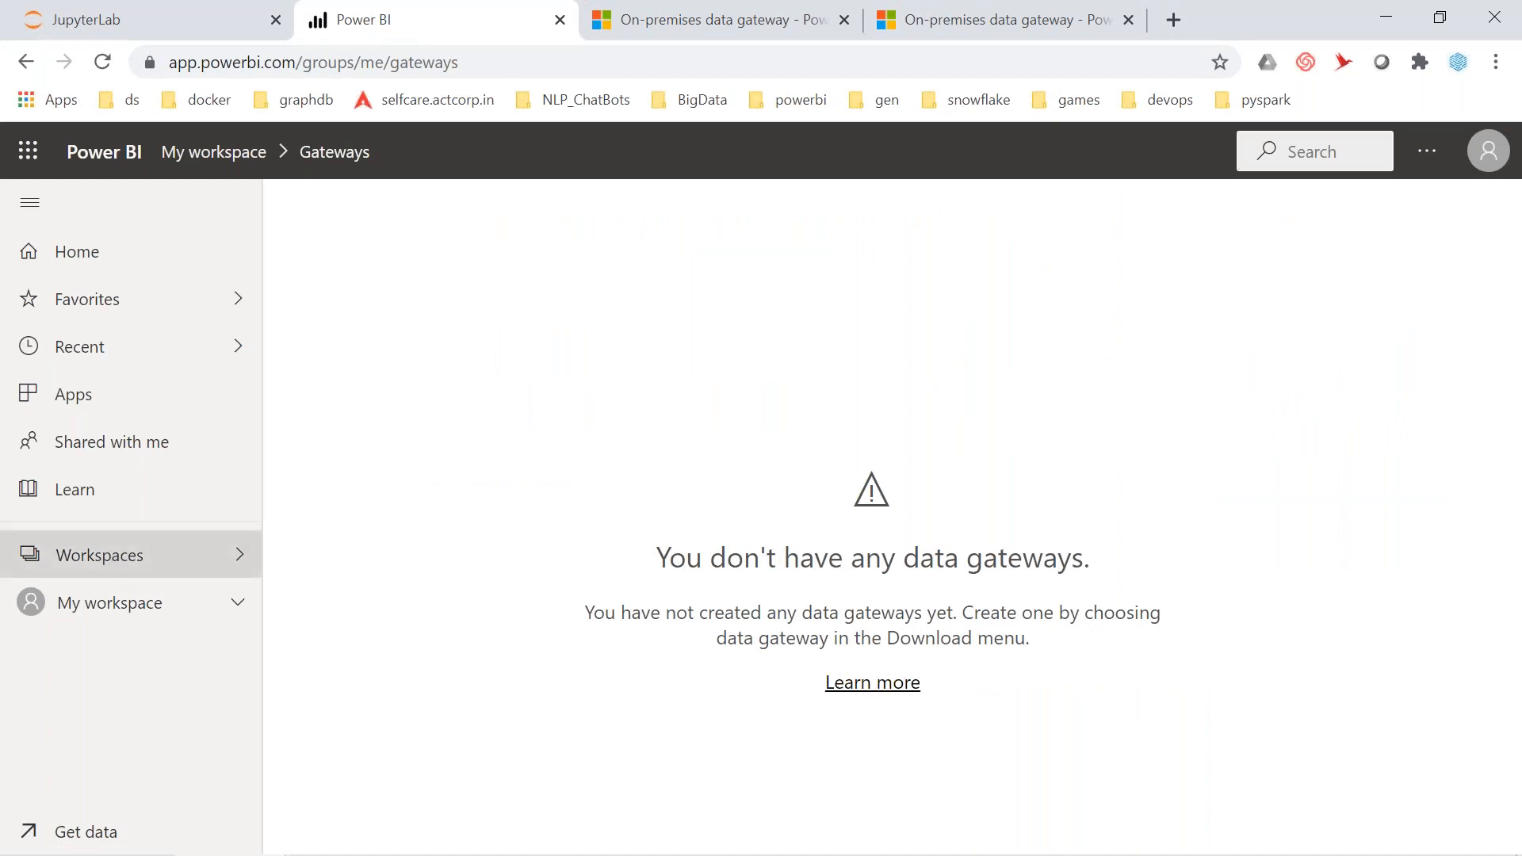
{"action": "left_click", "coordinate": [115, 557]}
{"action": "left_click", "coordinate": [112, 606]}
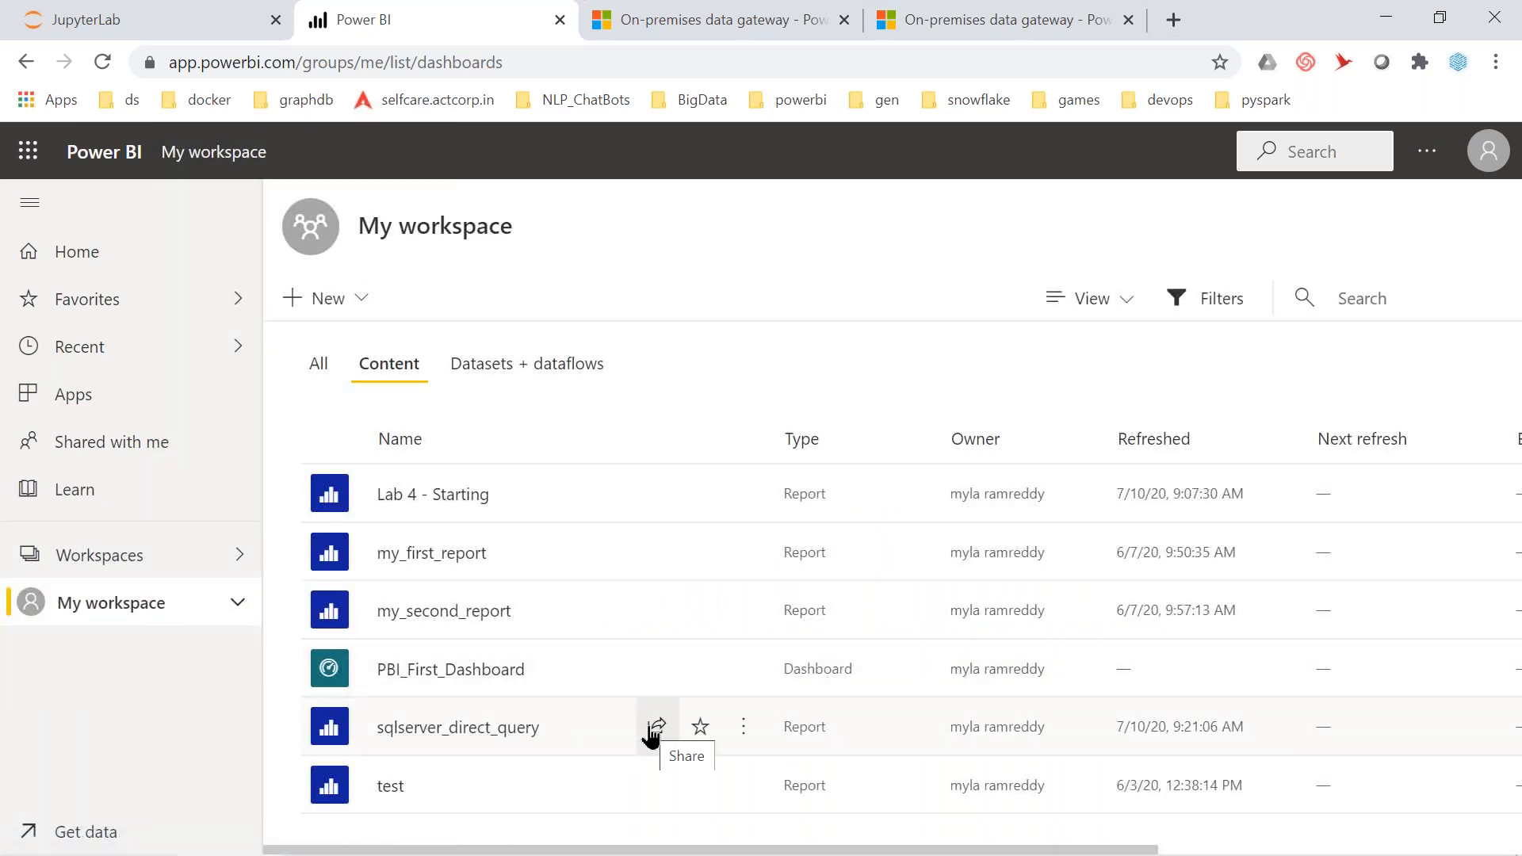
Switch to Datasets + dataflows and open Settings for the sqlserver_direct_query dataset
{"action": "left_click", "coordinate": [742, 726]}
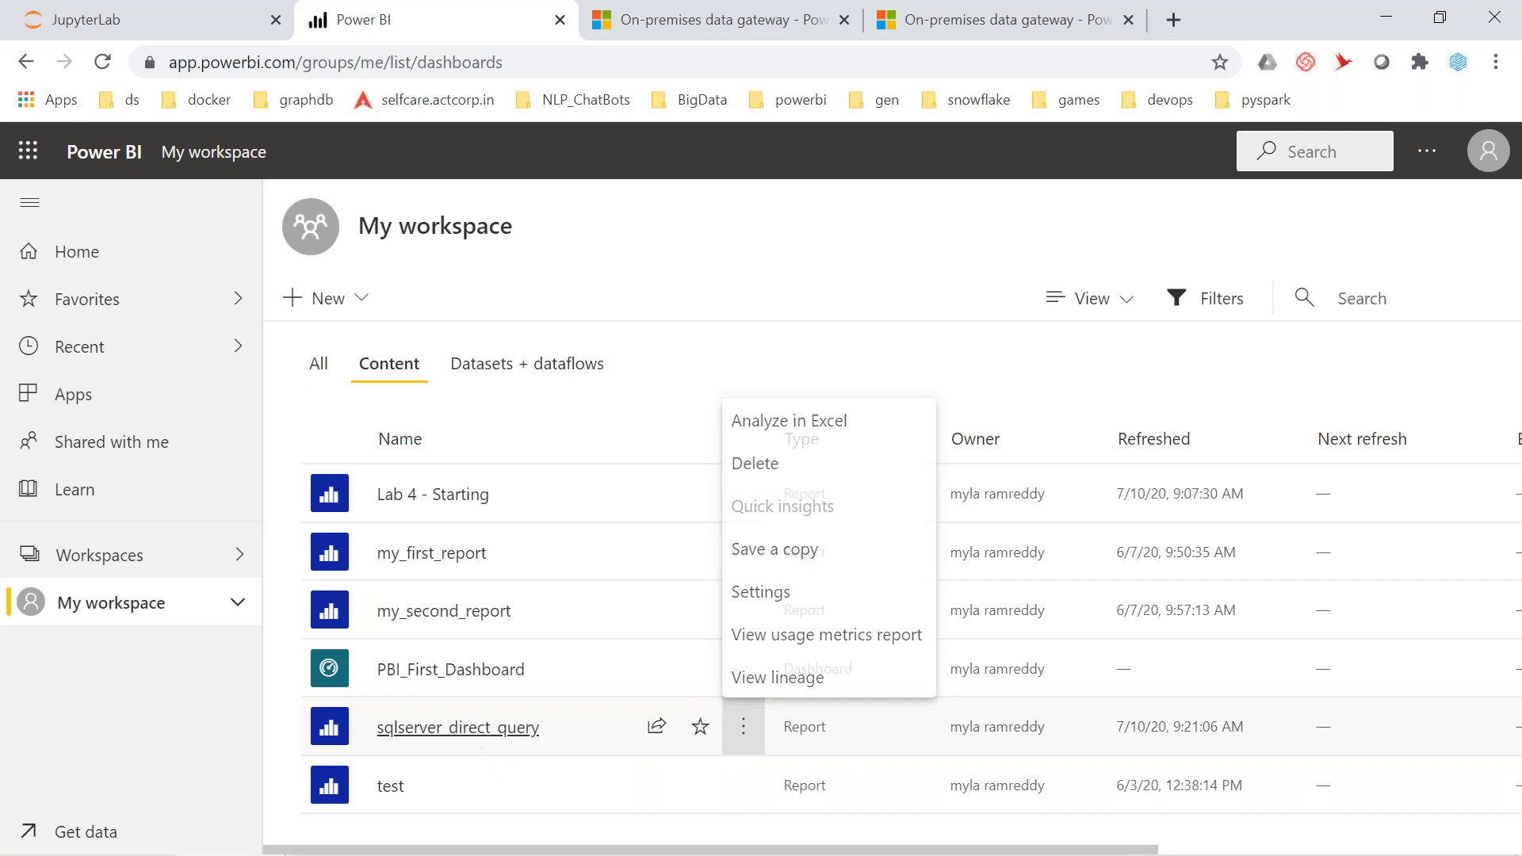
{"action": "left_click", "coordinate": [482, 729]}
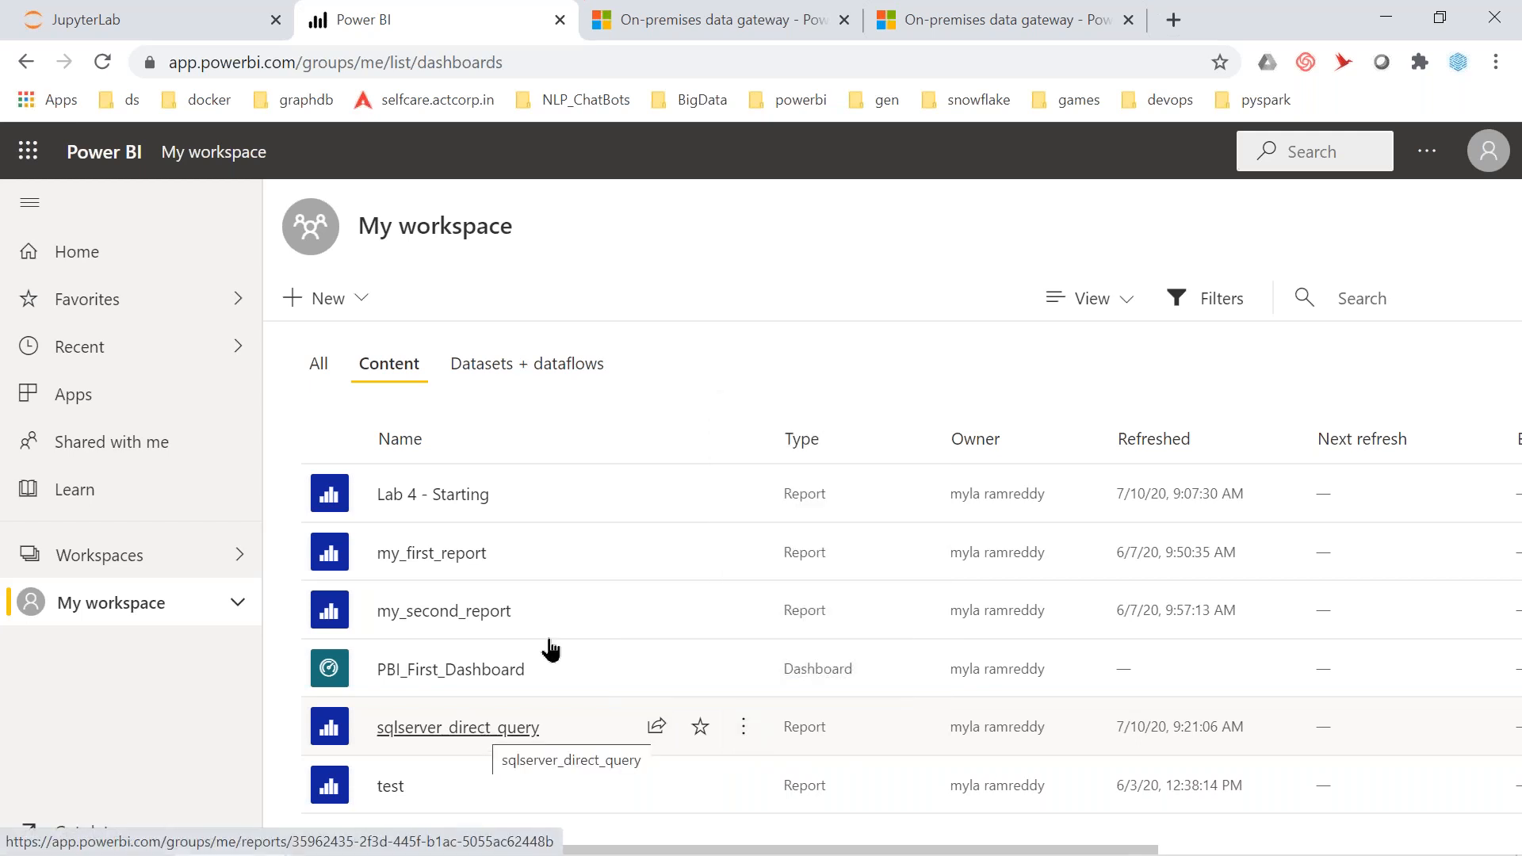
{"action": "left_click", "coordinate": [538, 373]}
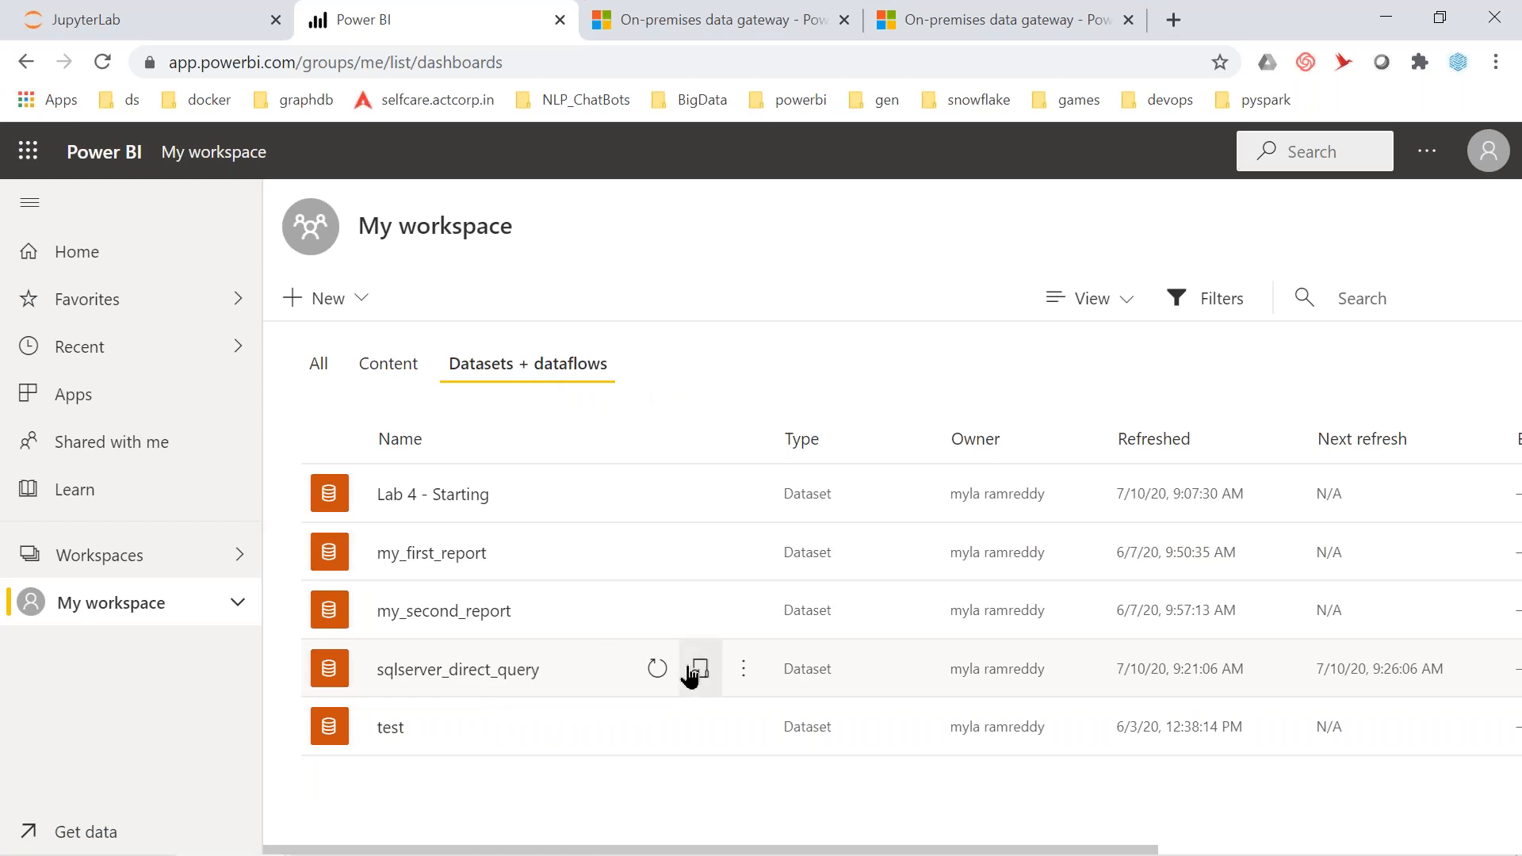
{"action": "left_click", "coordinate": [743, 674]}
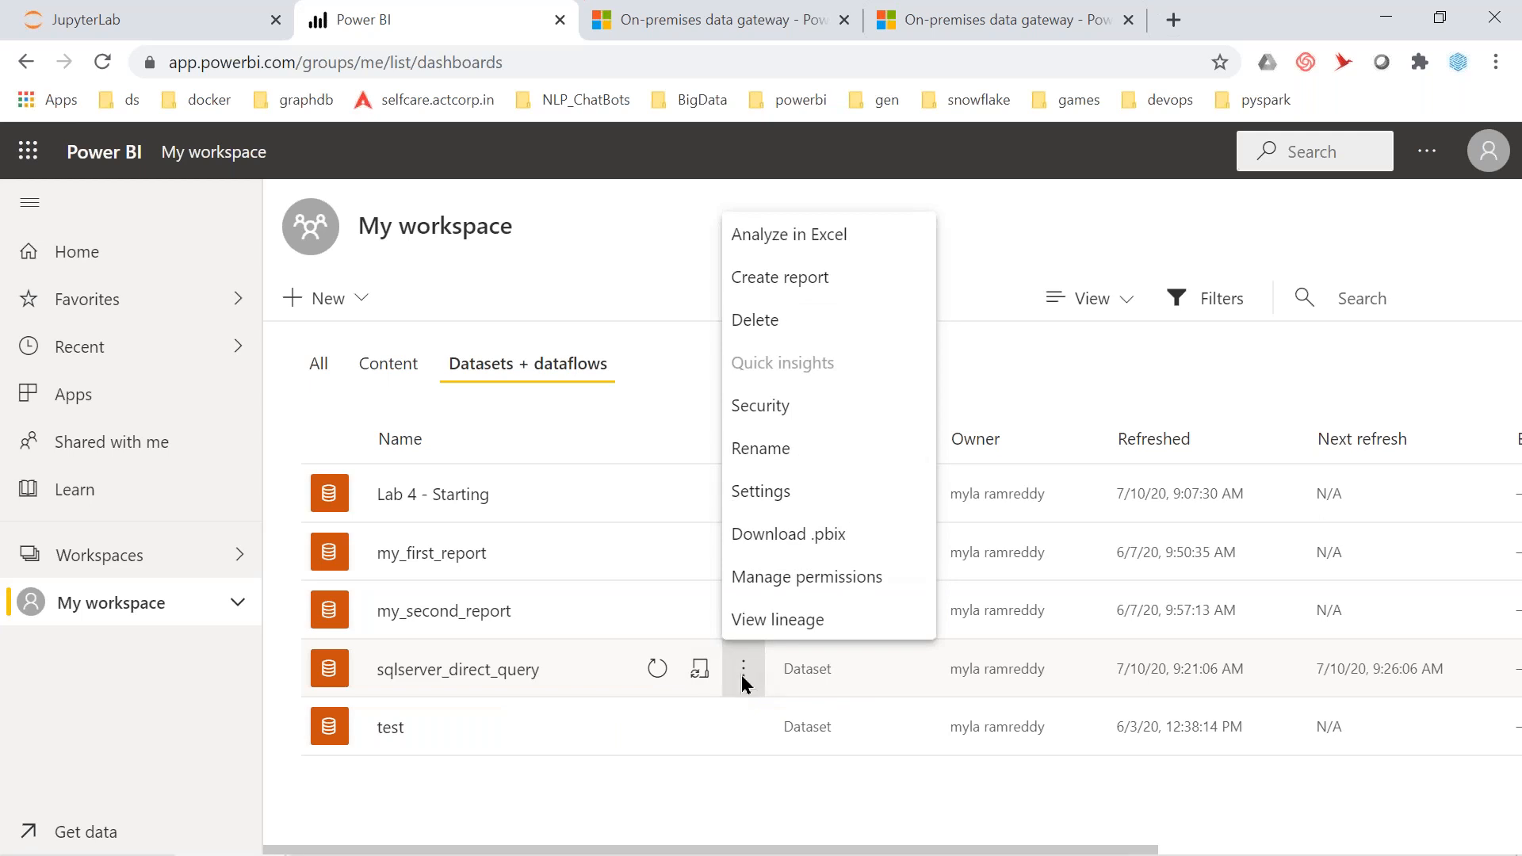
{"action": "left_click", "coordinate": [700, 673]}
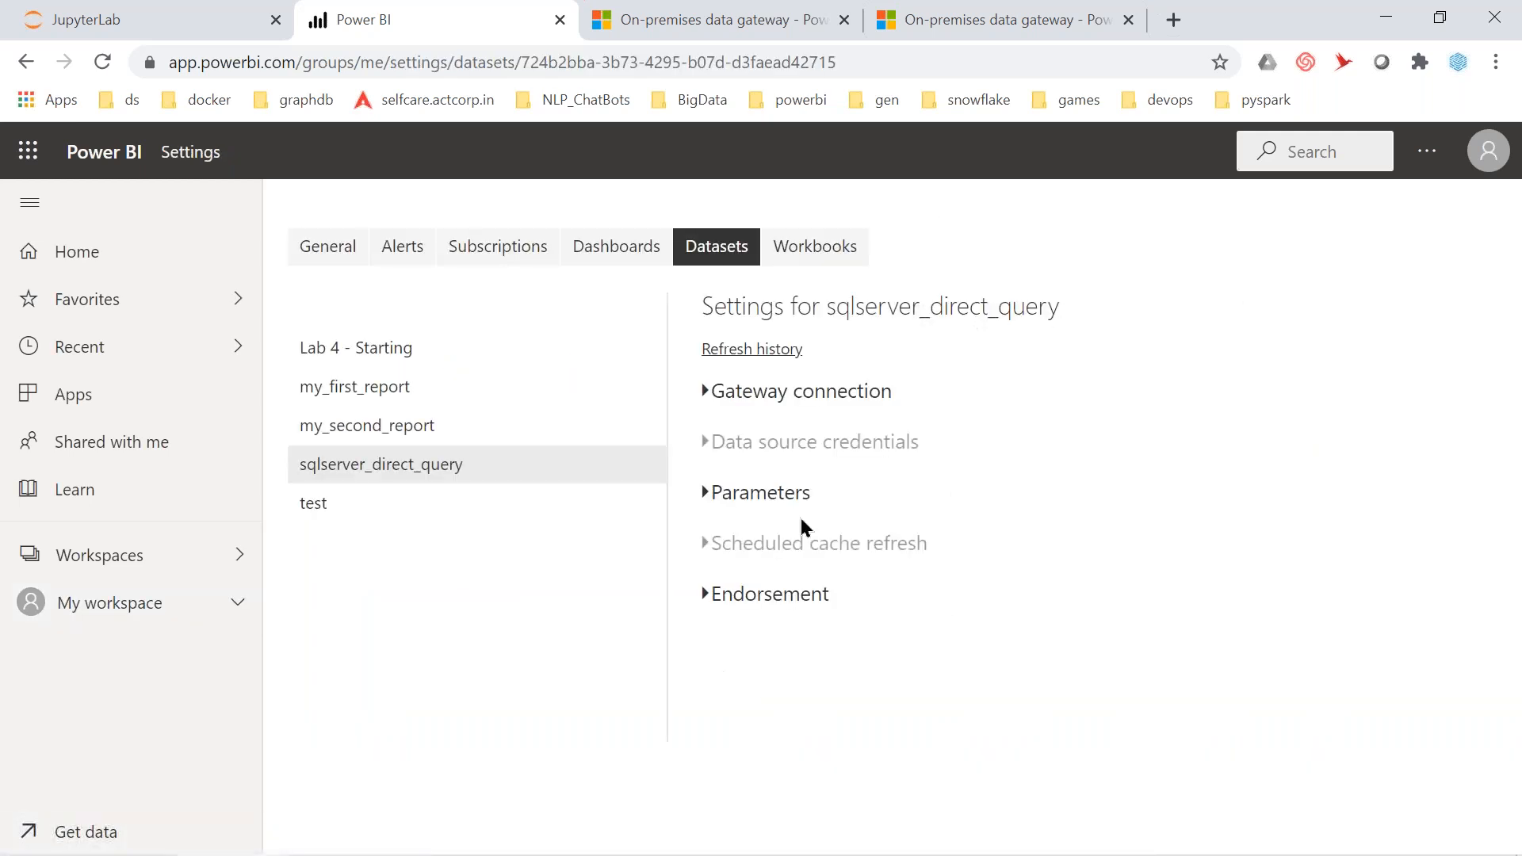
Confirm under Gateway connection that no gateway is used, sign out, and switch windows
{"action": "left_click", "coordinate": [706, 391]}
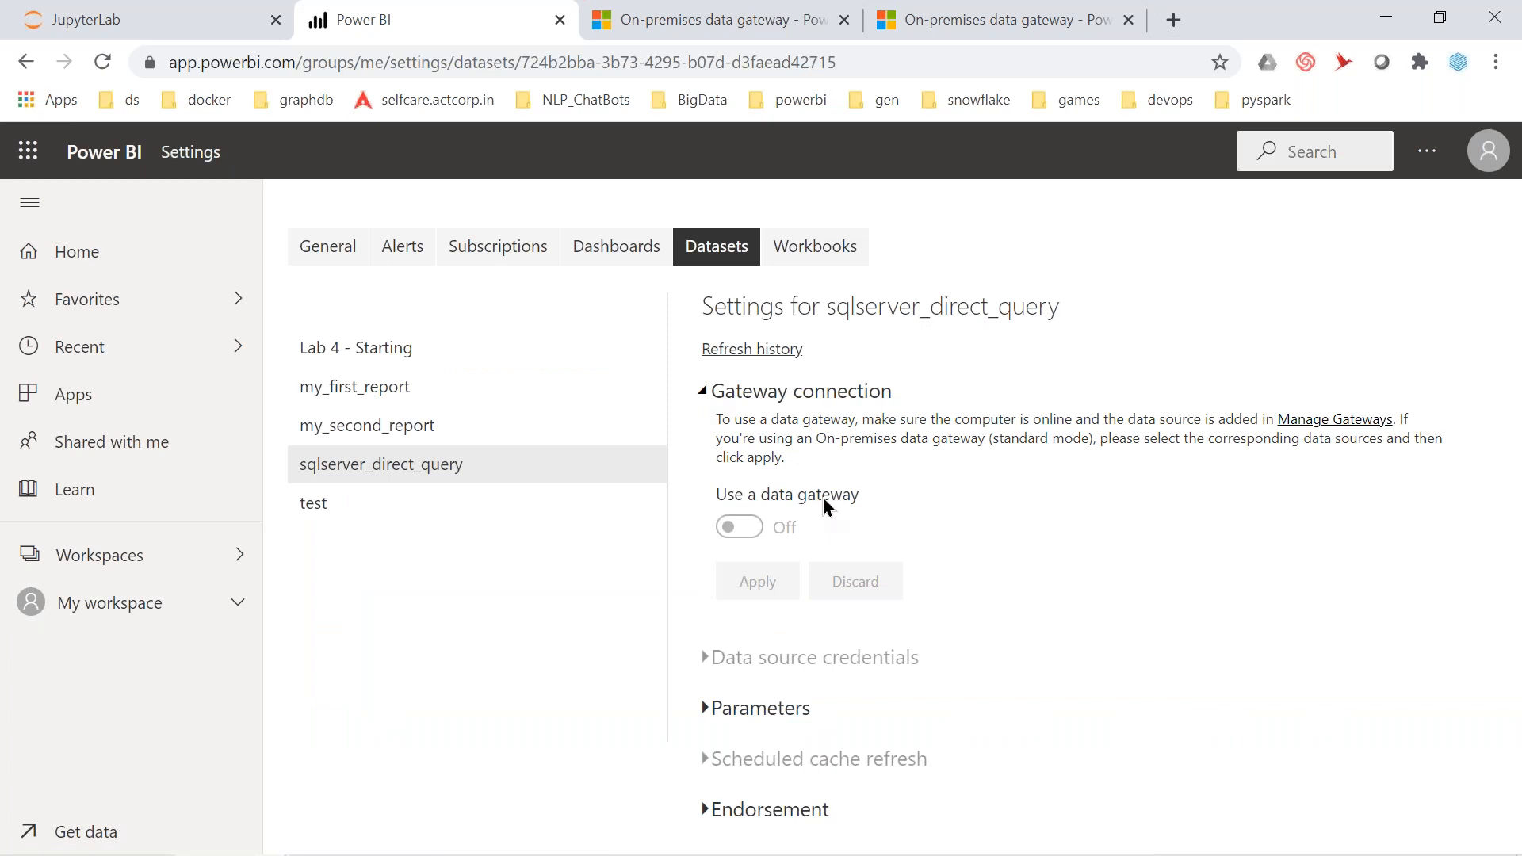
{"action": "left_click", "coordinate": [1489, 151]}
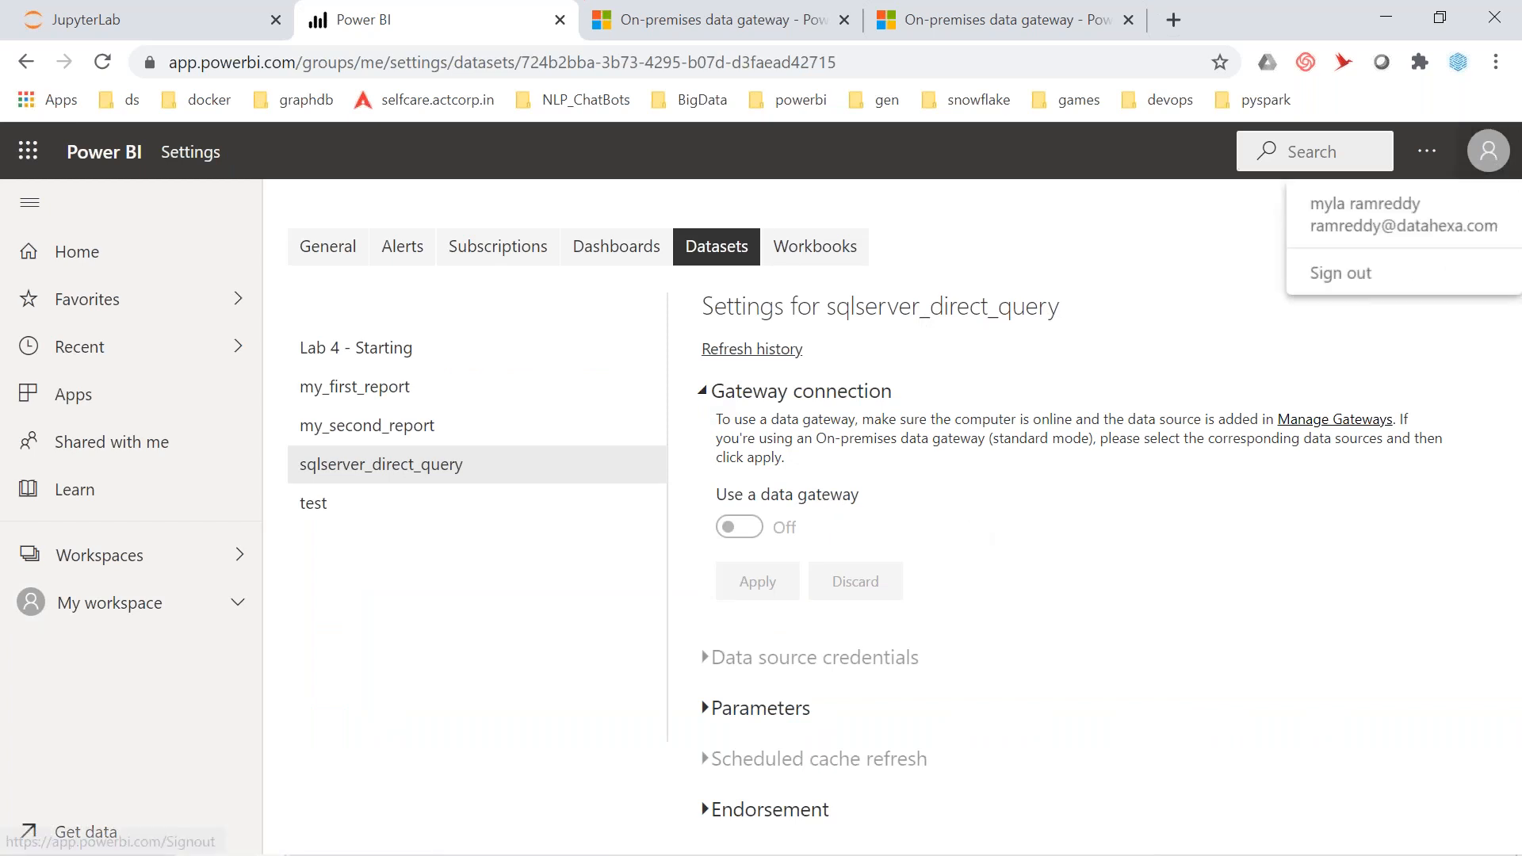
{"action": "left_click", "coordinate": [1356, 274]}
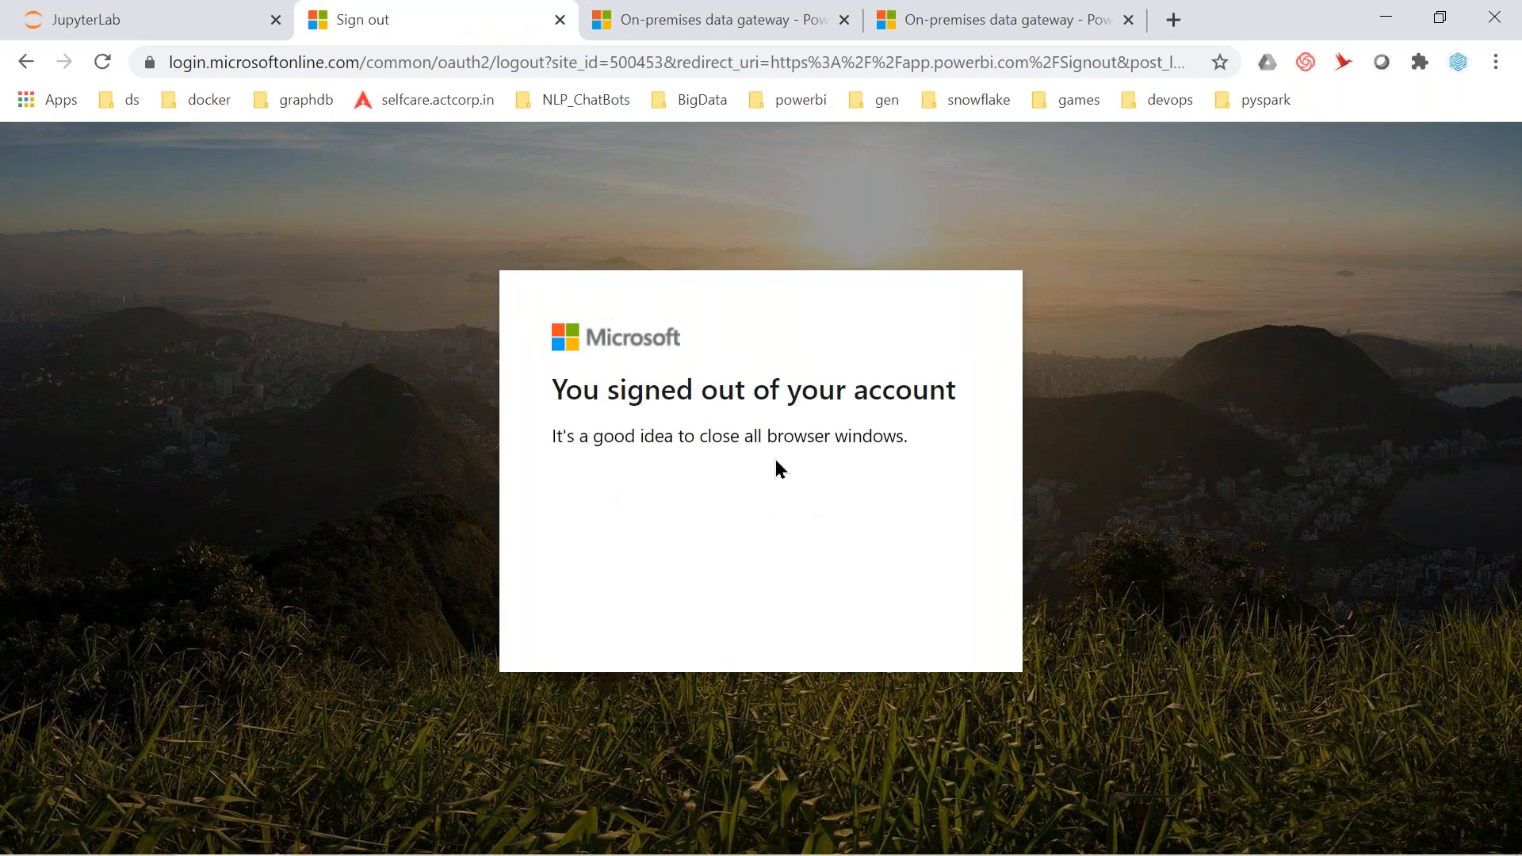
{"action": "key", "text": "alt+Tab"}
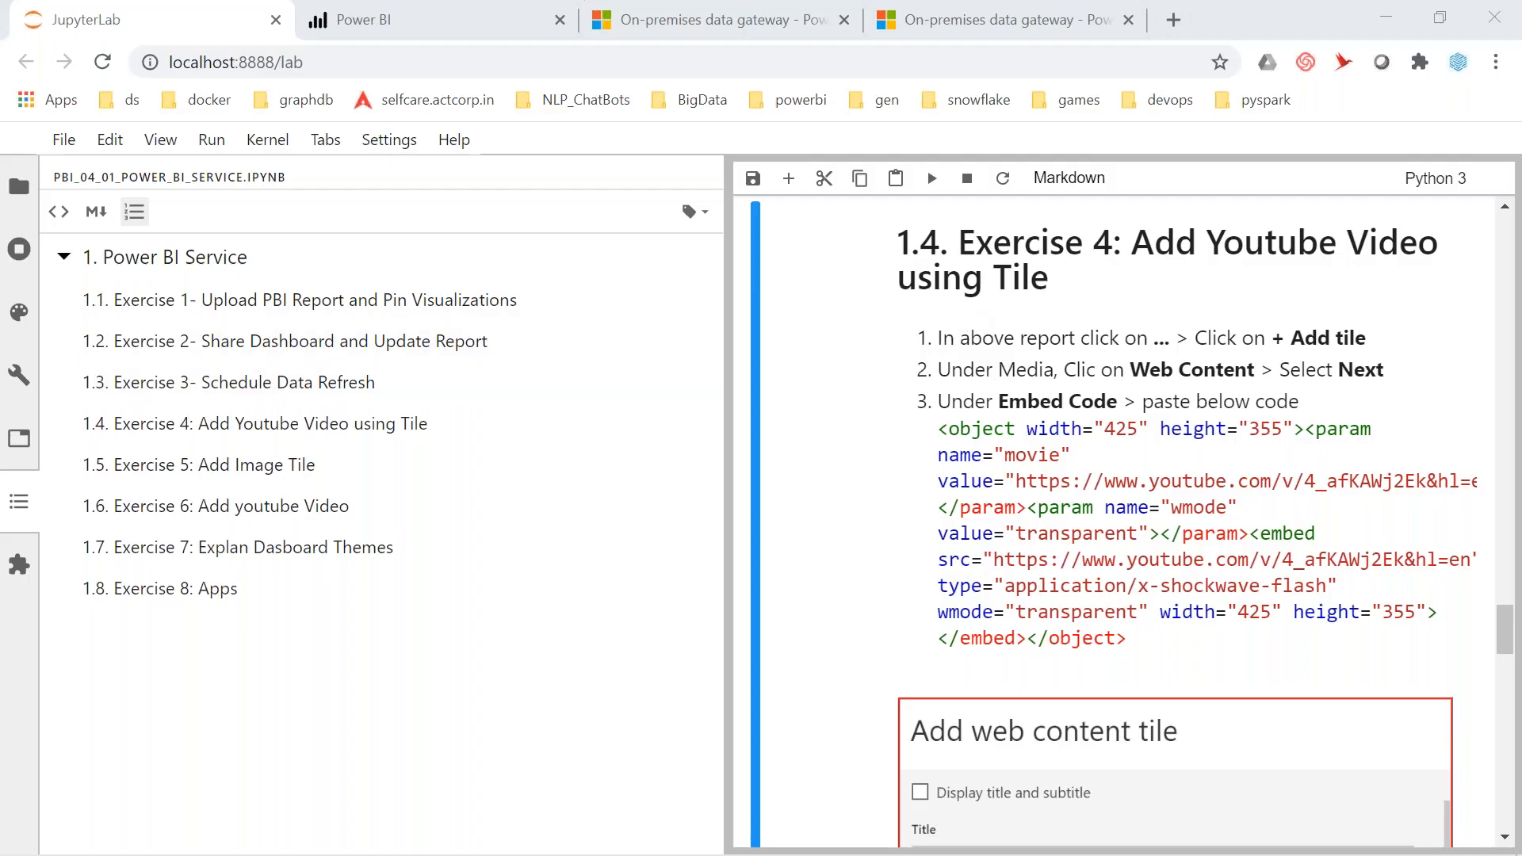
Scroll the JupyterLab notebook to Exercise 4's YouTube tile steps, then return to the Power BI tab
{"action": "left_click", "coordinate": [17, 200]}
{"action": "left_click", "coordinate": [17, 198]}
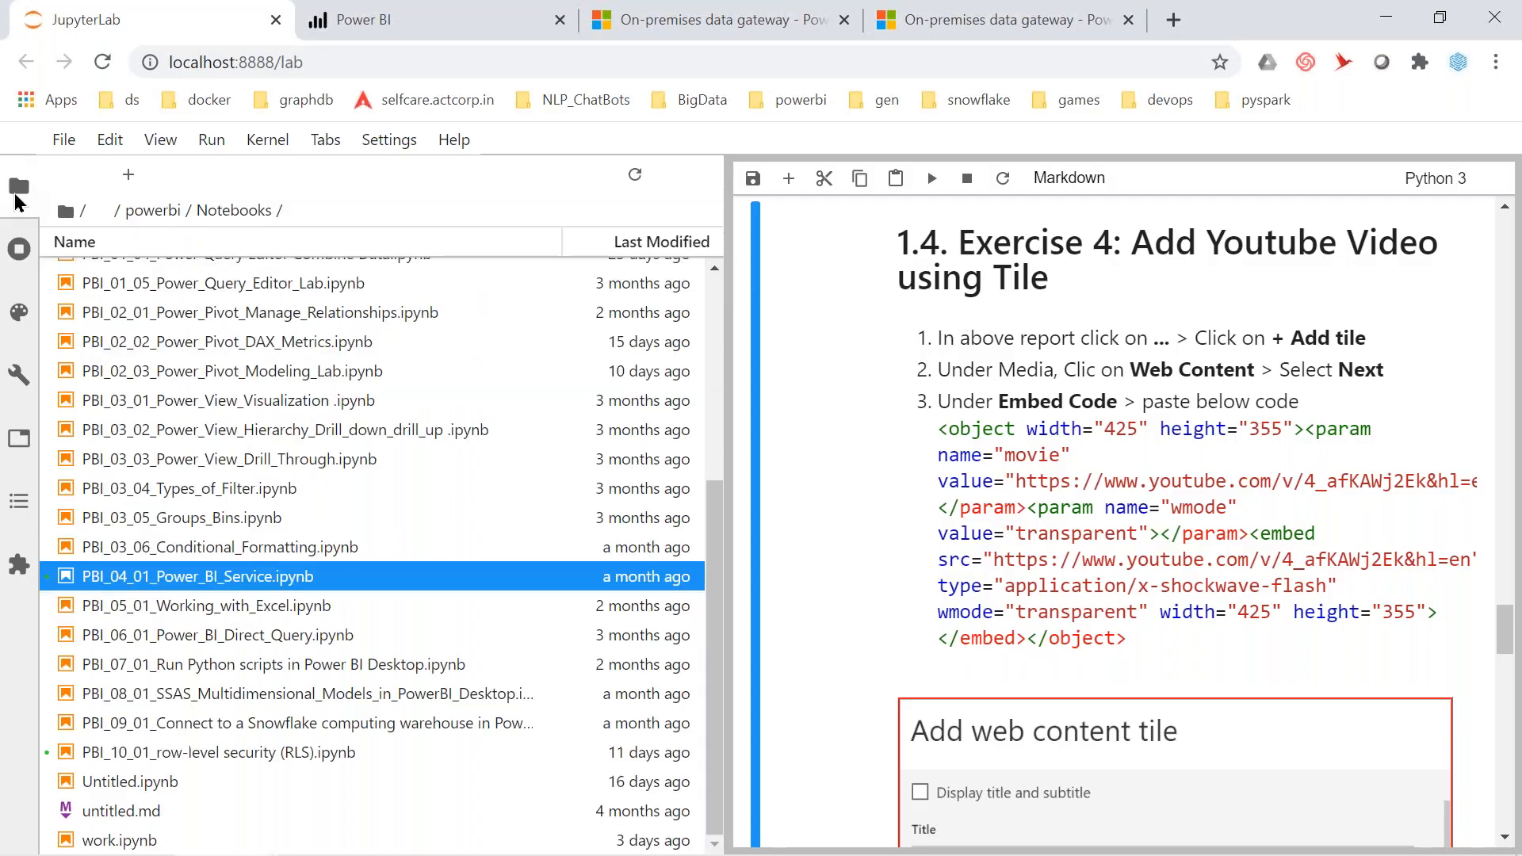
{"action": "left_click", "coordinate": [18, 187]}
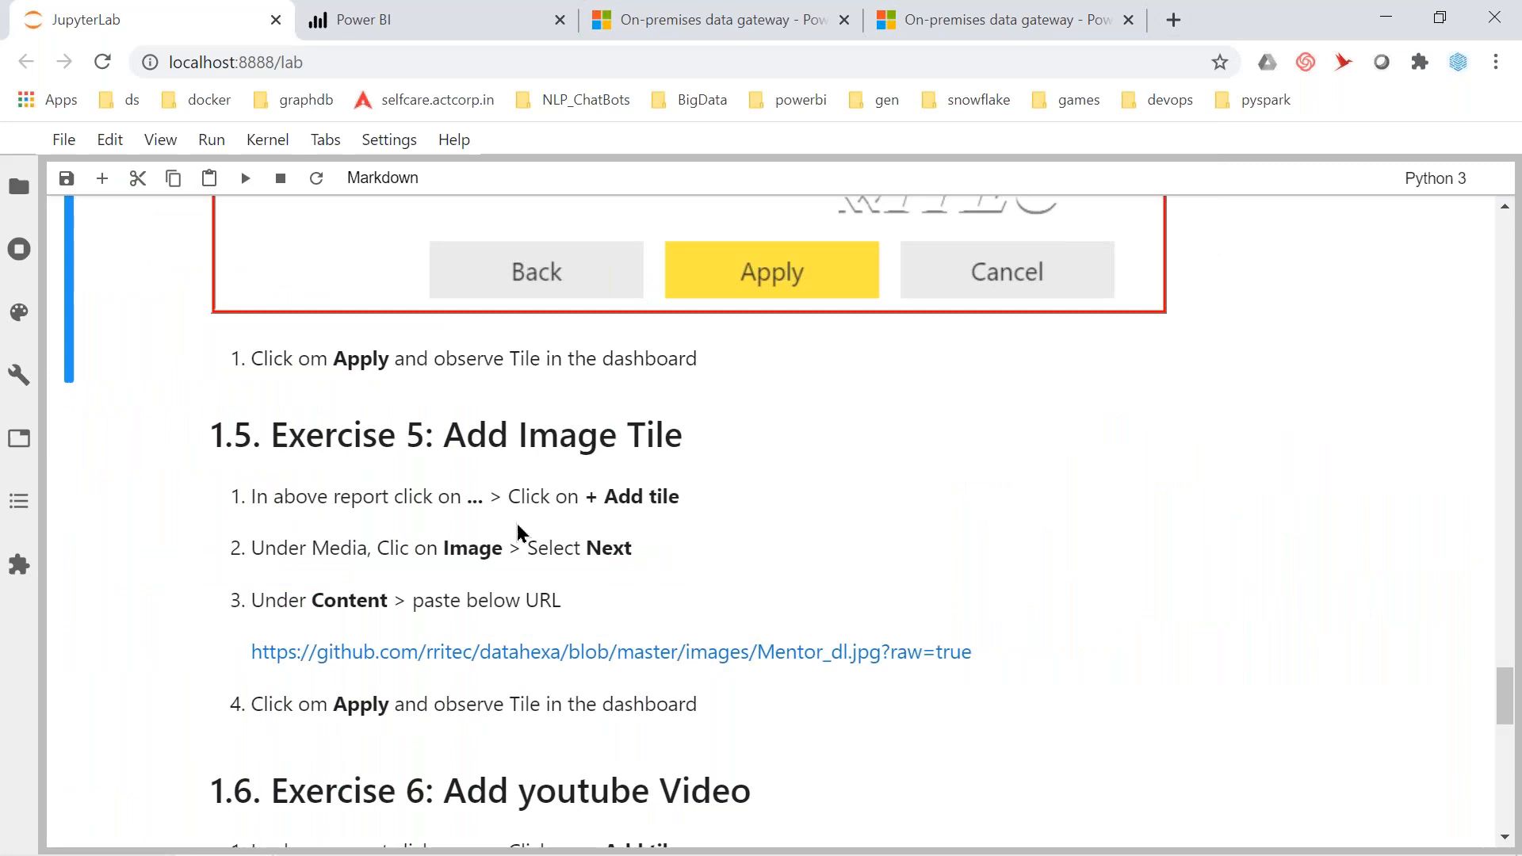
{"action": "scroll", "coordinate": [519, 531], "scroll_direction": "up", "scroll_amount": 8}
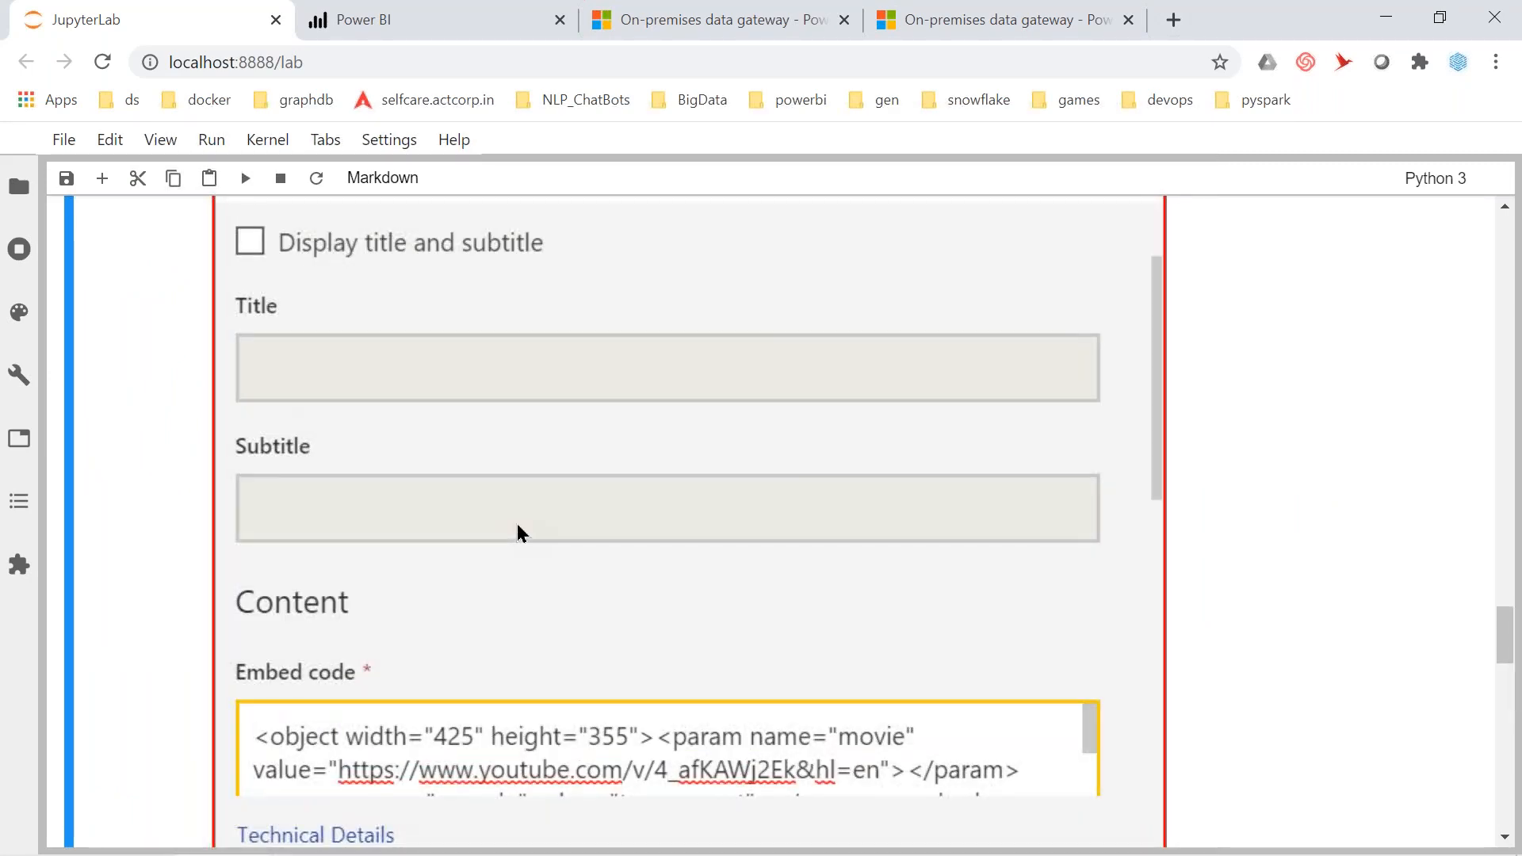
{"action": "scroll", "coordinate": [518, 531], "scroll_direction": "up", "scroll_amount": 8}
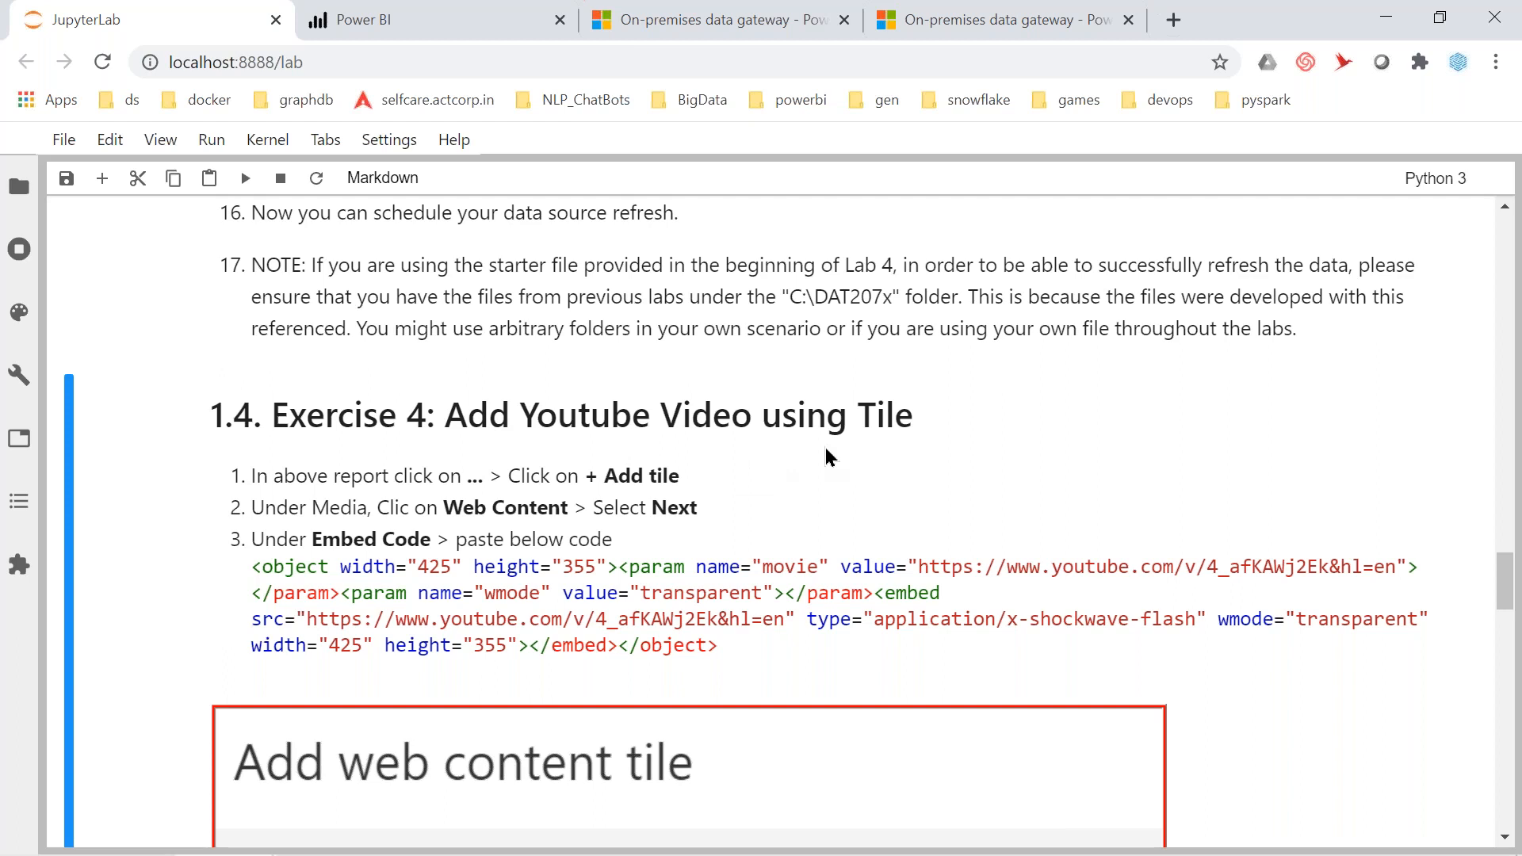
{"action": "left_click", "coordinate": [349, 24]}
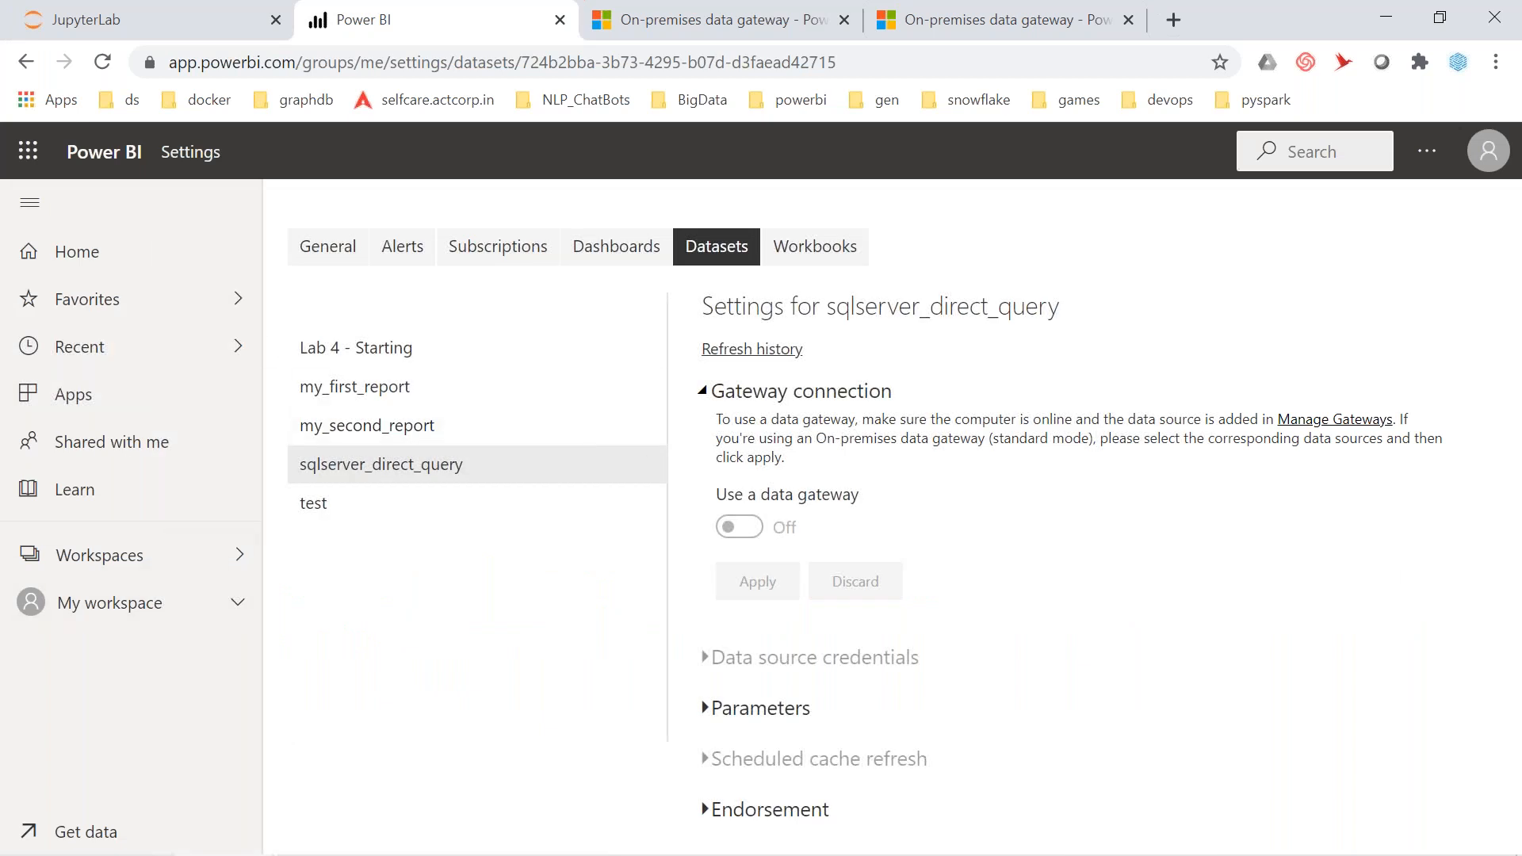
Check the Lab 4 - Starting dataset and Workbooks settings, then list My workspace's reports and dashboards
{"action": "left_click", "coordinate": [340, 352]}
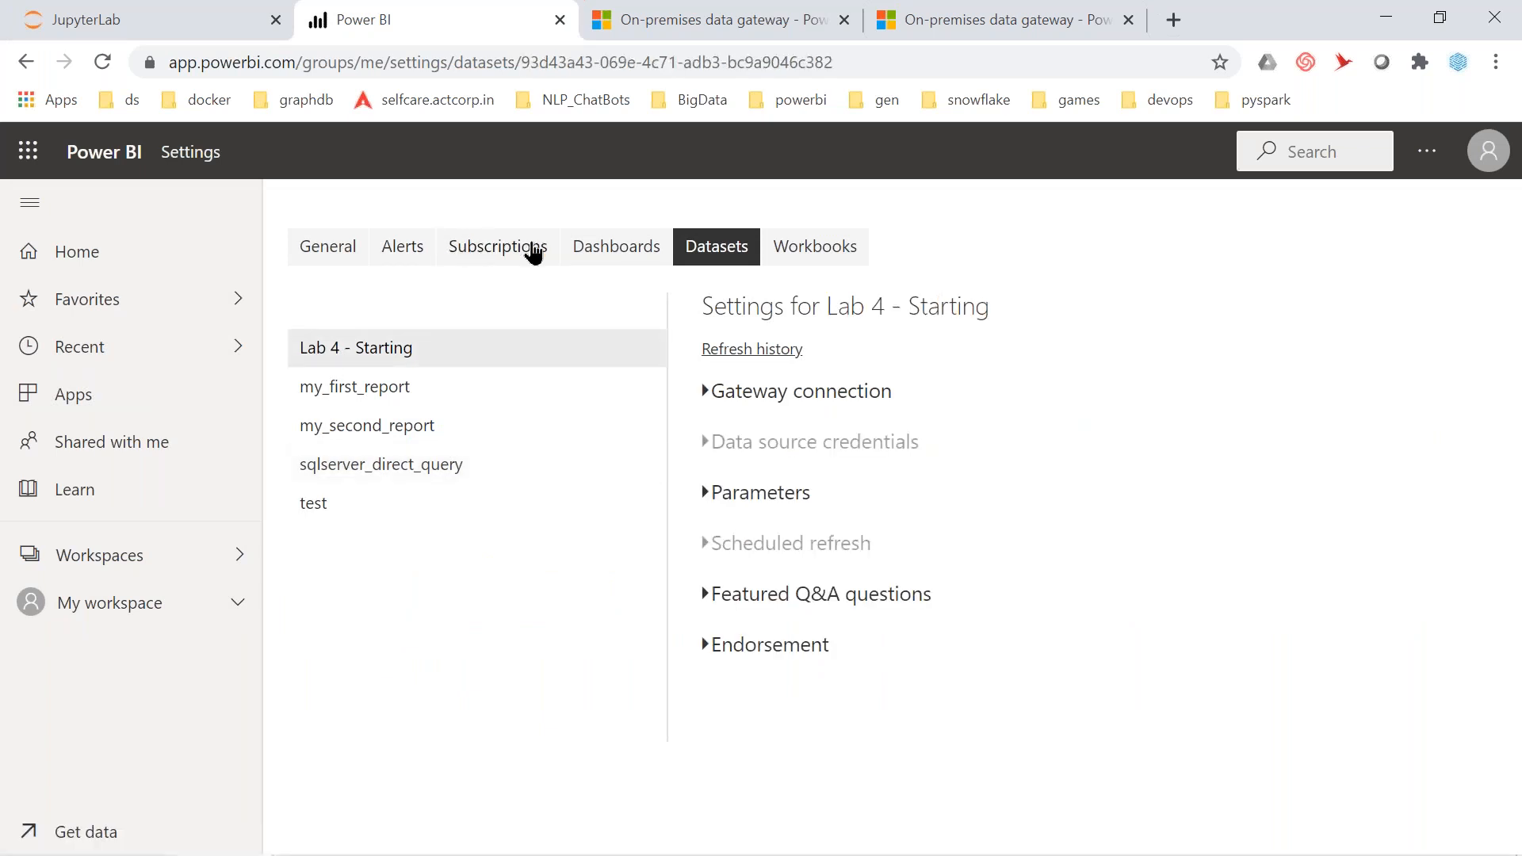
{"action": "left_click", "coordinate": [802, 247]}
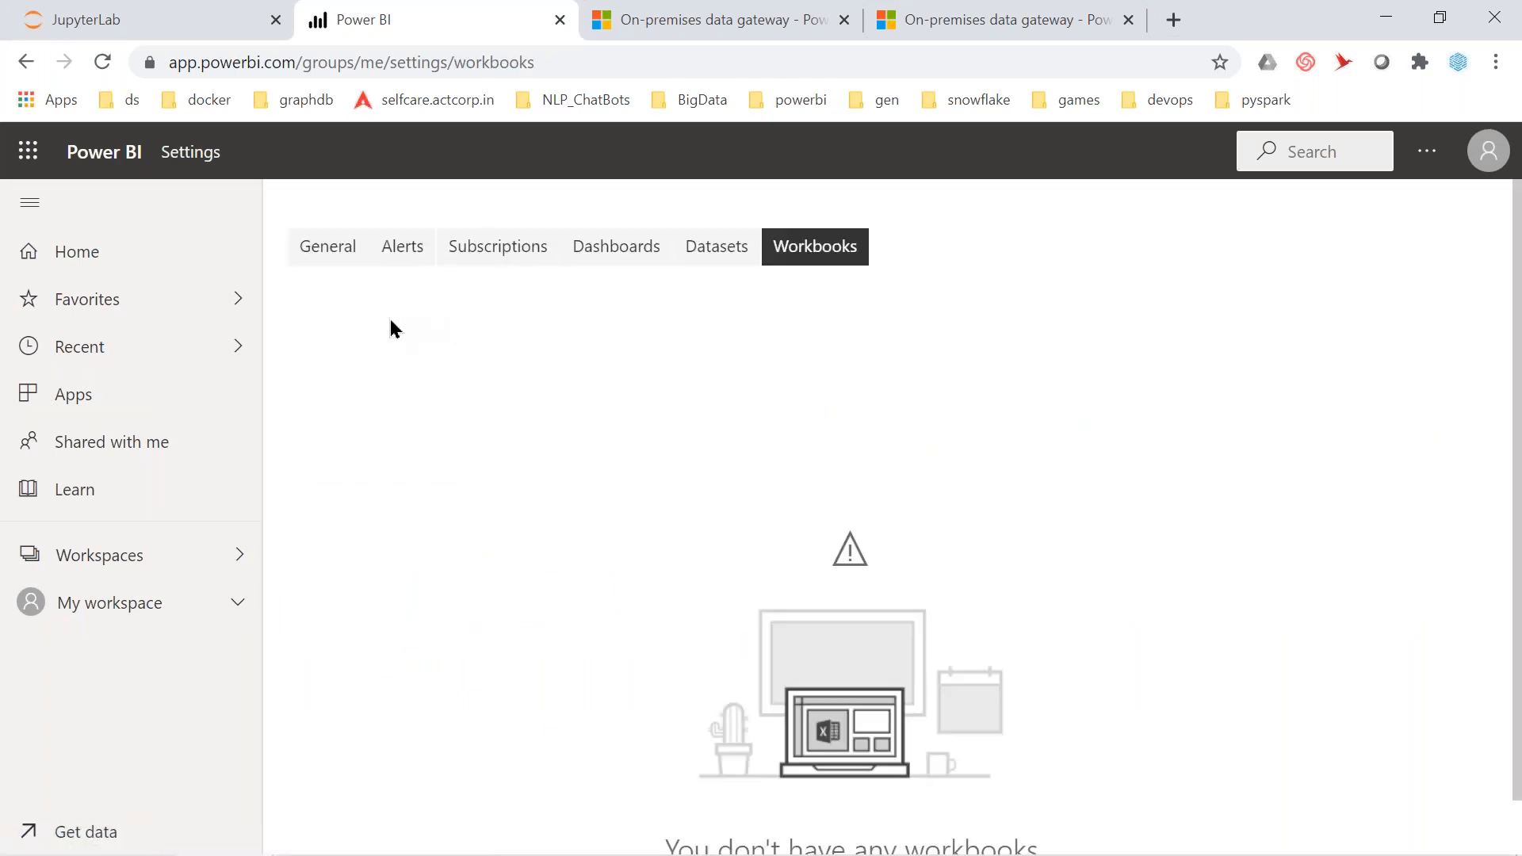
{"action": "left_click", "coordinate": [105, 605]}
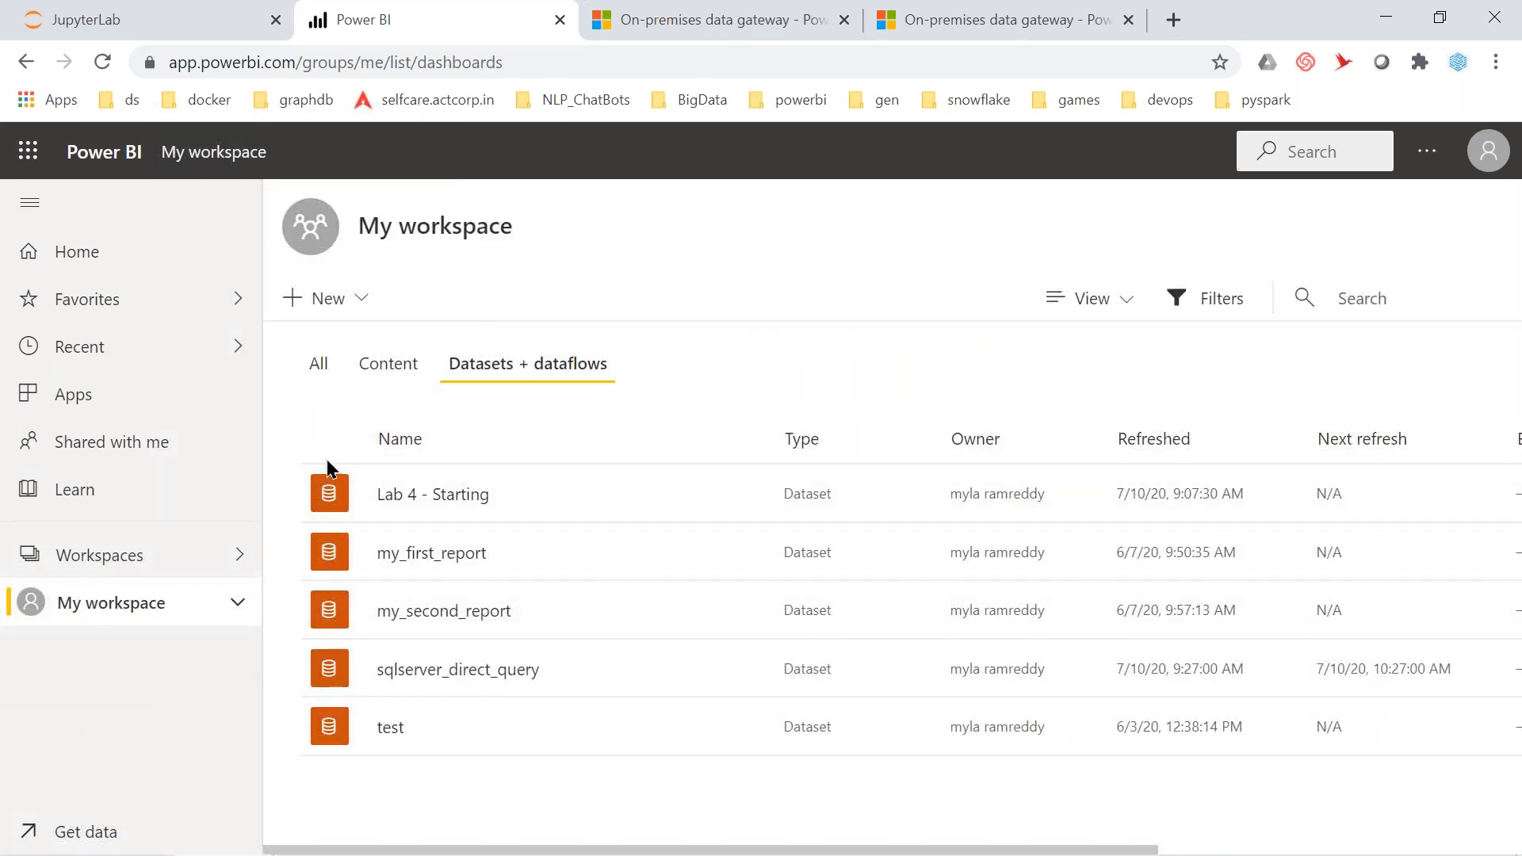
{"action": "left_click", "coordinate": [387, 366]}
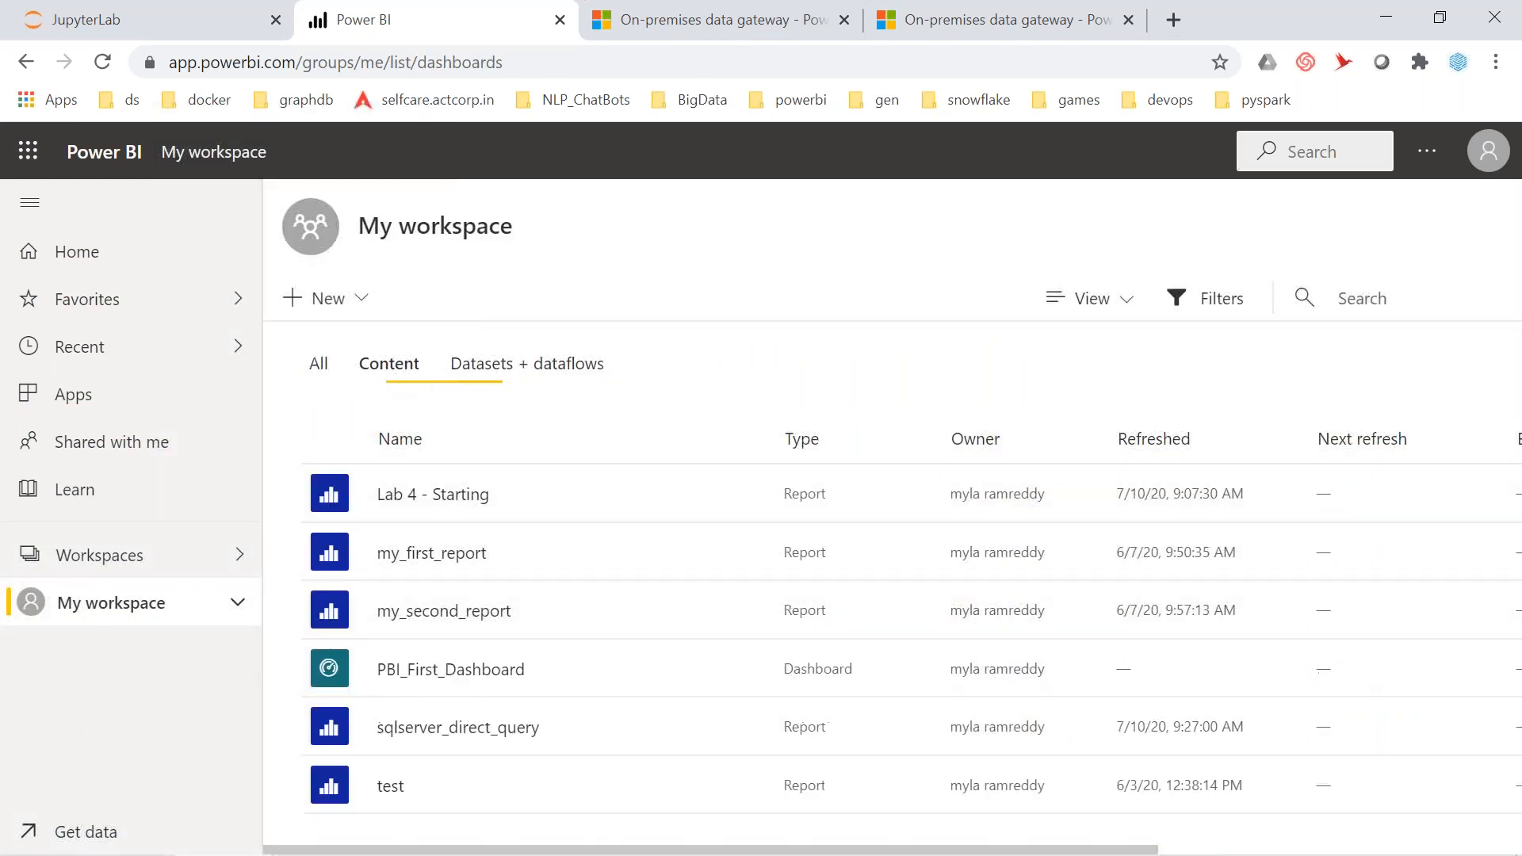
Open Lab 4 - Starting and close the Data source unreachable warning to see YTD Sales and Units
{"action": "left_click", "coordinate": [454, 508]}
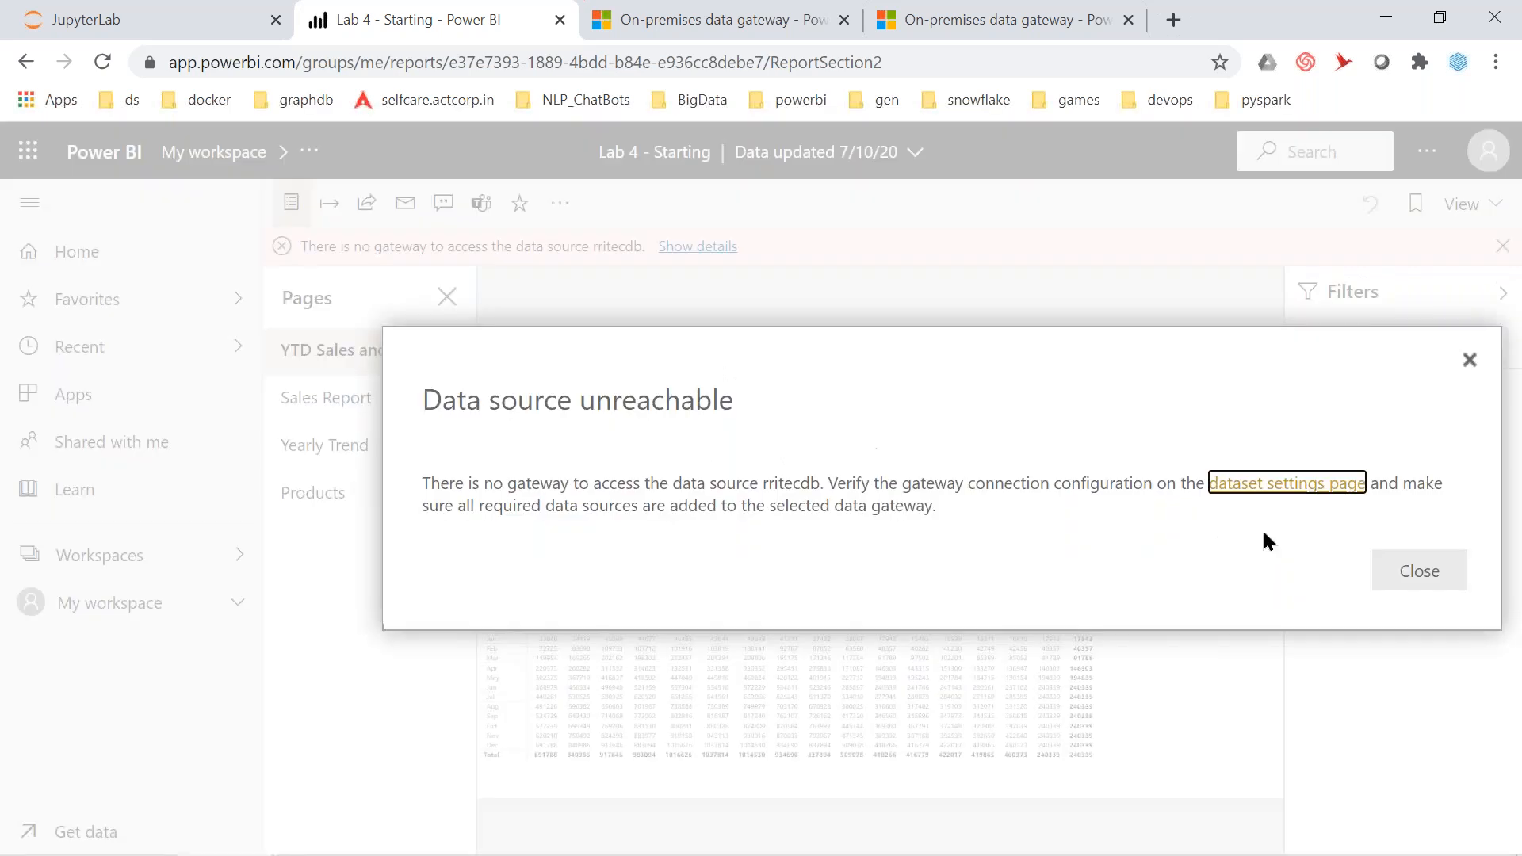
{"action": "left_click", "coordinate": [1400, 571]}
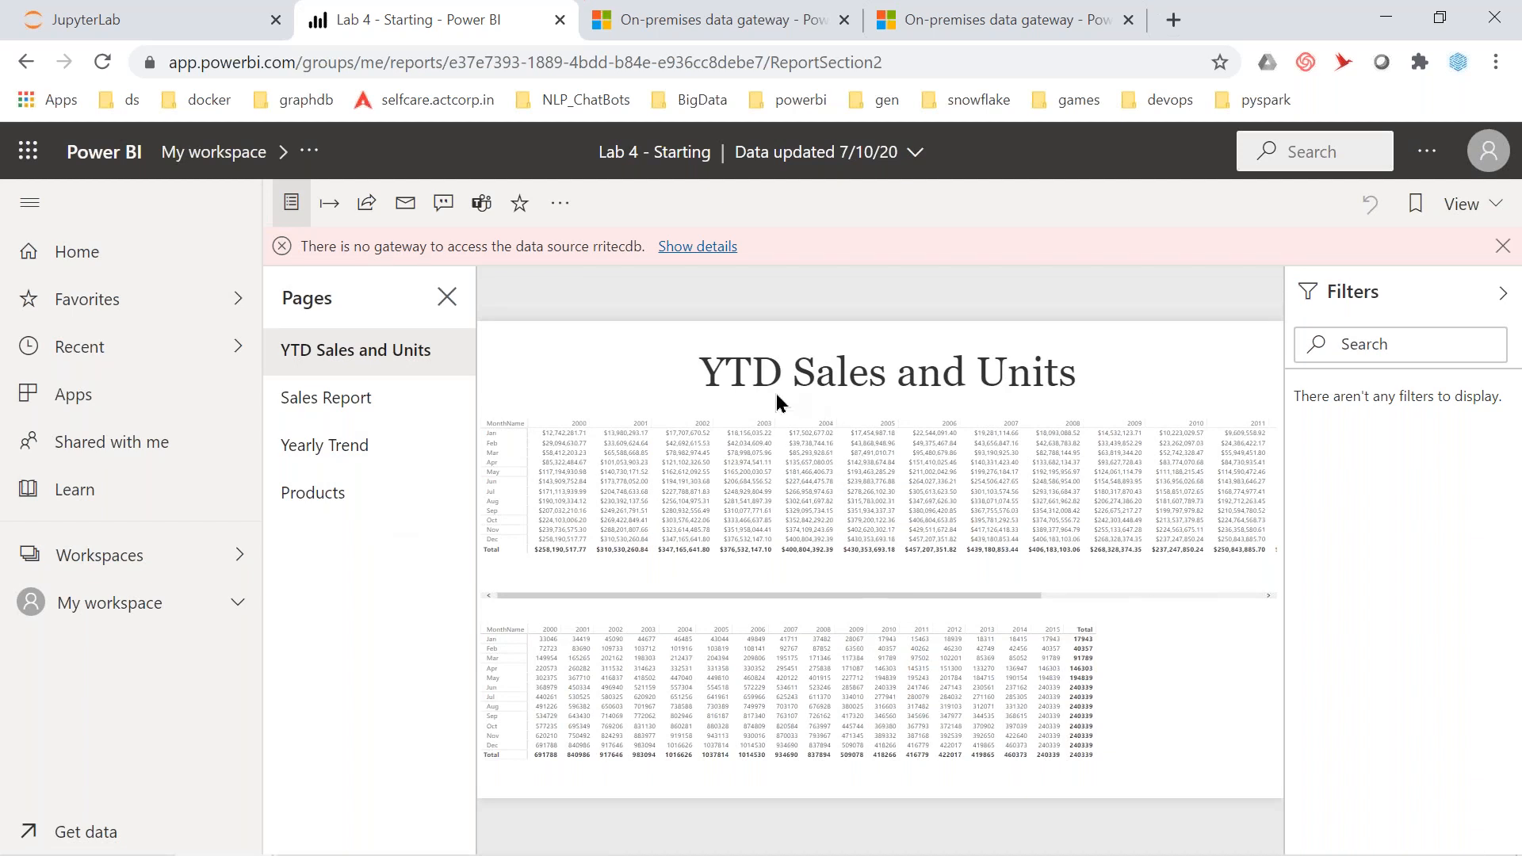
{"action": "mouse_move", "coordinate": [776, 510]}
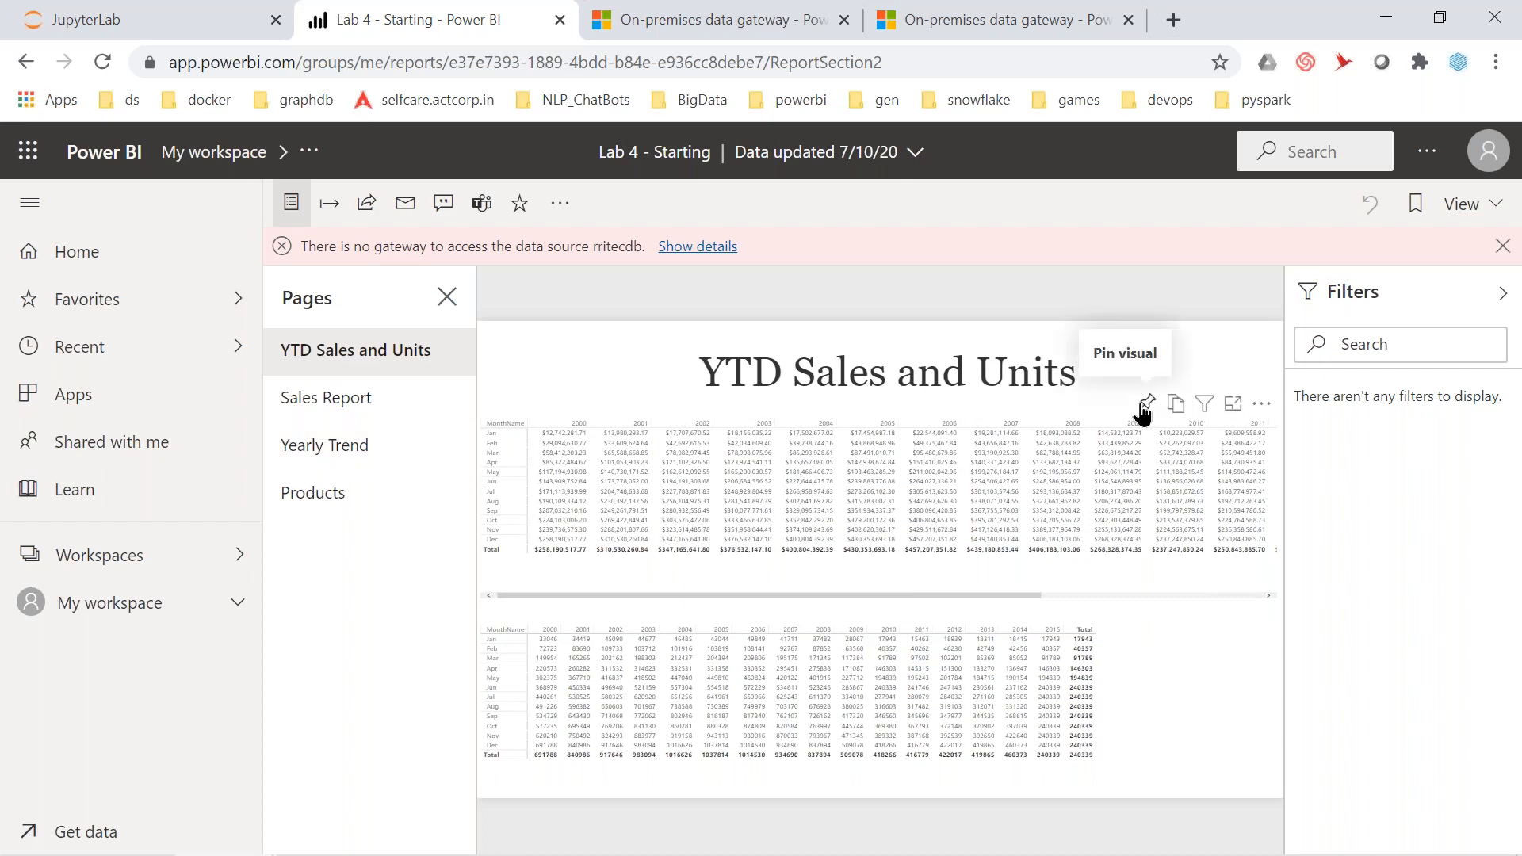
Pin the YTD Sales table to a newly created dashboard called PBI_Second_dashboard
{"action": "left_click", "coordinate": [1146, 404]}
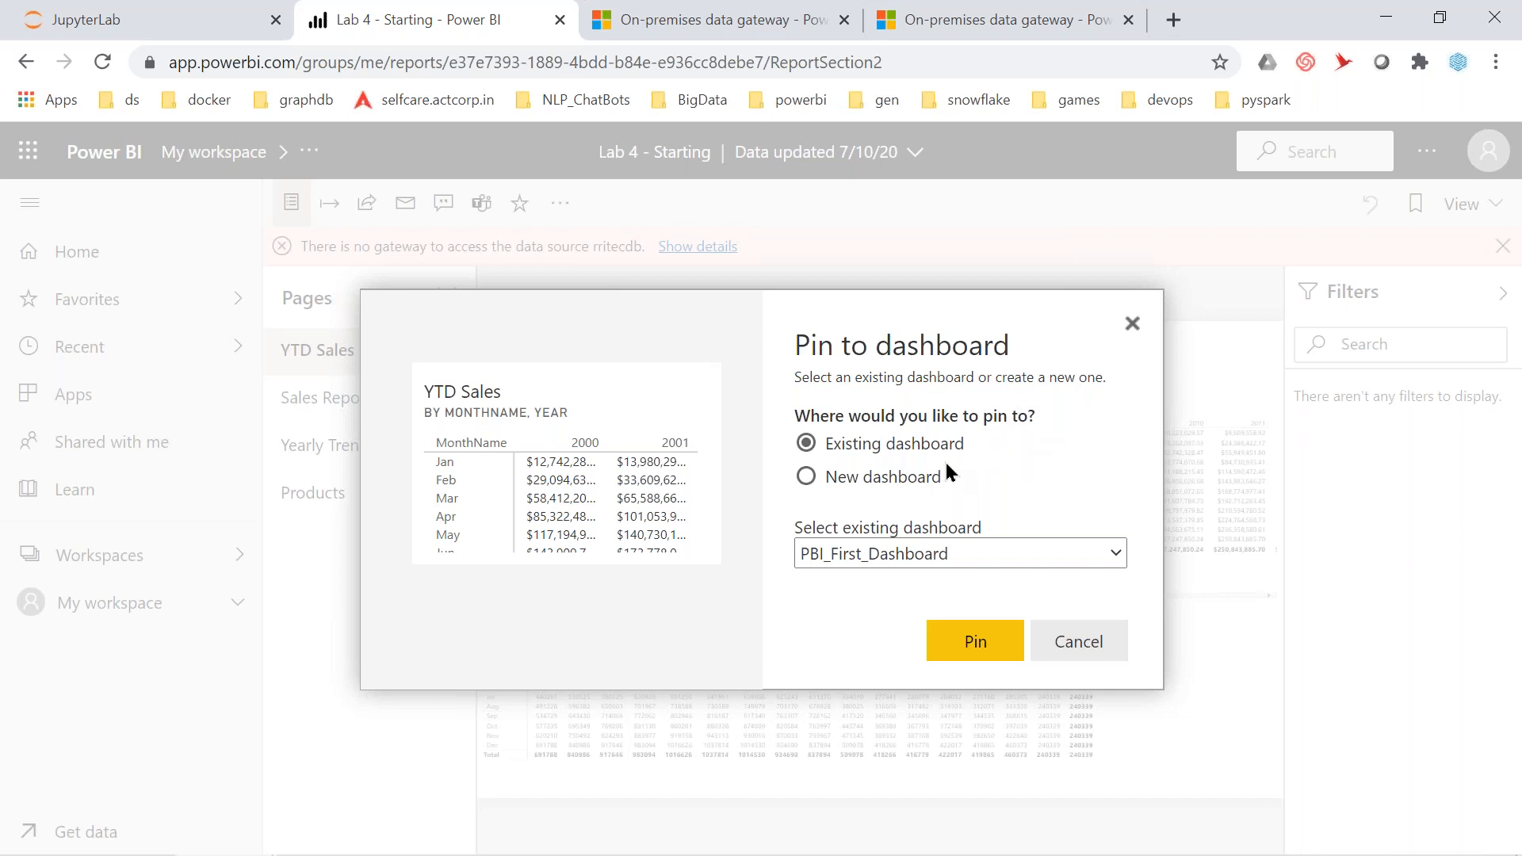
{"action": "left_click", "coordinate": [930, 553]}
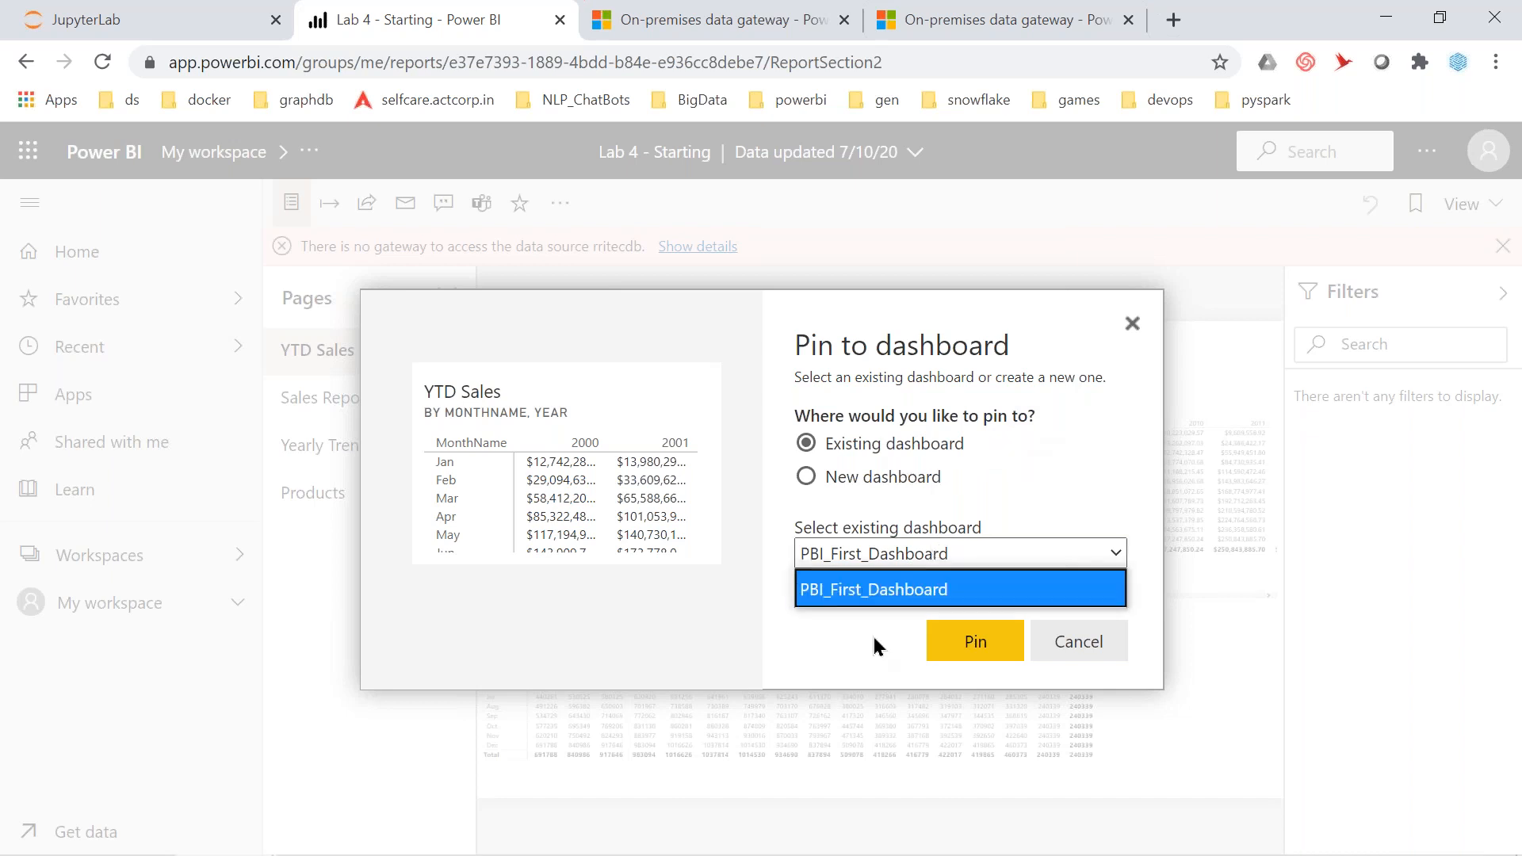
{"action": "left_click", "coordinate": [978, 492]}
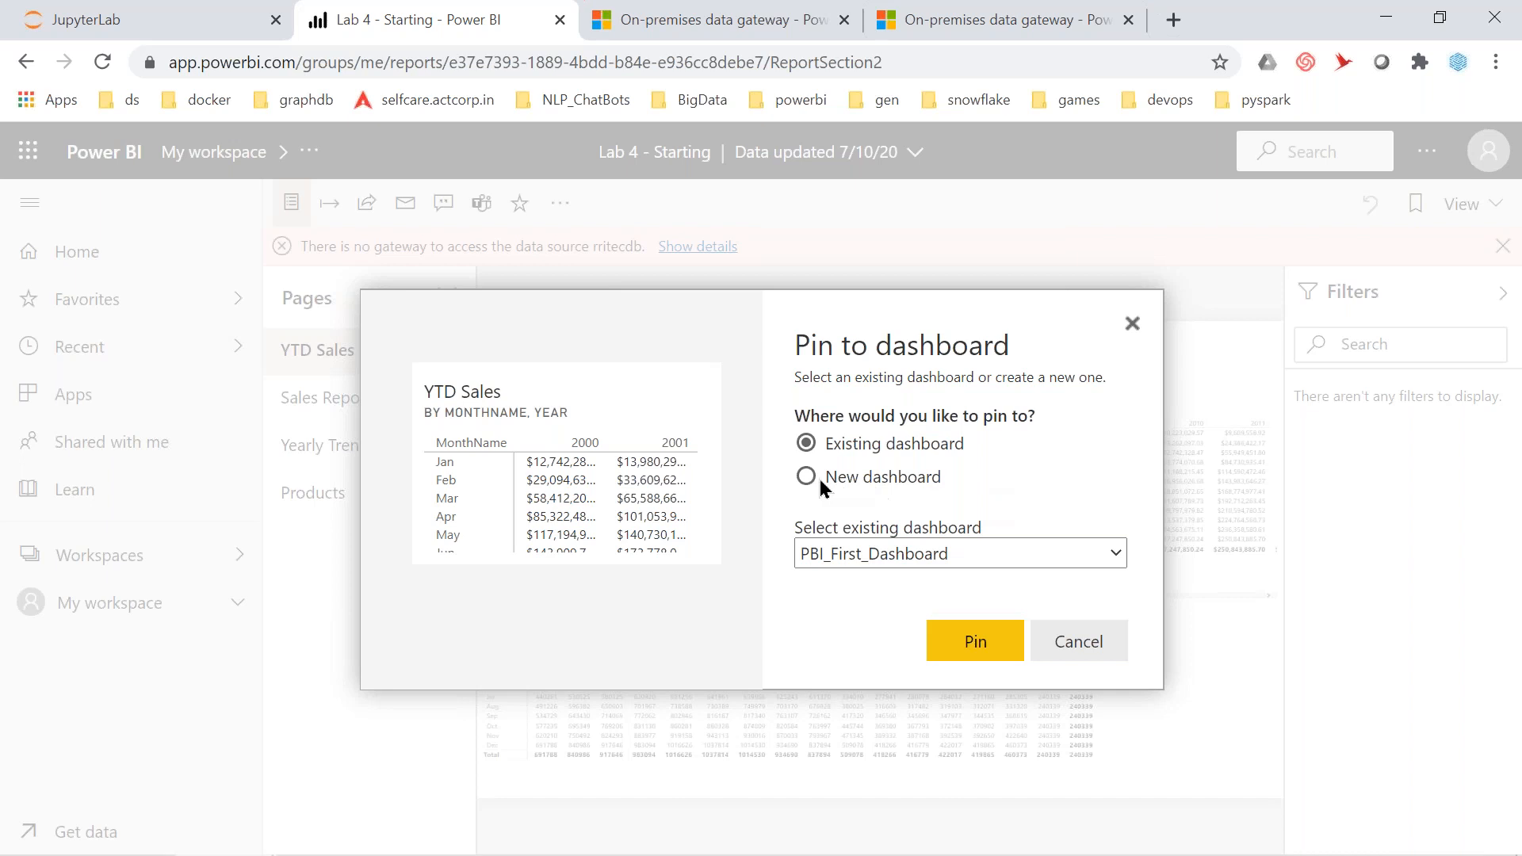
{"action": "left_click", "coordinate": [807, 478]}
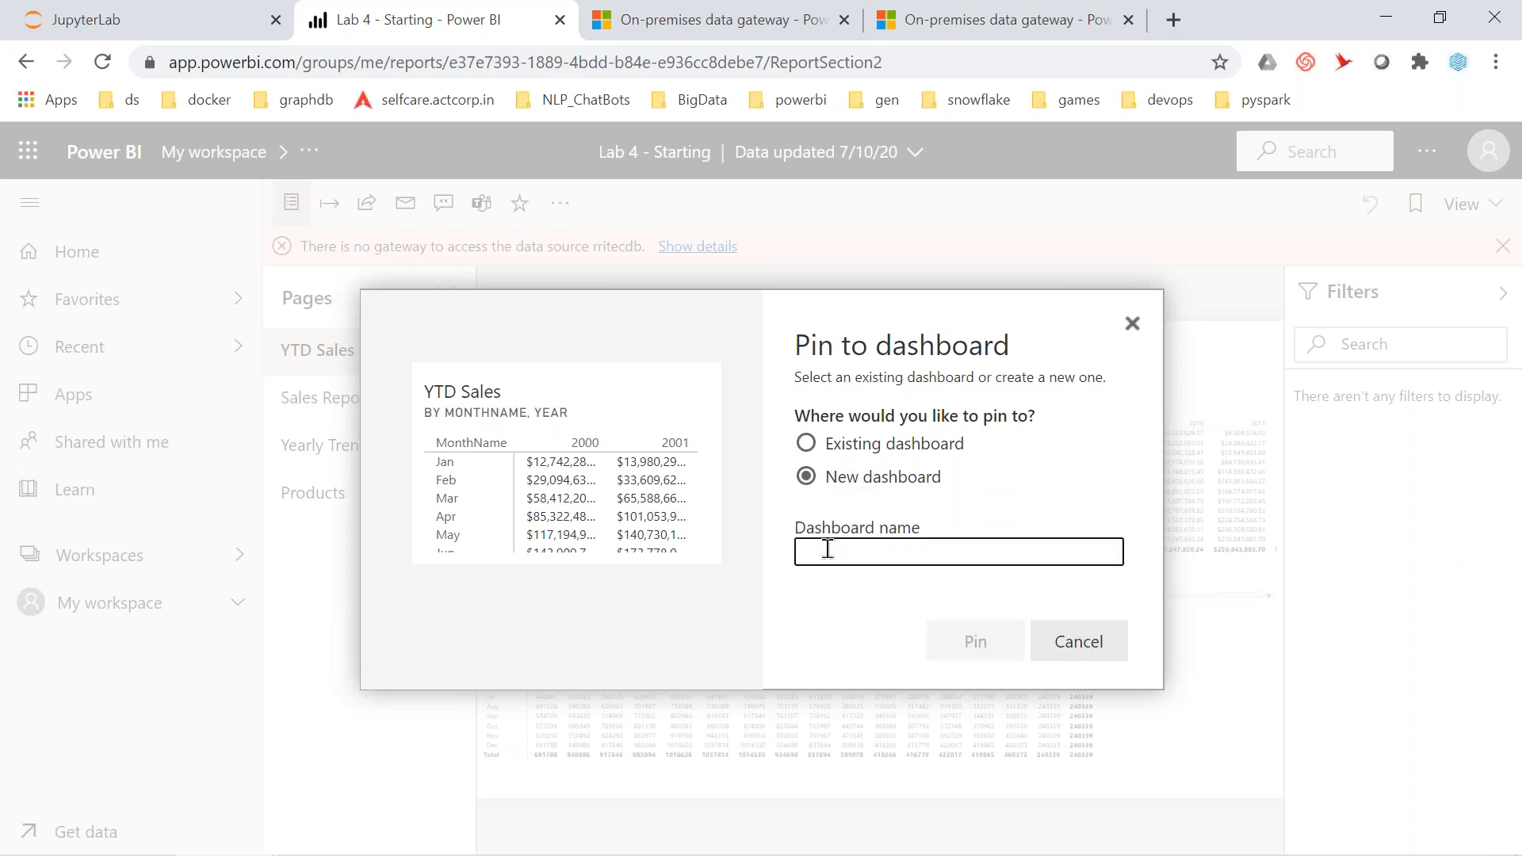
{"action": "type", "text": "PBI"}
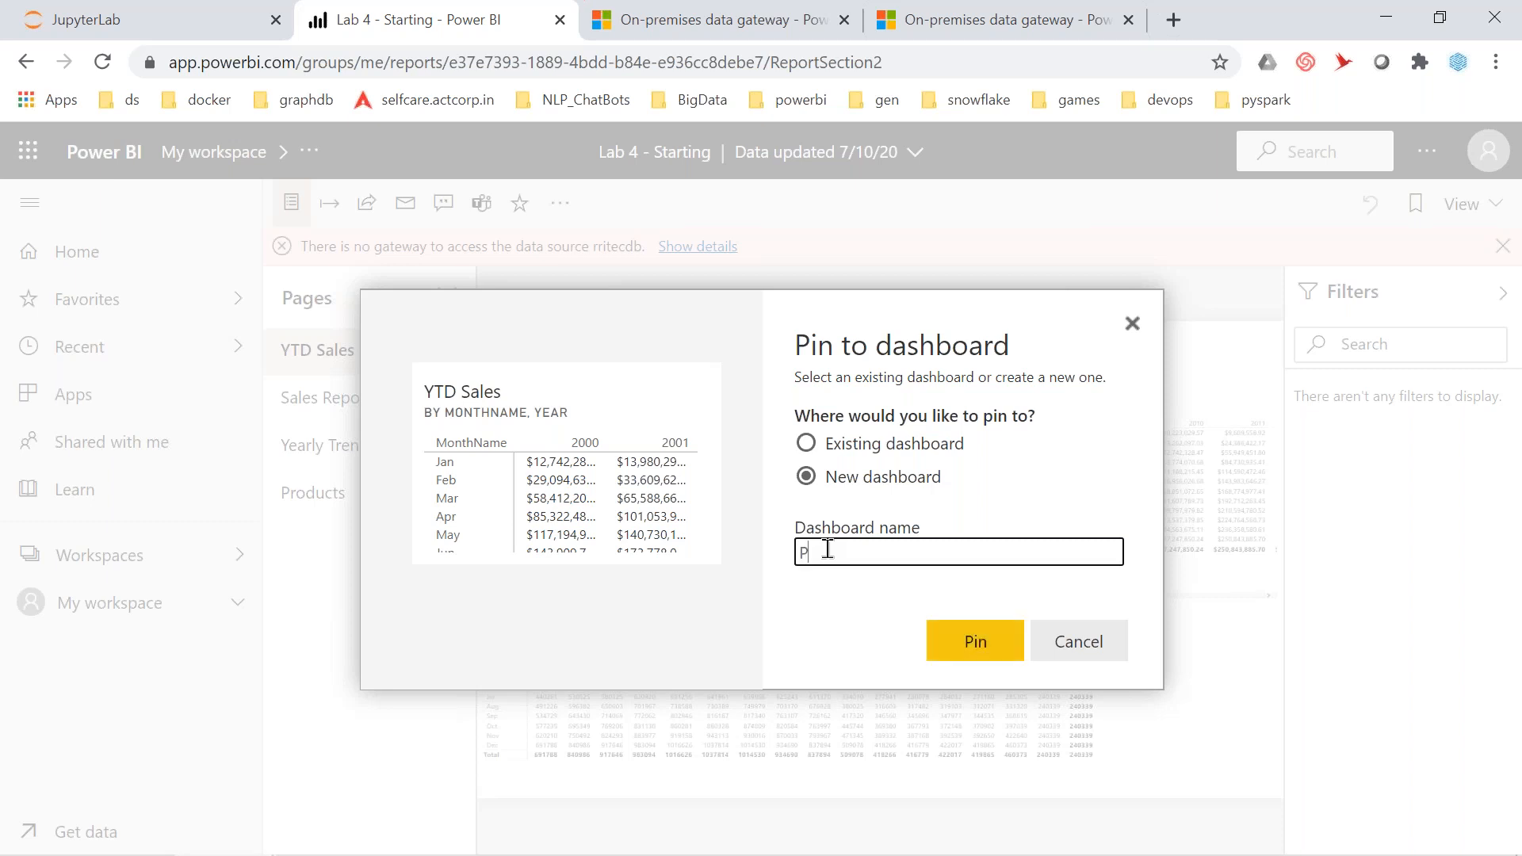
{"action": "type", "text": "_Second_dashboard"}
{"action": "left_click", "coordinate": [970, 657]}
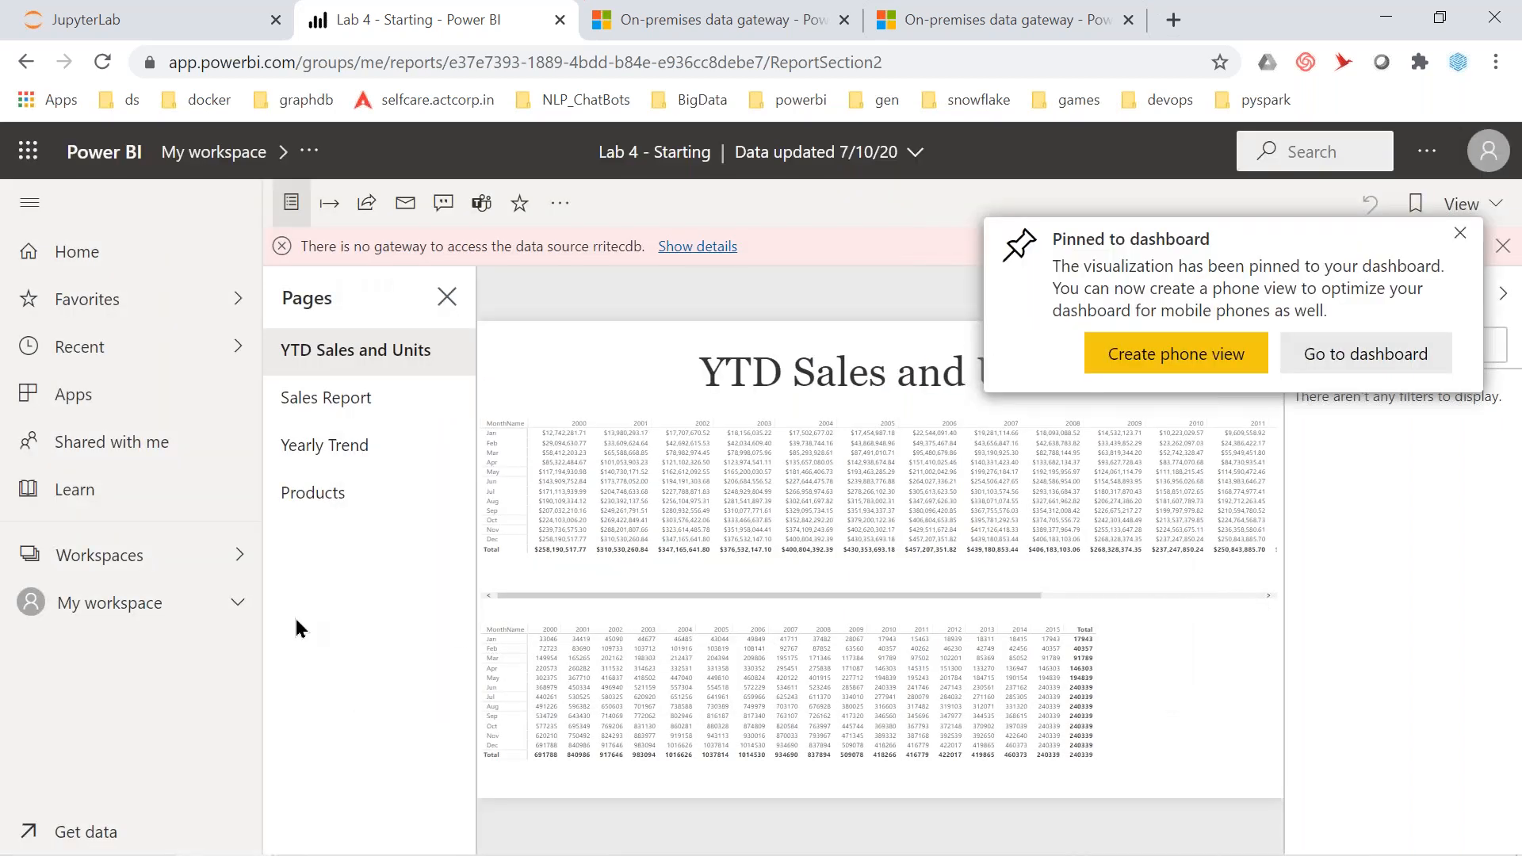
Open PBI_Second_dashboard from My workspace and dismiss the gateway error message
{"action": "left_click", "coordinate": [138, 615]}
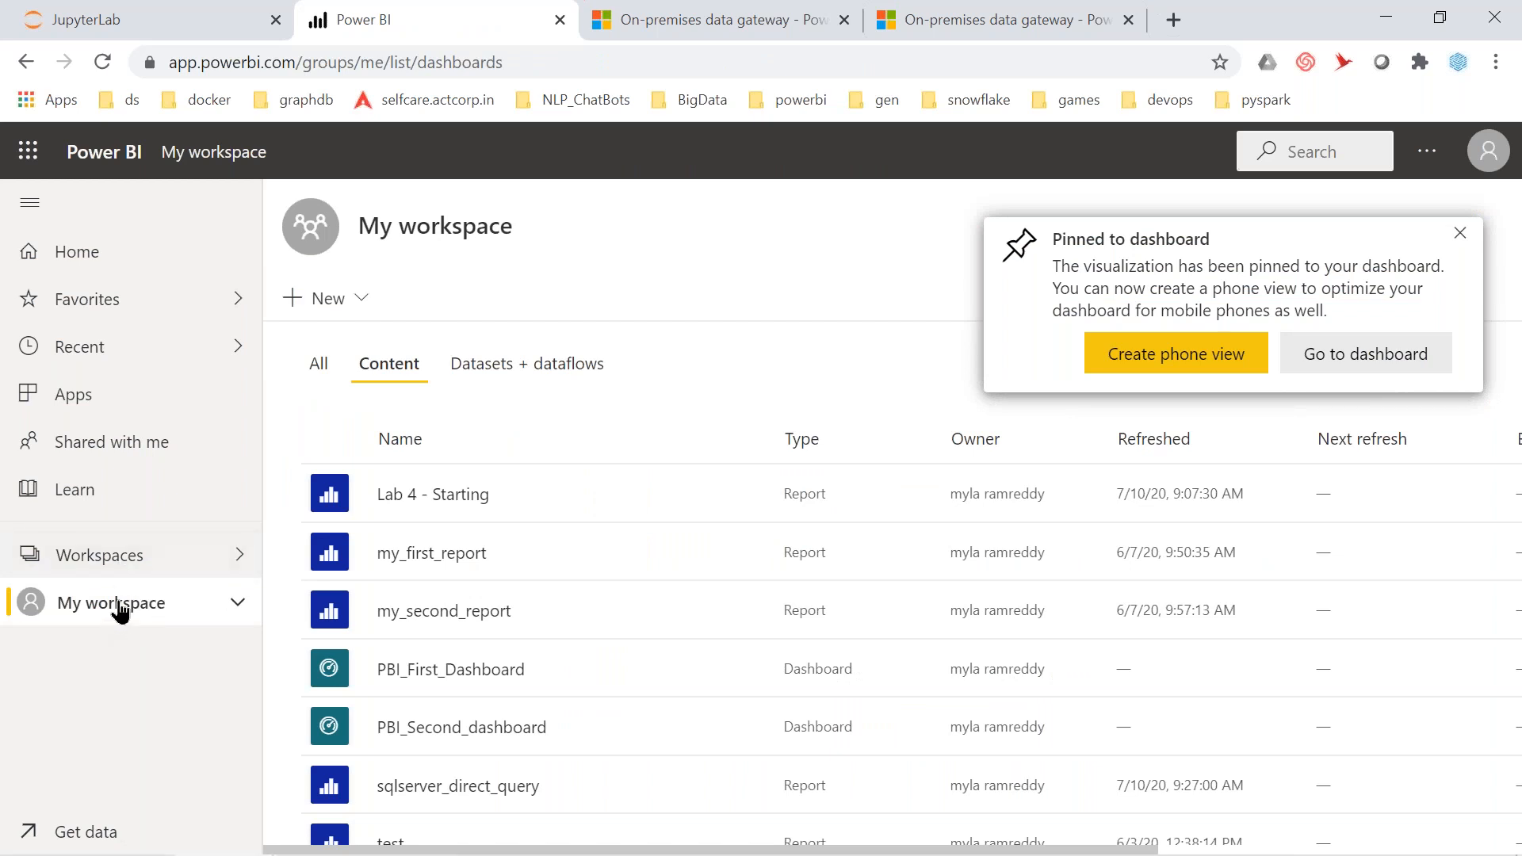
{"action": "left_click", "coordinate": [238, 608]}
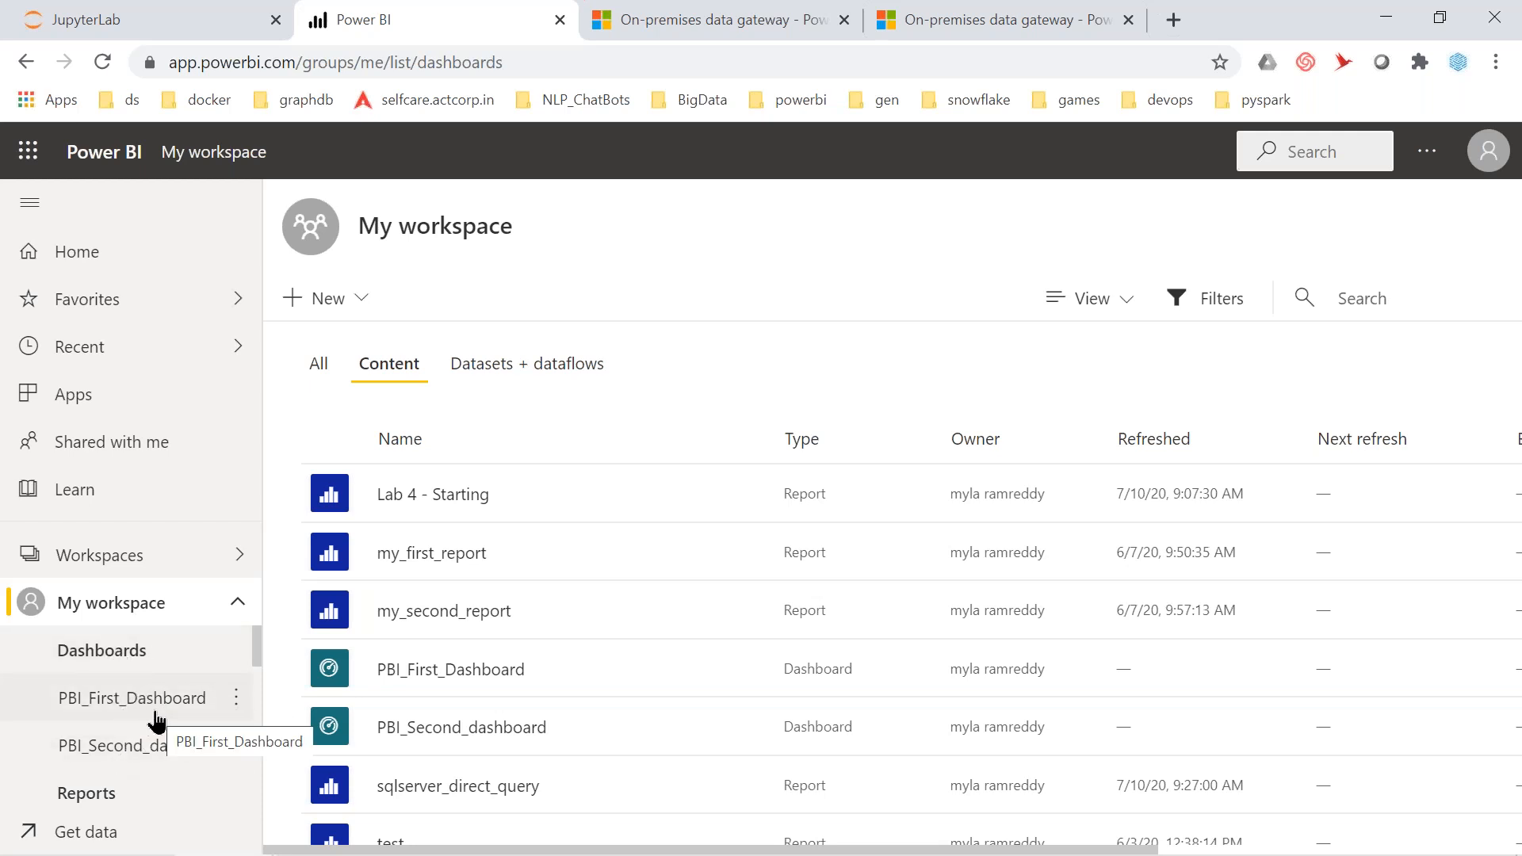
{"action": "left_click", "coordinate": [157, 753]}
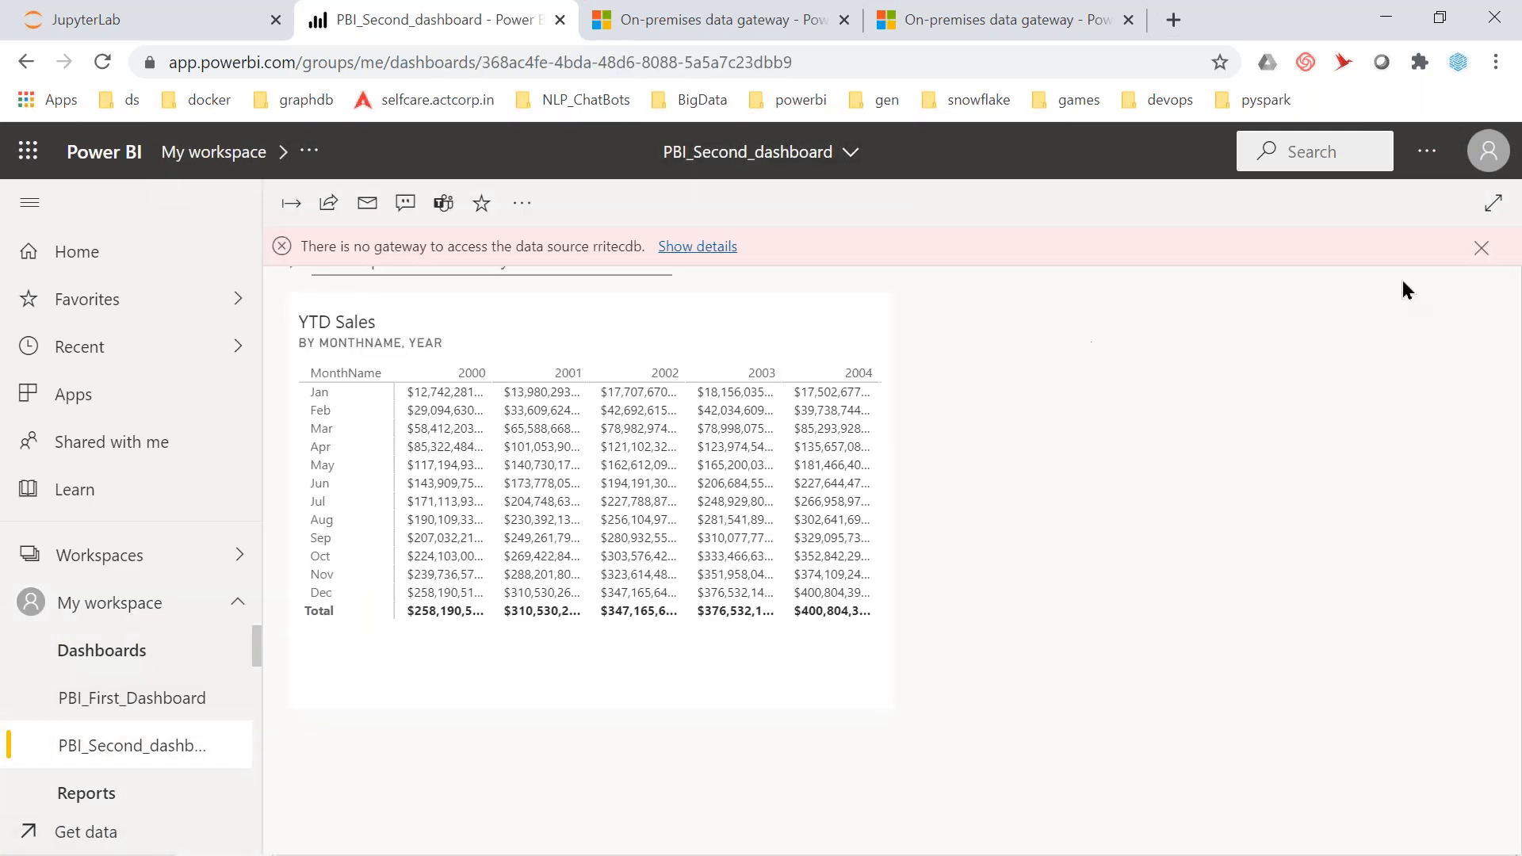
{"action": "left_click", "coordinate": [1482, 248]}
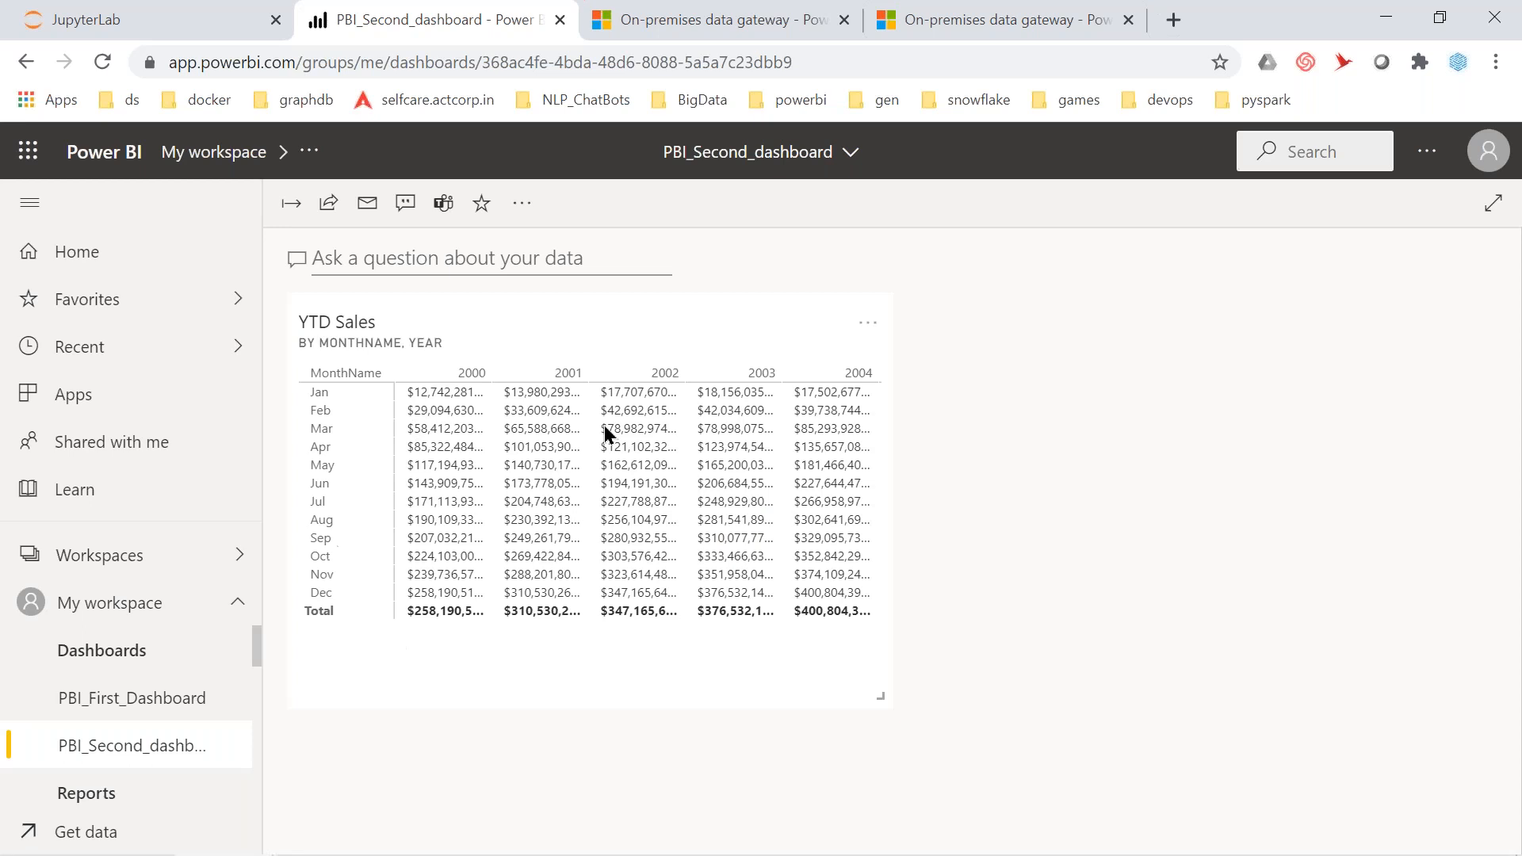
{"action": "left_click", "coordinate": [521, 204]}
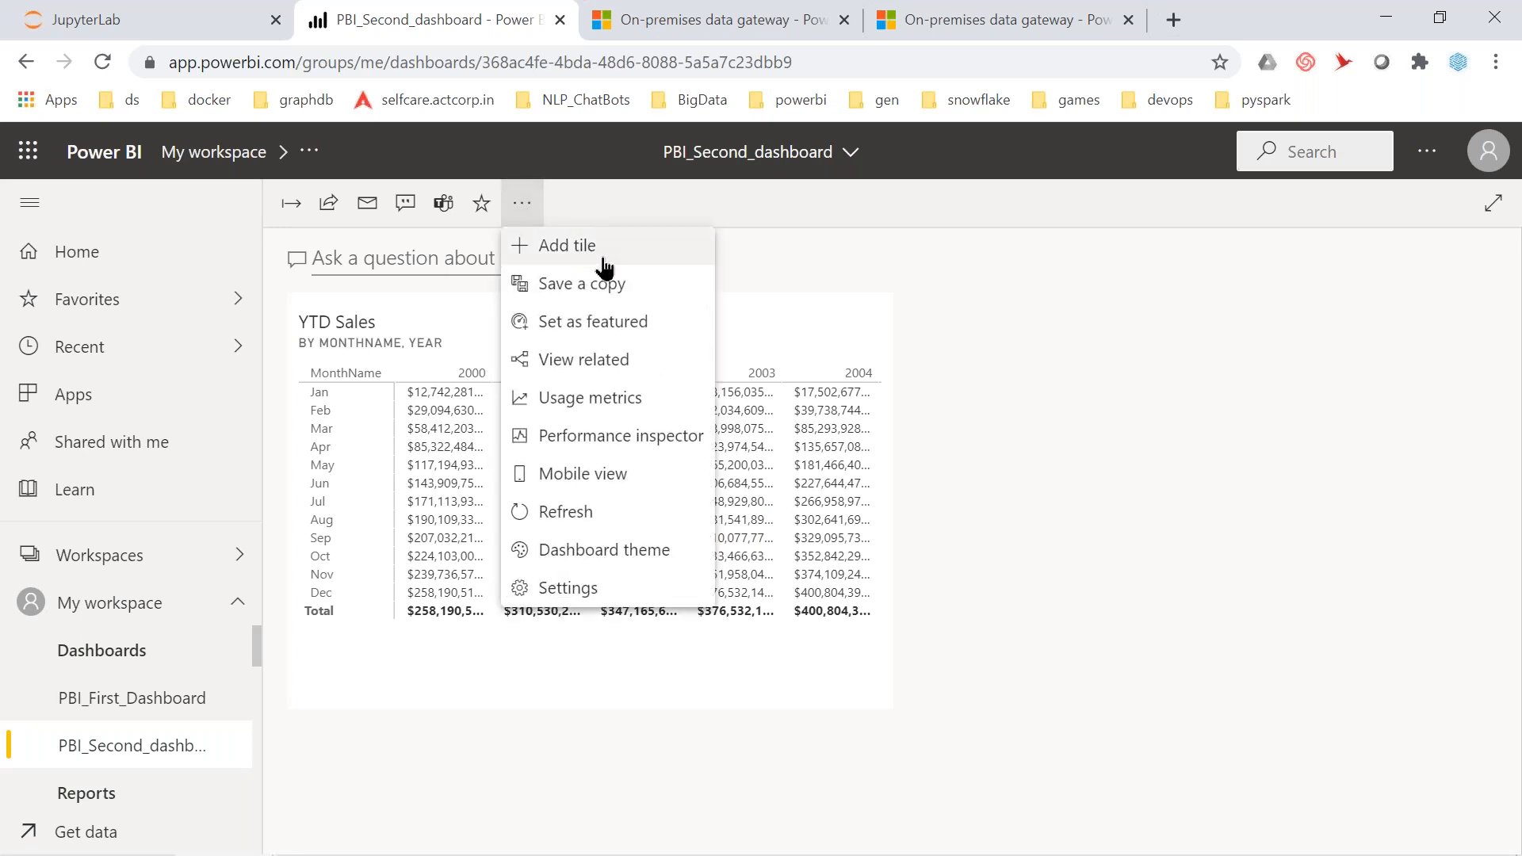
{"action": "left_click", "coordinate": [993, 405]}
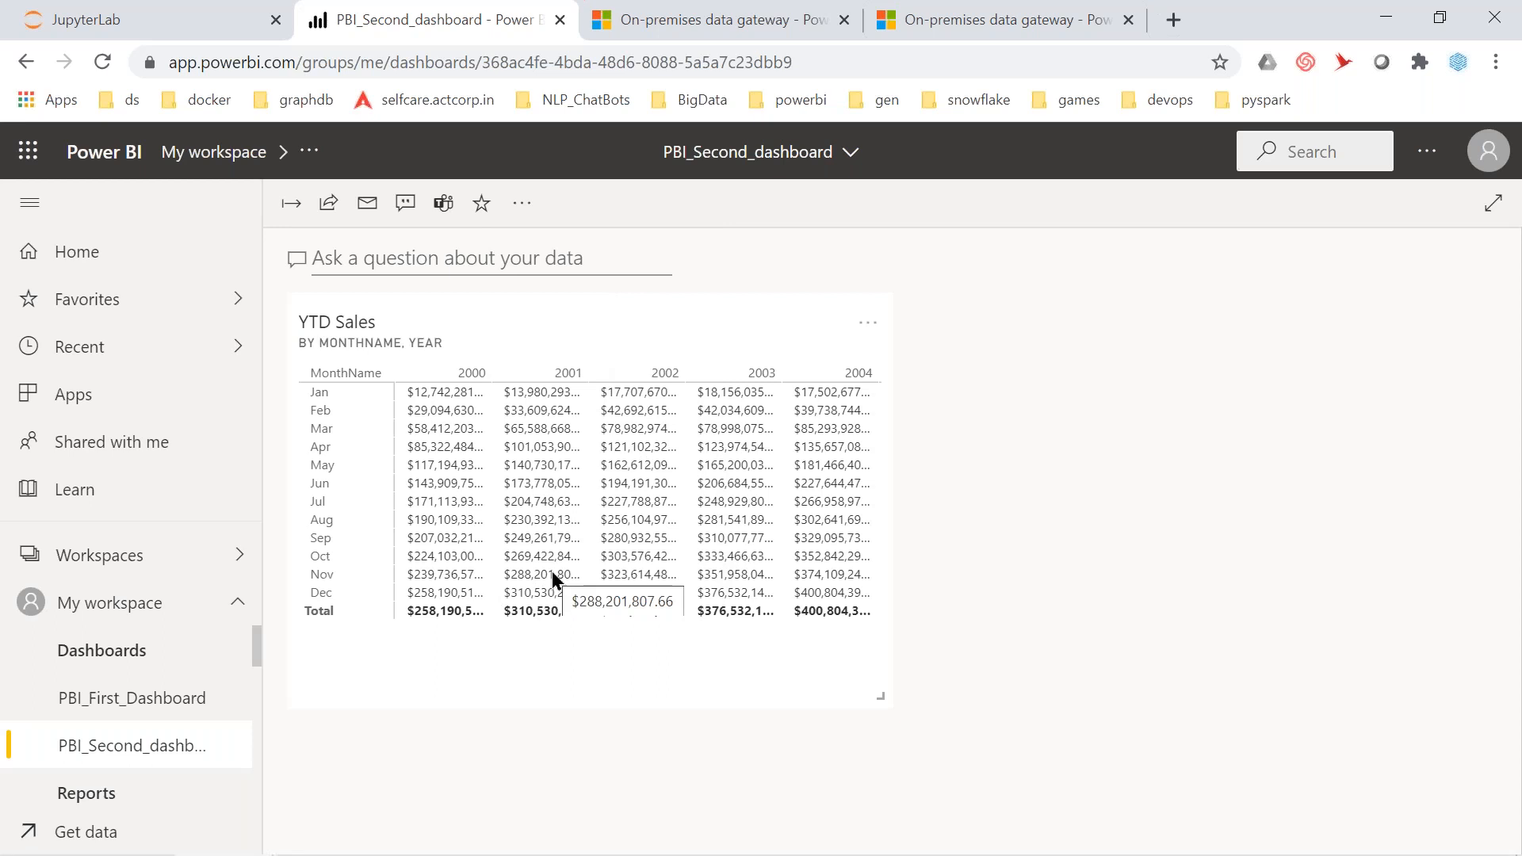
Open the Lab 4 - Starting report from the navigation pane
{"action": "scroll", "coordinate": [119, 745], "scroll_direction": "down", "scroll_amount": 3}
{"action": "scroll", "coordinate": [119, 750], "scroll_direction": "down", "scroll_amount": 2}
{"action": "scroll", "coordinate": [119, 750], "scroll_direction": "up", "scroll_amount": 4}
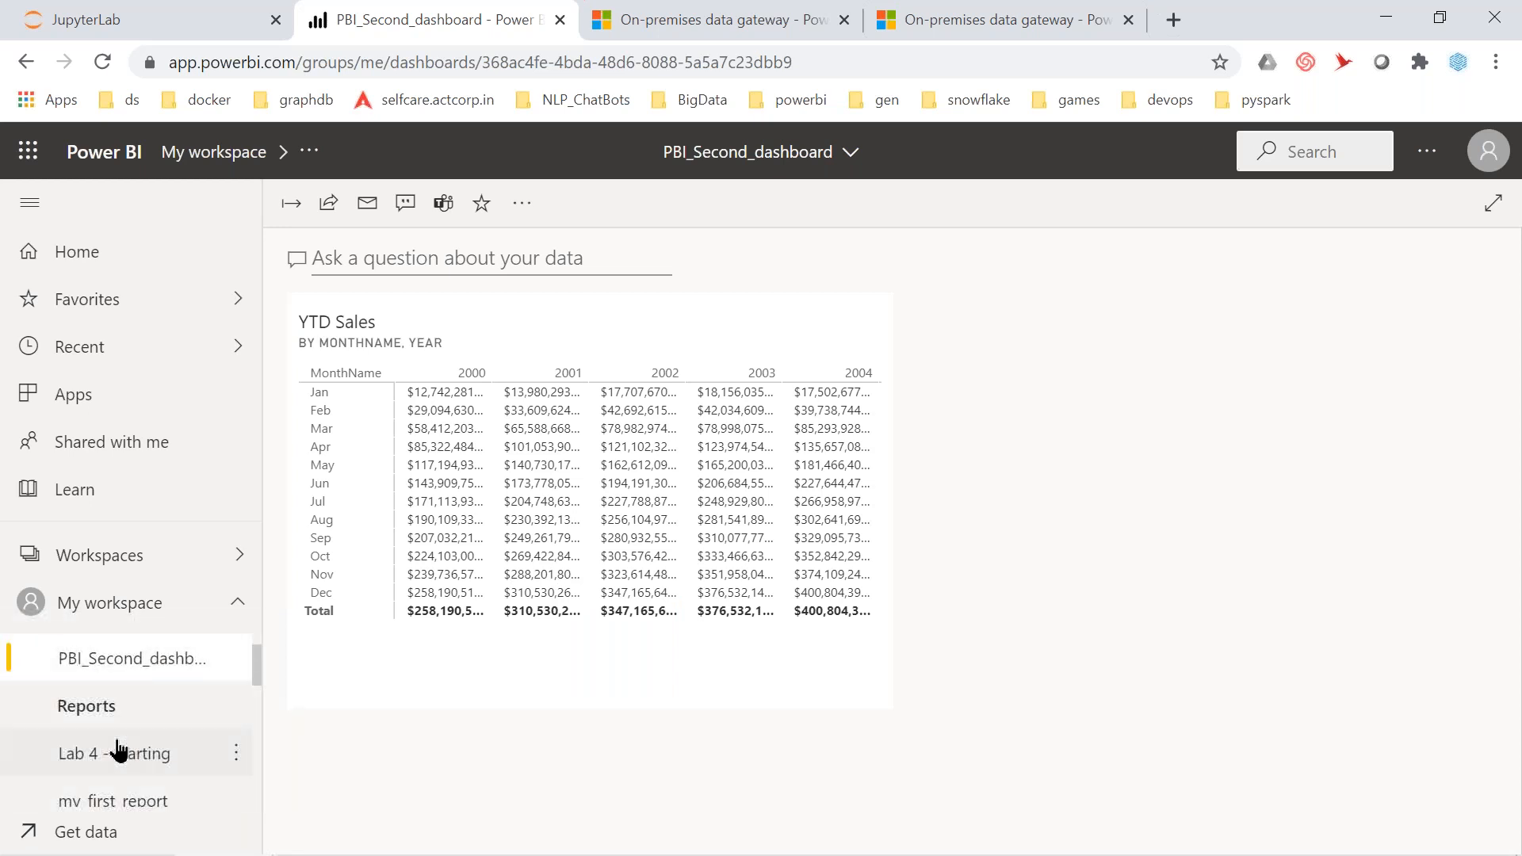
{"action": "left_click", "coordinate": [155, 769]}
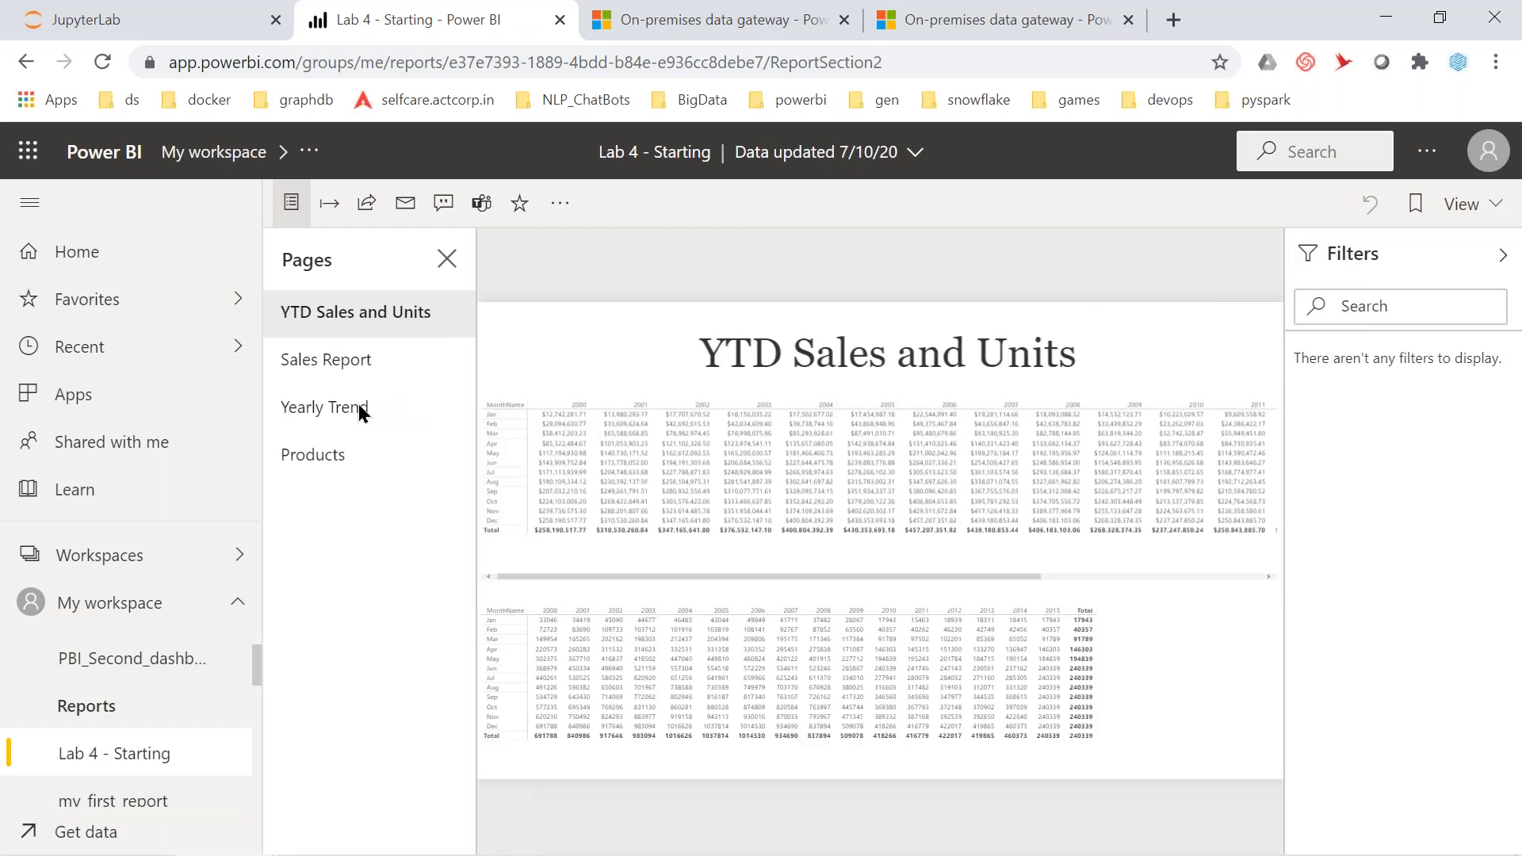
On the Yearly Trend page, pin the VanArsdel sales chart and Total Units Var waterfall to PBI_Second_dashboard
{"action": "left_click", "coordinate": [346, 414]}
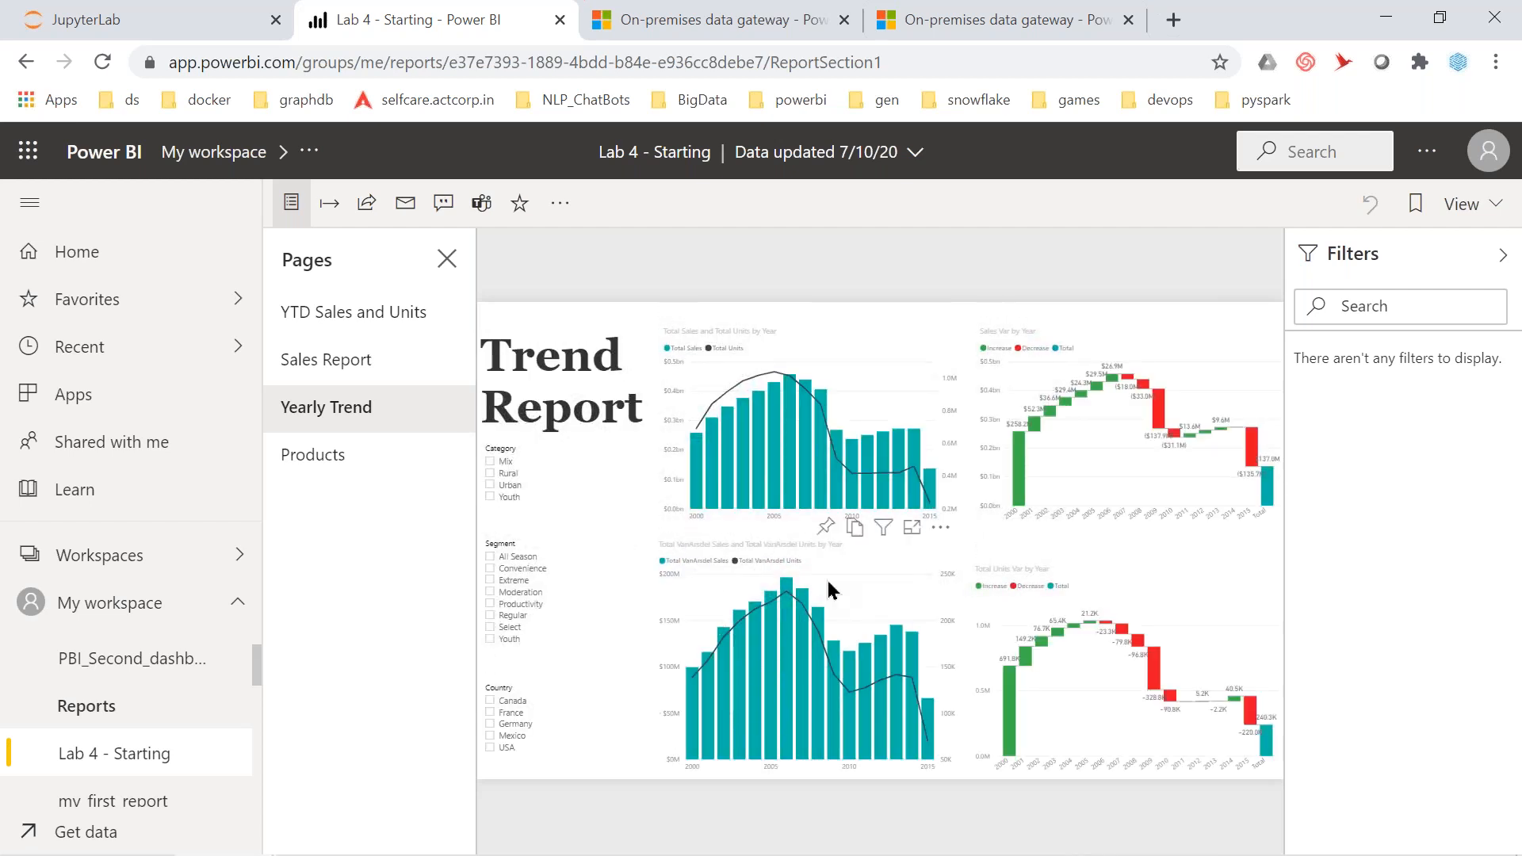
{"action": "left_click", "coordinate": [825, 527]}
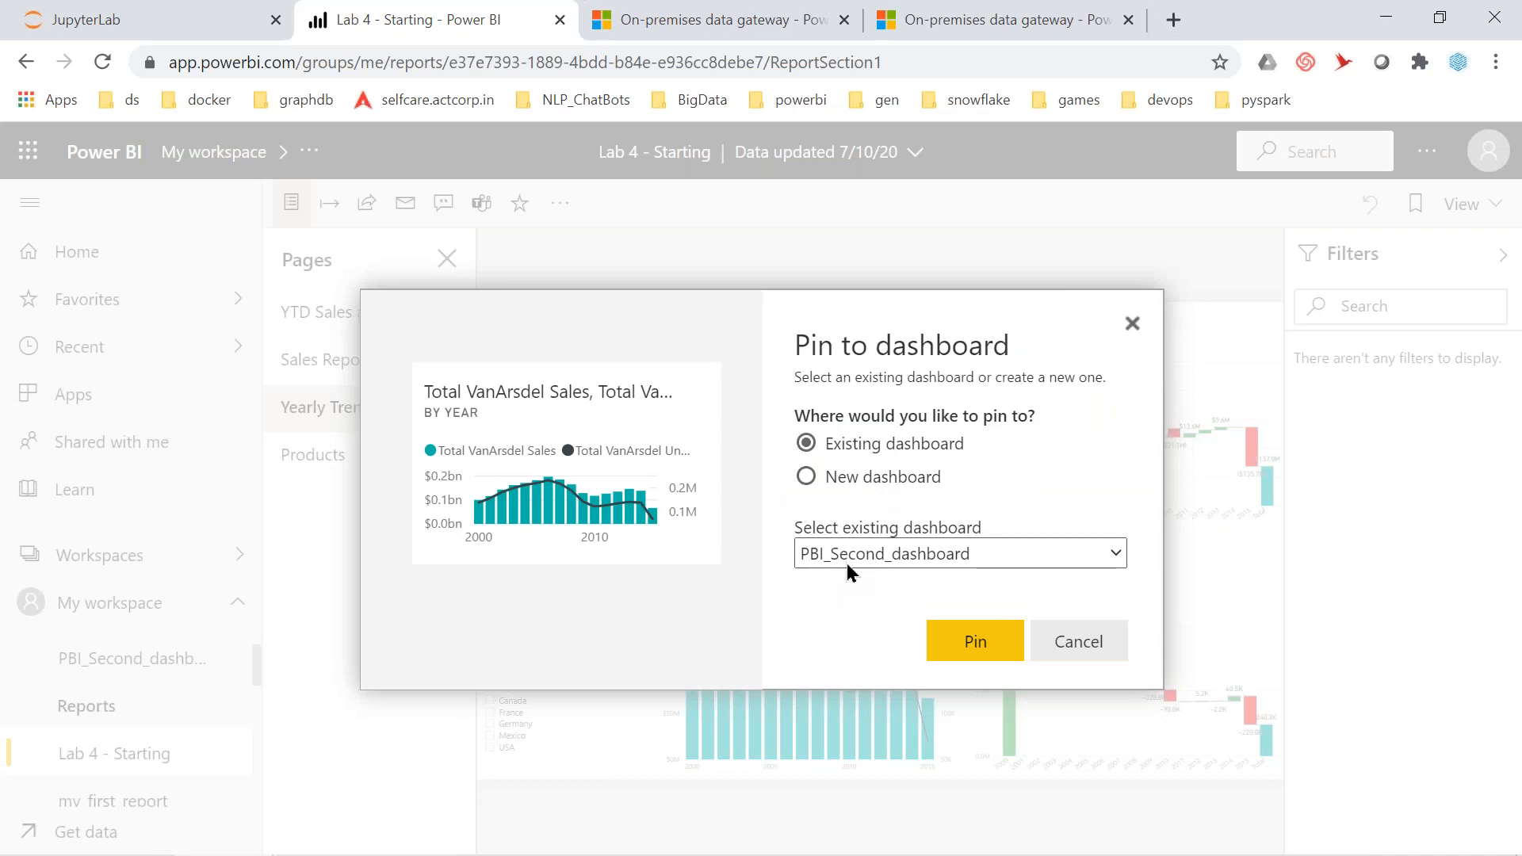
{"action": "left_click", "coordinate": [977, 644]}
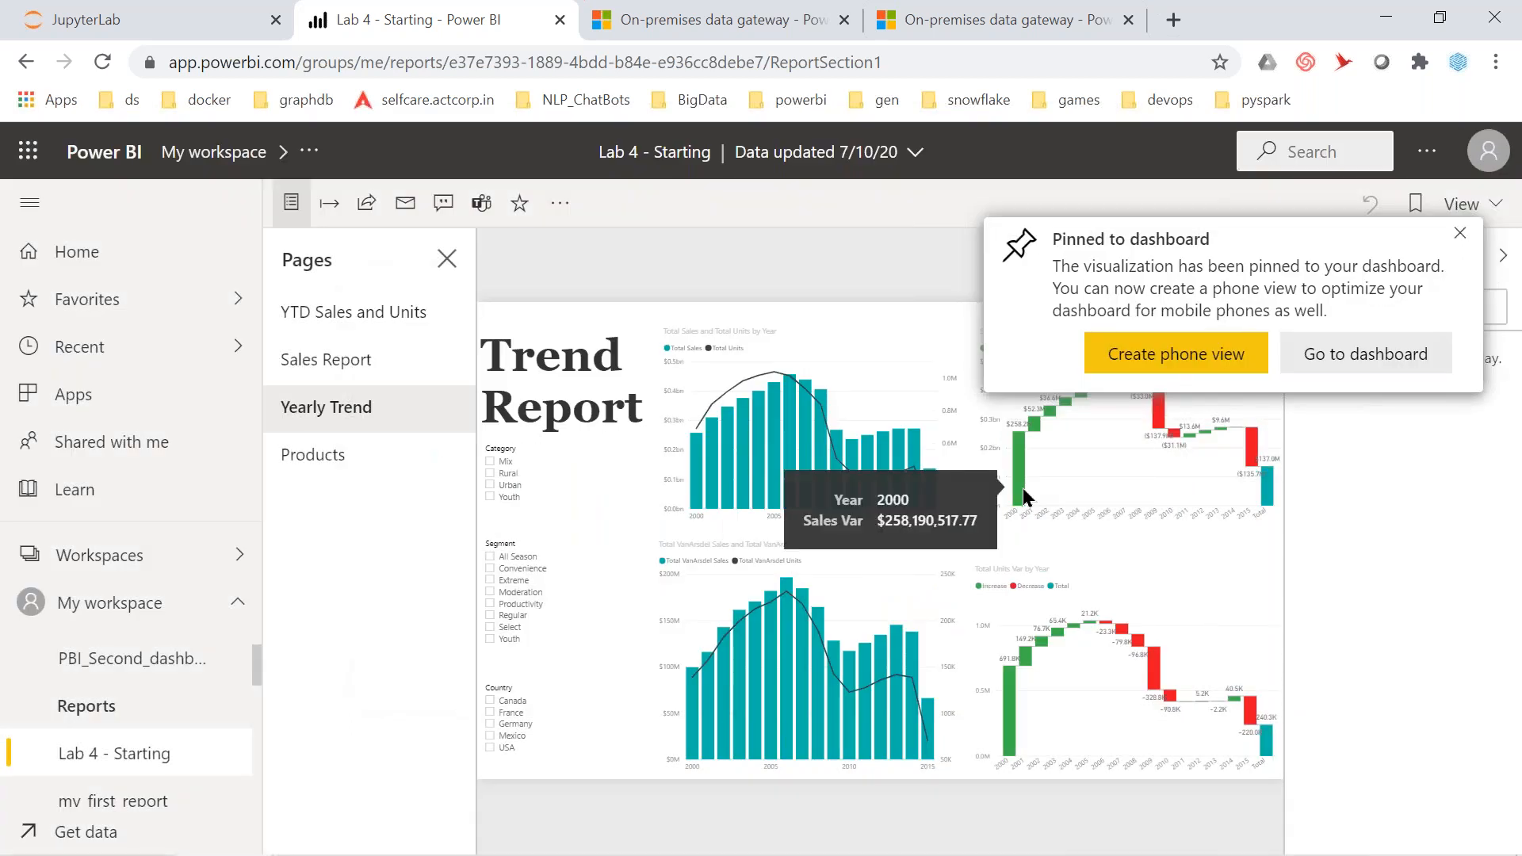
{"action": "mouse_move", "coordinate": [1186, 601]}
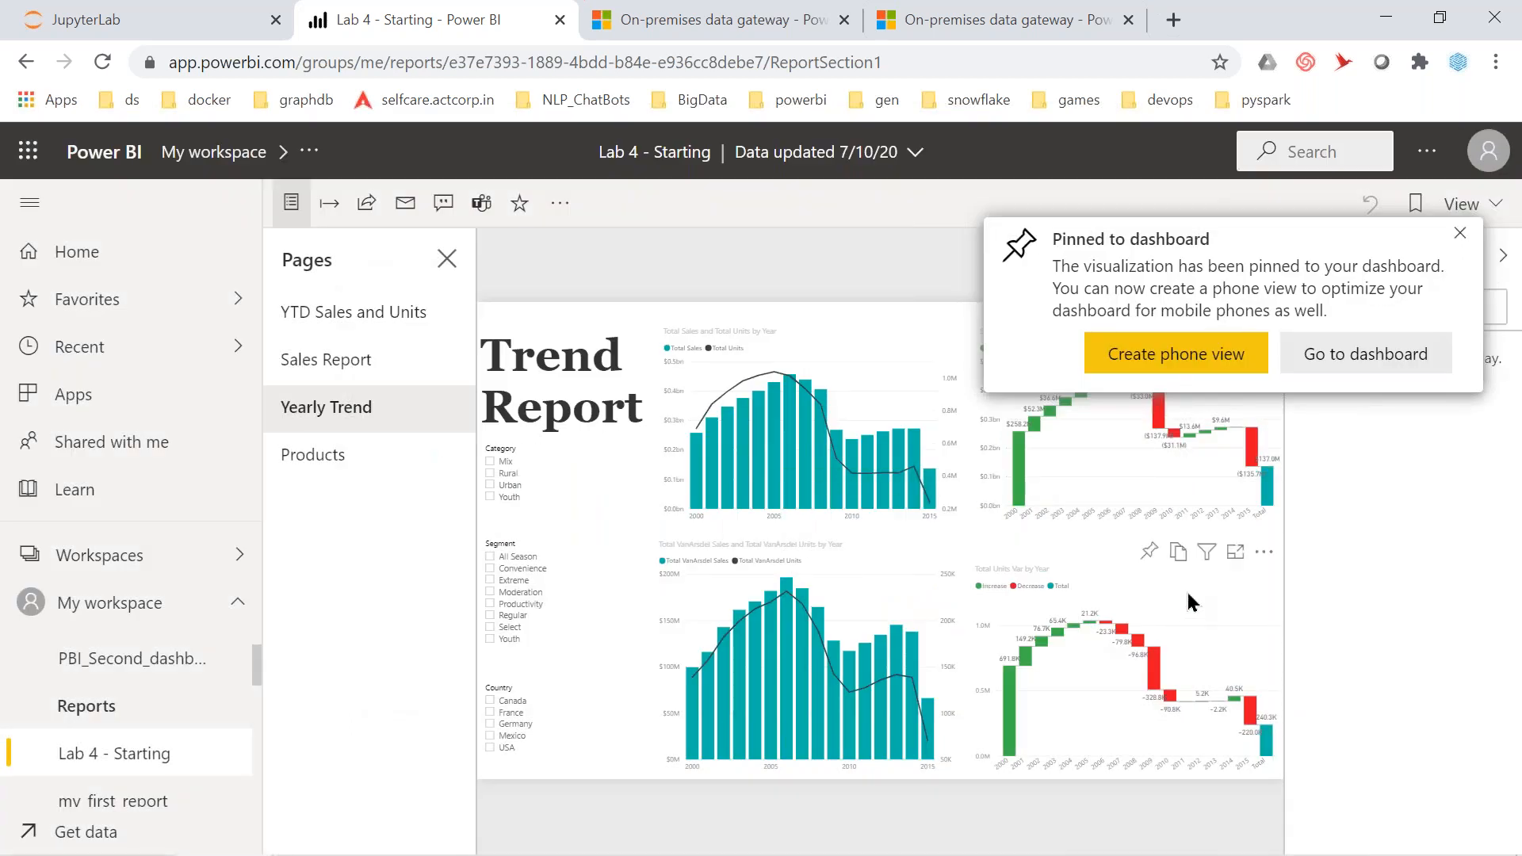
{"action": "left_click", "coordinate": [1148, 554]}
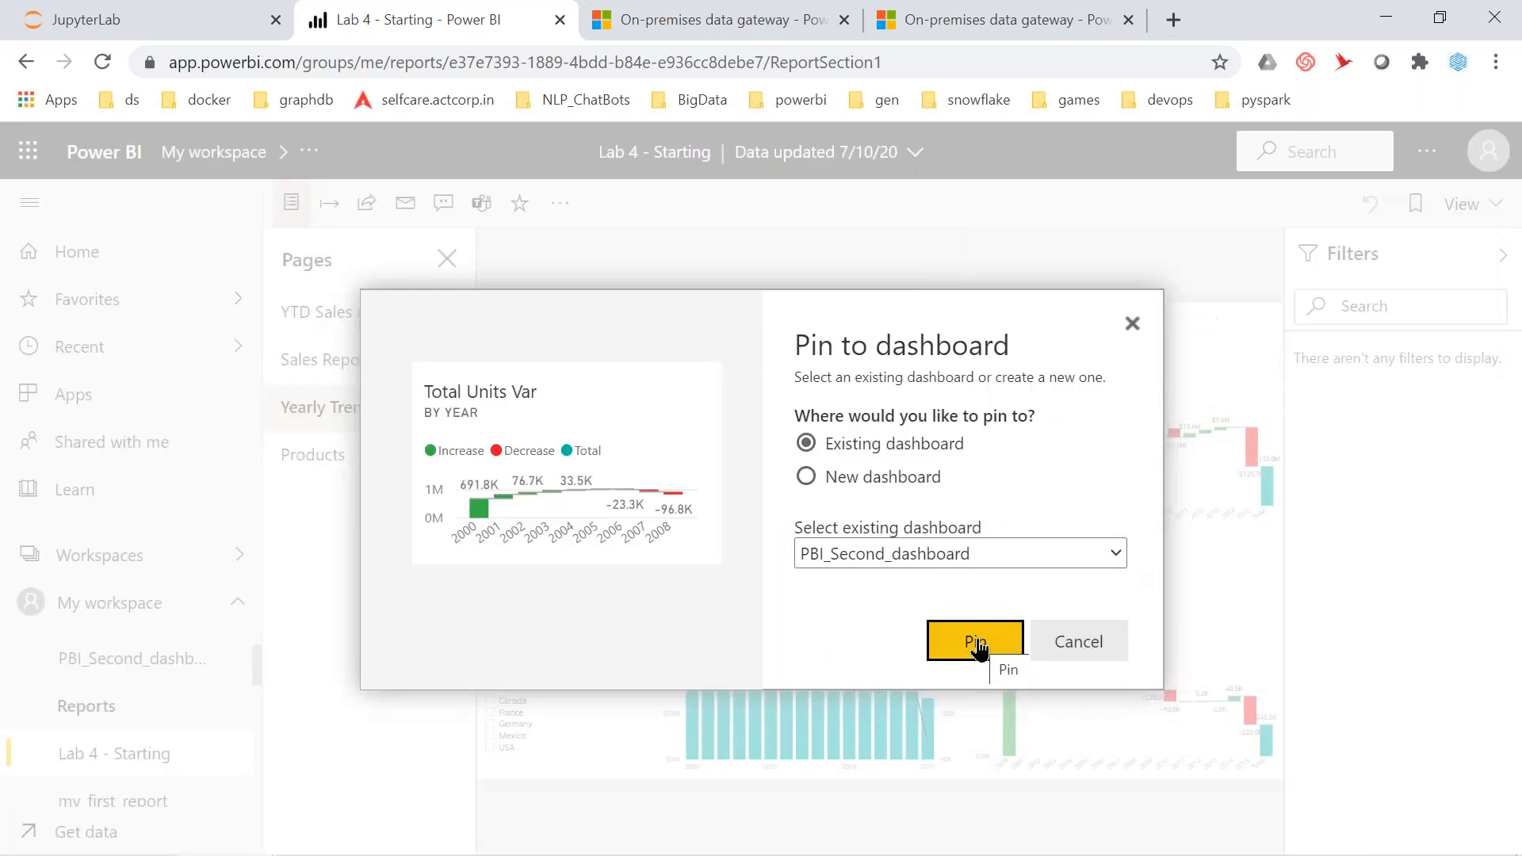
{"action": "left_click", "coordinate": [975, 642]}
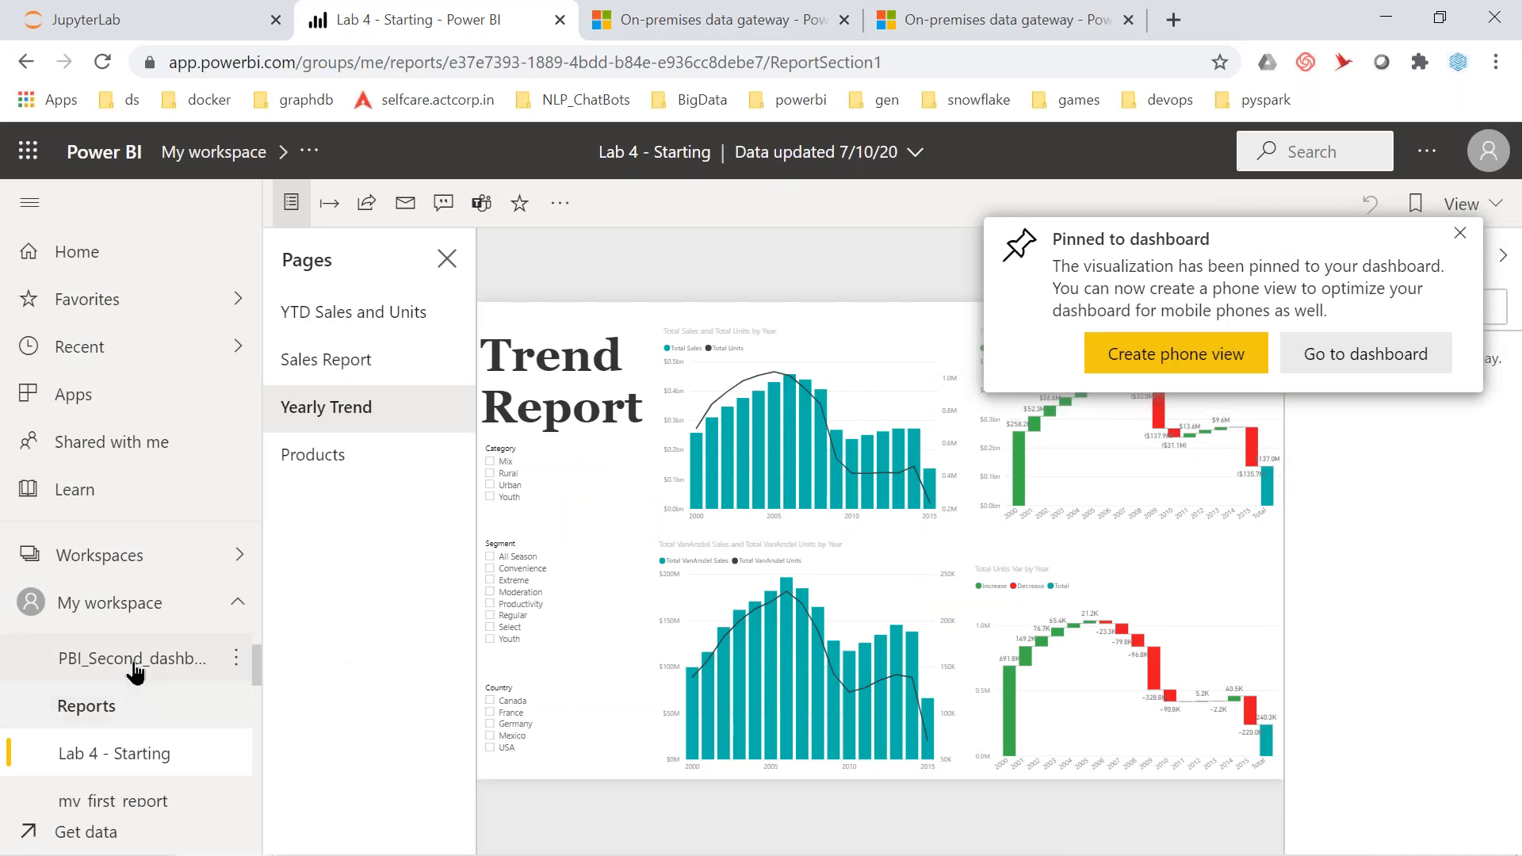
View the new tiles on PBI_Second_dashboard, then open my_first_report
{"action": "left_click", "coordinate": [135, 673]}
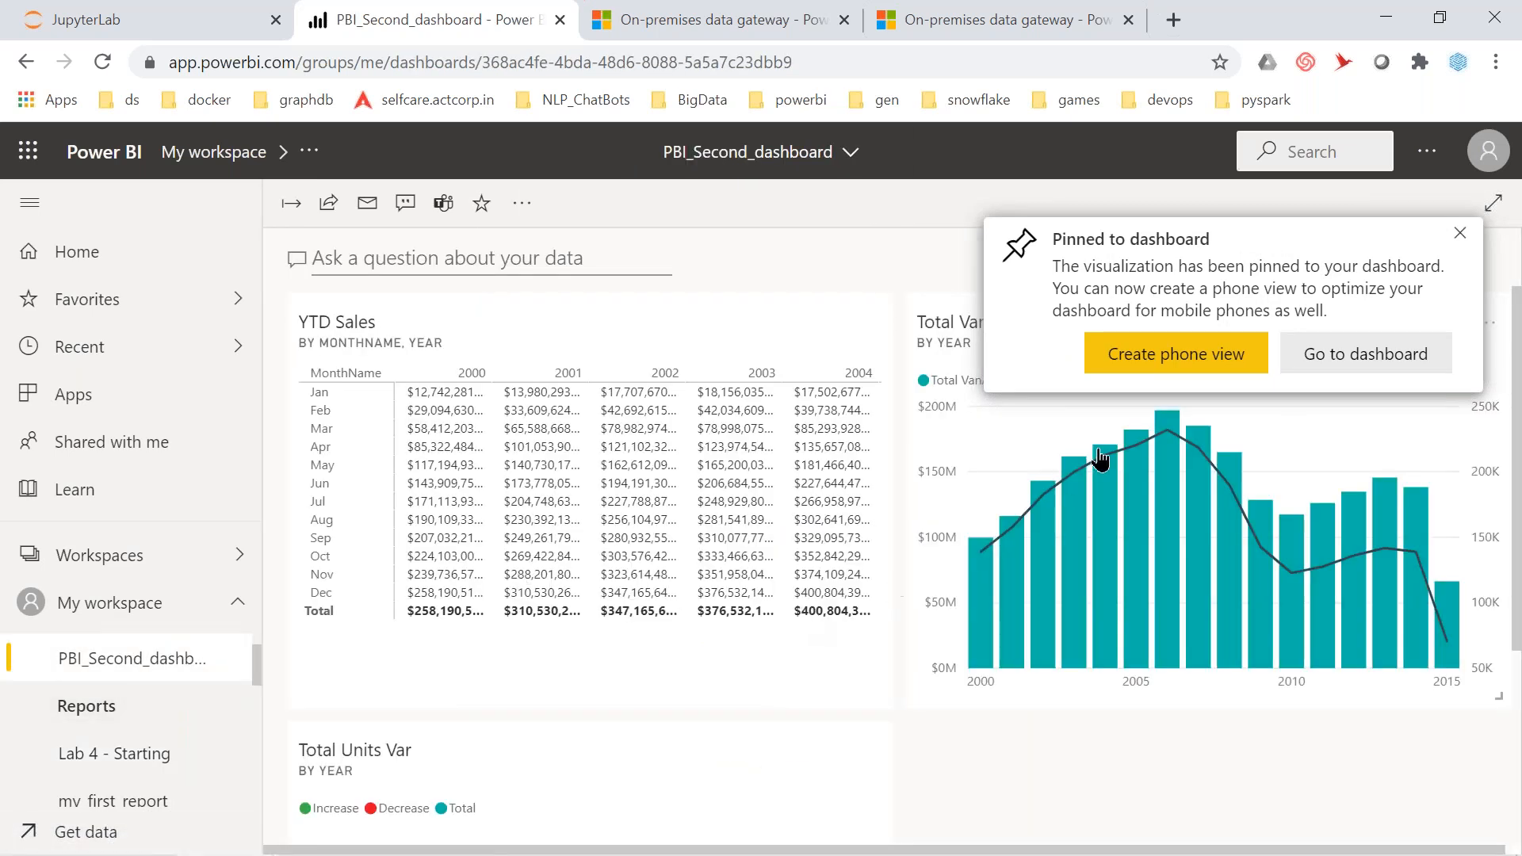
{"action": "left_click", "coordinate": [1461, 240]}
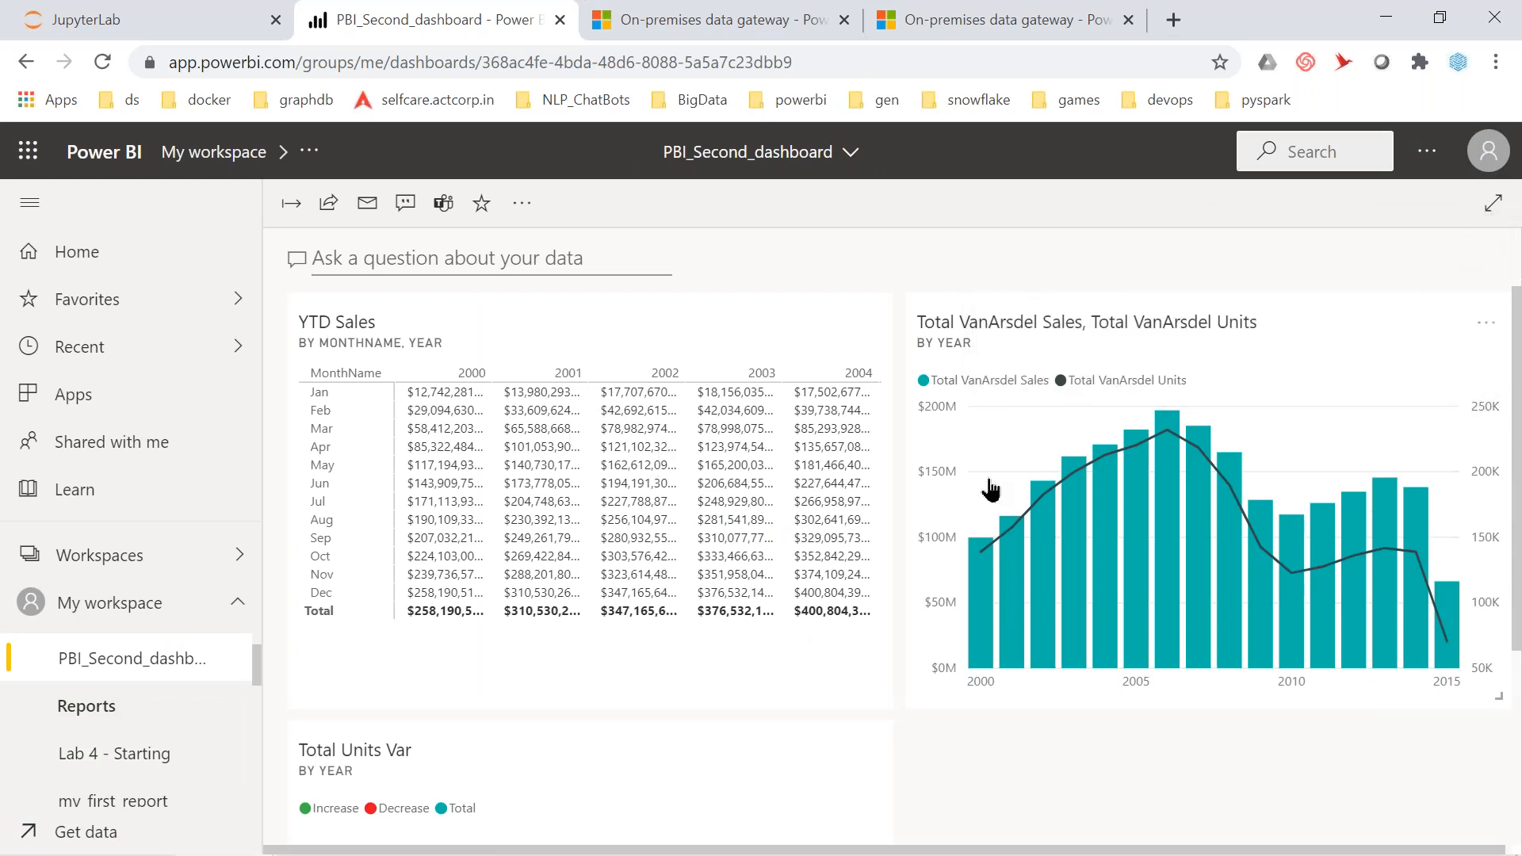
{"action": "scroll", "coordinate": [462, 778], "scroll_direction": "down", "scroll_amount": 4}
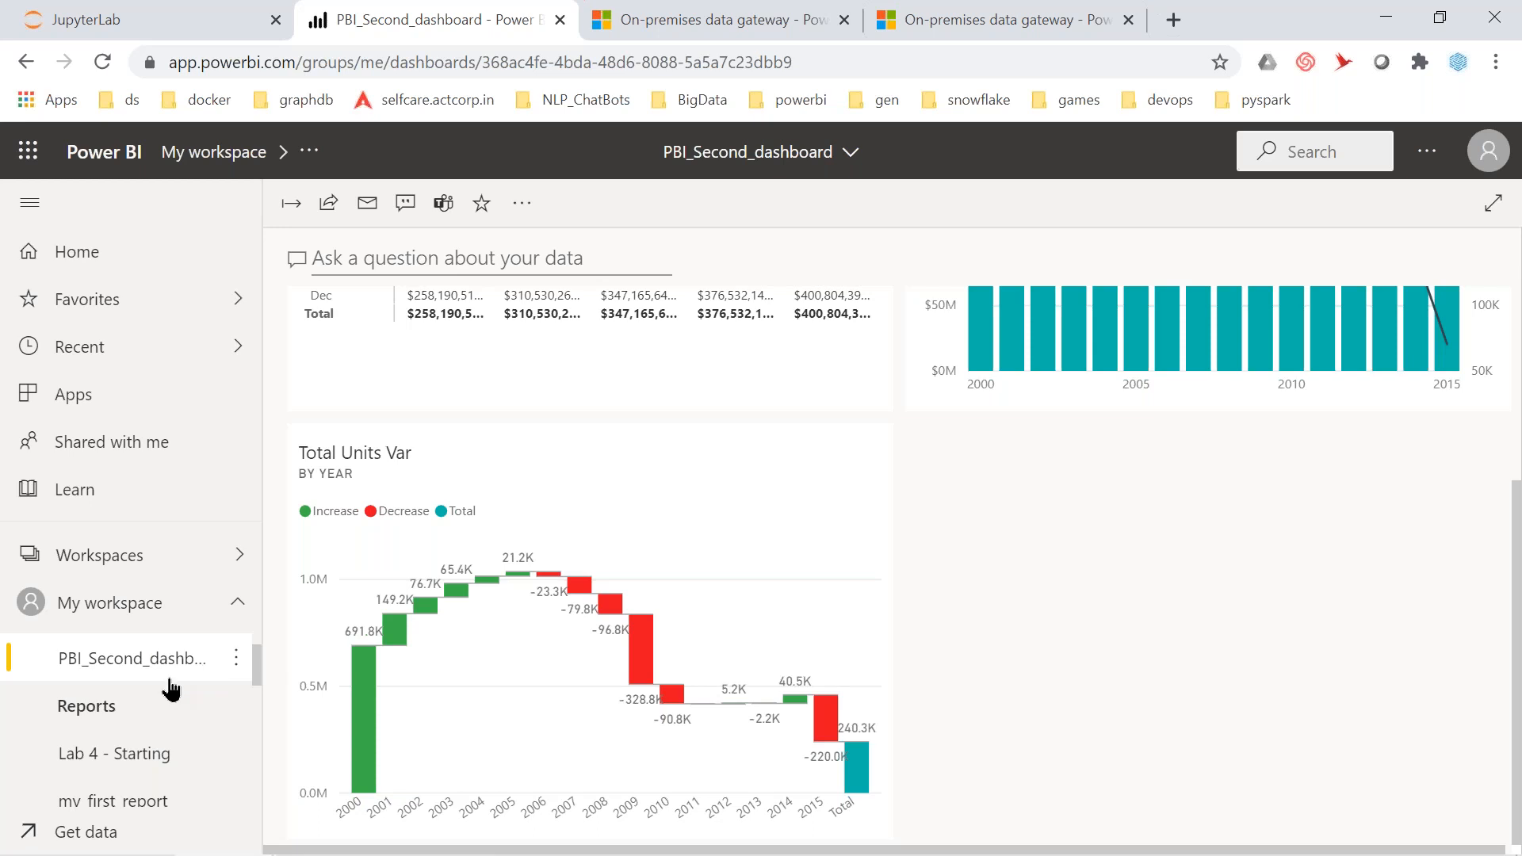
{"action": "scroll", "coordinate": [169, 690], "scroll_direction": "down", "scroll_amount": 2}
{"action": "scroll", "coordinate": [169, 690], "scroll_direction": "down", "scroll_amount": 3}
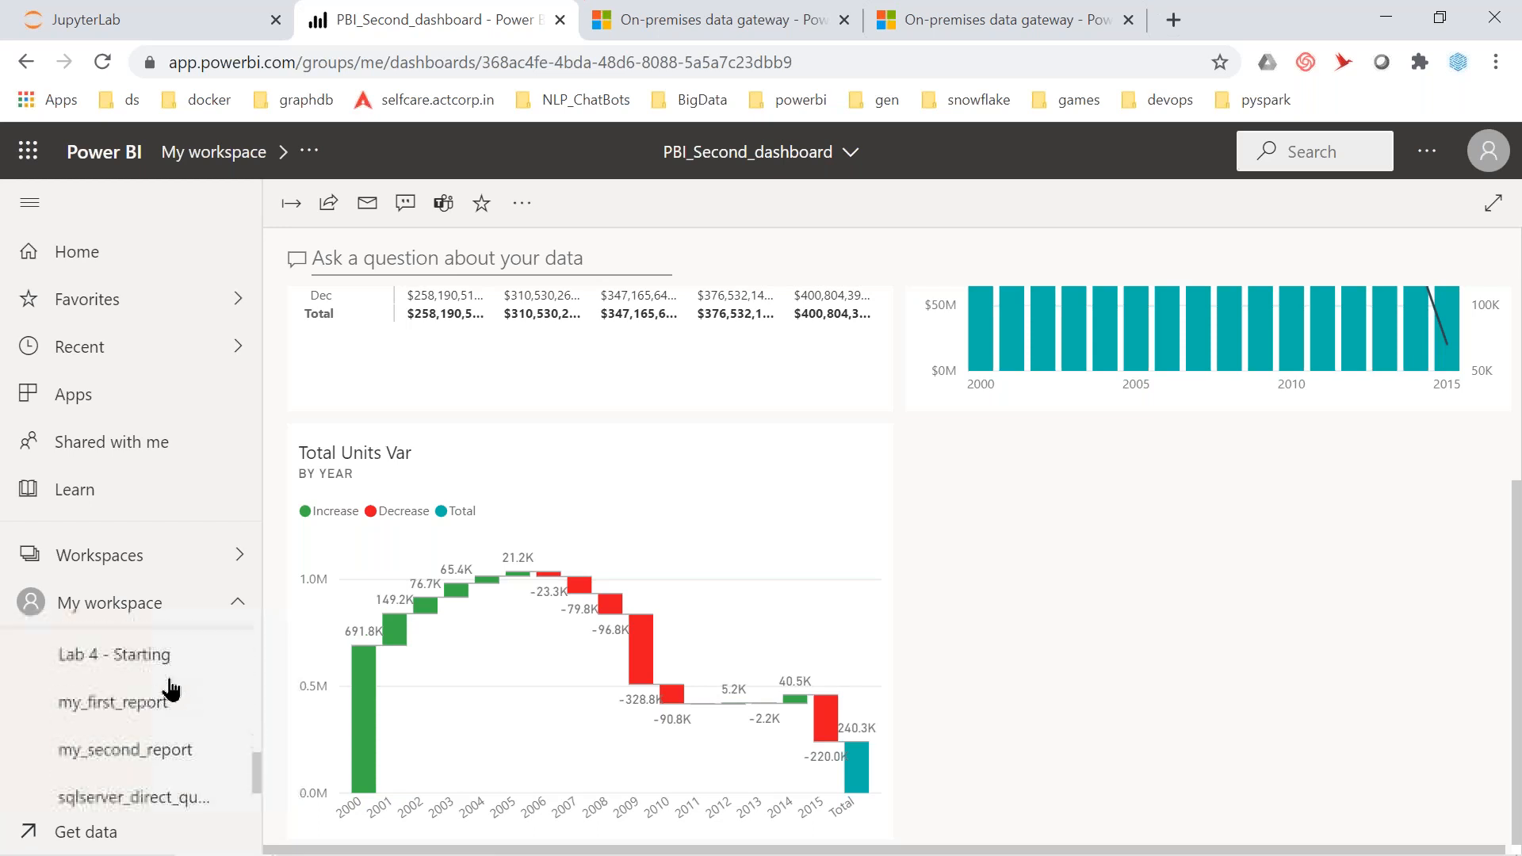
{"action": "left_click", "coordinate": [147, 691]}
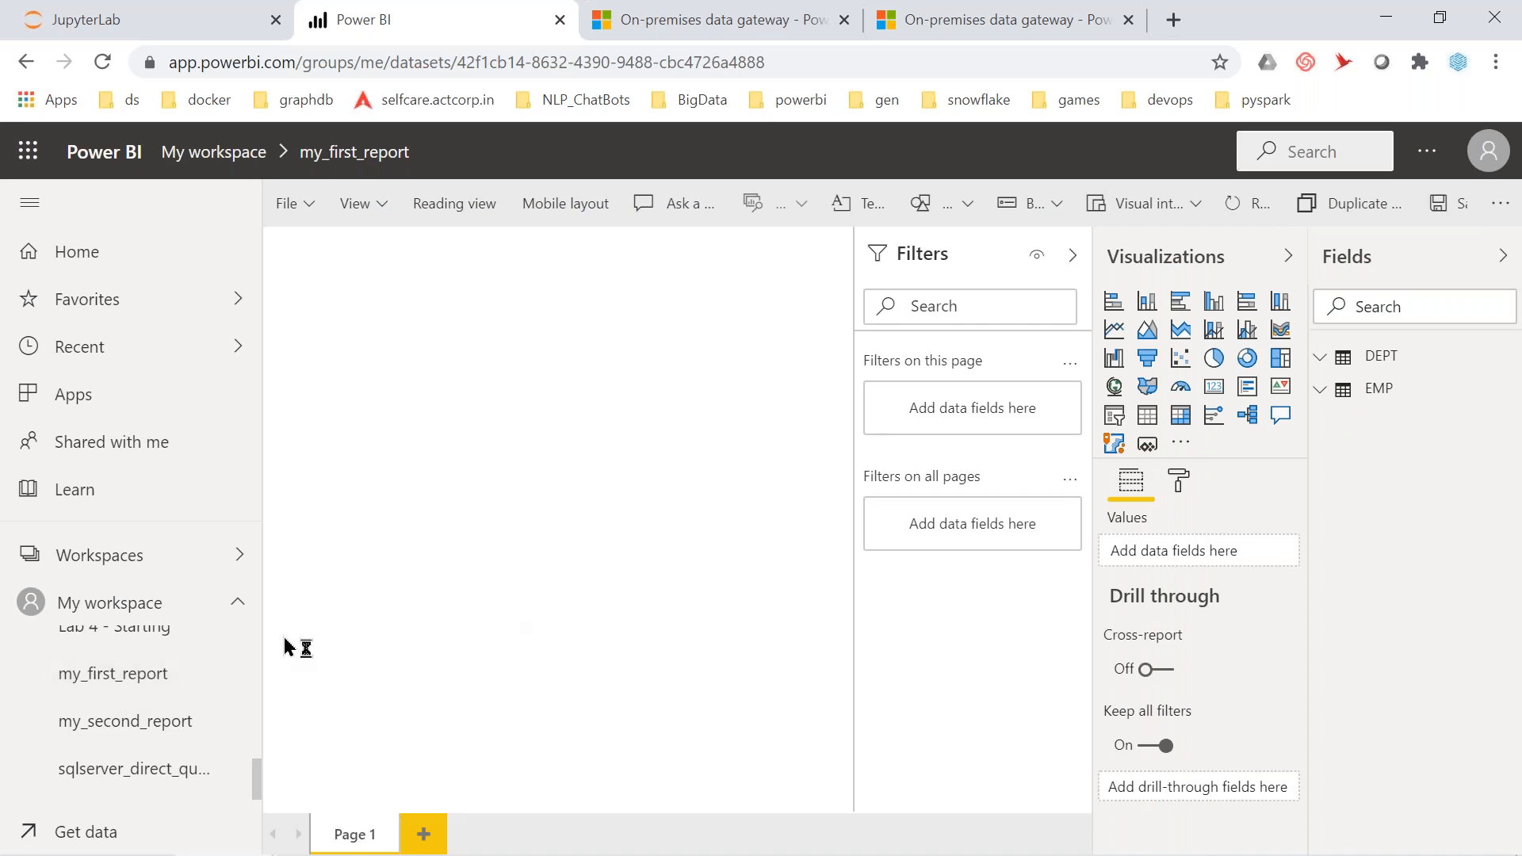
Start a report on the test dataset and expand the EMP table to list its fields
{"action": "left_click", "coordinate": [103, 734]}
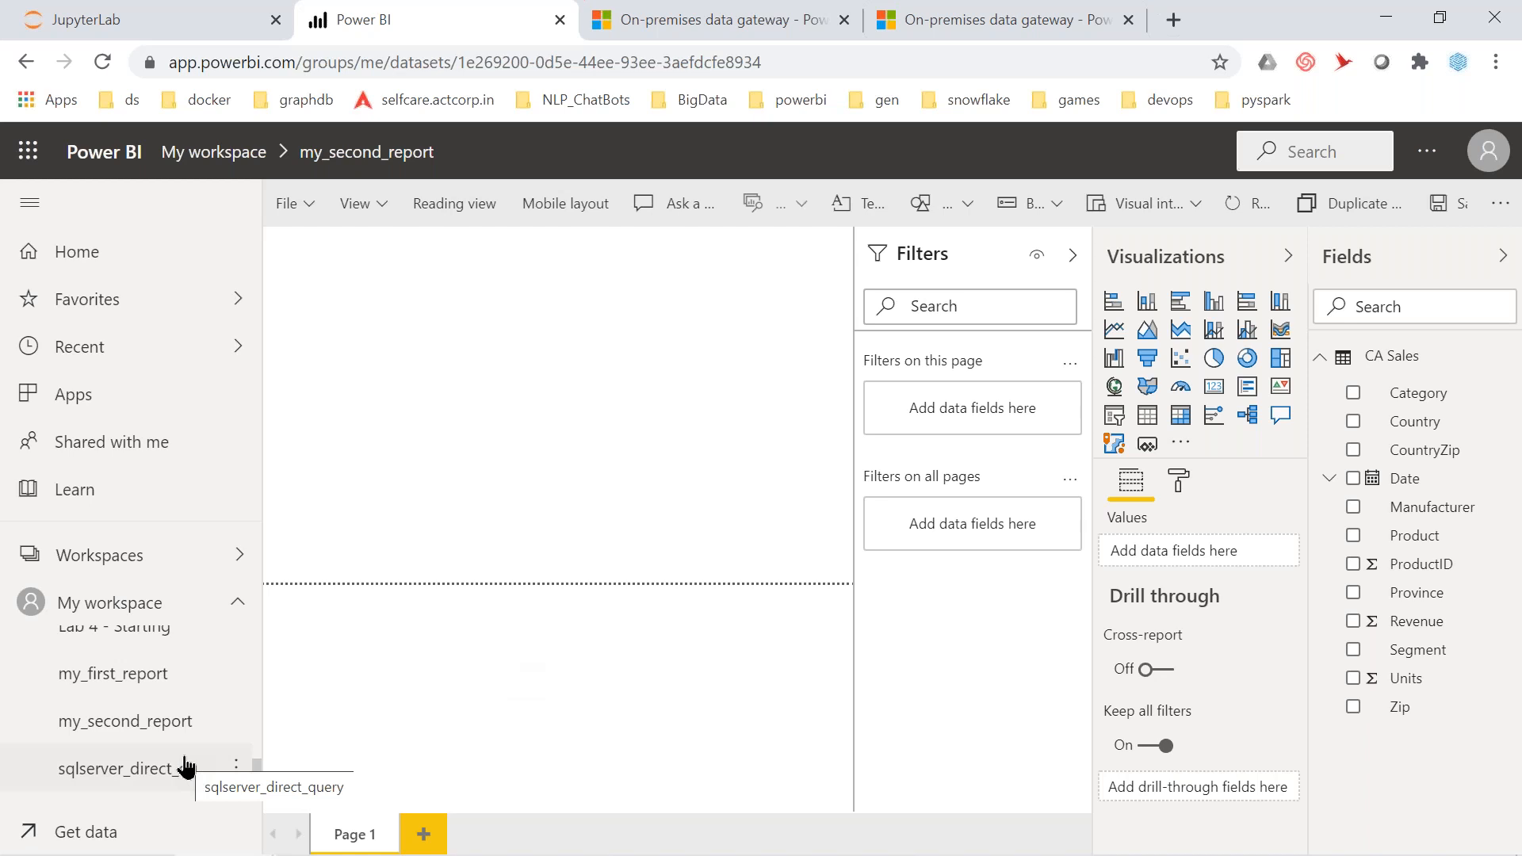
{"action": "scroll", "coordinate": [186, 765], "scroll_direction": "down", "scroll_amount": 1}
{"action": "left_click", "coordinate": [111, 790]}
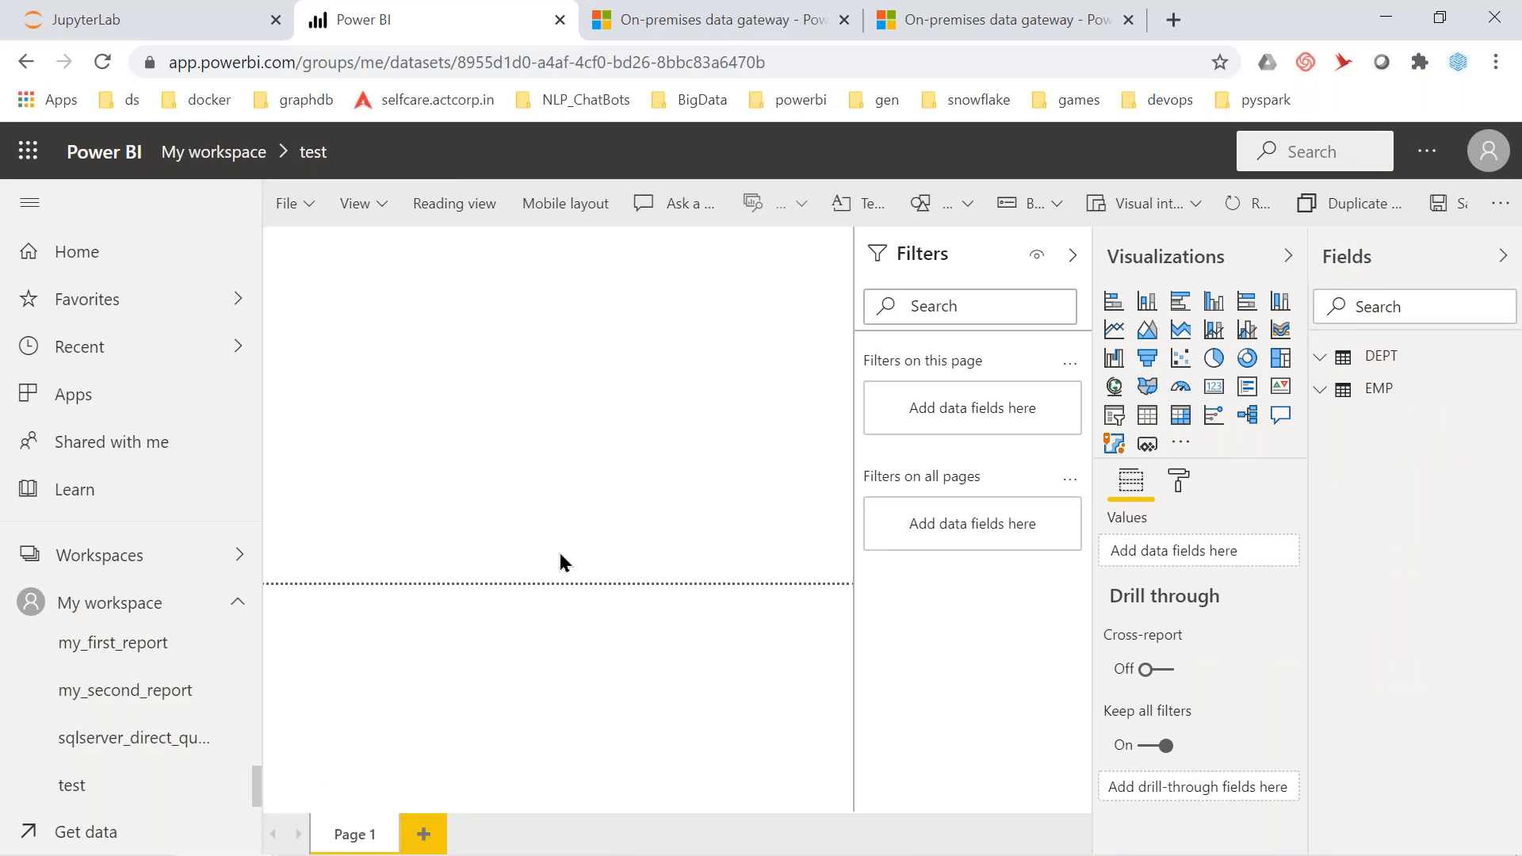
{"action": "left_click", "coordinate": [1320, 390]}
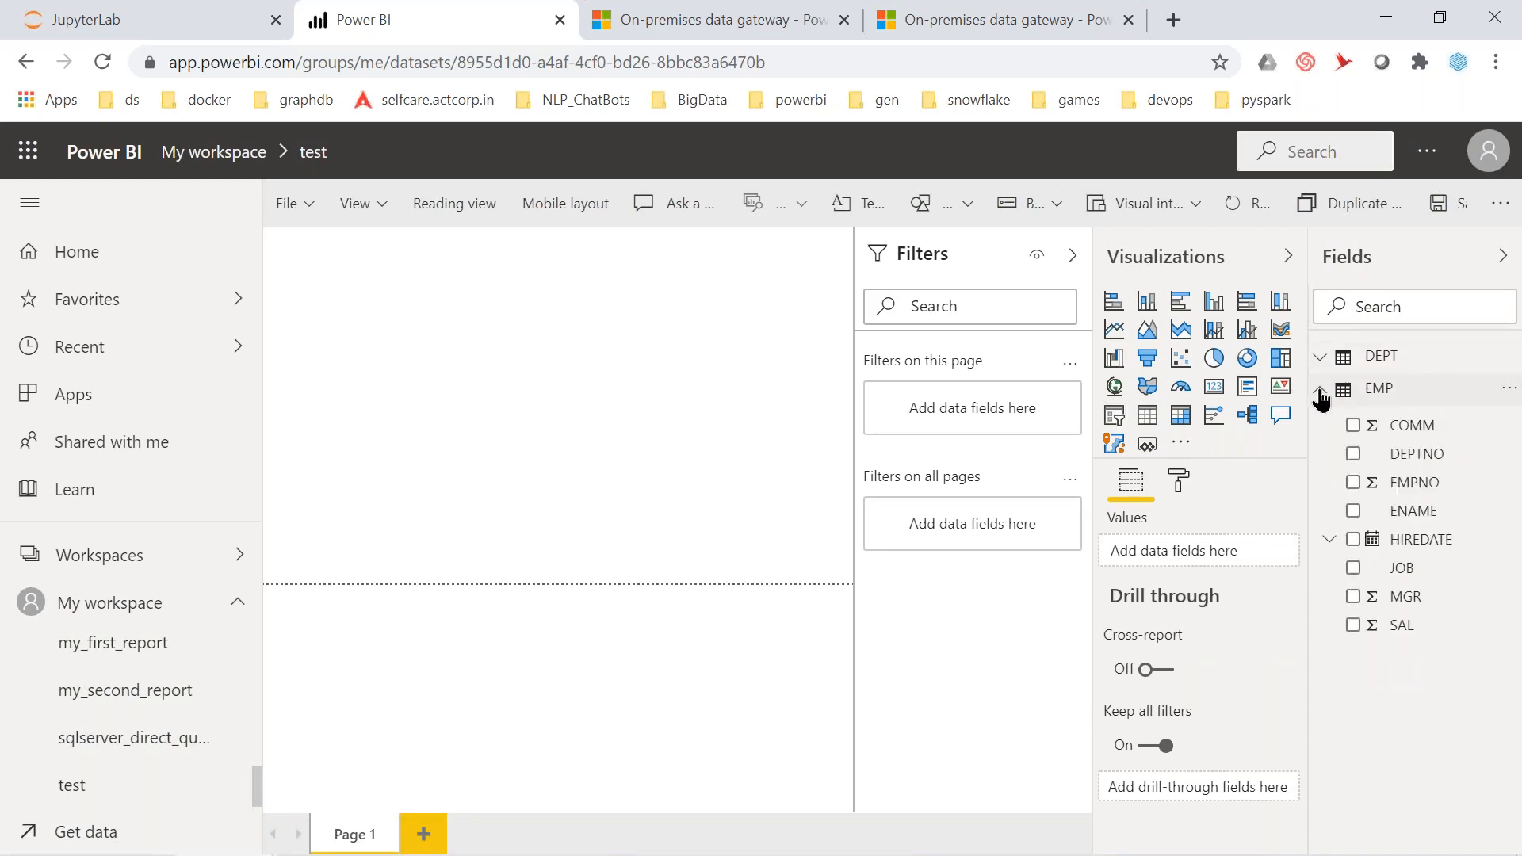
{"action": "left_click", "coordinate": [1408, 462]}
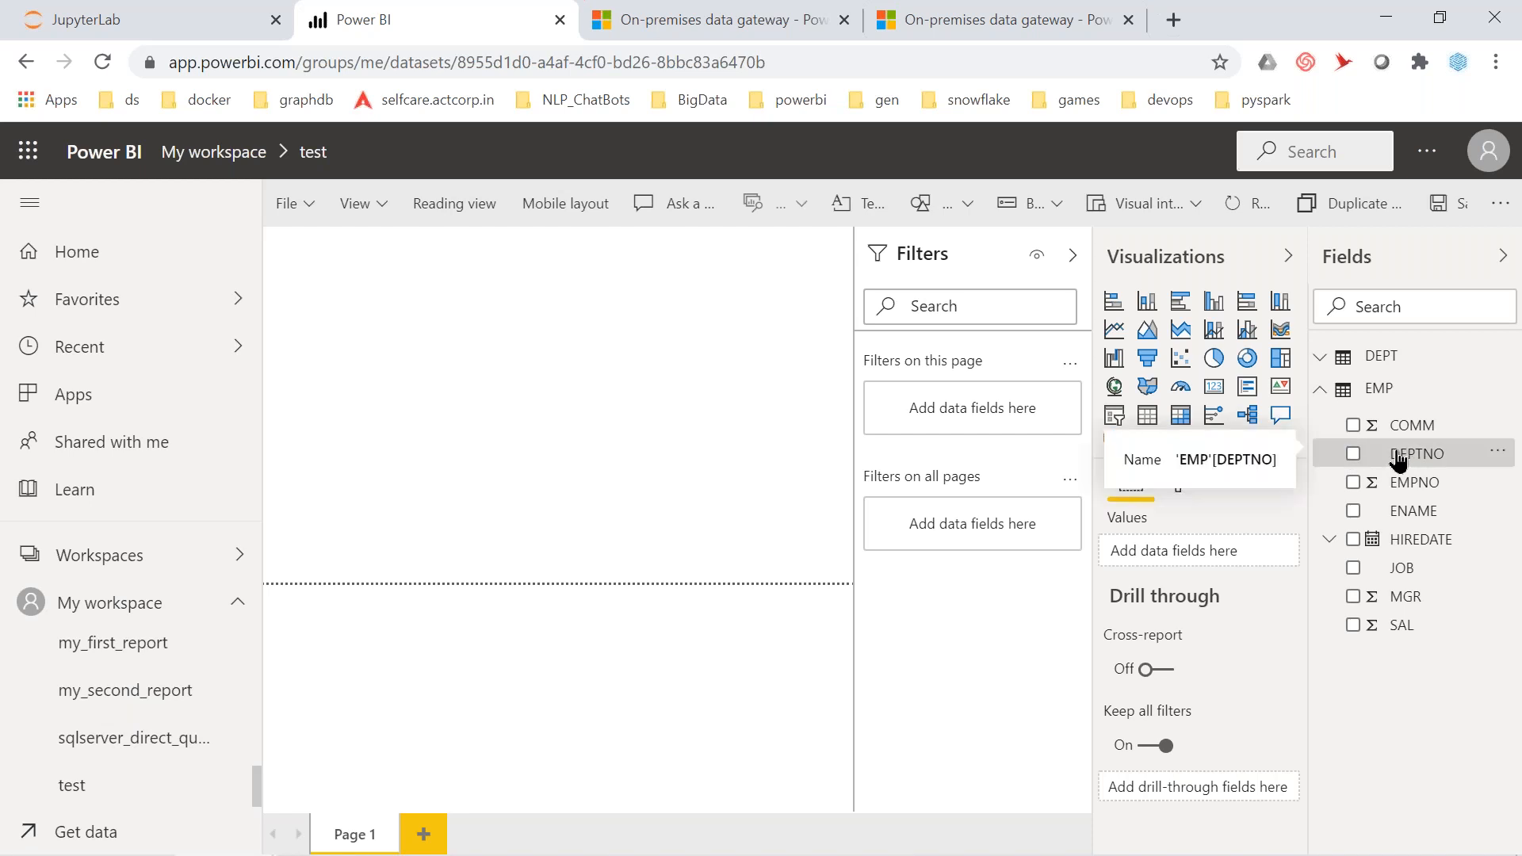
Build a SAL by DEPTNO column chart, cancelling the save-before-pinning prompt
{"action": "left_click", "coordinate": [1353, 455]}
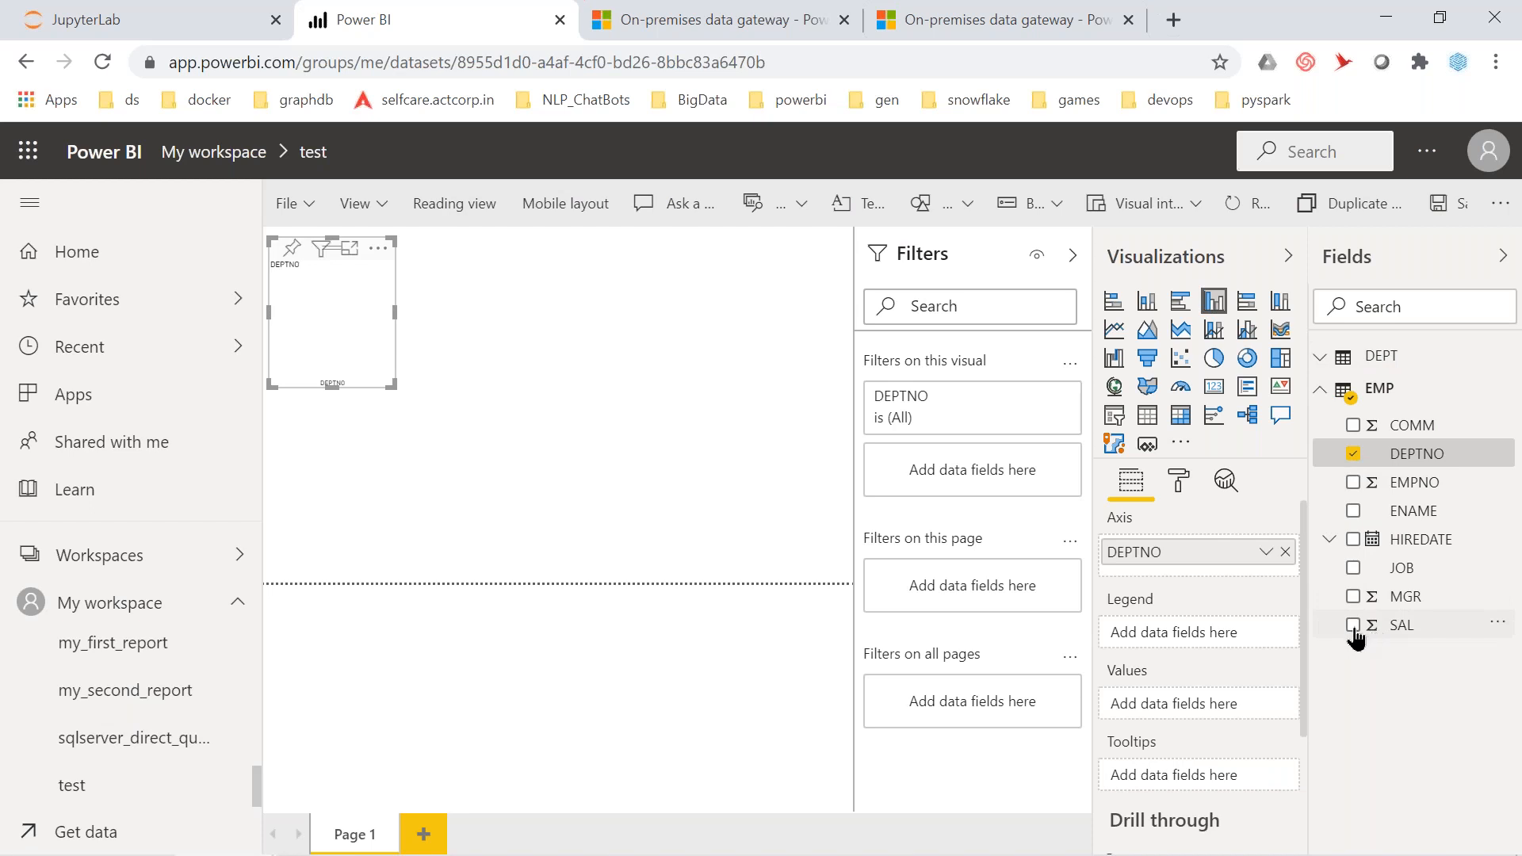
{"action": "left_click", "coordinate": [1353, 626]}
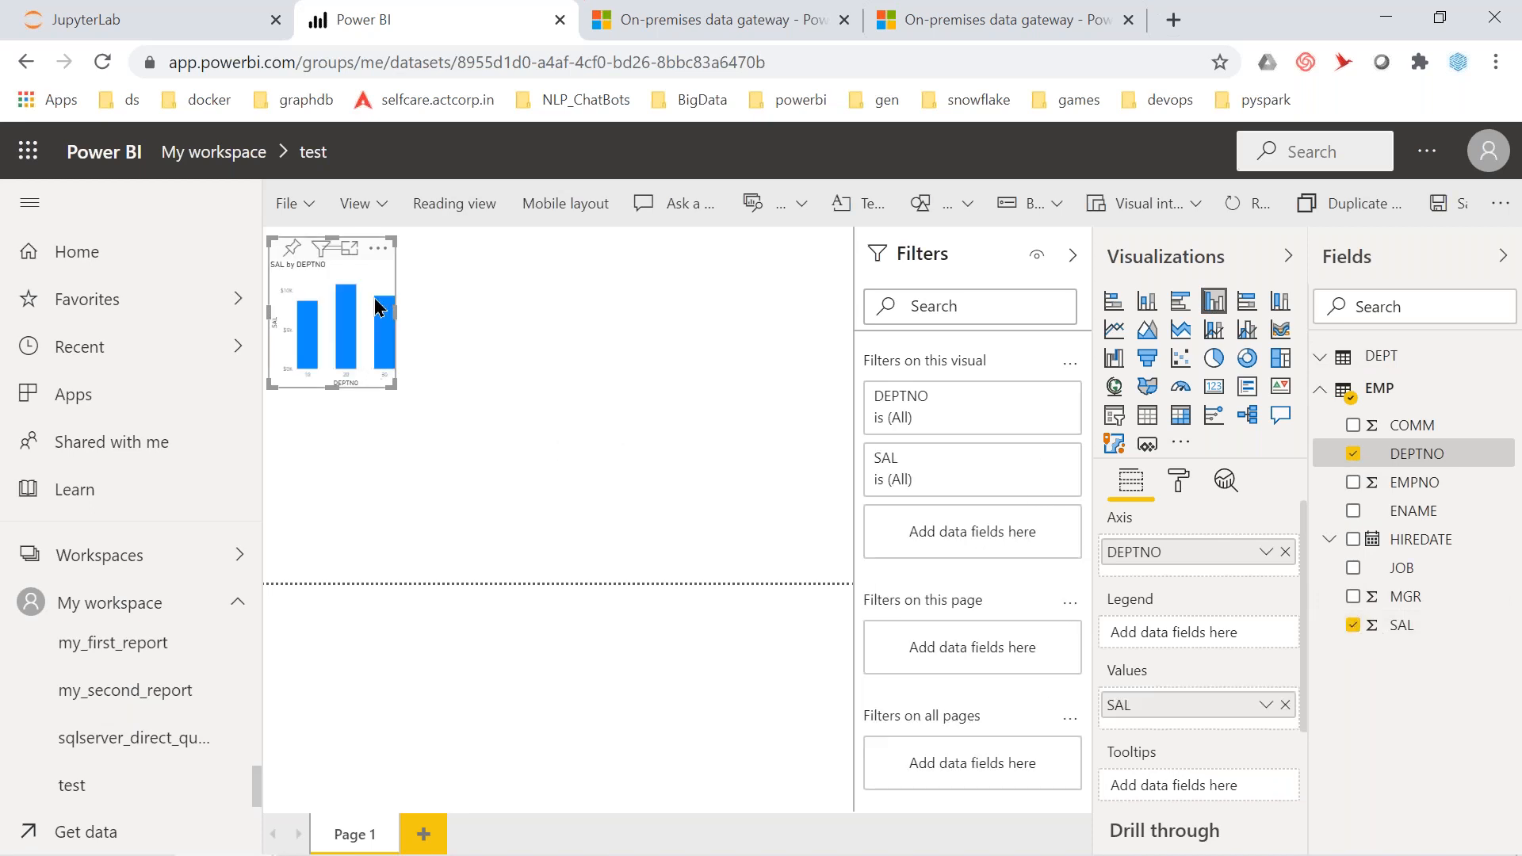
{"action": "left_click", "coordinate": [292, 249]}
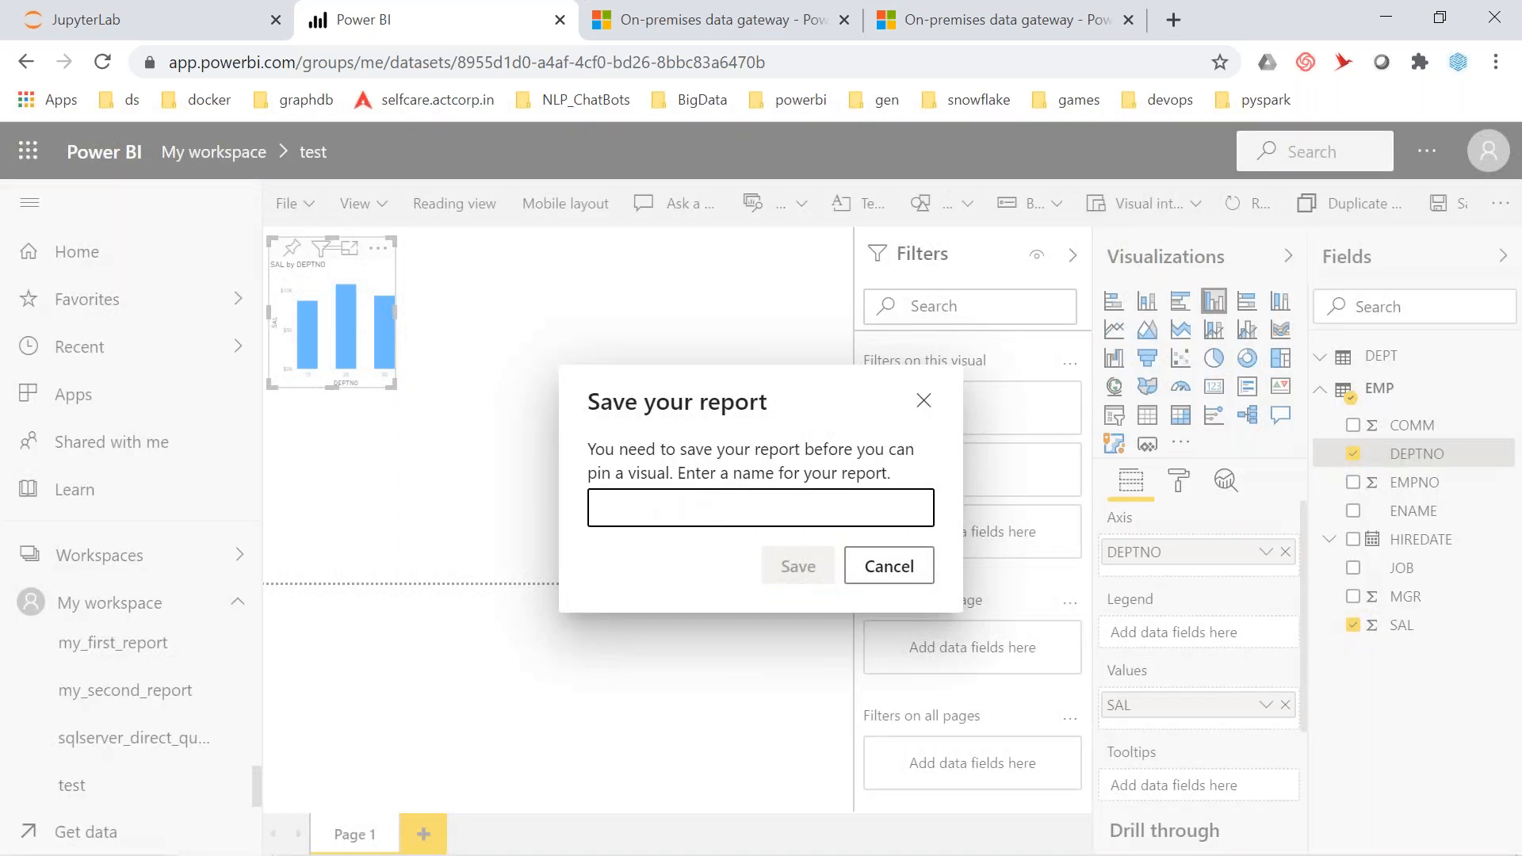
{"action": "left_click", "coordinate": [893, 578]}
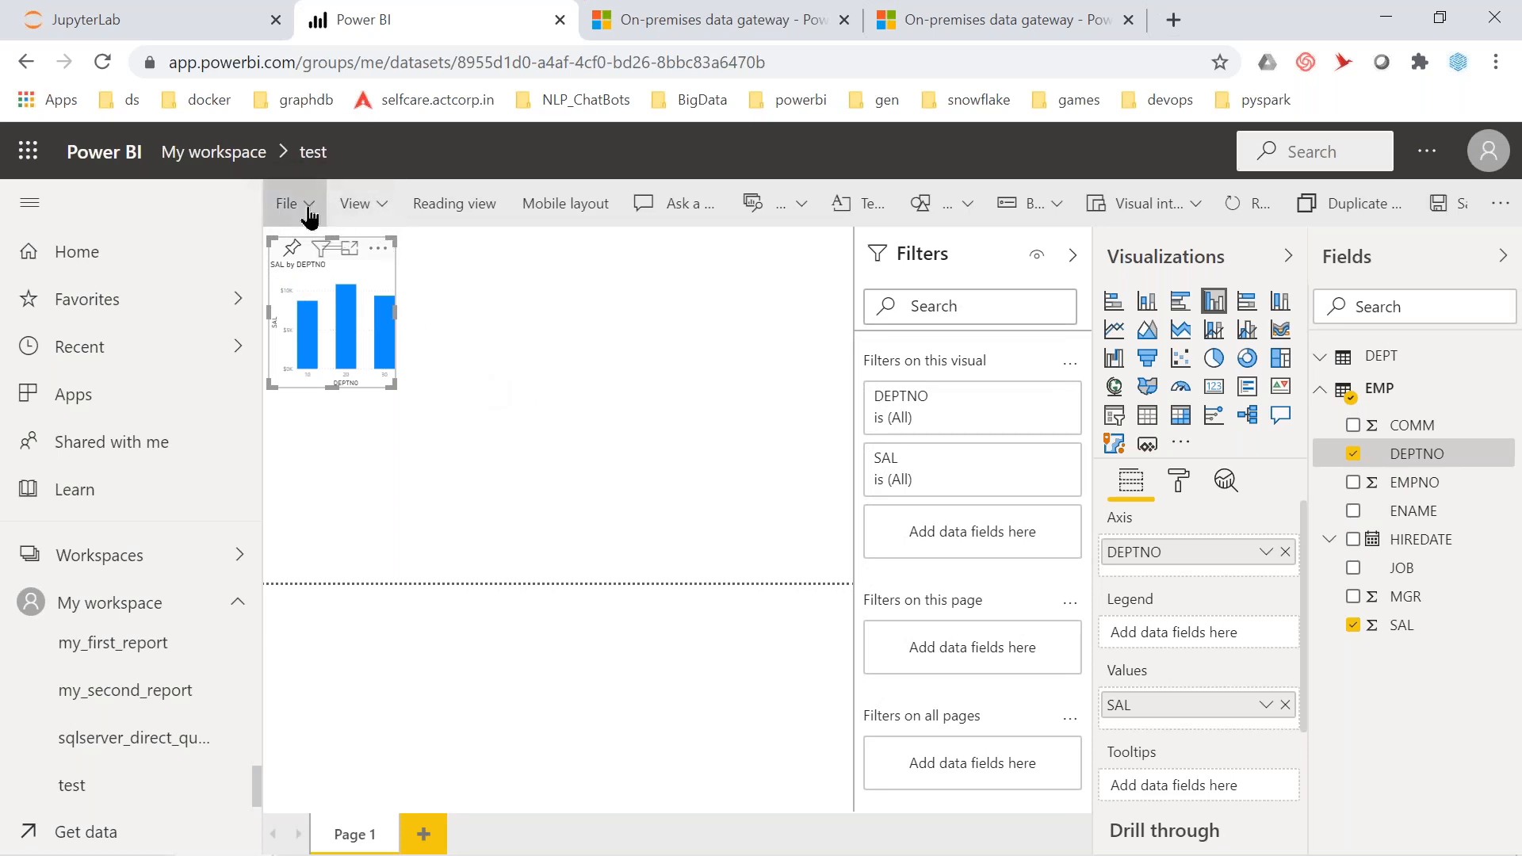
Start saving the report under the name 'third report'
{"action": "left_click", "coordinate": [308, 212]}
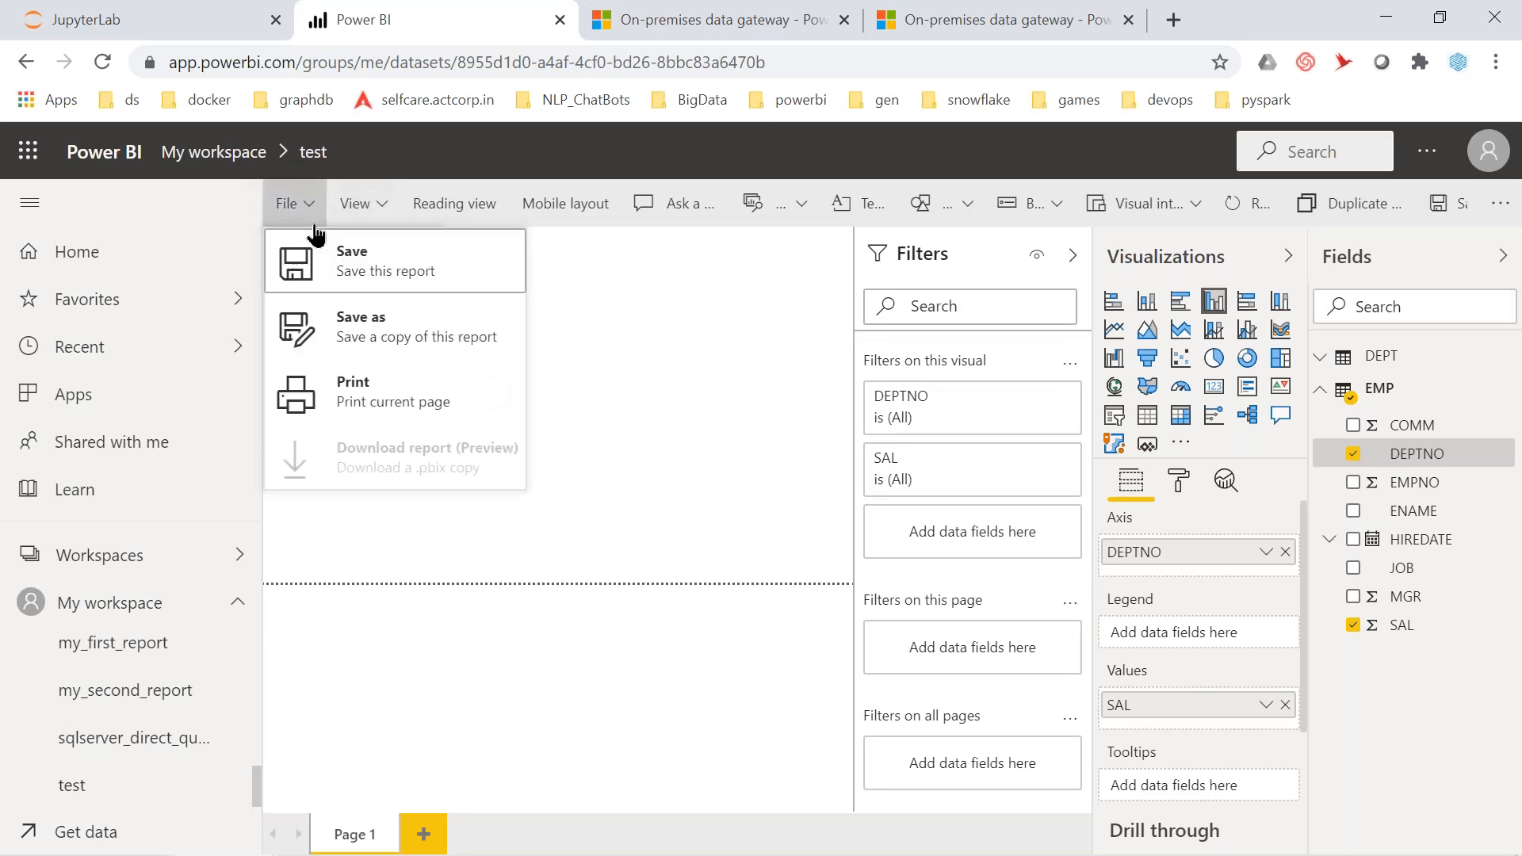
{"action": "left_click", "coordinate": [375, 270]}
{"action": "left_click", "coordinate": [649, 496]}
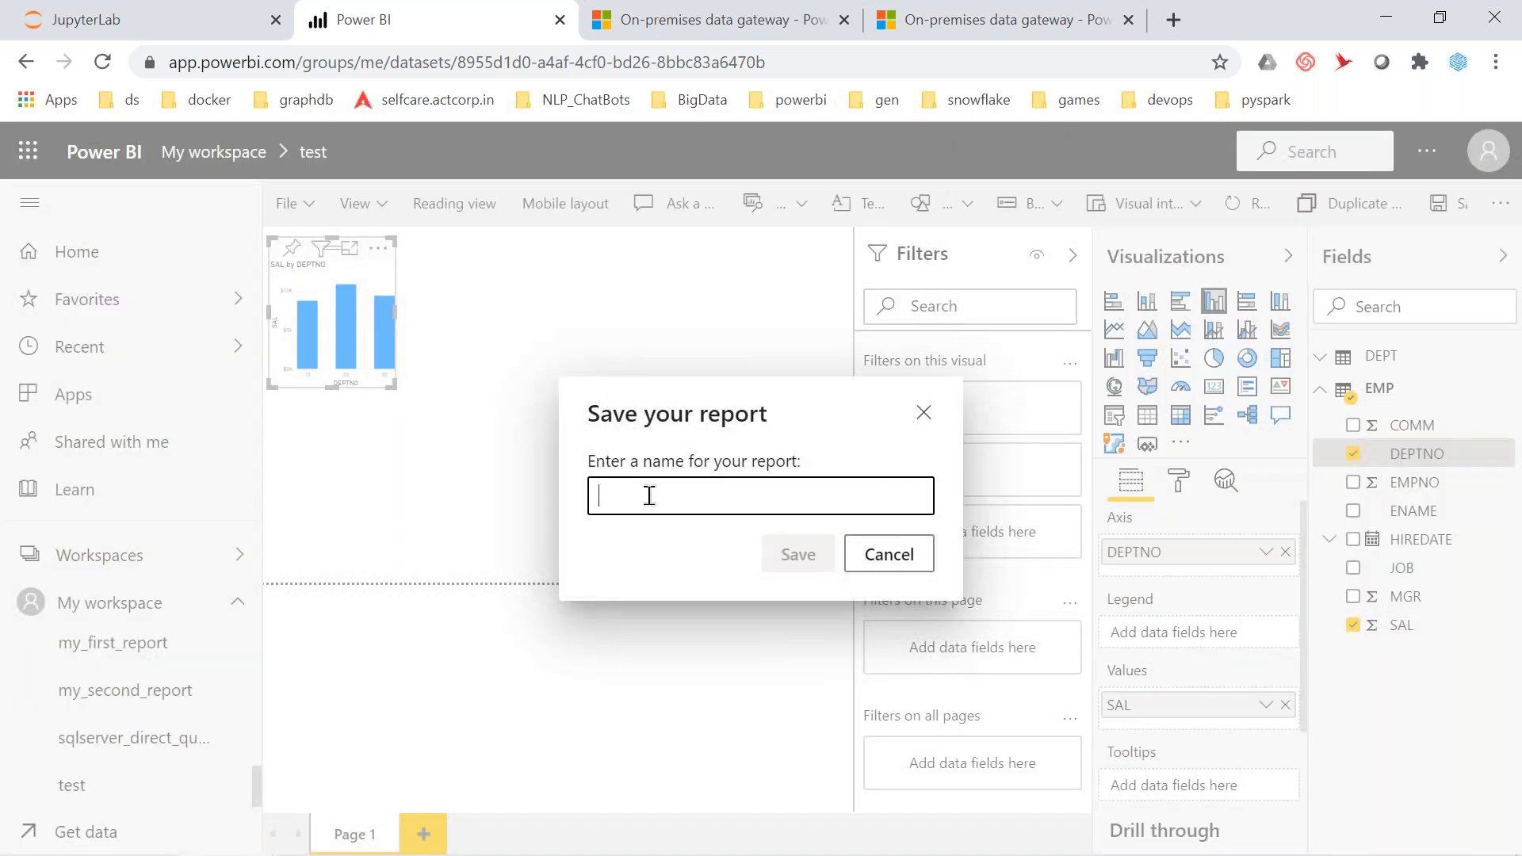
{"action": "type", "text": "third r"}
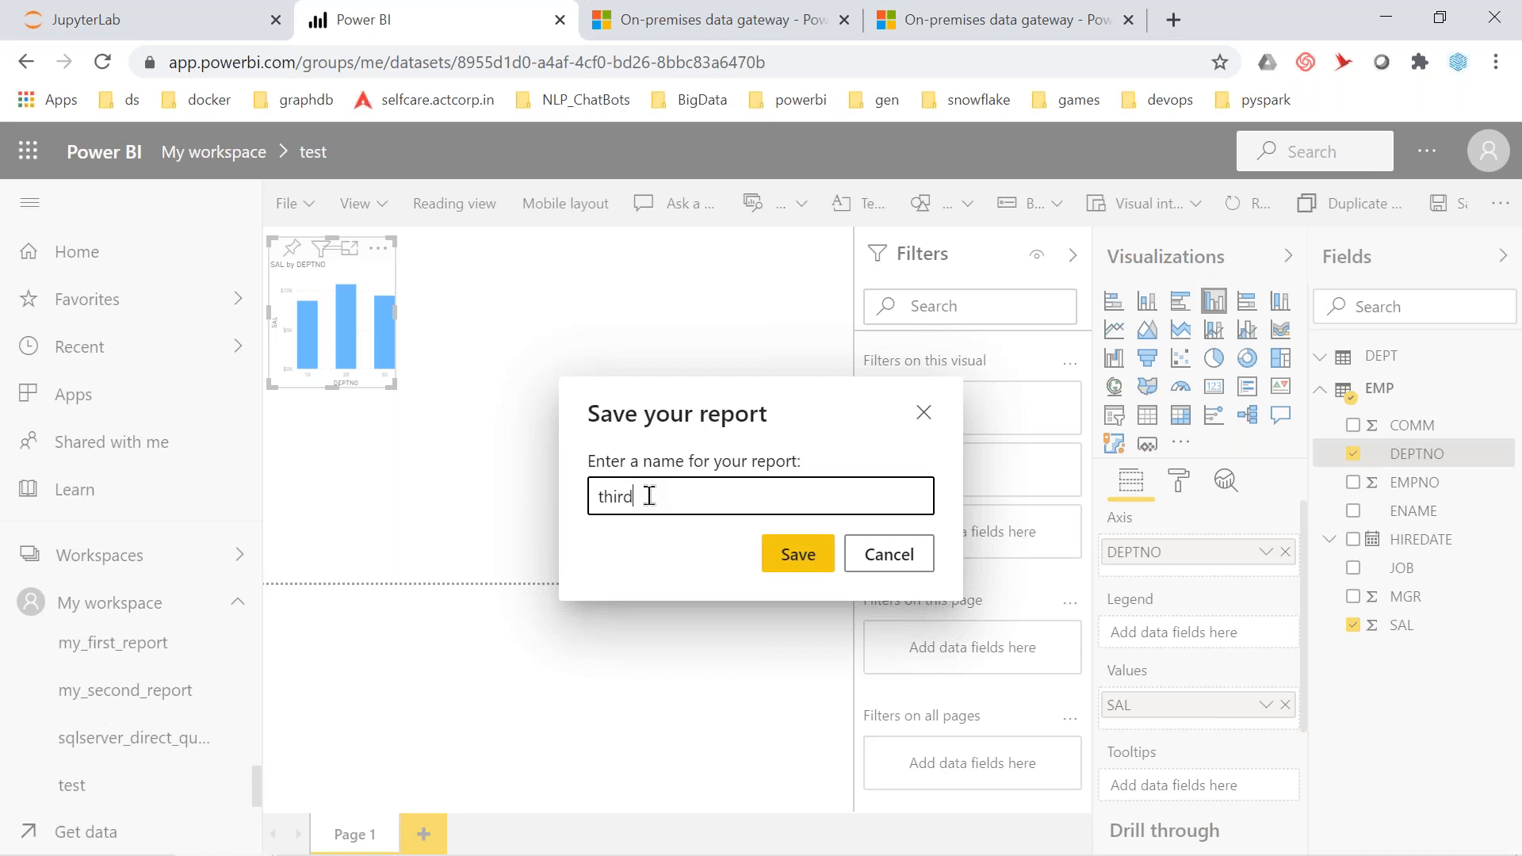
{"action": "type", "text": "eport"}
Save the report as 'third report' and pin the SAL chart to PBI_Second_dashboard
{"action": "left_click", "coordinate": [796, 560]}
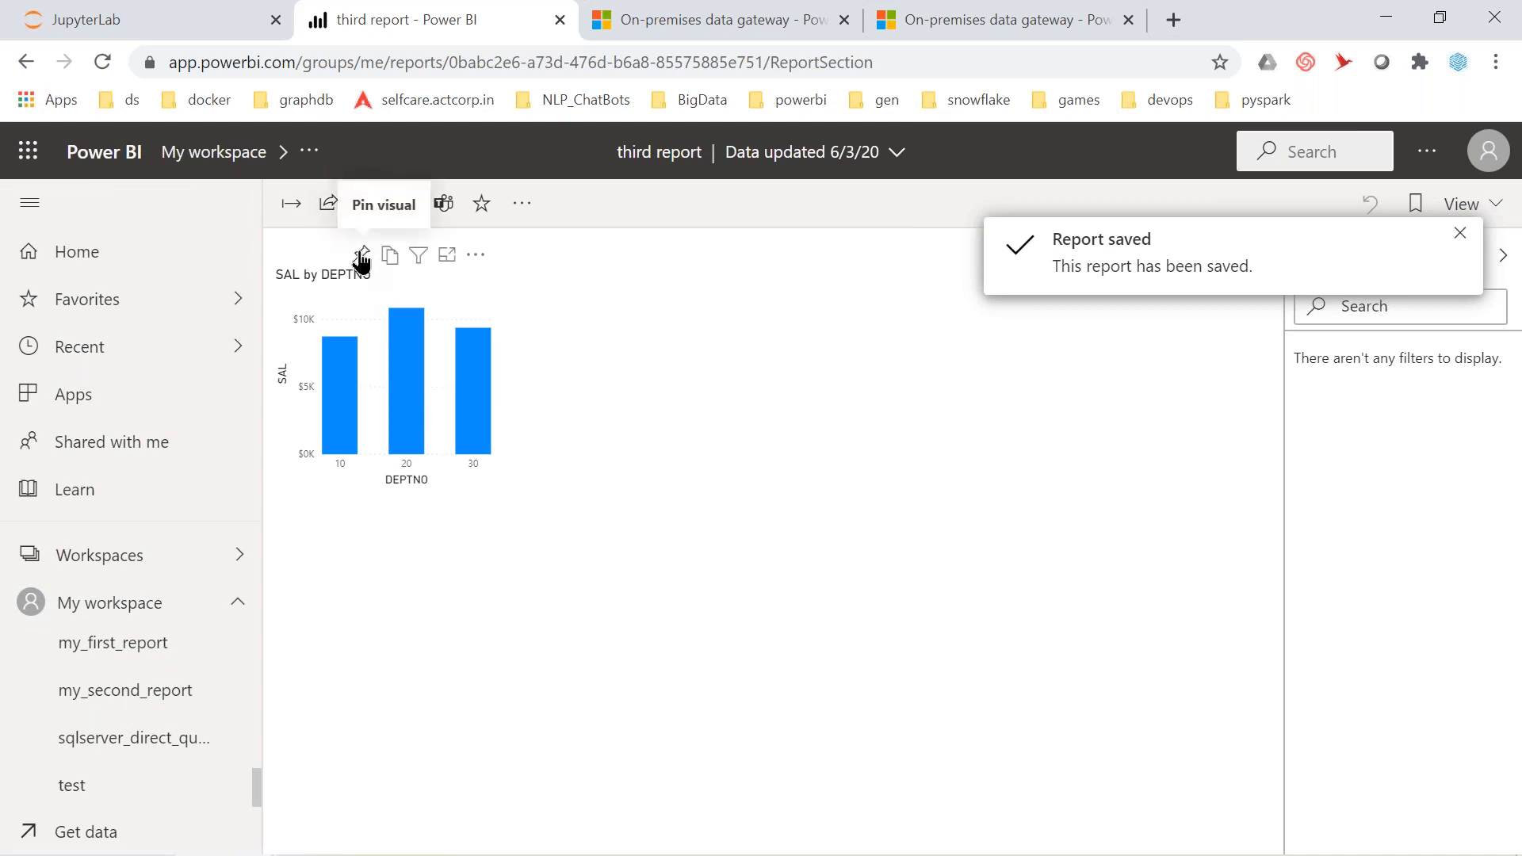
{"action": "left_click", "coordinate": [362, 257]}
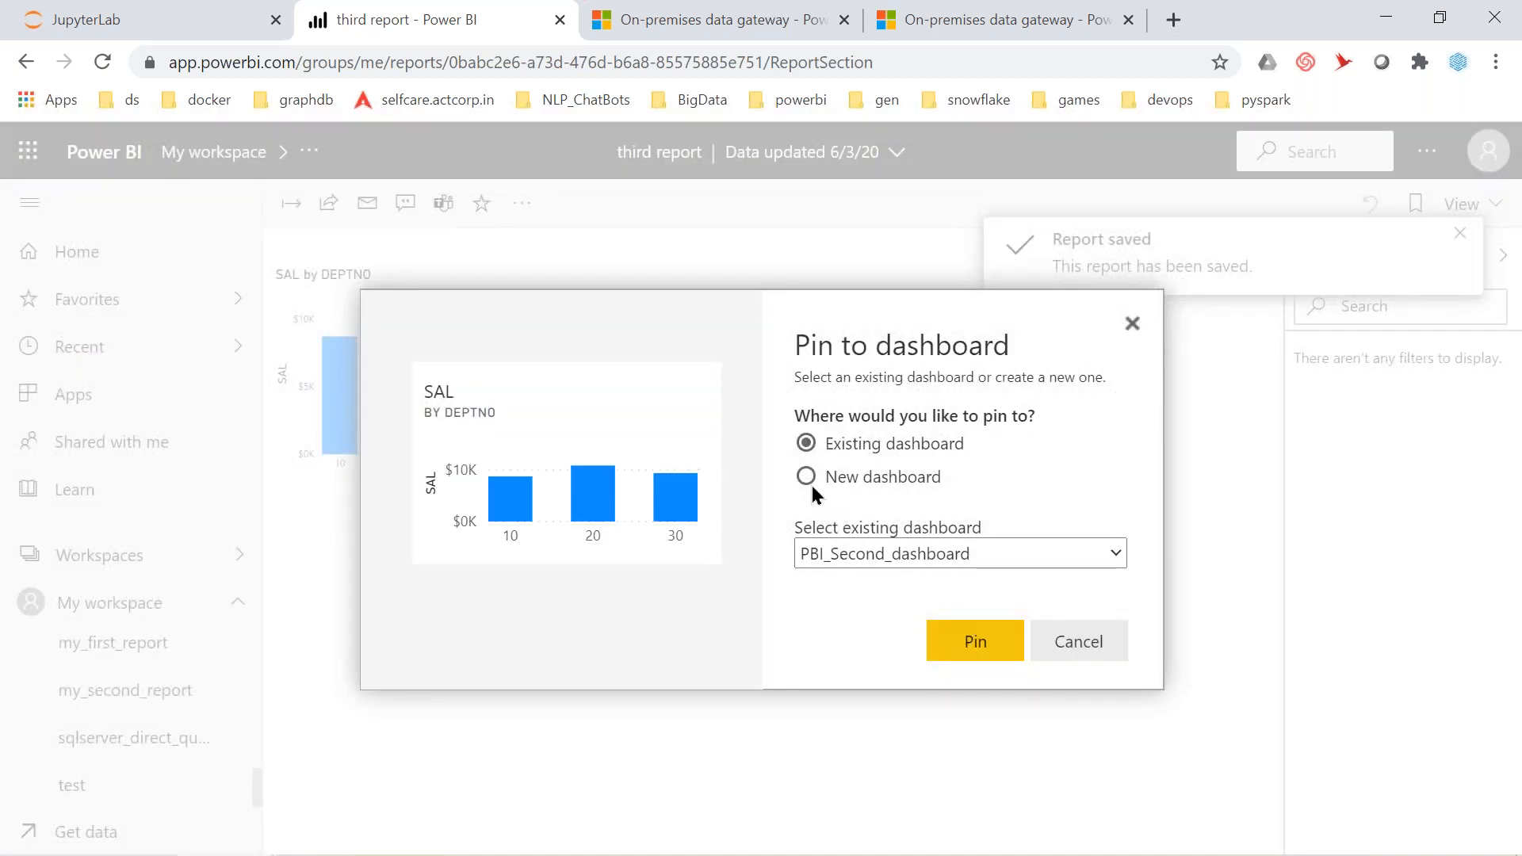
{"action": "left_click", "coordinate": [976, 643]}
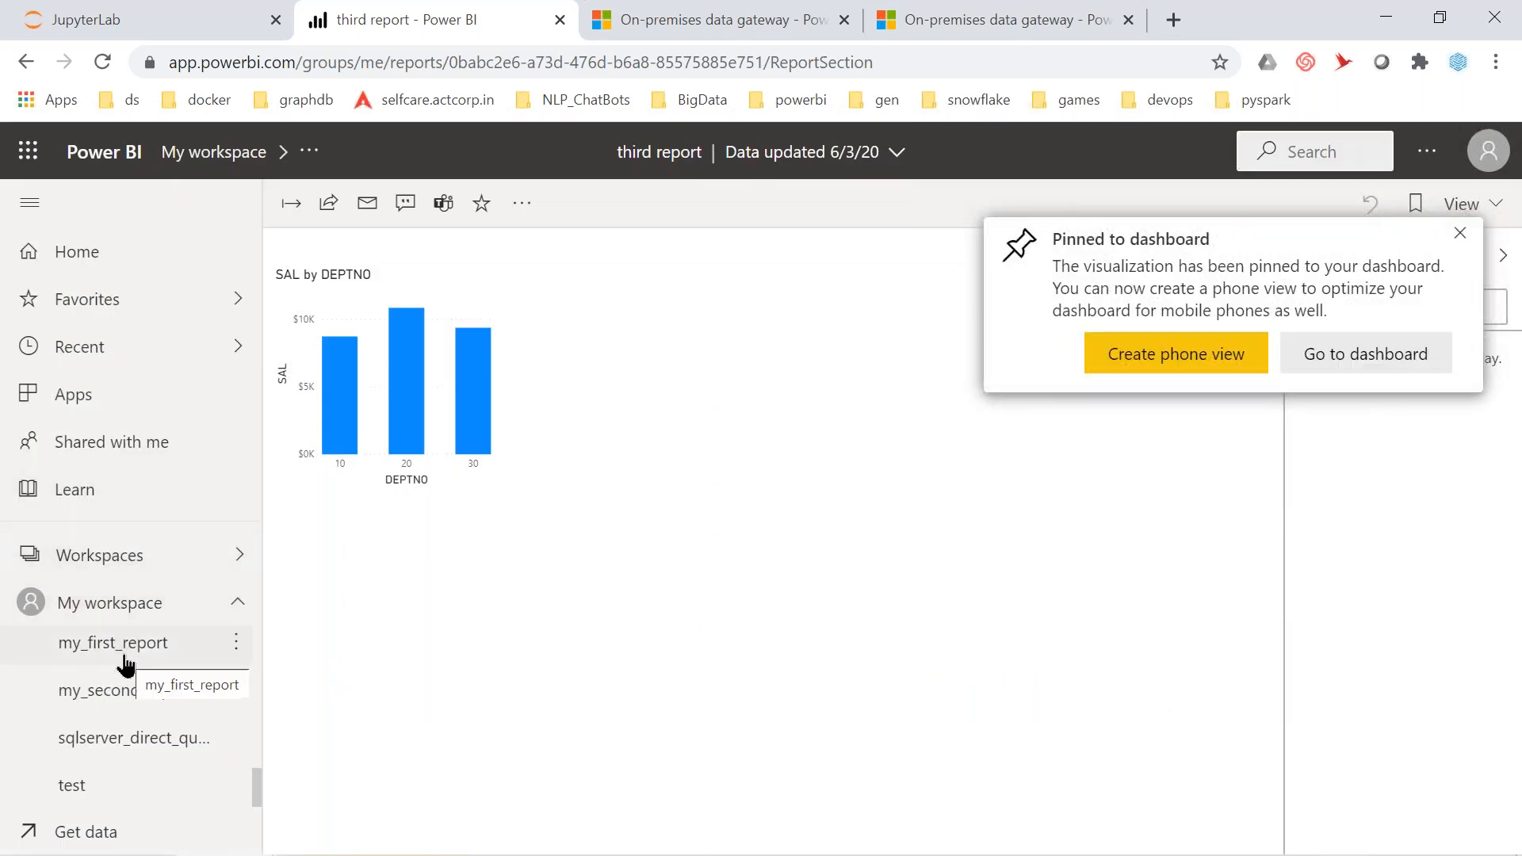
Open my_second_report, then PBI_Second_dashboard from the navigation pane
{"action": "scroll", "coordinate": [139, 696], "scroll_direction": "up", "scroll_amount": 1}
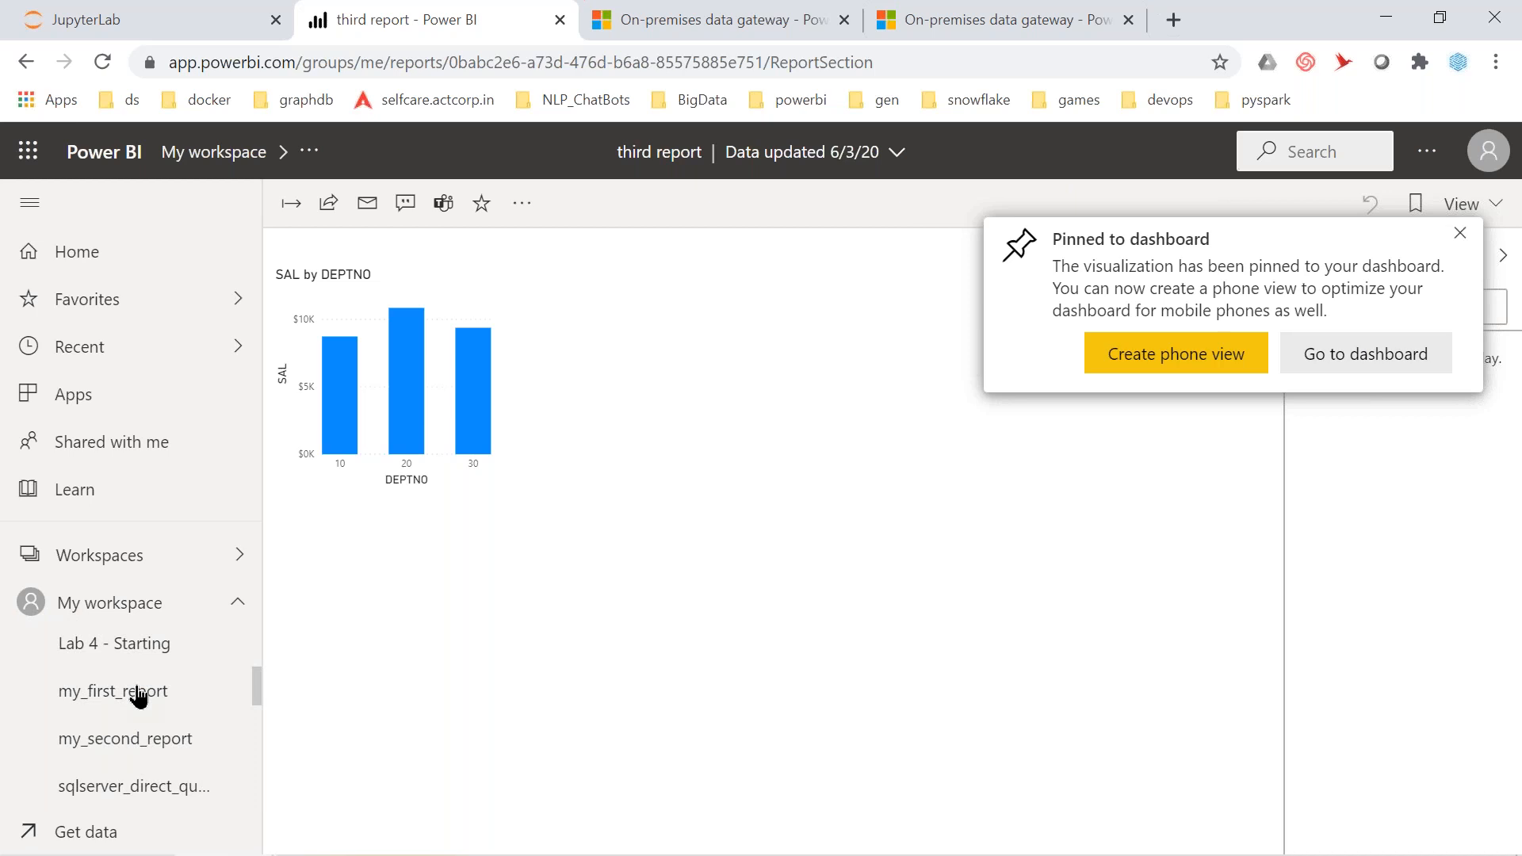
{"action": "left_click", "coordinate": [181, 741]}
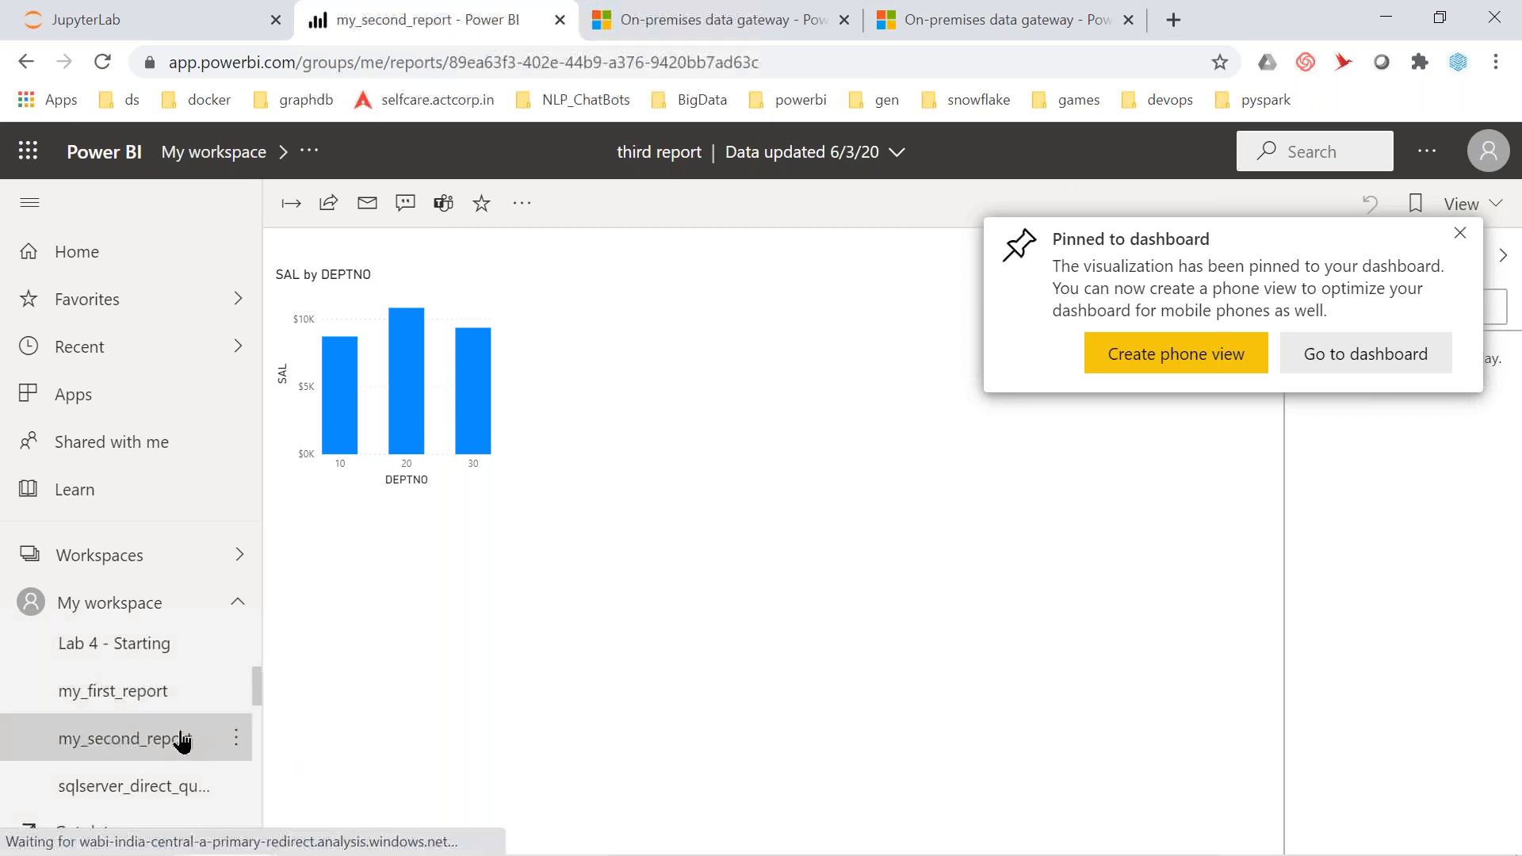
{"action": "scroll", "coordinate": [119, 759], "scroll_direction": "up", "scroll_amount": 3}
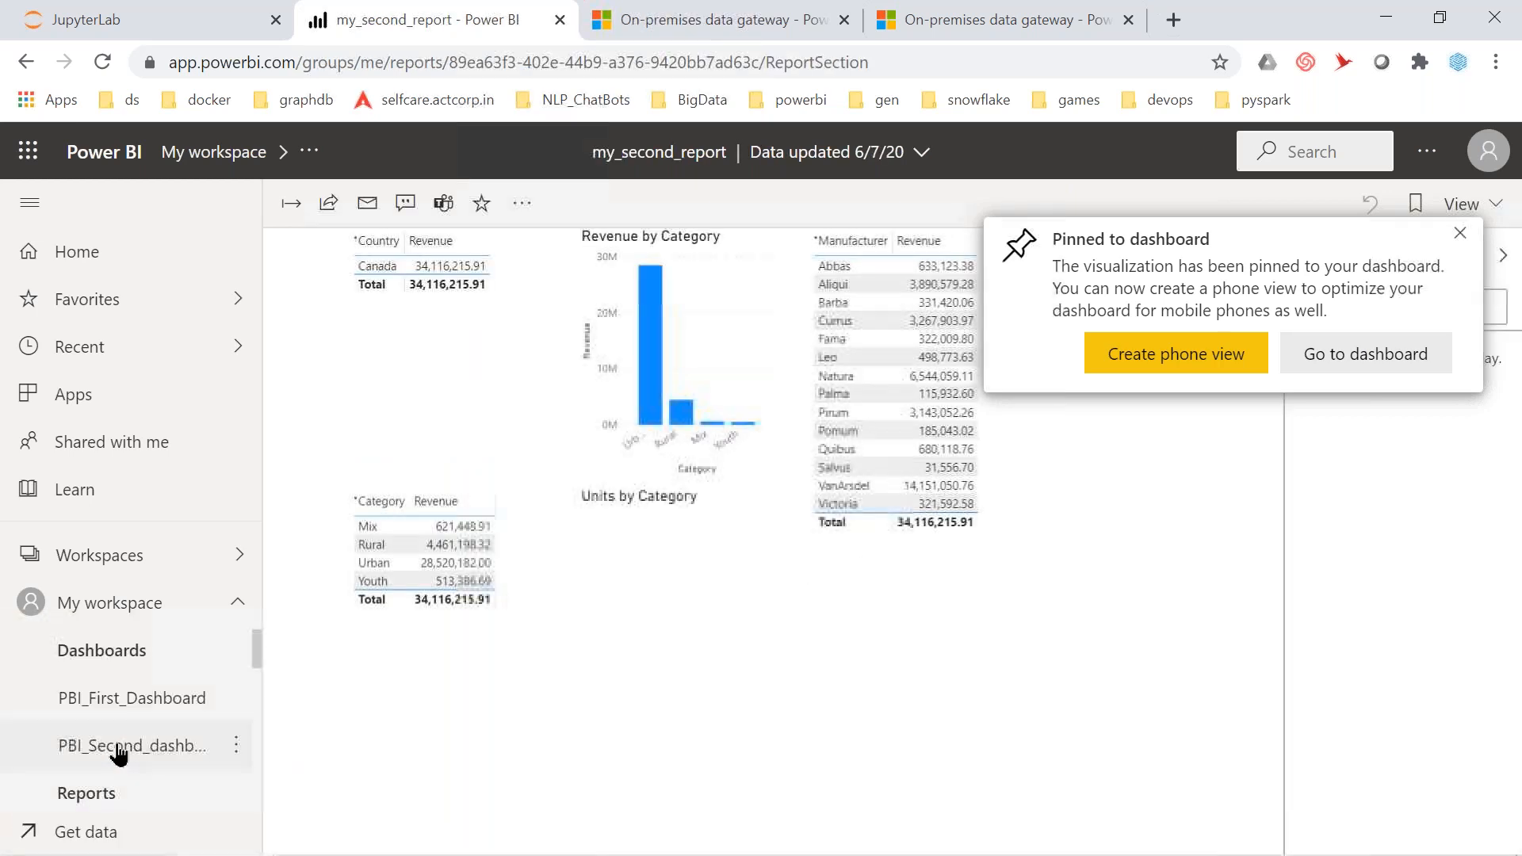
{"action": "left_click", "coordinate": [119, 749]}
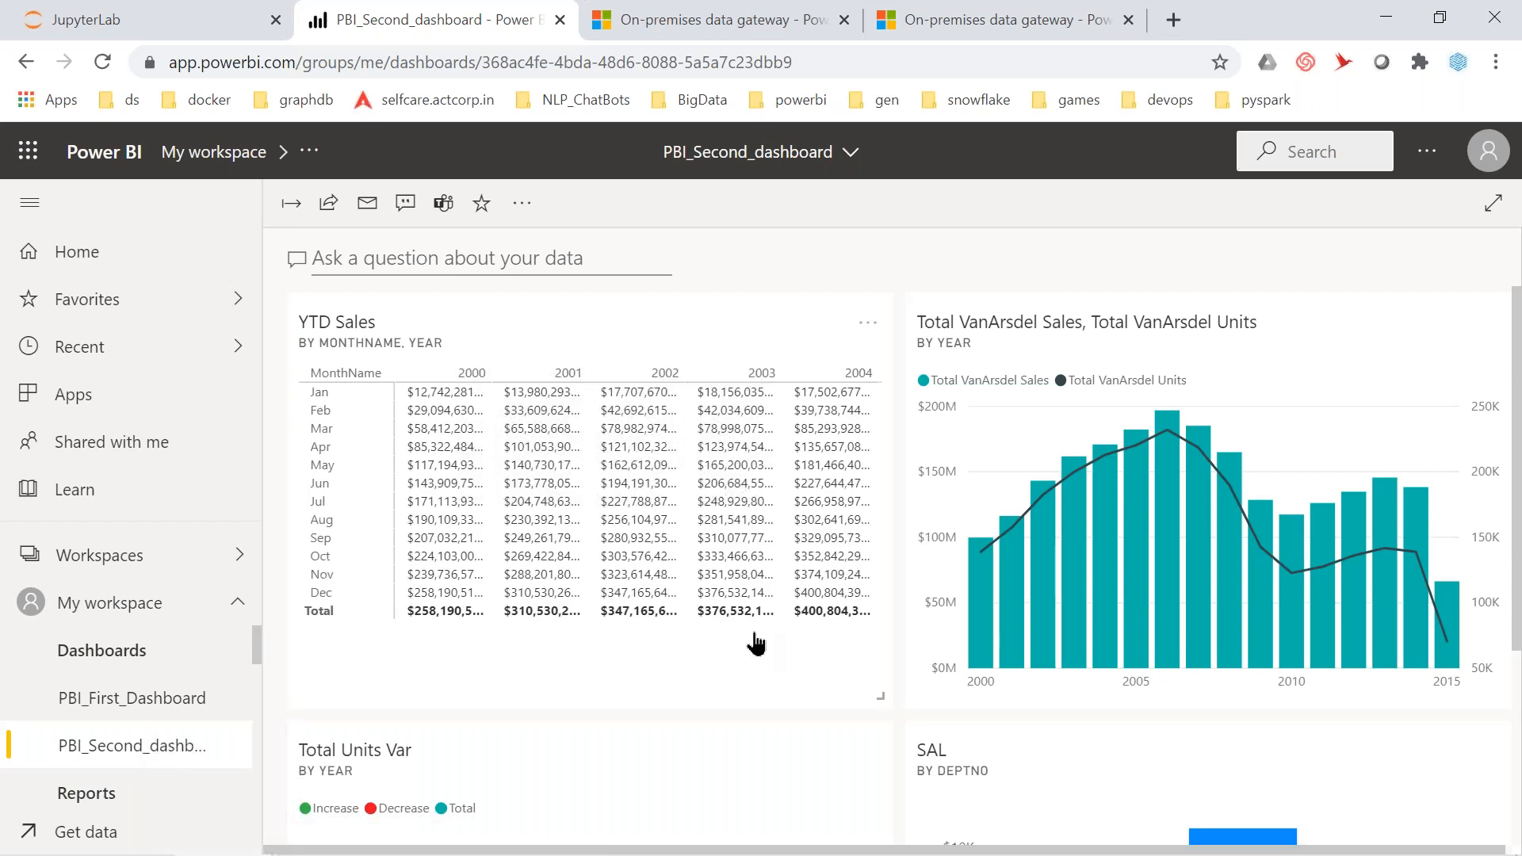
{"action": "scroll", "coordinate": [1186, 620], "scroll_direction": "down", "scroll_amount": 3}
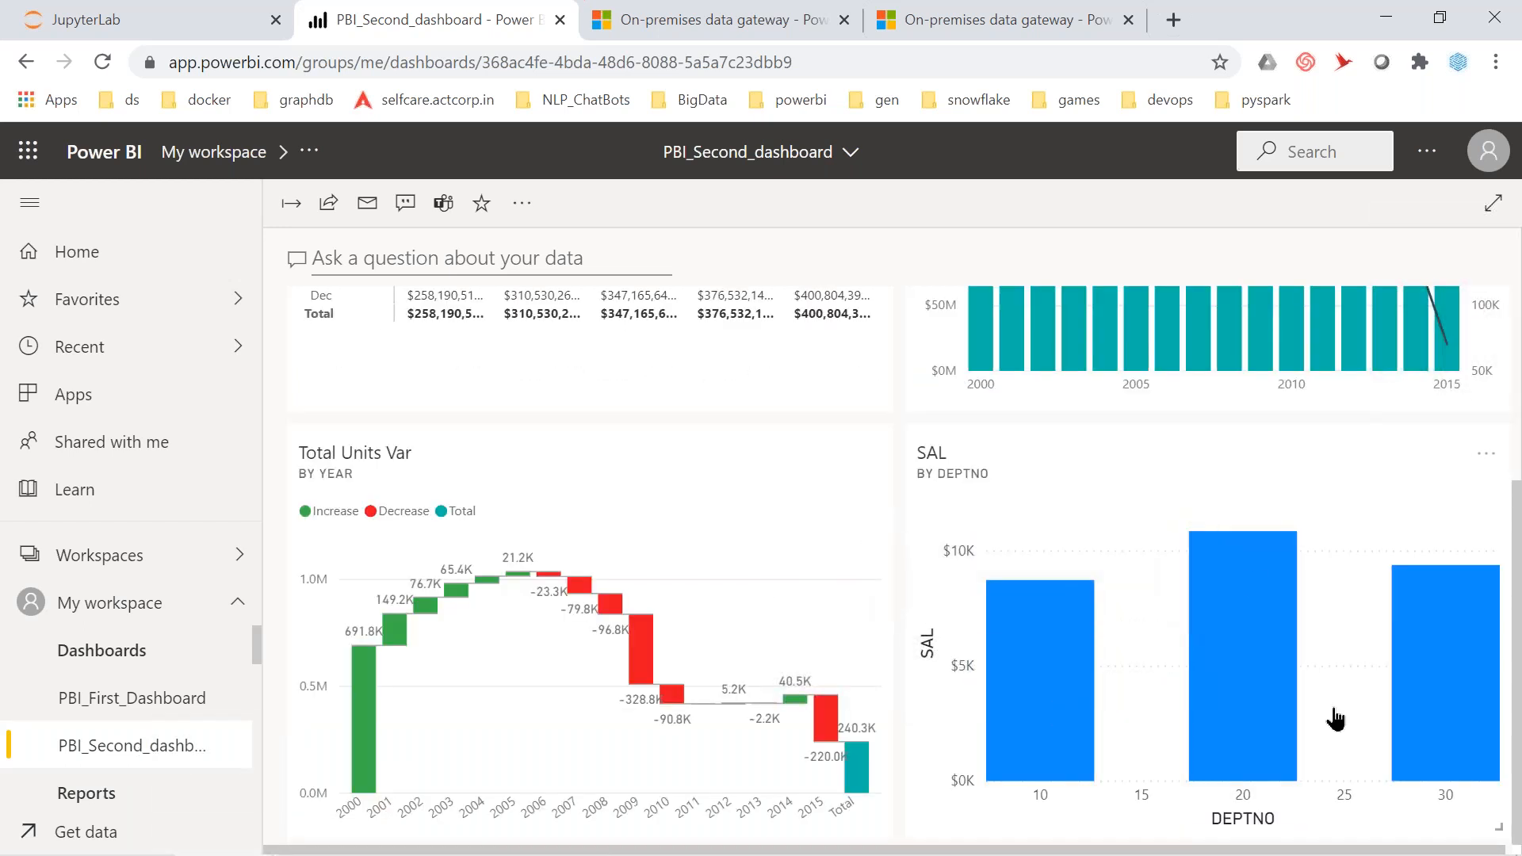
{"action": "mouse_move", "coordinate": [1028, 657]}
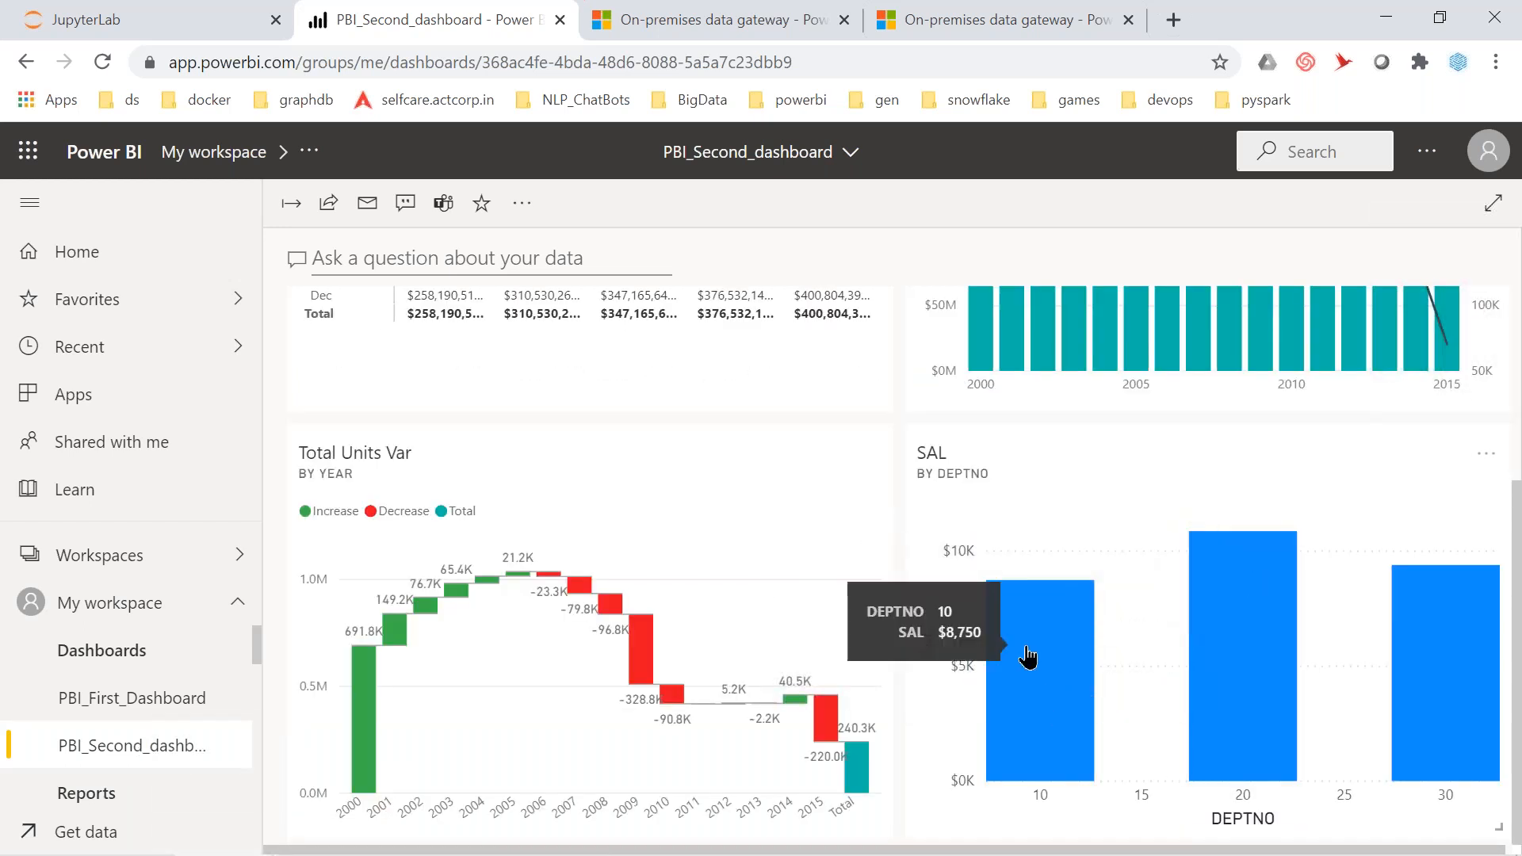
{"action": "mouse_move", "coordinate": [1225, 615]}
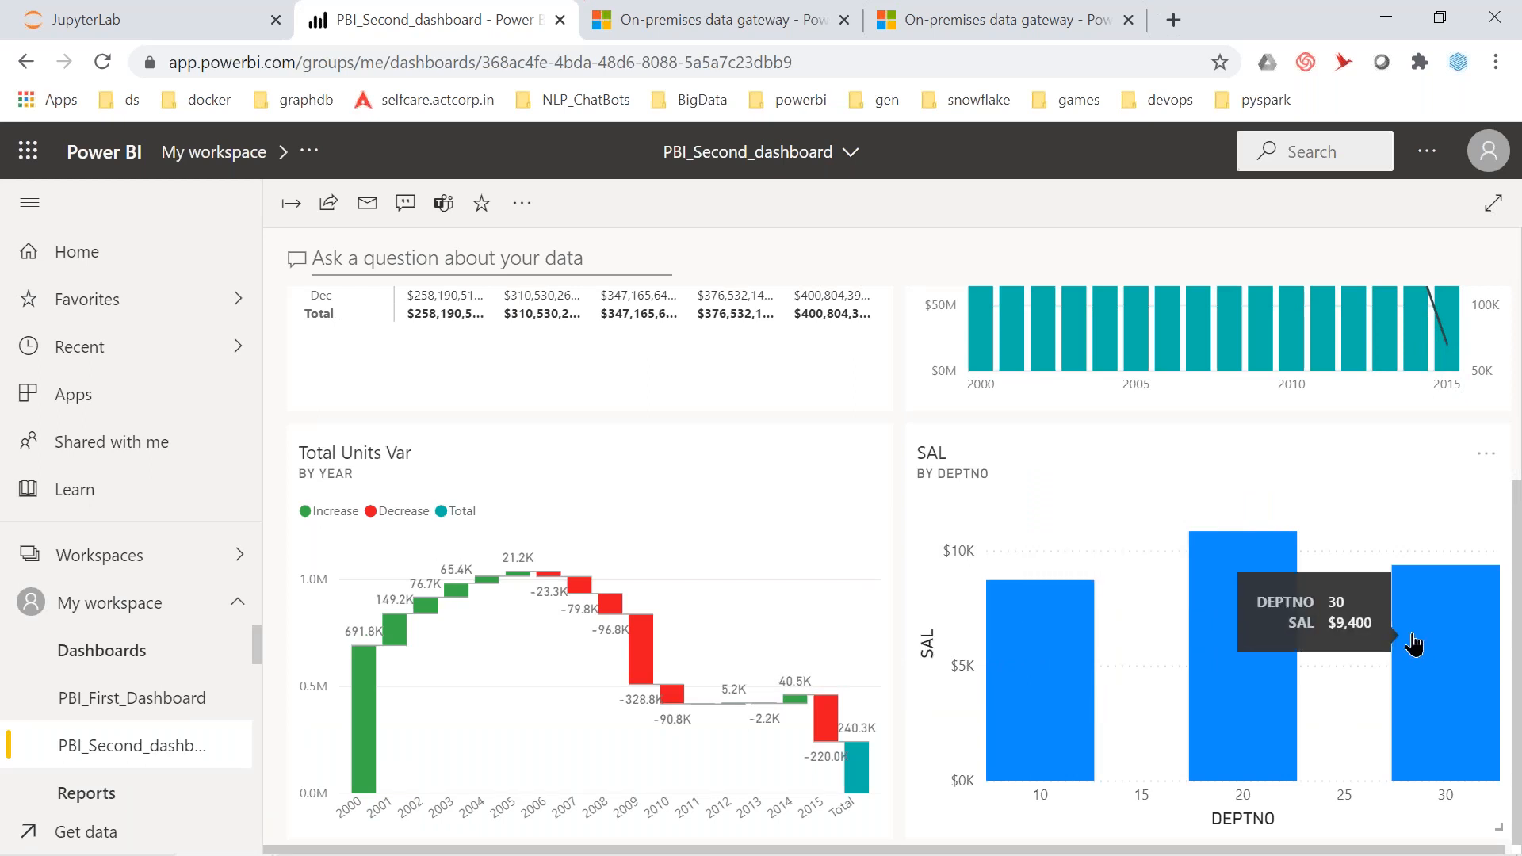
{"action": "mouse_move", "coordinate": [1074, 607]}
{"action": "scroll", "coordinate": [1074, 607], "scroll_direction": "up", "scroll_amount": 4}
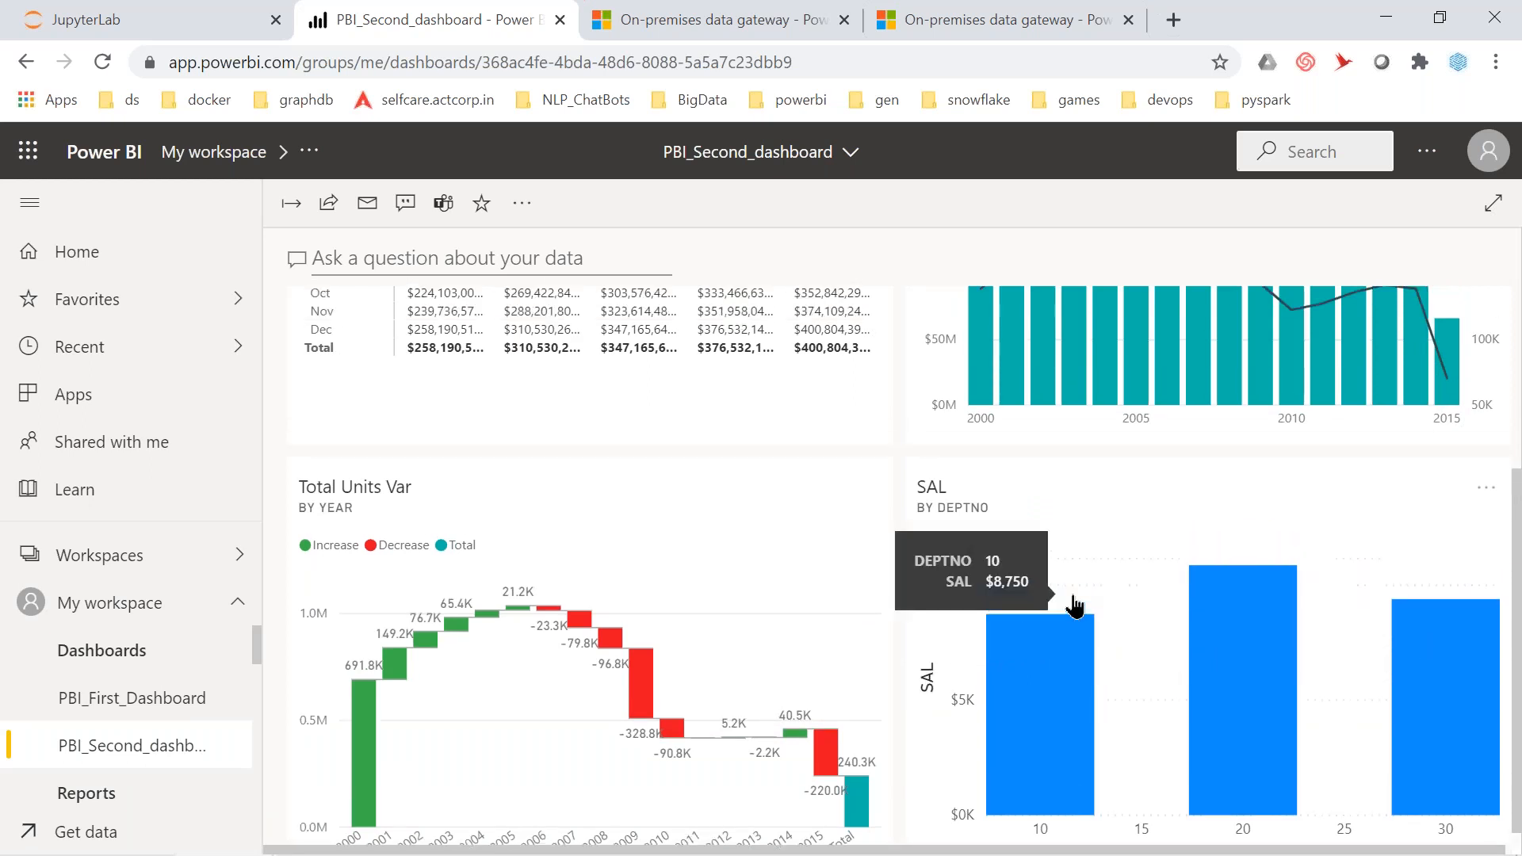
{"action": "mouse_move", "coordinate": [1067, 469]}
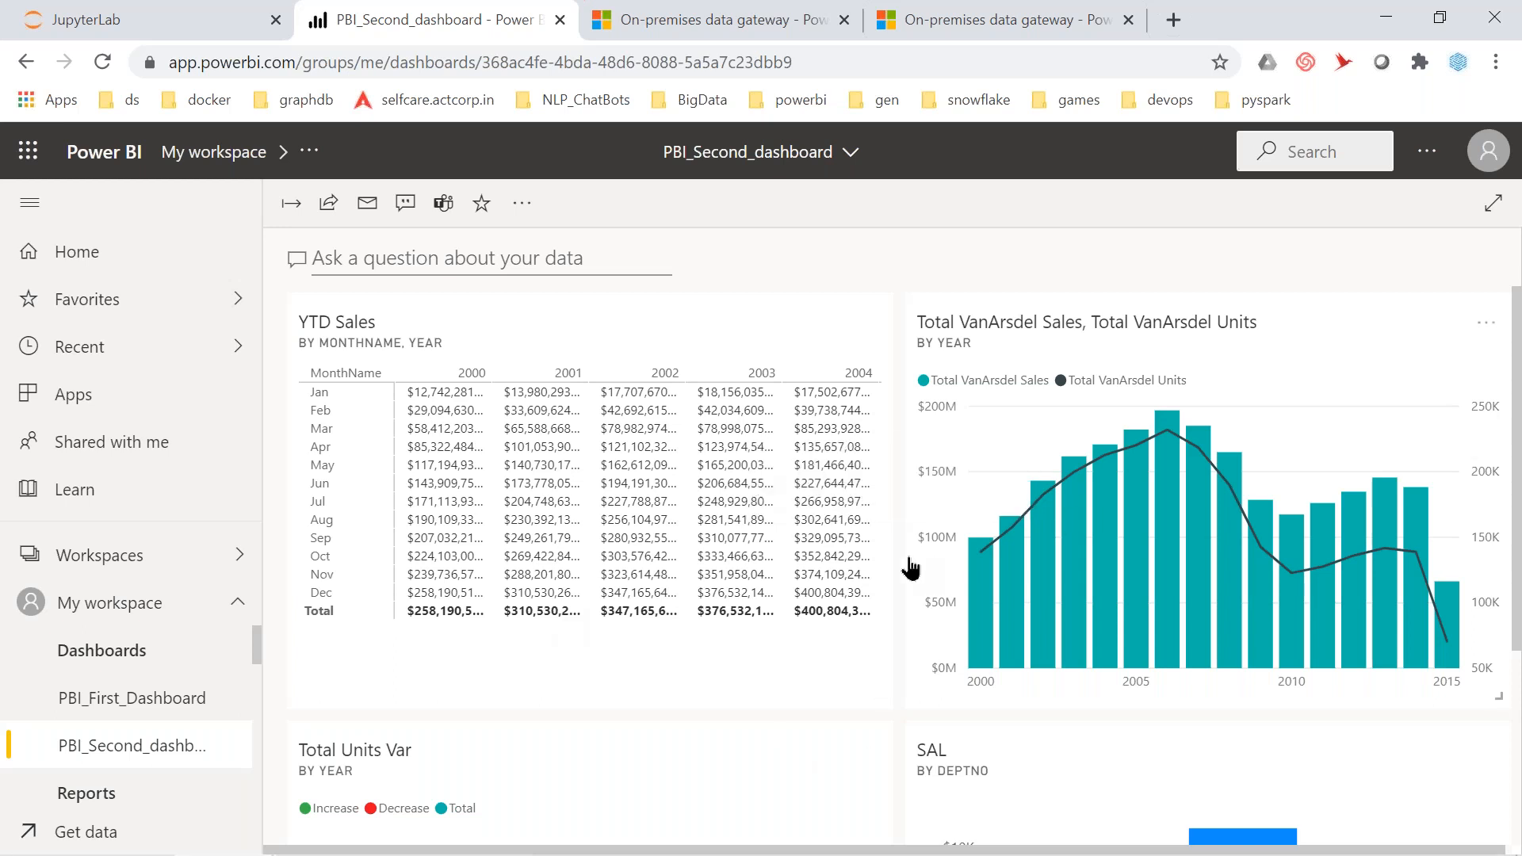
Collapse the navigation pane and start a Text box tile on PBI_Second_dashboard via Add tile
{"action": "left_click", "coordinate": [31, 208]}
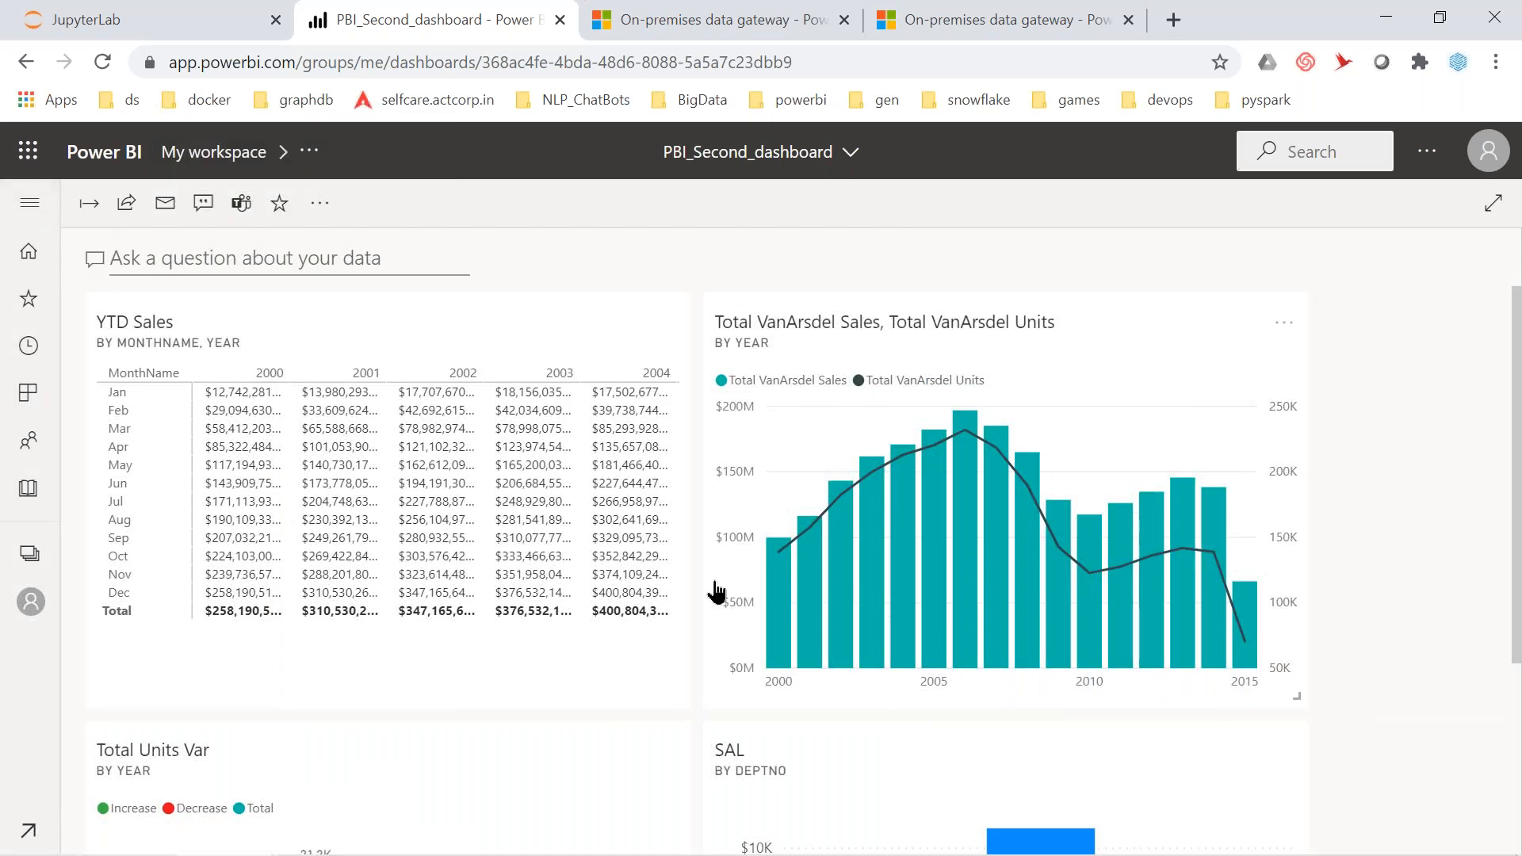
{"action": "scroll", "coordinate": [716, 591], "scroll_direction": "down", "scroll_amount": 3}
{"action": "scroll", "coordinate": [714, 585], "scroll_direction": "up", "scroll_amount": 3}
{"action": "left_click", "coordinate": [320, 203]}
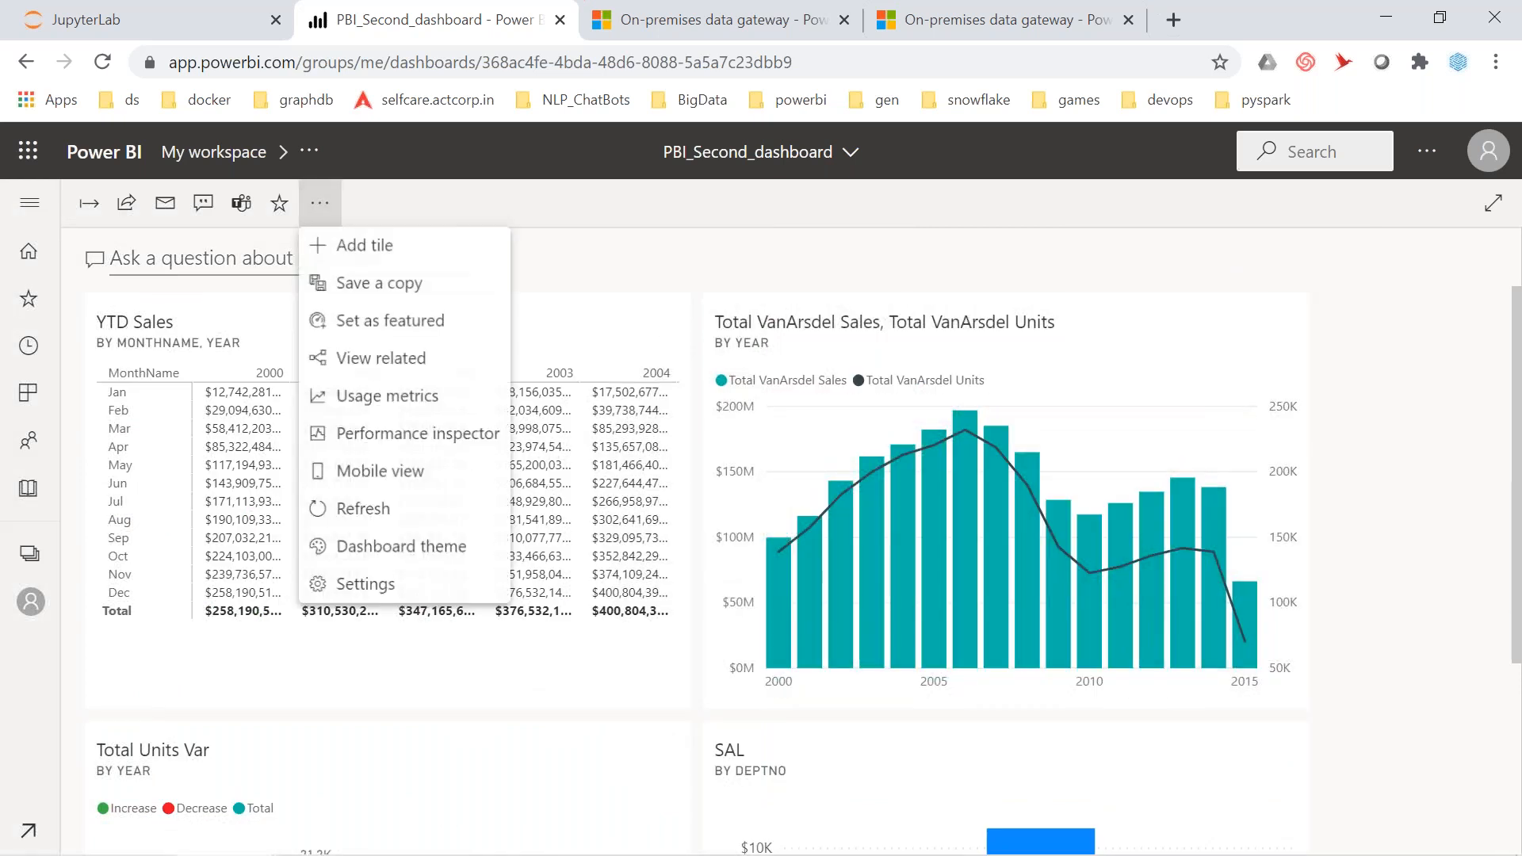
{"action": "left_click", "coordinate": [411, 255]}
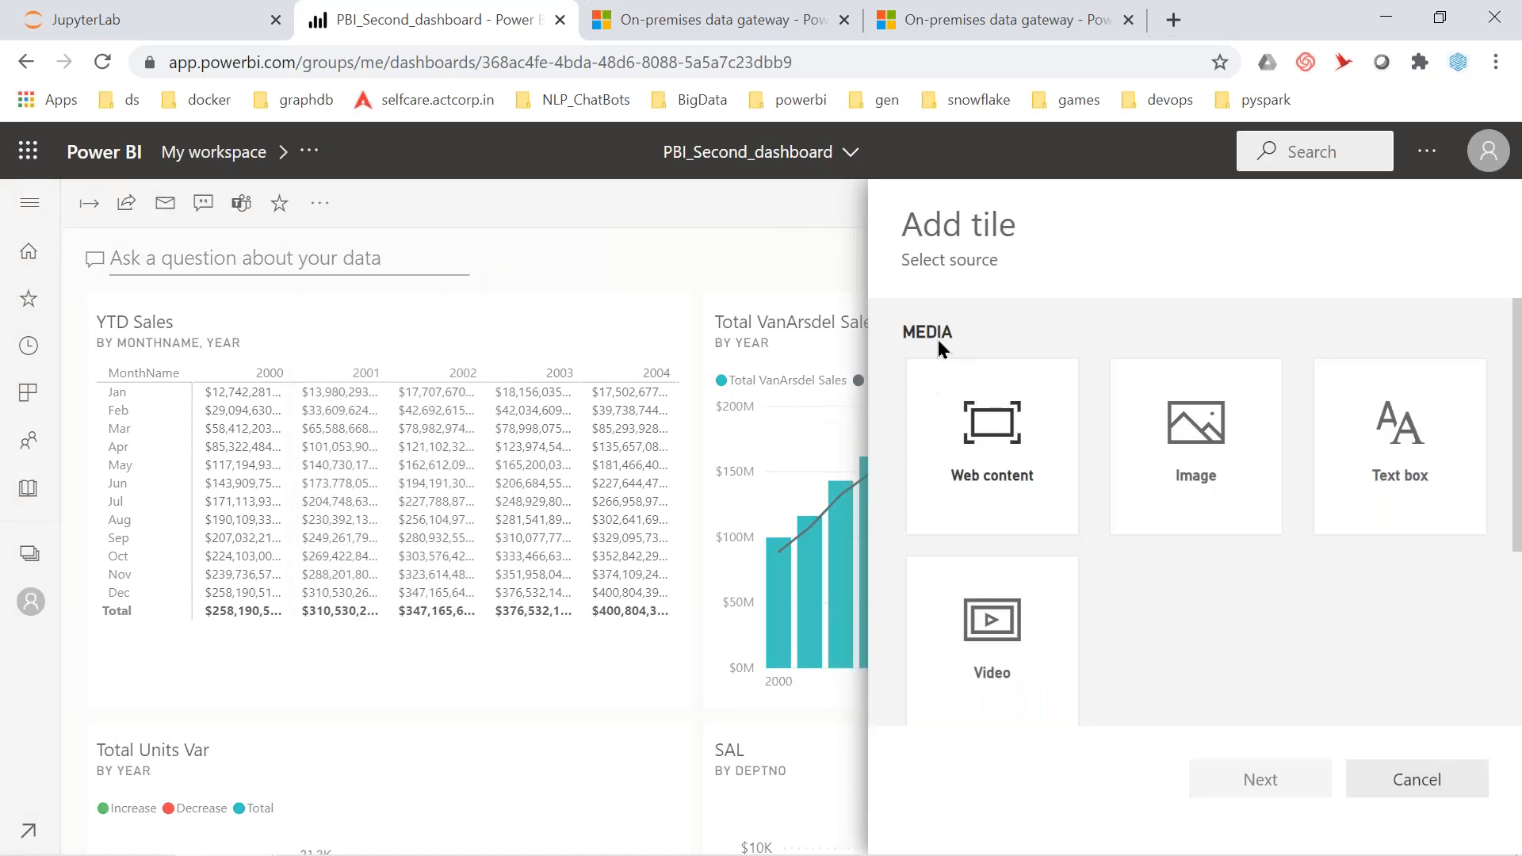
{"action": "double_click", "coordinate": [931, 331]}
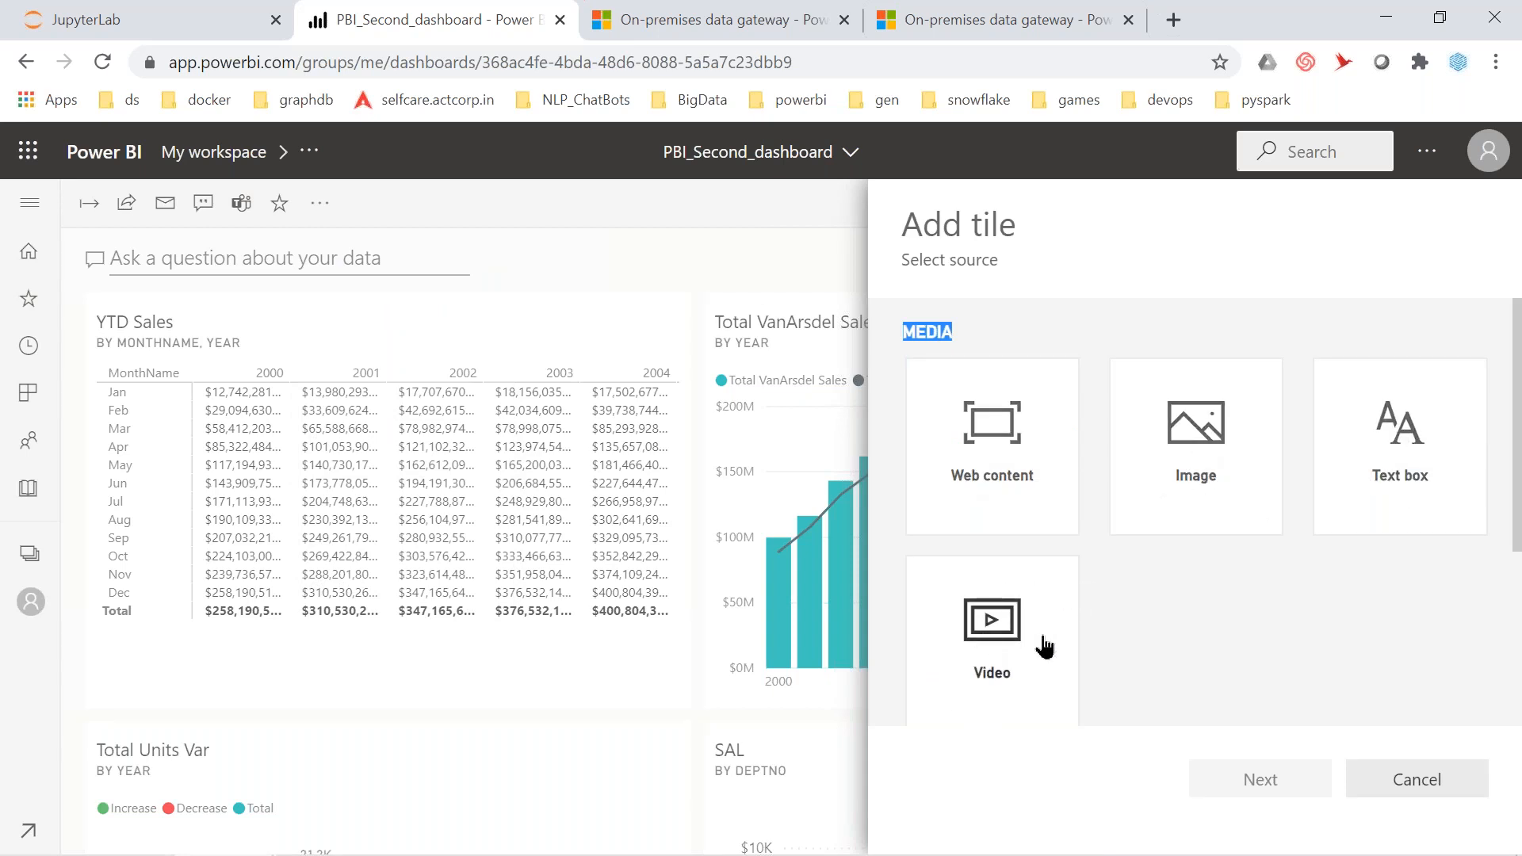
{"action": "scroll", "coordinate": [1189, 627], "scroll_direction": "down", "scroll_amount": 2}
{"action": "scroll", "coordinate": [1188, 620], "scroll_direction": "up", "scroll_amount": 3}
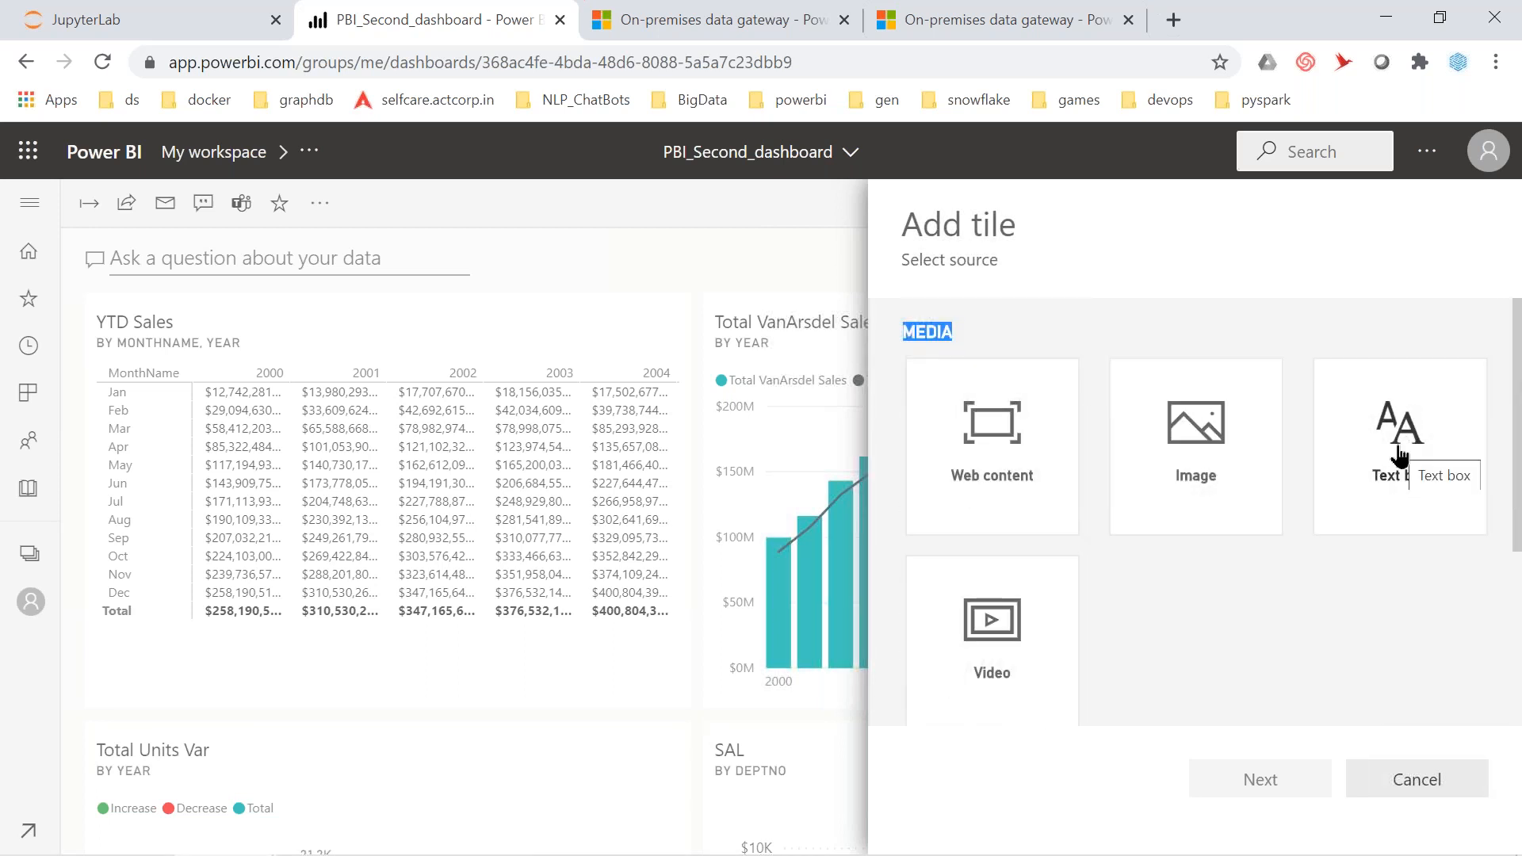
{"action": "left_click", "coordinate": [1400, 458]}
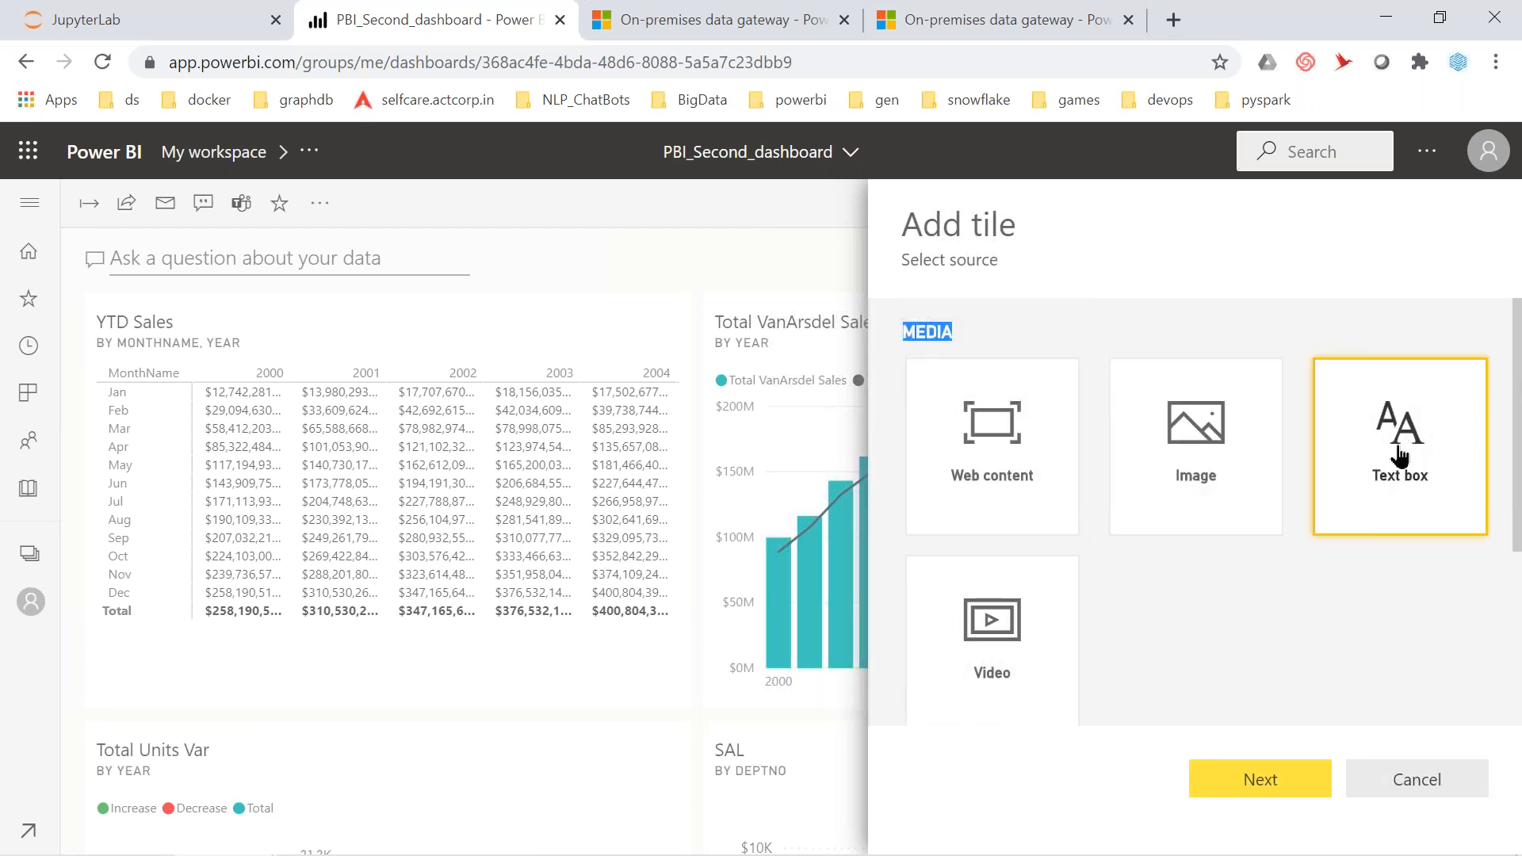
{"action": "left_click", "coordinate": [1304, 783]}
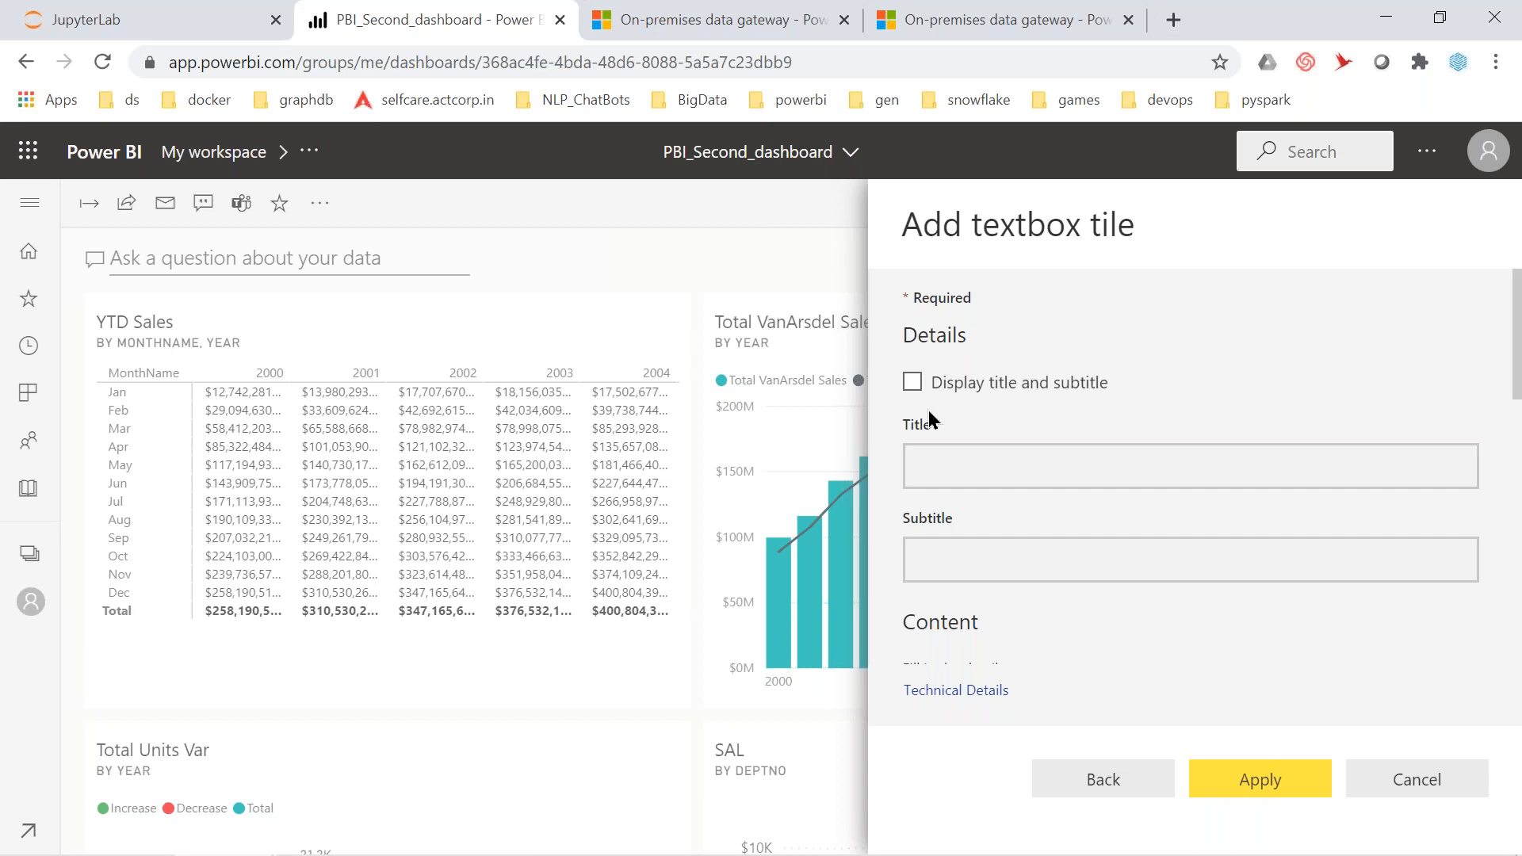
Write the welcome note about adding tiles and web content, with a bold 'iam a text box' line
{"action": "scroll", "coordinate": [1007, 611], "scroll_direction": "down", "scroll_amount": 3}
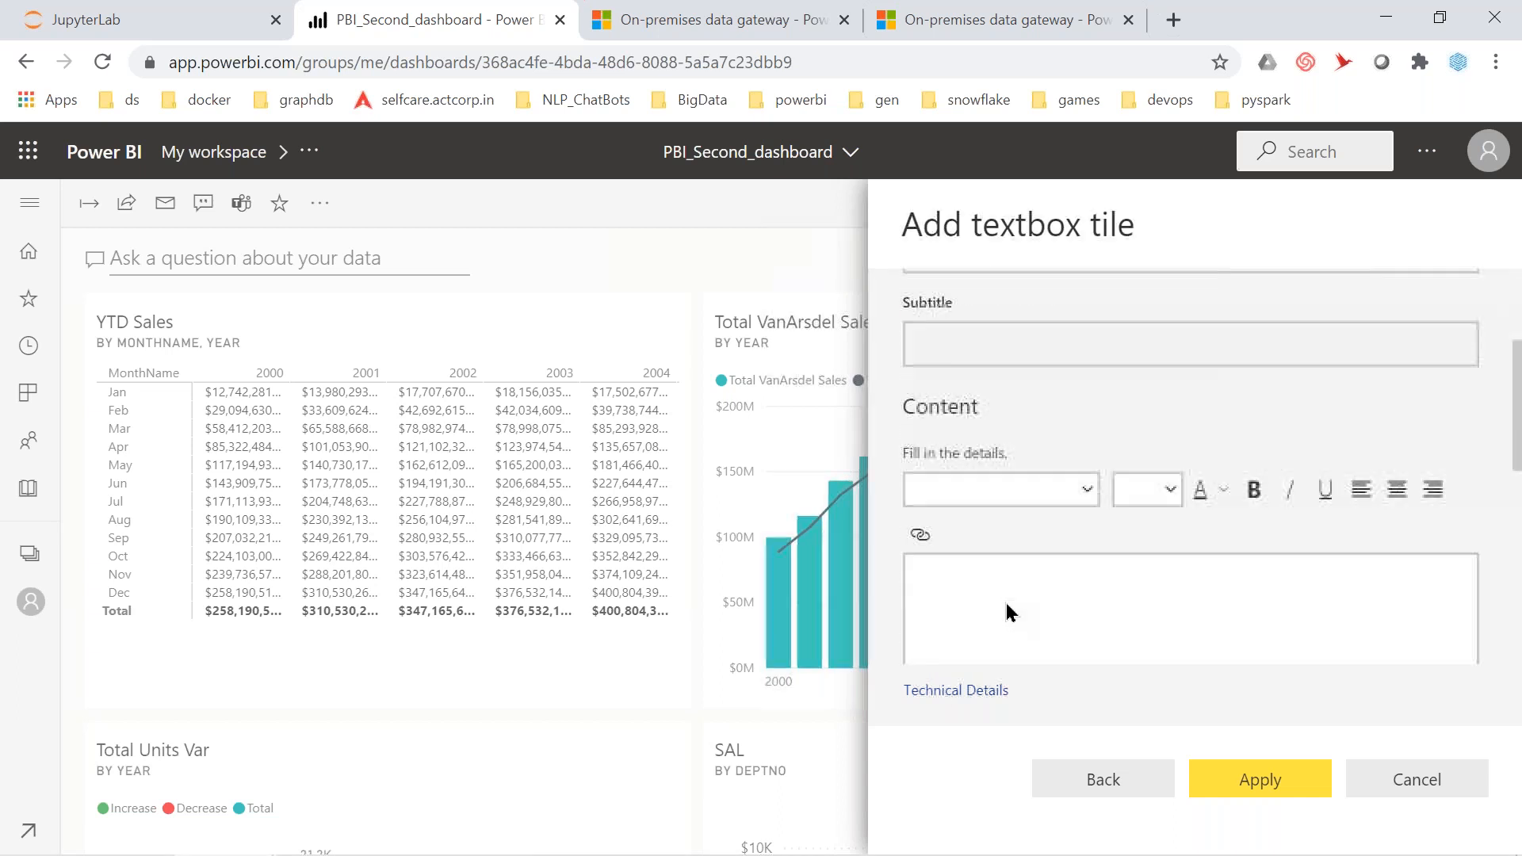
{"action": "left_click", "coordinate": [942, 572]}
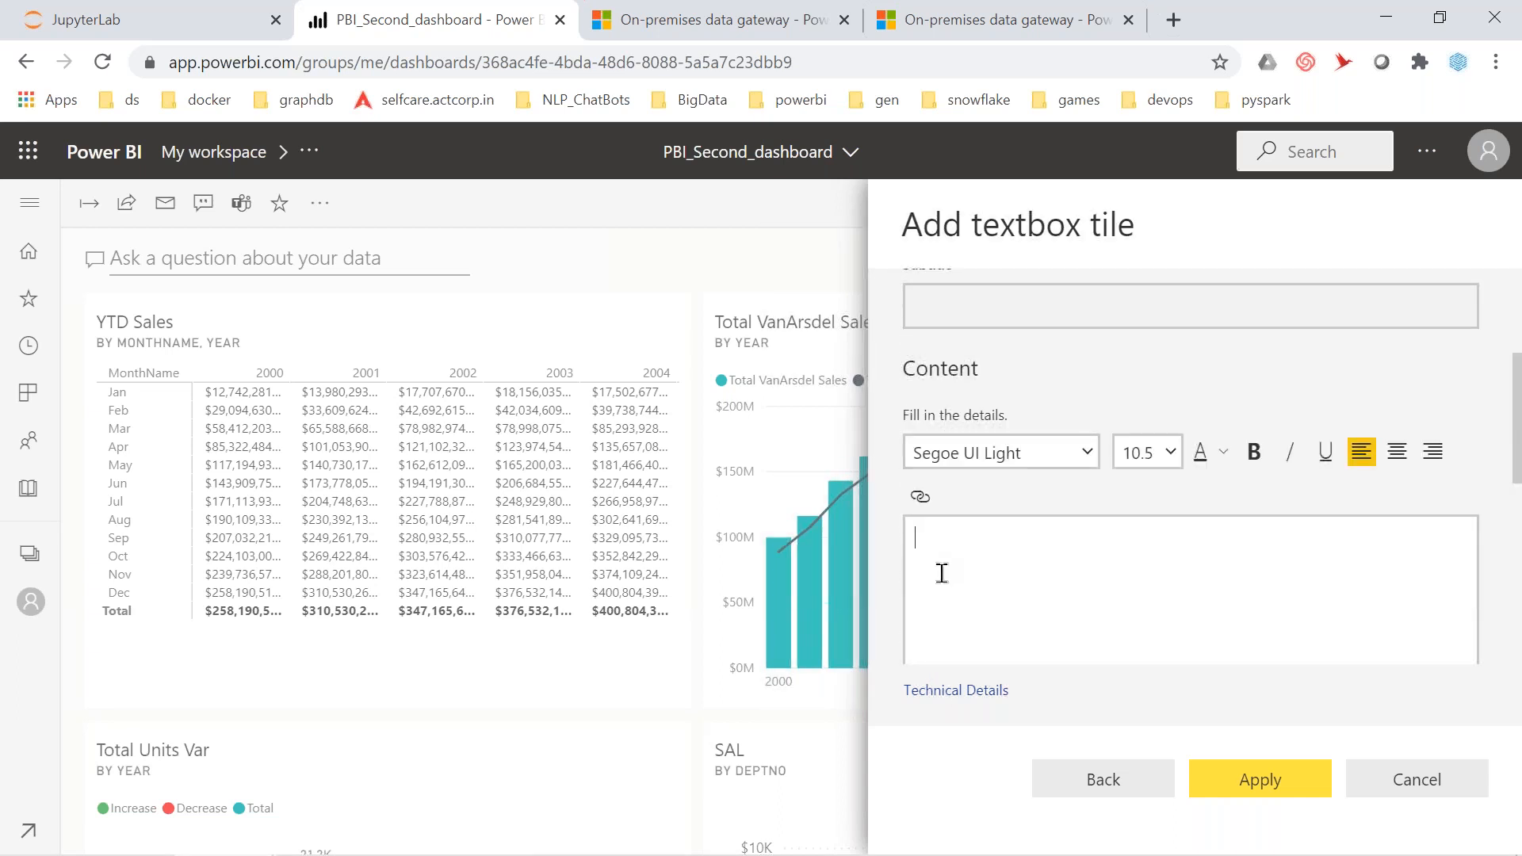
{"action": "type", "text": "Welcome to"}
{"action": "type", "text": " dash"}
{"action": "type", "text": "boards. "}
{"action": "type", "text": "We"}
{"action": "type", "text": " can add"}
{"action": "type", "text": " tiles"}
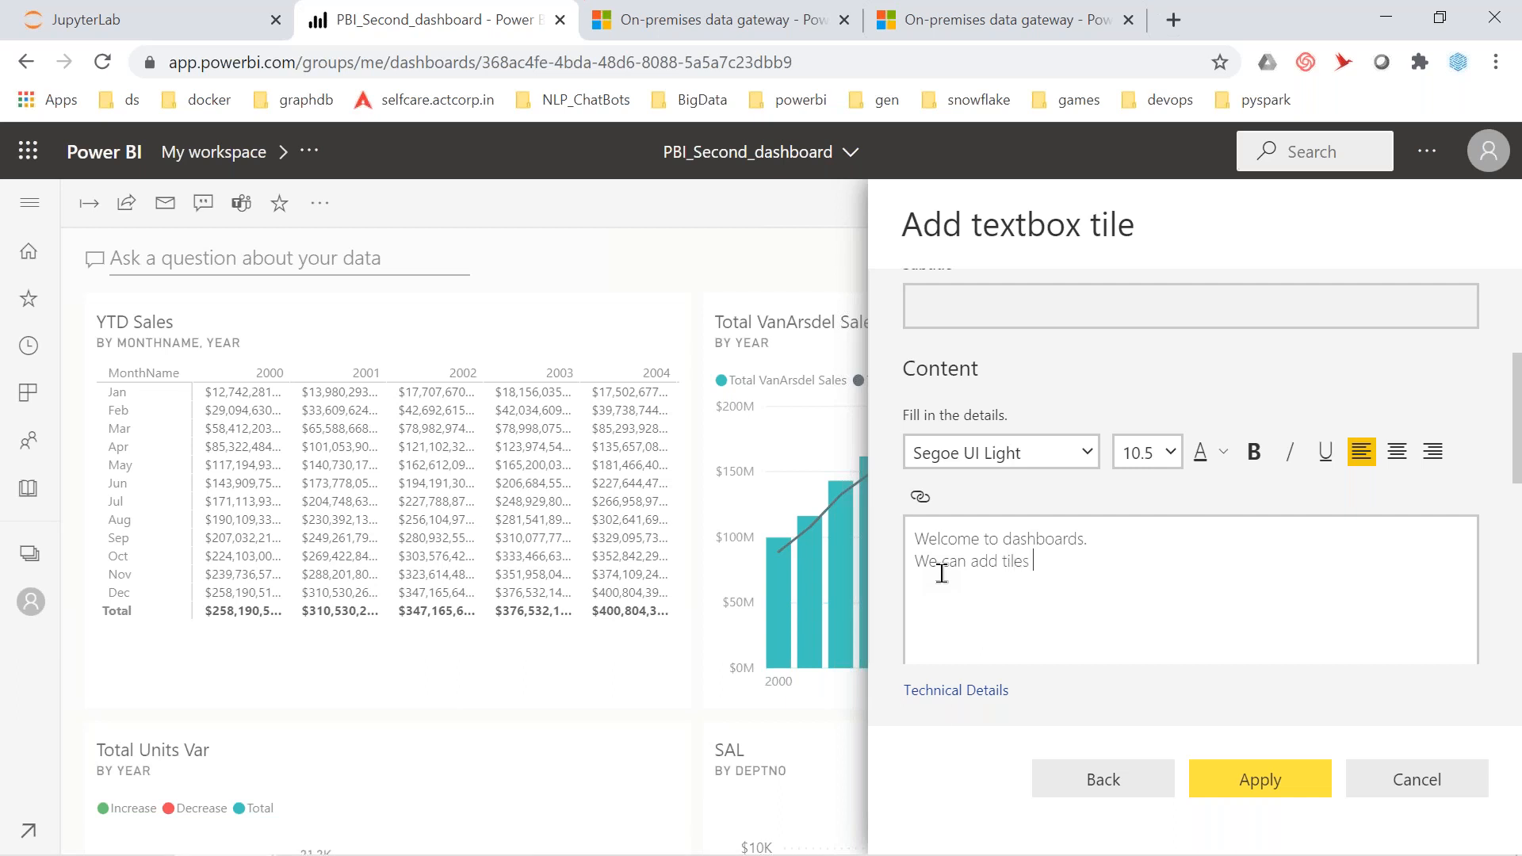
{"action": "type", "text": " from different reports"}
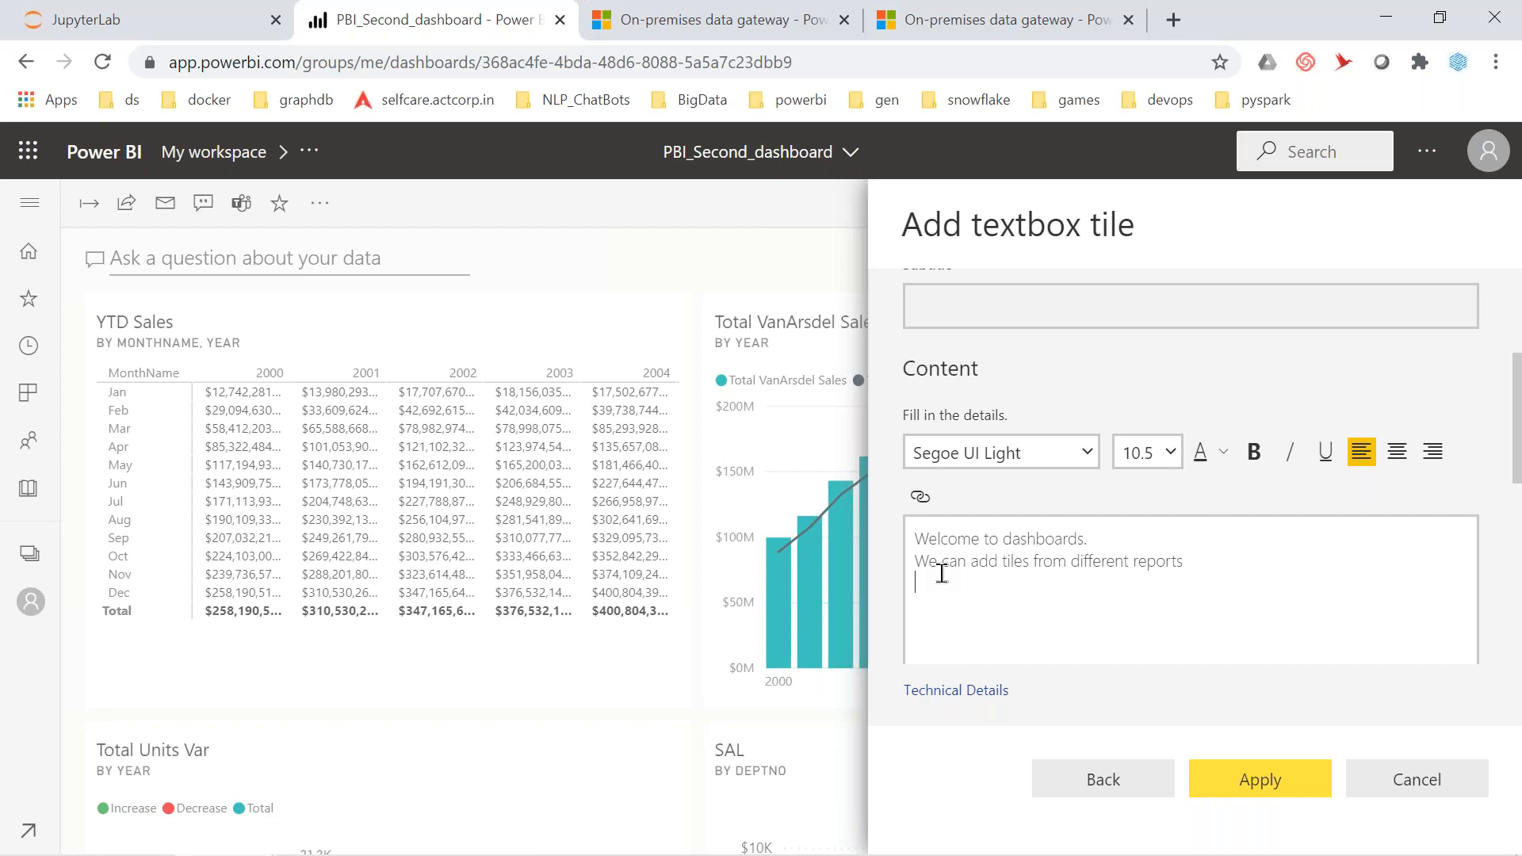
{"action": "key", "text": "Return"}
{"action": "type", "text": "apart from reports(pbix files) we also"}
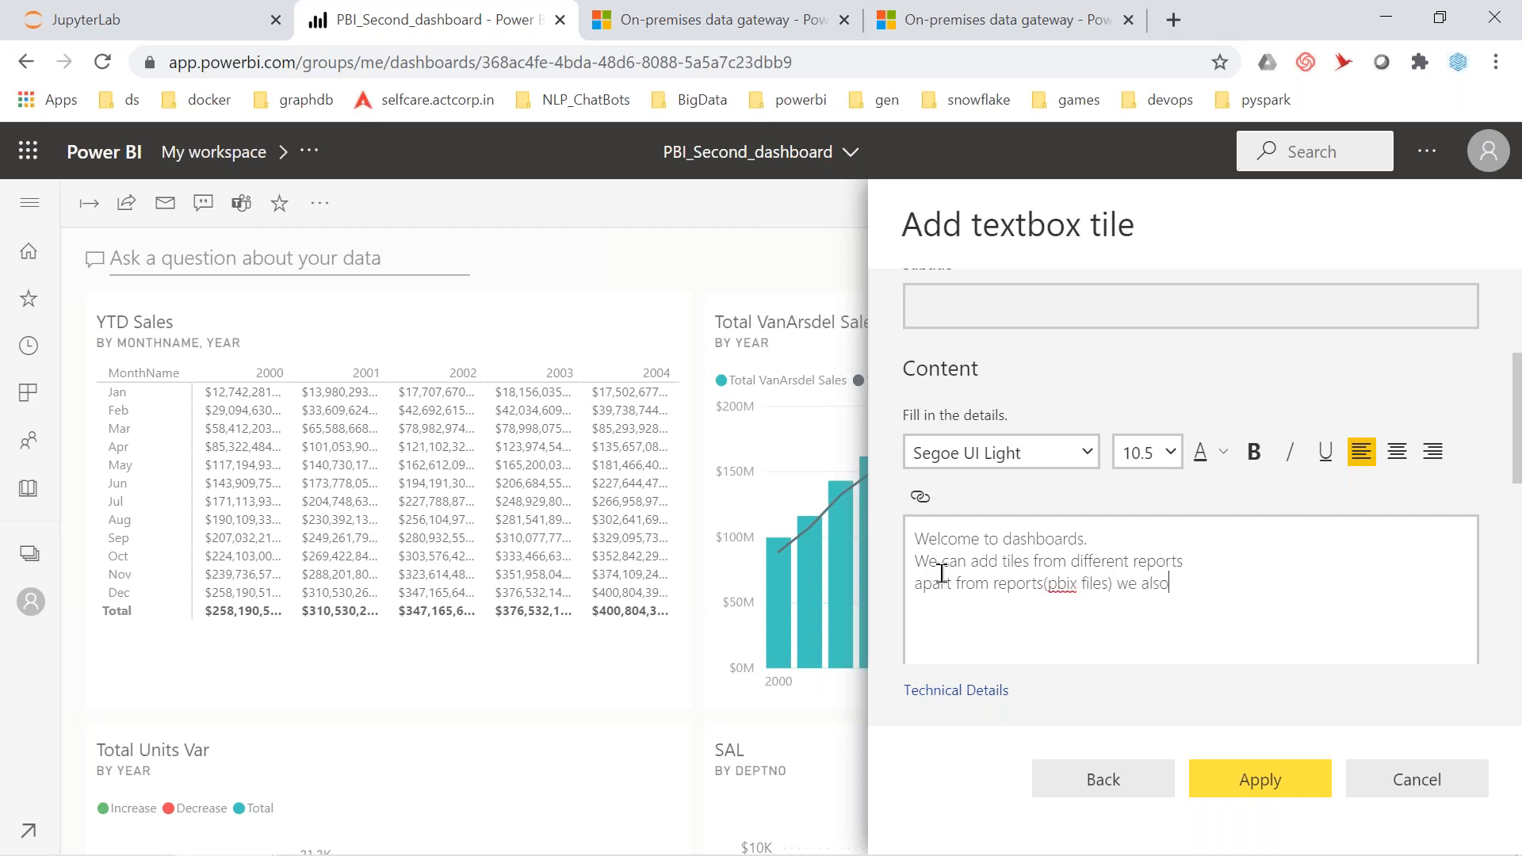
{"action": "type", "text": " can add web content/youtube video/image..etc"}
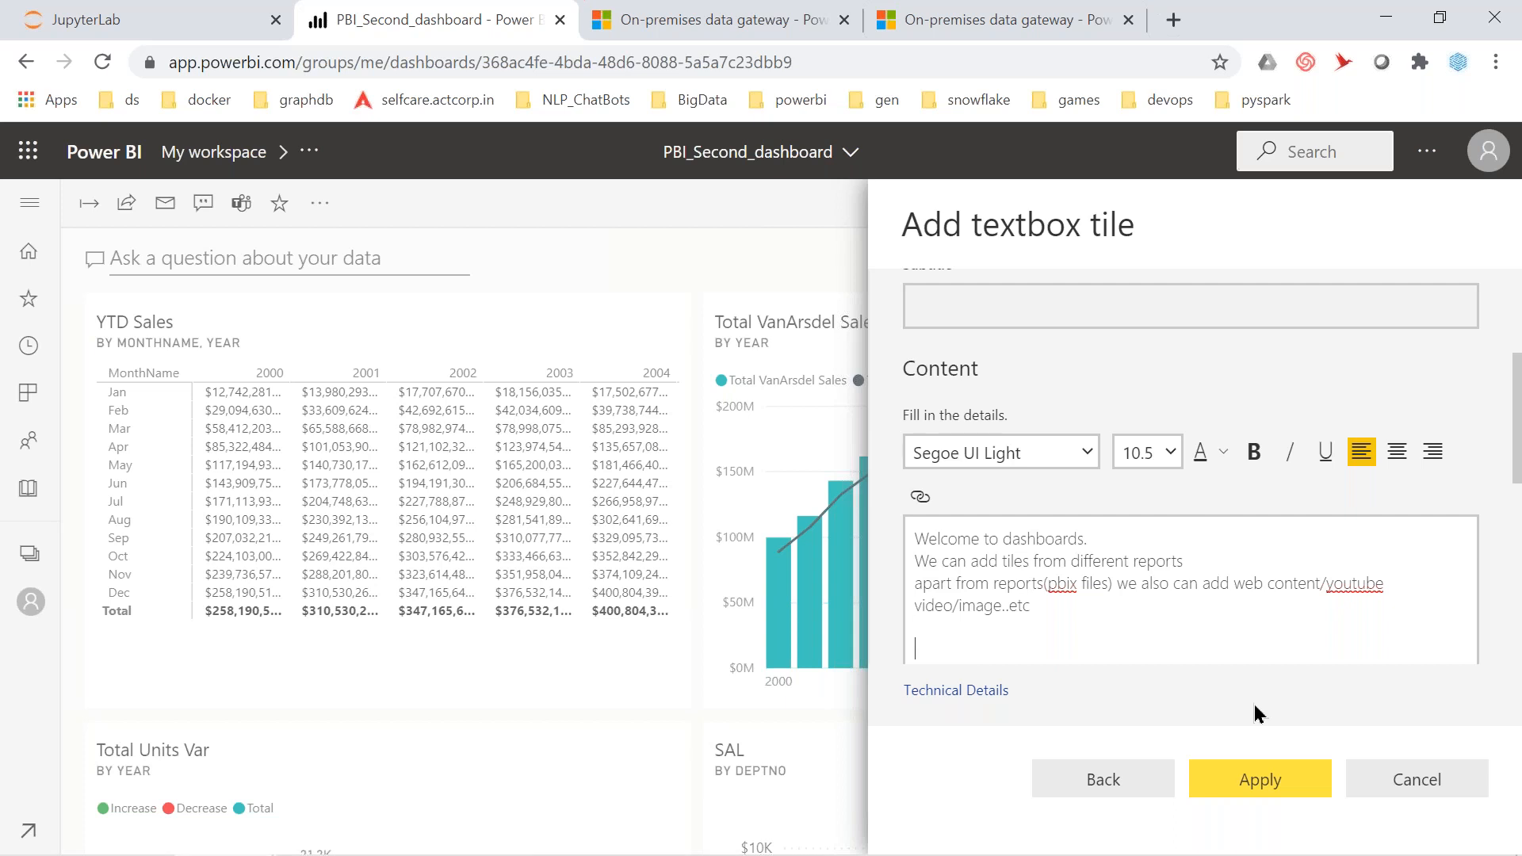
{"action": "type", "text": "iam a text box"}
{"action": "key", "text": "shift+Home"}
{"action": "left_click", "coordinate": [1253, 464]}
{"action": "left_click", "coordinate": [1168, 607]}
Add the text box tile, then move the SAL tile lower left with the welcome tile beneath
{"action": "left_click", "coordinate": [1251, 781]}
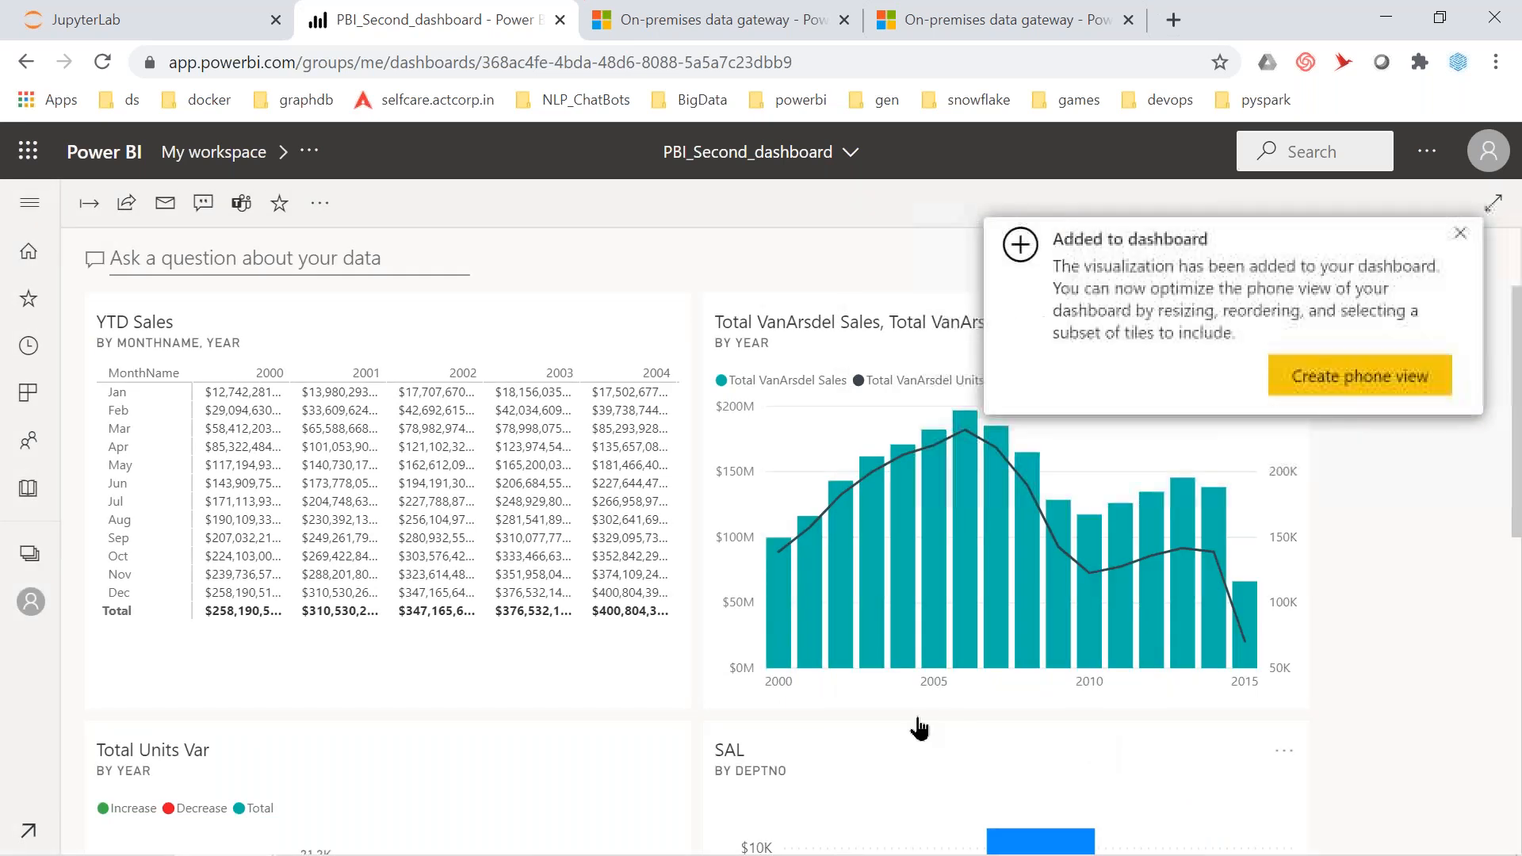
{"action": "scroll", "coordinate": [1009, 659], "scroll_direction": "down", "scroll_amount": 9}
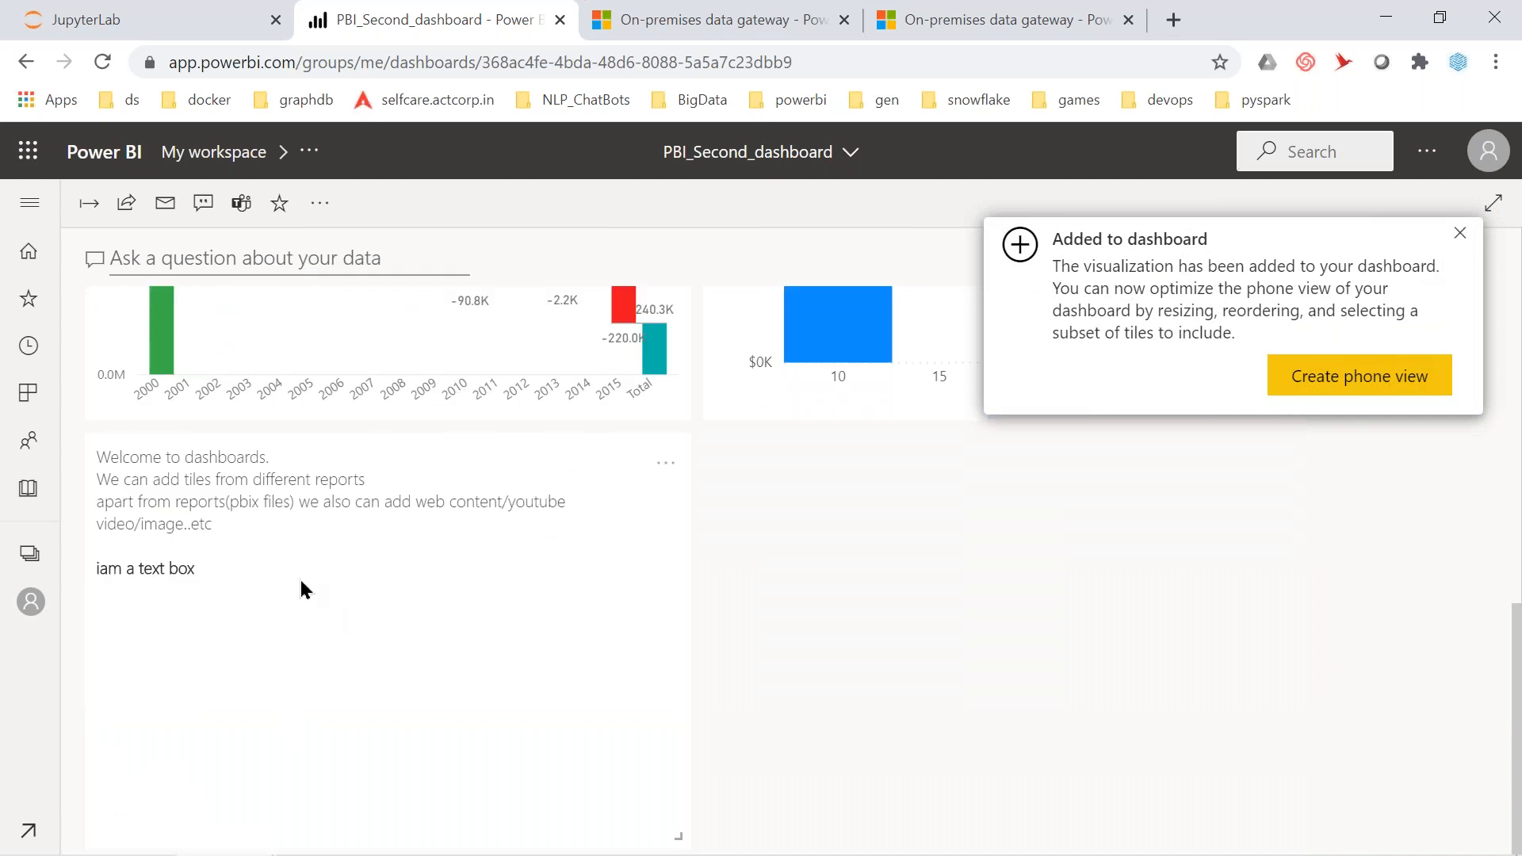
{"action": "scroll", "coordinate": [781, 536], "scroll_direction": "up", "scroll_amount": 6}
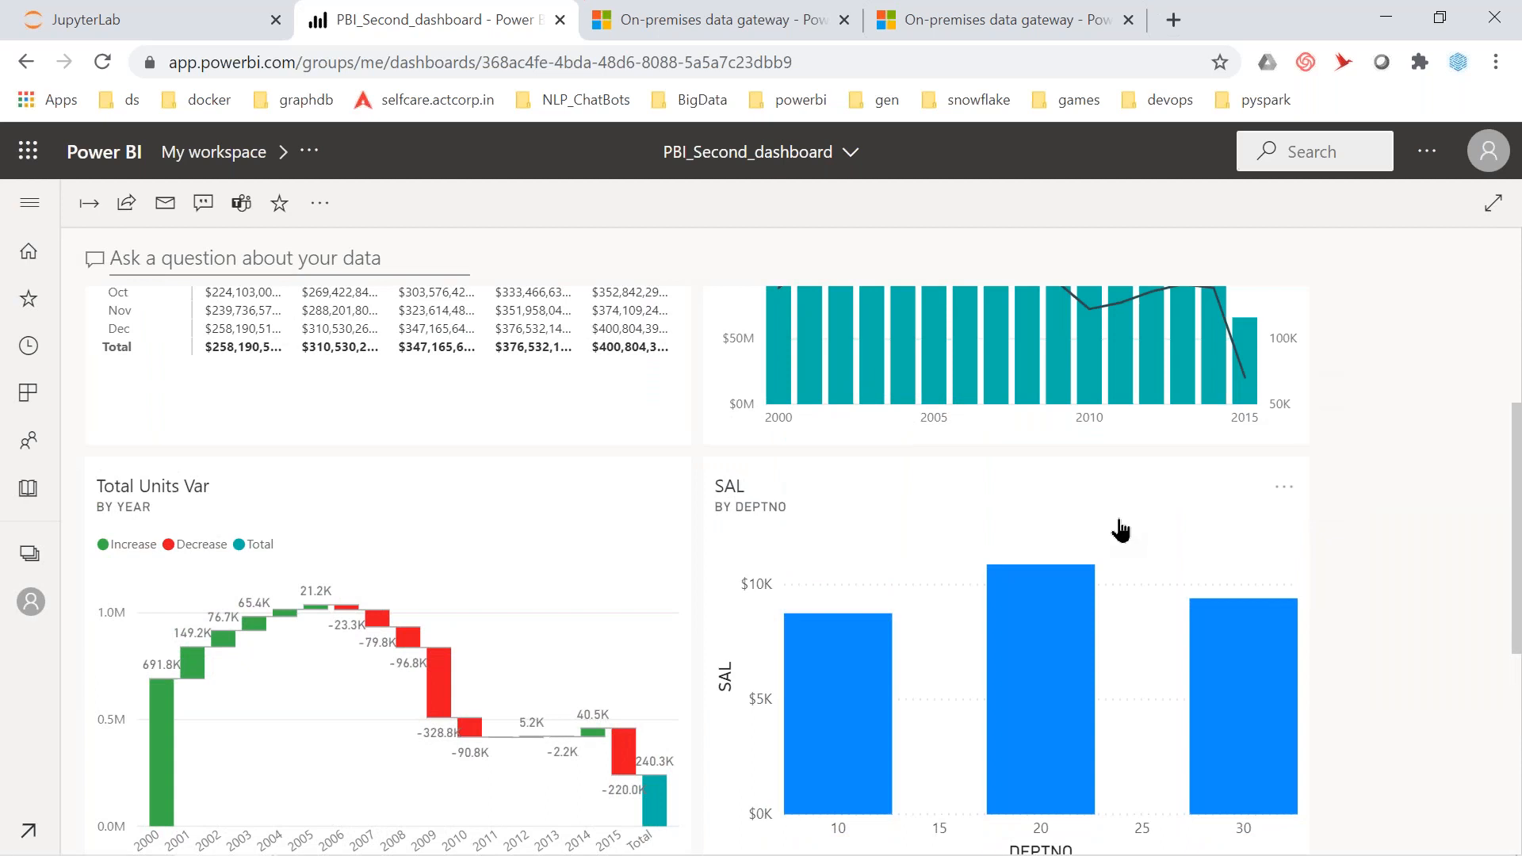
{"action": "left_click_drag", "start_coordinate": [917, 555], "coordinate": [292, 544]}
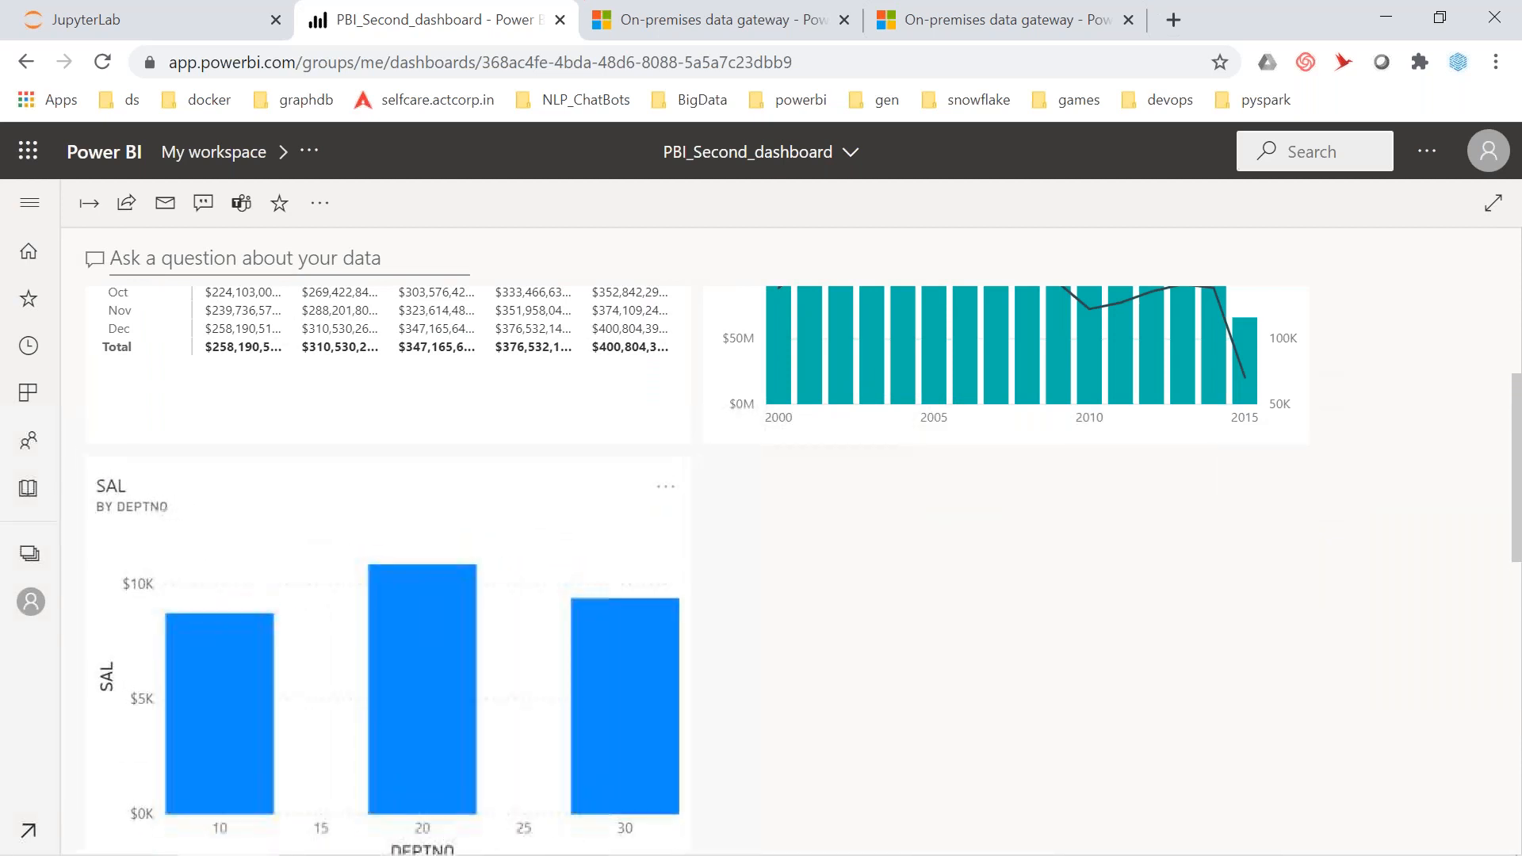
{"action": "scroll", "coordinate": [479, 584], "scroll_direction": "down", "scroll_amount": 5}
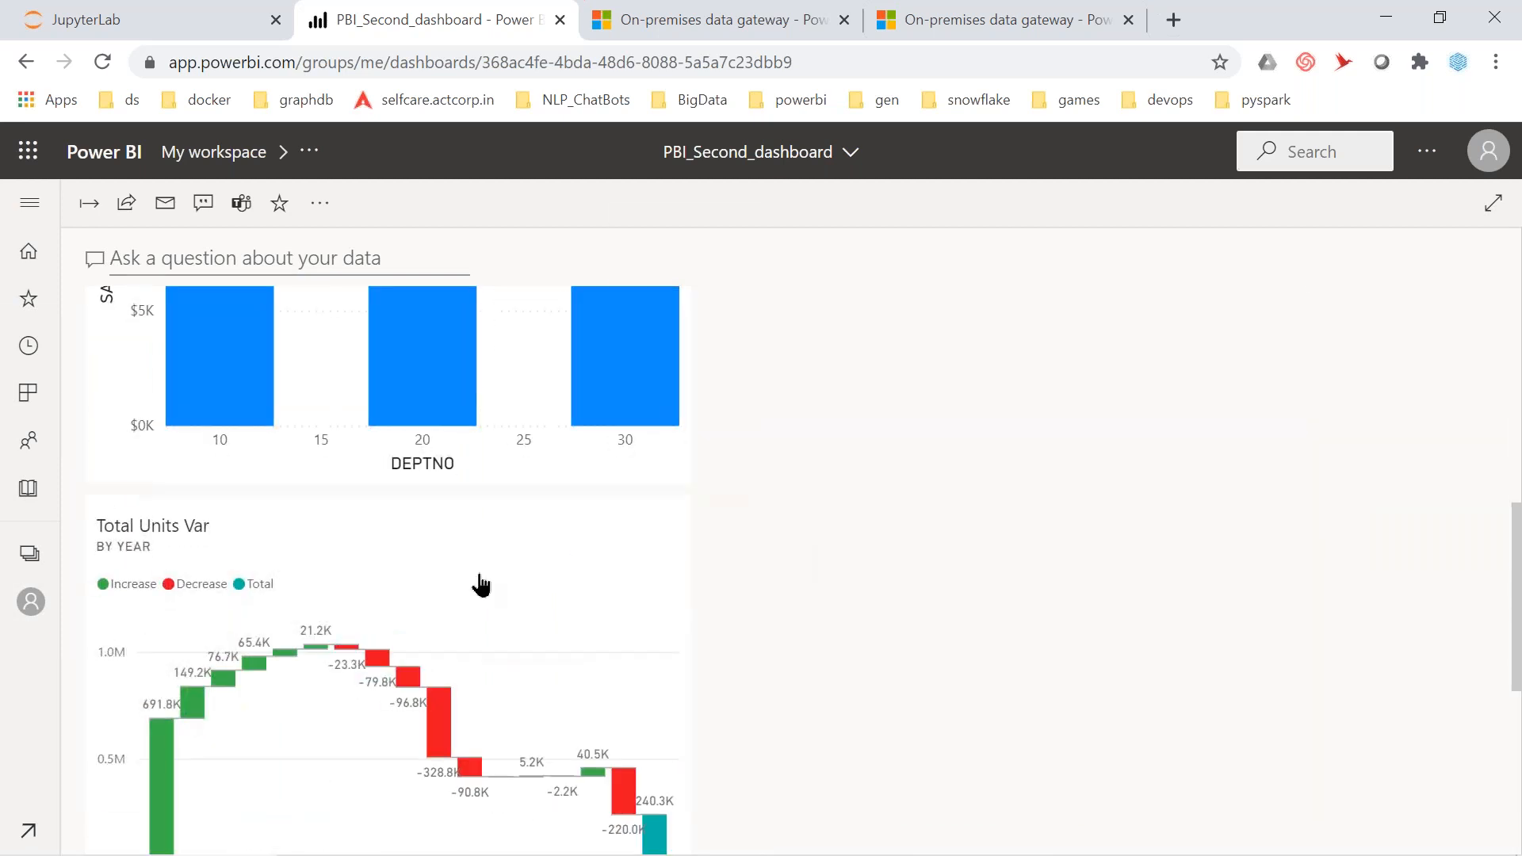
{"action": "left_click_drag", "start_coordinate": [462, 598], "coordinate": [1078, 314]}
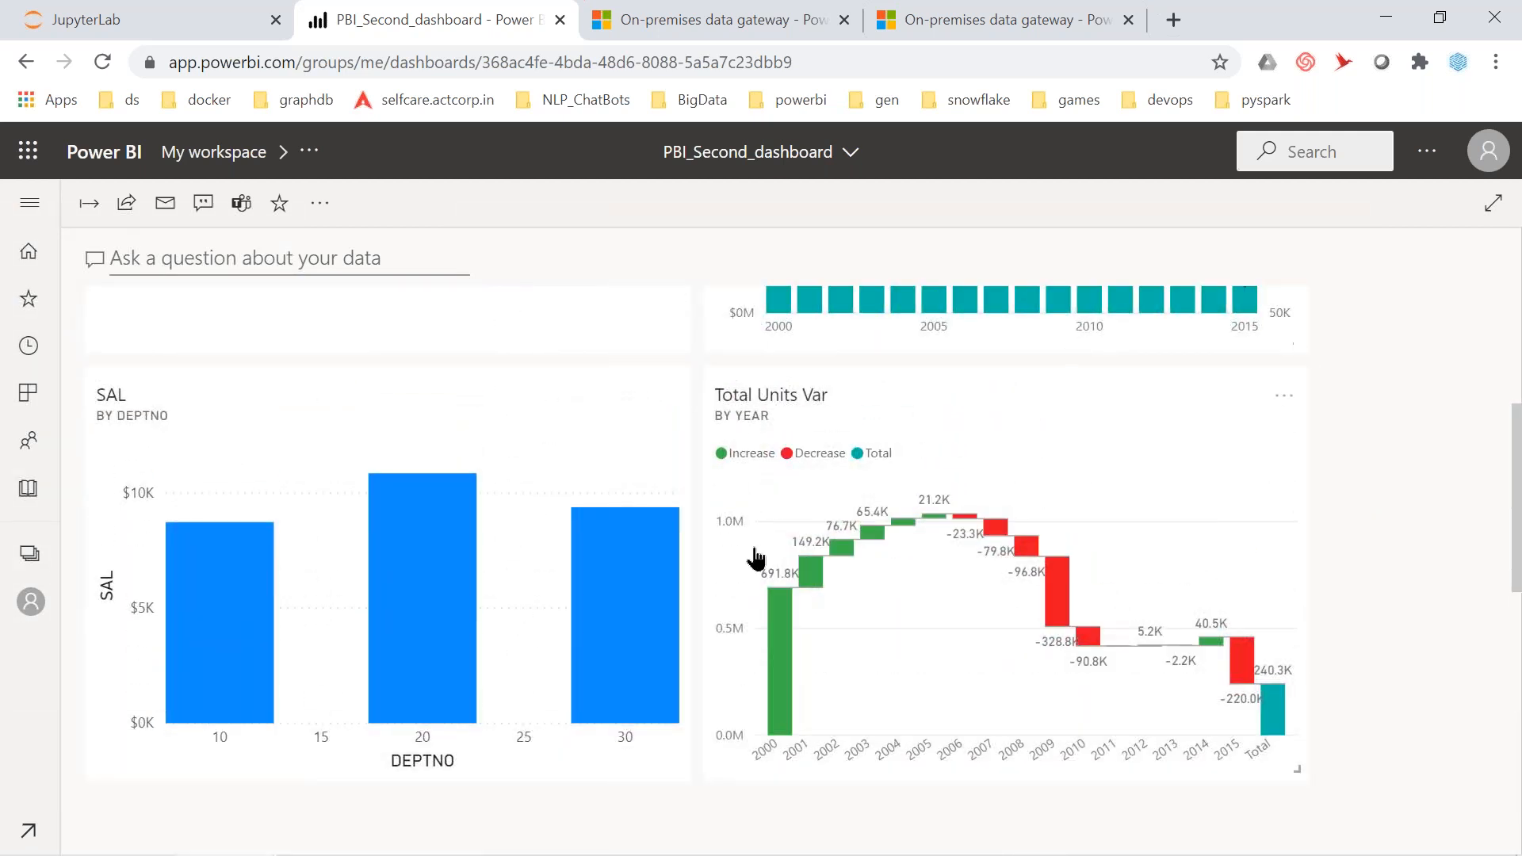
{"action": "scroll", "coordinate": [754, 507], "scroll_direction": "down", "scroll_amount": 8}
{"action": "left_click_drag", "start_coordinate": [482, 720], "coordinate": [460, 348]}
Rearrange the tiles so the Total Units Var waterfall sits bottom-left beside the SAL chart
{"action": "scroll", "coordinate": [793, 515], "scroll_direction": "down", "scroll_amount": 2}
{"action": "scroll", "coordinate": [824, 567], "scroll_direction": "up", "scroll_amount": 6}
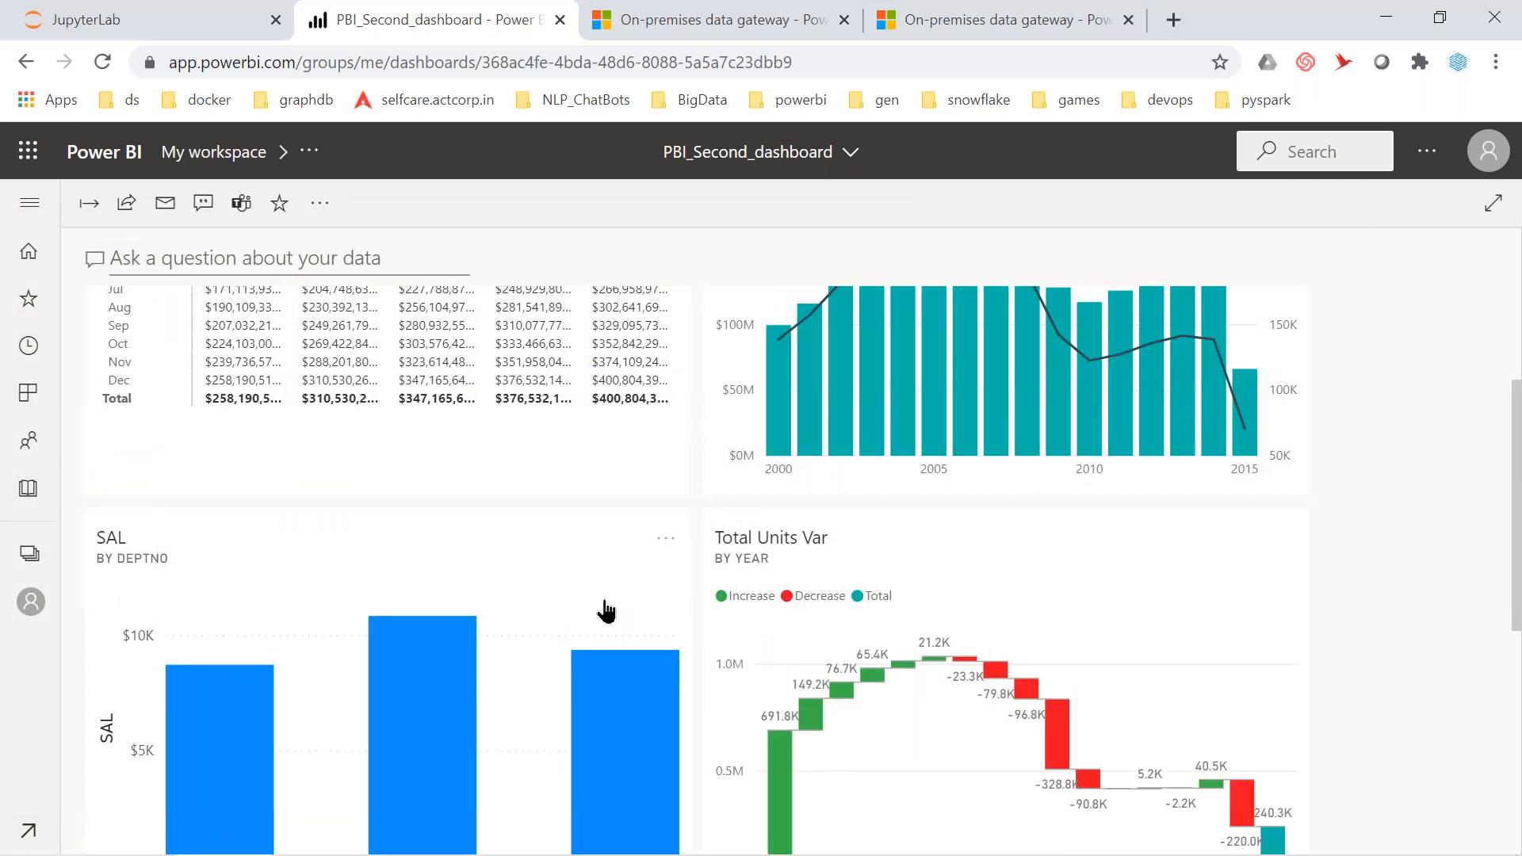
{"action": "scroll", "coordinate": [606, 610], "scroll_direction": "up", "scroll_amount": 3}
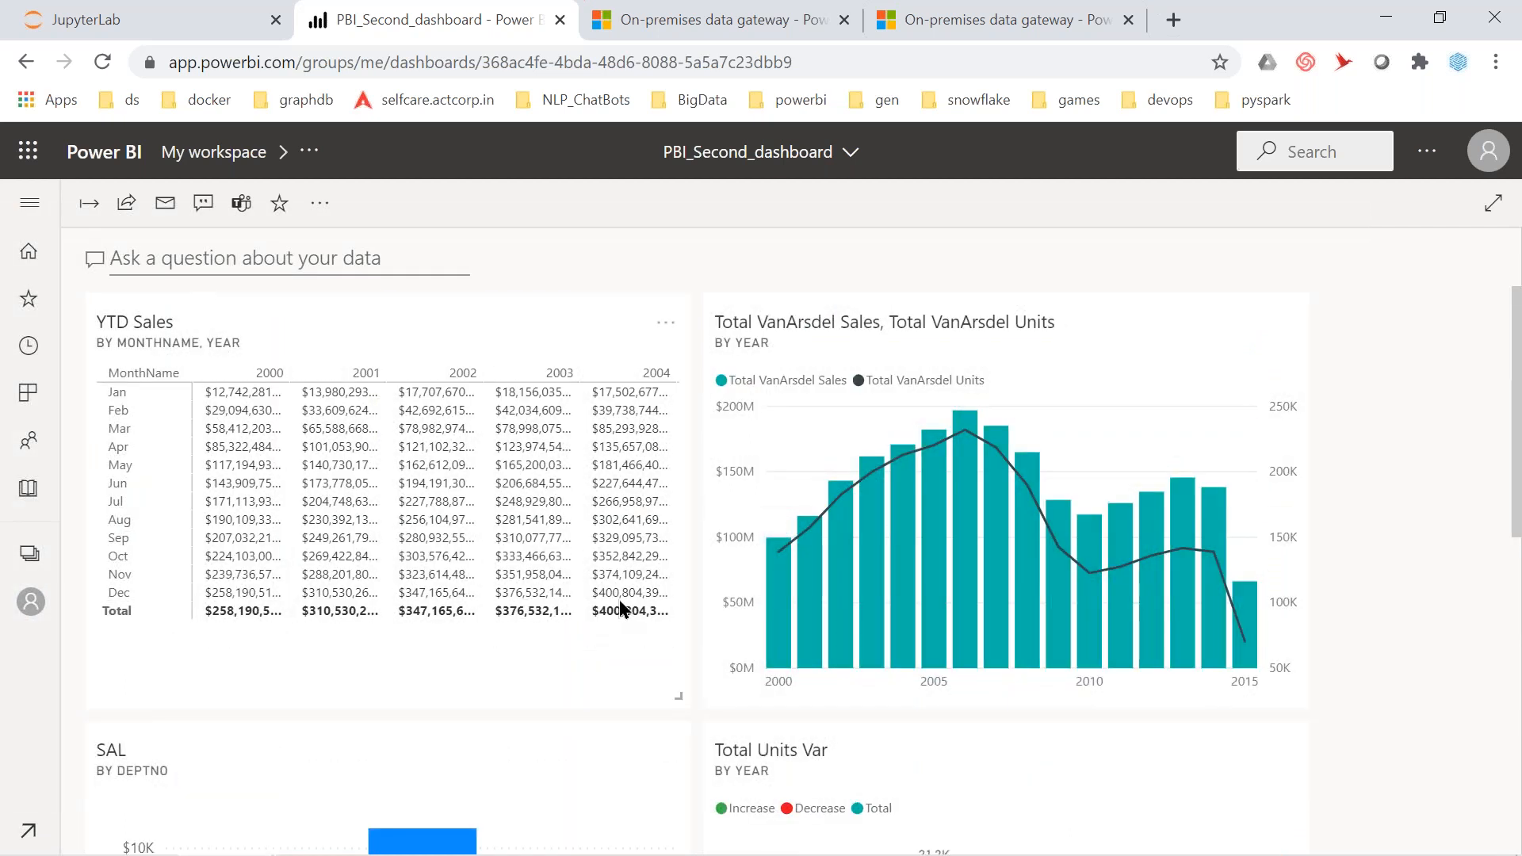
{"action": "left_click_drag", "start_coordinate": [541, 790], "coordinate": [1372, 341]}
{"action": "scroll", "coordinate": [785, 434], "scroll_direction": "left", "scroll_amount": 5}
{"action": "scroll", "coordinate": [785, 434], "scroll_direction": "right", "scroll_amount": 5}
{"action": "scroll", "coordinate": [785, 435], "scroll_direction": "left", "scroll_amount": 5}
{"action": "scroll", "coordinate": [785, 434], "scroll_direction": "left", "scroll_amount": 3}
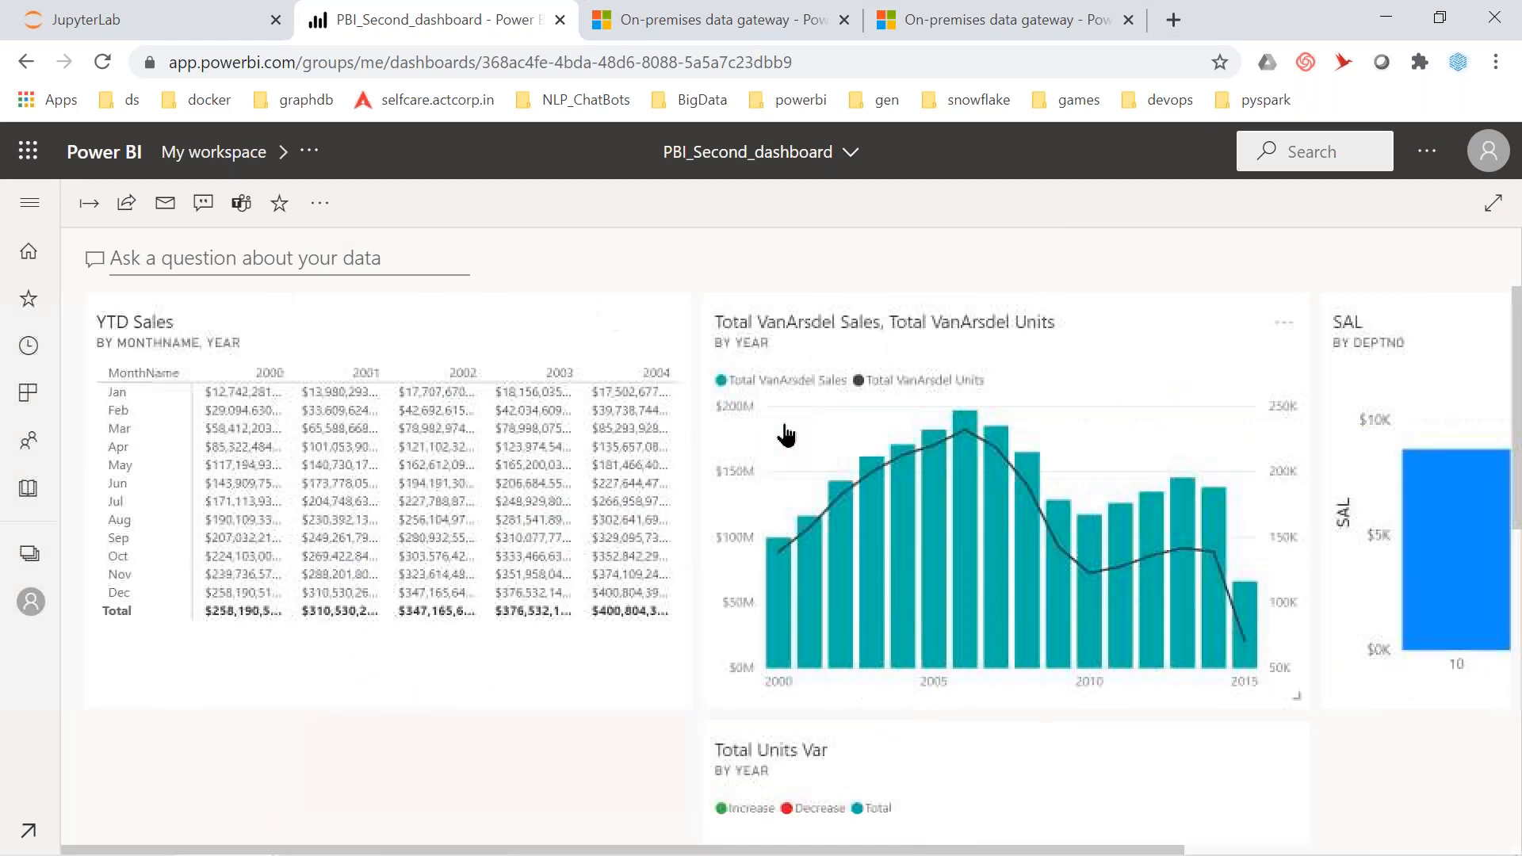
{"action": "scroll", "coordinate": [784, 435], "scroll_direction": "right", "scroll_amount": 5}
{"action": "scroll", "coordinate": [734, 801], "scroll_direction": "left", "scroll_amount": 1}
{"action": "left_click_drag", "start_coordinate": [754, 791], "coordinate": [1509, 322]}
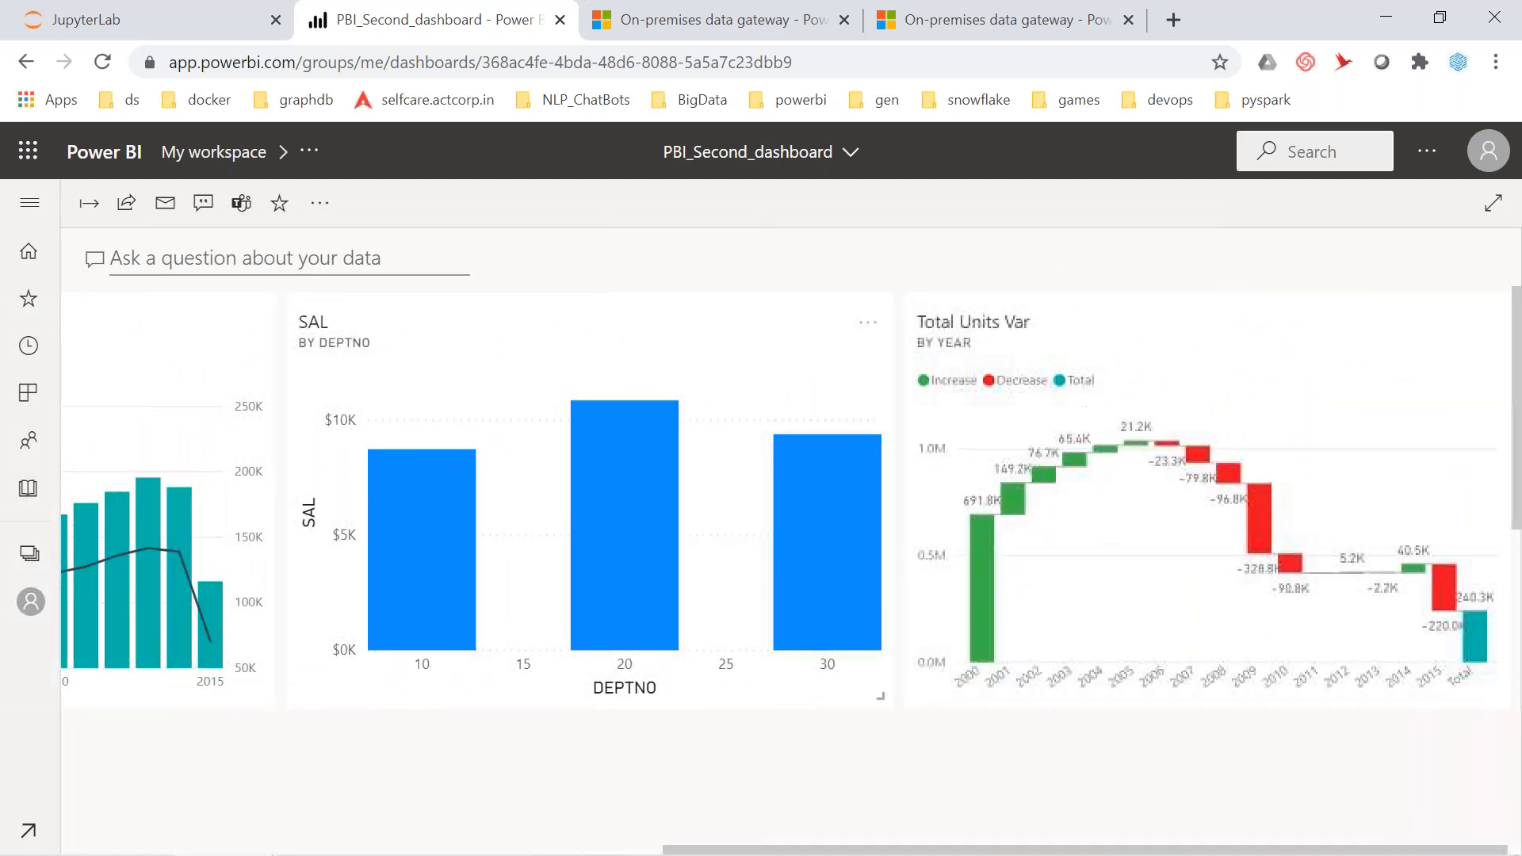
{"action": "scroll", "coordinate": [908, 565], "scroll_direction": "left", "scroll_amount": 10}
{"action": "scroll", "coordinate": [907, 566], "scroll_direction": "right", "scroll_amount": 10}
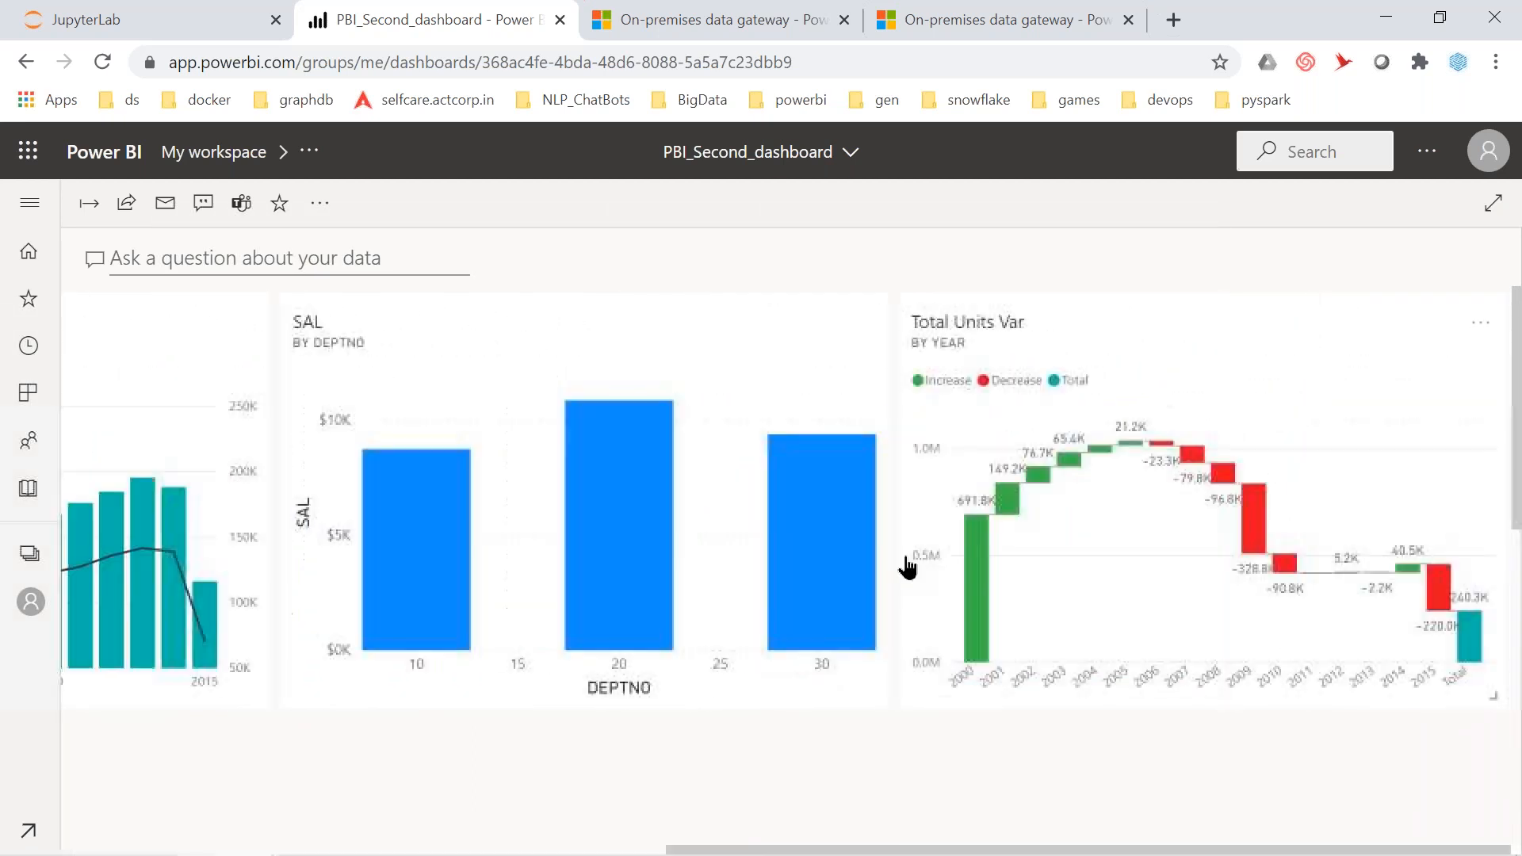
{"action": "left_click_drag", "start_coordinate": [670, 404], "coordinate": [157, 630]}
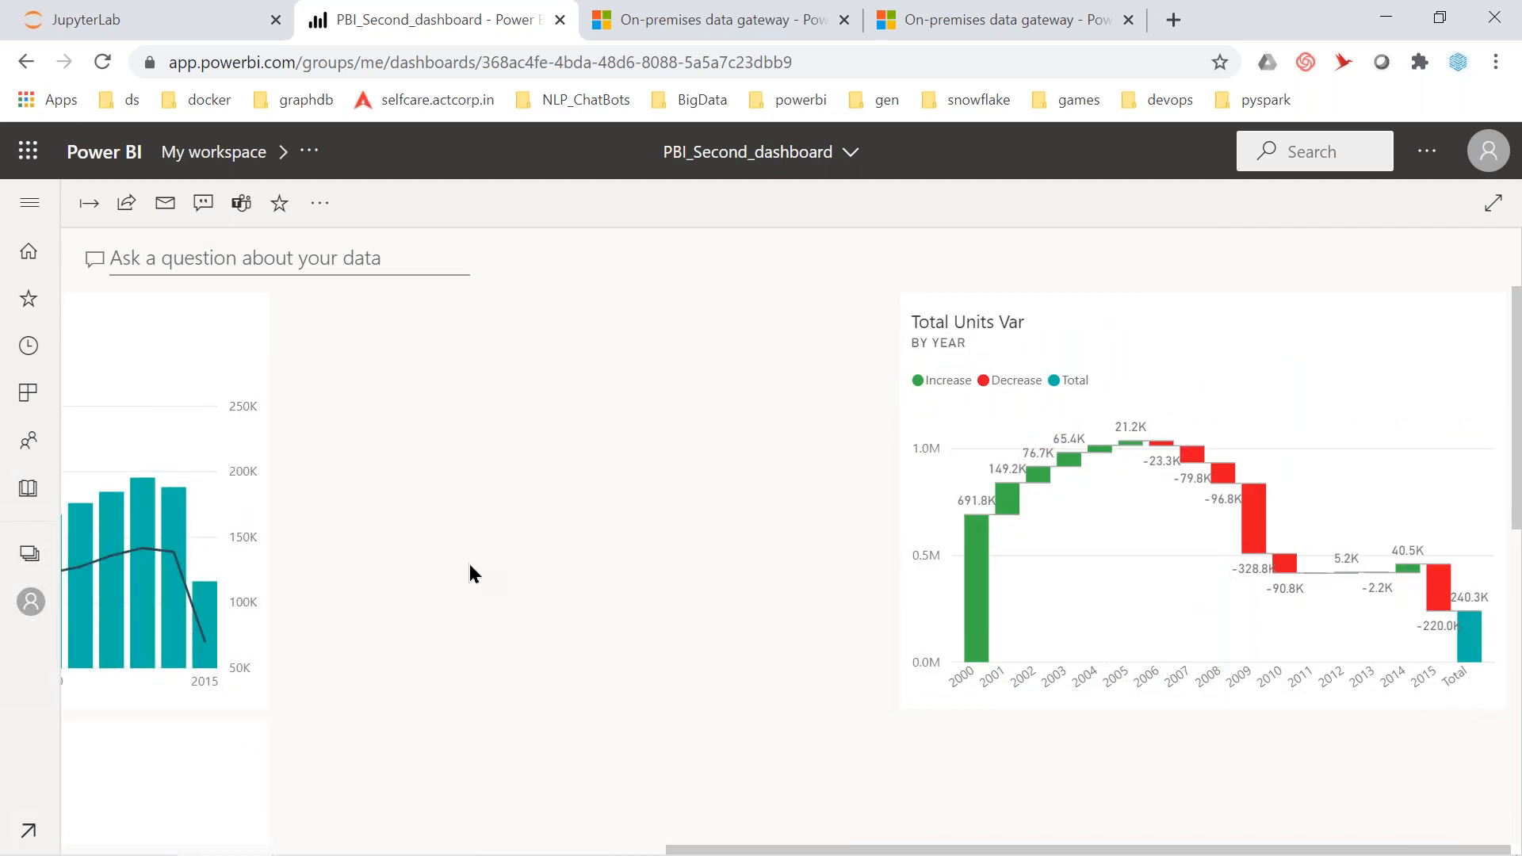
{"action": "left_click_drag", "start_coordinate": [1125, 381], "coordinate": [355, 454]}
{"action": "scroll", "coordinate": [791, 570], "scroll_direction": "down", "scroll_amount": 3}
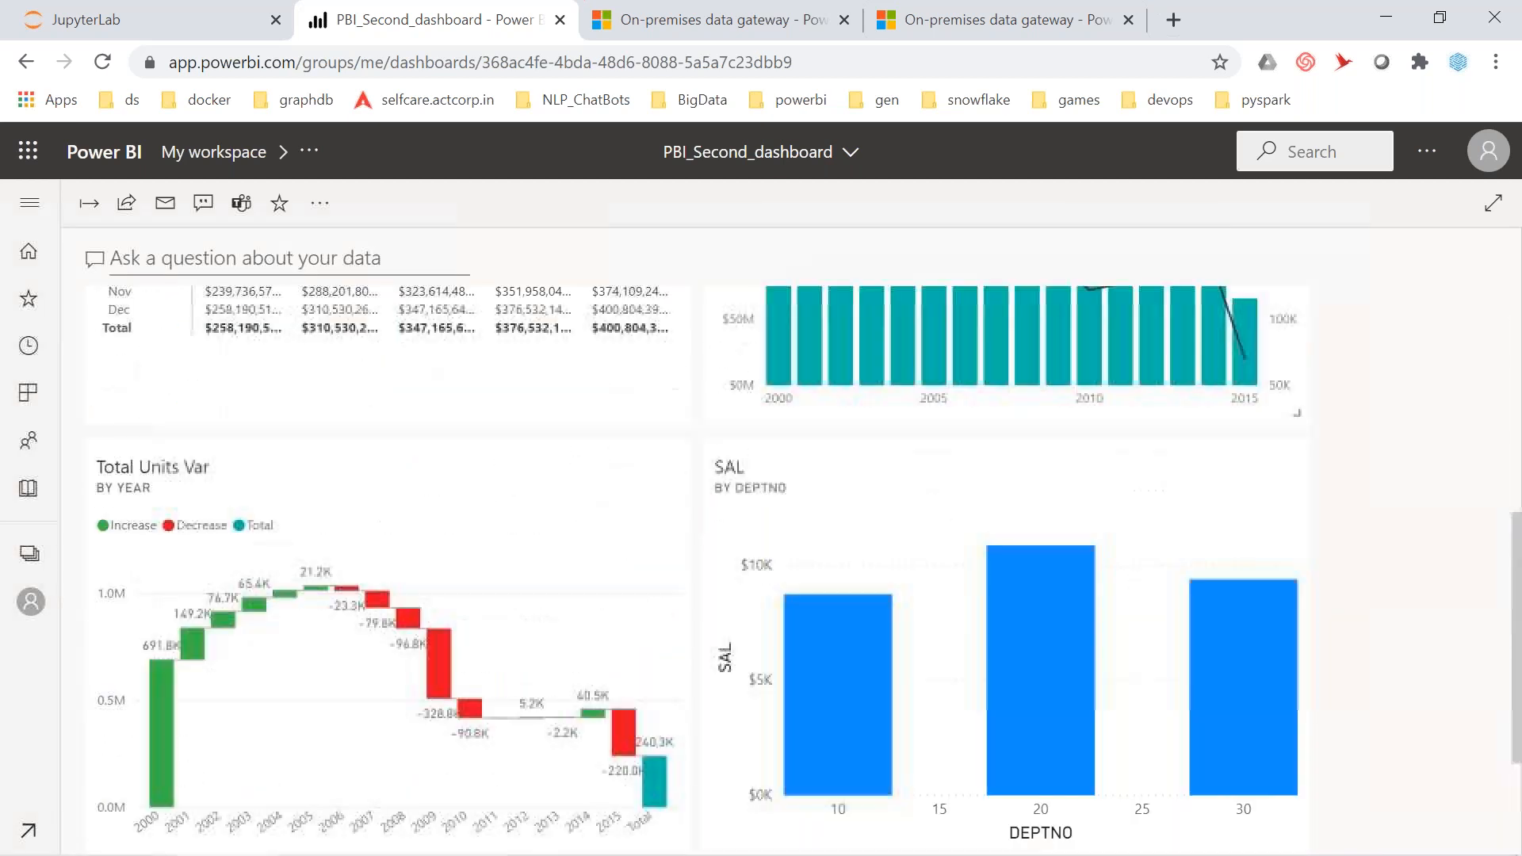
{"action": "scroll", "coordinate": [778, 413], "scroll_direction": "up", "scroll_amount": 2}
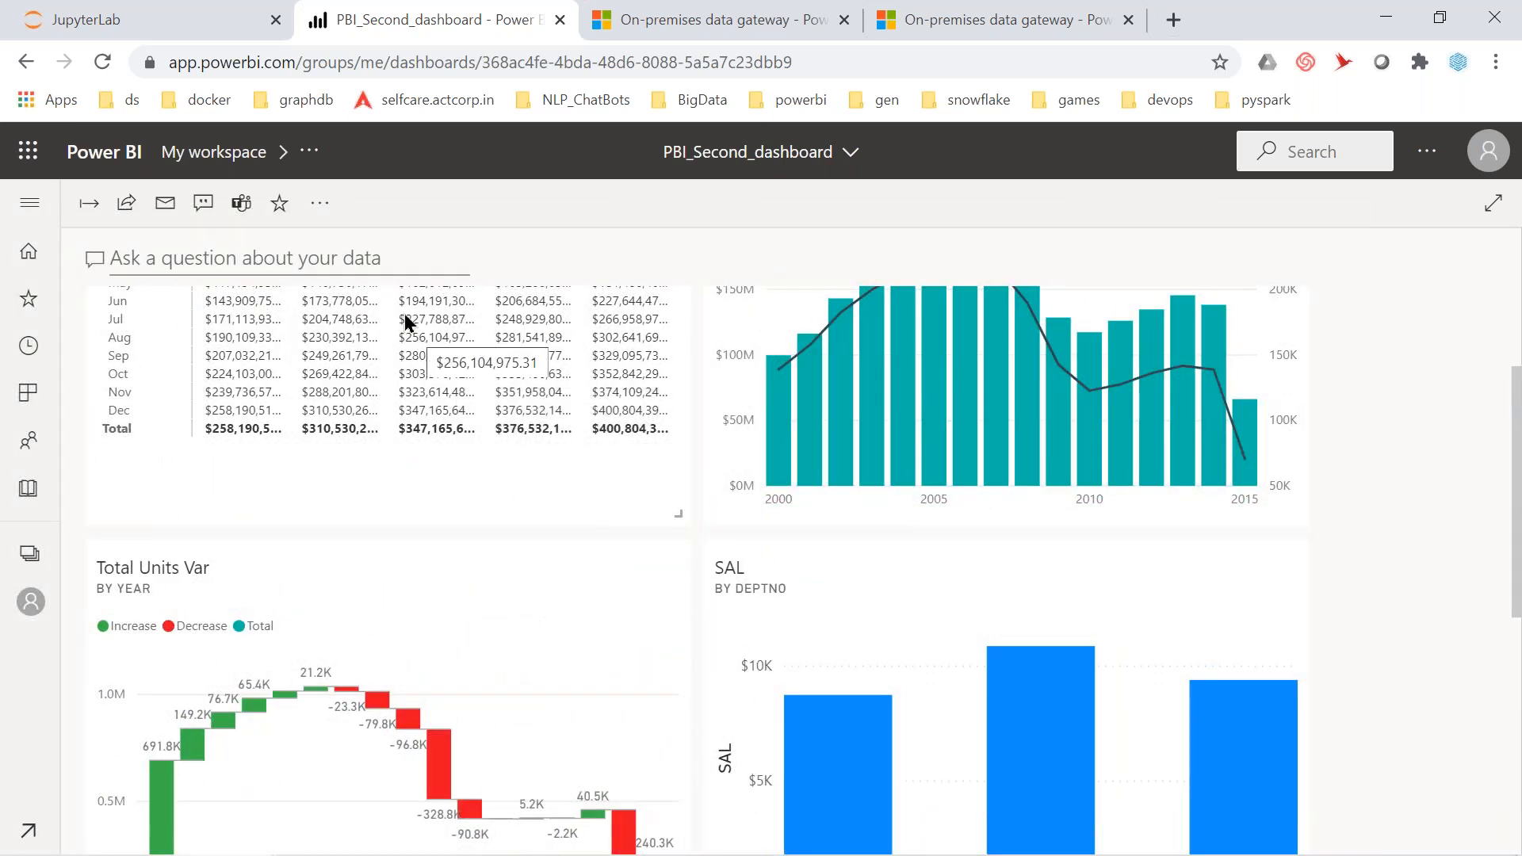
Start an Image tile on PBI_Second_dashboard and reach its URL content form
{"action": "left_click", "coordinate": [321, 206]}
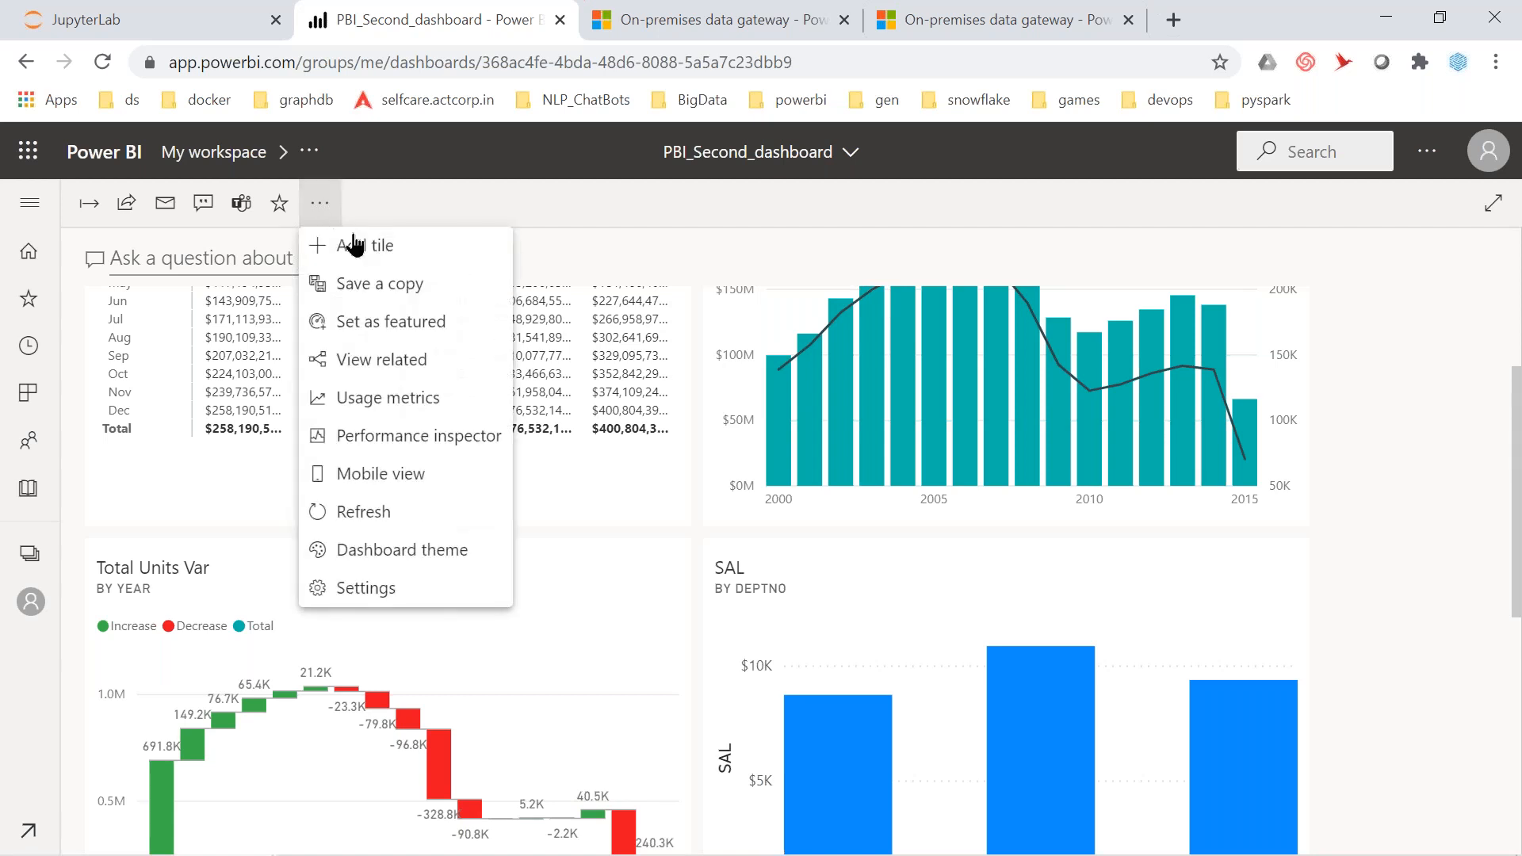
{"action": "left_click", "coordinate": [376, 250]}
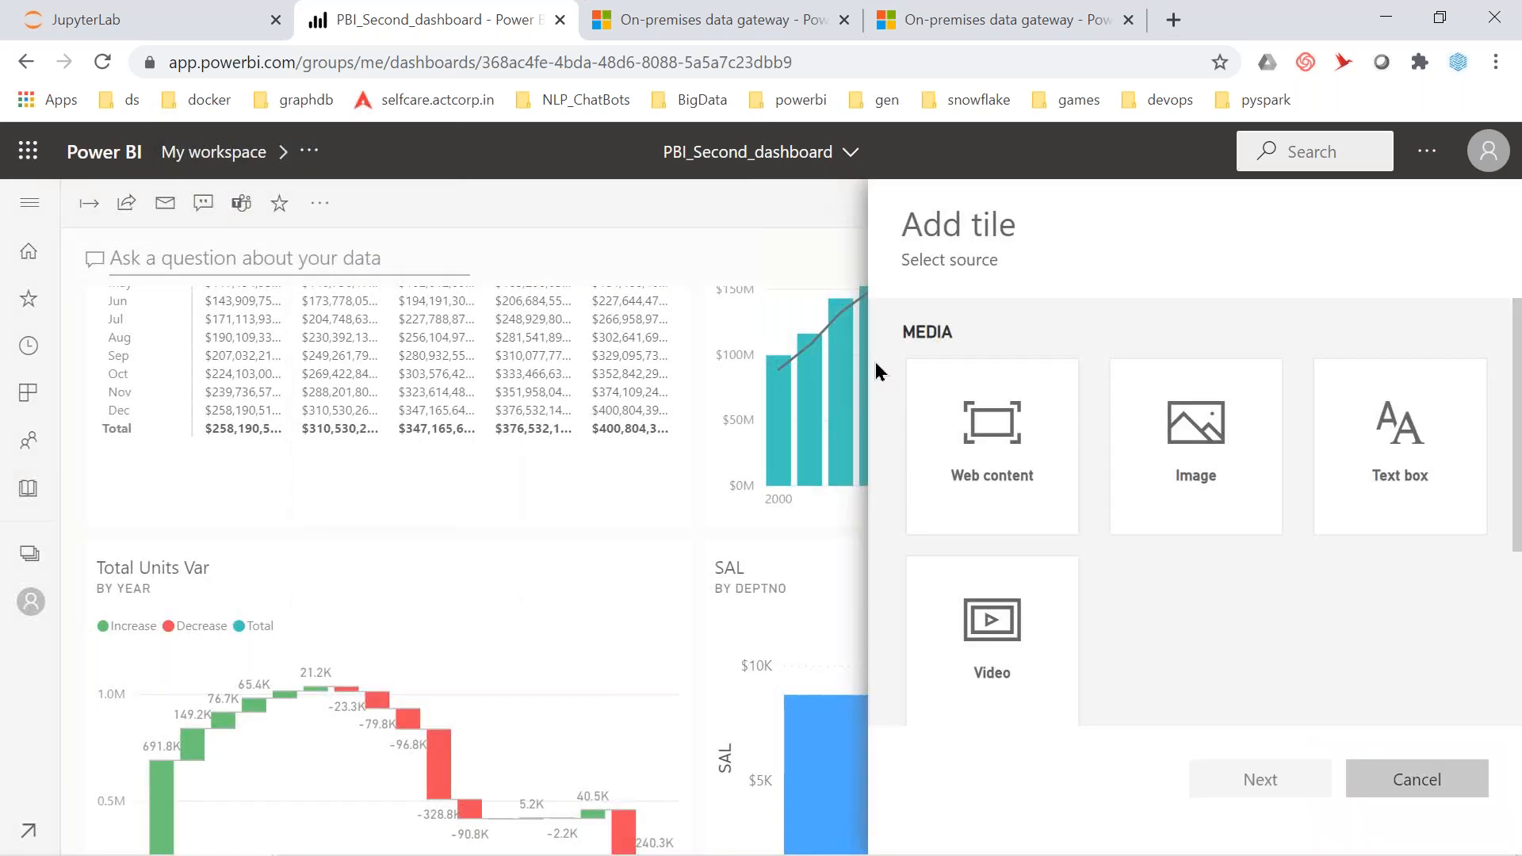
{"action": "left_click", "coordinate": [1229, 480]}
{"action": "left_click", "coordinate": [1275, 791]}
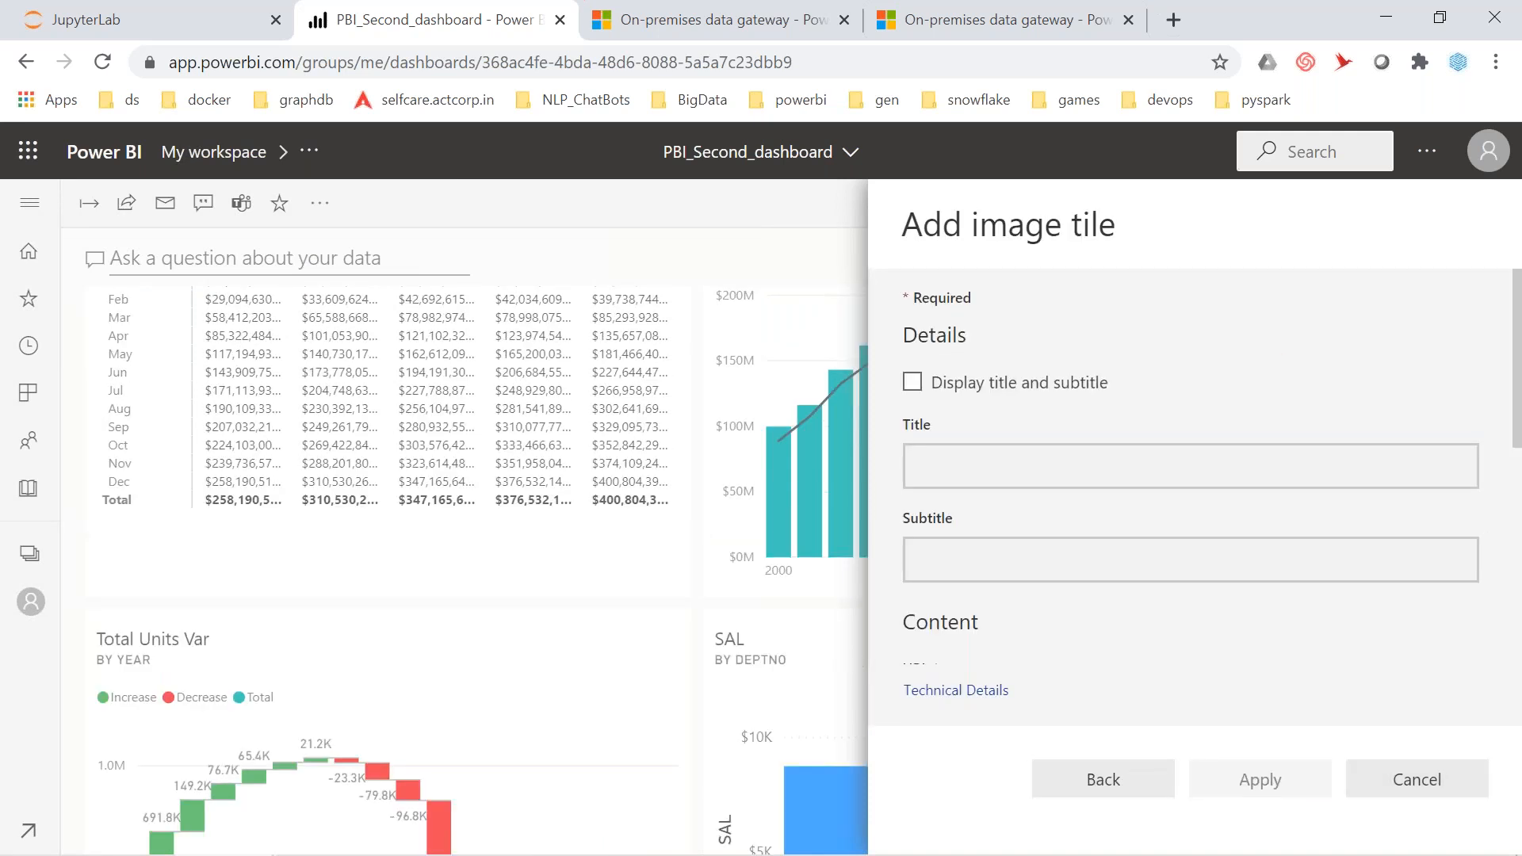
{"action": "scroll", "coordinate": [1027, 573], "scroll_direction": "down", "scroll_amount": 3}
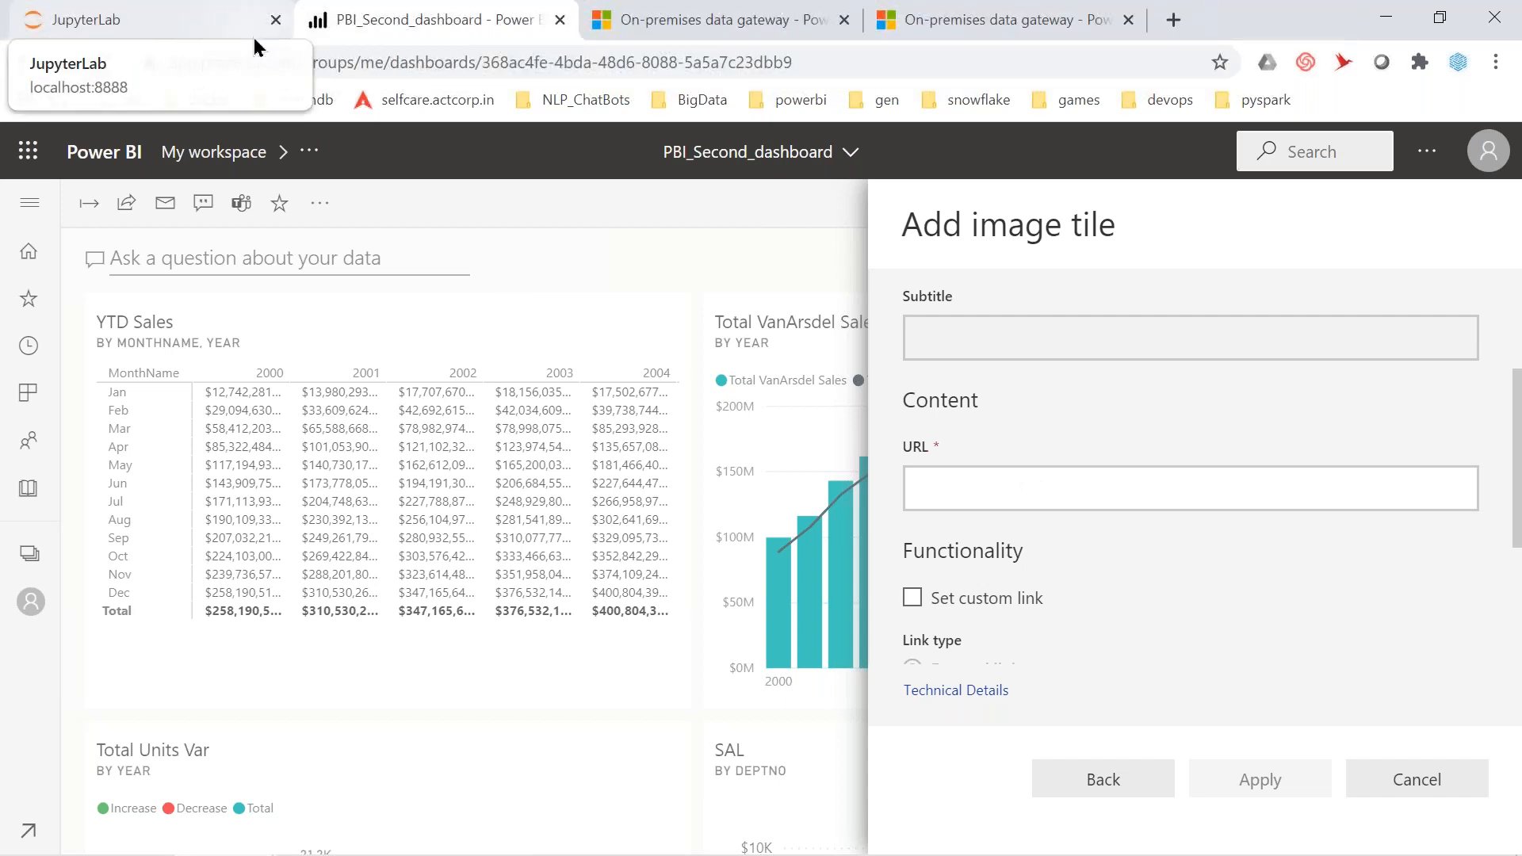
Copy the Mentor_dl.jpg GitHub image URL from Exercise 5 in the JupyterLab notebook
{"action": "left_click", "coordinate": [204, 26]}
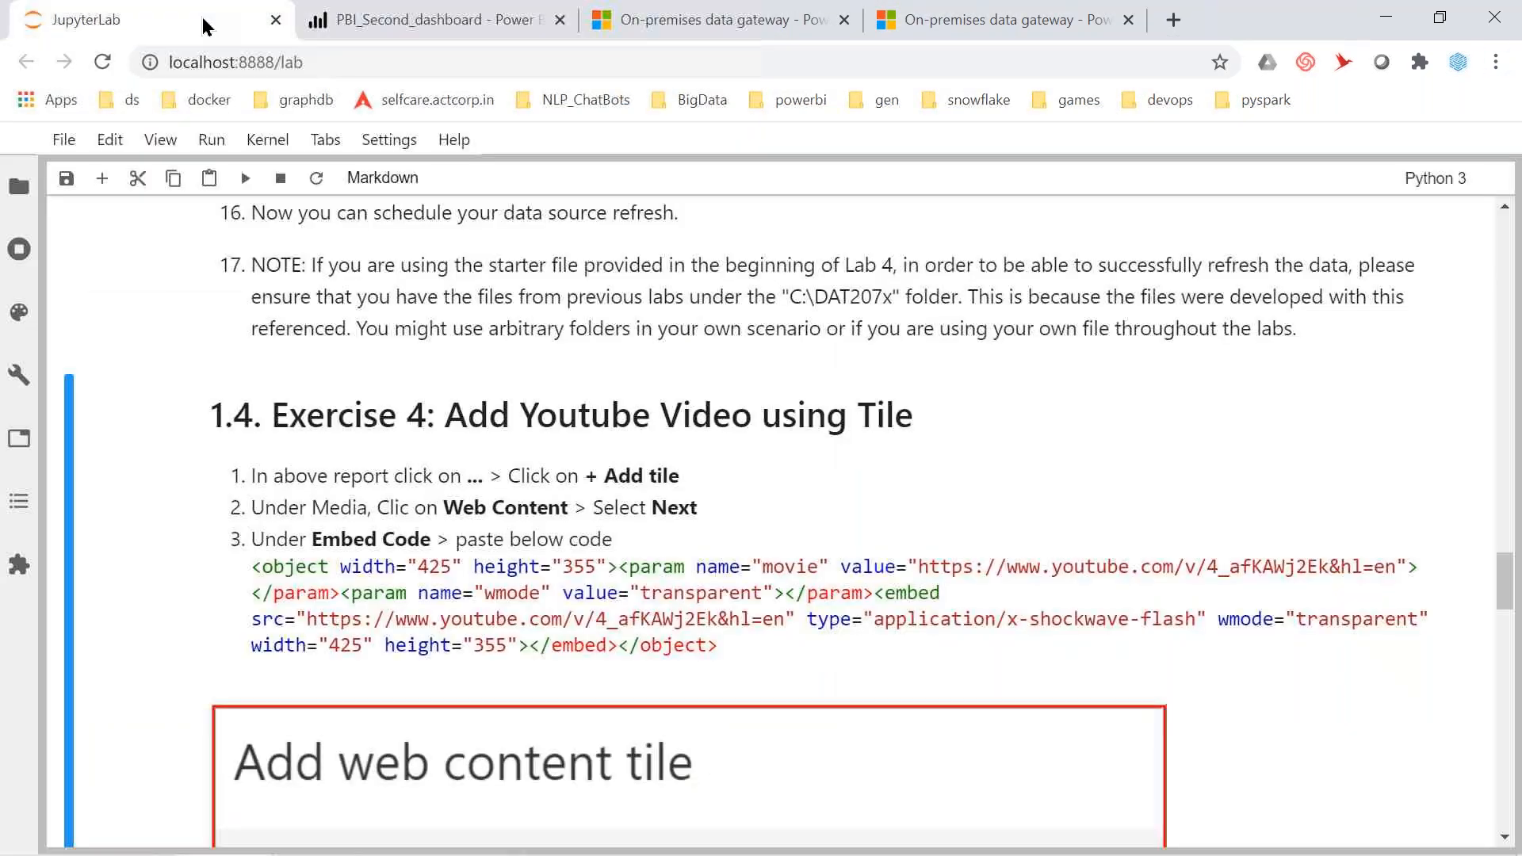
{"action": "scroll", "coordinate": [638, 588], "scroll_direction": "down", "scroll_amount": 15}
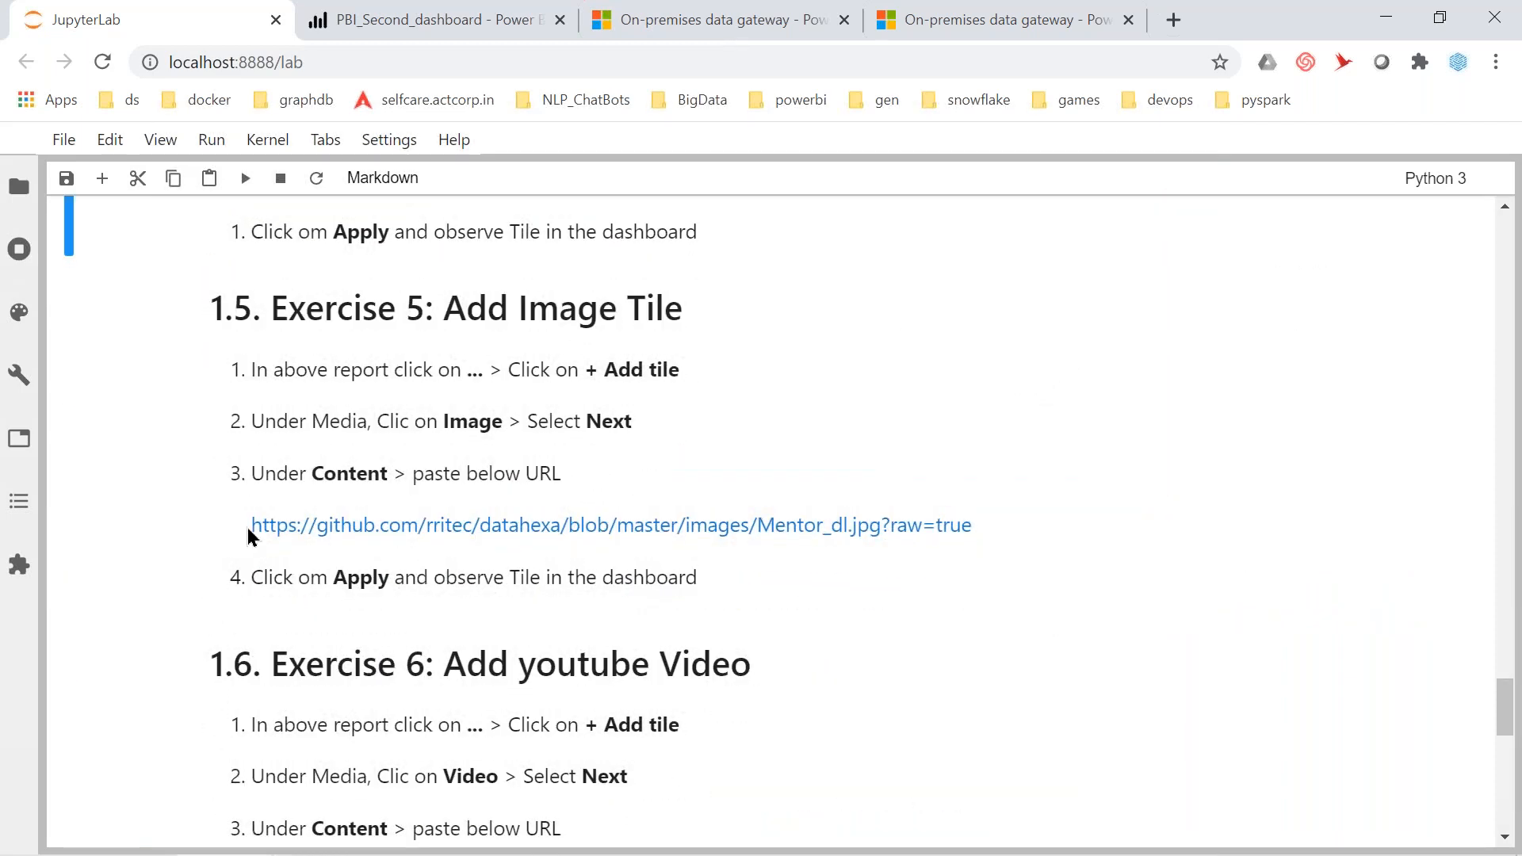
{"action": "left_click_drag", "start_coordinate": [248, 528], "coordinate": [984, 517]}
{"action": "key", "text": "ctrl+c"}
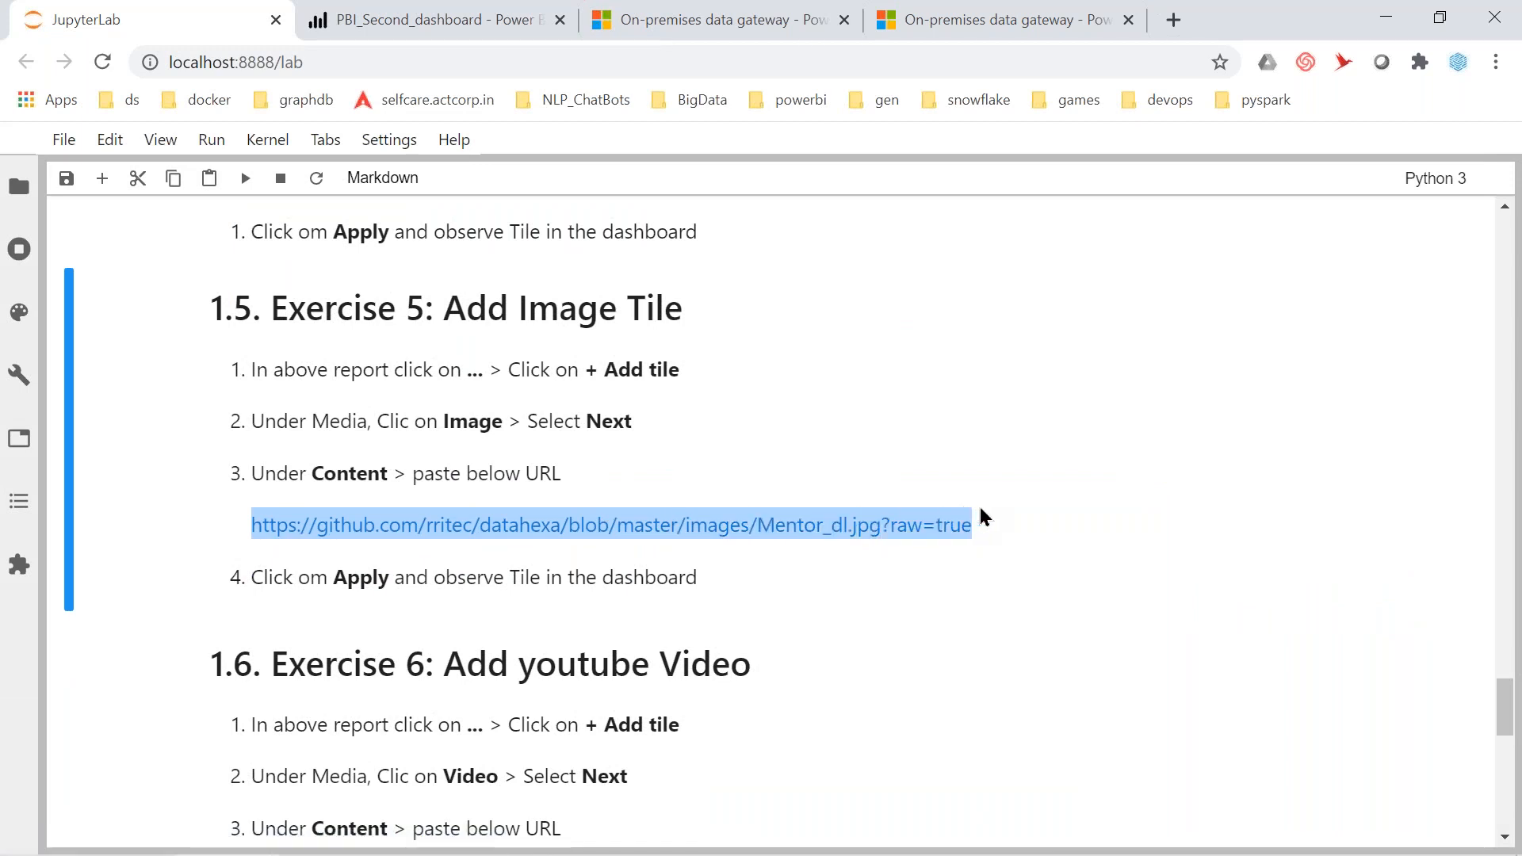
{"action": "key", "text": "alt+Tab"}
{"action": "key", "text": "alt+Tab"}
Paste the Mentor_dl.jpg URL into the image tile form and apply it to PBI_Second_dashboard
{"action": "left_click", "coordinate": [373, 18]}
{"action": "left_click", "coordinate": [998, 507]}
{"action": "key", "text": "ctrl+v"}
{"action": "left_click", "coordinate": [1241, 793]}
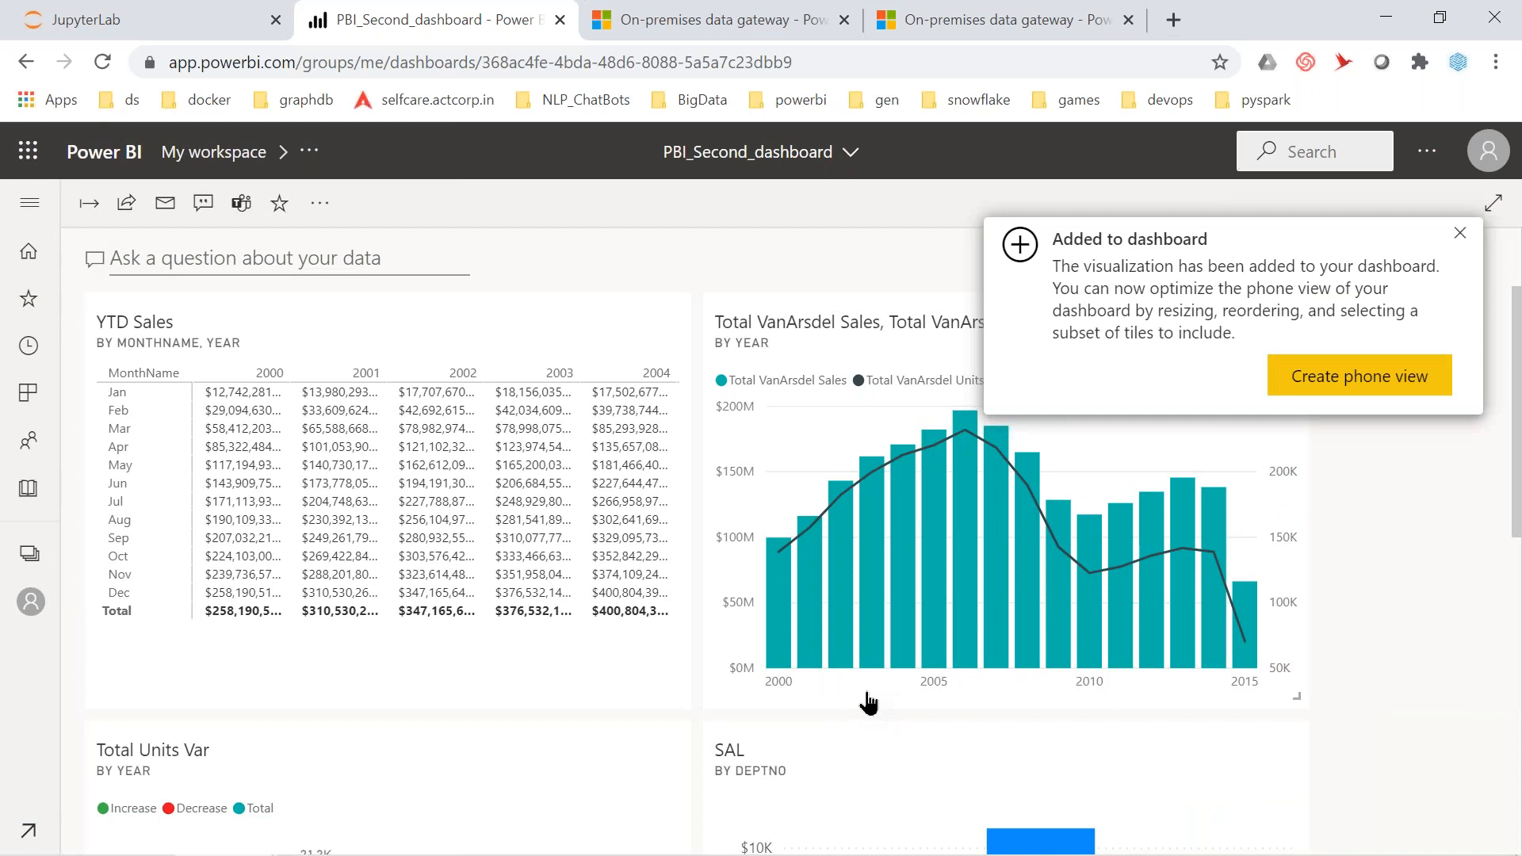
{"action": "scroll", "coordinate": [868, 703], "scroll_direction": "down", "scroll_amount": 10}
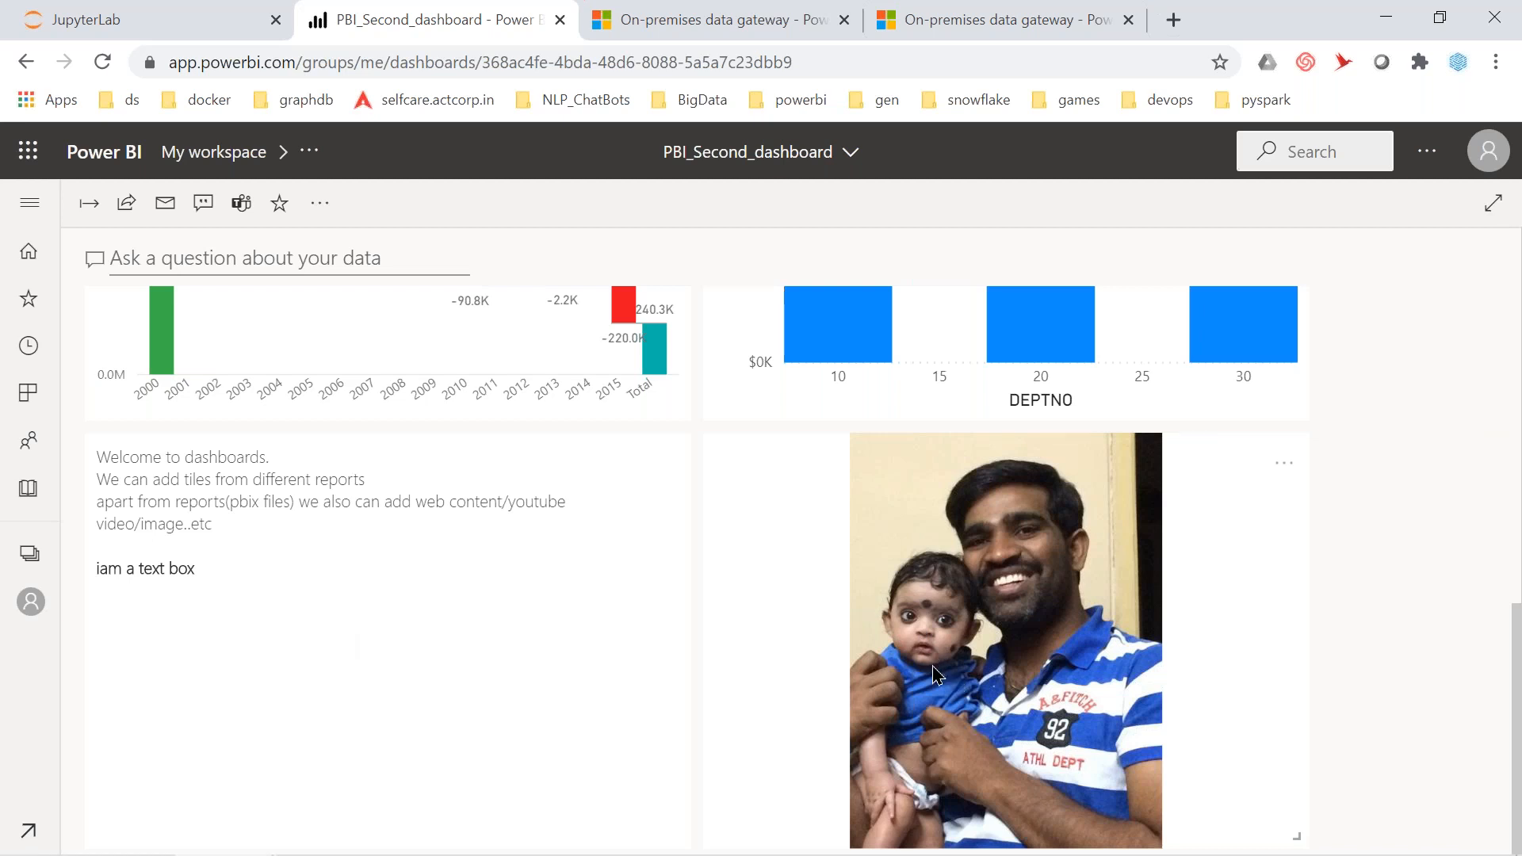
{"action": "scroll", "coordinate": [932, 665], "scroll_direction": "up", "scroll_amount": 5}
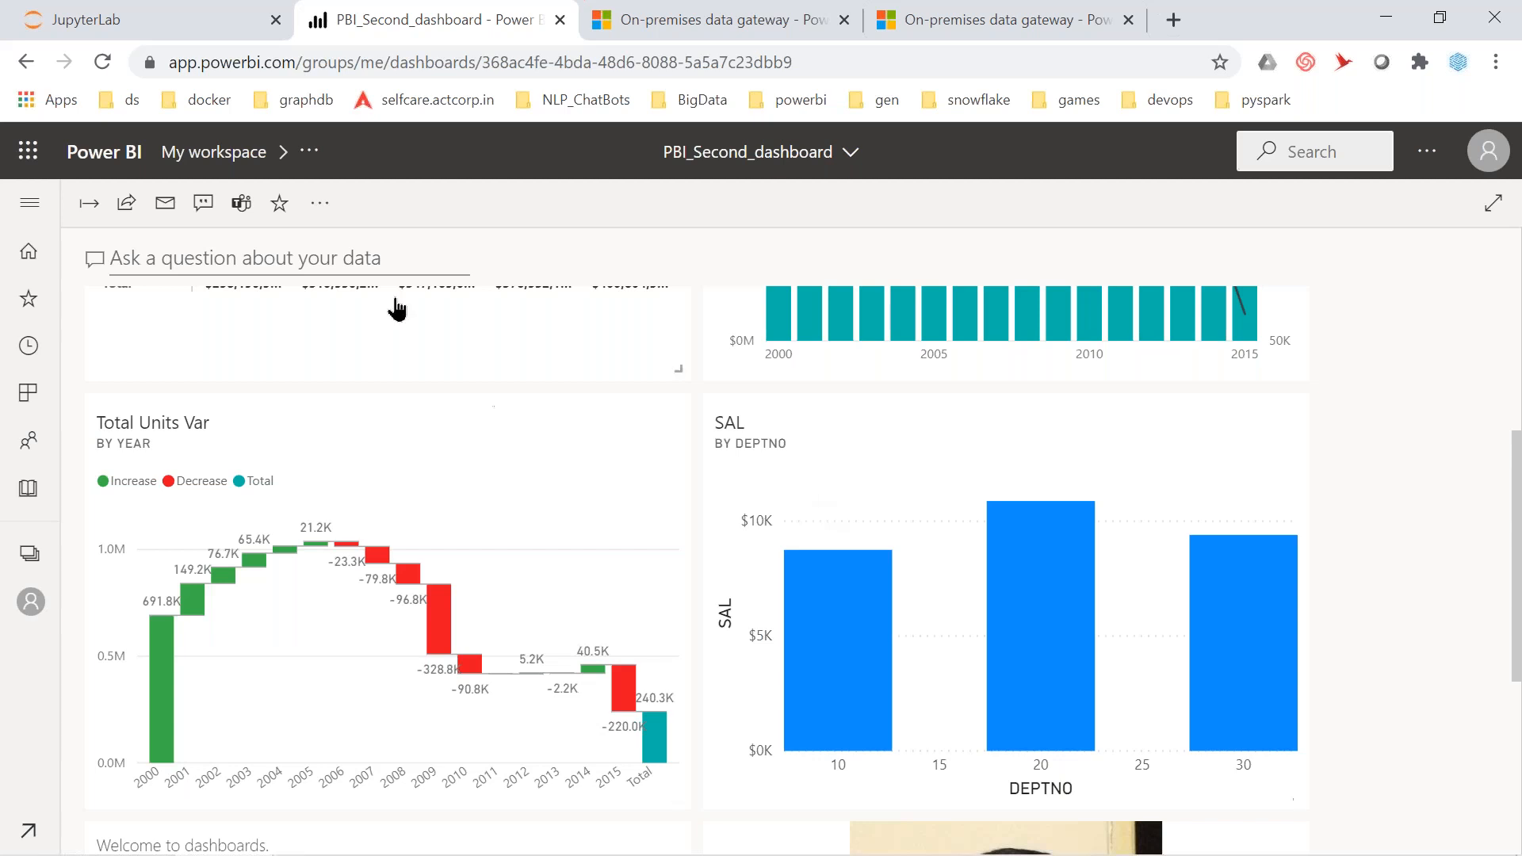
Start a Video tile through Add tile and bring up its YouTube/Vimeo URL form
{"action": "left_click", "coordinate": [320, 204]}
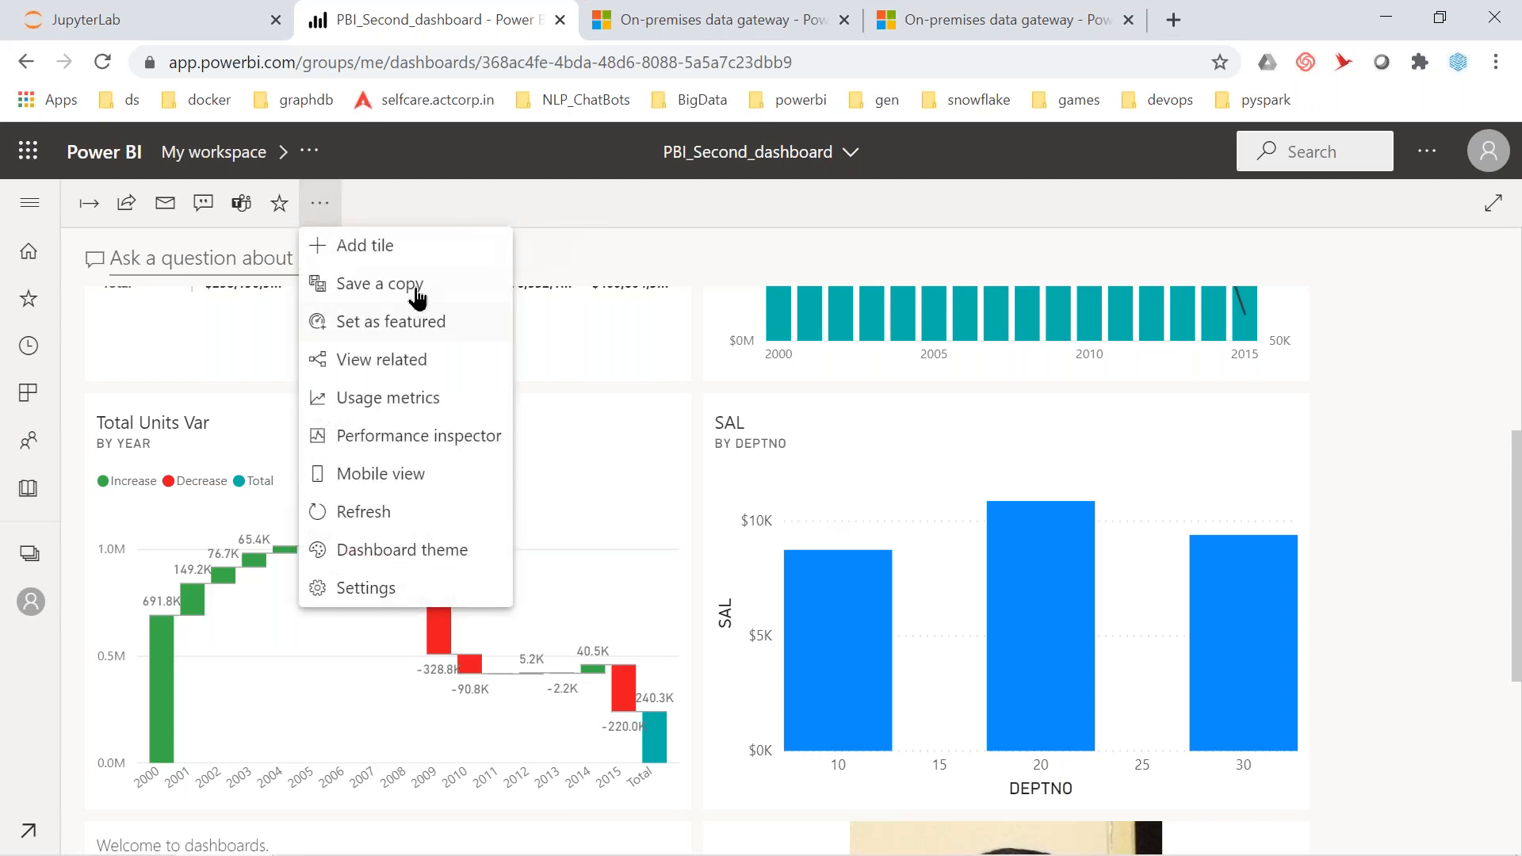
{"action": "left_click", "coordinate": [402, 262]}
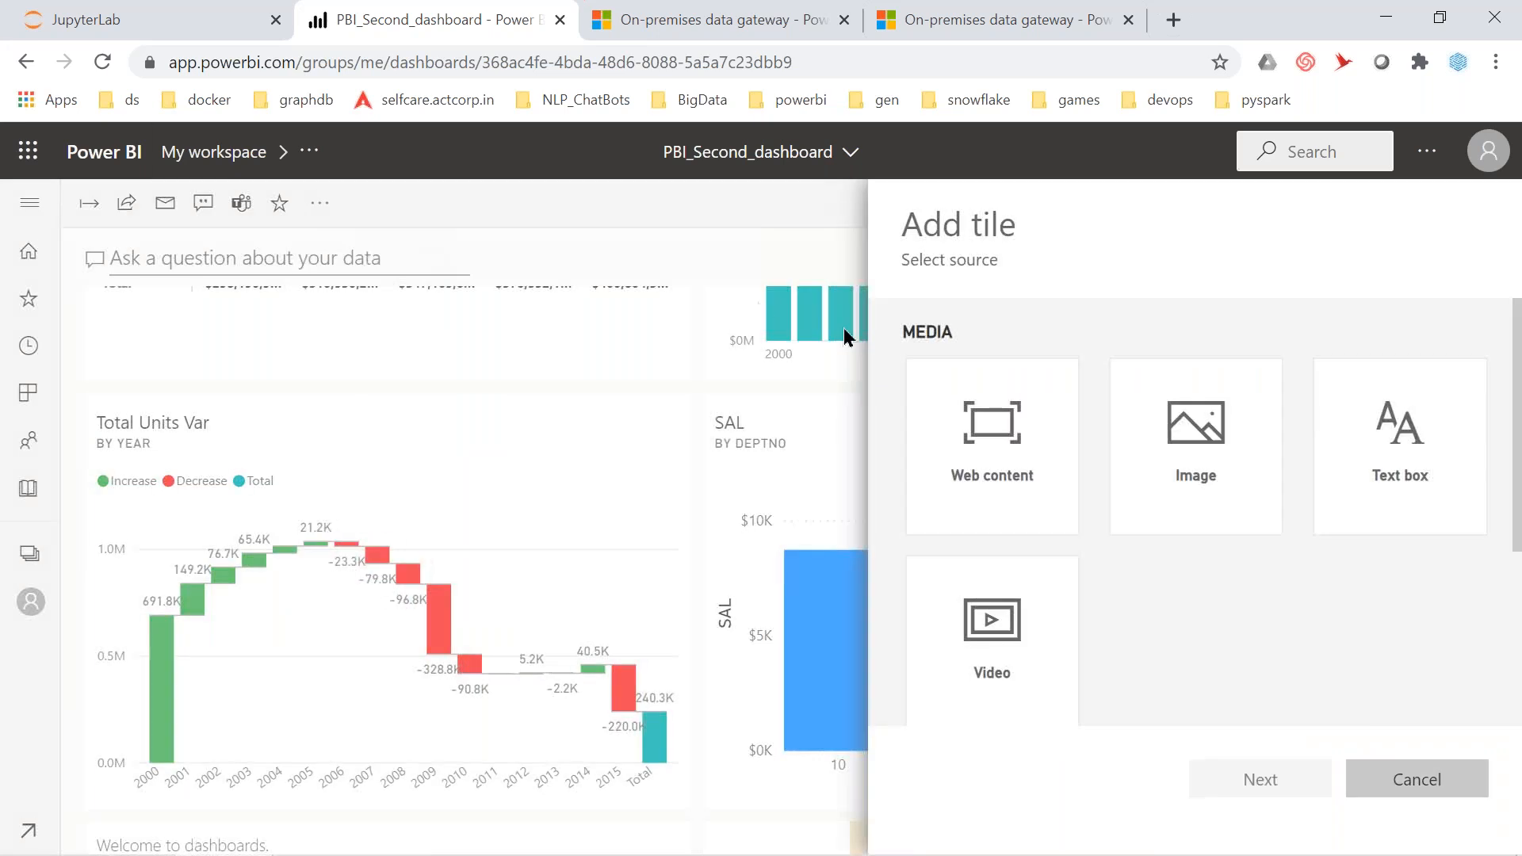
{"action": "left_click", "coordinate": [1011, 631]}
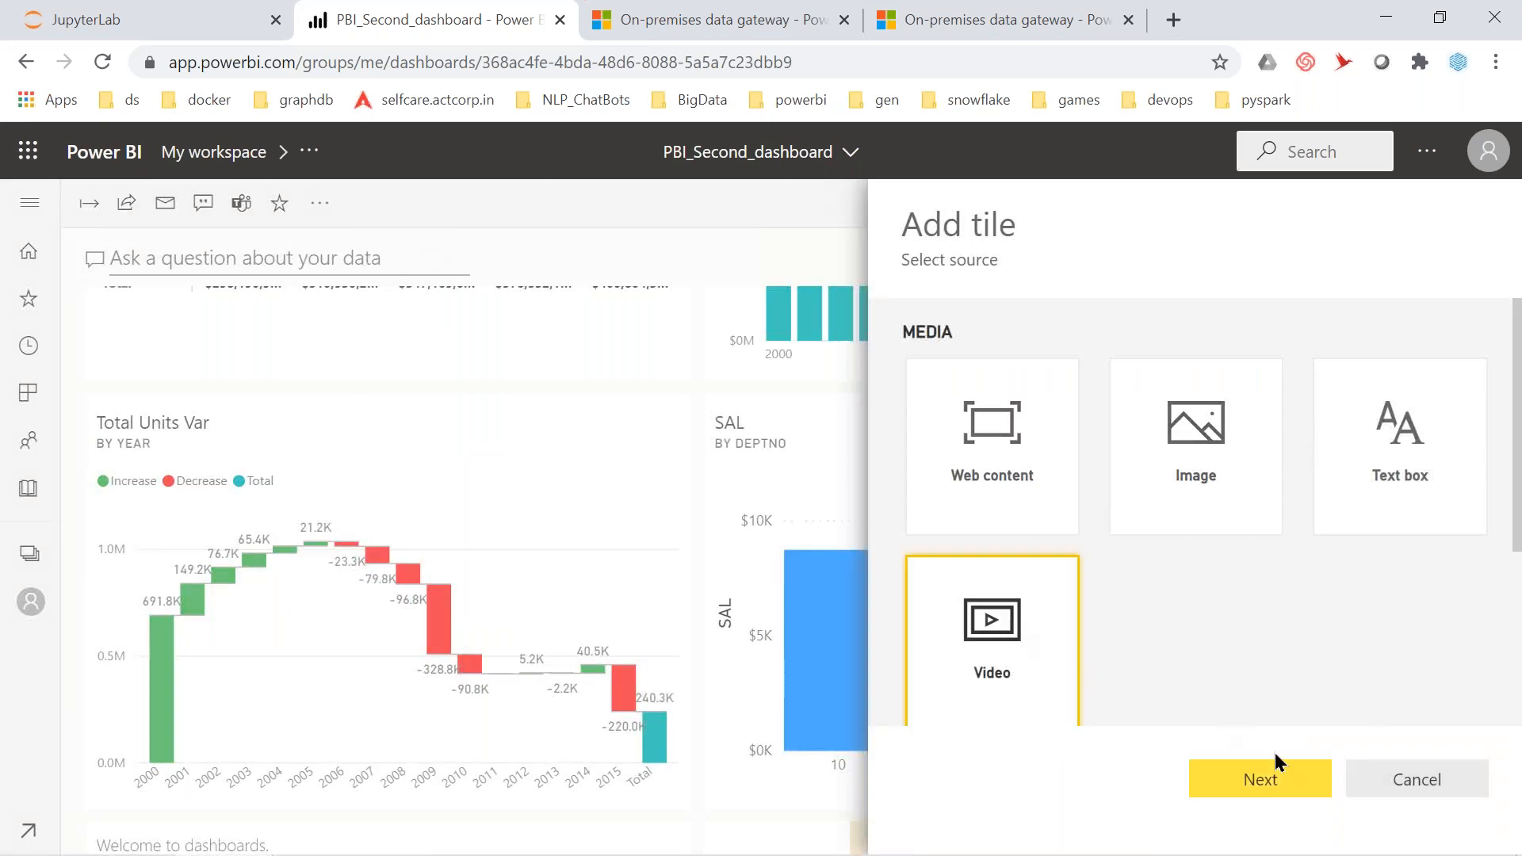
{"action": "left_click", "coordinate": [1260, 775]}
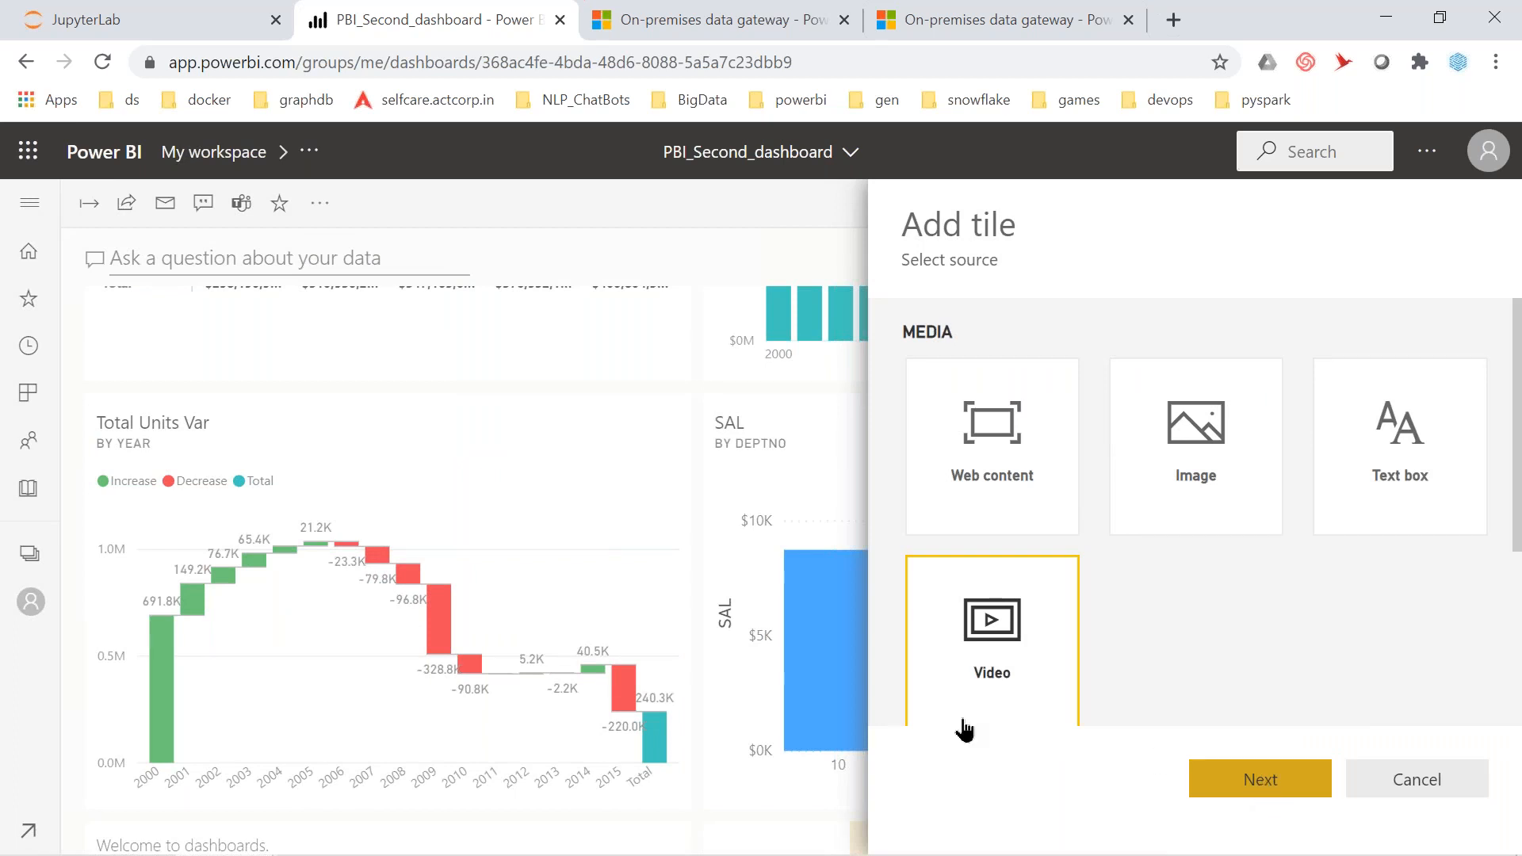
{"action": "scroll", "coordinate": [1048, 590], "scroll_direction": "down", "scroll_amount": 1}
{"action": "scroll", "coordinate": [1048, 591], "scroll_direction": "down", "scroll_amount": 4}
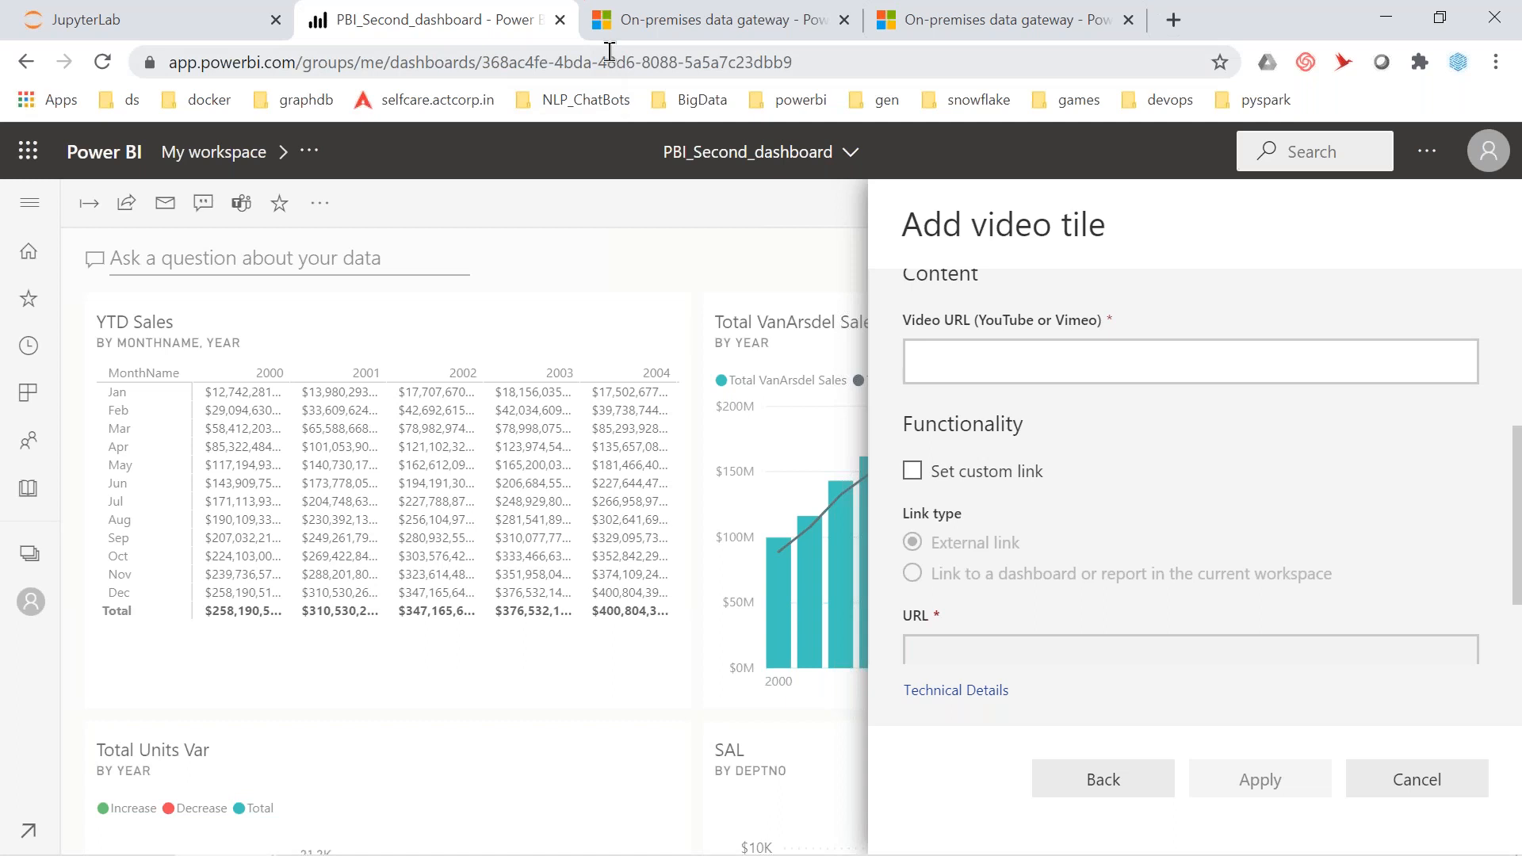
{"action": "key", "text": "alt+Tab"}
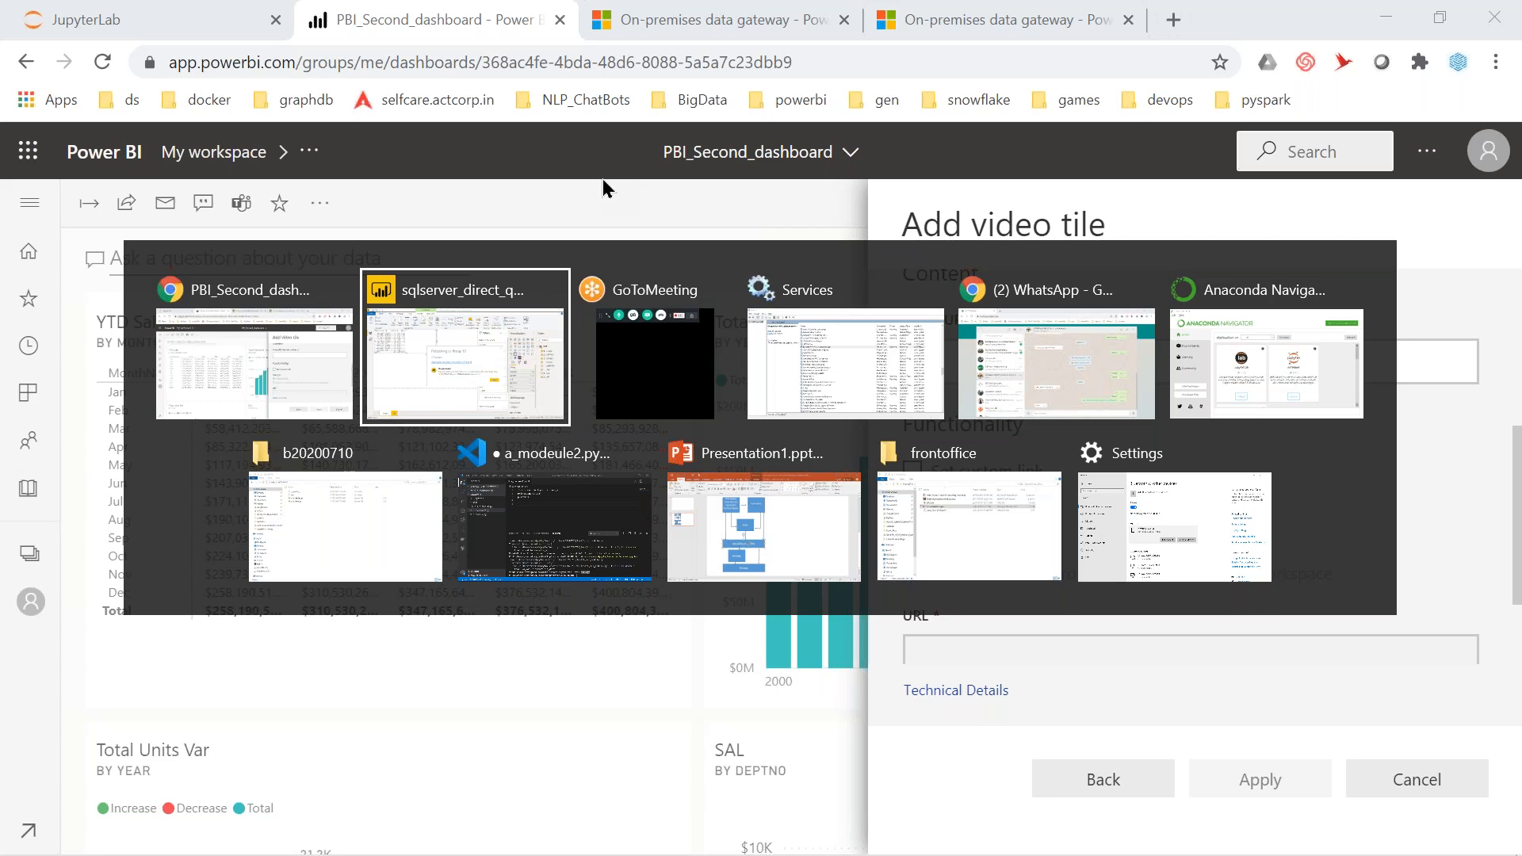
{"action": "key", "text": "Escape"}
Copy the youtu.be link from Exercise 6 and return to the Power BI dashboard tab
{"action": "left_click", "coordinate": [138, 22]}
{"action": "left_click", "coordinate": [621, 697]}
{"action": "scroll", "coordinate": [622, 697], "scroll_direction": "down", "scroll_amount": 5}
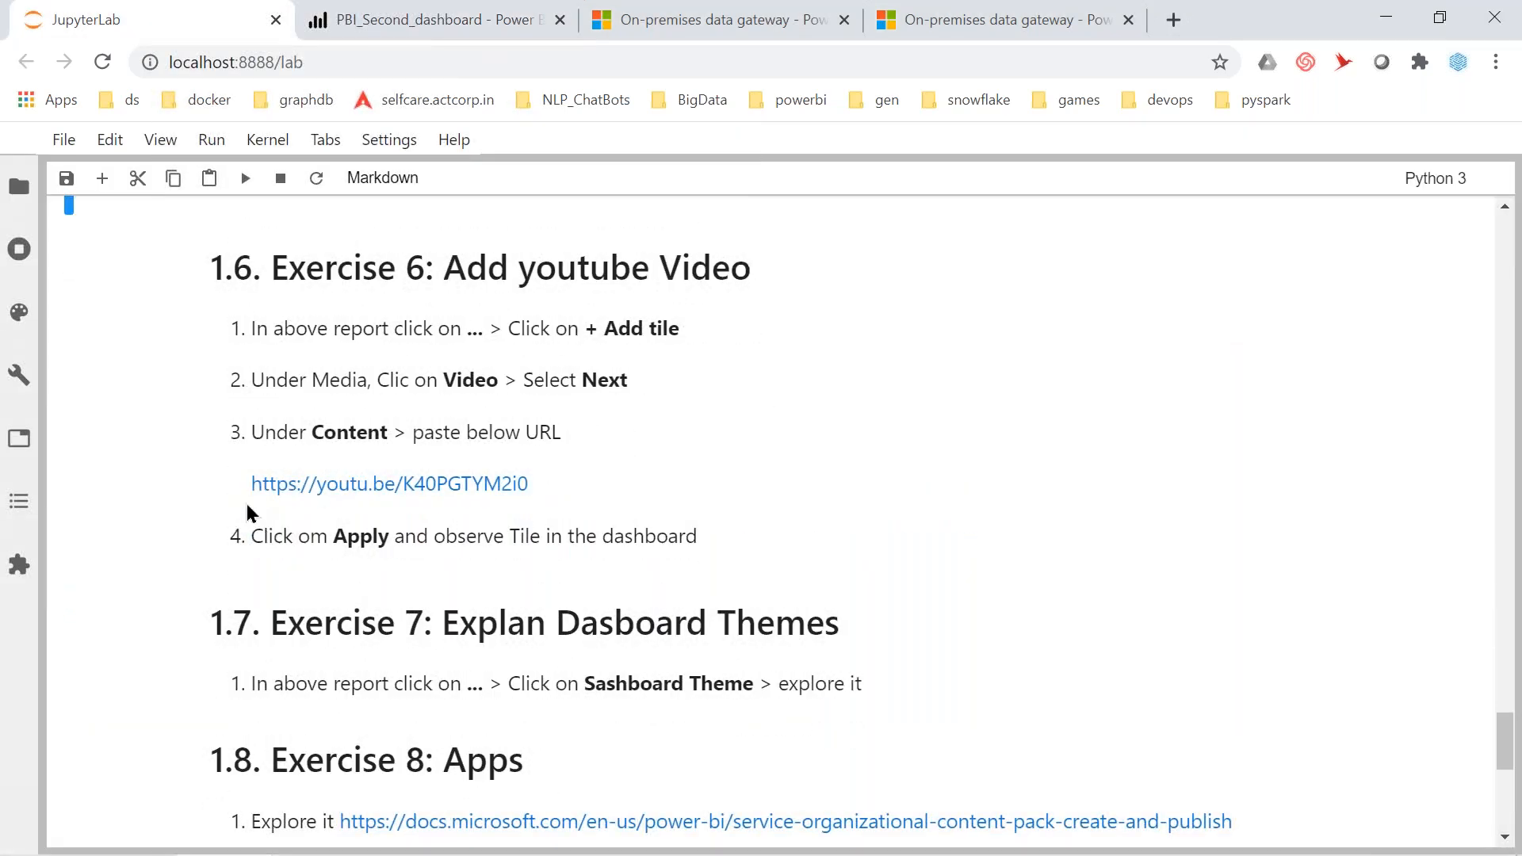
{"action": "left_click_drag", "start_coordinate": [252, 485], "coordinate": [537, 492]}
{"action": "key", "text": "ctrl+c"}
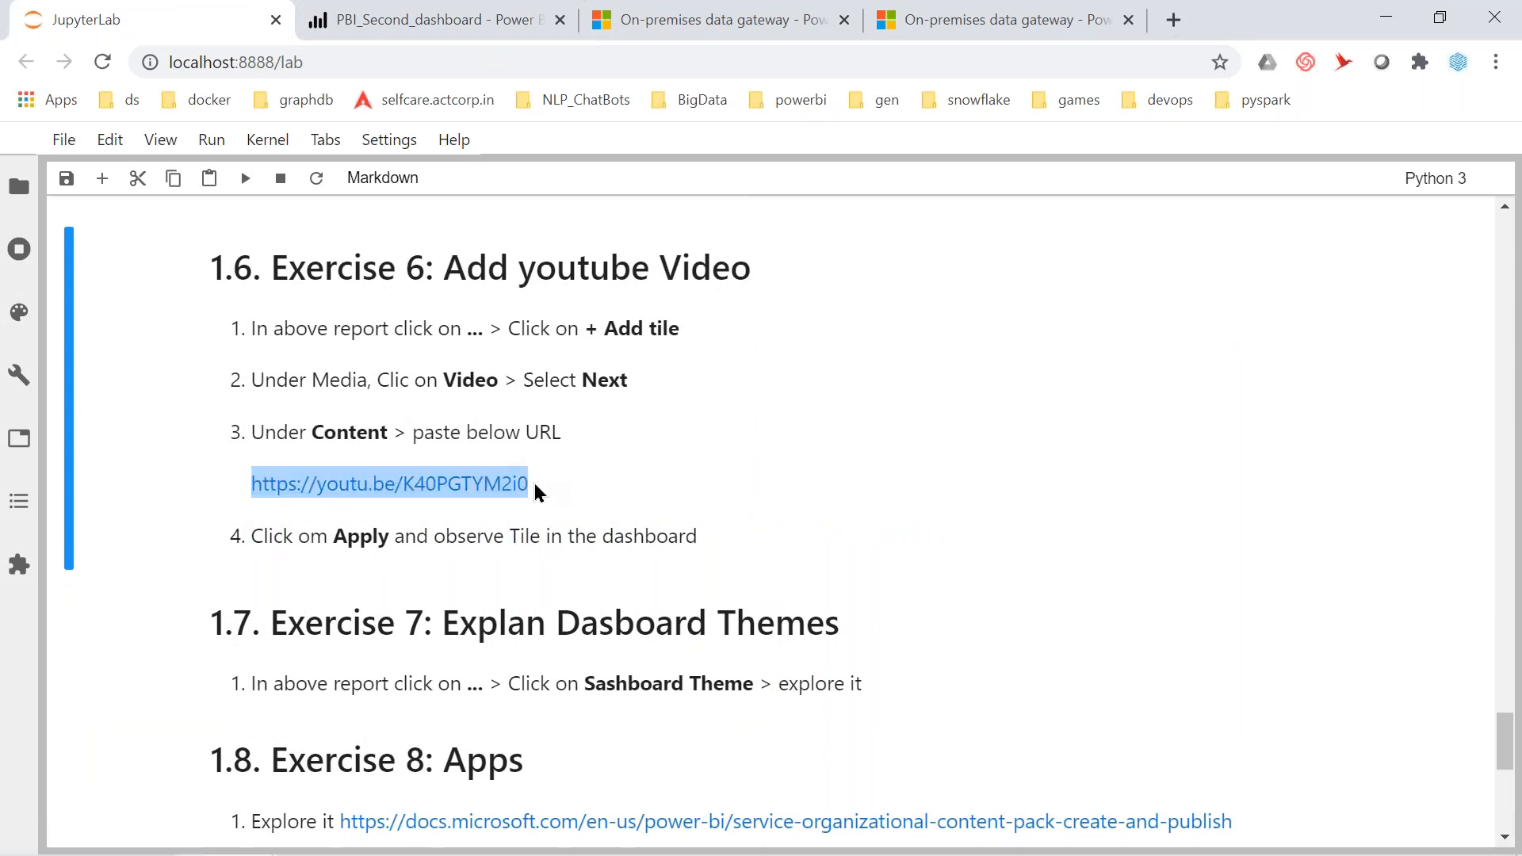
{"action": "key", "text": "alt+Tab"}
{"action": "key", "text": "alt+shift+Tab"}
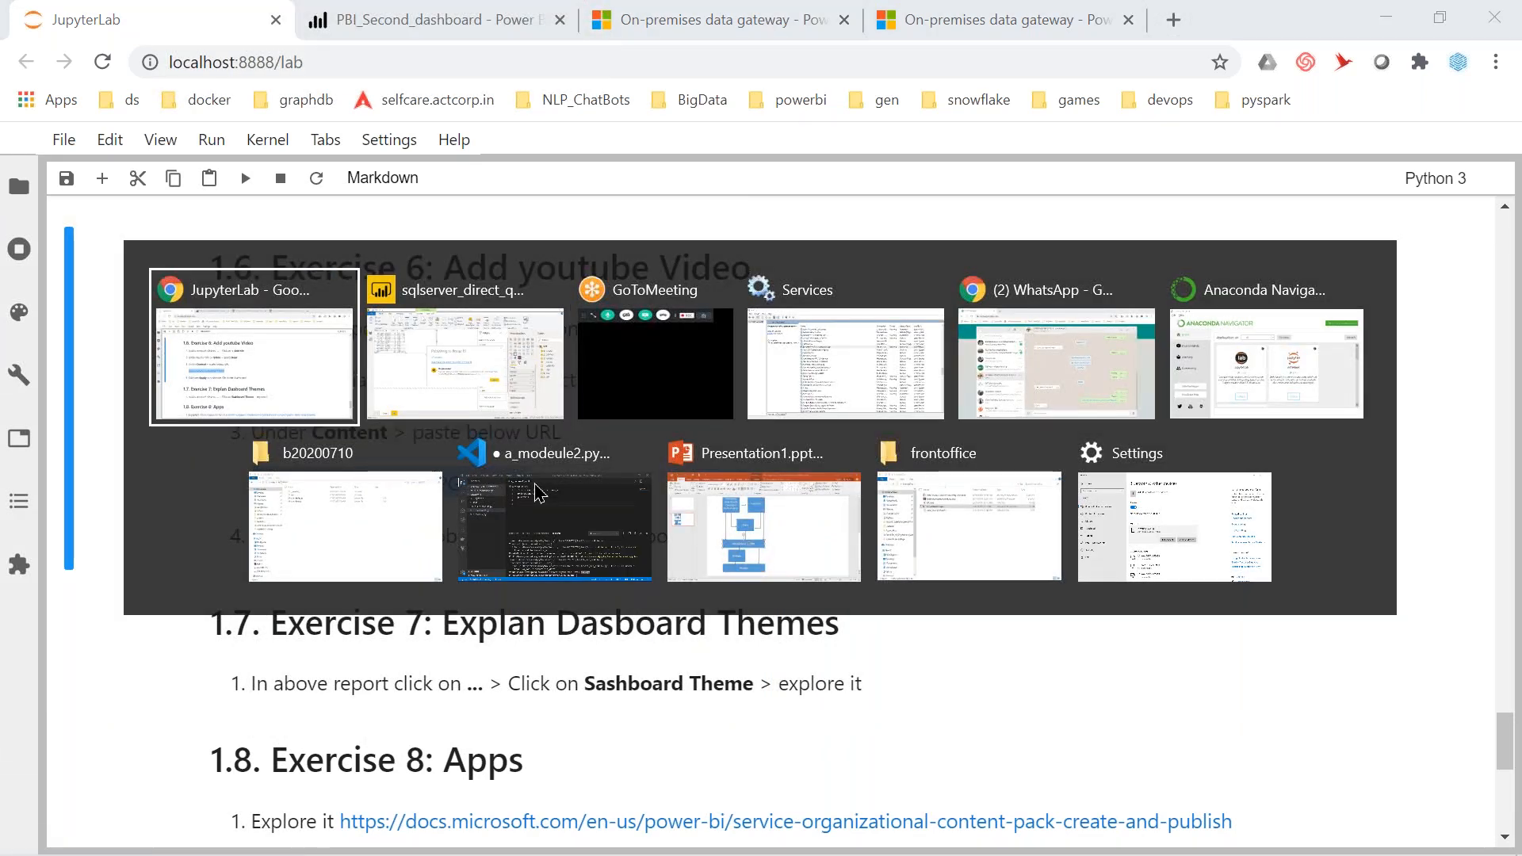
{"action": "left_click", "coordinate": [370, 19]}
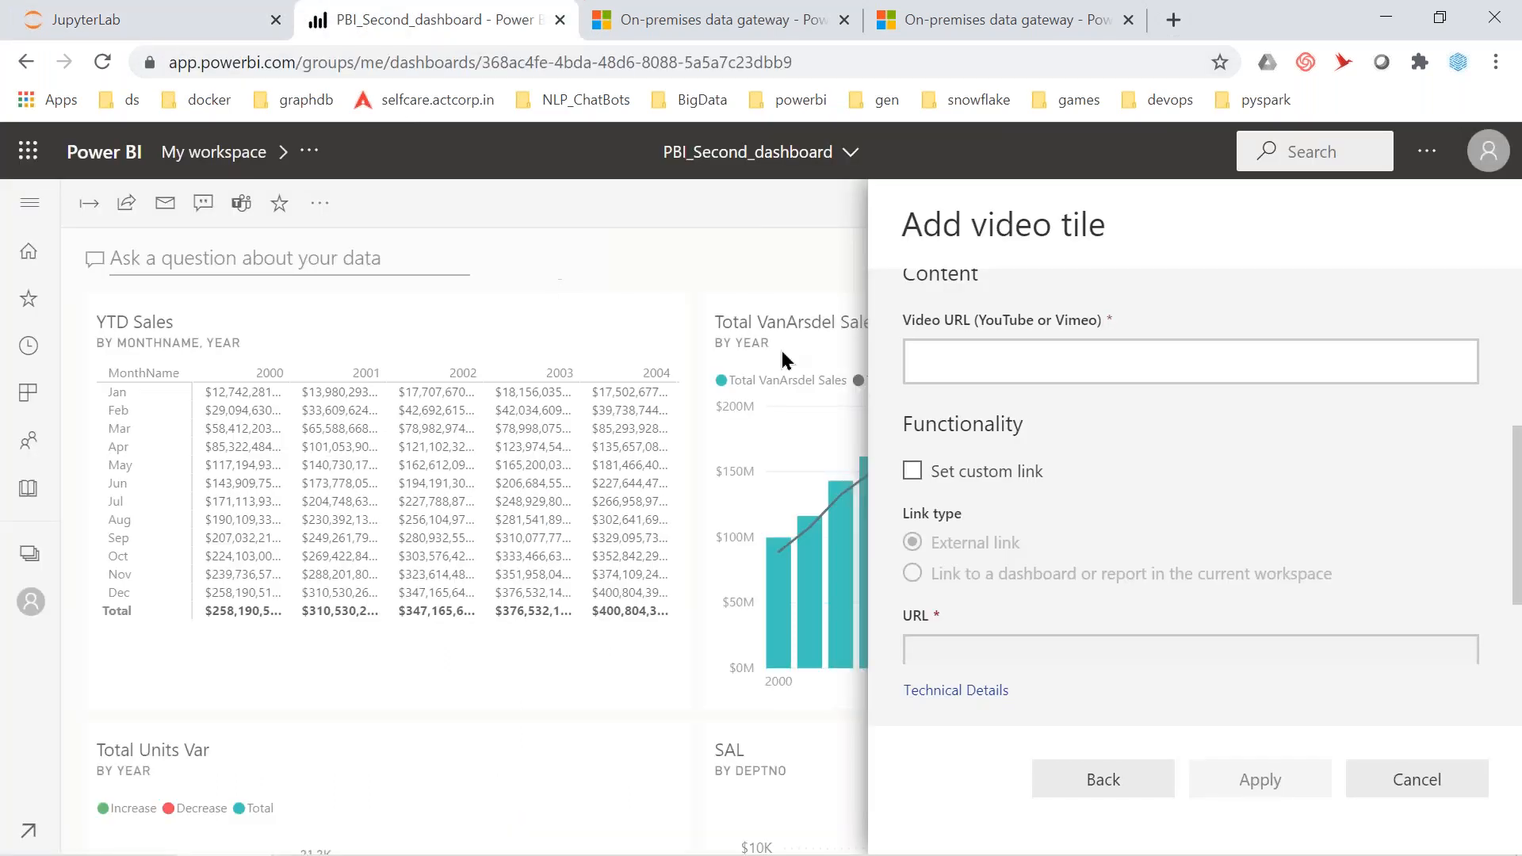
Paste the youtu.be link into the Video URL field and apply the Data Science promo tile
{"action": "left_click", "coordinate": [970, 661]}
{"action": "scroll", "coordinate": [1038, 482], "scroll_direction": "down", "scroll_amount": 2}
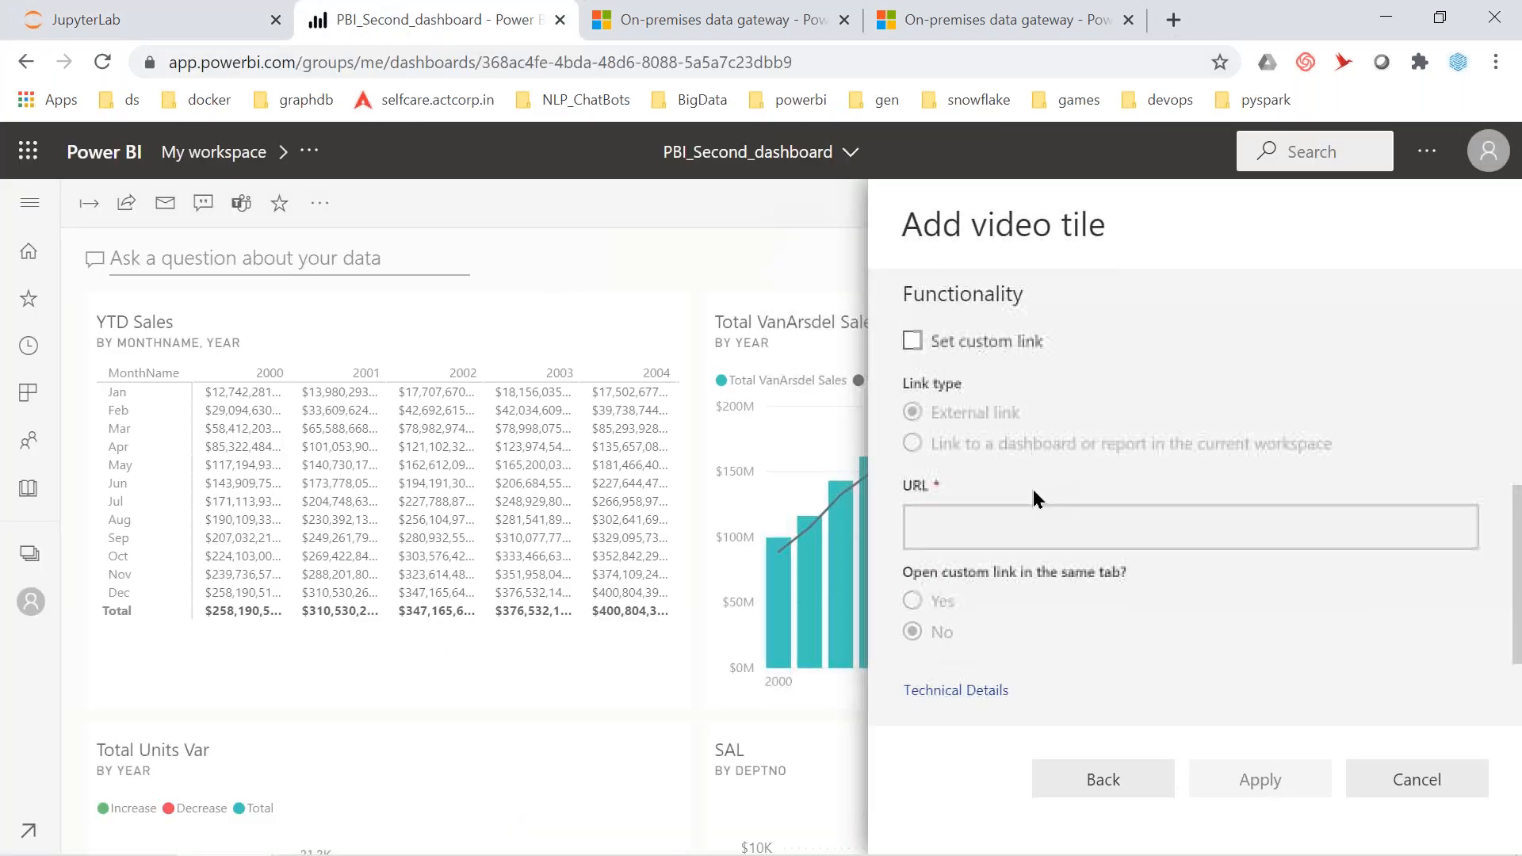
{"action": "scroll", "coordinate": [944, 521], "scroll_direction": "up", "scroll_amount": 4}
{"action": "left_click", "coordinate": [951, 537]}
{"action": "key", "text": "ctrl+v"}
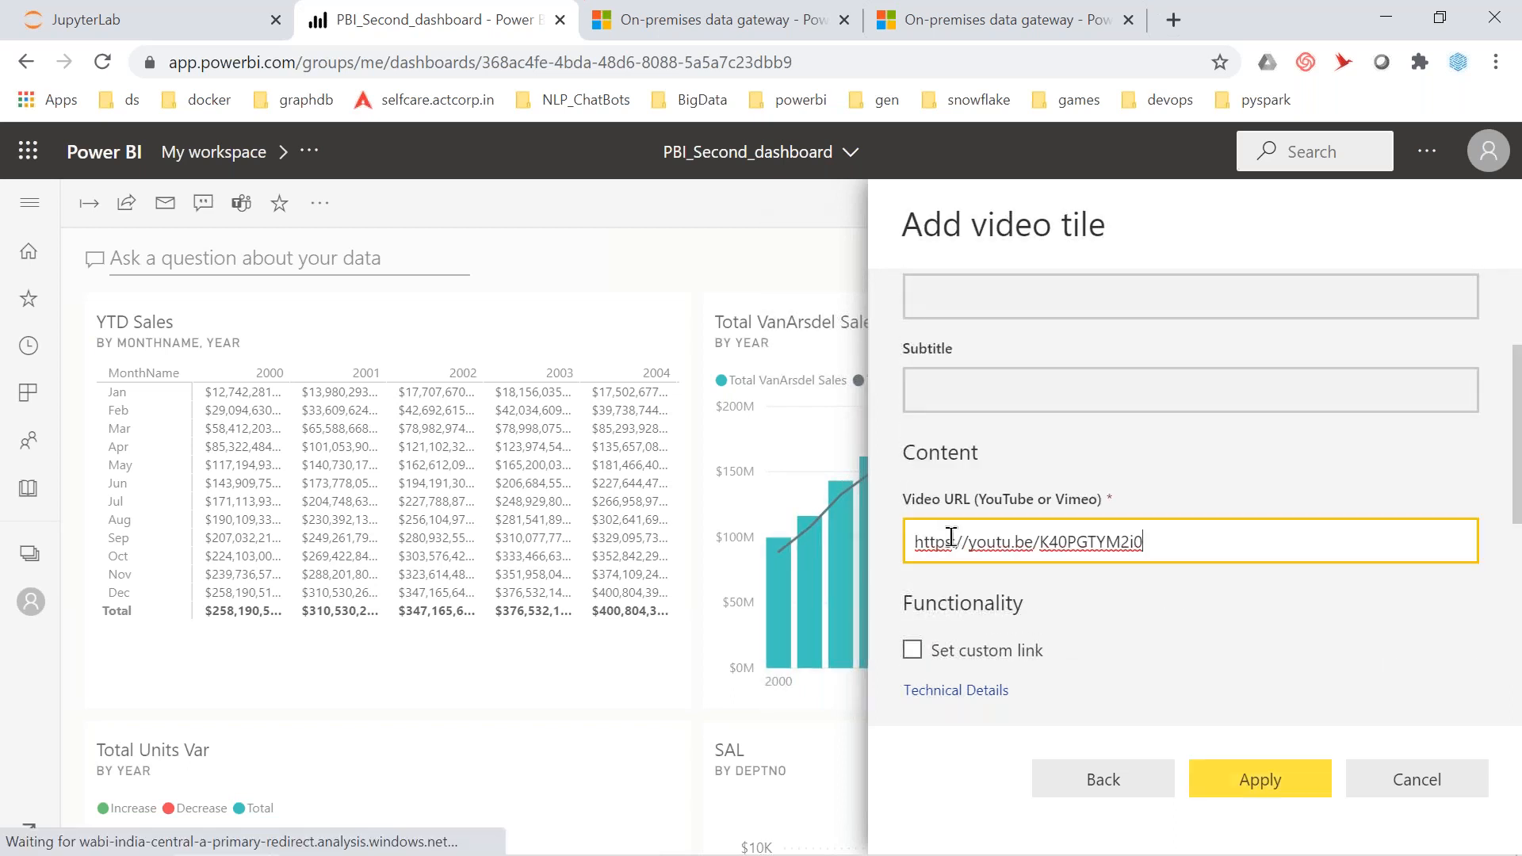
{"action": "left_click", "coordinate": [1228, 777]}
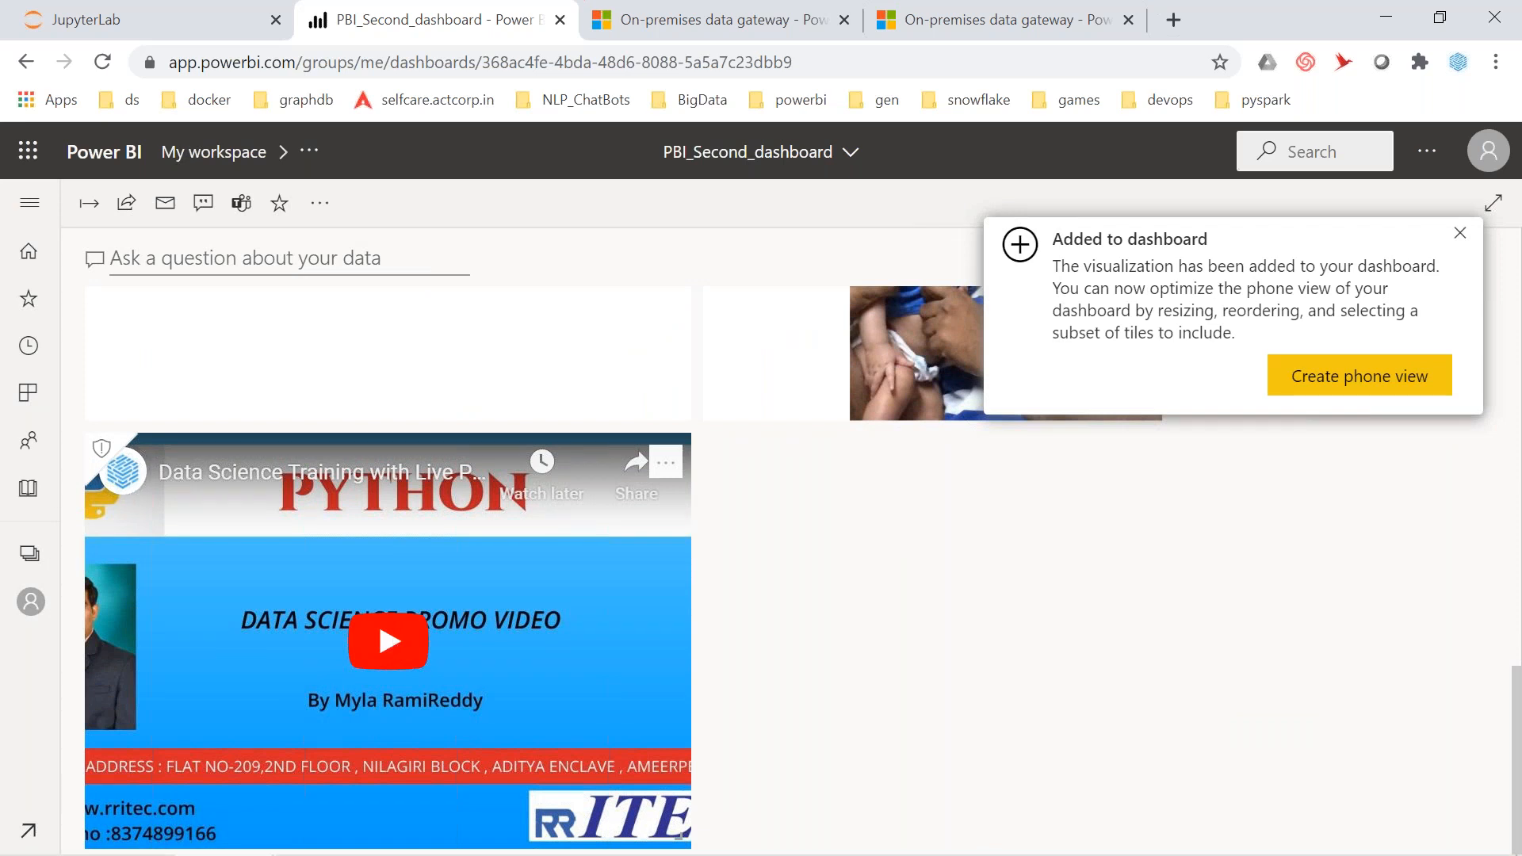
Start a Web content tile up to its details form, then bring up the JupyterLab notebook
{"action": "left_click", "coordinate": [318, 208]}
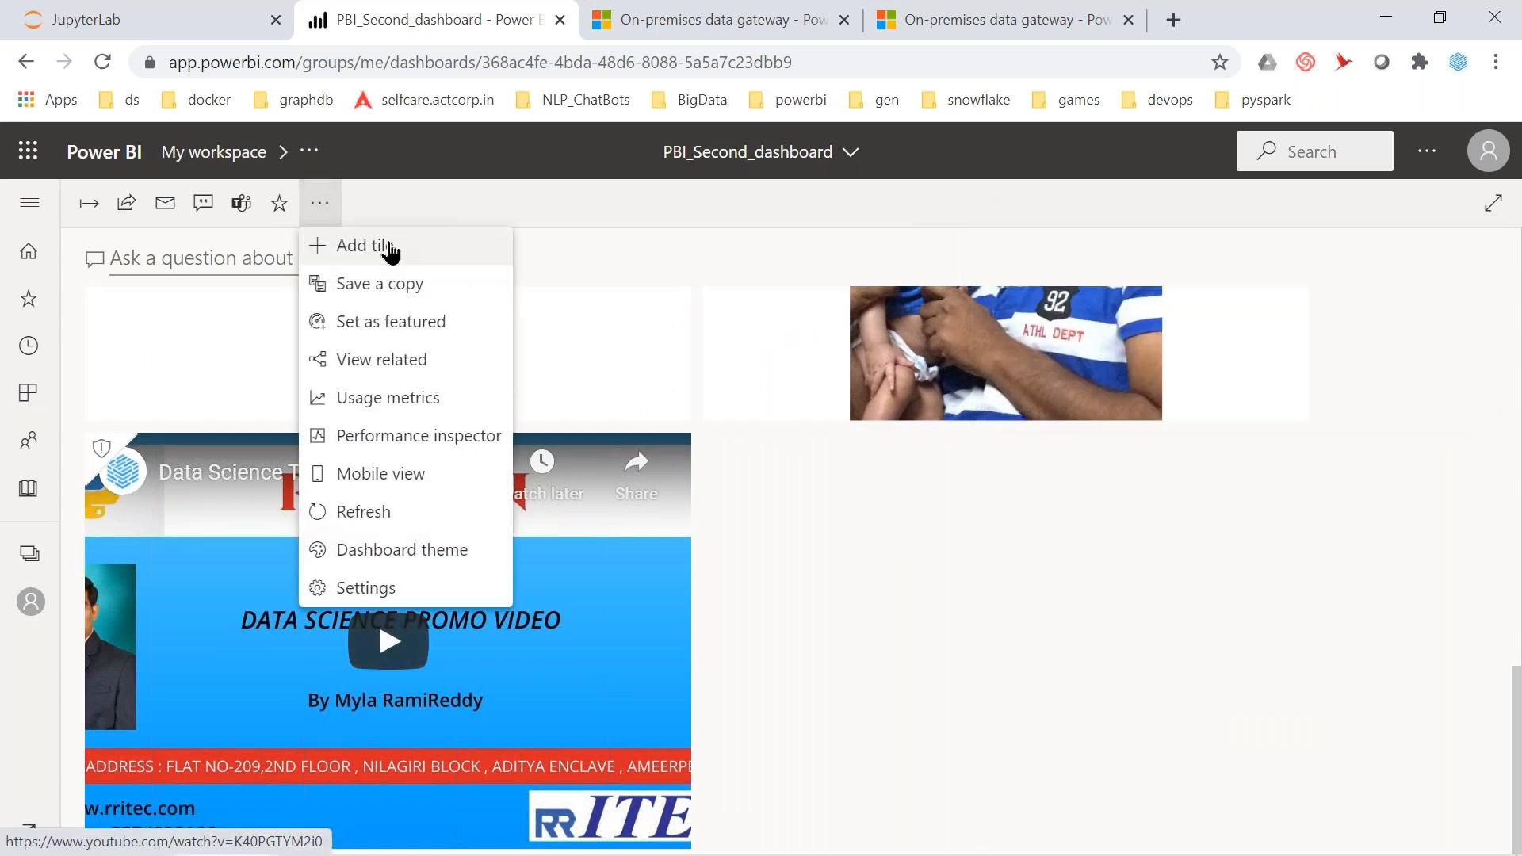
{"action": "left_click", "coordinate": [391, 250]}
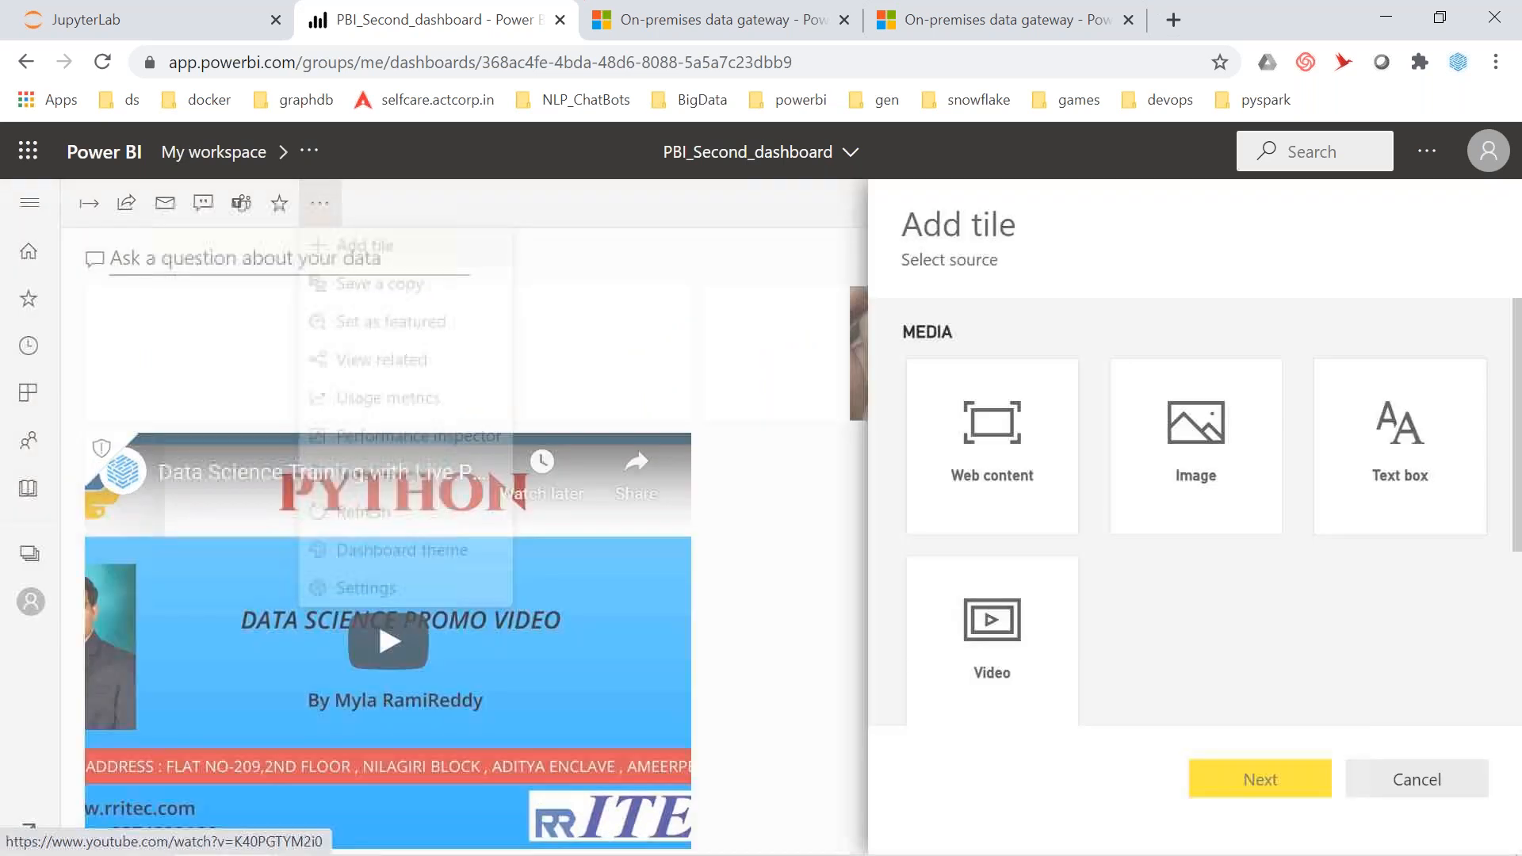
{"action": "left_click", "coordinate": [1011, 468]}
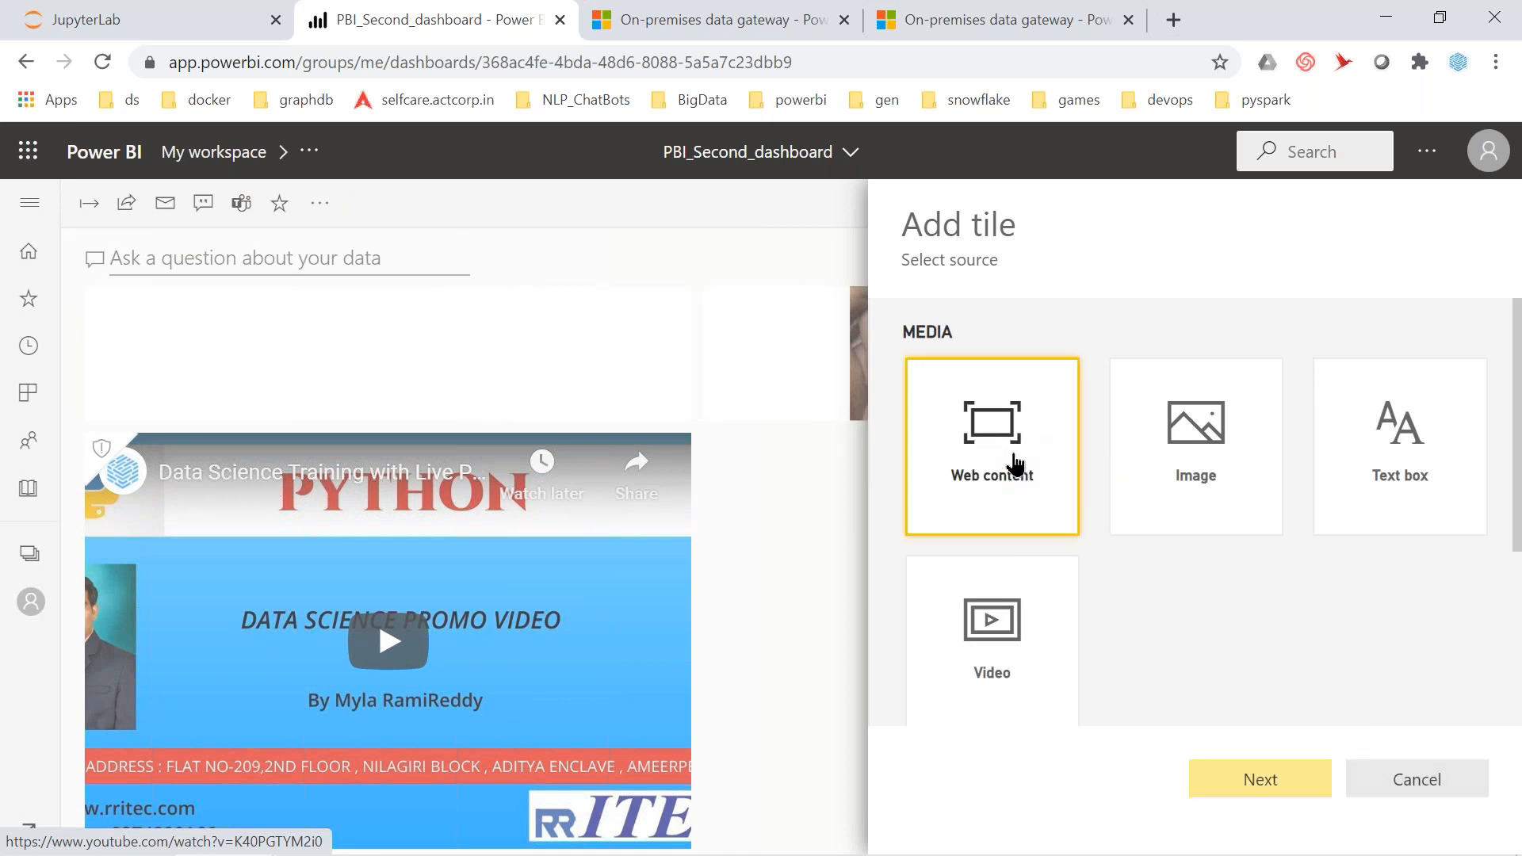
{"action": "left_click", "coordinate": [1255, 780]}
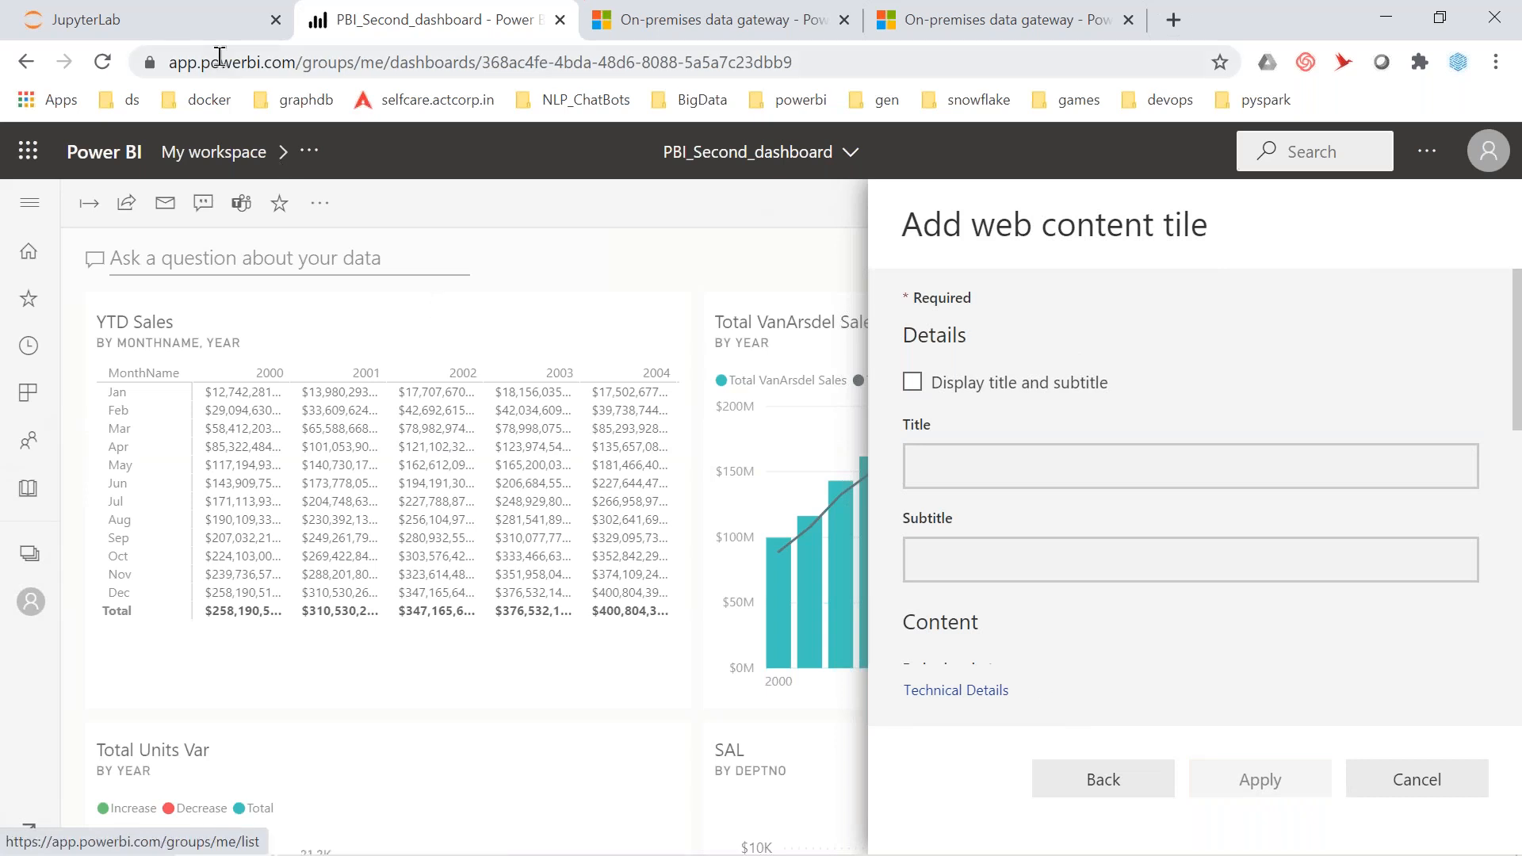
{"action": "left_click", "coordinate": [193, 30]}
Select the YouTube embed code in Exercise 4 and return to the web content tile form
{"action": "scroll", "coordinate": [537, 440], "scroll_direction": "up", "scroll_amount": 15}
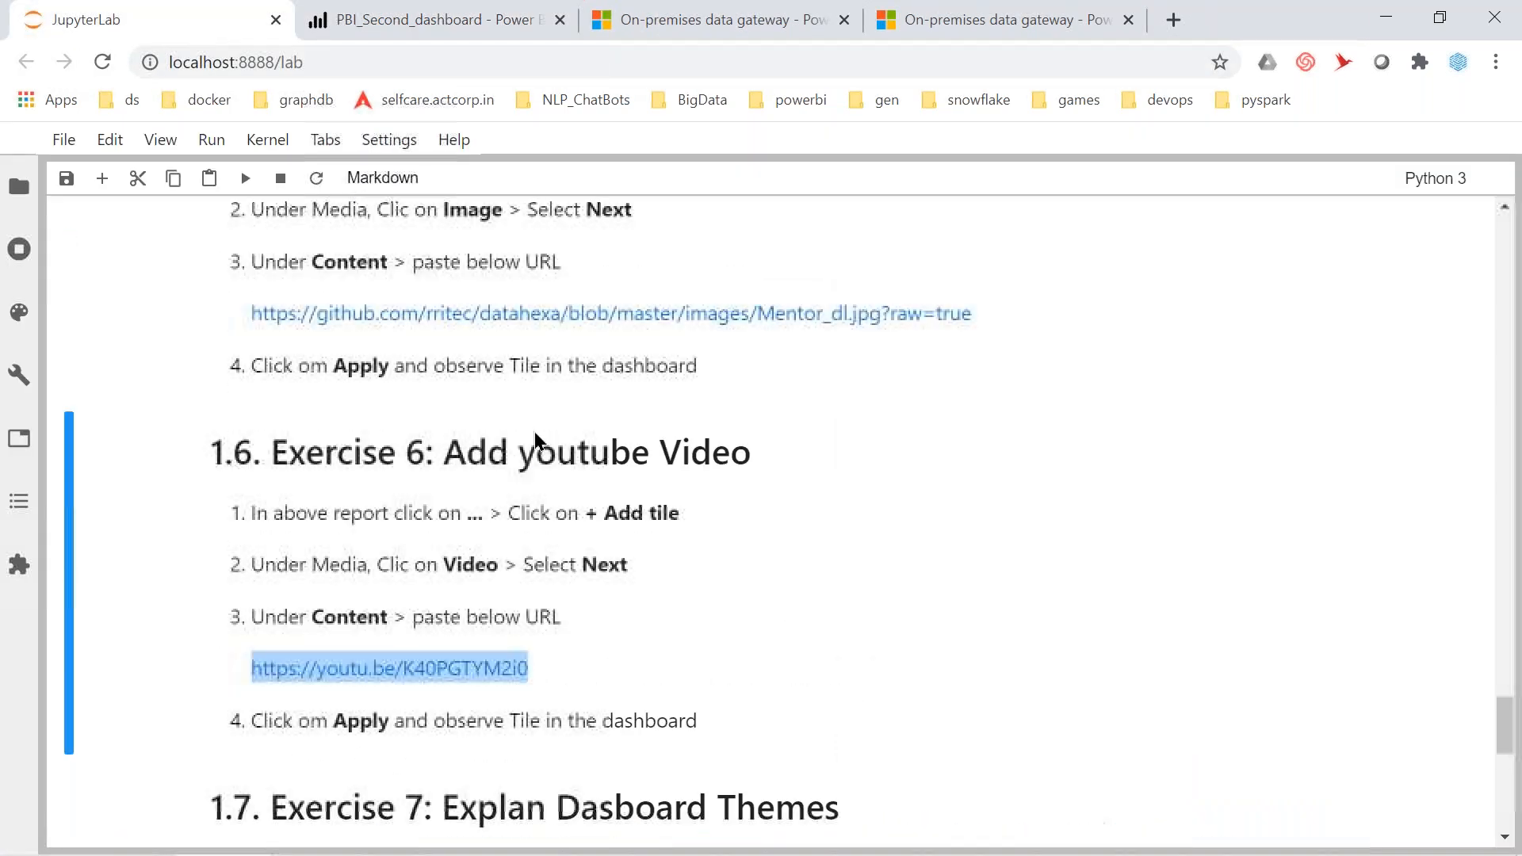
{"action": "scroll", "coordinate": [538, 441], "scroll_direction": "up", "scroll_amount": 8}
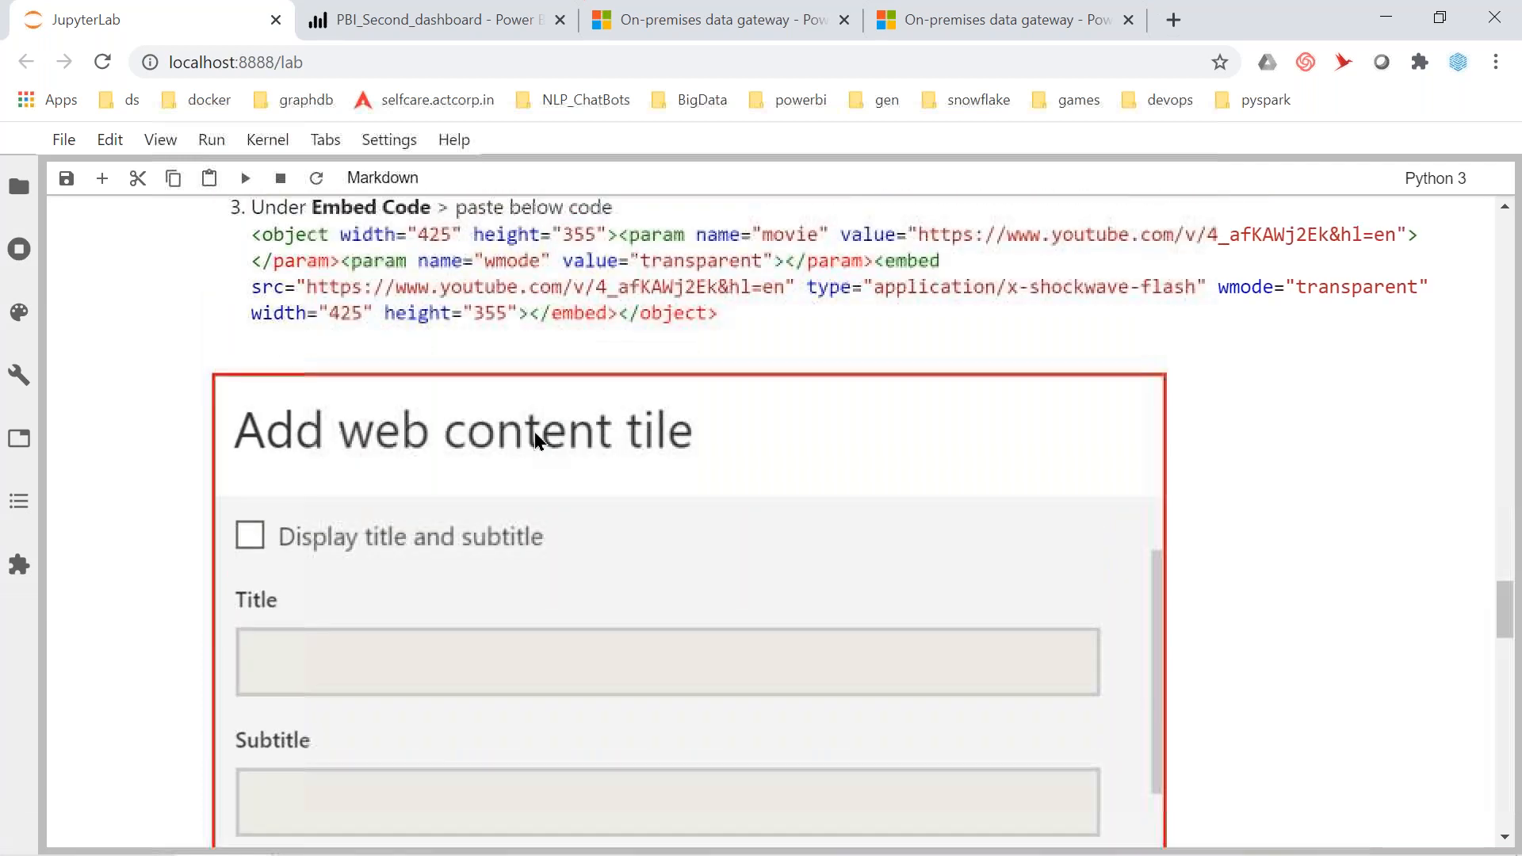
{"action": "left_click", "coordinate": [278, 539]}
{"action": "left_click_drag", "start_coordinate": [278, 539], "coordinate": [724, 623]}
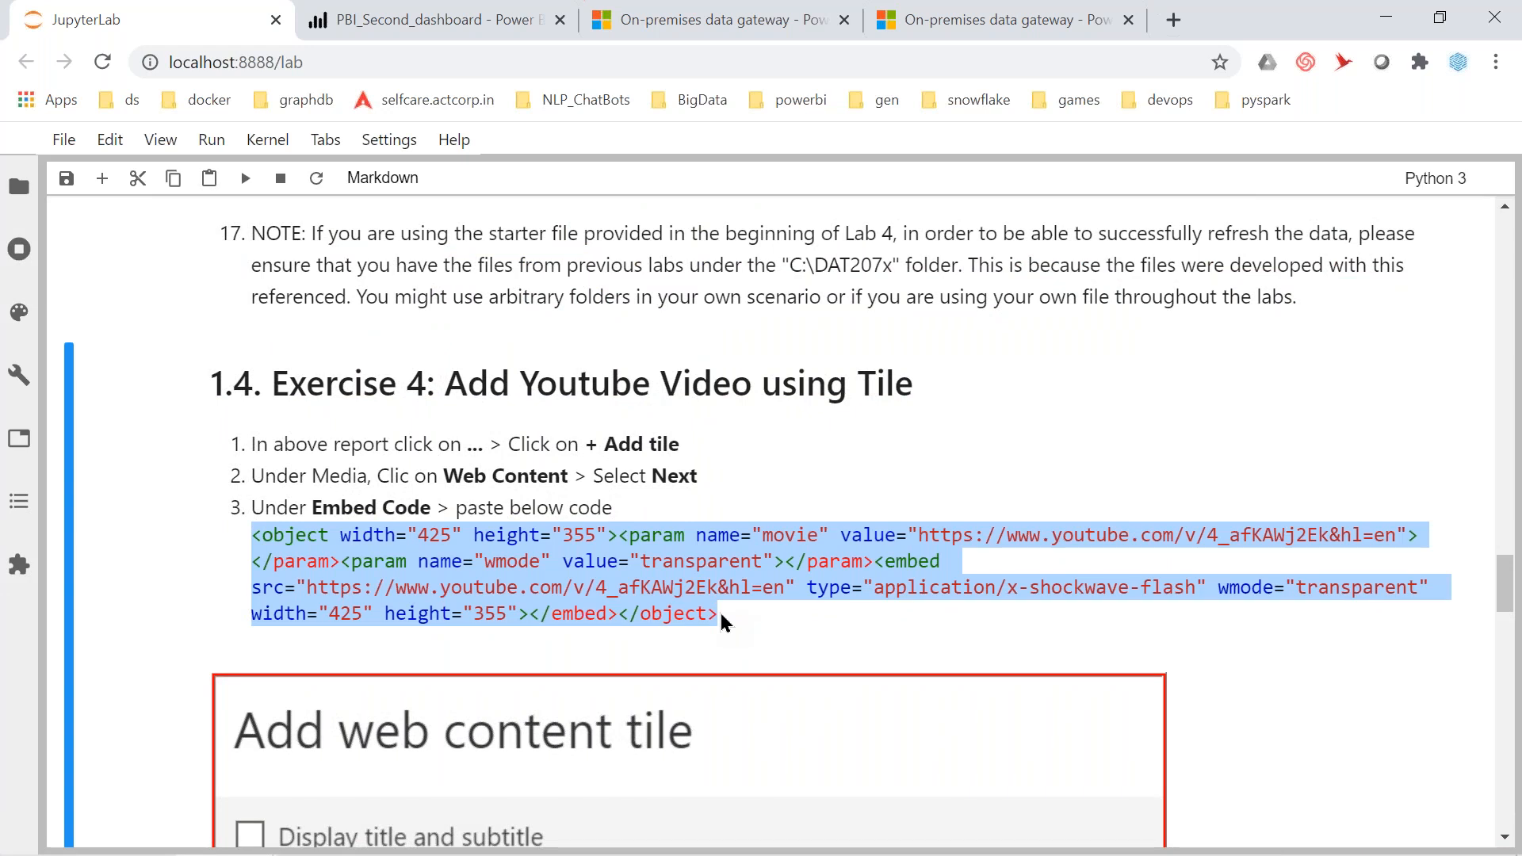
{"action": "key", "text": "alt+Tab"}
{"action": "key", "text": "alt+shift+Tab"}
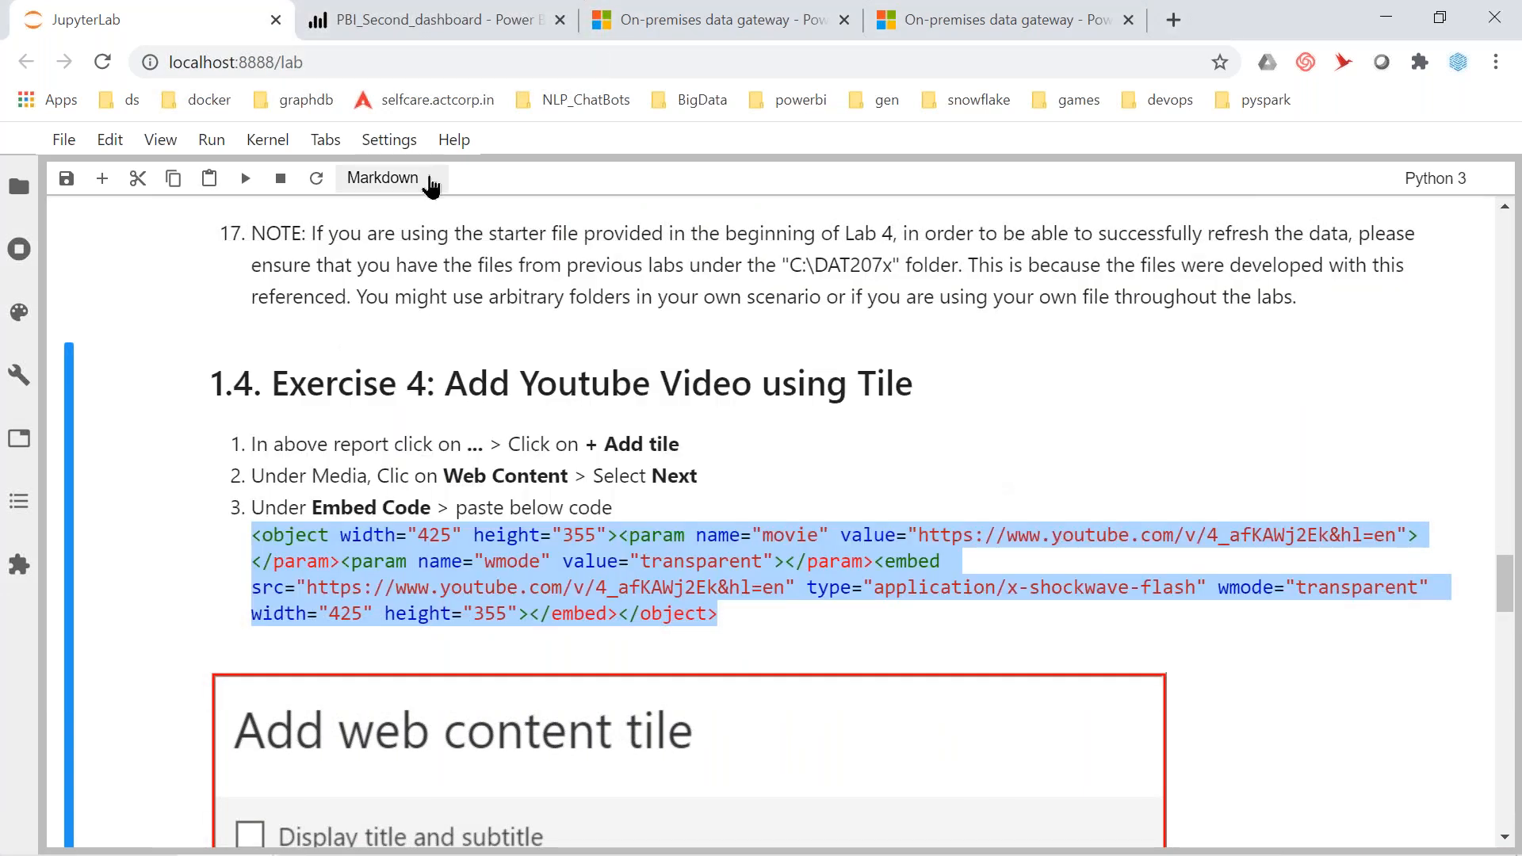
{"action": "left_click", "coordinate": [365, 20]}
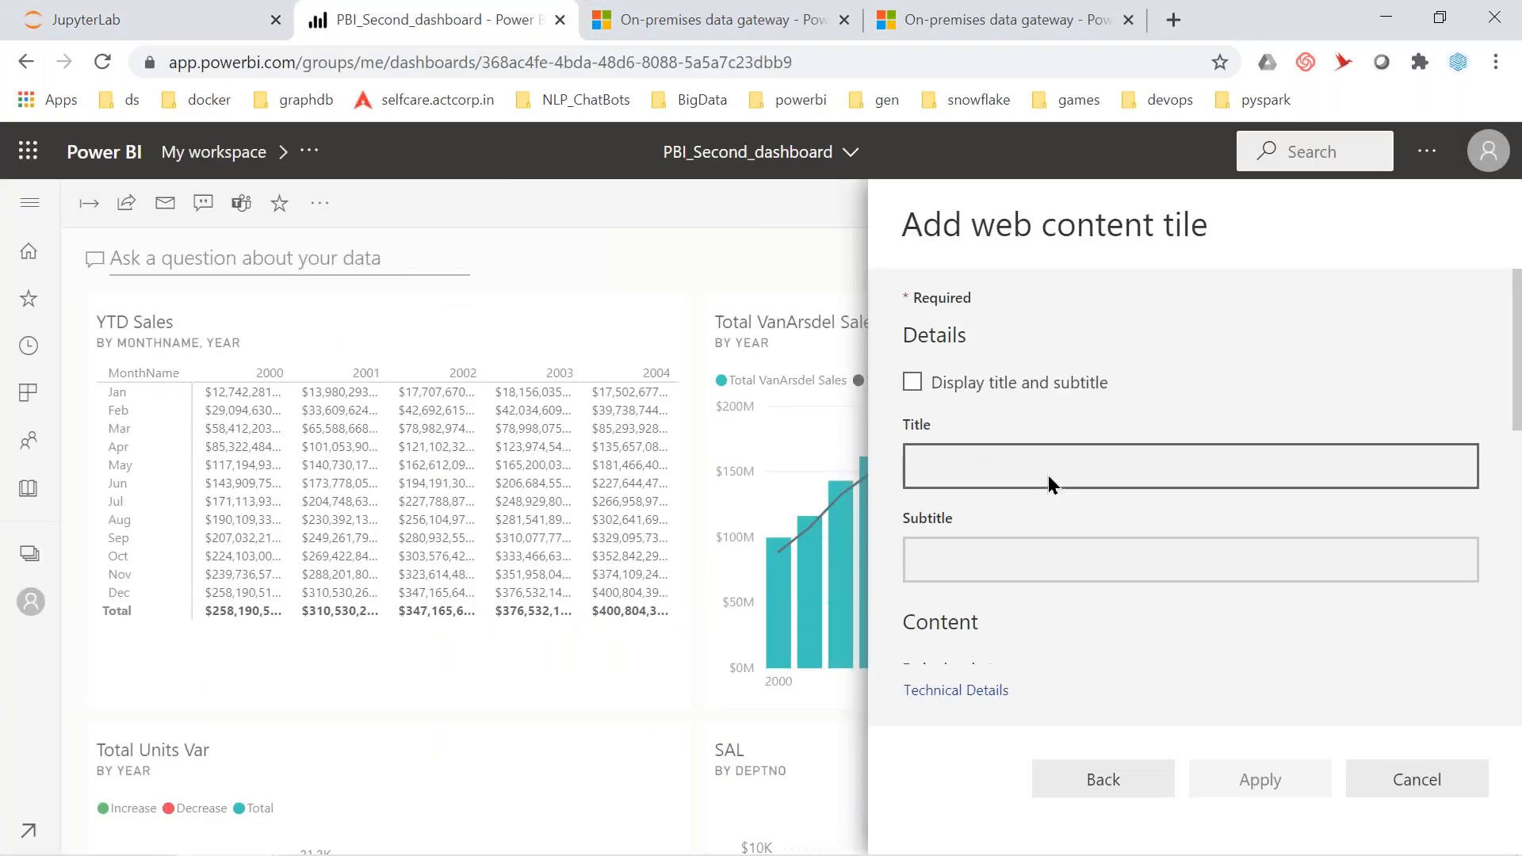
Paste the YouTube embed code as a web content tile, apply it, and open the SAL report
{"action": "scroll", "coordinate": [1049, 483], "scroll_direction": "down", "scroll_amount": 3}
{"action": "left_click", "coordinate": [987, 498]}
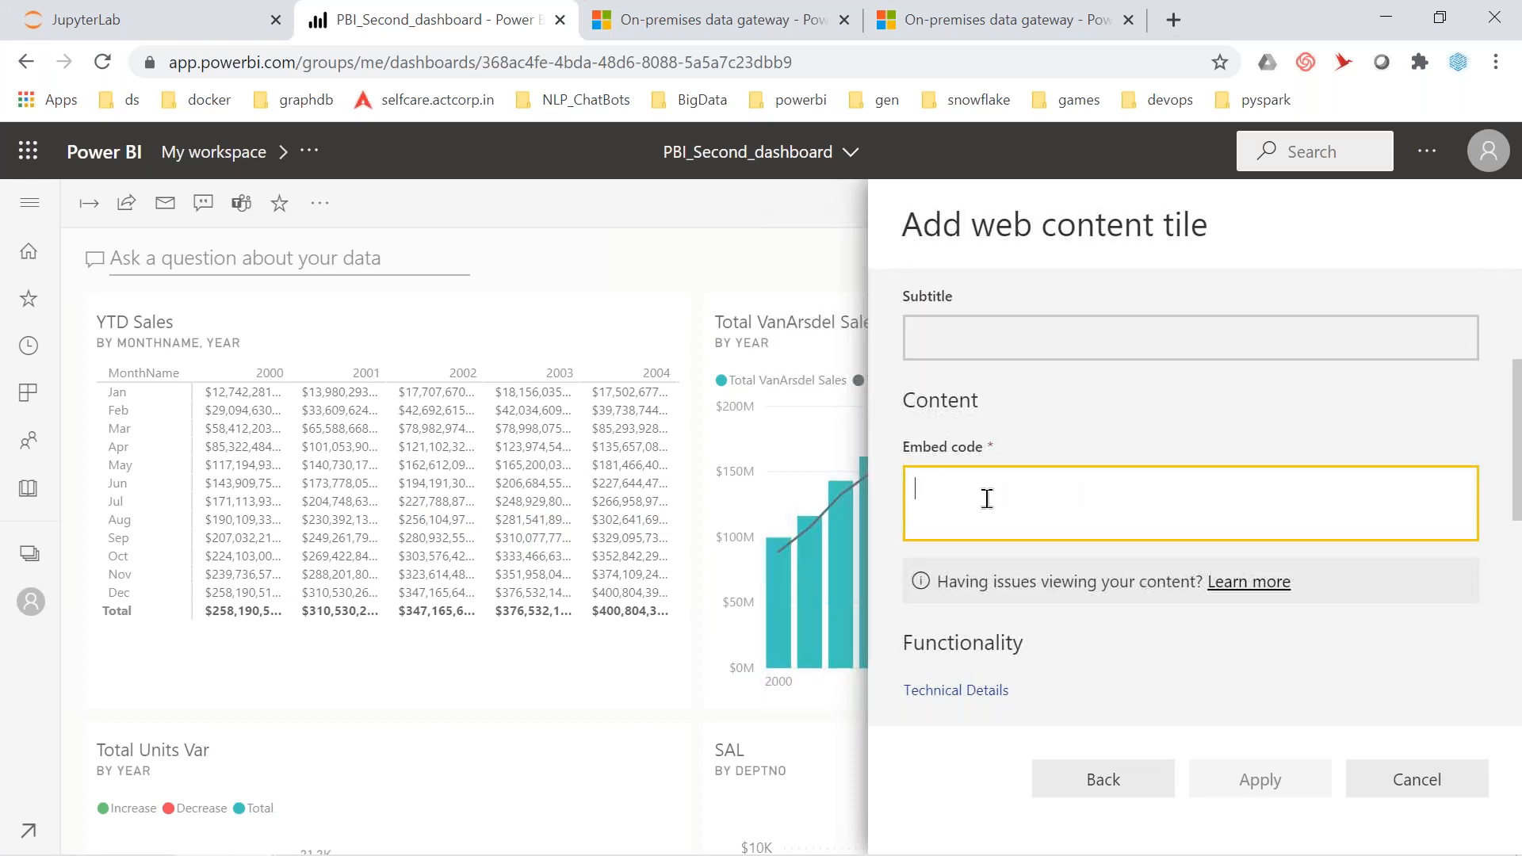
{"action": "key", "text": "ctrl+v"}
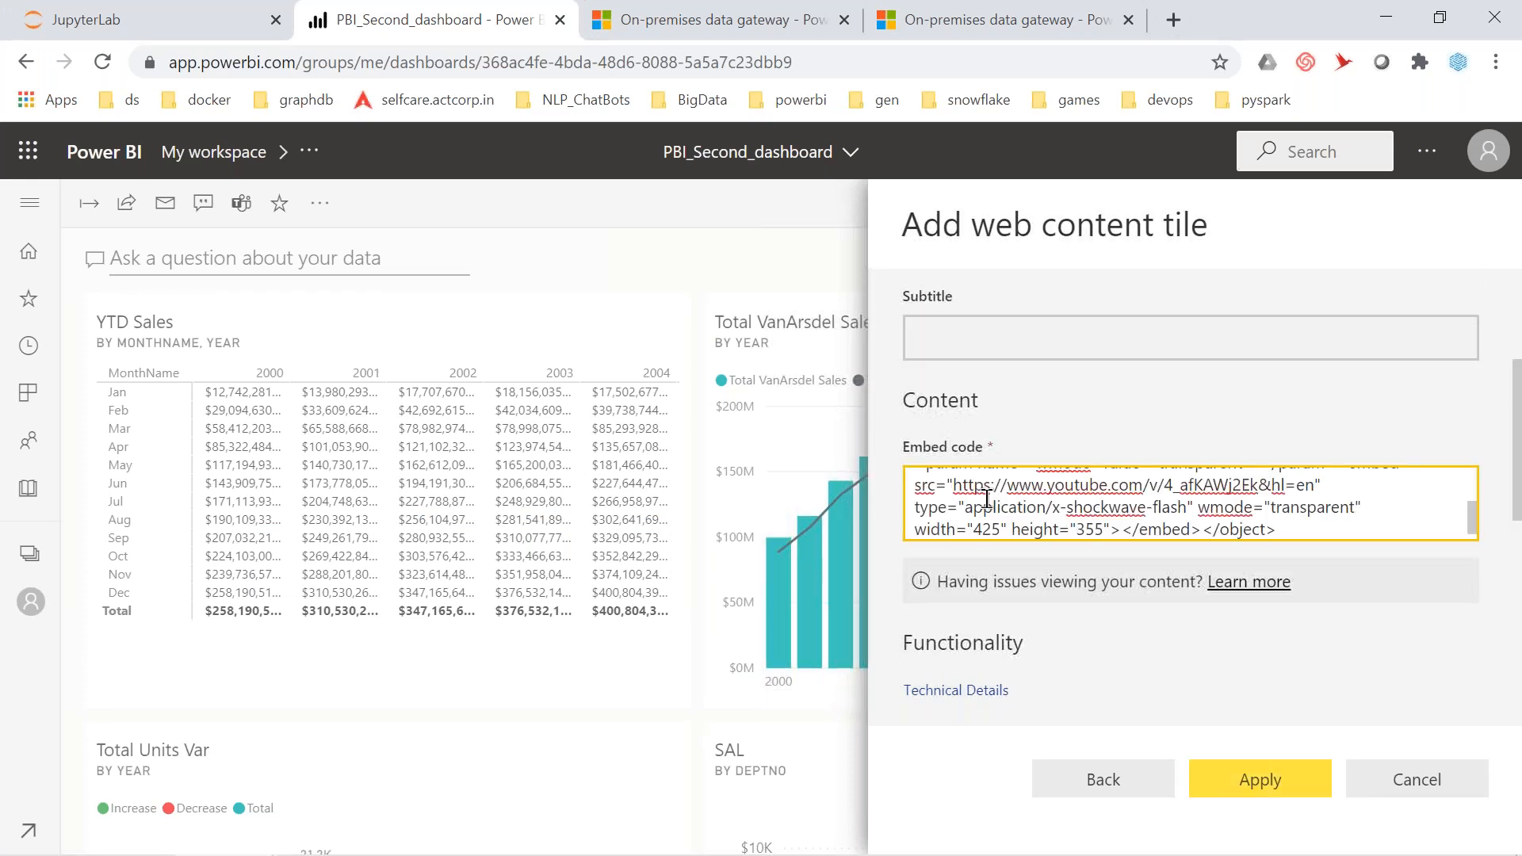
{"action": "left_click", "coordinate": [1261, 785]}
{"action": "left_click", "coordinate": [1273, 790]}
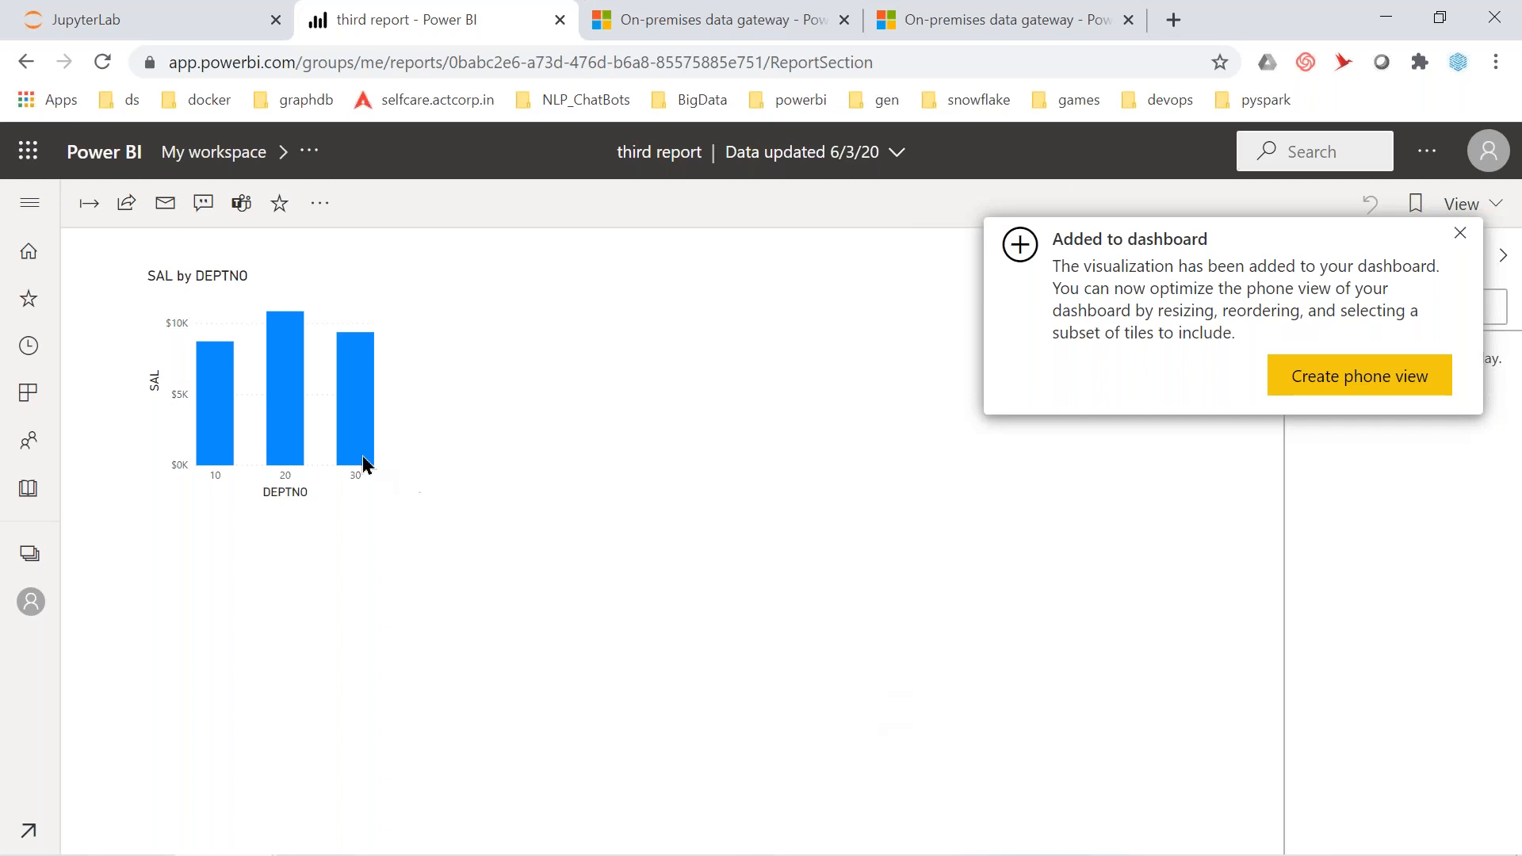
Reopen PBI_Second_dashboard from My workspace and check the 'They Might Be Little Kids' video tile
{"action": "left_click", "coordinate": [212, 152]}
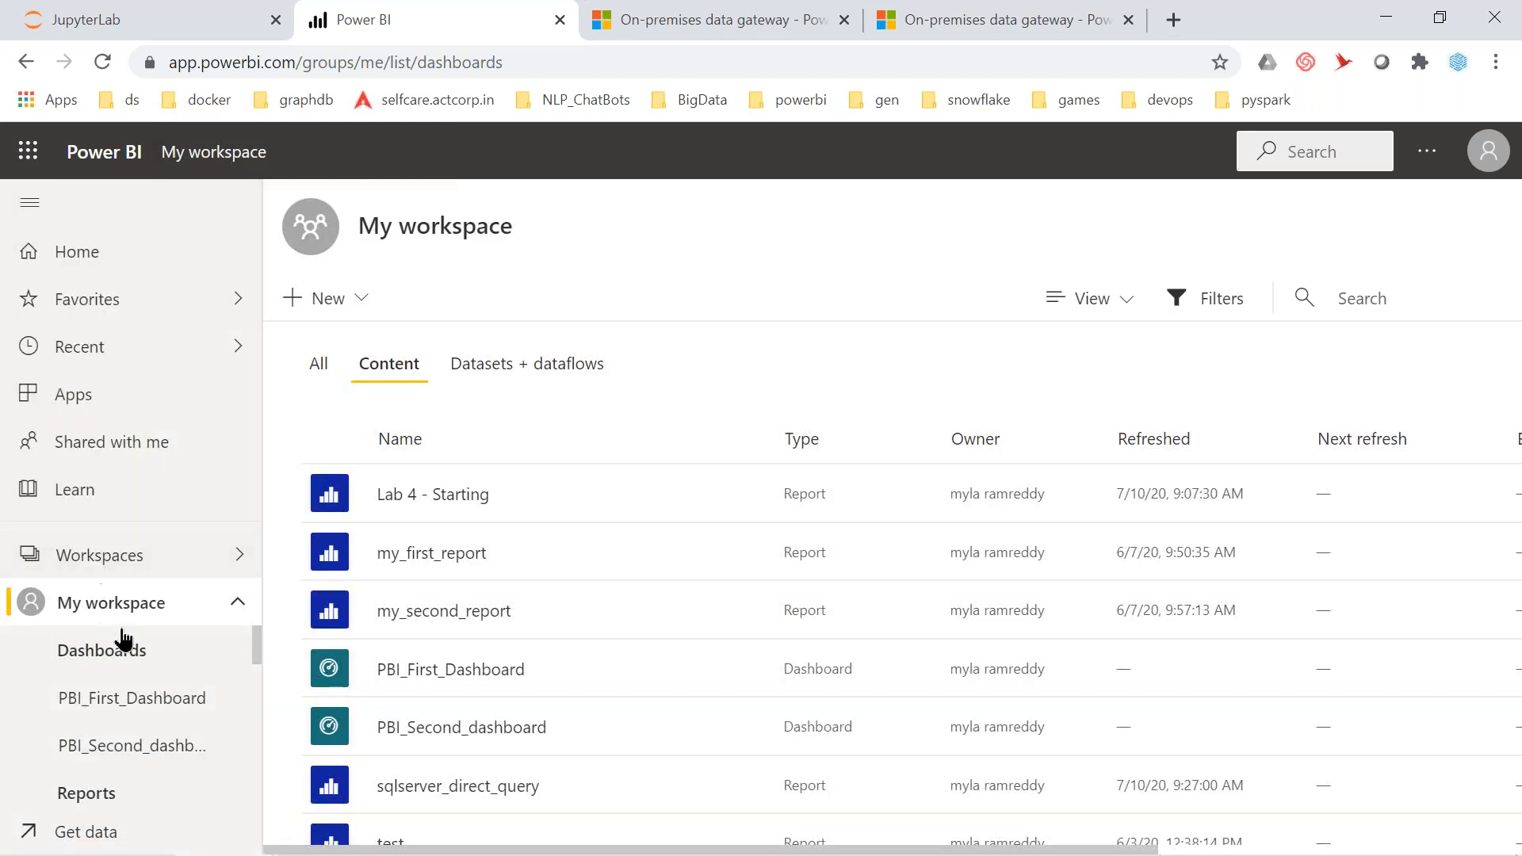
{"action": "left_click", "coordinate": [133, 752]}
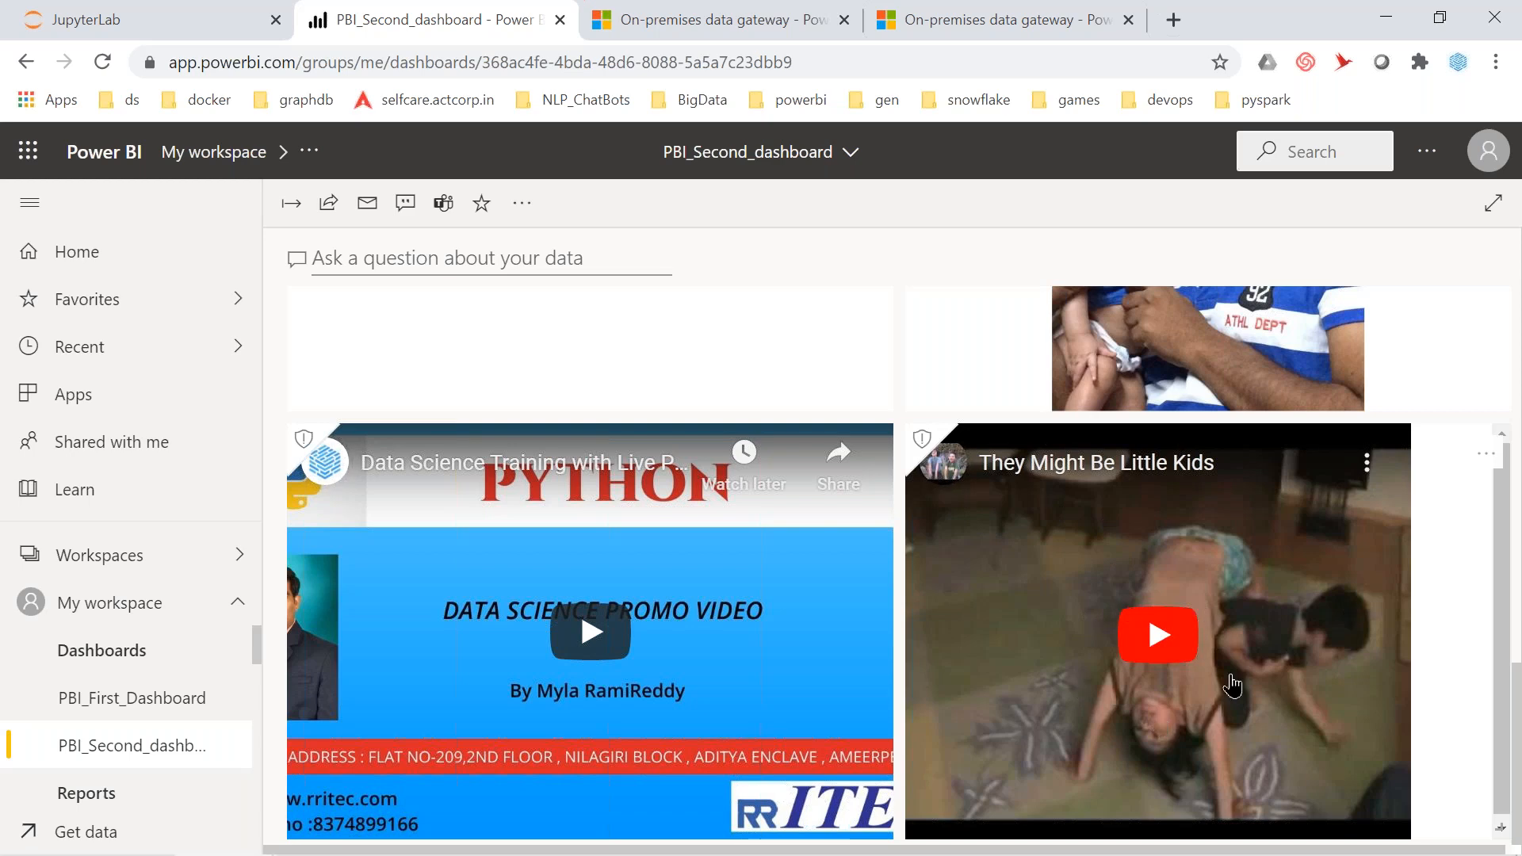
{"action": "scroll", "coordinate": [1232, 686], "scroll_direction": "up", "scroll_amount": 15}
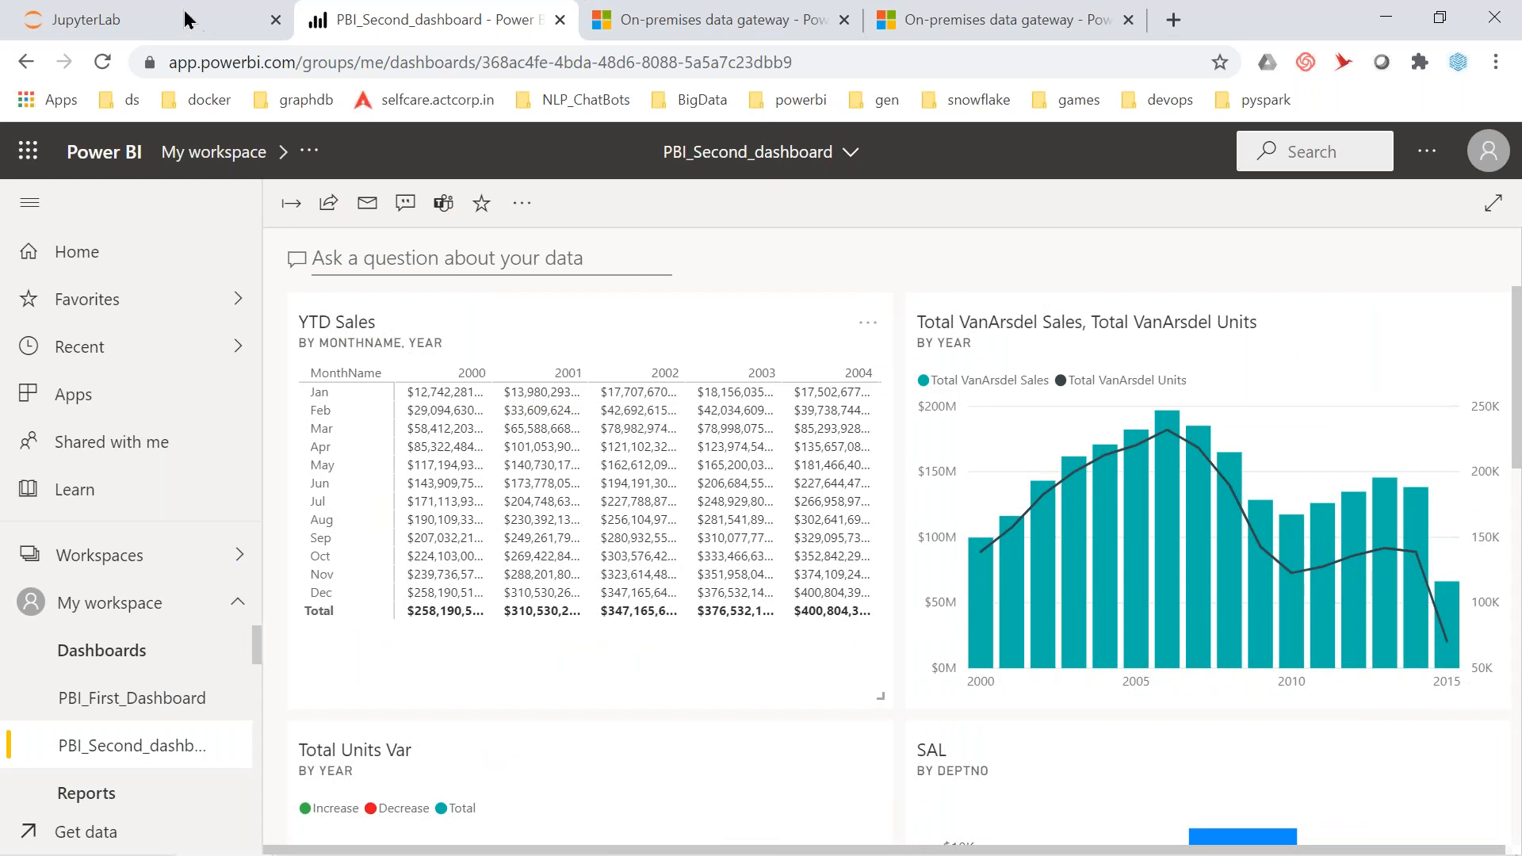
Review the notebook's exercise table of contents, then open Q&A on PBI_Second_dashboard
{"action": "left_click", "coordinate": [161, 22]}
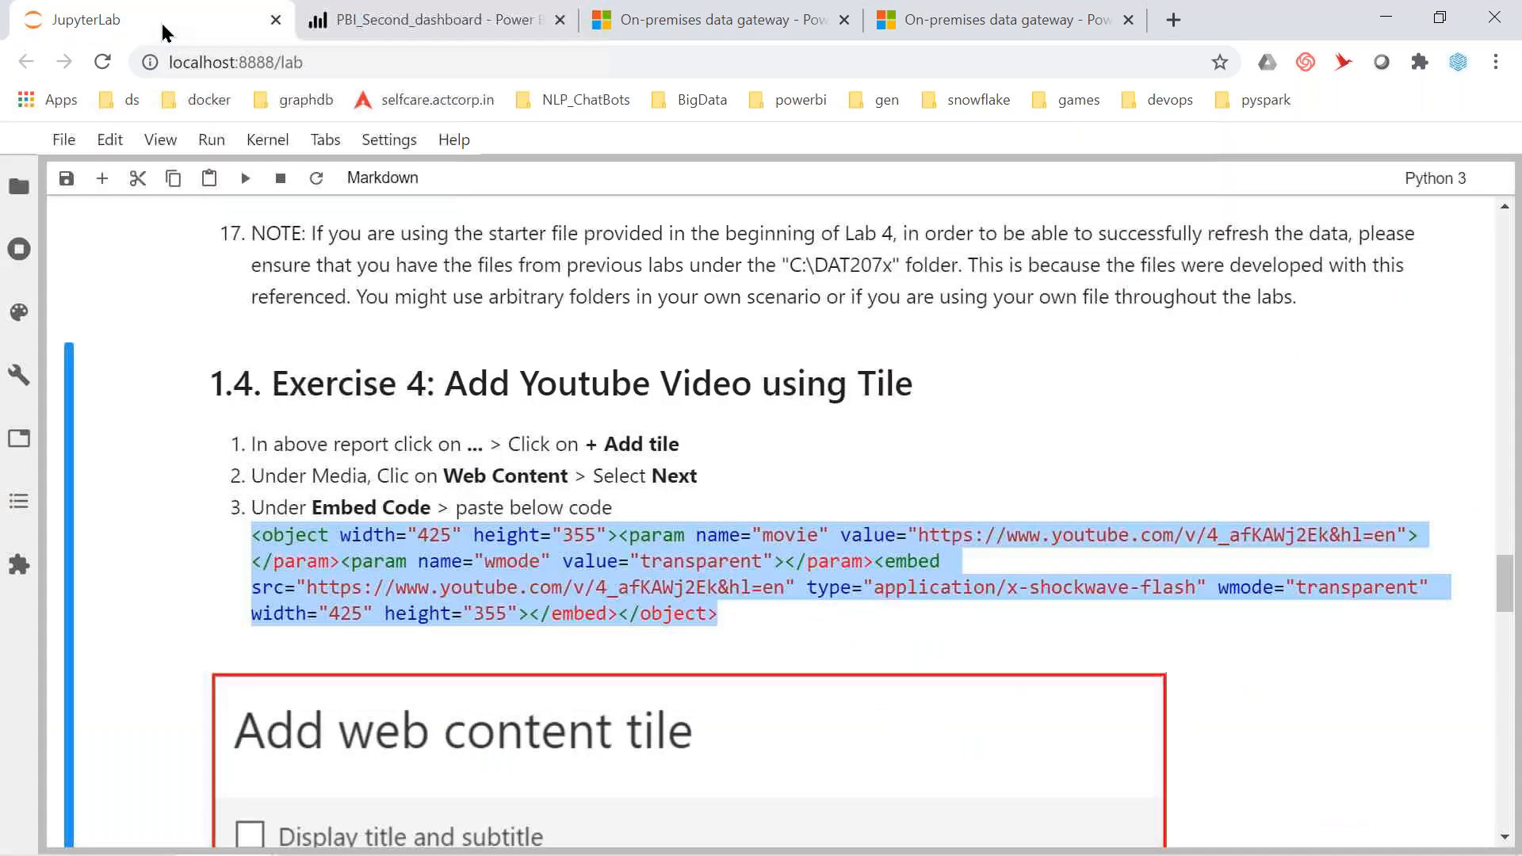
{"action": "left_click", "coordinate": [26, 492]}
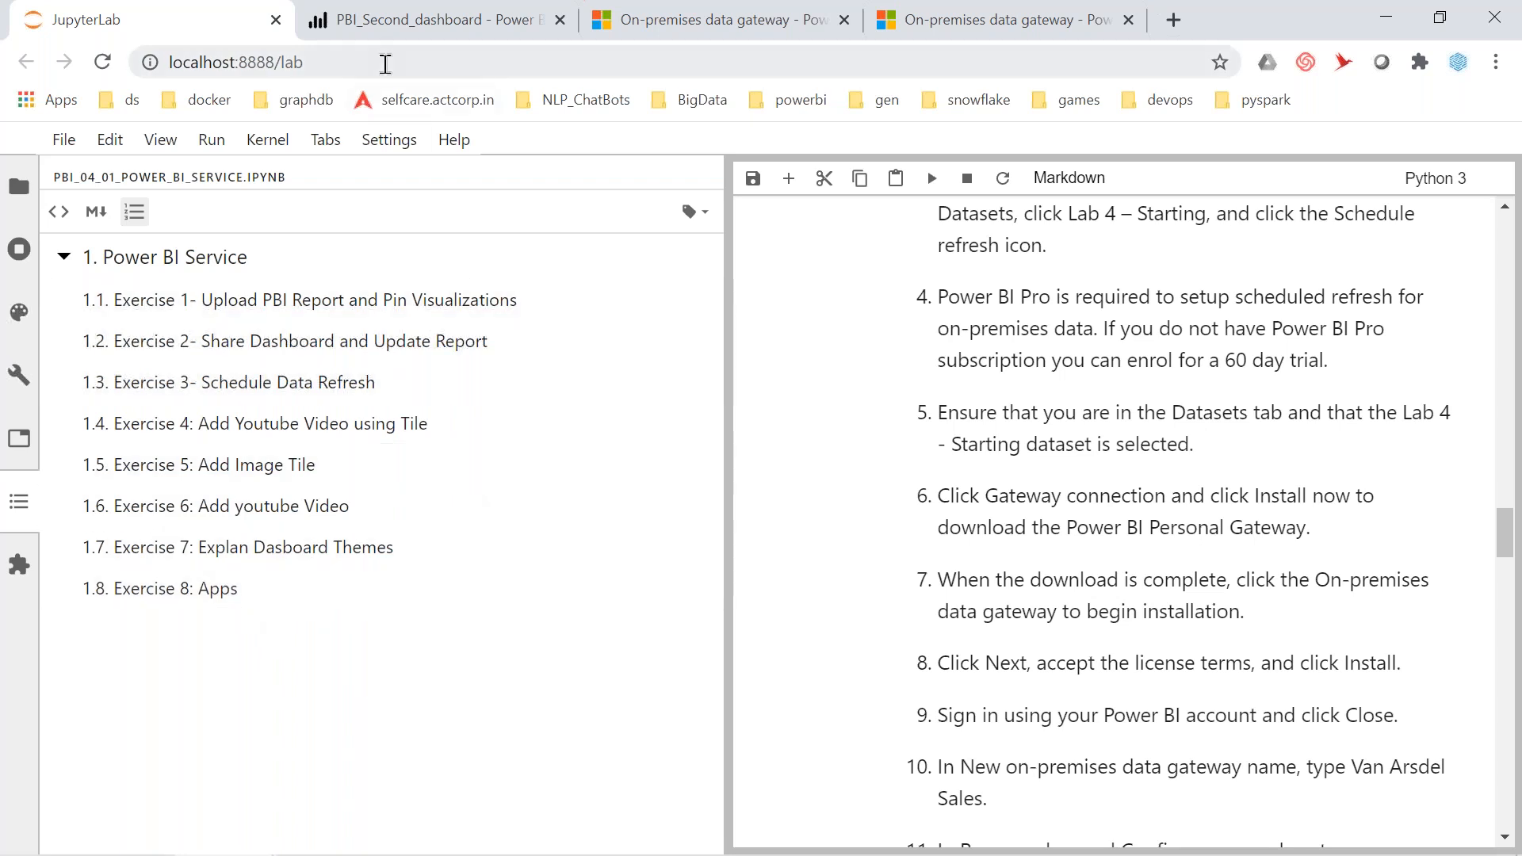
{"action": "left_click", "coordinate": [377, 30]}
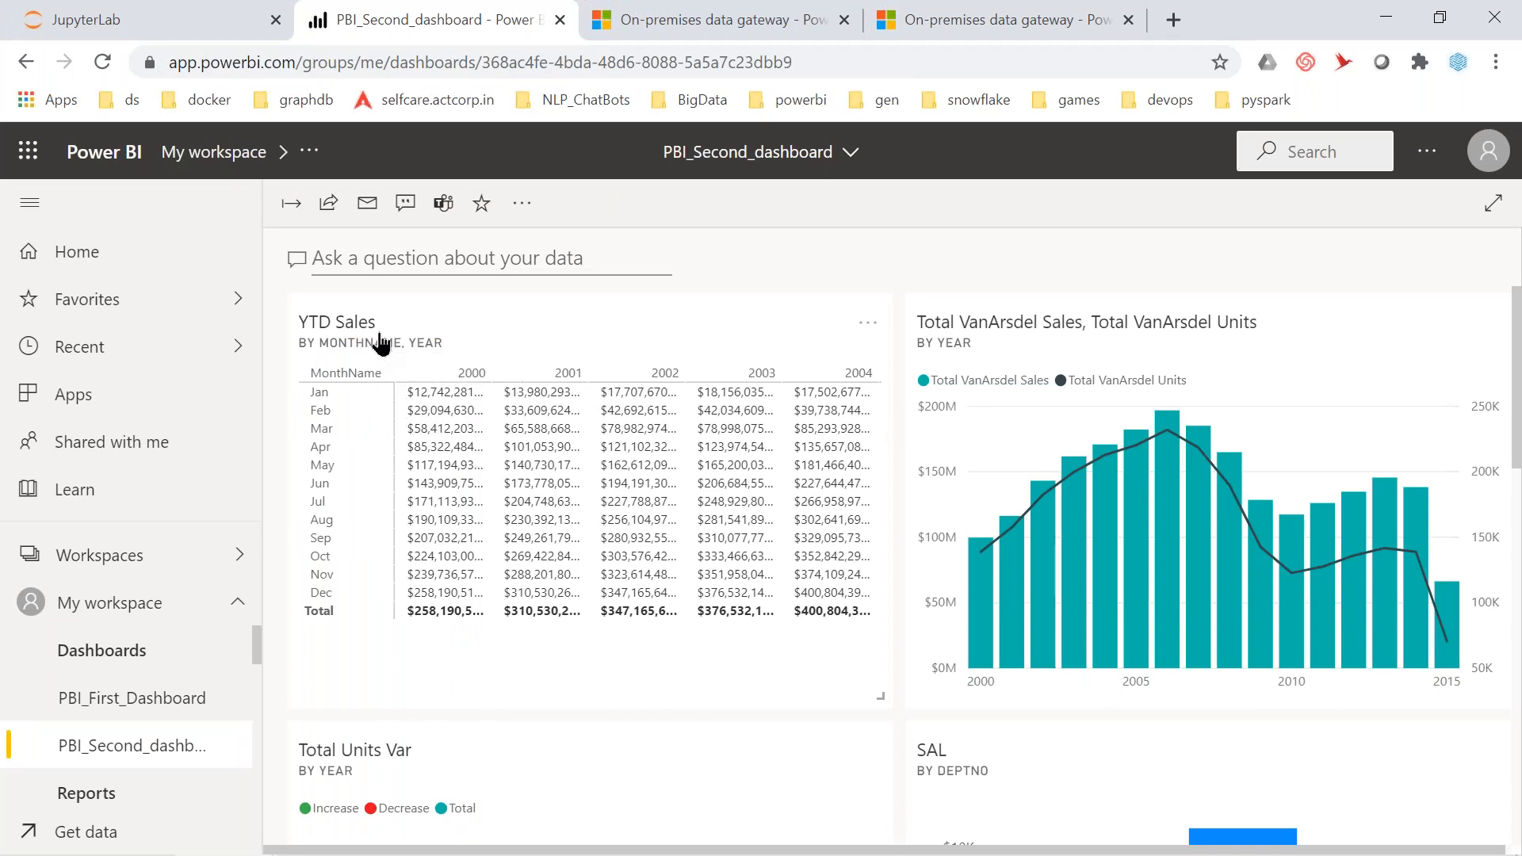
{"action": "left_click", "coordinate": [472, 256]}
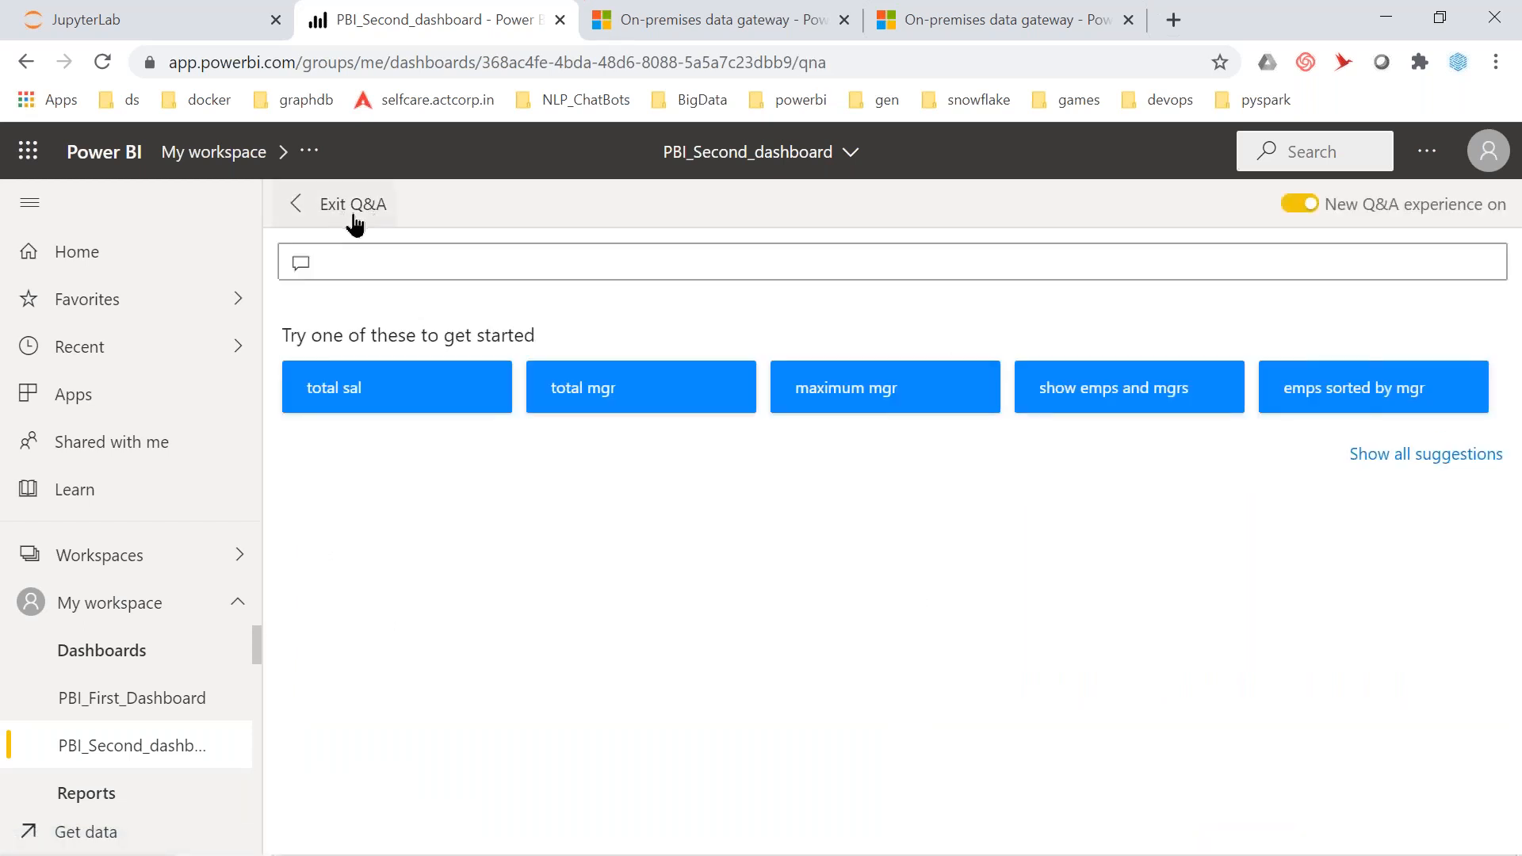
Ask Q&A 'yea wise total sales', view the $5.13bn answer, then clear the question
{"action": "type", "text": "yar"}
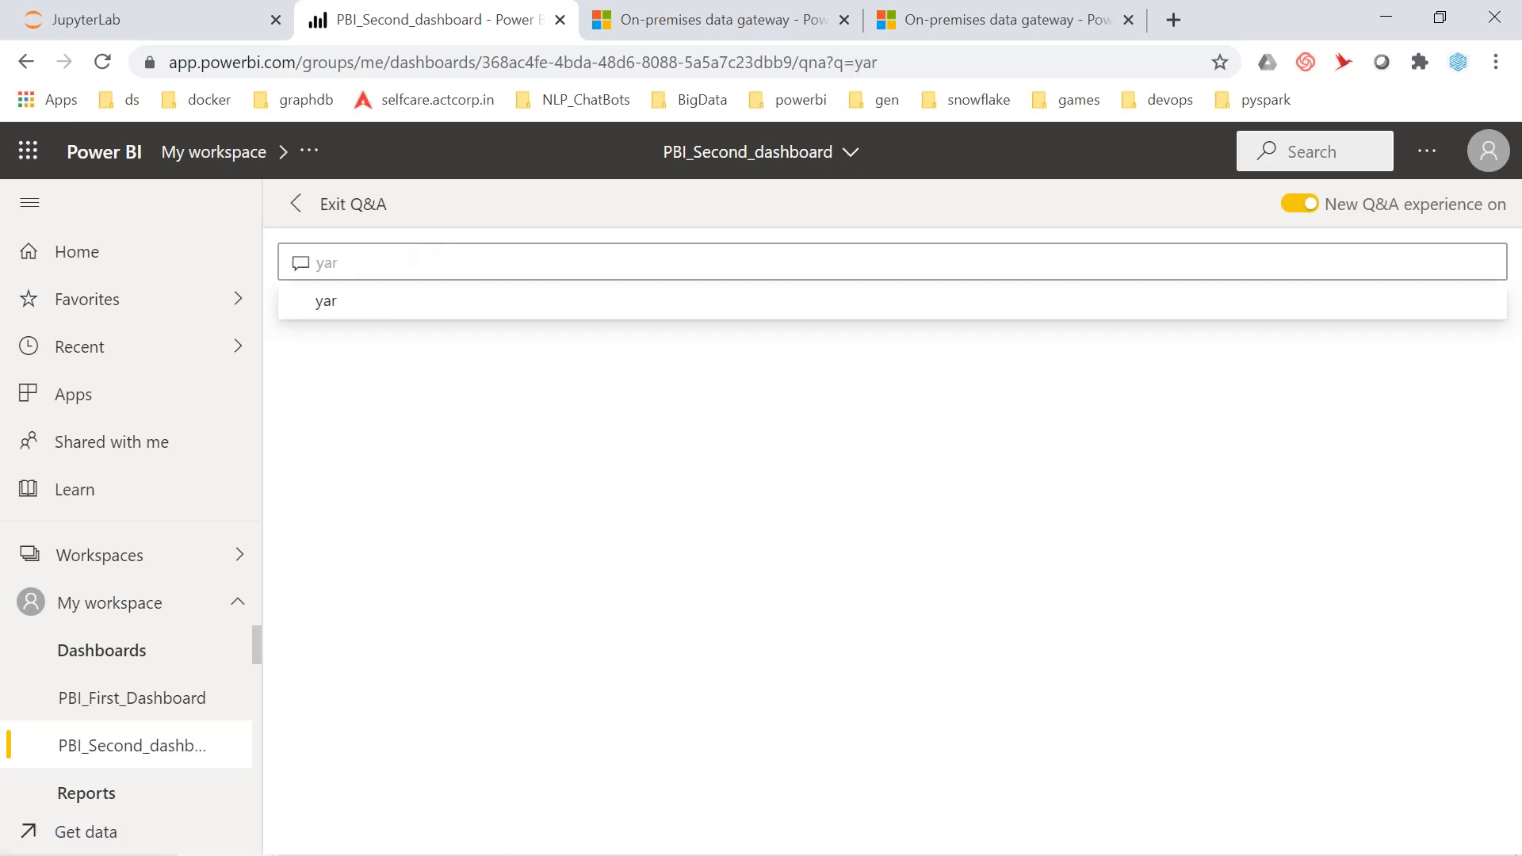
{"action": "key", "text": "BackSpace"}
{"action": "key", "text": "BackSpace"}
{"action": "type", "text": "ea"}
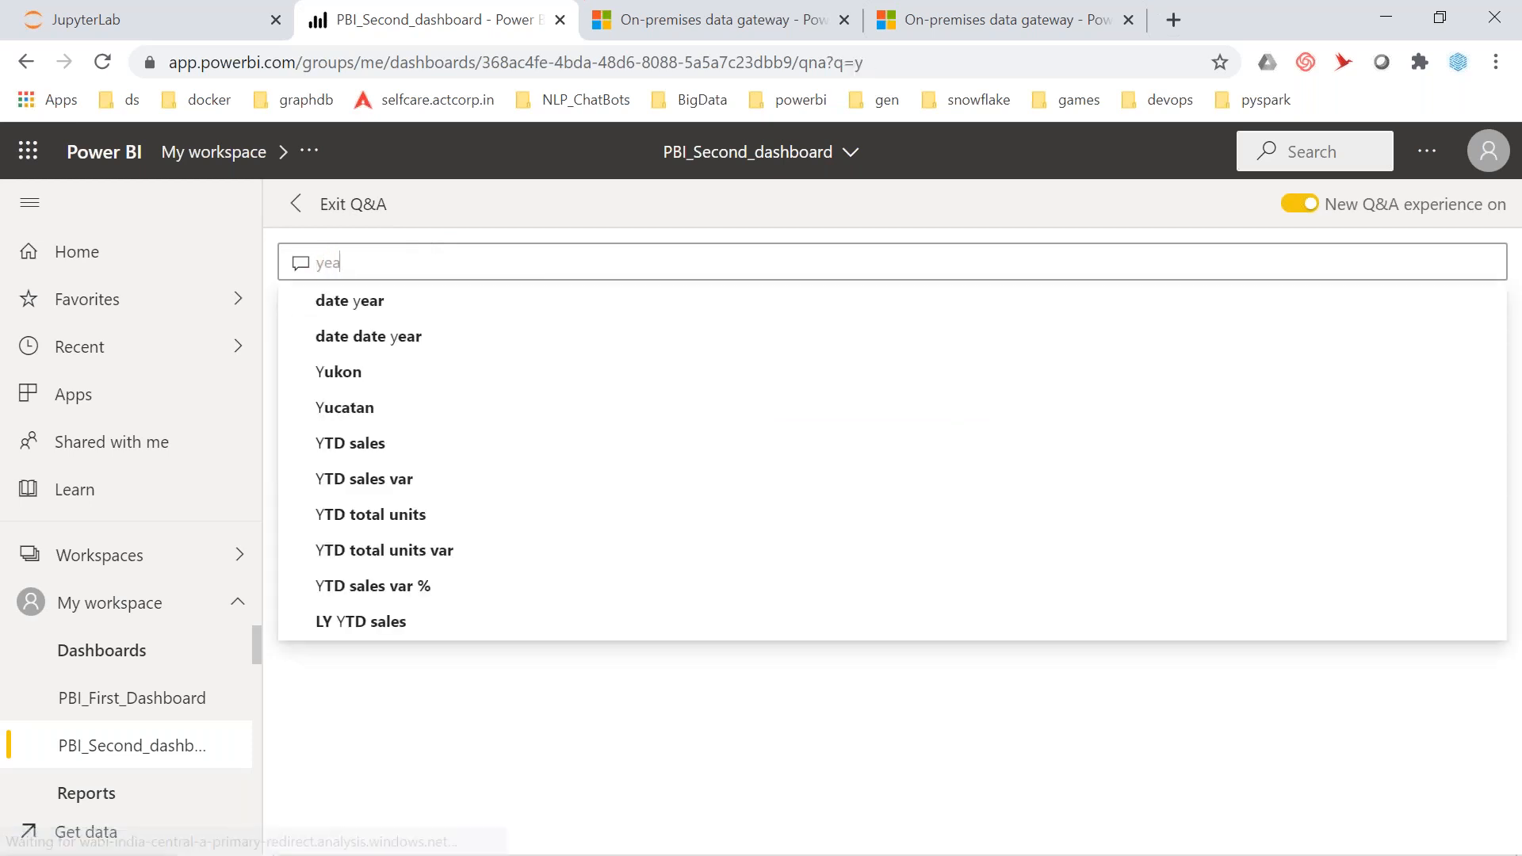
{"action": "type", "text": " wie"}
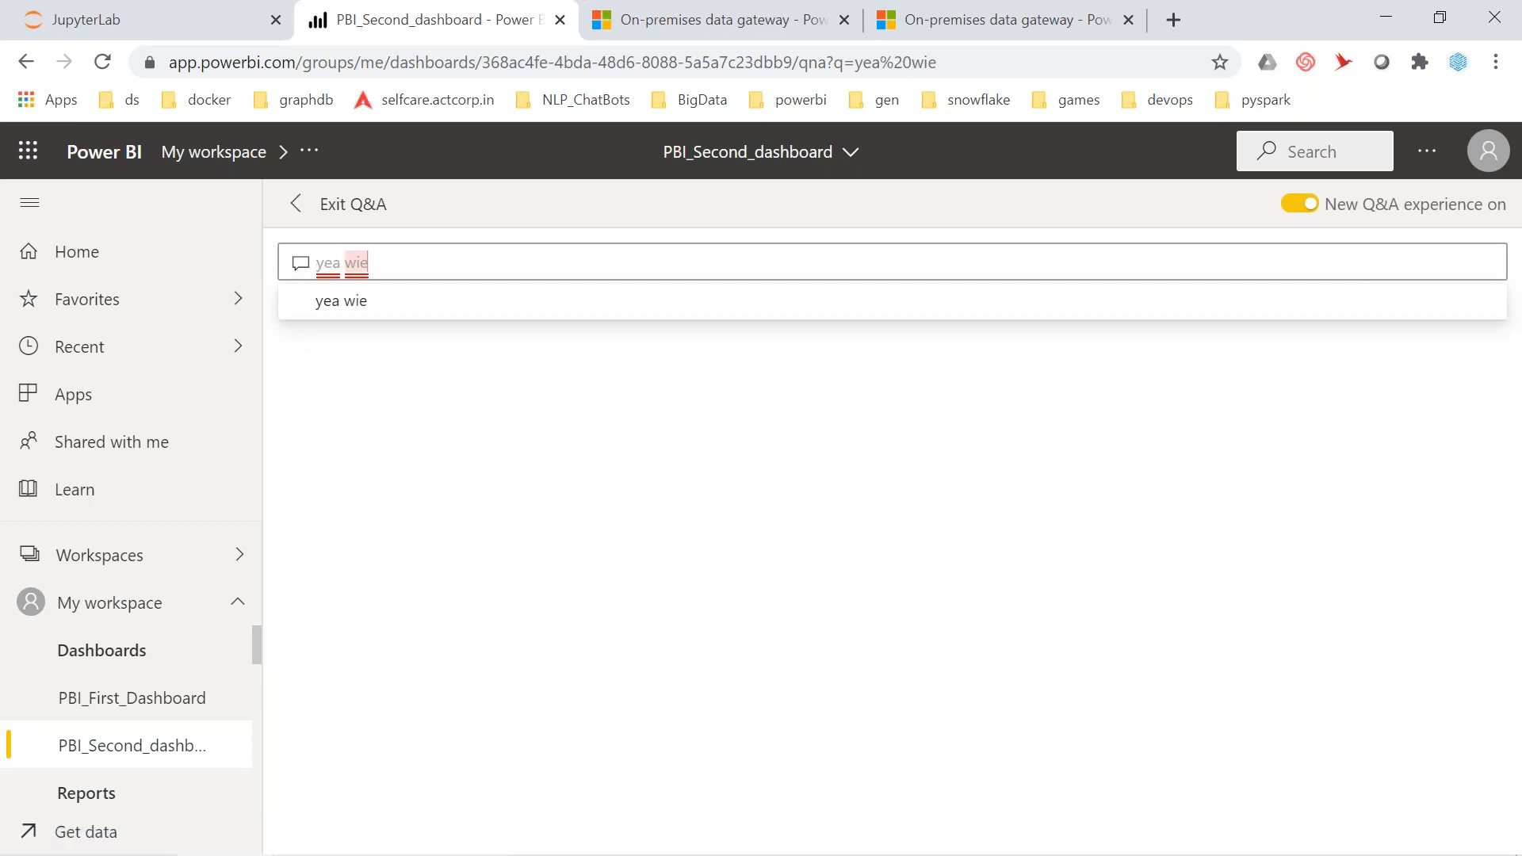
{"action": "key", "text": "BackSpace"}
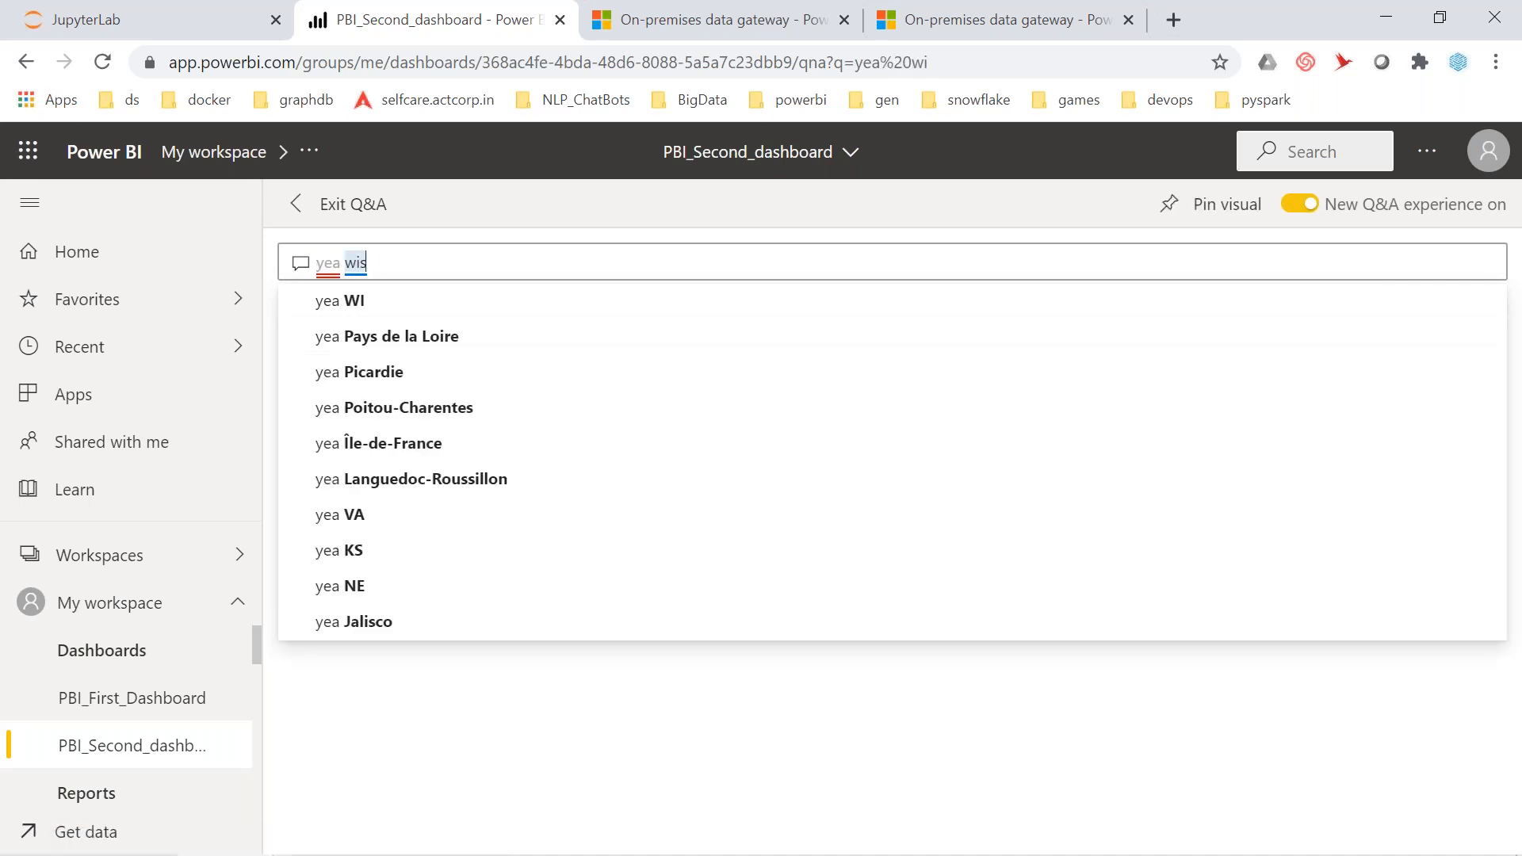
{"action": "type", "text": "e sal"}
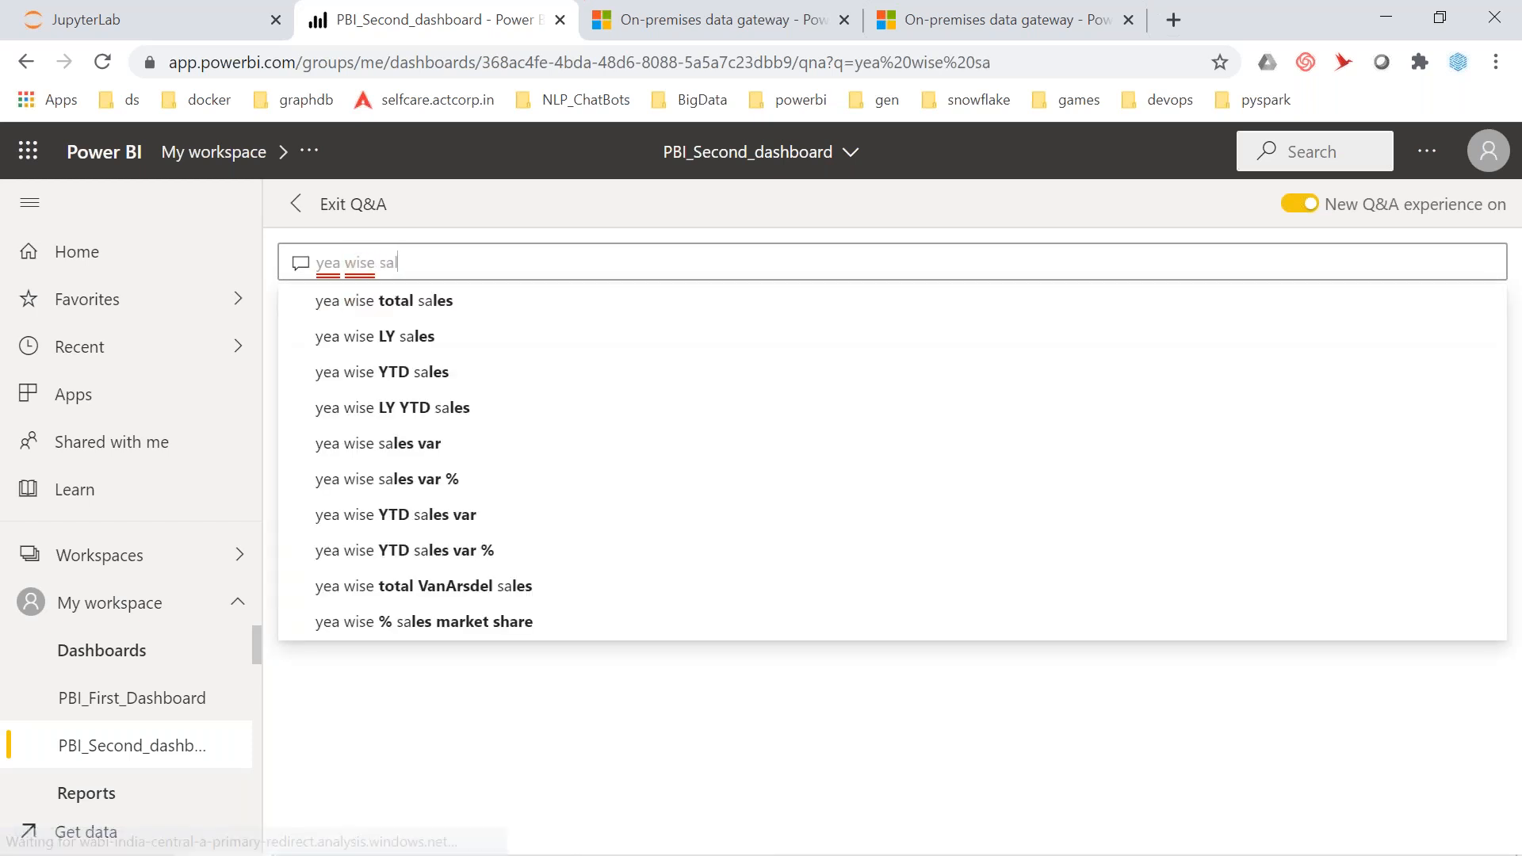
{"action": "key", "text": "BackSpace"}
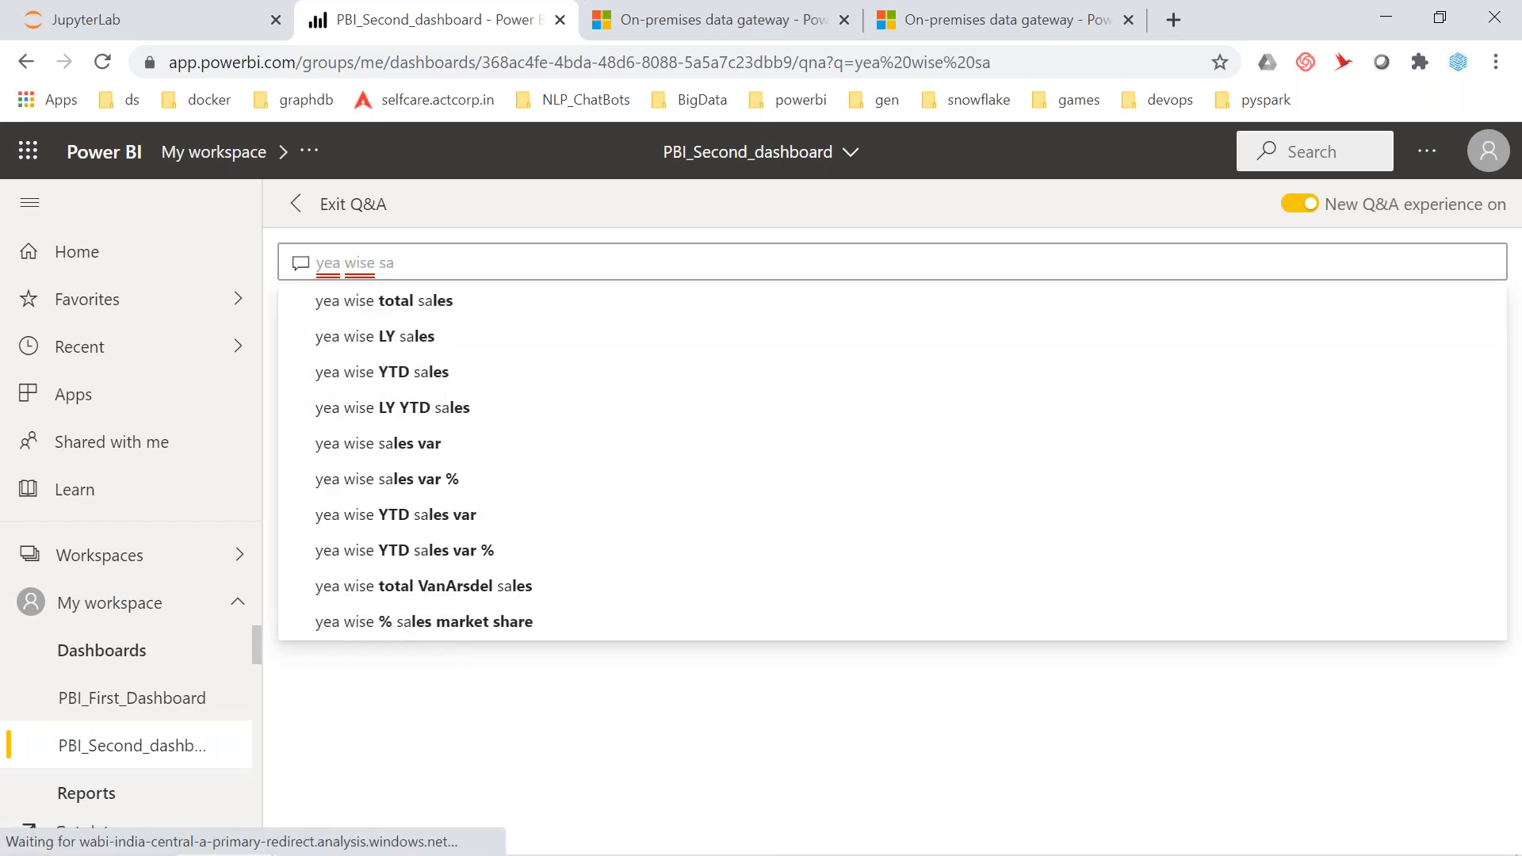
{"action": "key", "text": "Down"}
{"action": "key", "text": "Return"}
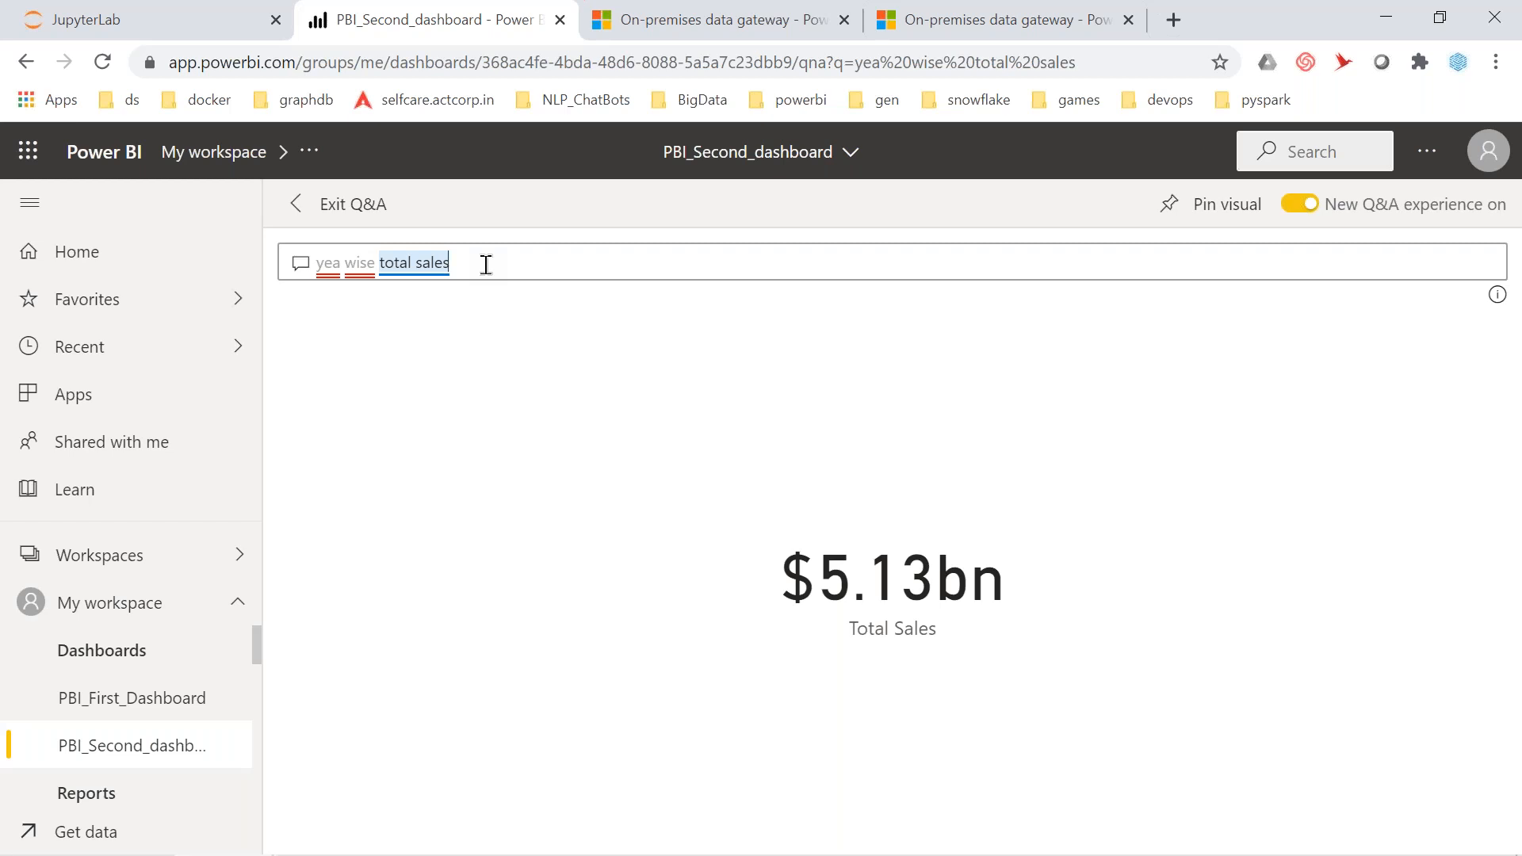
{"action": "key", "text": "BackSpace"}
{"action": "key", "text": "BackSpace"}
{"action": "key", "text": "BackSpace"}
{"action": "key", "text": "BackSpace"}
{"action": "key", "text": "BackSpace"}
{"action": "key", "text": "BackSpace"}
{"action": "key", "text": "BackSpace"}
{"action": "key", "text": "BackSpace"}
{"action": "key", "text": "BackSpace"}
{"action": "key", "text": "BackSpace"}
{"action": "key", "text": "BackSpace"}
{"action": "key", "text": "BackSpace"}
{"action": "key", "text": "BackSpace"}
{"action": "key", "text": "BackSpace"}
{"action": "key", "text": "BackSpace"}
{"action": "key", "text": "BackSpace"}
{"action": "key", "text": "BackSpace"}
{"action": "key", "text": "BackSpace"}
{"action": "key", "text": "BackSpace"}
{"action": "key", "text": "BackSpace"}
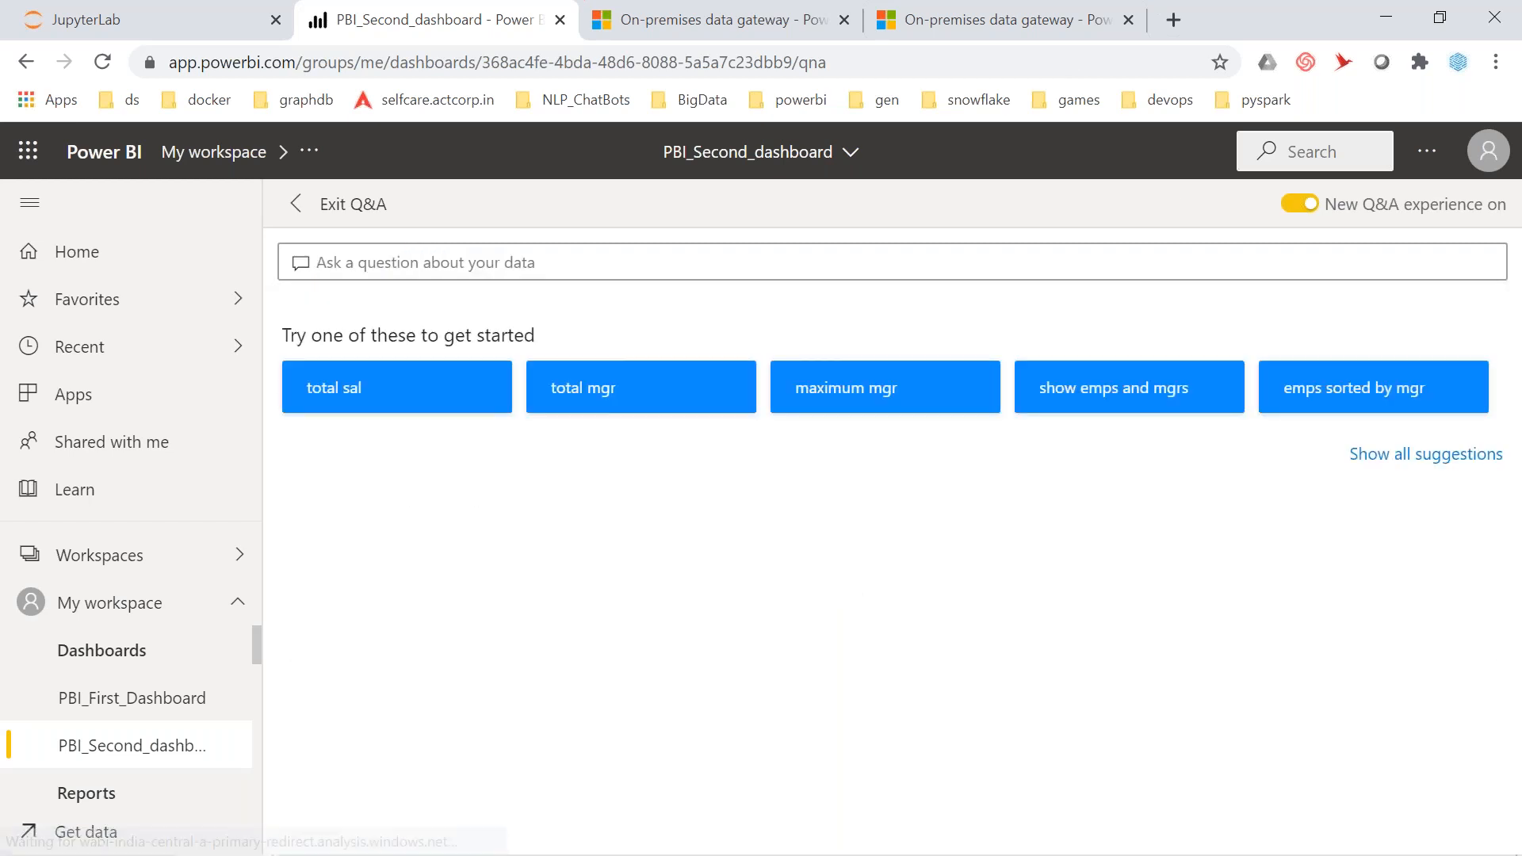
Ask Q&A 'year product total sales' to chart each product's sales 2000–2015, then clear it
{"action": "type", "text": "yer"}
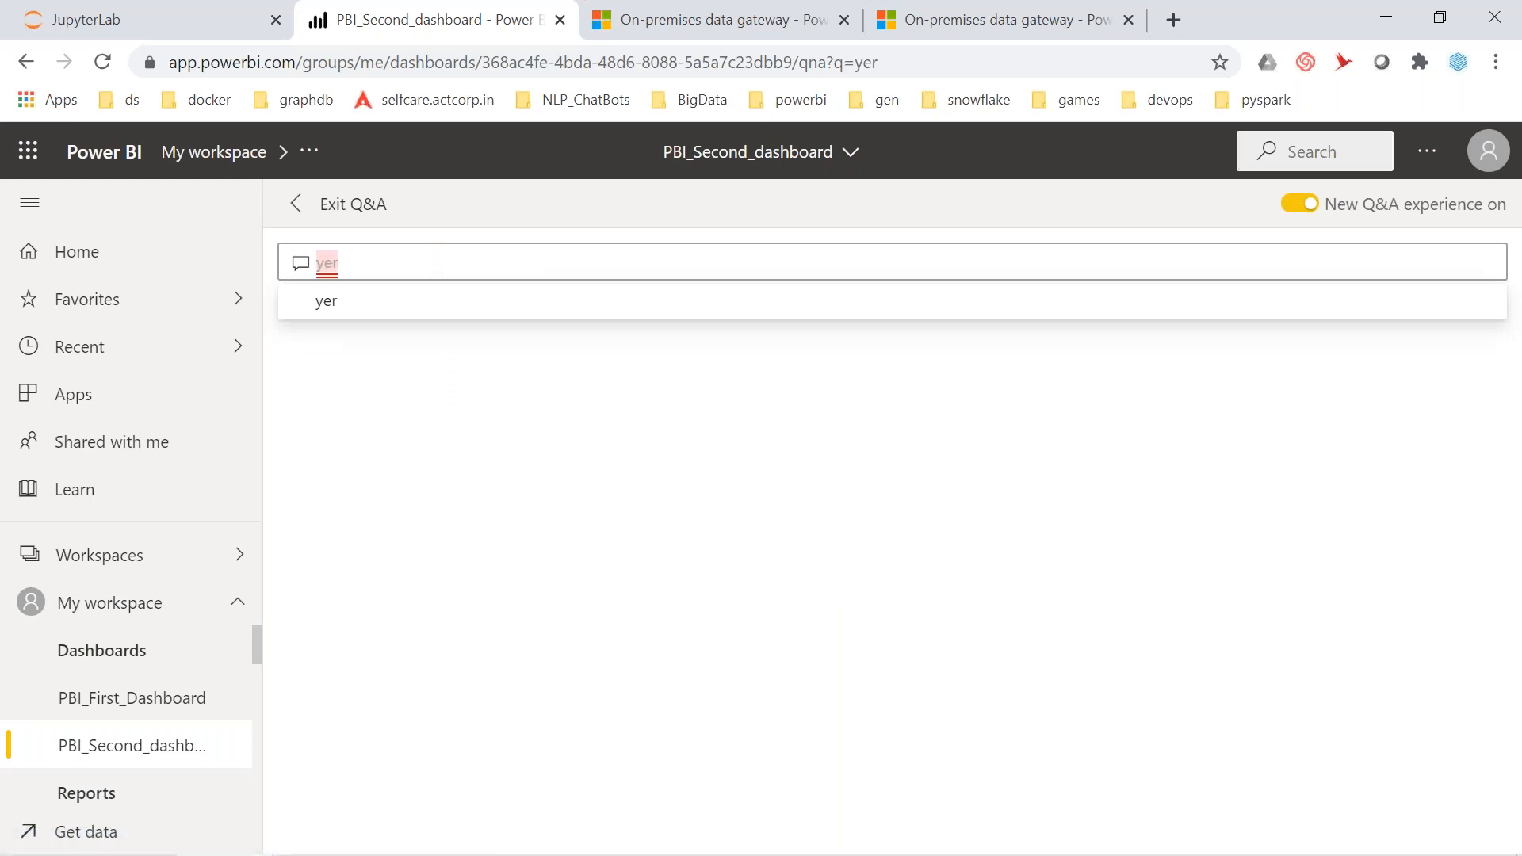
{"action": "key", "text": "BackSpace"}
{"action": "type", "text": "ar"}
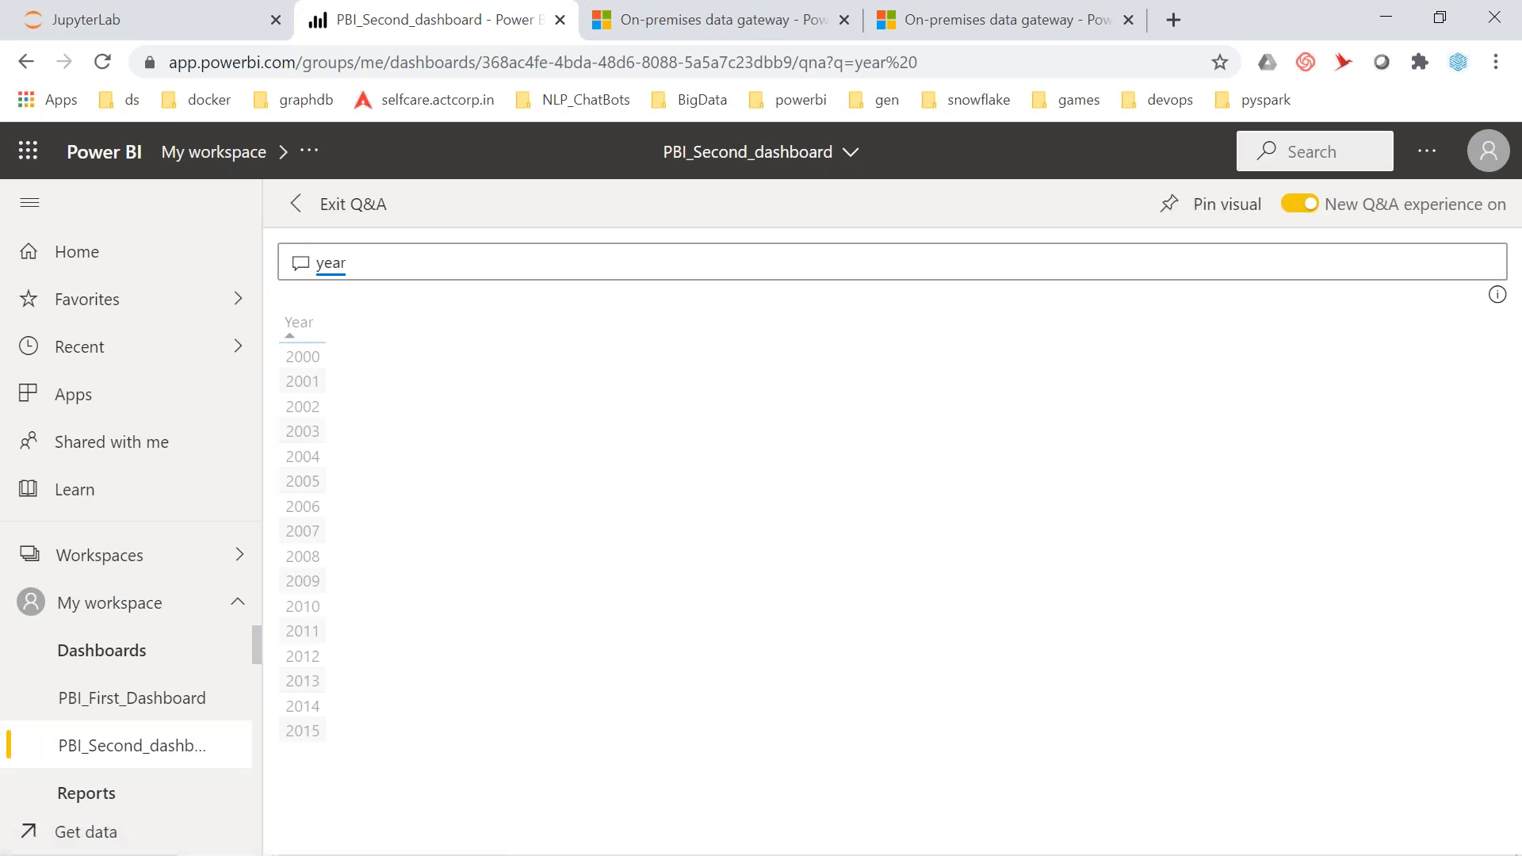
{"action": "type", "text": "pro"}
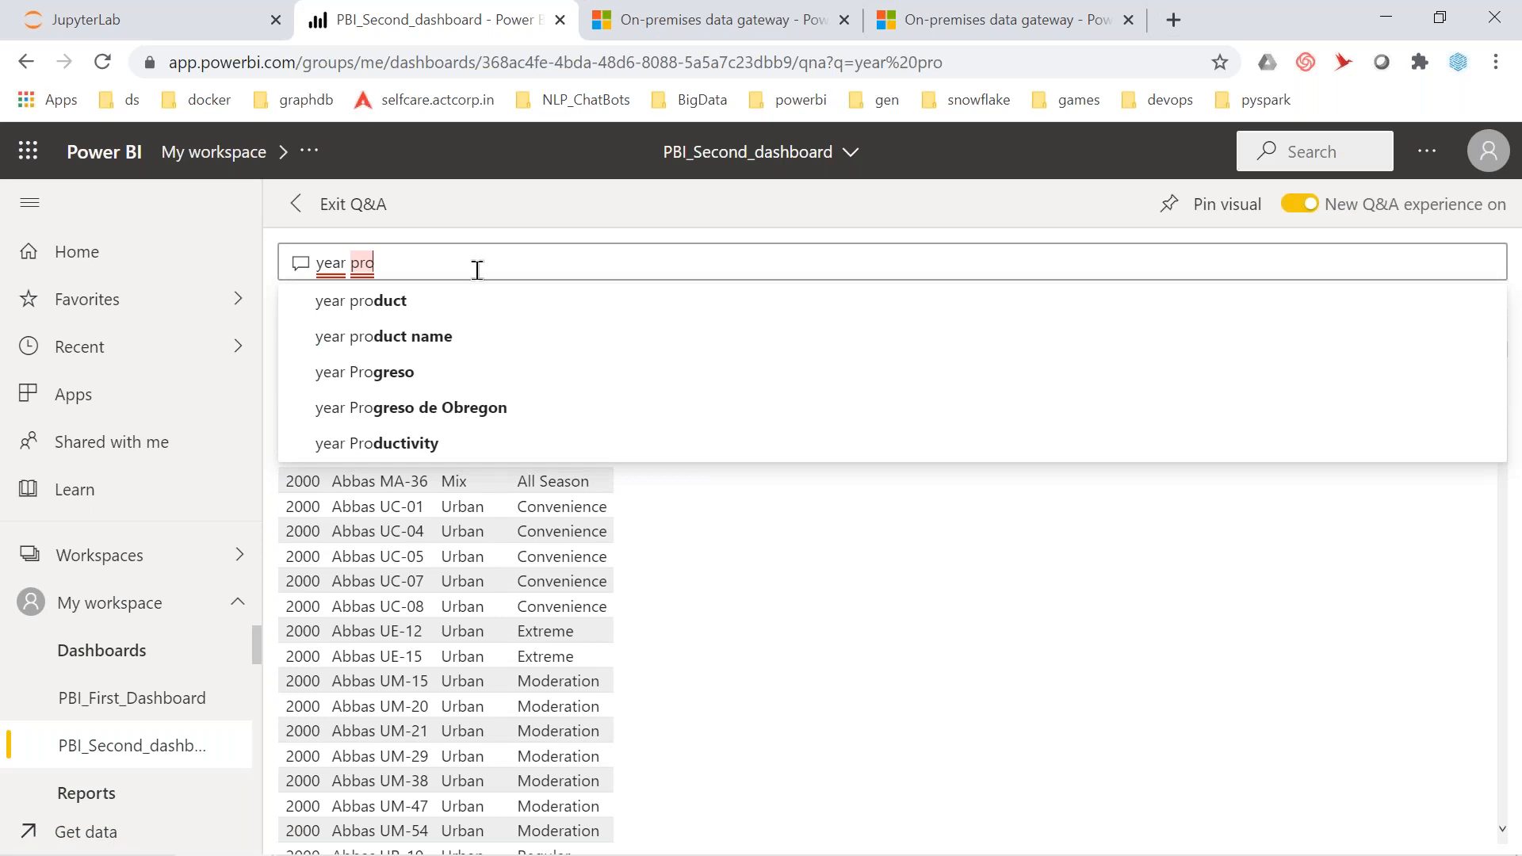
{"action": "left_click", "coordinate": [398, 300]}
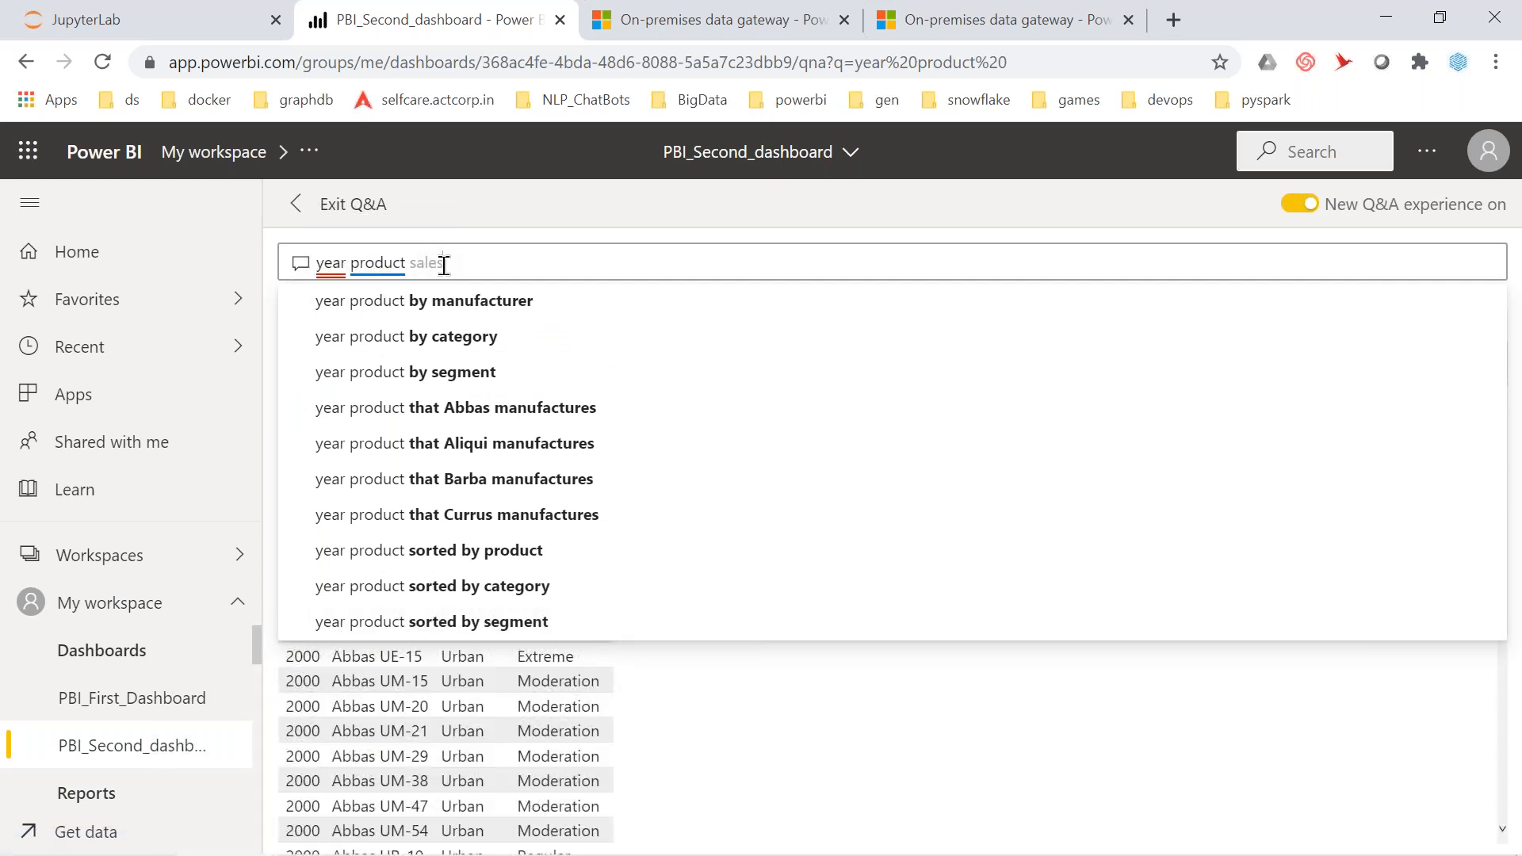
{"action": "type", "text": "sales"}
{"action": "left_click", "coordinate": [446, 341]}
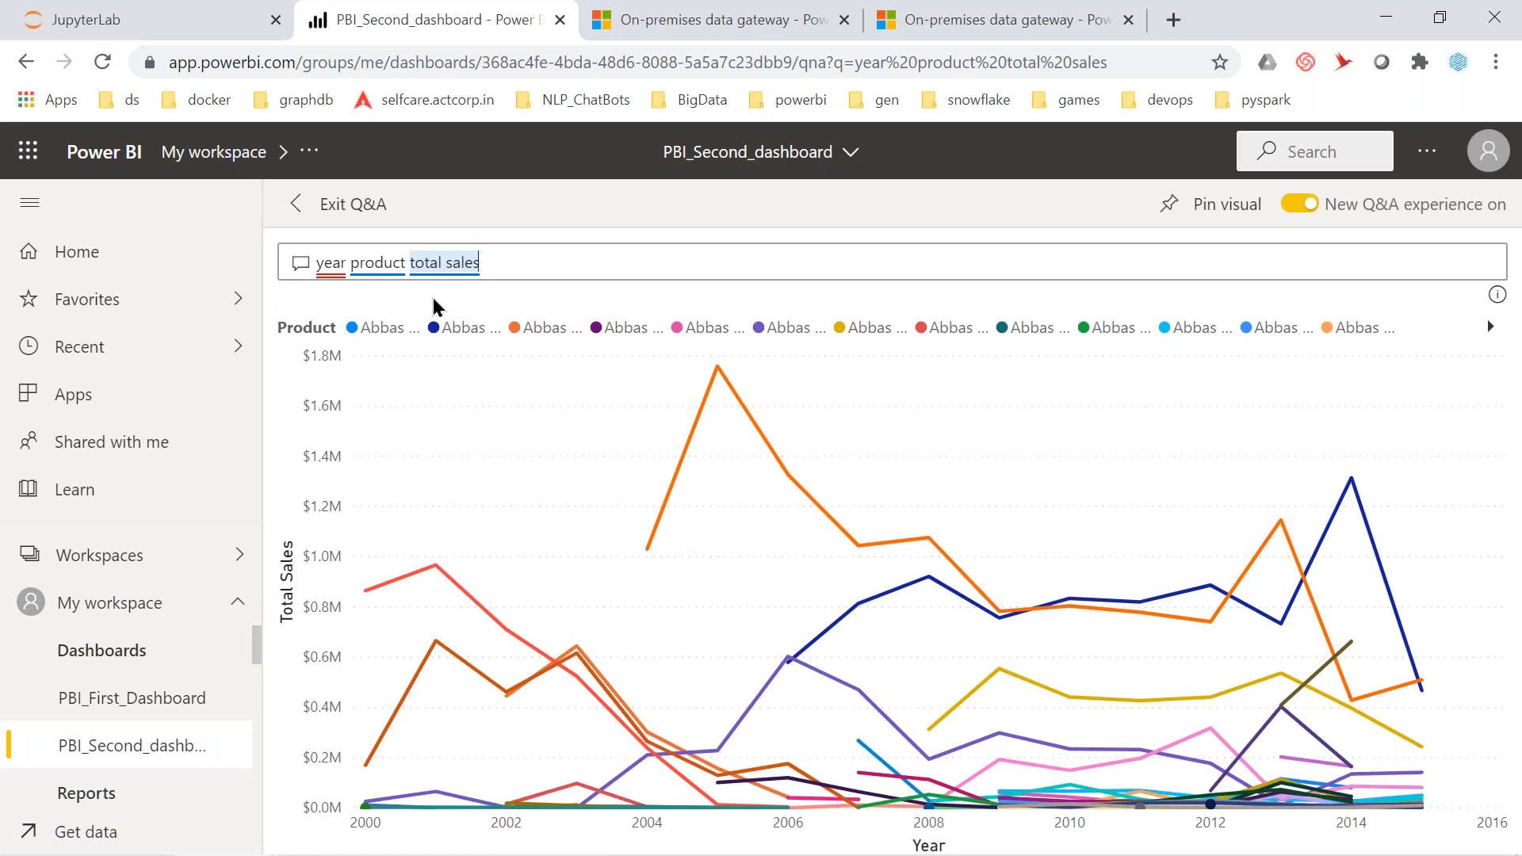
{"action": "left_click", "coordinate": [506, 260]}
{"action": "key", "text": "BackSpace"}
{"action": "key", "text": "BackSpace"}
{"action": "key", "text": "BackSpace"}
{"action": "key", "text": "BackSpace"}
{"action": "key", "text": "BackSpace"}
{"action": "key", "text": "BackSpace"}
{"action": "key", "text": "BackSpace"}
{"action": "key", "text": "BackSpace"}
{"action": "key", "text": "BackSpace"}
{"action": "key", "text": "BackSpace"}
{"action": "key", "text": "BackSpace"}
{"action": "key", "text": "BackSpace"}
{"action": "key", "text": "BackSpace"}
{"action": "key", "text": "BackSpace"}
{"action": "key", "text": "BackSpace"}
{"action": "key", "text": "BackSpace"}
{"action": "key", "text": "BackSpace"}
{"action": "key", "text": "BackSpace"}
{"action": "key", "text": "BackSpace"}
{"action": "key", "text": "BackSpace"}
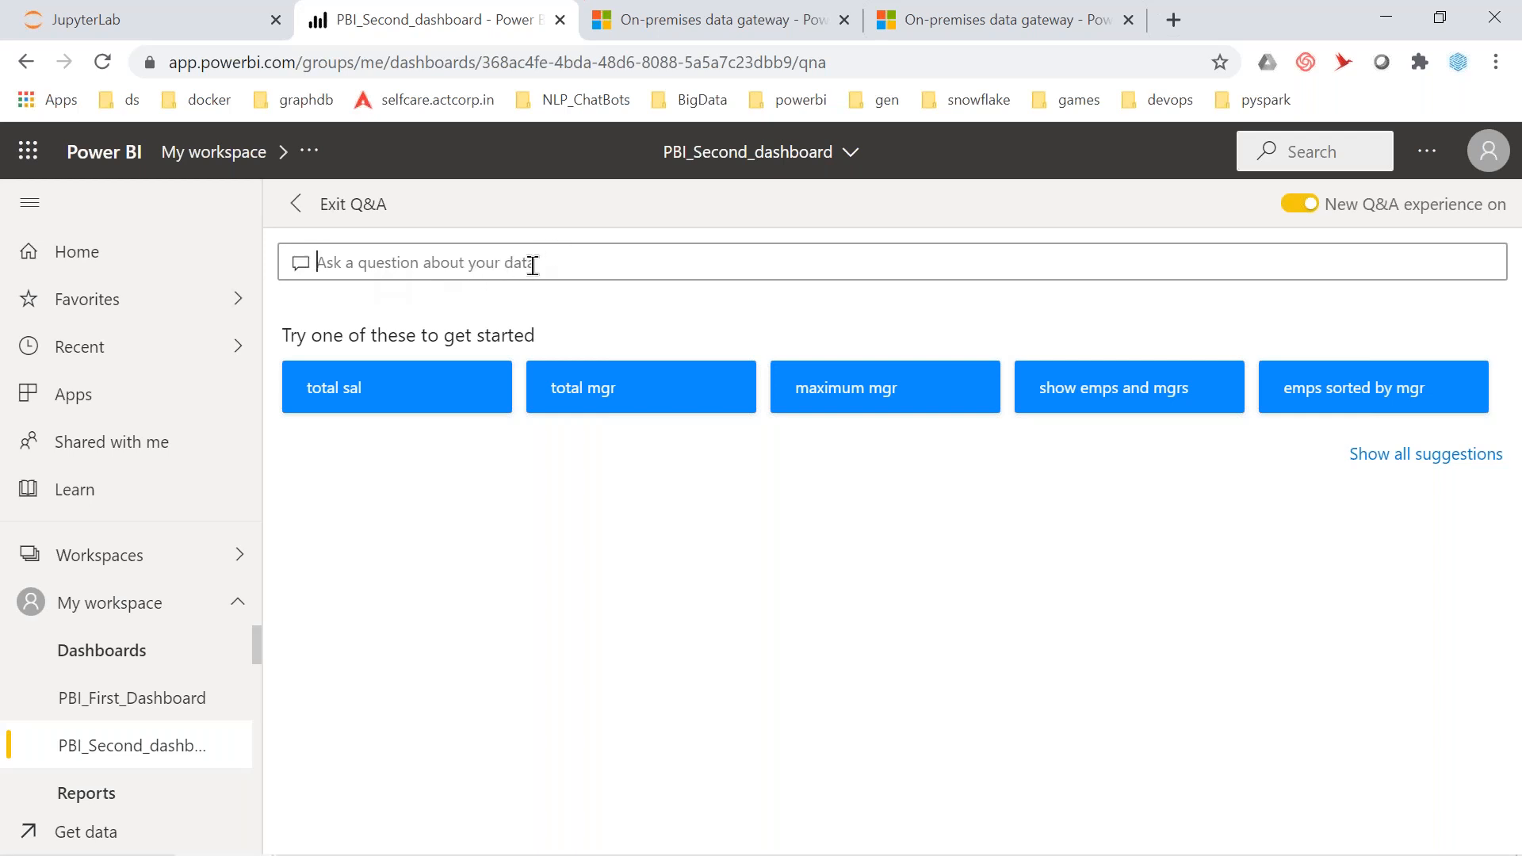
Try the suggested total sales question in Q&A, then erase it
{"action": "left_click_drag", "start_coordinate": [283, 334], "coordinate": [551, 327]}
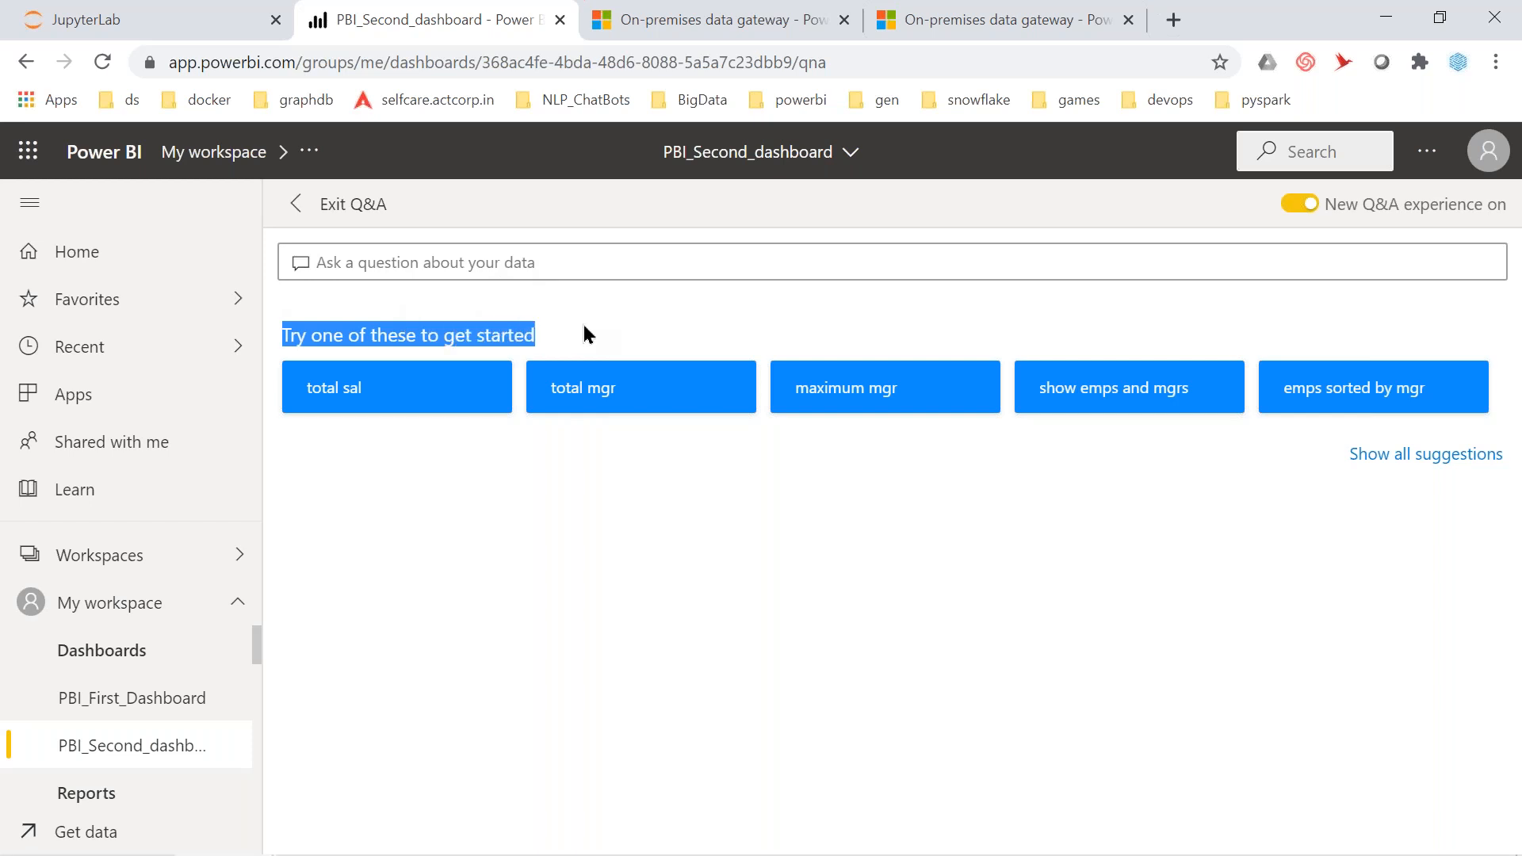
{"action": "left_click", "coordinate": [399, 395]}
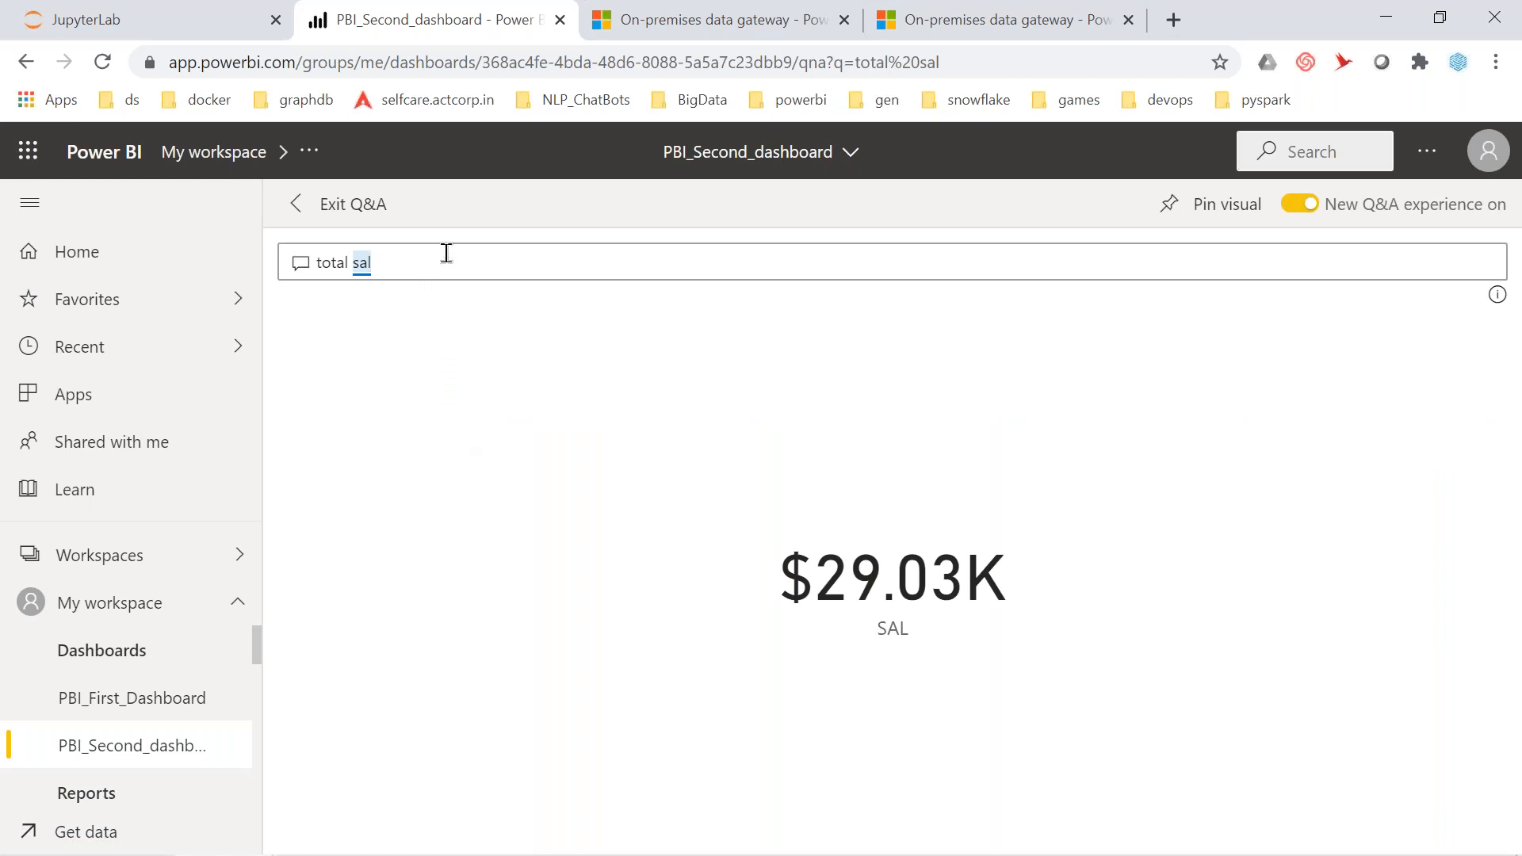
{"action": "key", "text": "BackSpace"}
{"action": "key", "text": "BackSpace"}
{"action": "key", "text": "BackSpace"}
{"action": "key", "text": "BackSpace"}
{"action": "key", "text": "BackSpace"}
{"action": "key", "text": "BackSpace"}
{"action": "key", "text": "BackSpace"}
{"action": "key", "text": "BackSpace"}
{"action": "key", "text": "BackSpace"}
Ask Q&A the '# NLP' question, which it reports it didn't understand, and begin exiting
{"action": "type", "text": "# na"}
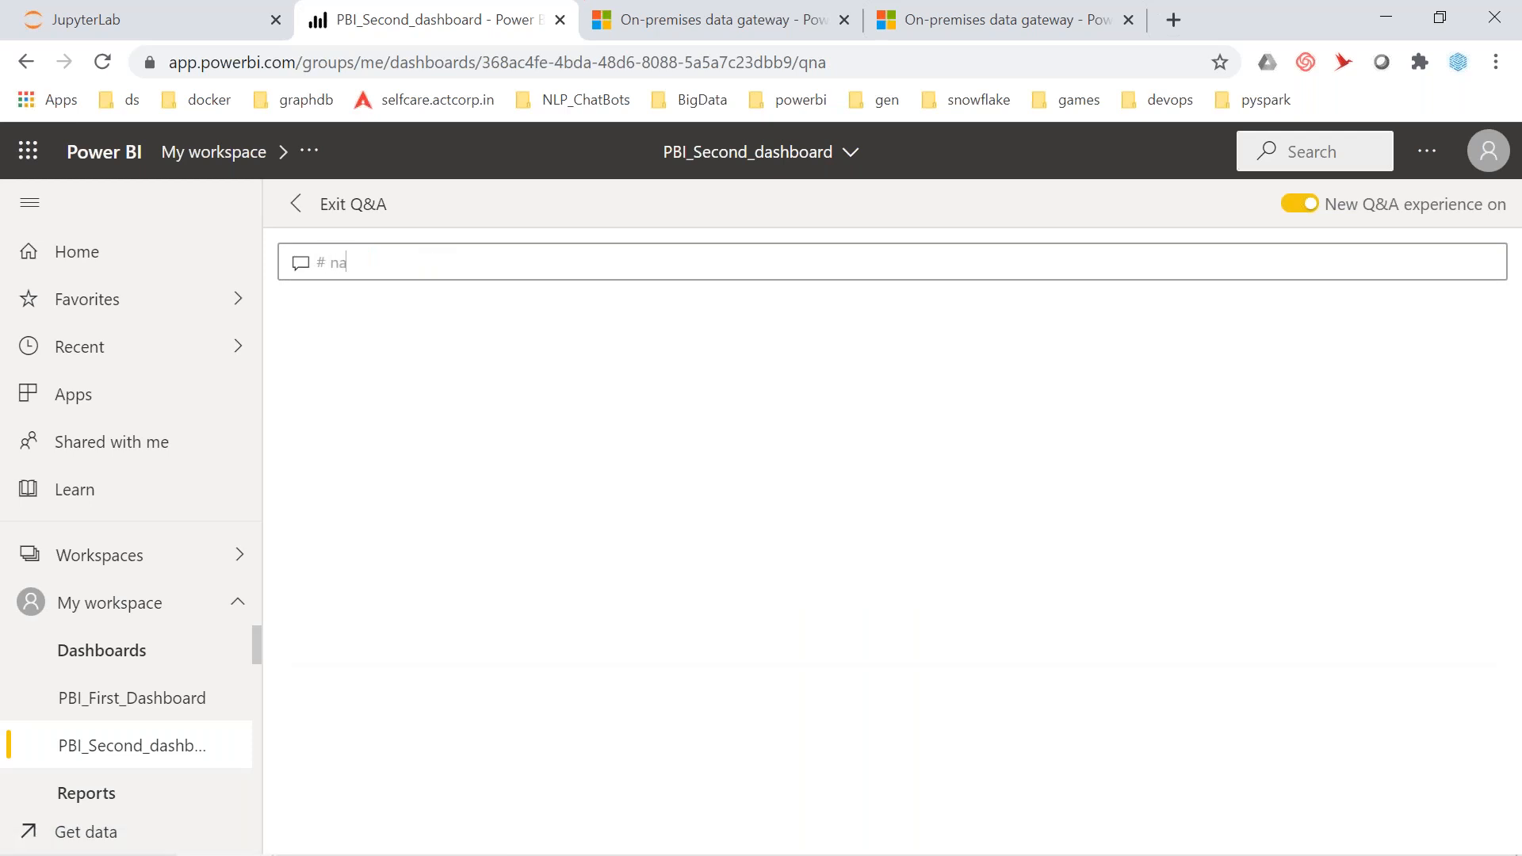
{"action": "key", "text": "BackSpace"}
{"action": "key", "text": "BackSpace"}
{"action": "type", "text": "NLP"}
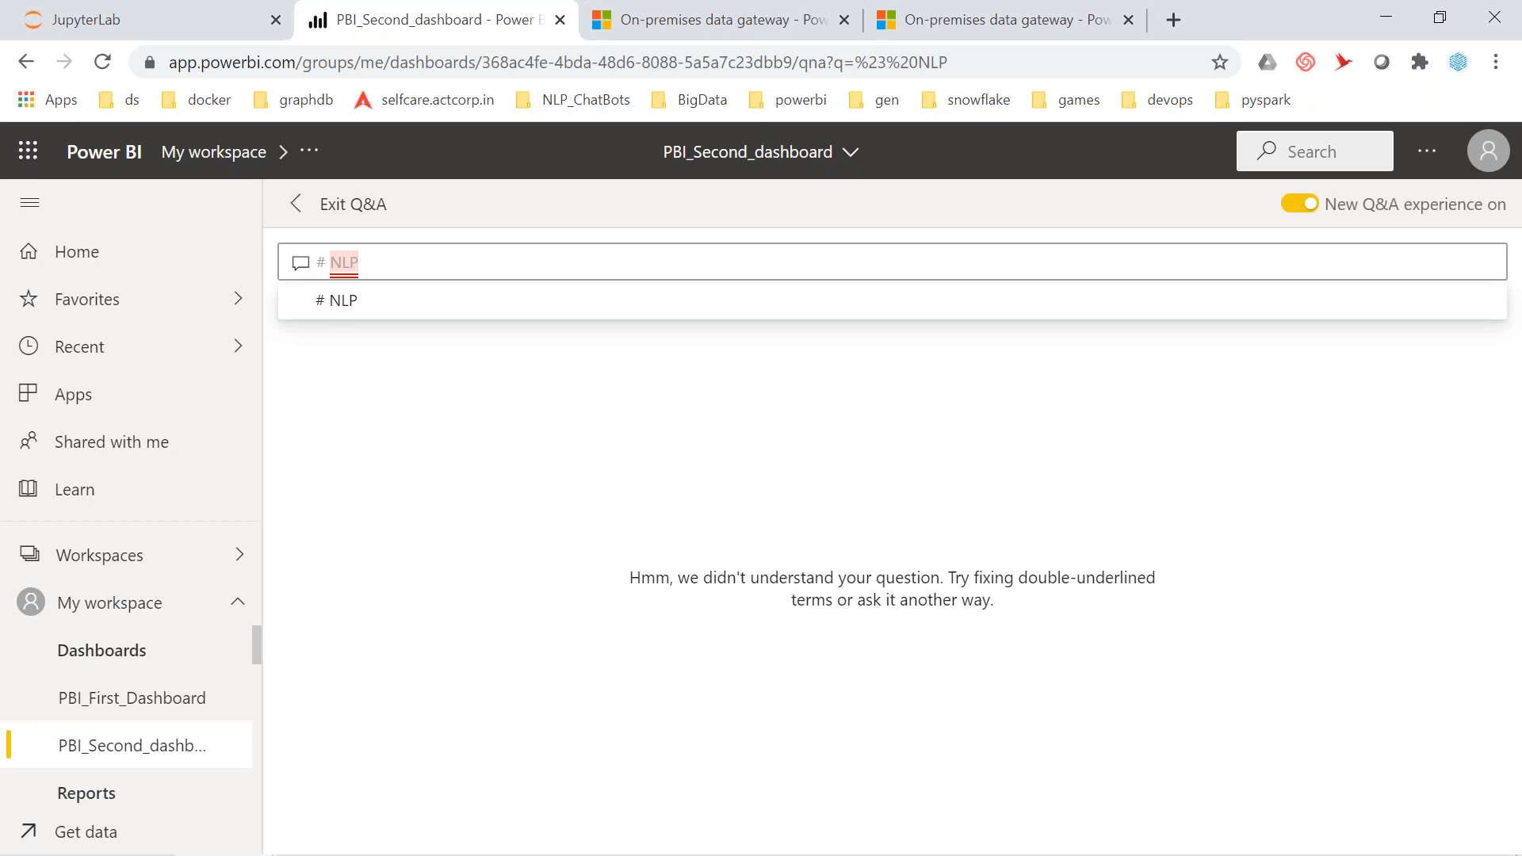
{"action": "left_click", "coordinate": [360, 309]}
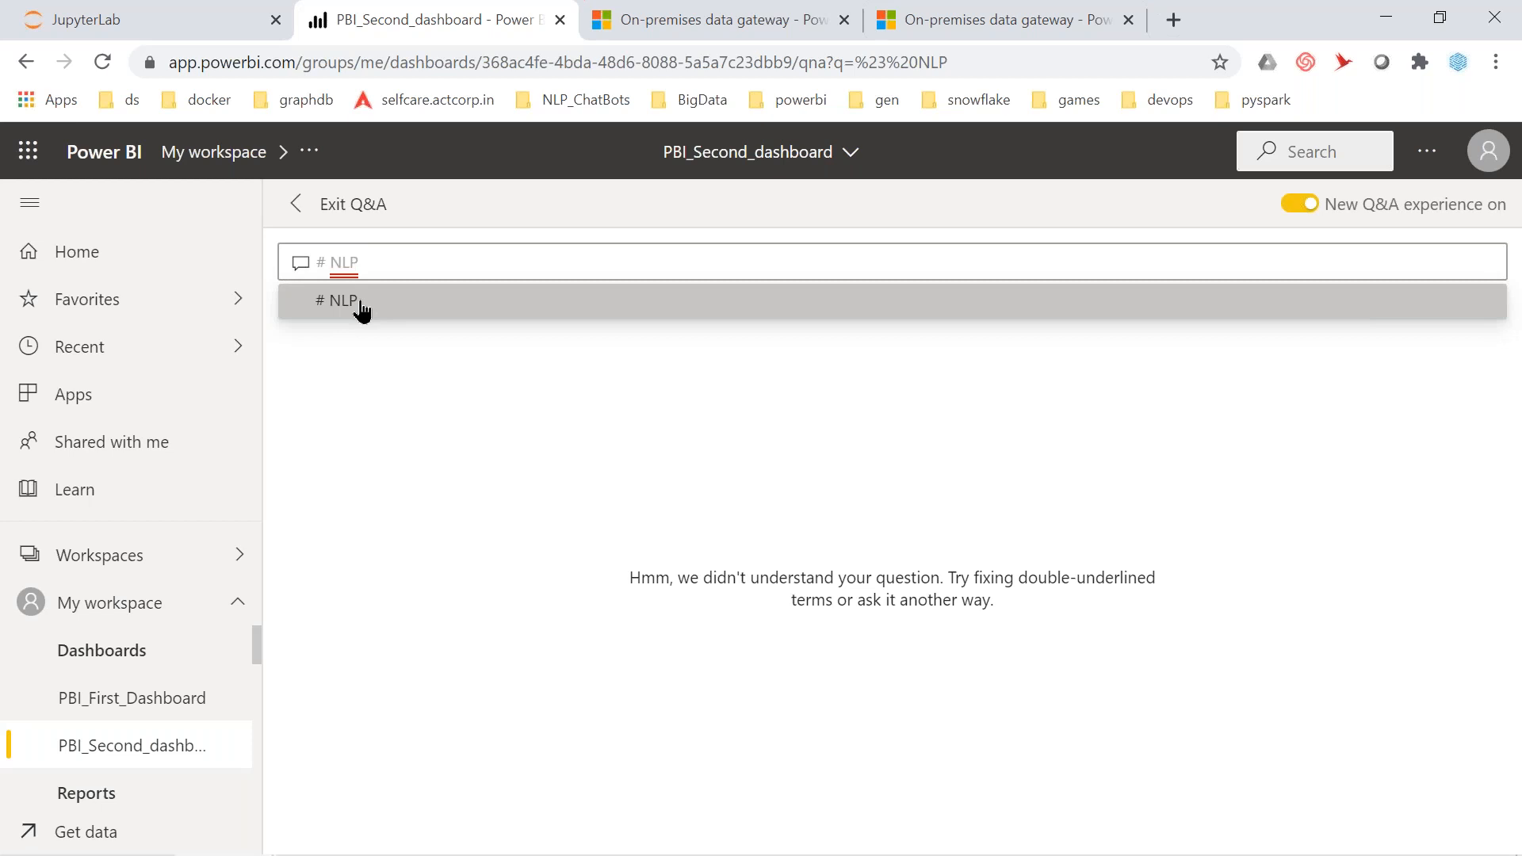
{"action": "left_click", "coordinate": [293, 214]}
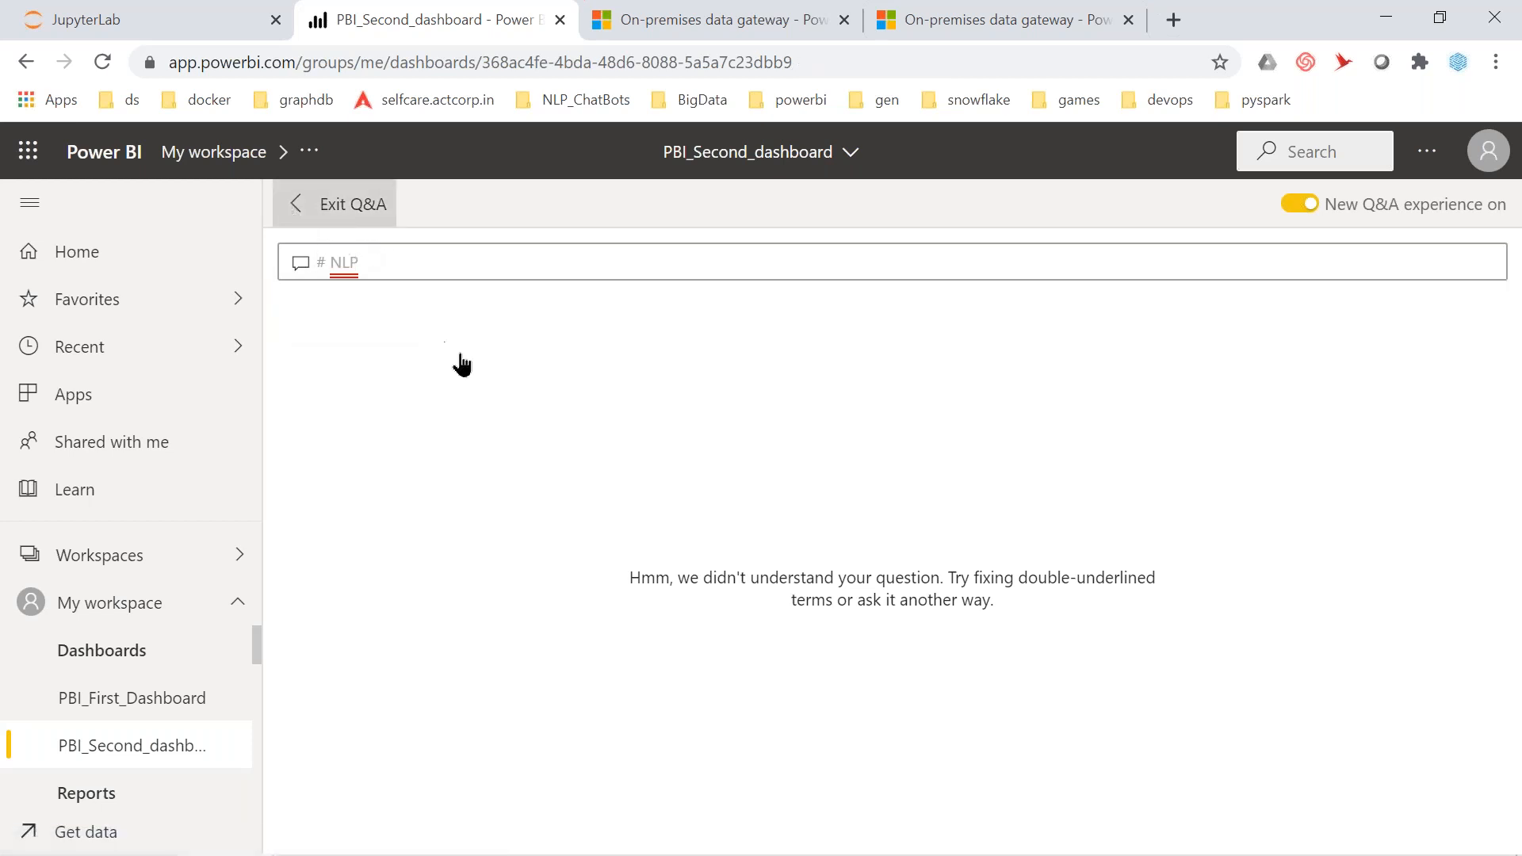
Exit Q&A back to PBI_Second_dashboard and bring up its Subscribe settings
{"action": "left_click", "coordinate": [307, 204]}
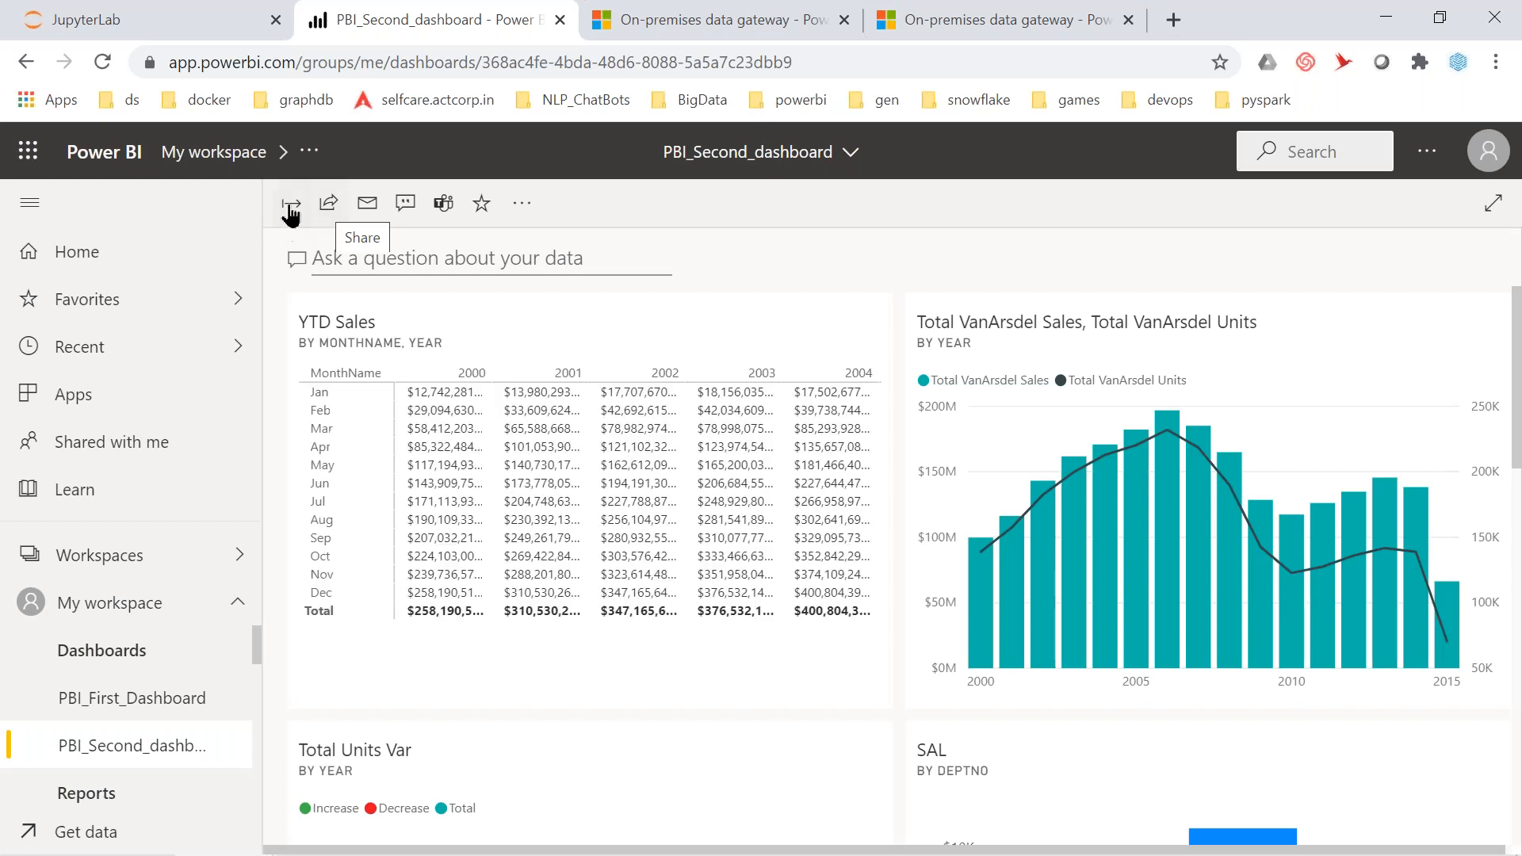
{"action": "left_click", "coordinate": [367, 206]}
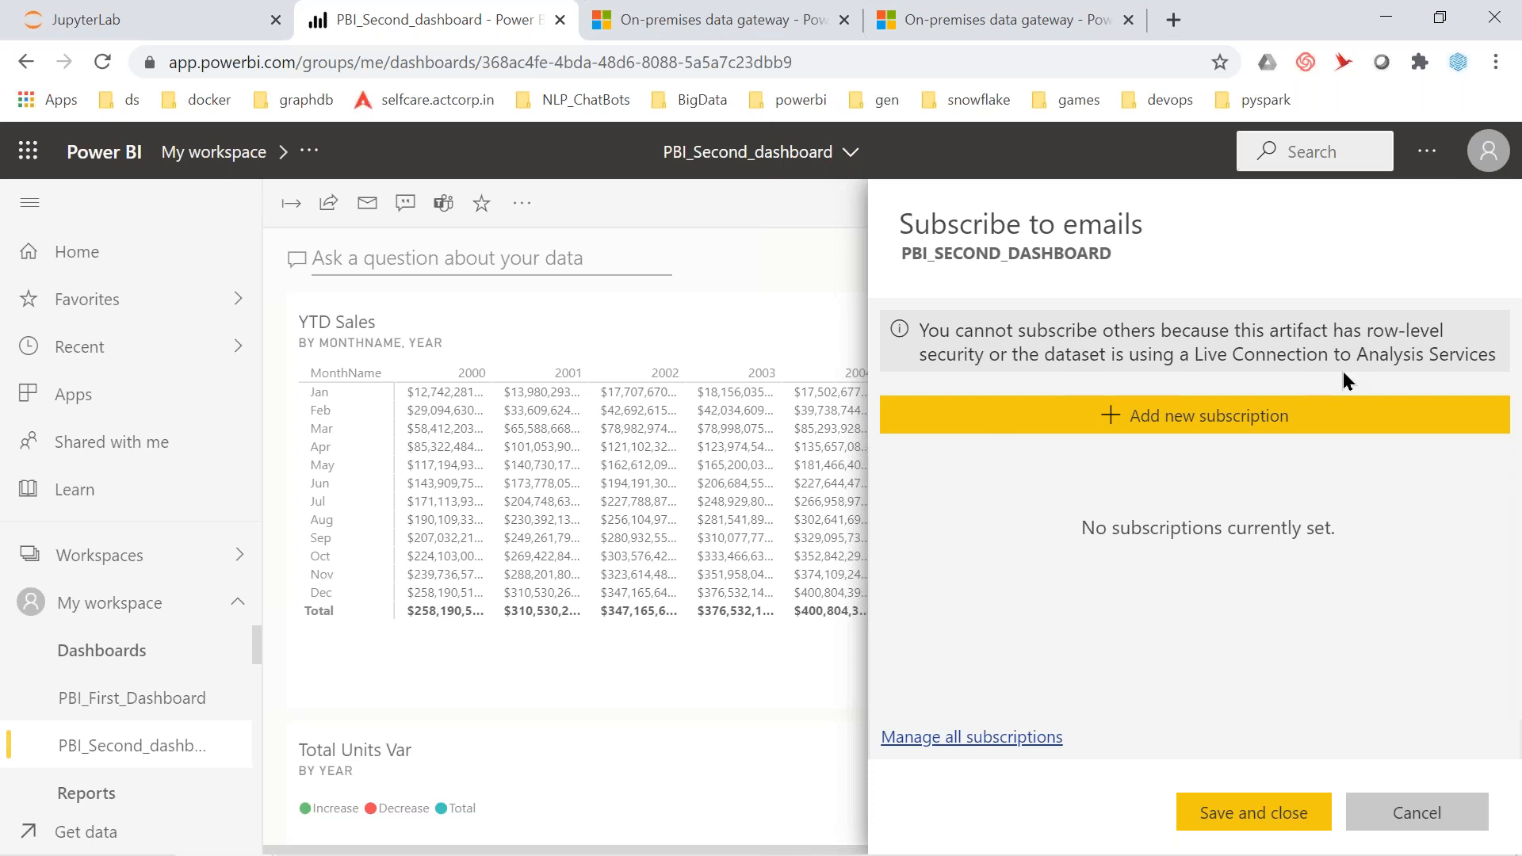
Add a daily 10:00 AM email subscription starting 7/10/2020, then return to the dashboard
{"action": "left_click", "coordinate": [1234, 426]}
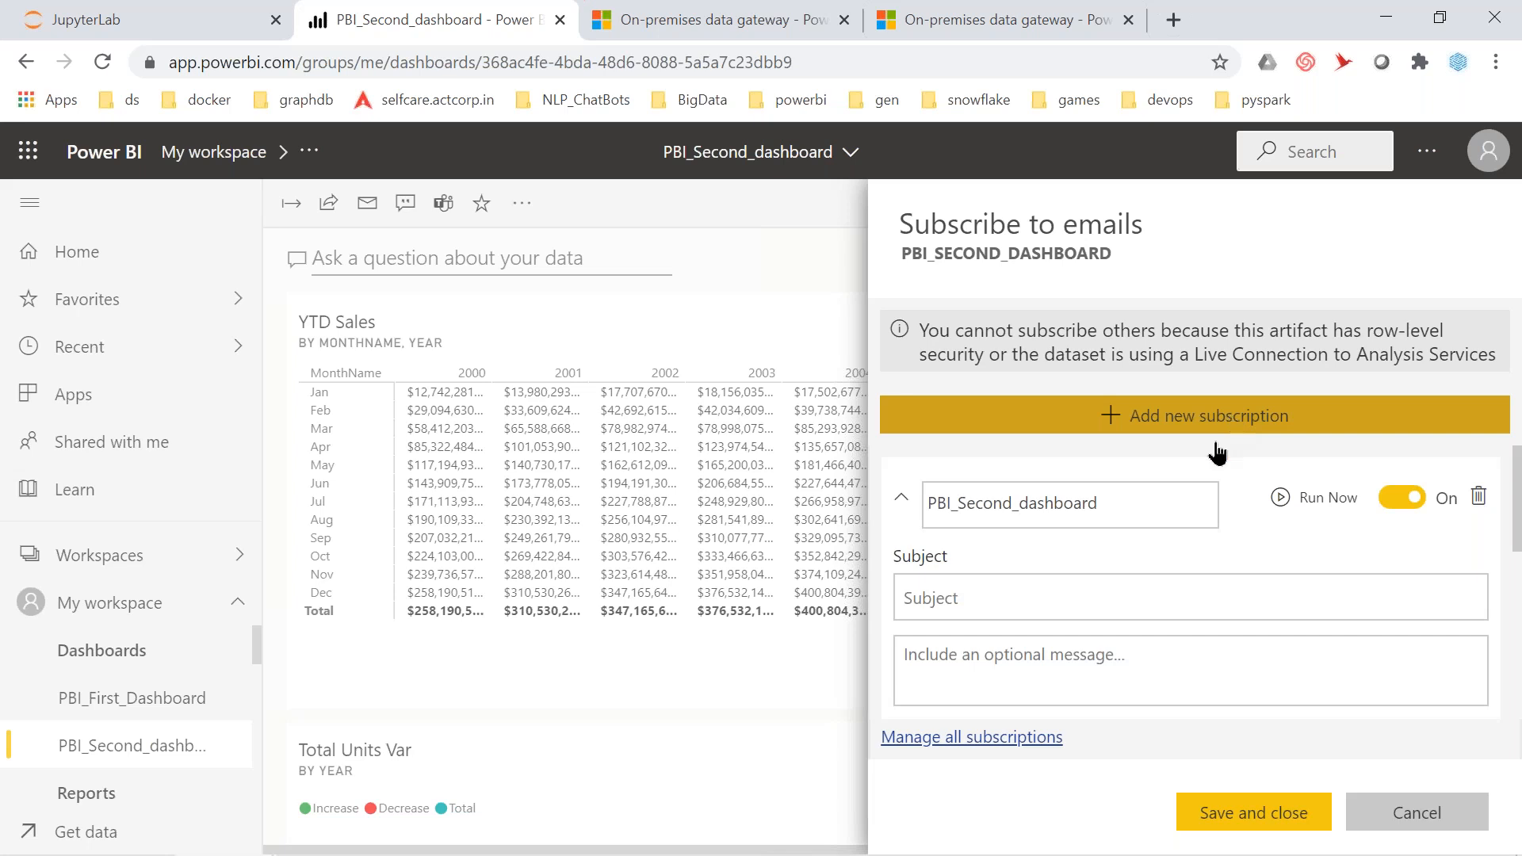
{"action": "scroll", "coordinate": [1088, 601], "scroll_direction": "down", "scroll_amount": 2}
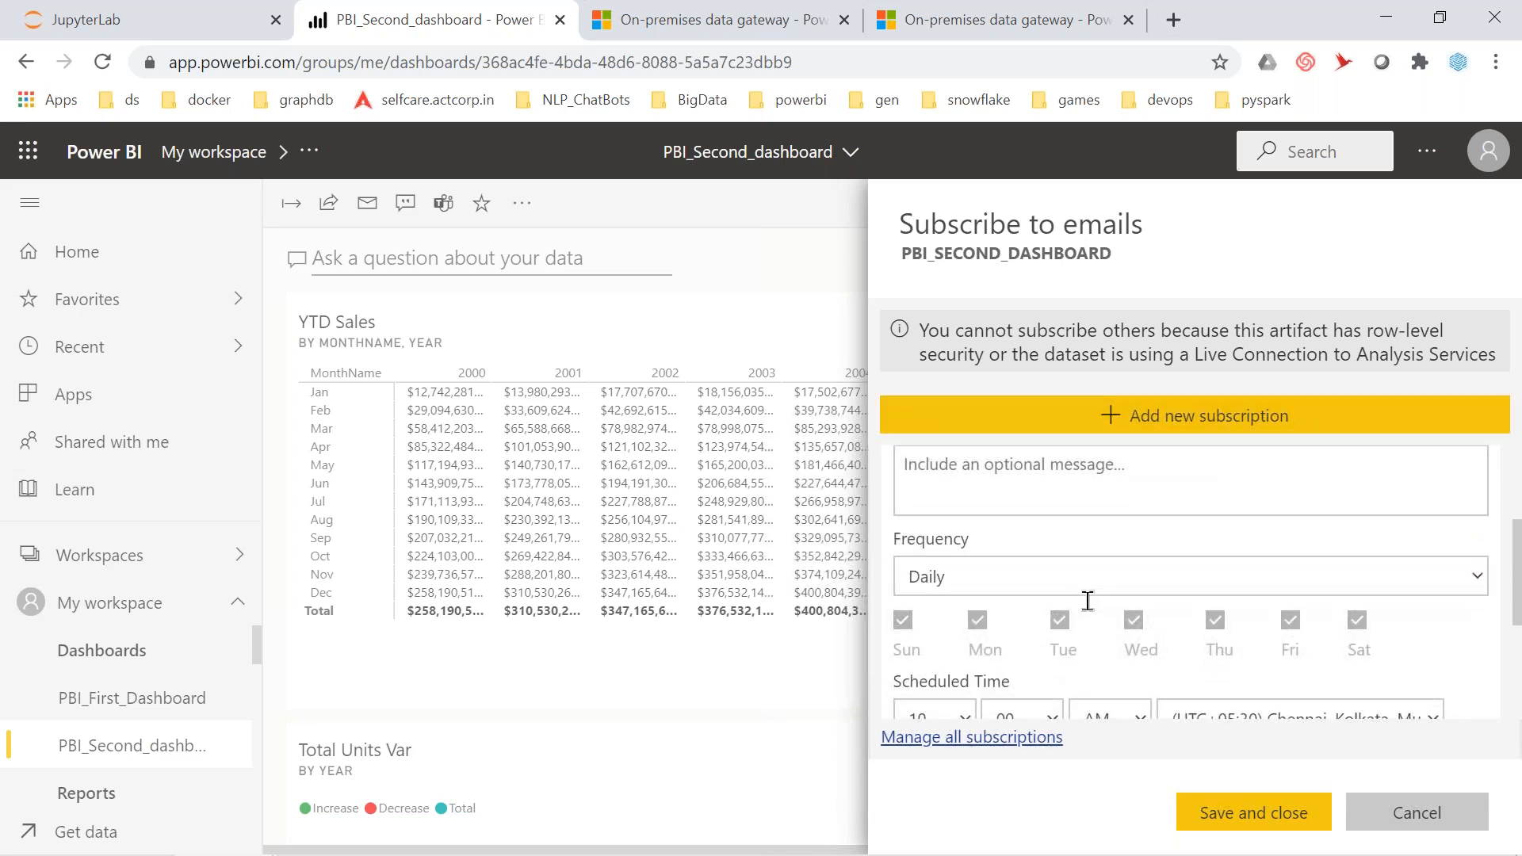
{"action": "scroll", "coordinate": [1087, 601], "scroll_direction": "up", "scroll_amount": 2}
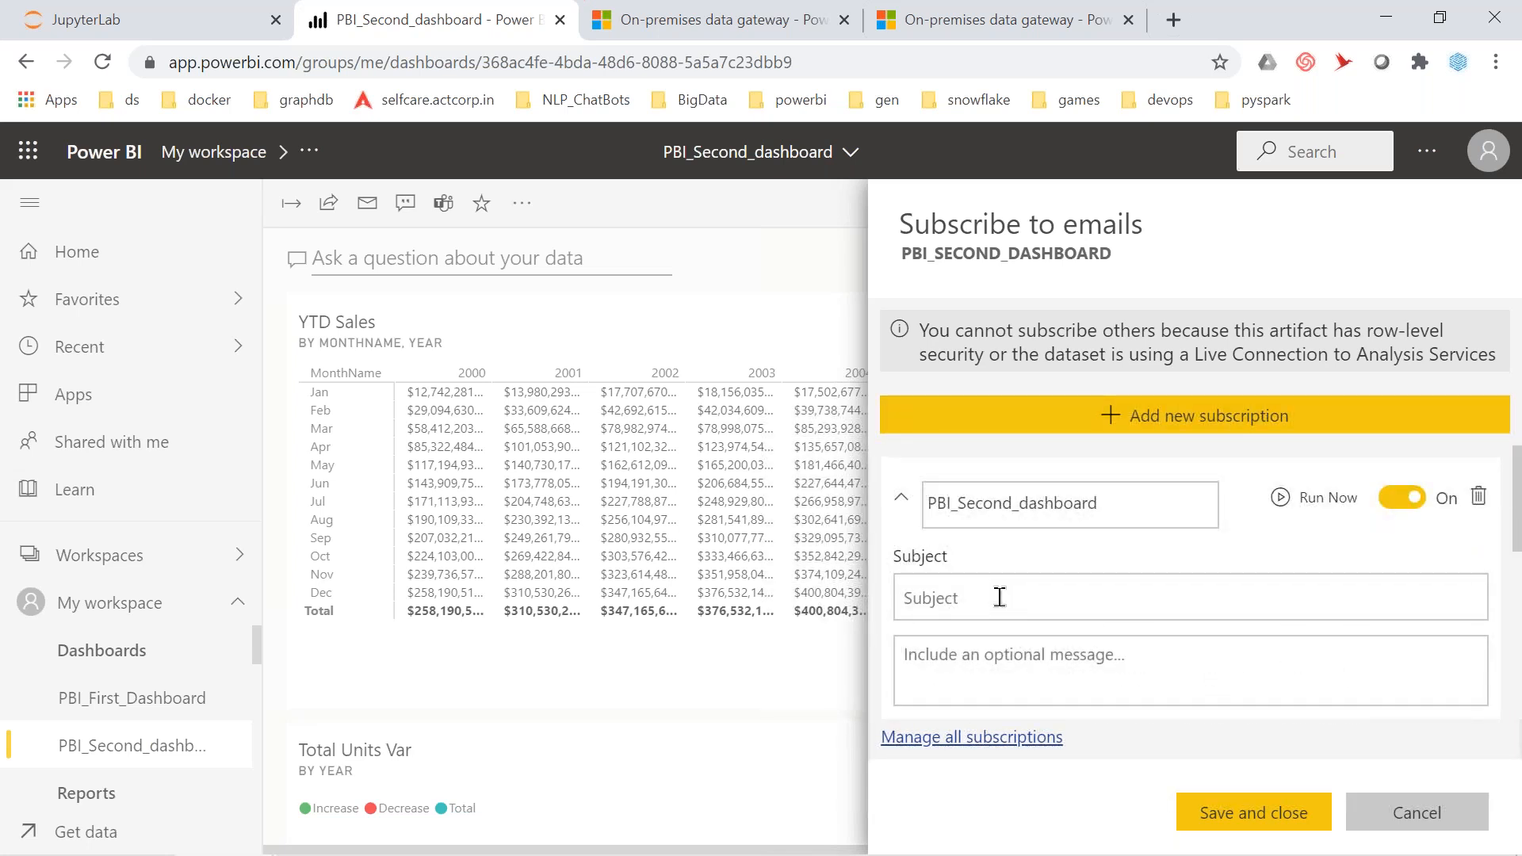
{"action": "scroll", "coordinate": [1000, 598], "scroll_direction": "down", "scroll_amount": 1}
{"action": "scroll", "coordinate": [1000, 599], "scroll_direction": "down", "scroll_amount": 1}
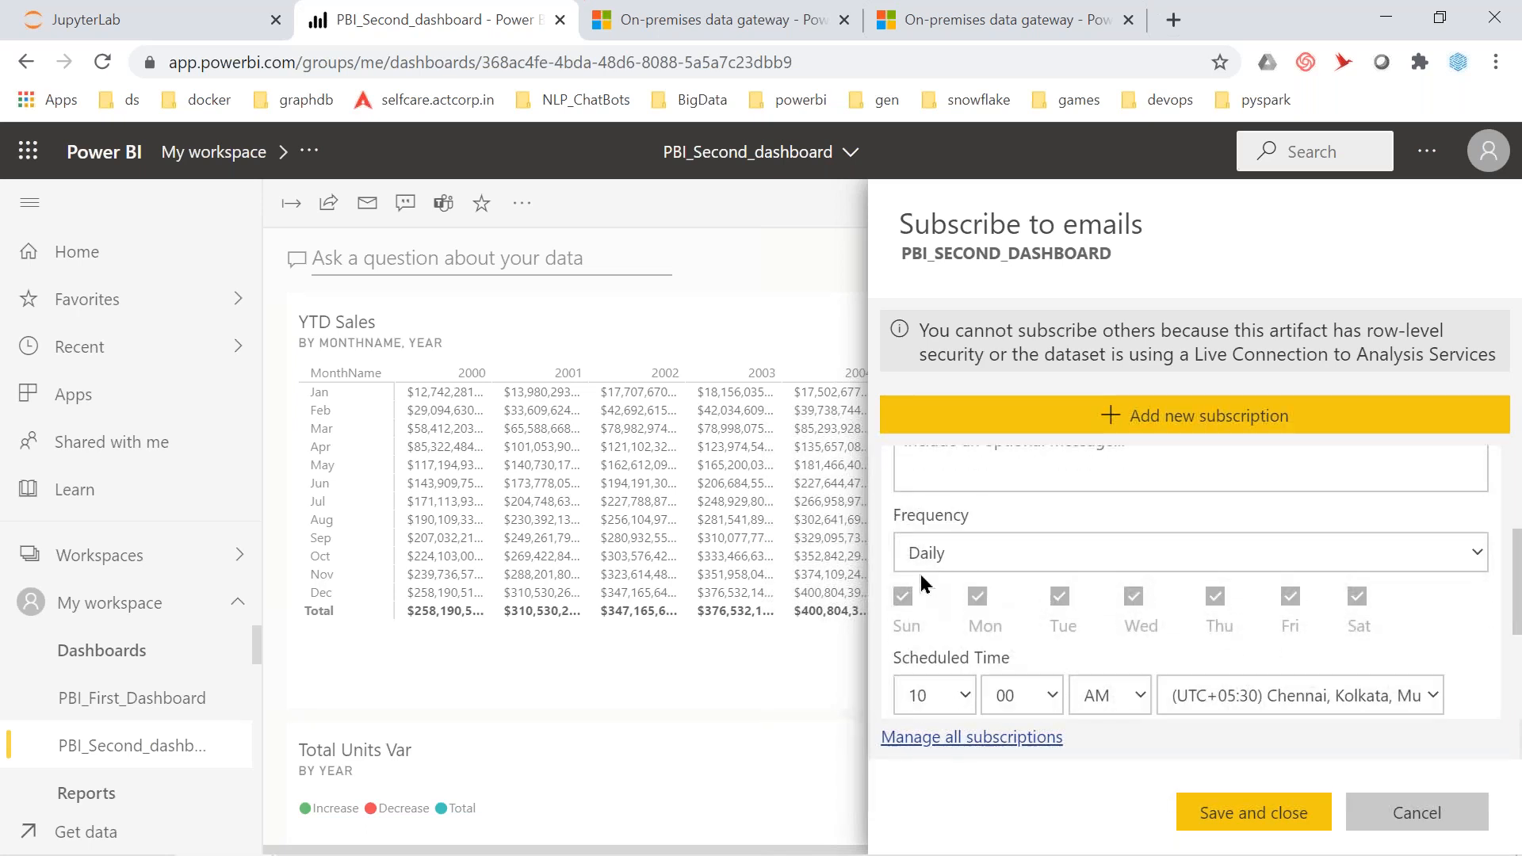
{"action": "scroll", "coordinate": [957, 603], "scroll_direction": "down", "scroll_amount": 3}
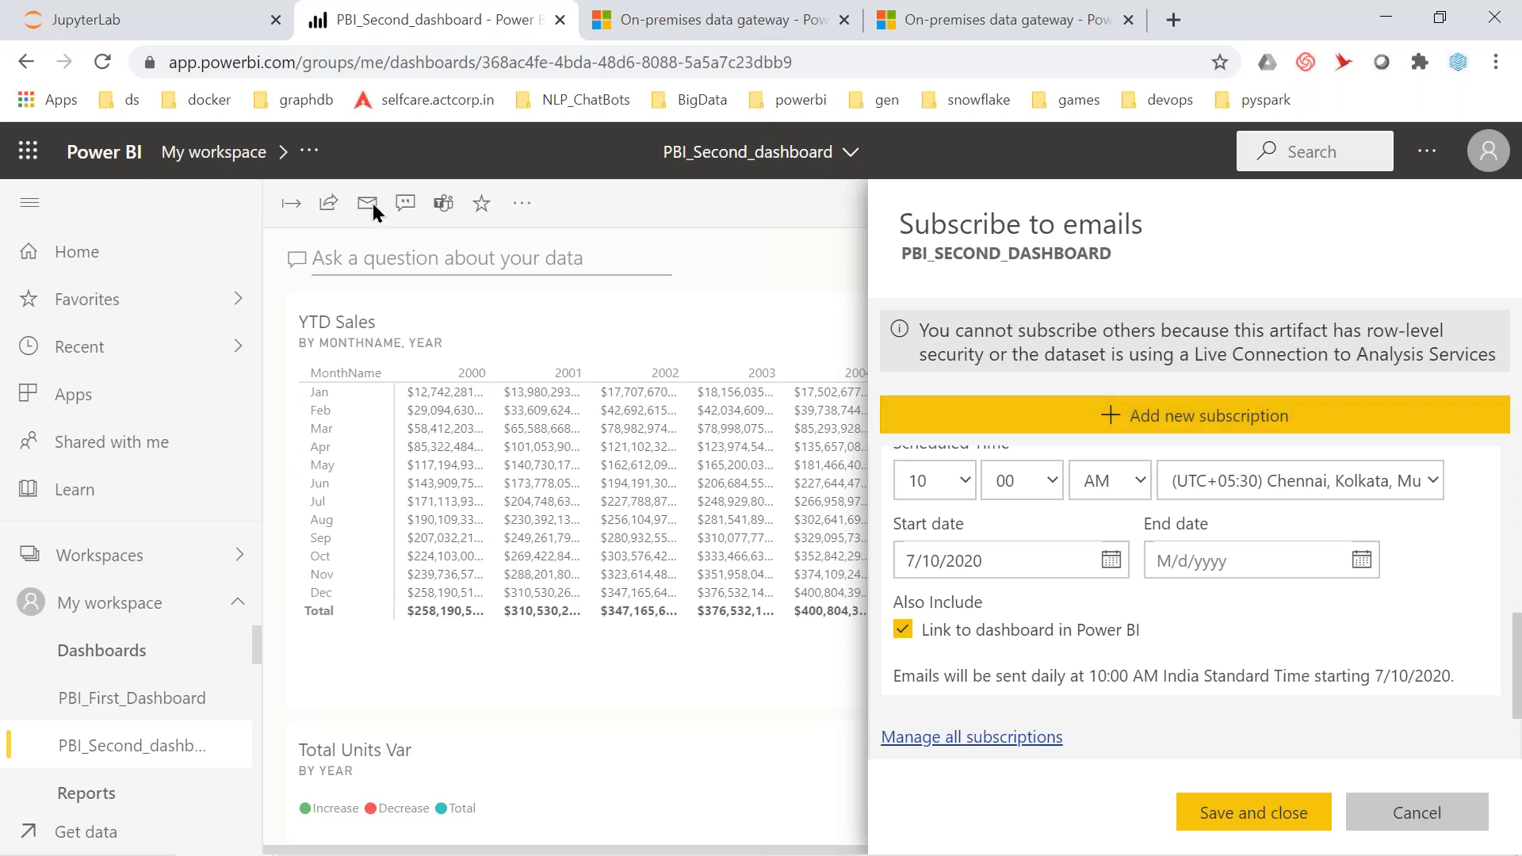
{"action": "left_click", "coordinate": [545, 315]}
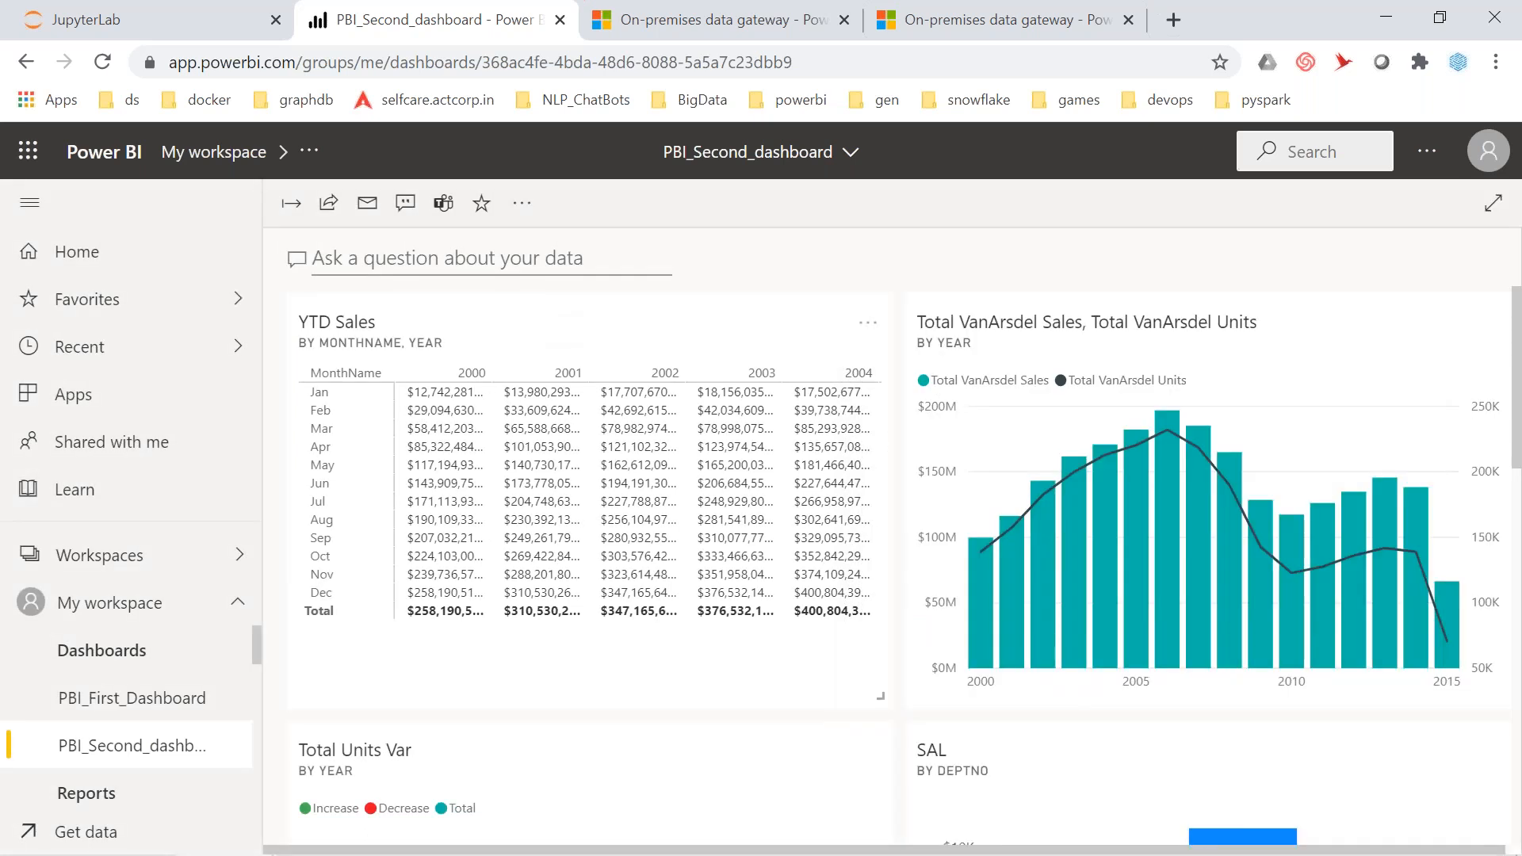
Post the comment 'Looks like last tile is not needed' in the dashboard's Comments pane
{"action": "left_click", "coordinate": [405, 204]}
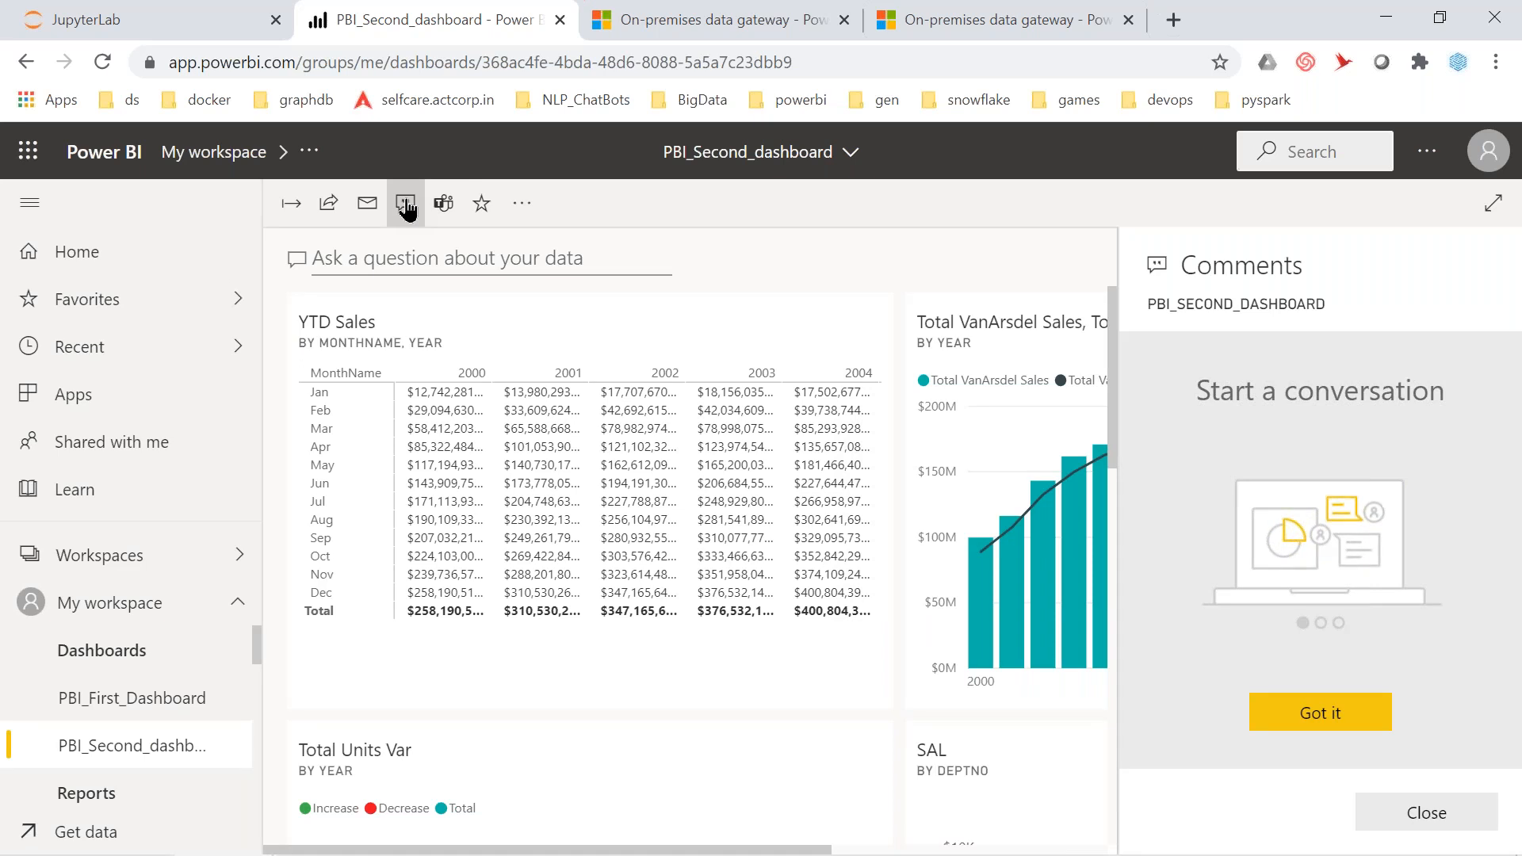
{"action": "left_click", "coordinate": [1360, 716]}
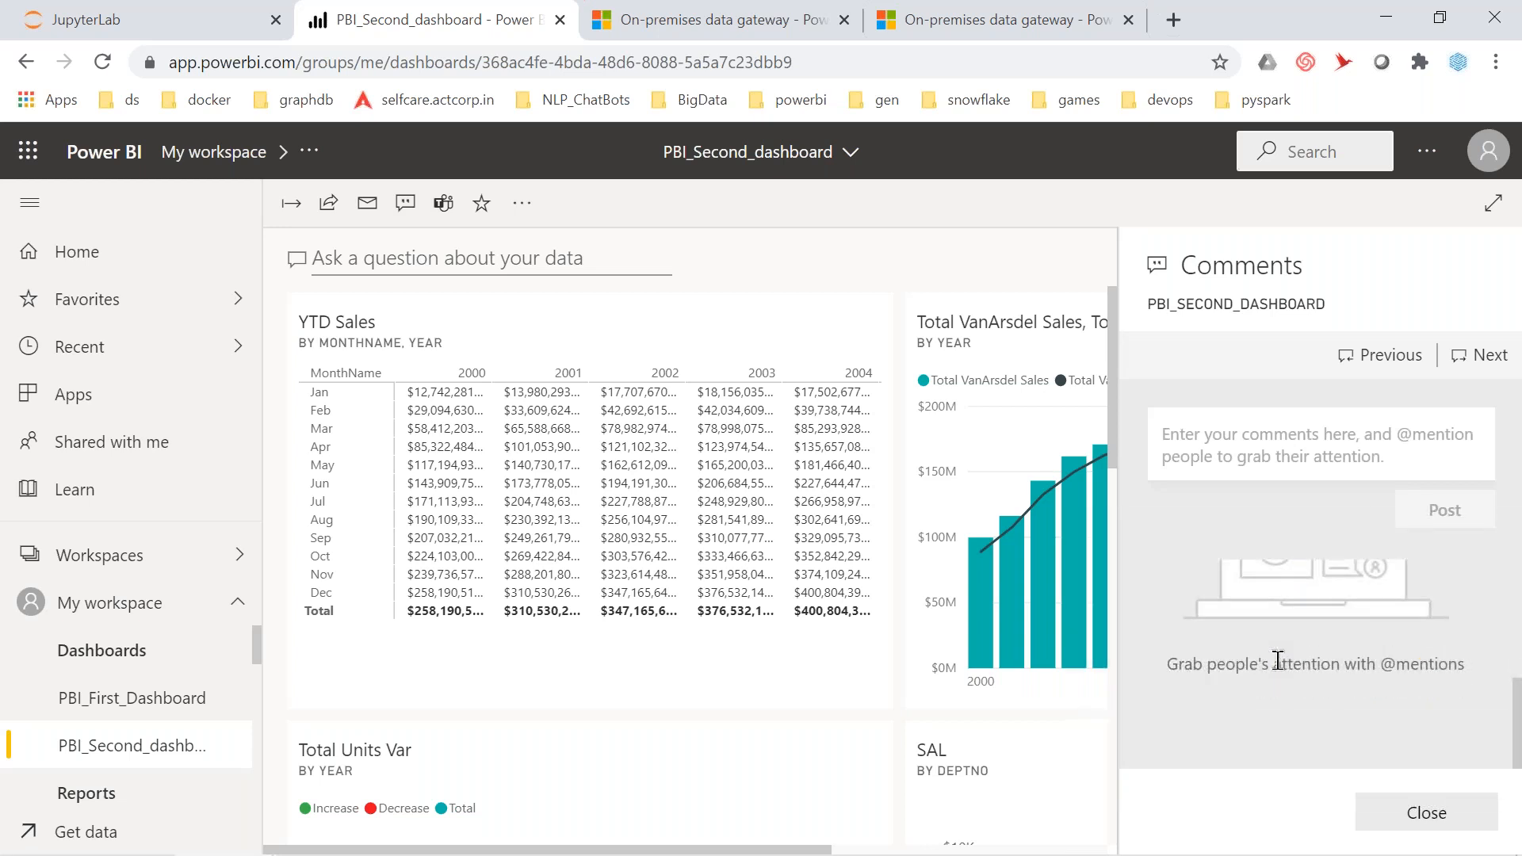
{"action": "left_click", "coordinate": [1261, 453]}
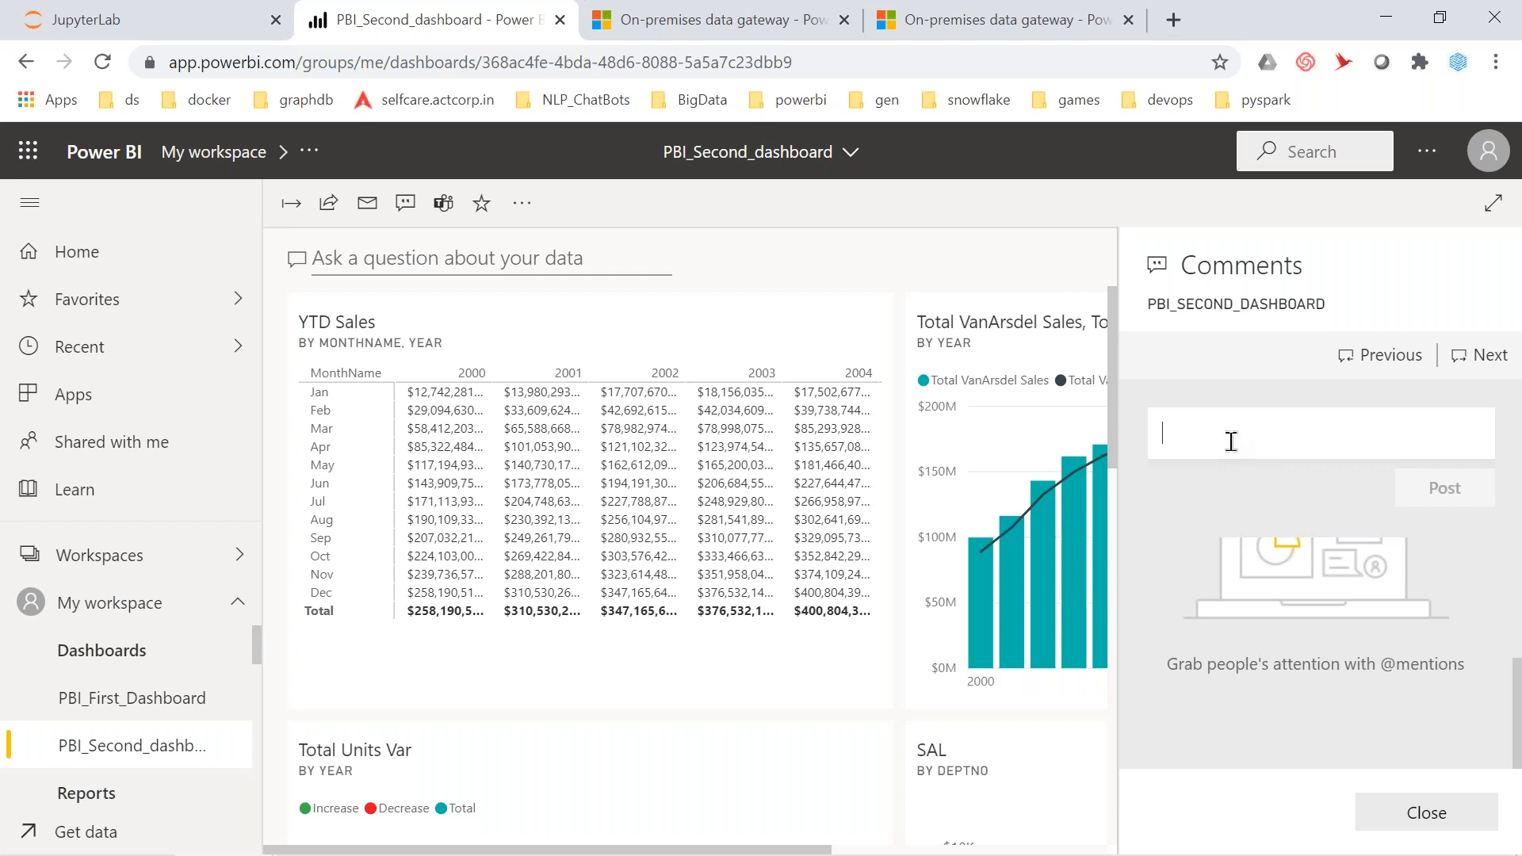
{"action": "type", "text": "Looks "}
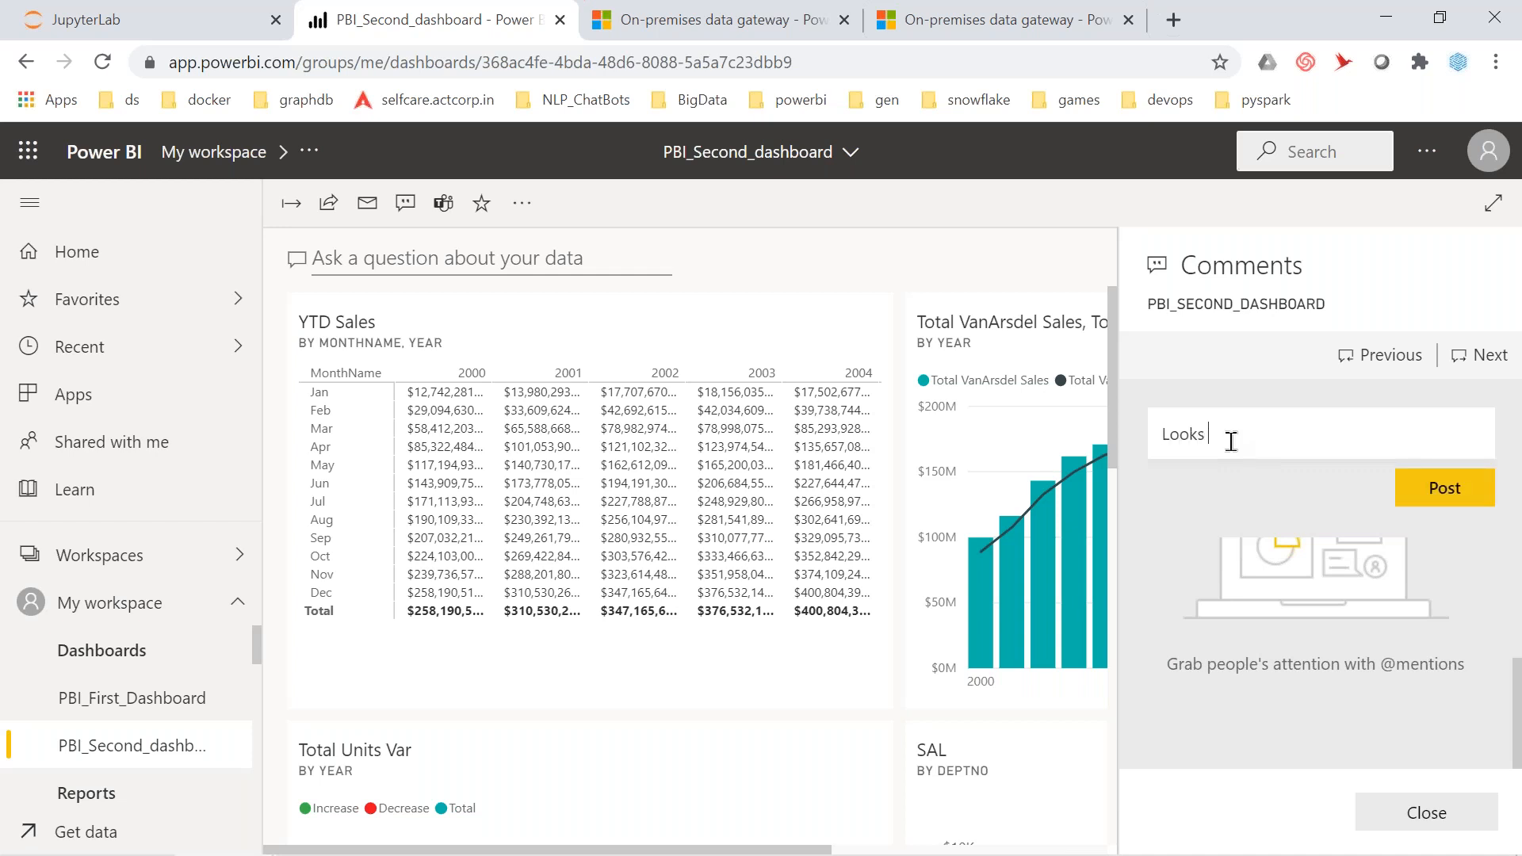
{"action": "type", "text": "like last tile is not needed"}
{"action": "left_click", "coordinate": [1419, 486]}
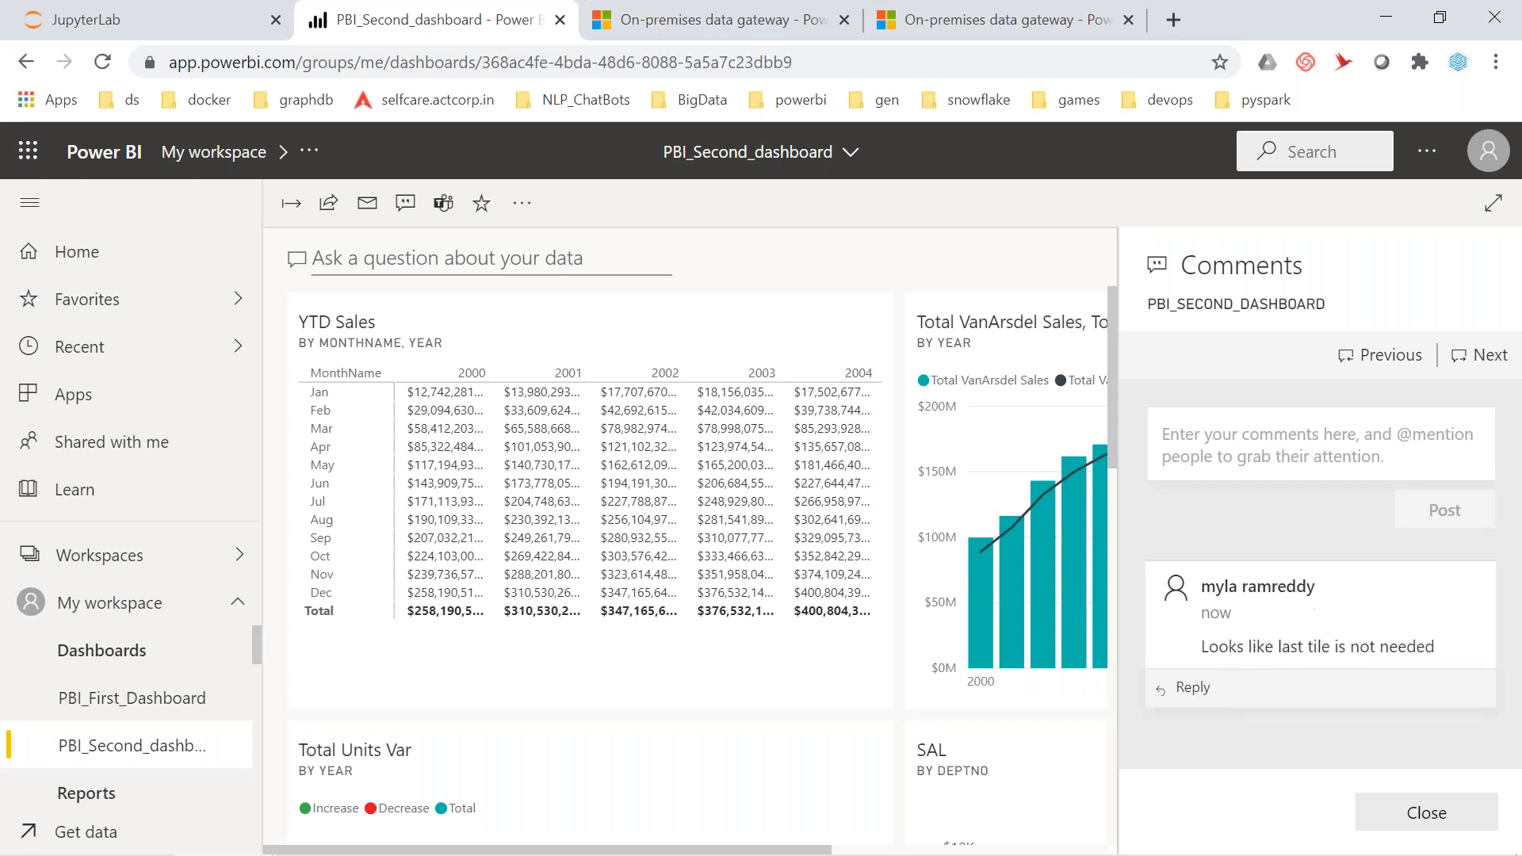
Reply 'done,tile deleted' under the last-tile comment and check the thread
{"action": "left_click", "coordinate": [1192, 689]}
{"action": "type", "text": "d"}
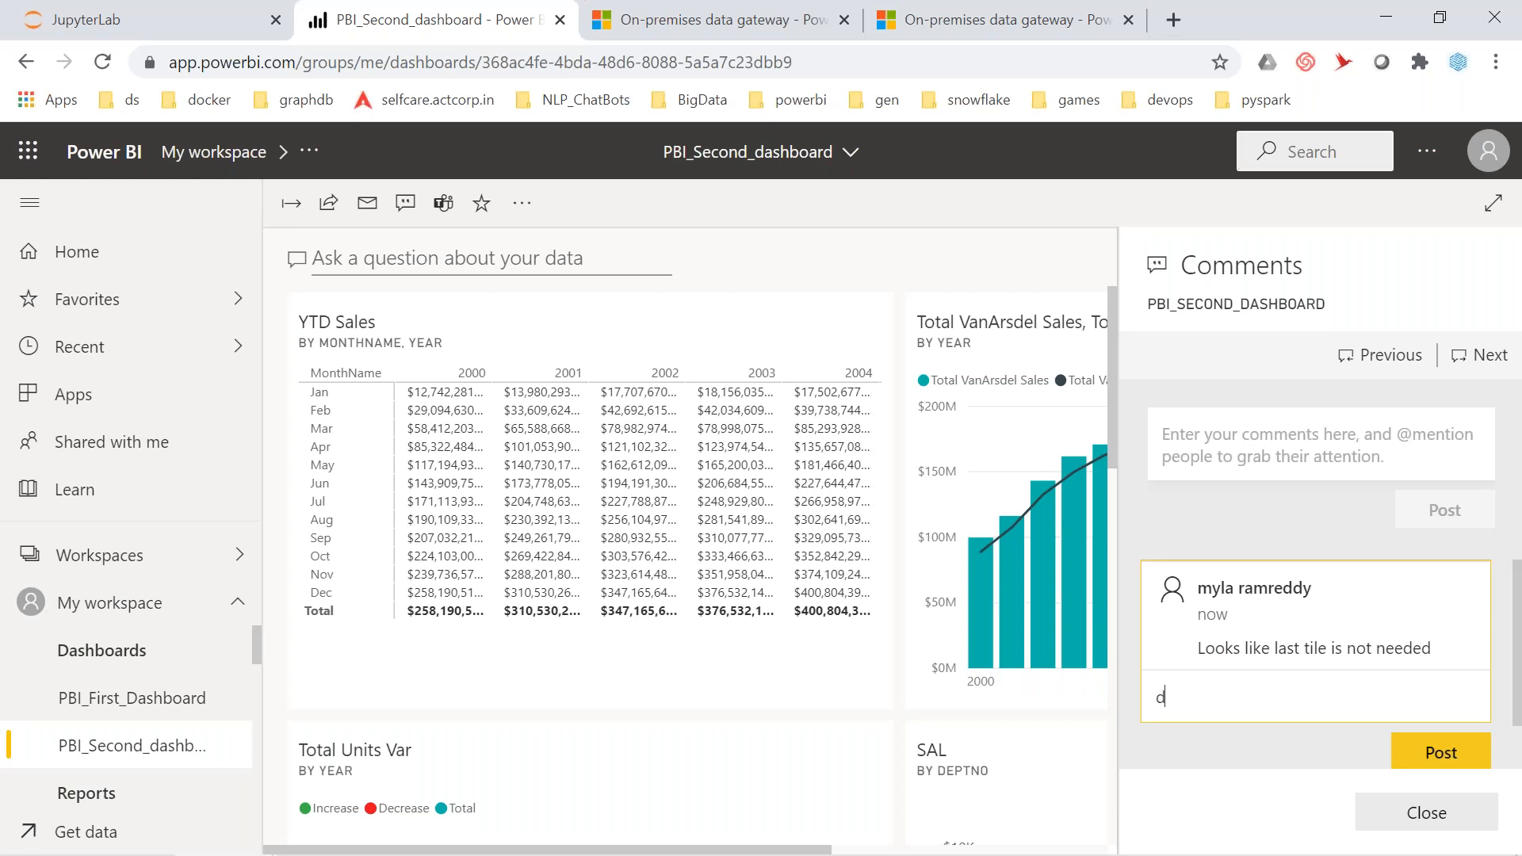
{"action": "type", "text": "one,tile deleted"}
{"action": "key", "text": "Return"}
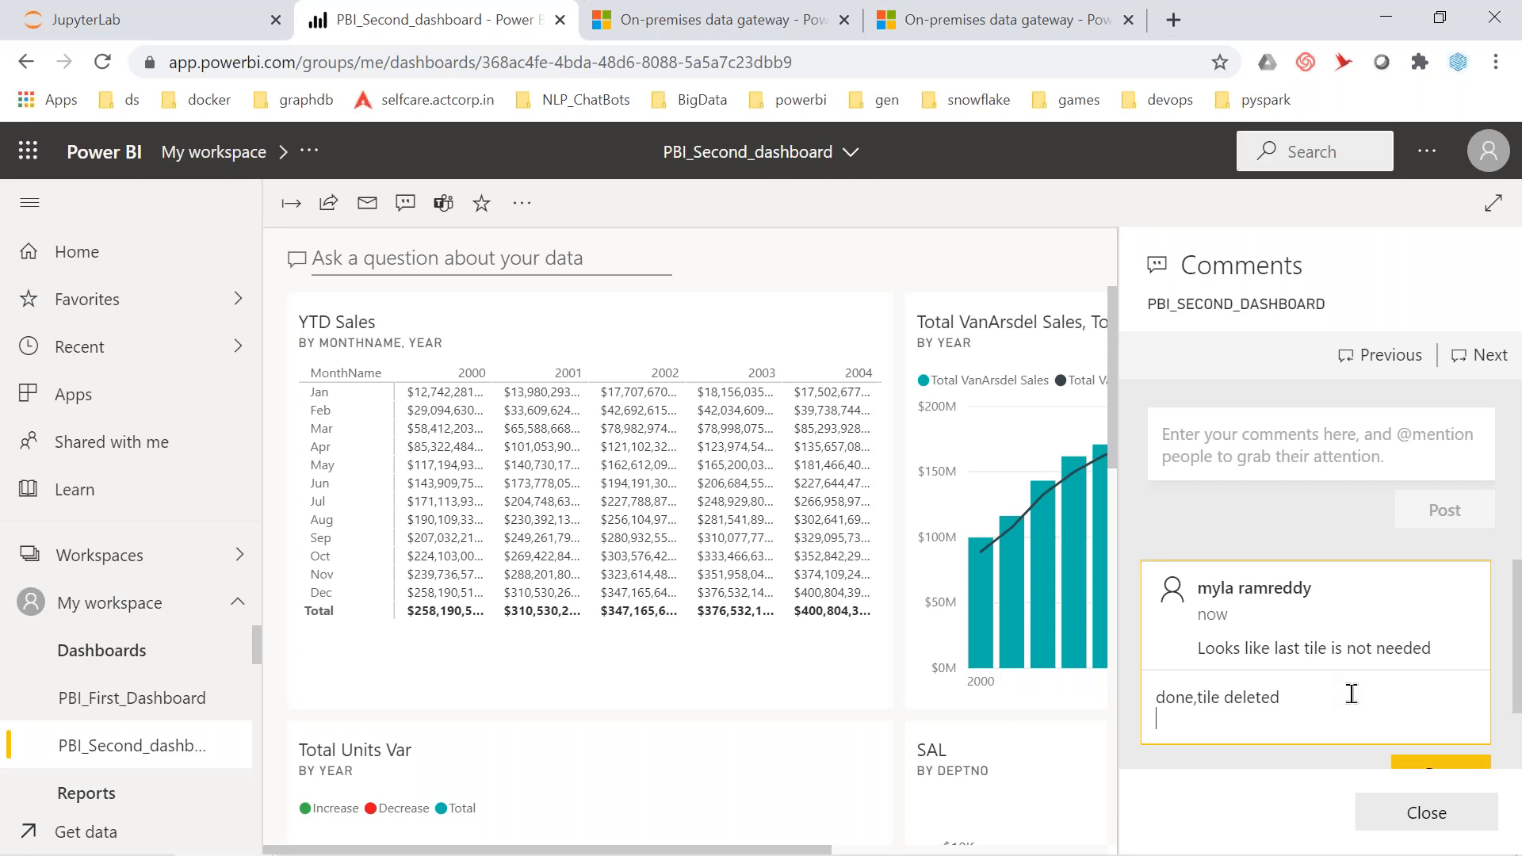
{"action": "scroll", "coordinate": [1350, 693], "scroll_direction": "down", "scroll_amount": 1}
{"action": "left_click", "coordinate": [1426, 701]}
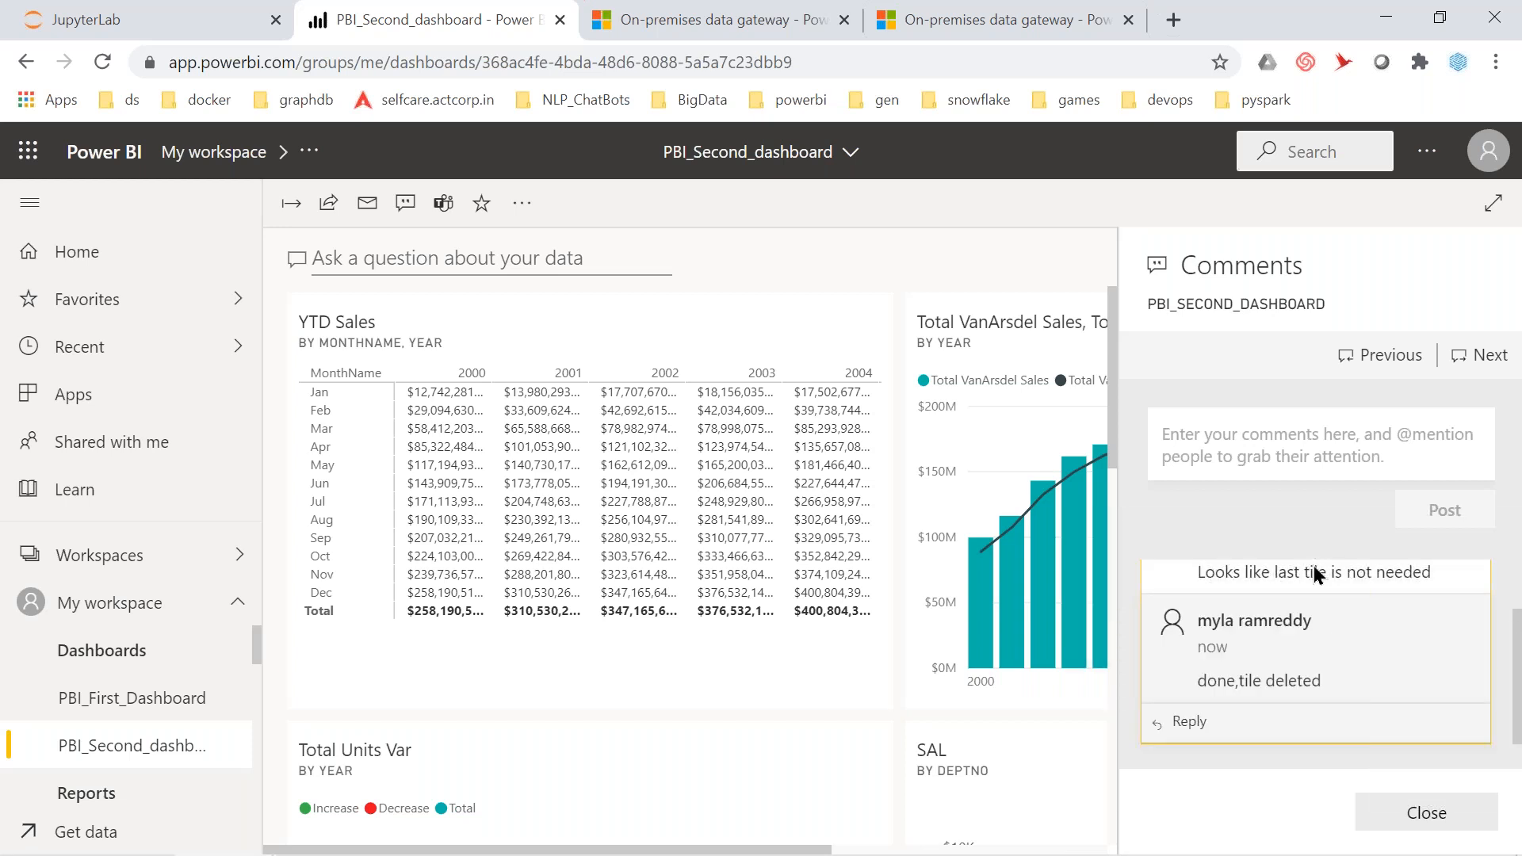
{"action": "scroll", "coordinate": [1321, 610], "scroll_direction": "up", "scroll_amount": 1}
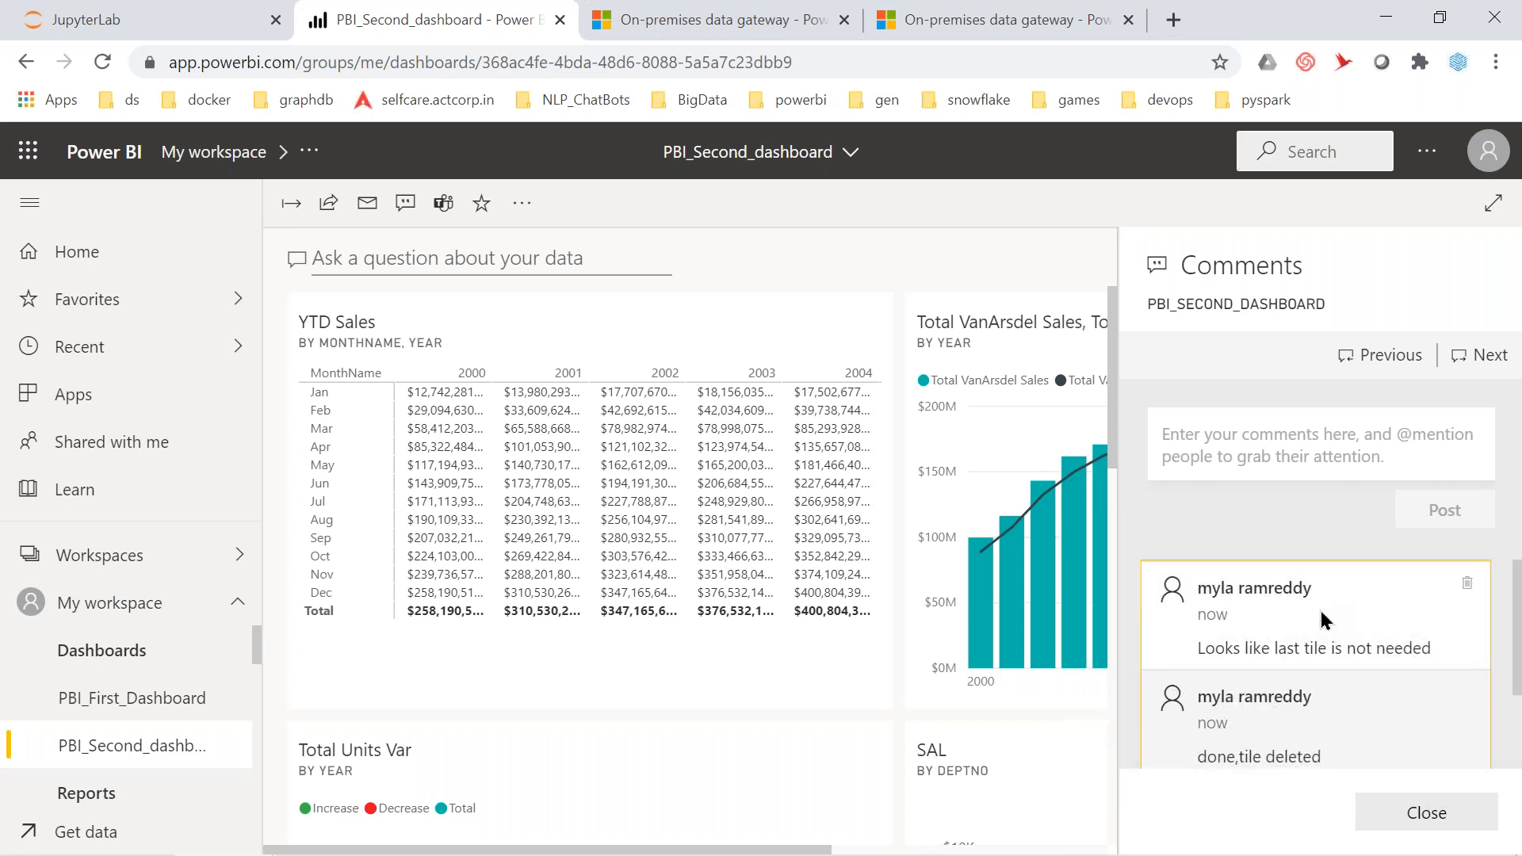
{"action": "scroll", "coordinate": [1322, 620], "scroll_direction": "down", "scroll_amount": 1}
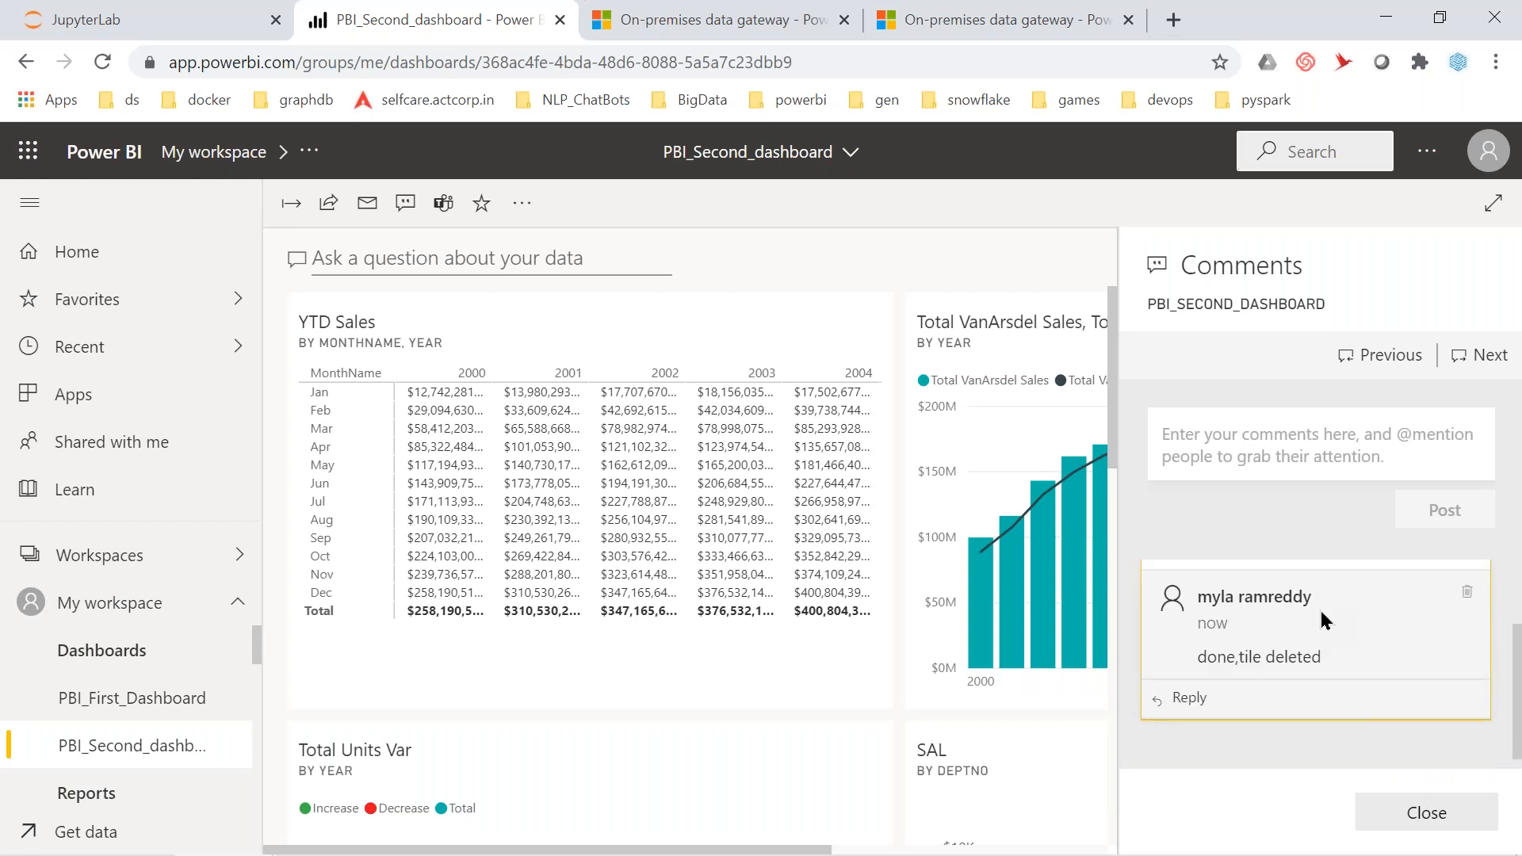
{"action": "scroll", "coordinate": [1321, 620], "scroll_direction": "up", "scroll_amount": 1}
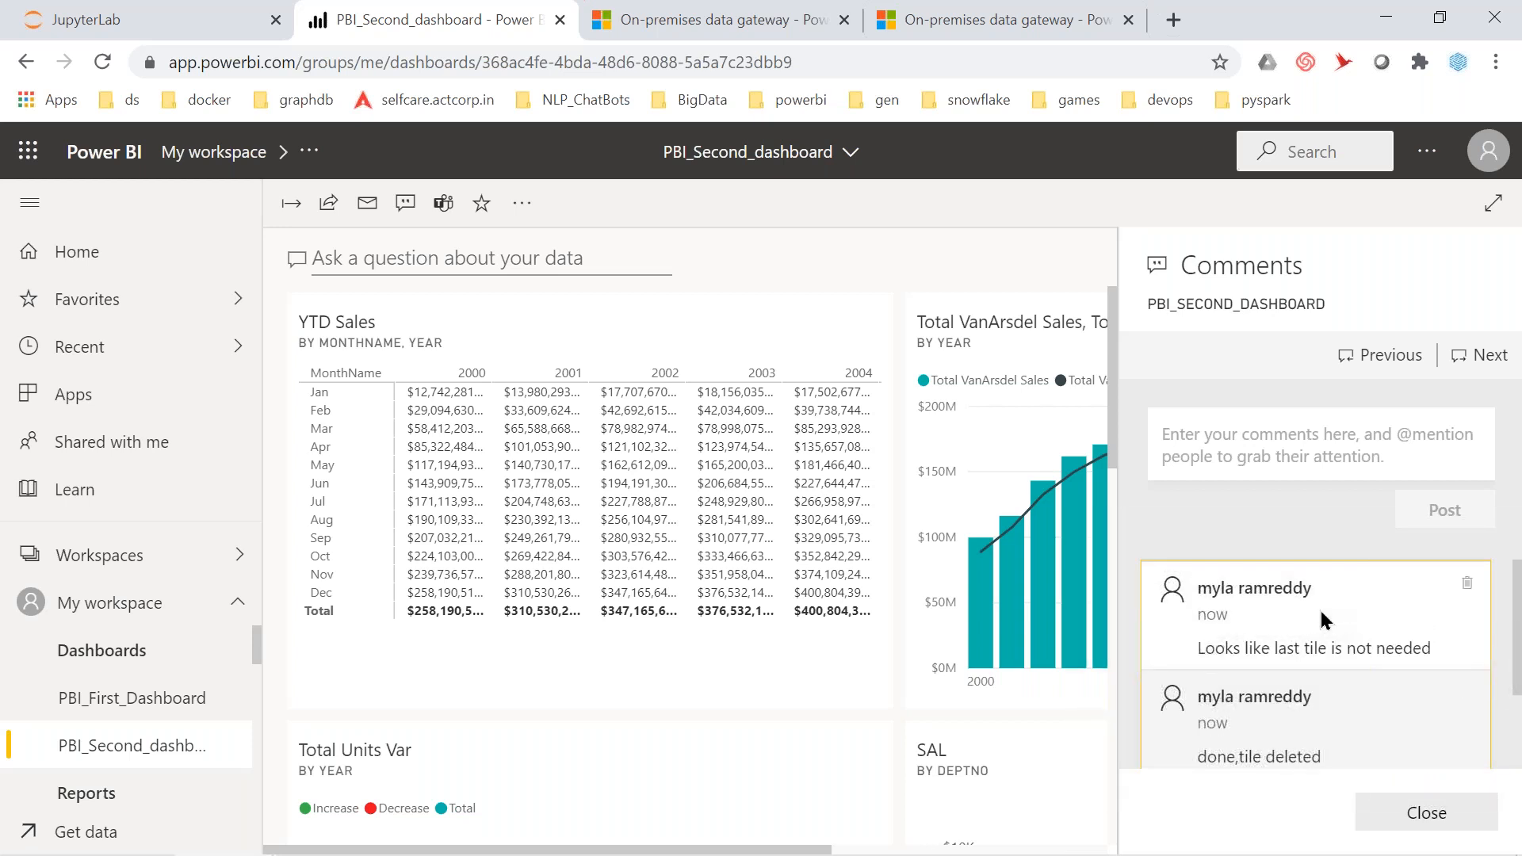
{"action": "scroll", "coordinate": [1322, 620], "scroll_direction": "down", "scroll_amount": 2}
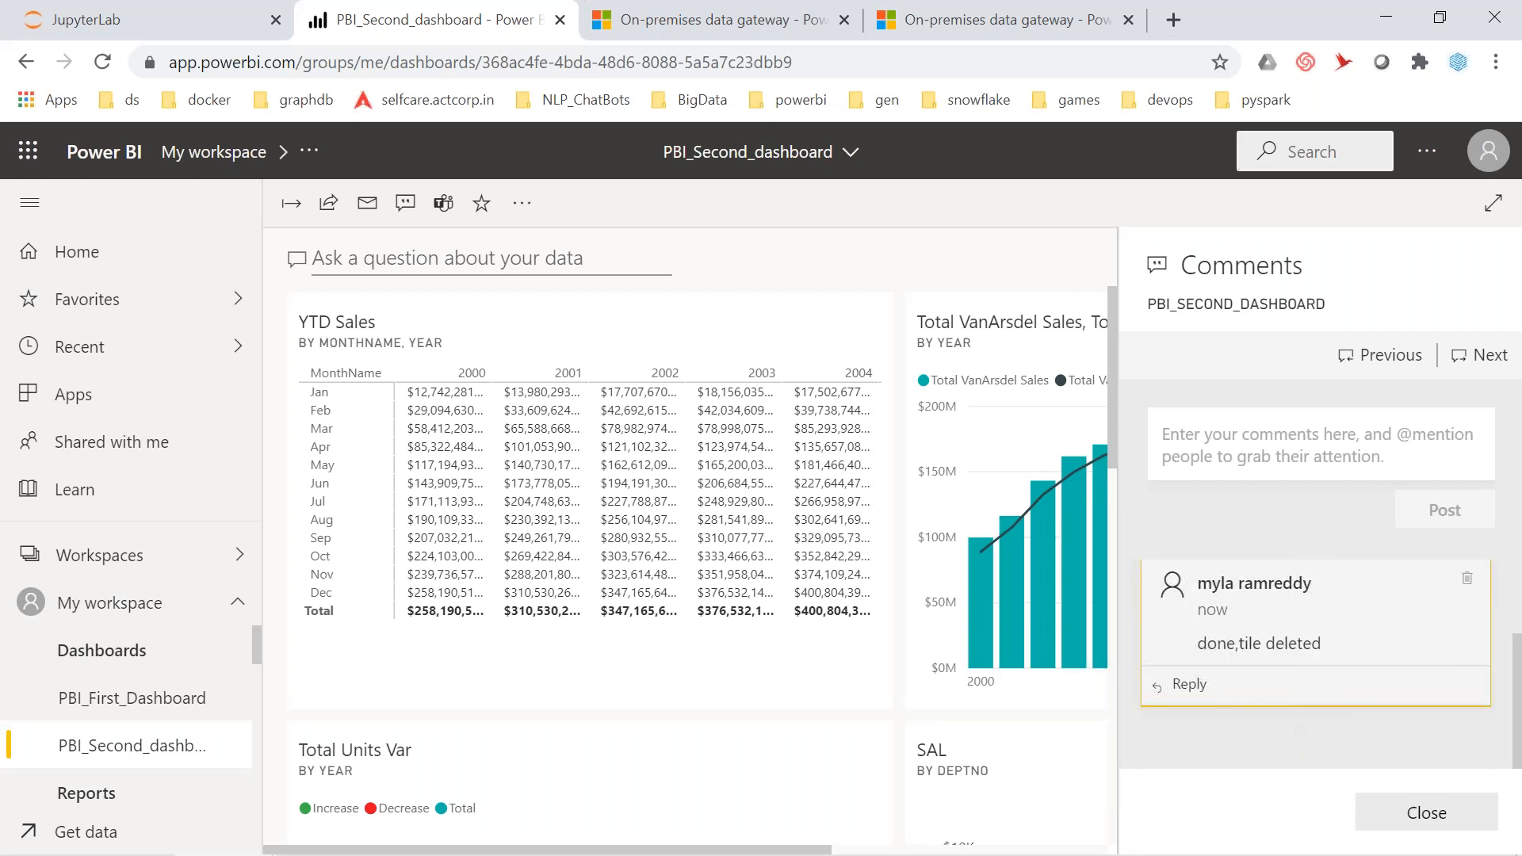
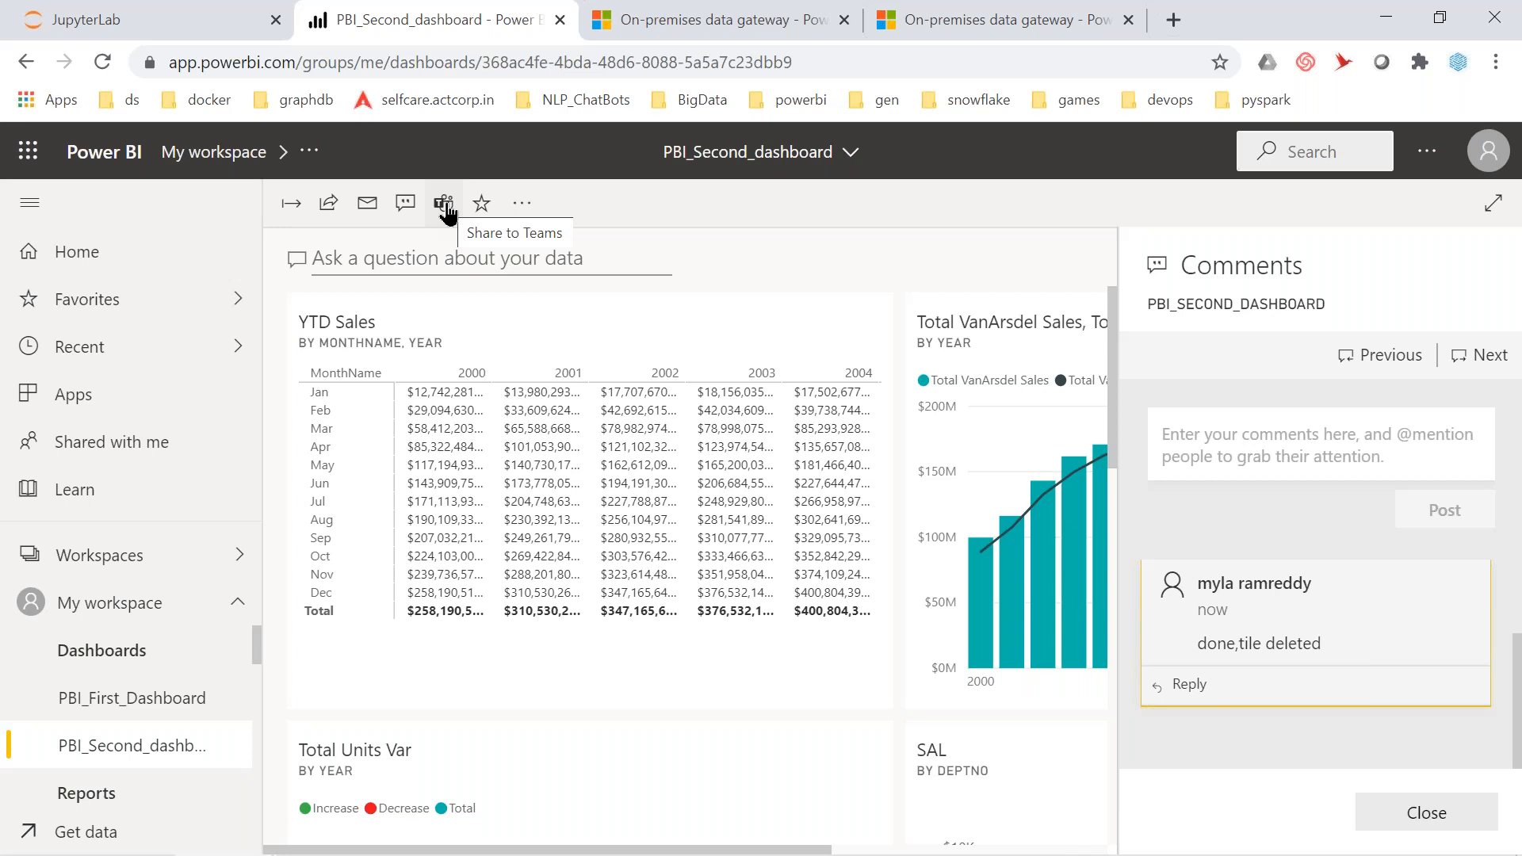
Attempt to share the dashboard to Microsoft Teams and dismiss the sharing error
{"action": "left_click", "coordinate": [444, 204]}
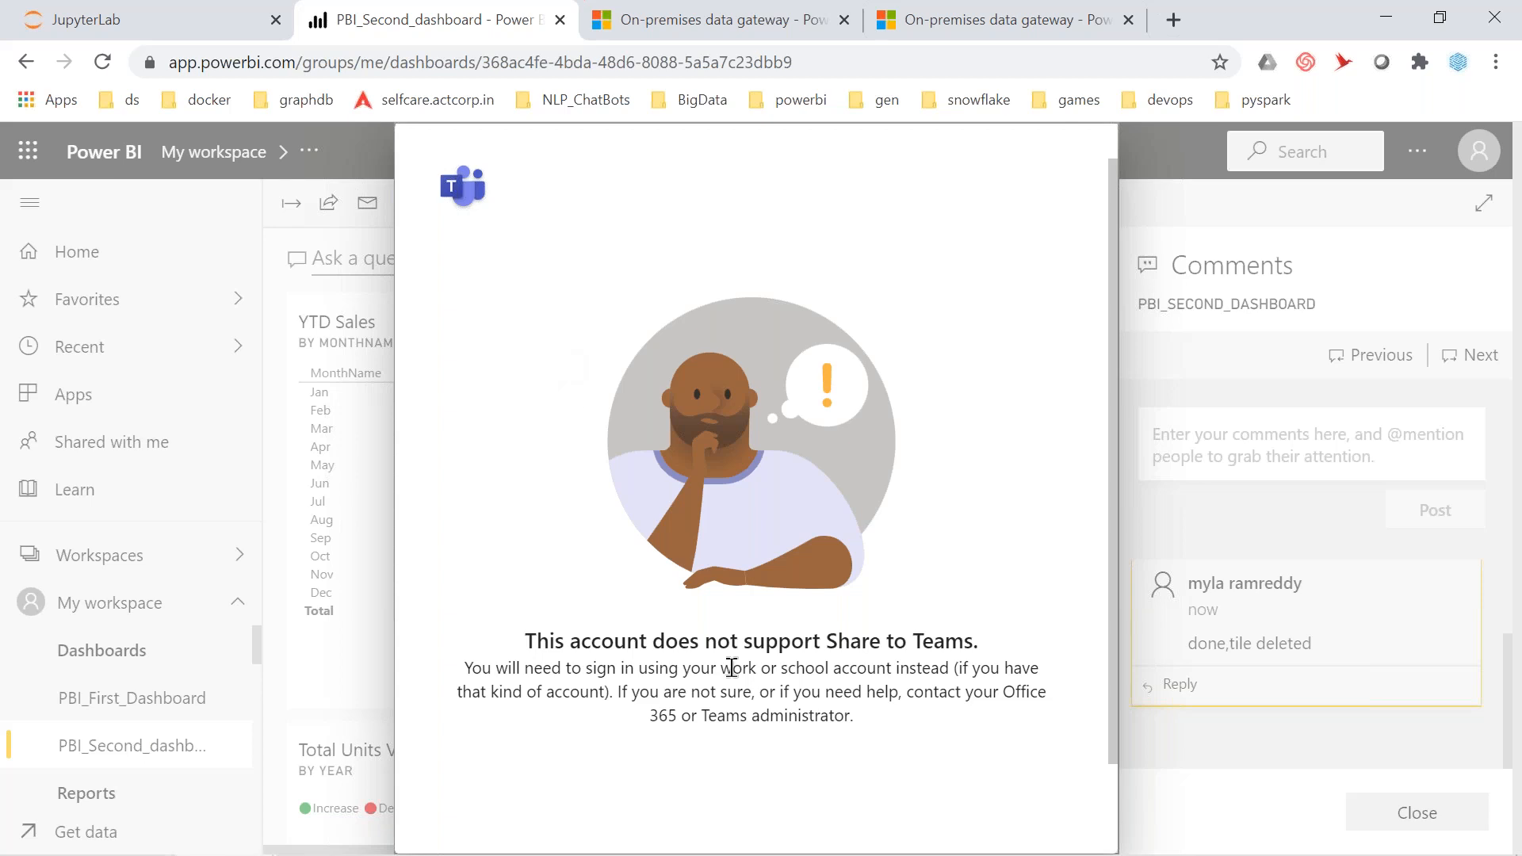
{"action": "double_click", "coordinate": [667, 717]}
{"action": "left_click", "coordinate": [869, 648]}
{"action": "left_click", "coordinate": [1355, 216]}
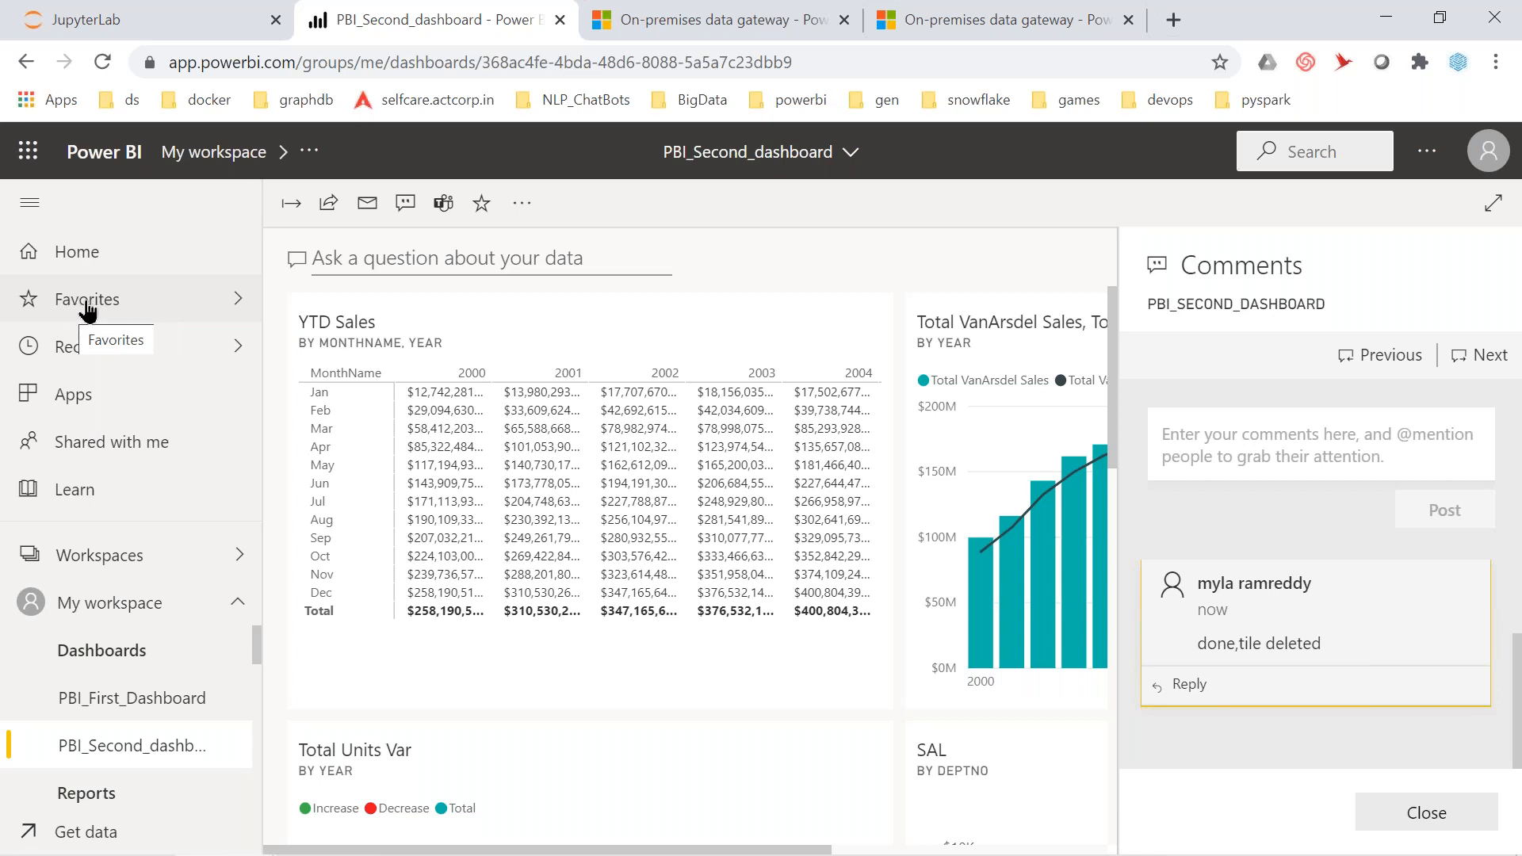
Mark PBI_Second_dashboard as a favorite and reopen it from the Favorites list
{"action": "left_click", "coordinate": [483, 210]}
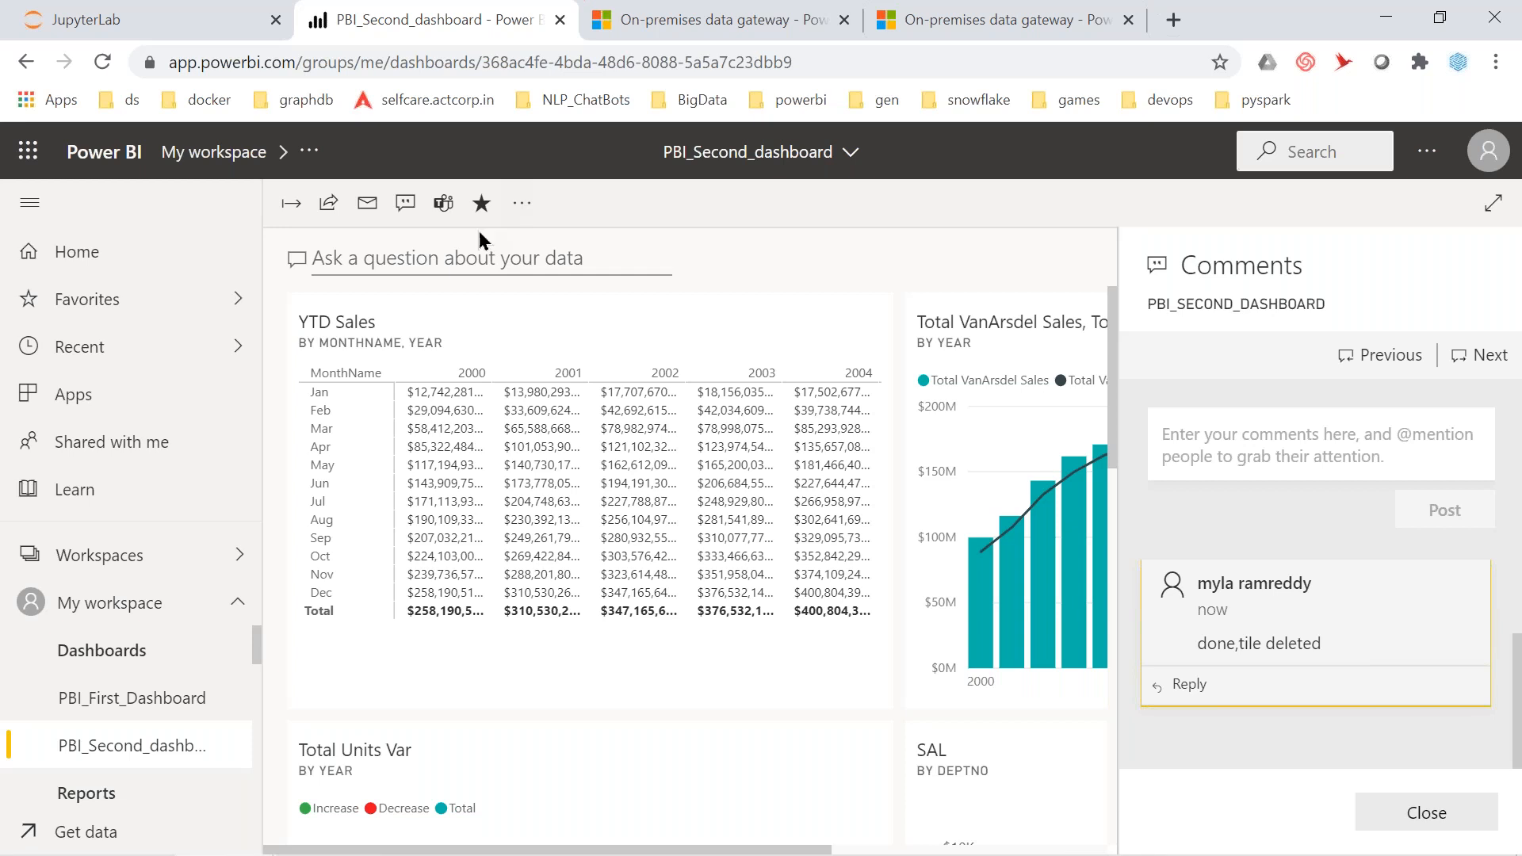
{"action": "left_click", "coordinate": [77, 305]}
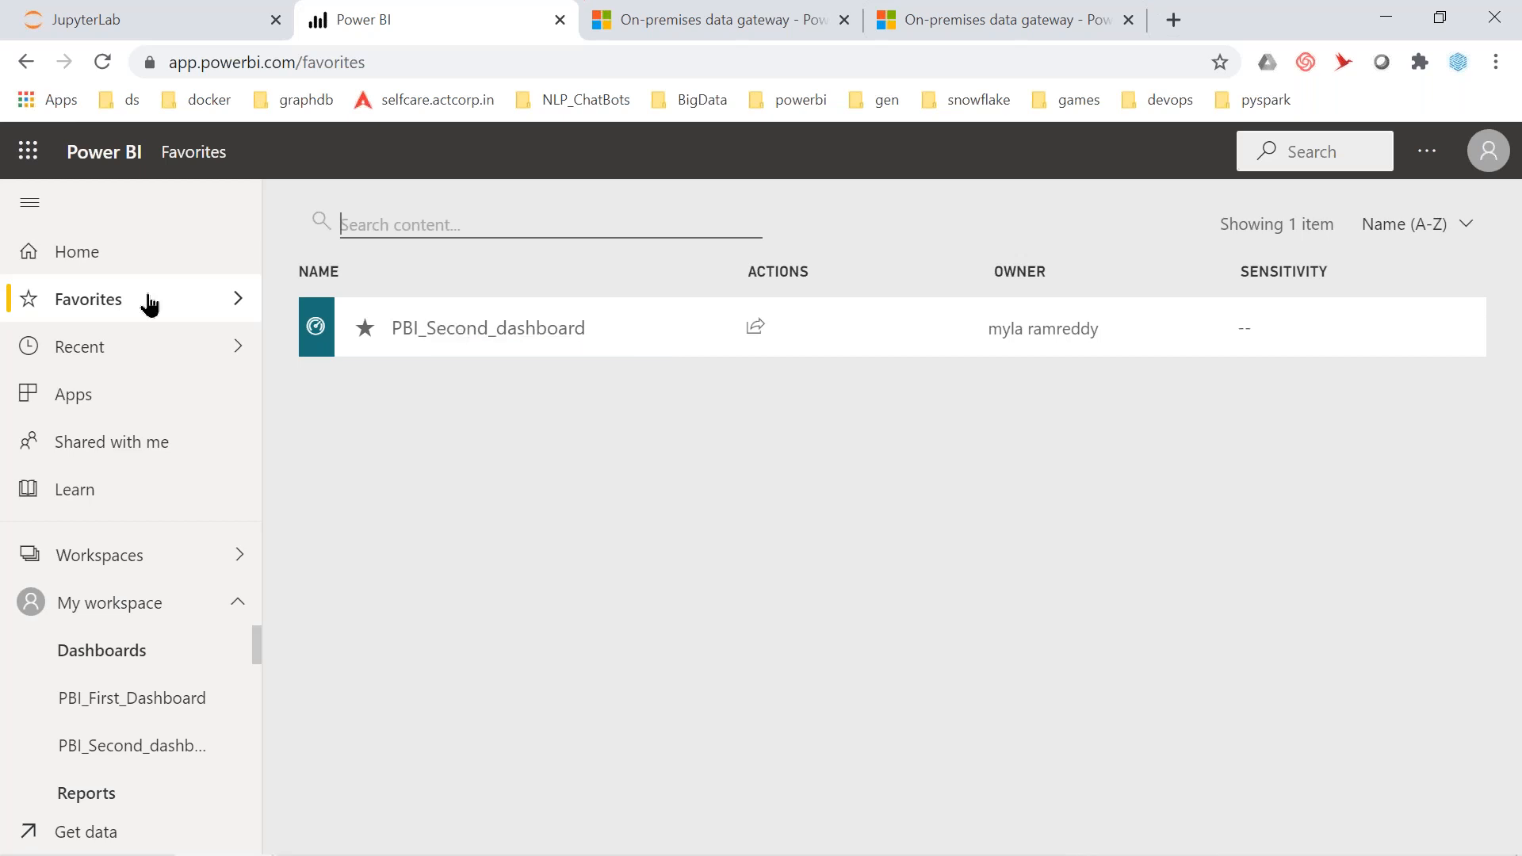
{"action": "left_click", "coordinate": [460, 329]}
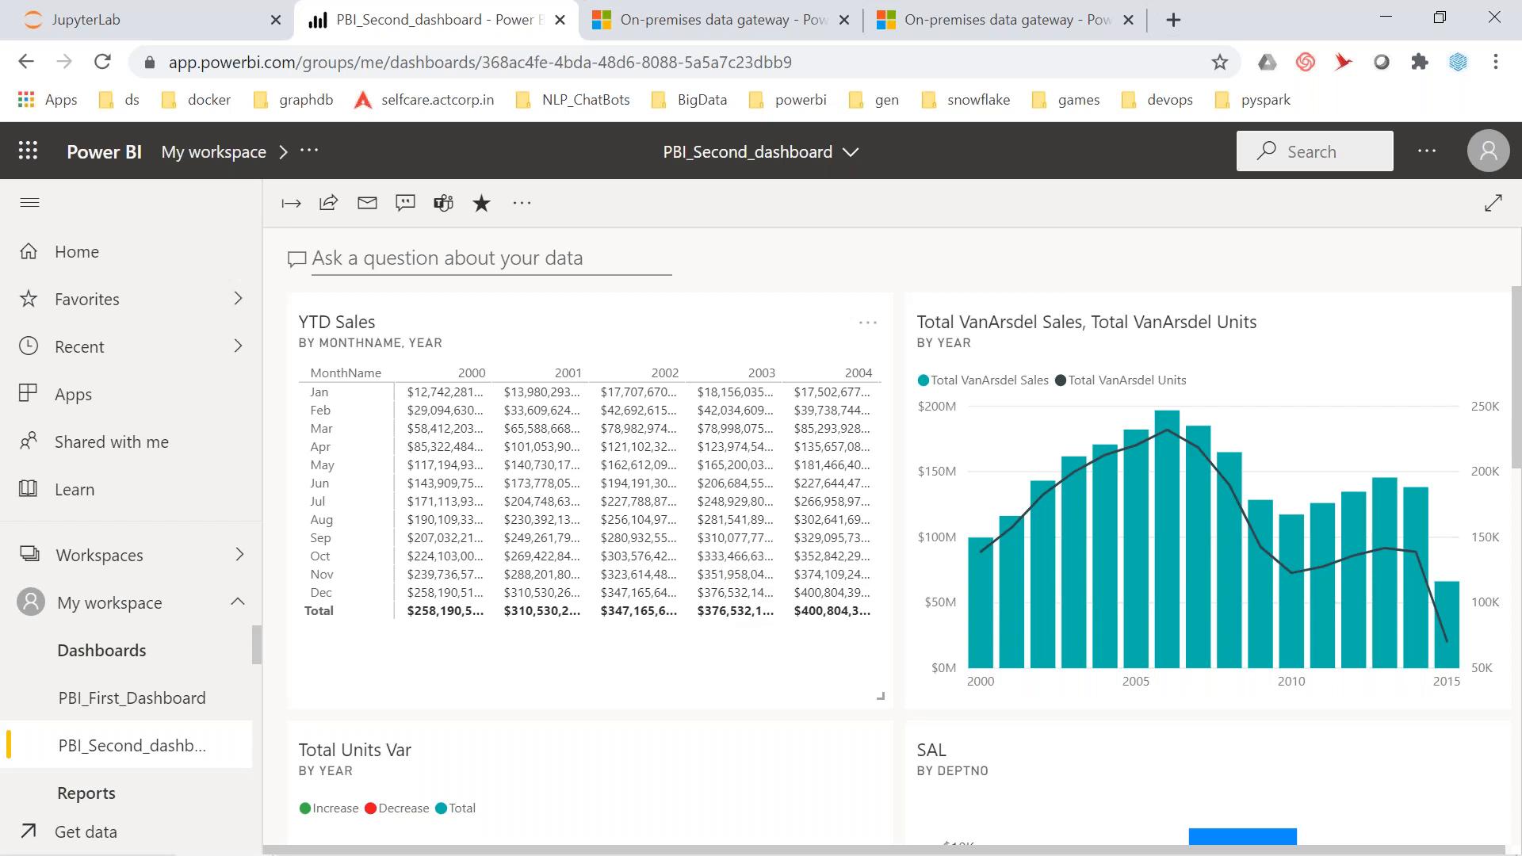
Use More options > Set as featured and confirm to feature PBI_Second_dashboard
{"action": "left_click", "coordinate": [525, 213]}
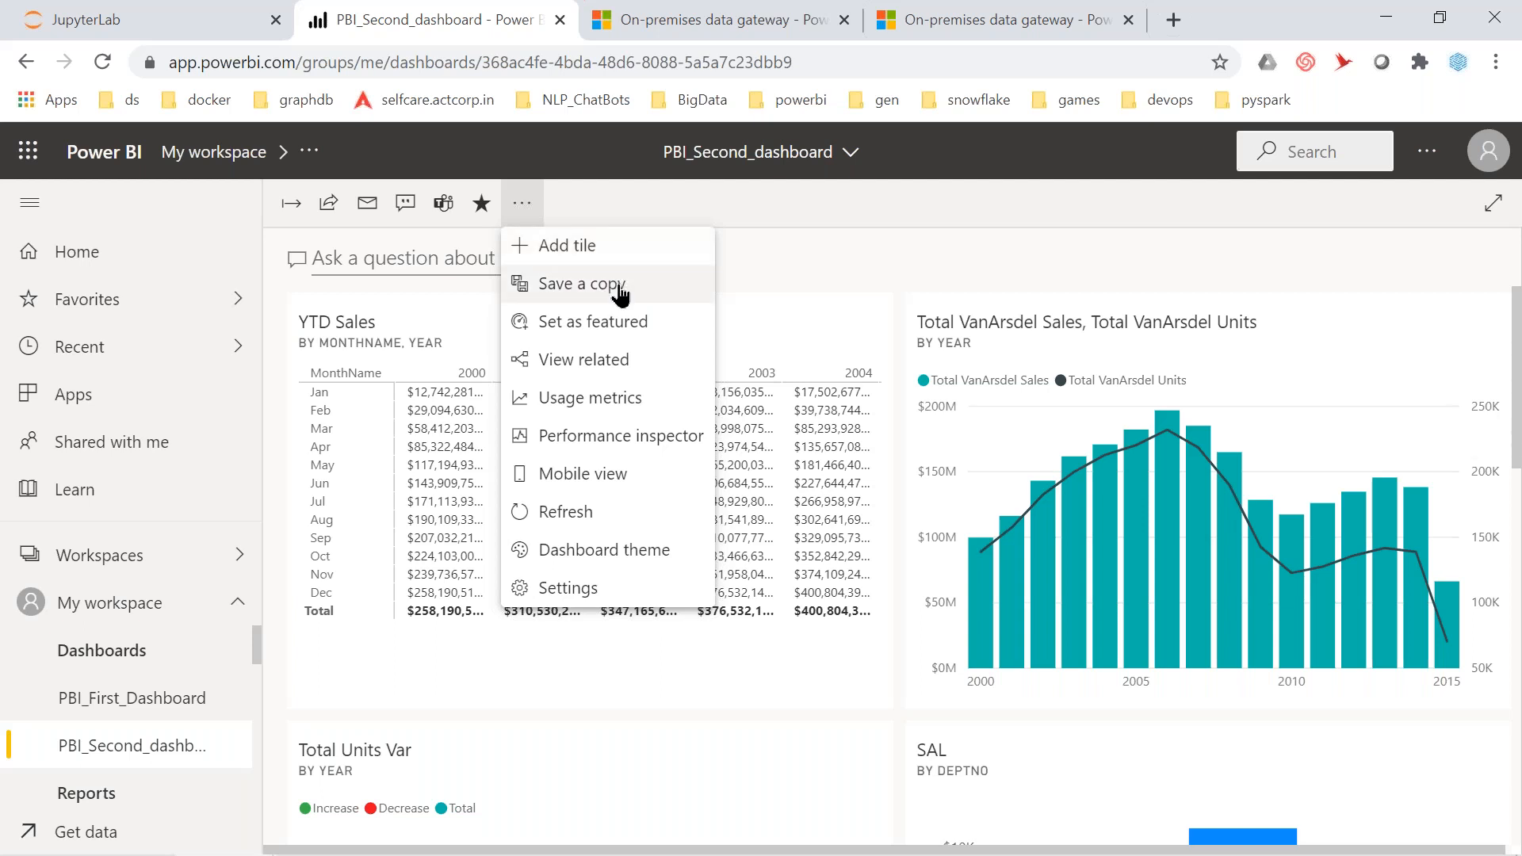
{"action": "left_click", "coordinate": [639, 336]}
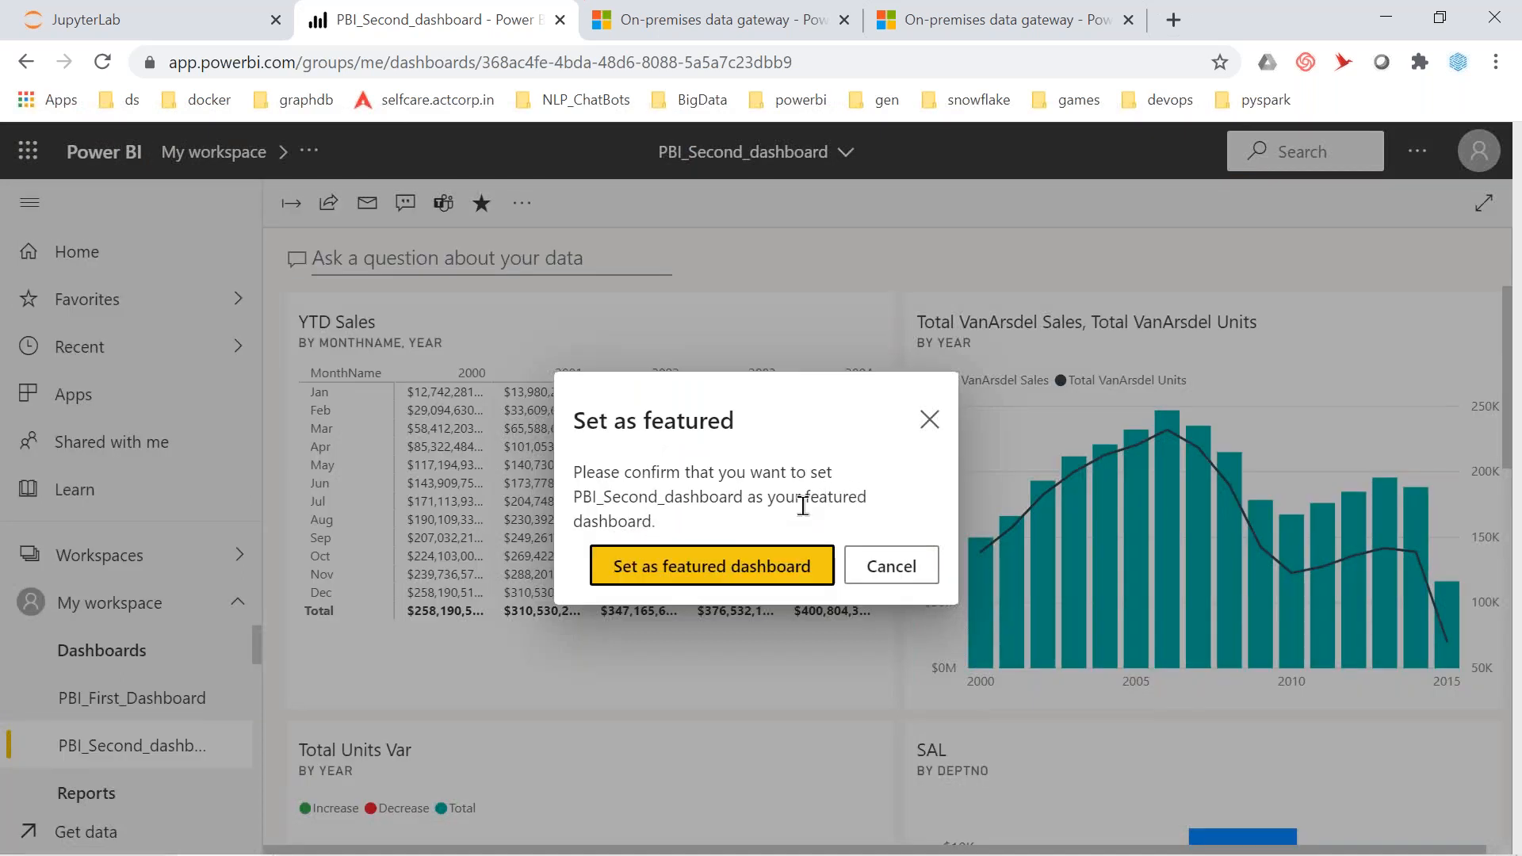
{"action": "left_click", "coordinate": [735, 581]}
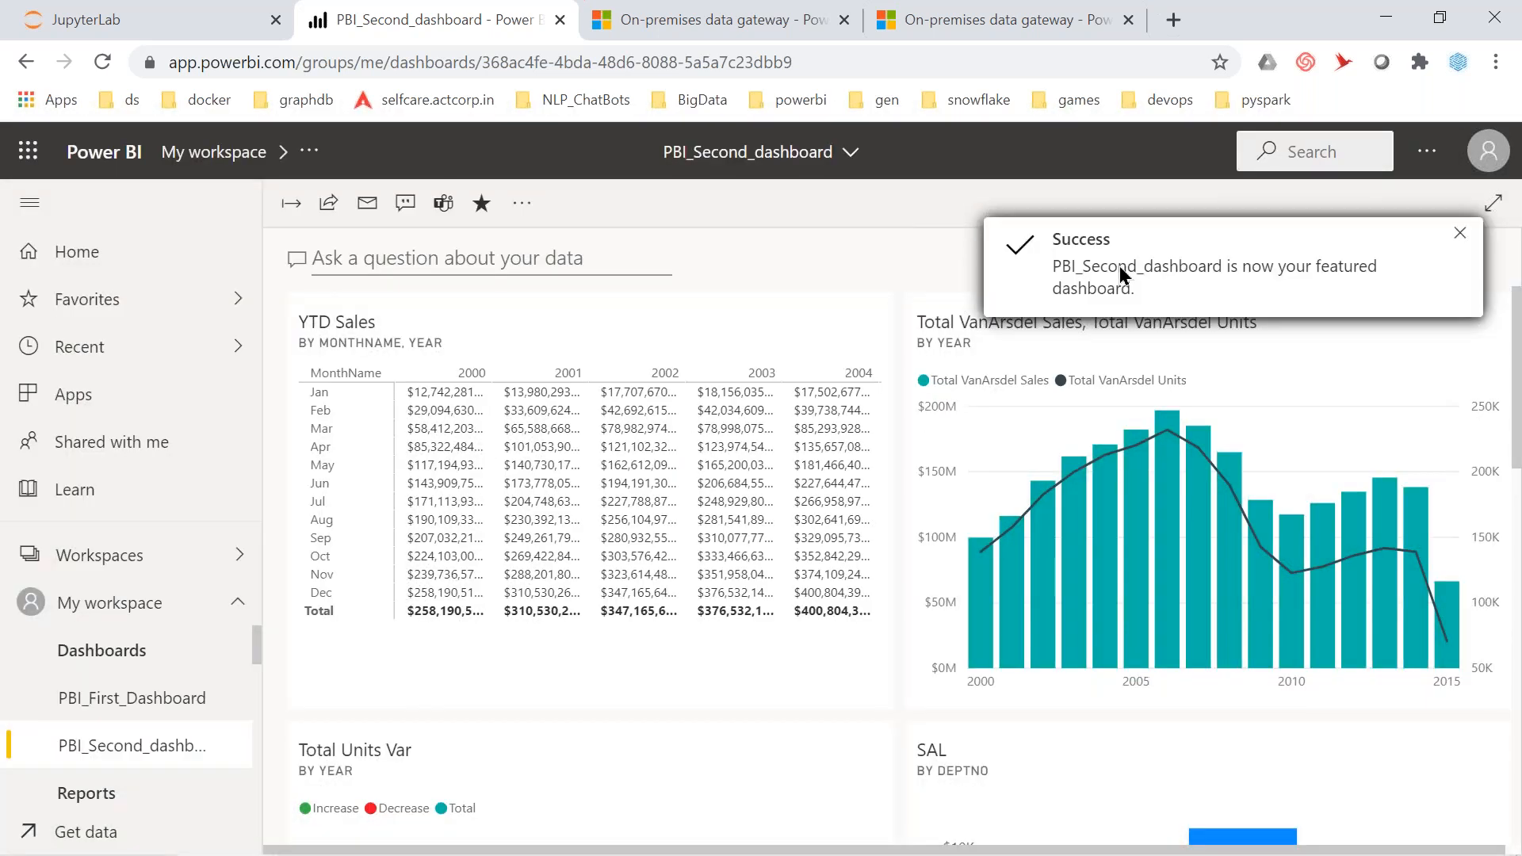
Sign out of Power BI and navigate back to app.powerbi.com
{"action": "left_click", "coordinate": [1486, 157]}
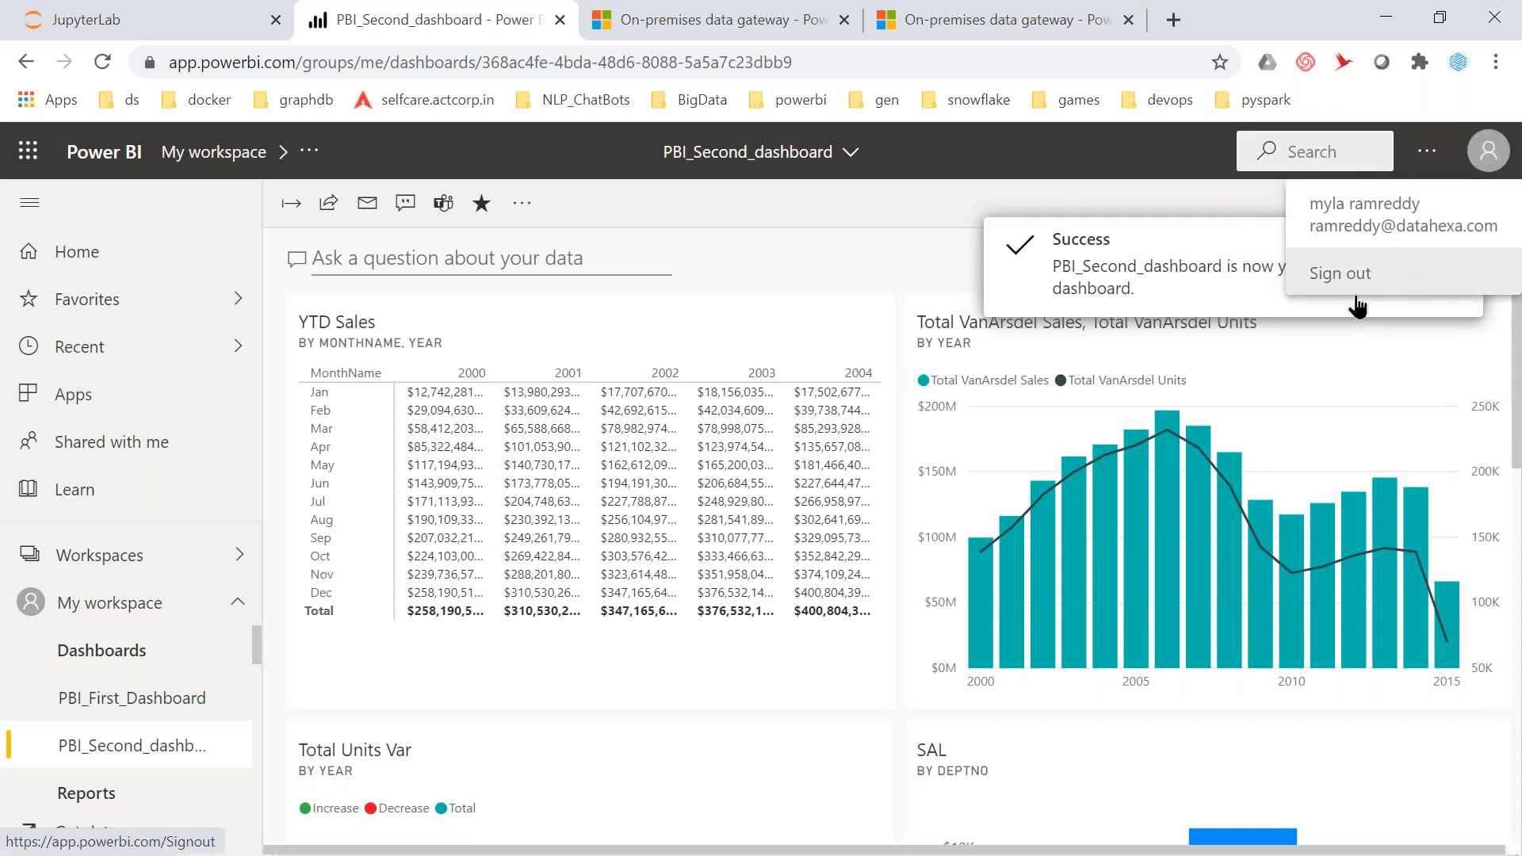
{"action": "left_click", "coordinate": [1345, 282]}
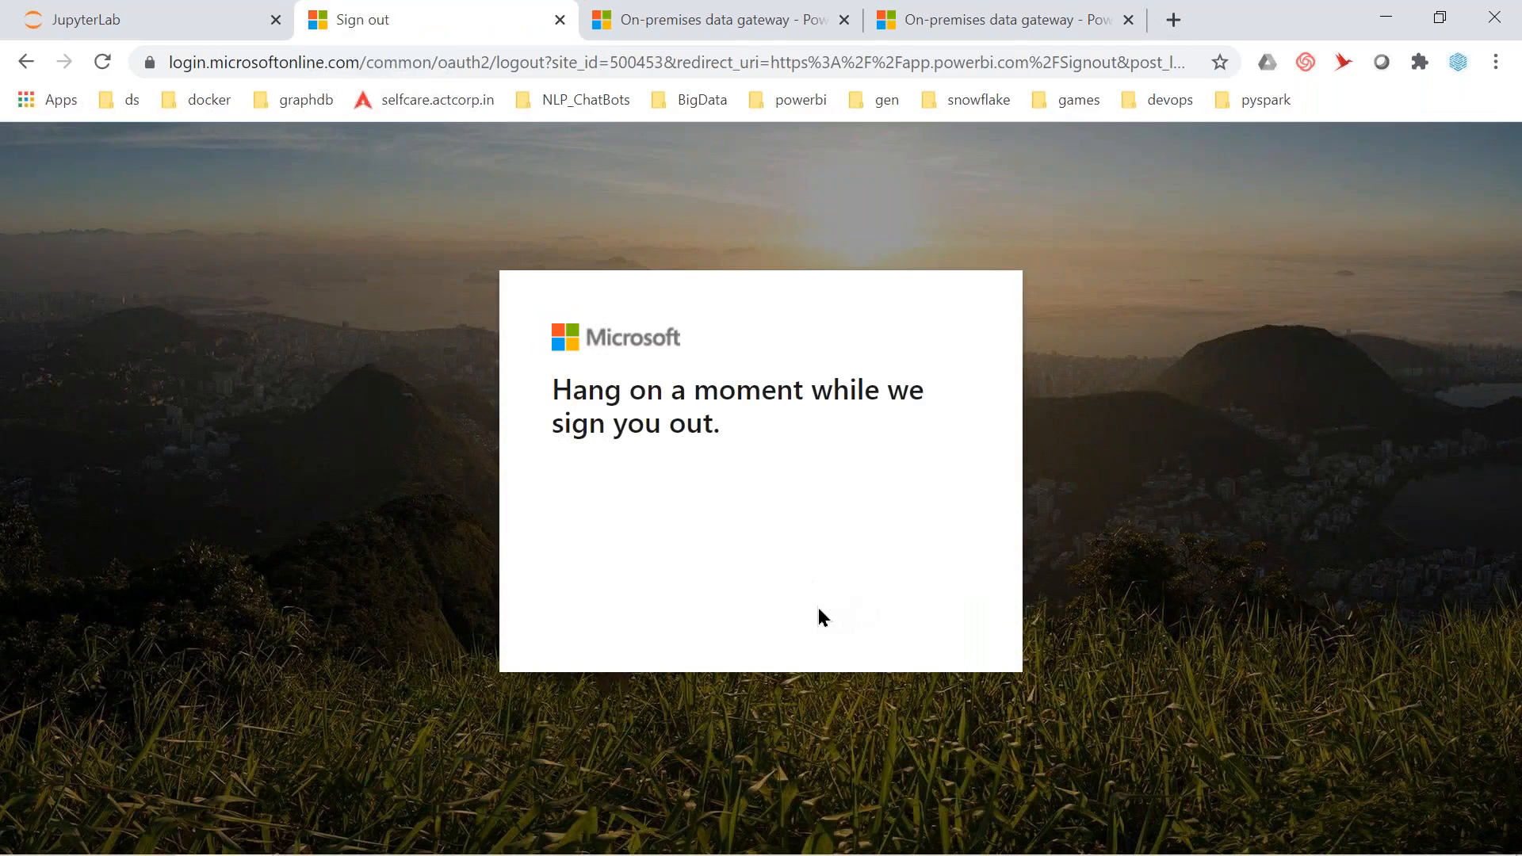
{"action": "left_click", "coordinate": [409, 59]}
{"action": "type", "text": "app.powerbi.com"}
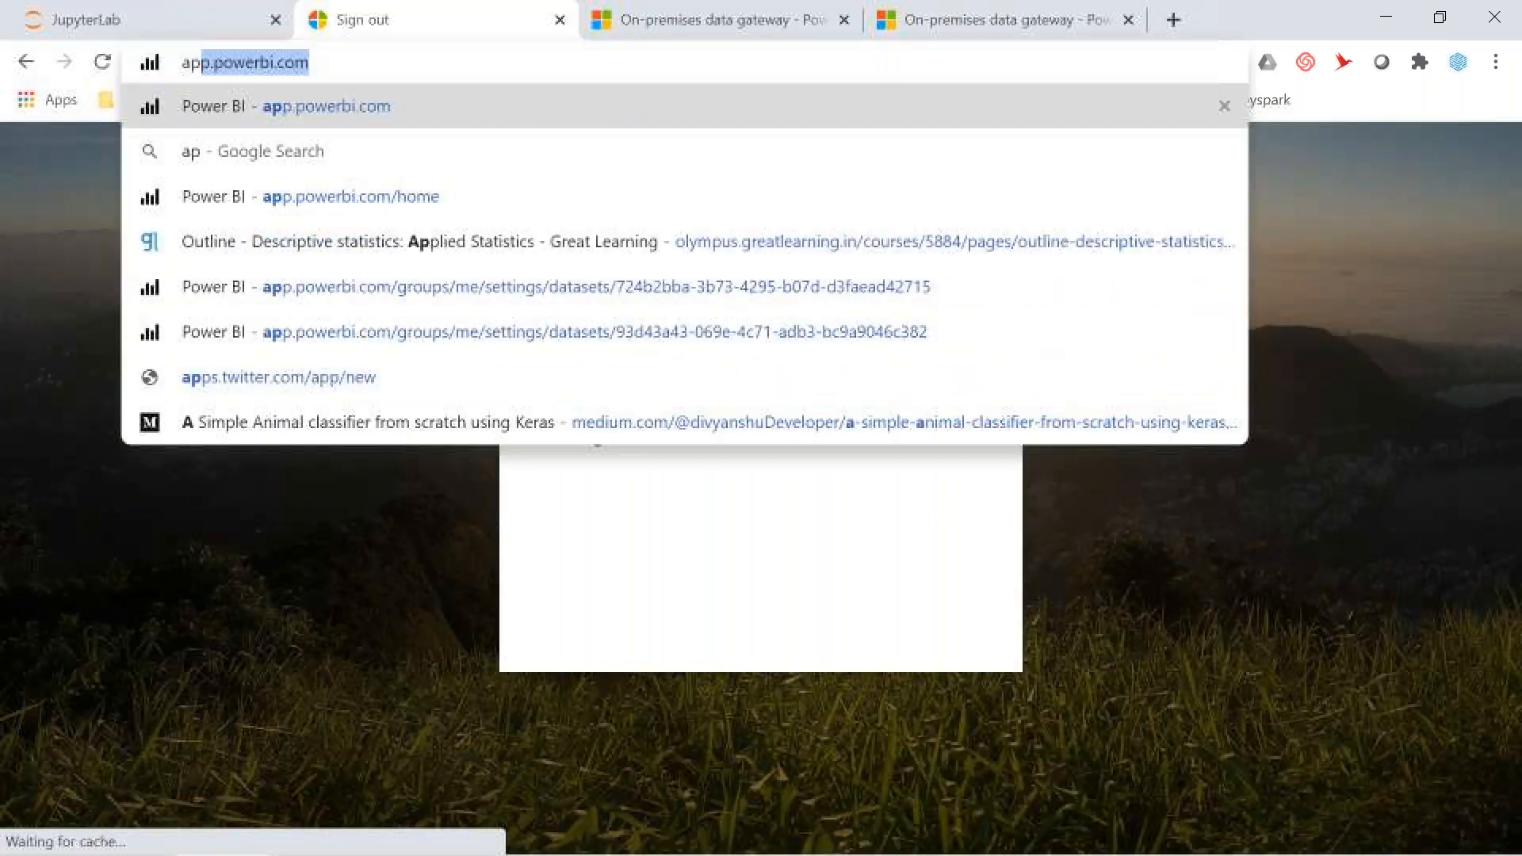
{"action": "left_click", "coordinate": [365, 113]}
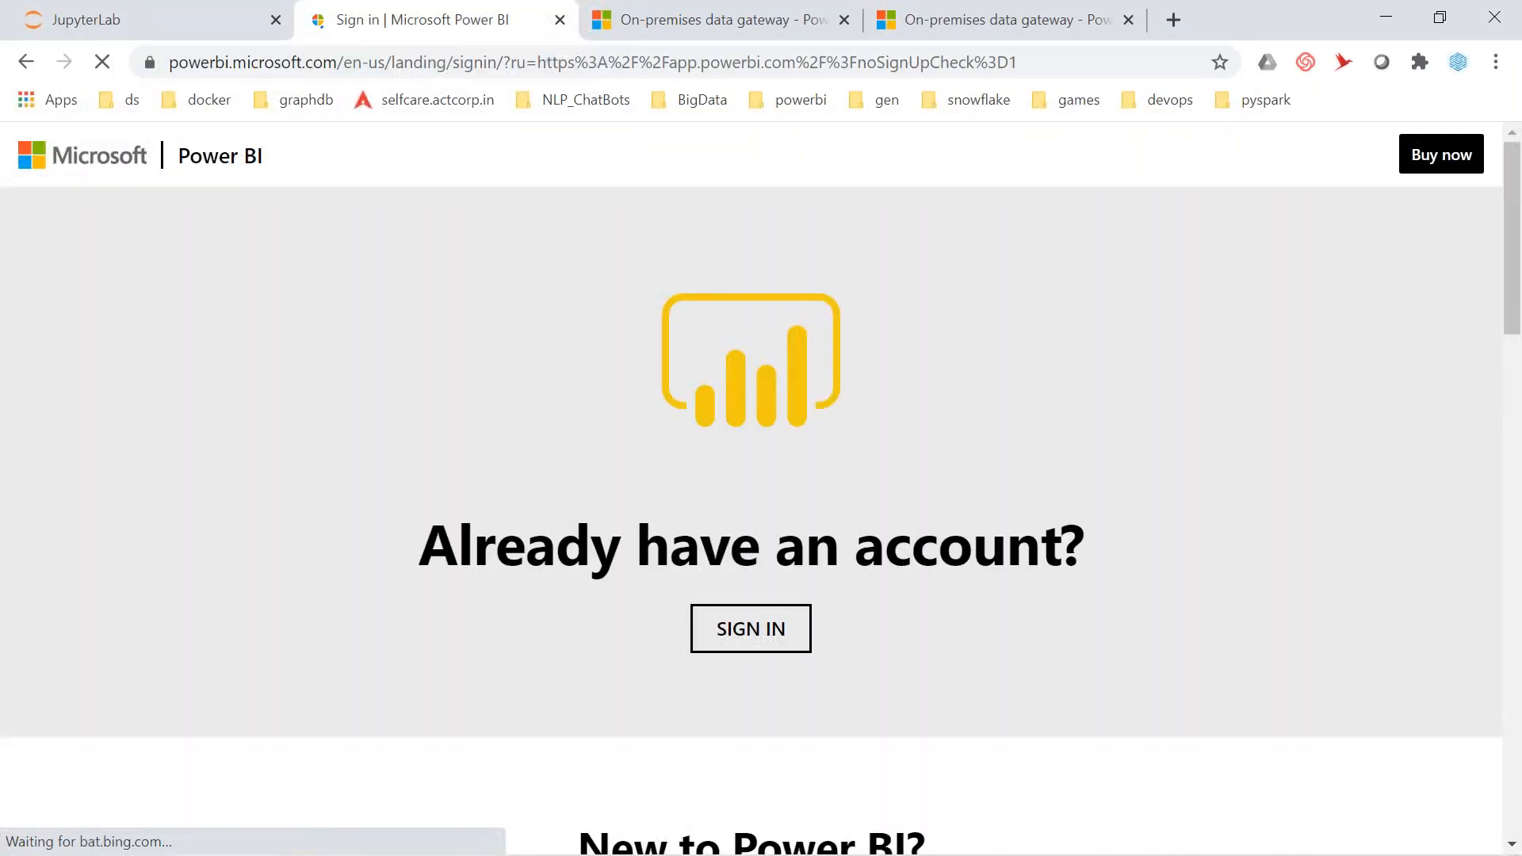
Sign back in with the account and its password, choosing to stay signed in
{"action": "left_click", "coordinate": [738, 646]}
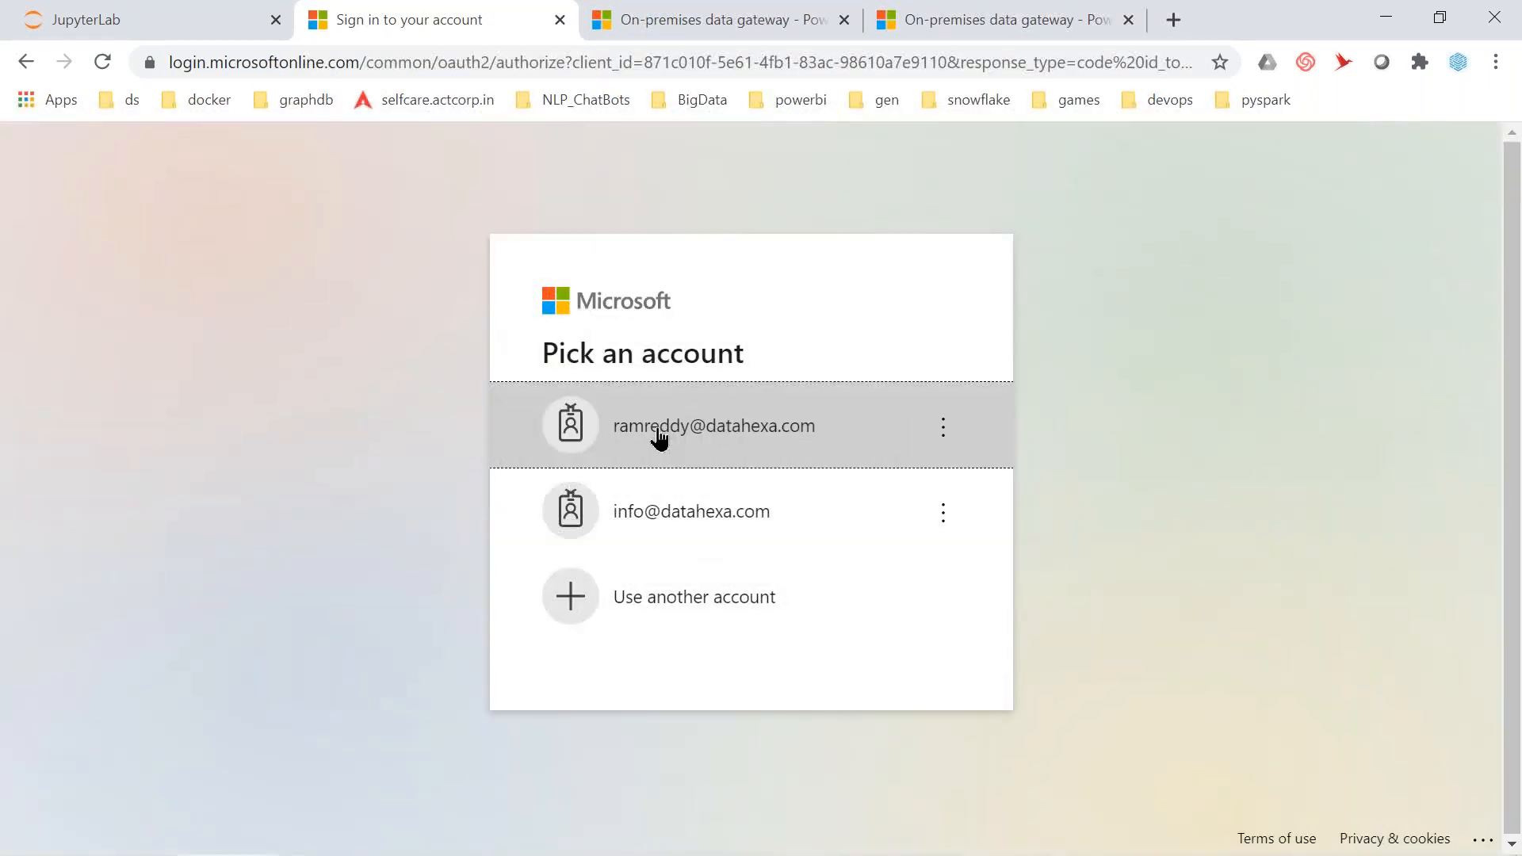
{"action": "left_click", "coordinate": [658, 432]}
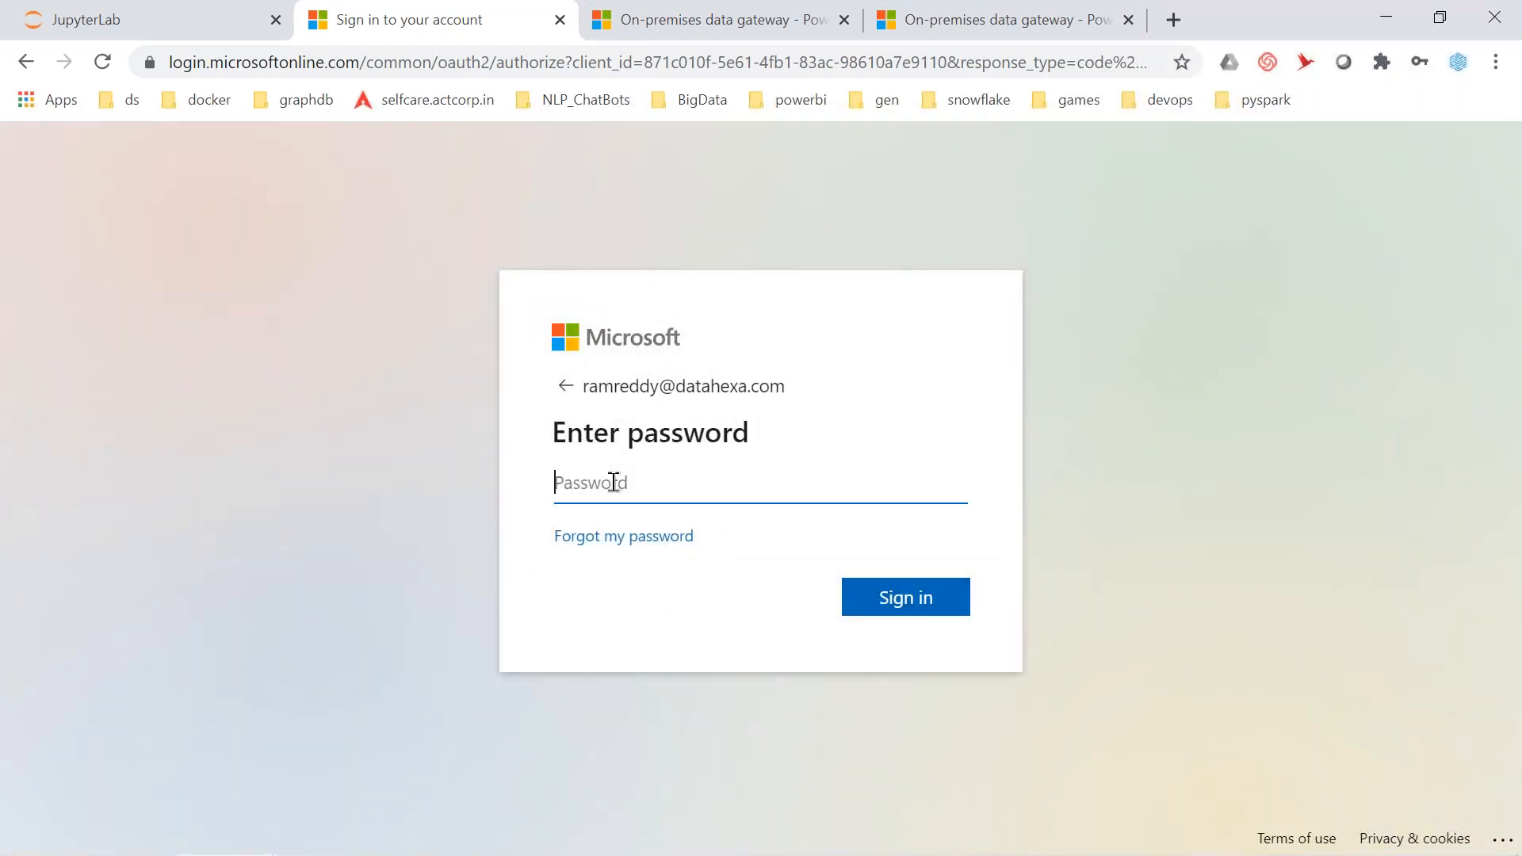
{"action": "type", "text": "**********"}
{"action": "left_click", "coordinate": [877, 597]}
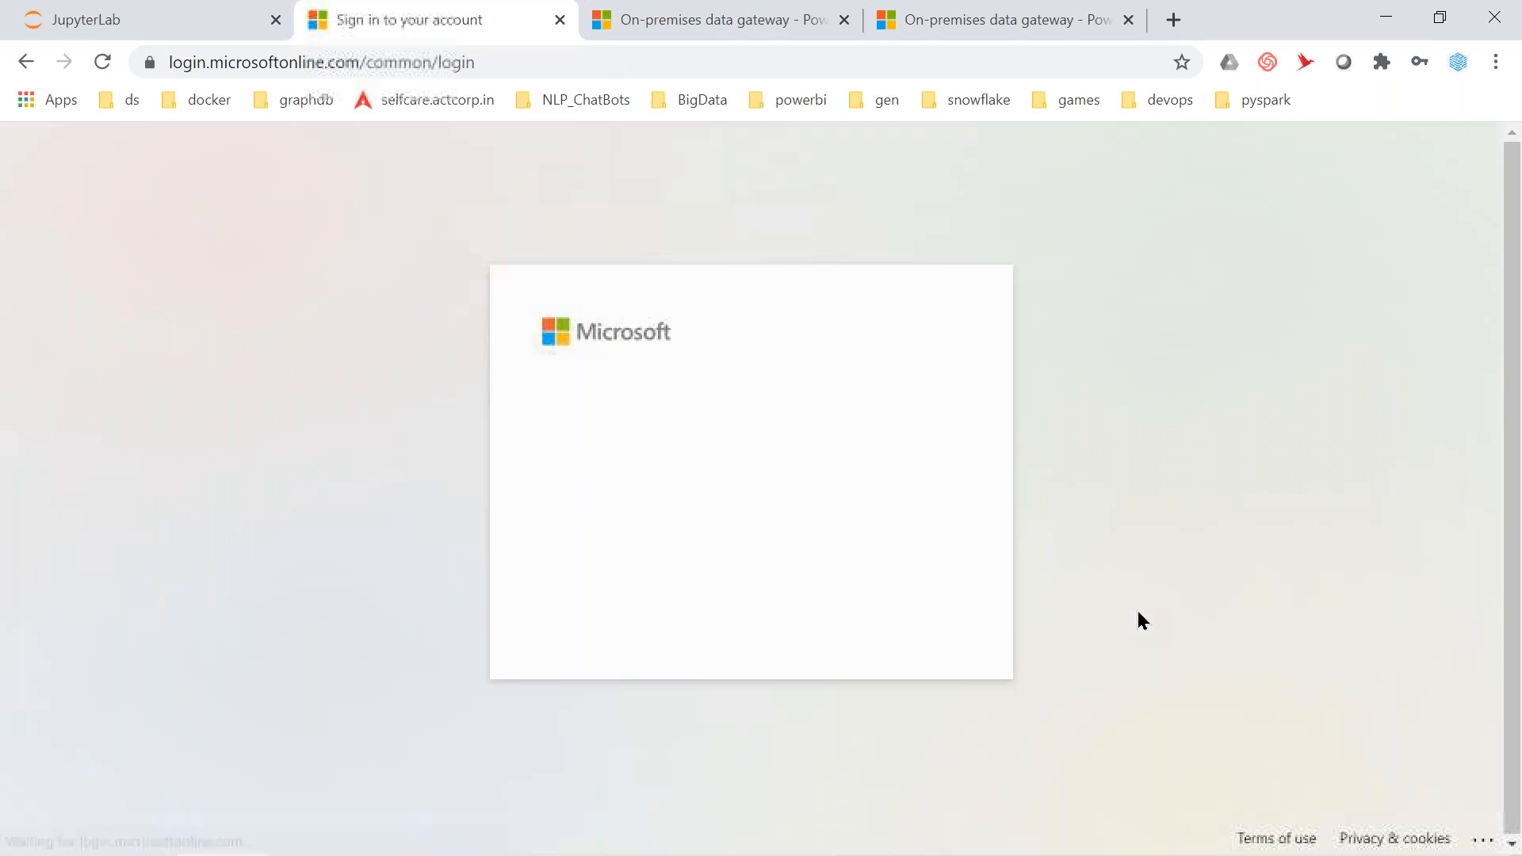
{"action": "left_click", "coordinate": [871, 619]}
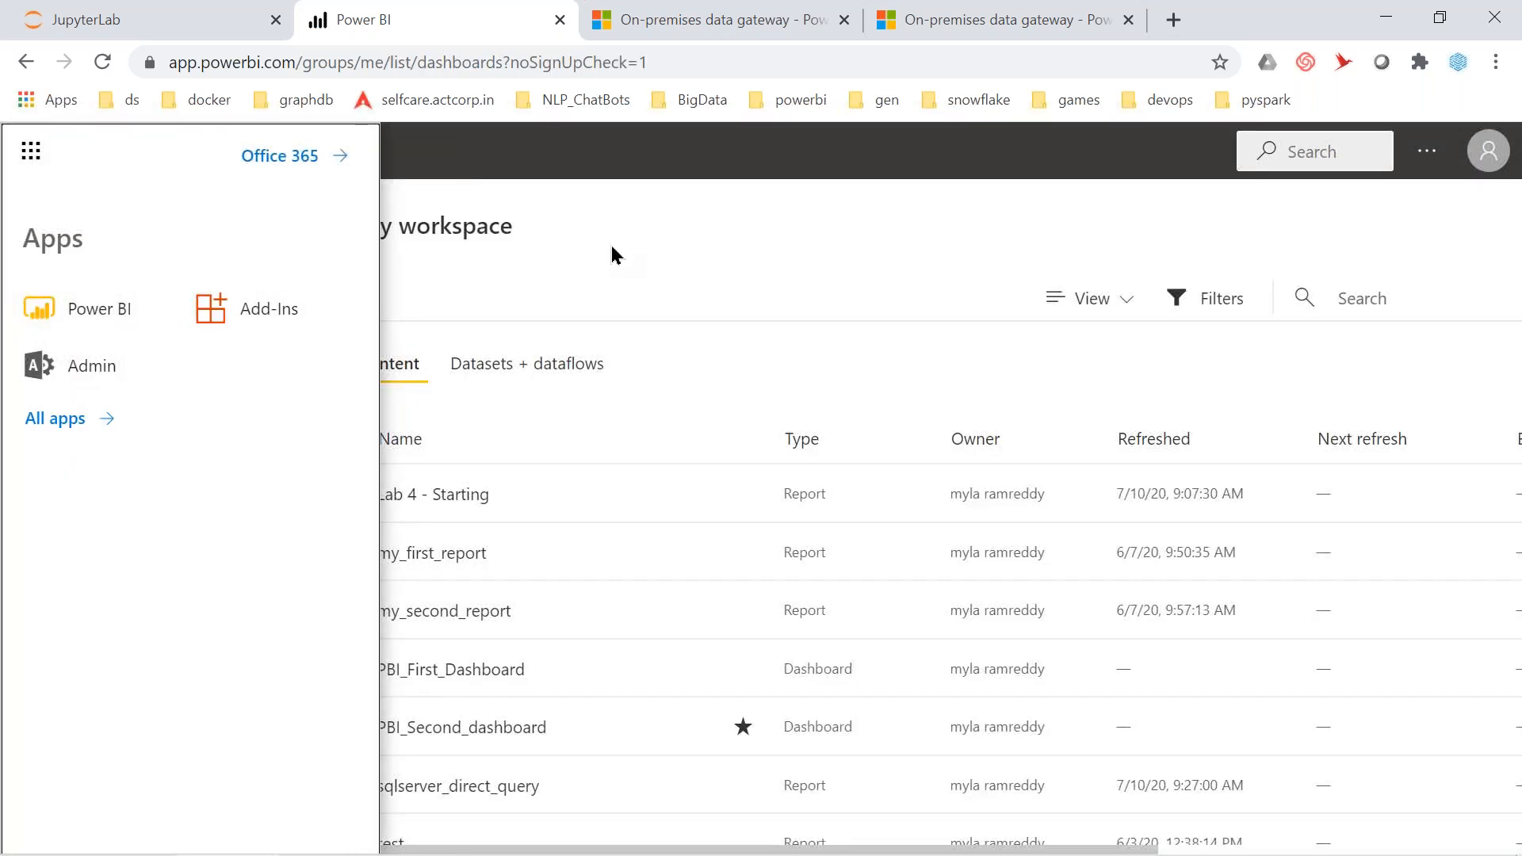
Open PBI_Second_dashboard from My workspace and collapse the navigation pane to icons
{"action": "left_click", "coordinate": [611, 248]}
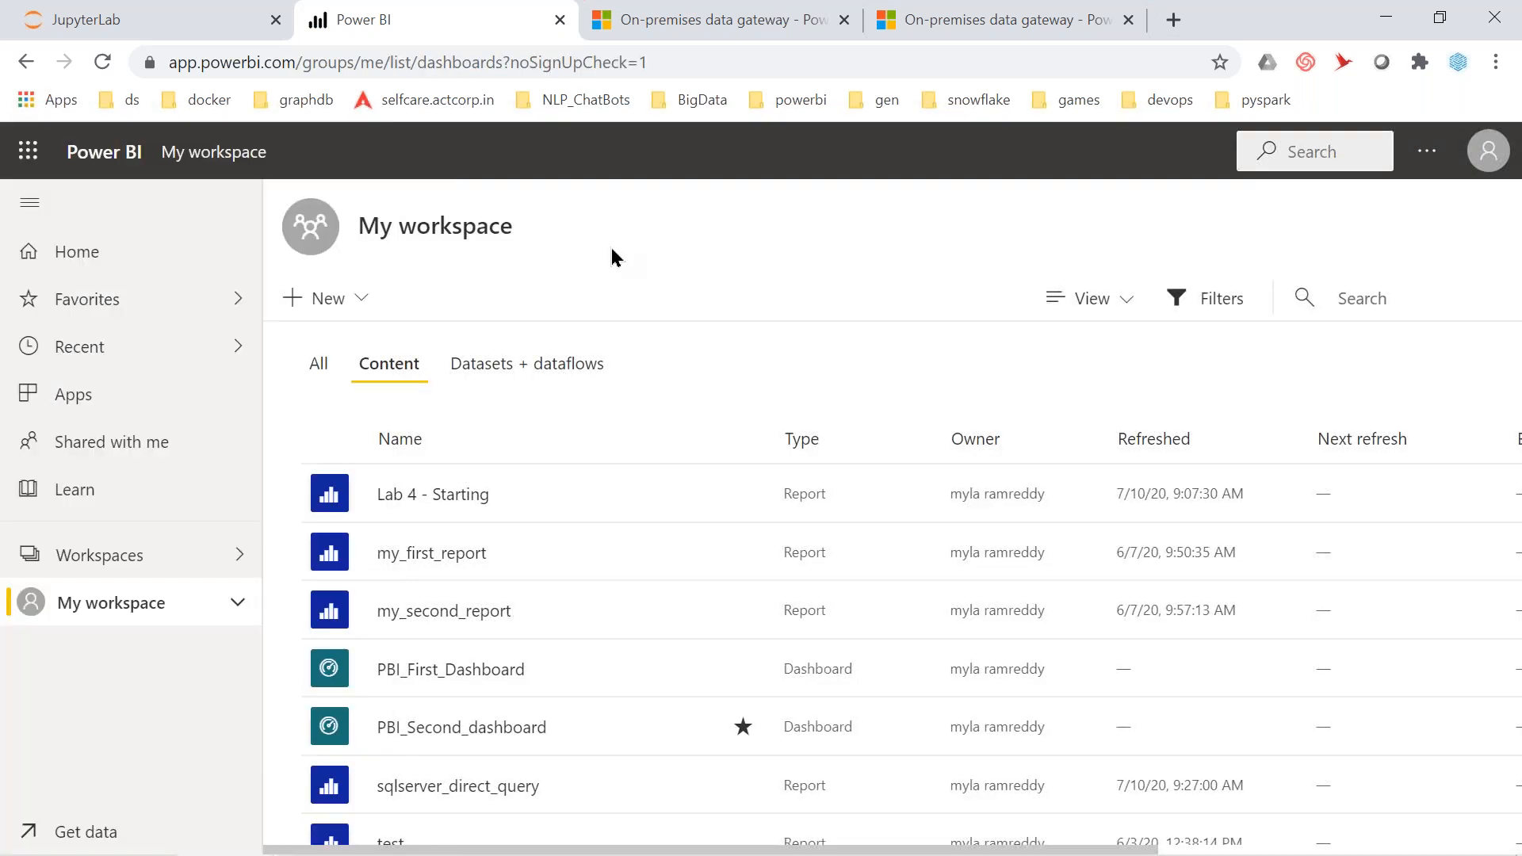
{"action": "left_click", "coordinate": [129, 561]}
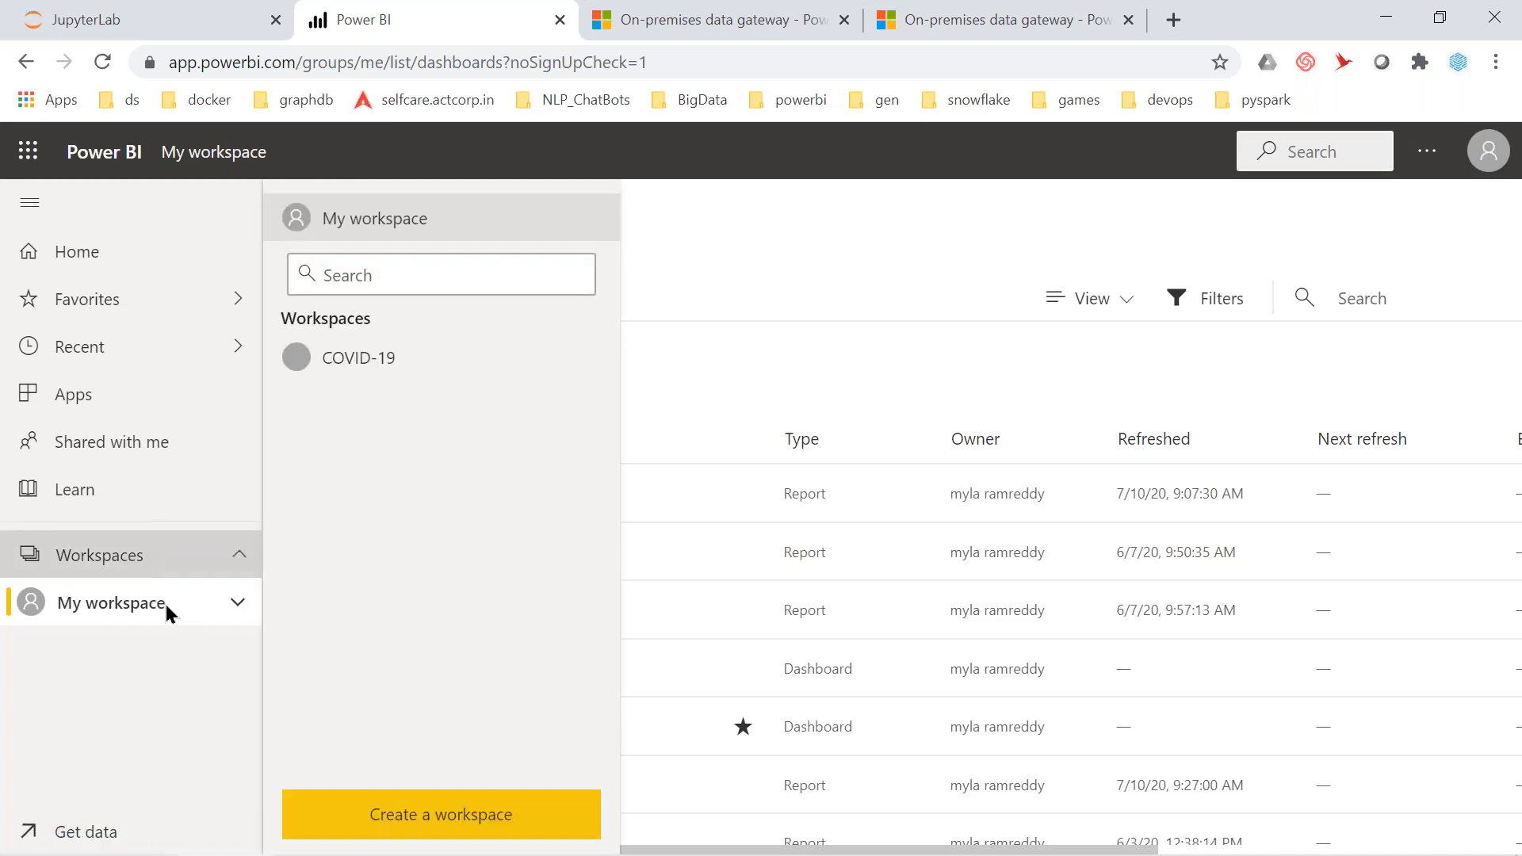
{"action": "left_click", "coordinate": [238, 606]}
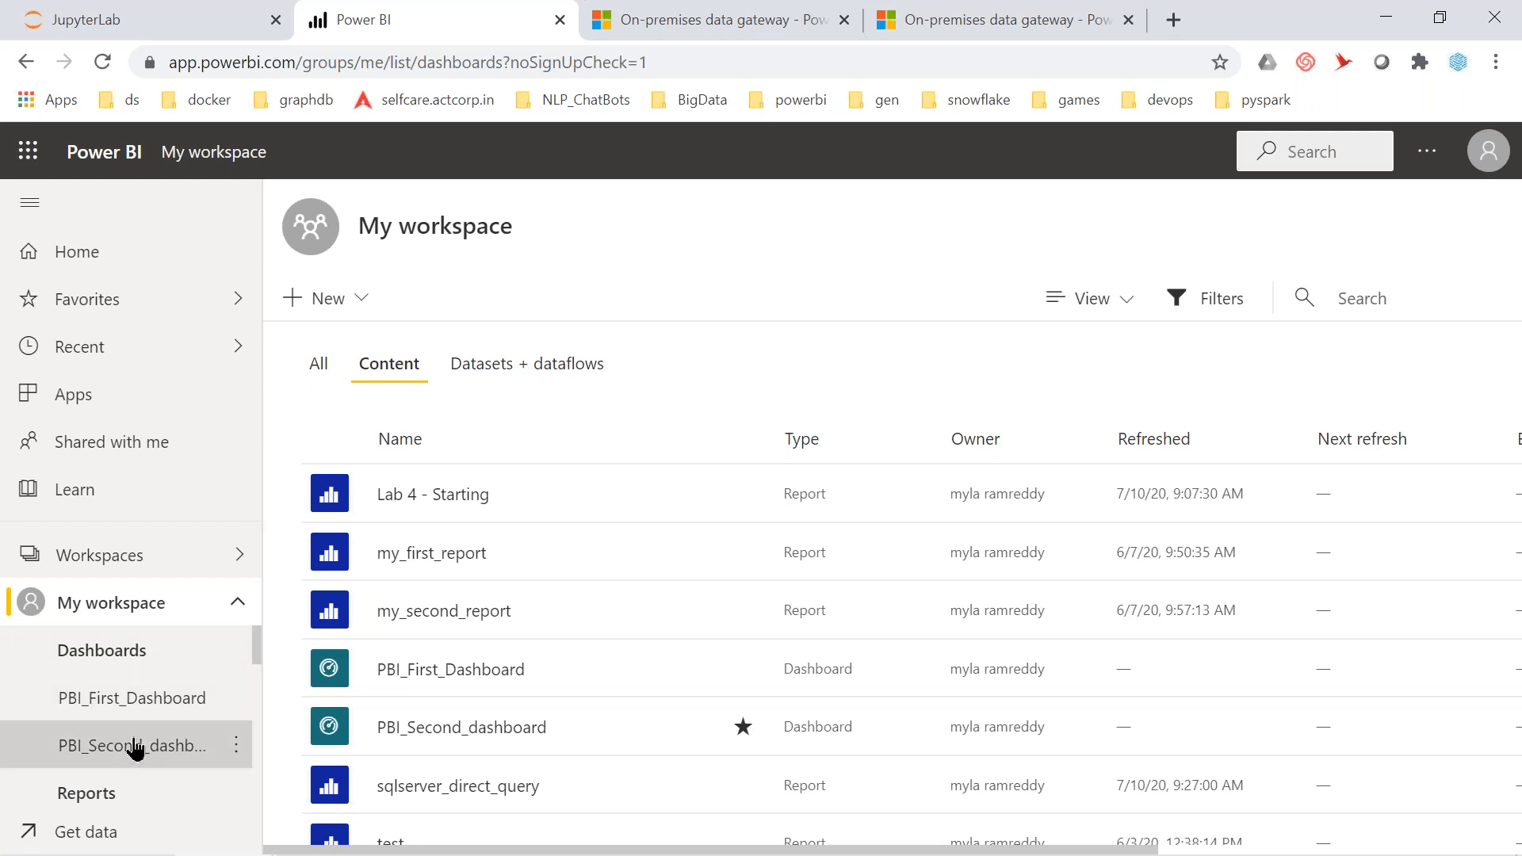
{"action": "left_click", "coordinate": [135, 747]}
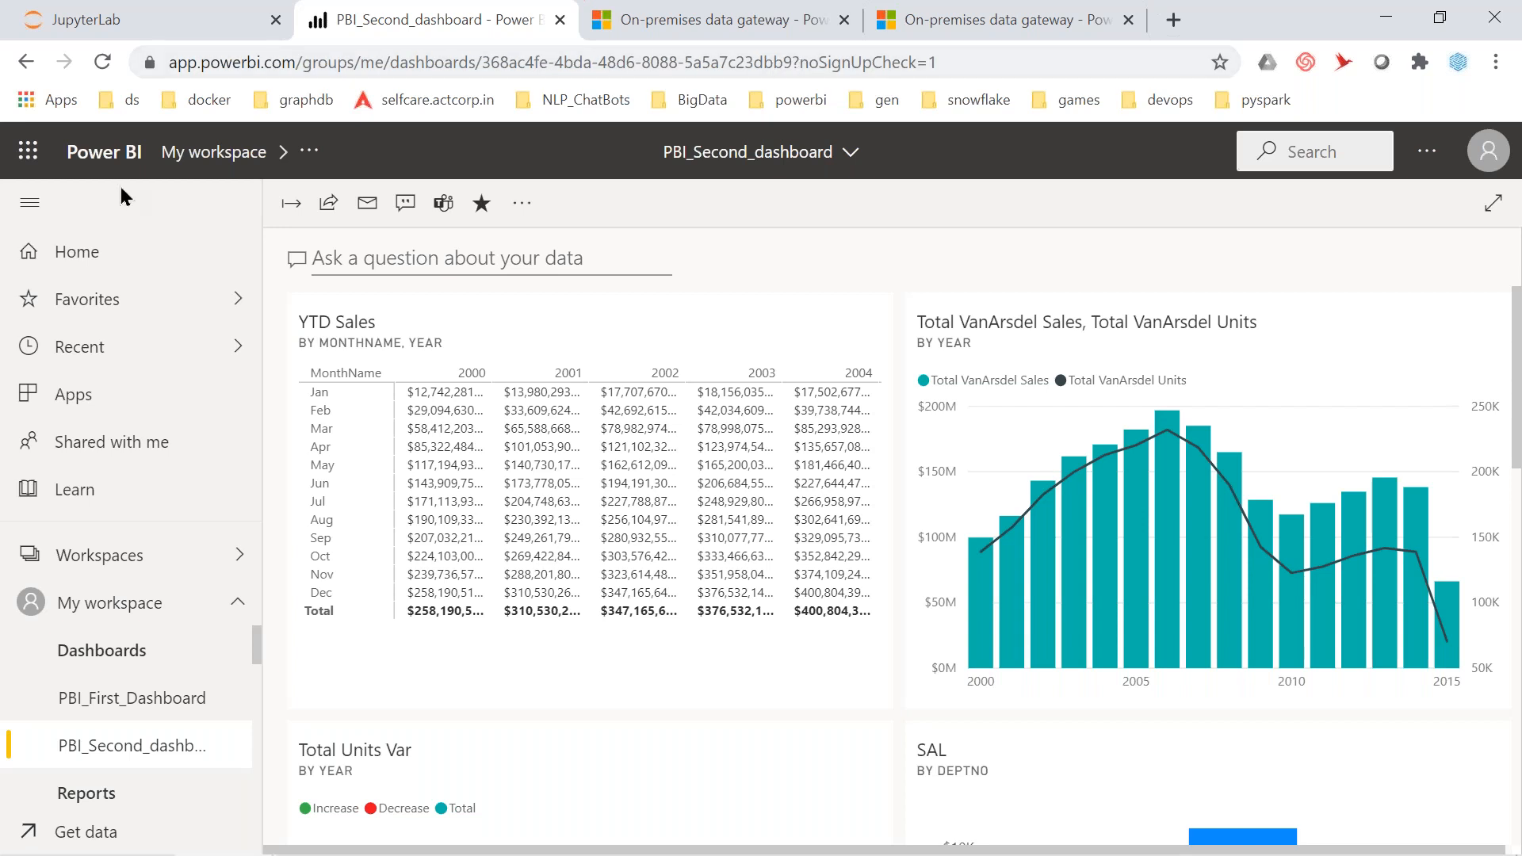
{"action": "left_click", "coordinate": [30, 205]}
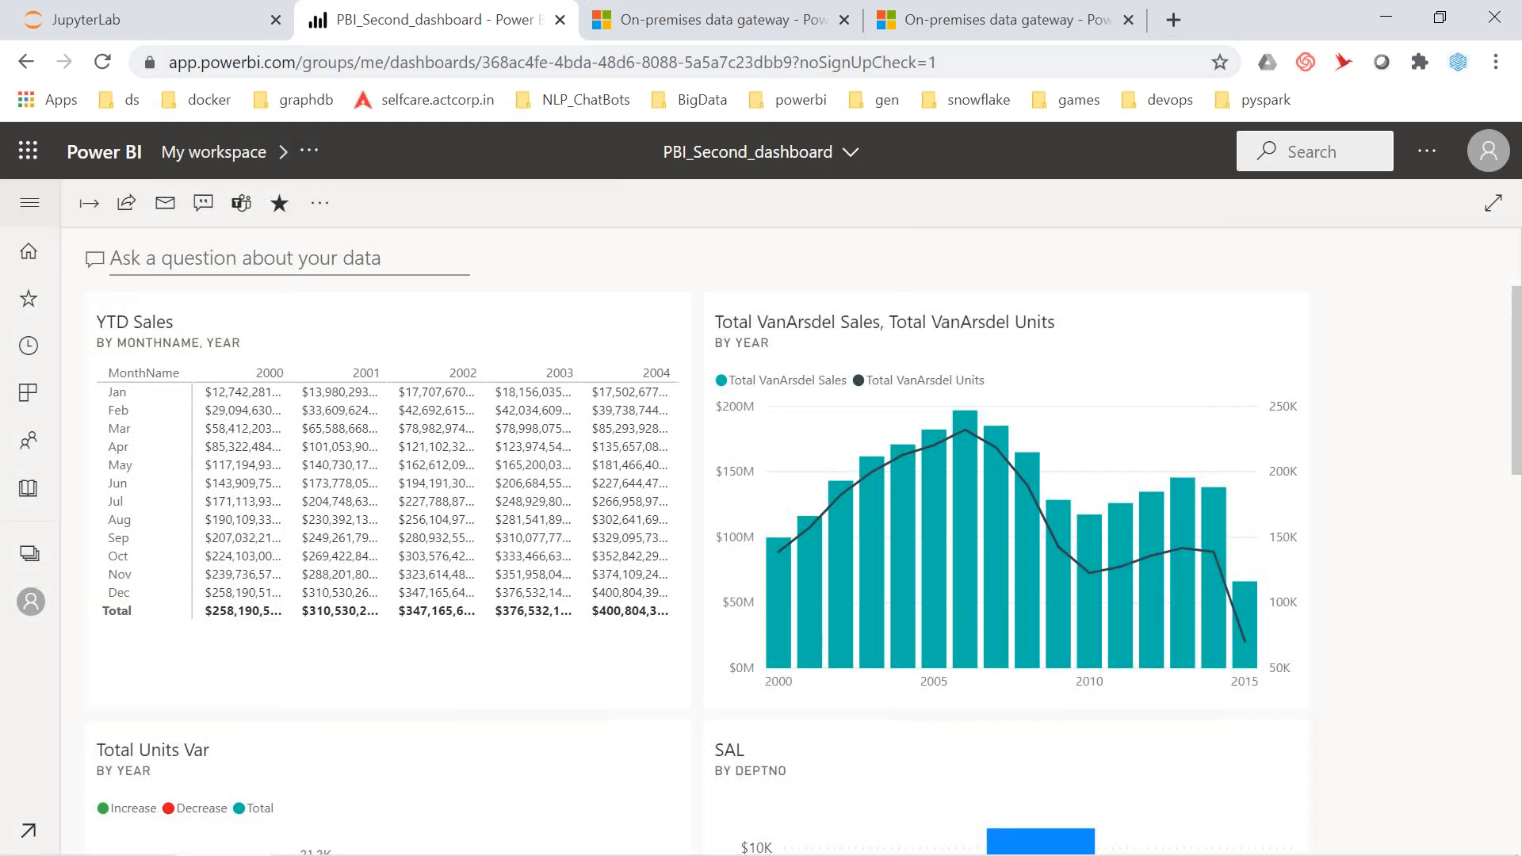
Disable featured status for PBI_Second_dashboard, then show its View related content
{"action": "left_click", "coordinate": [320, 205]}
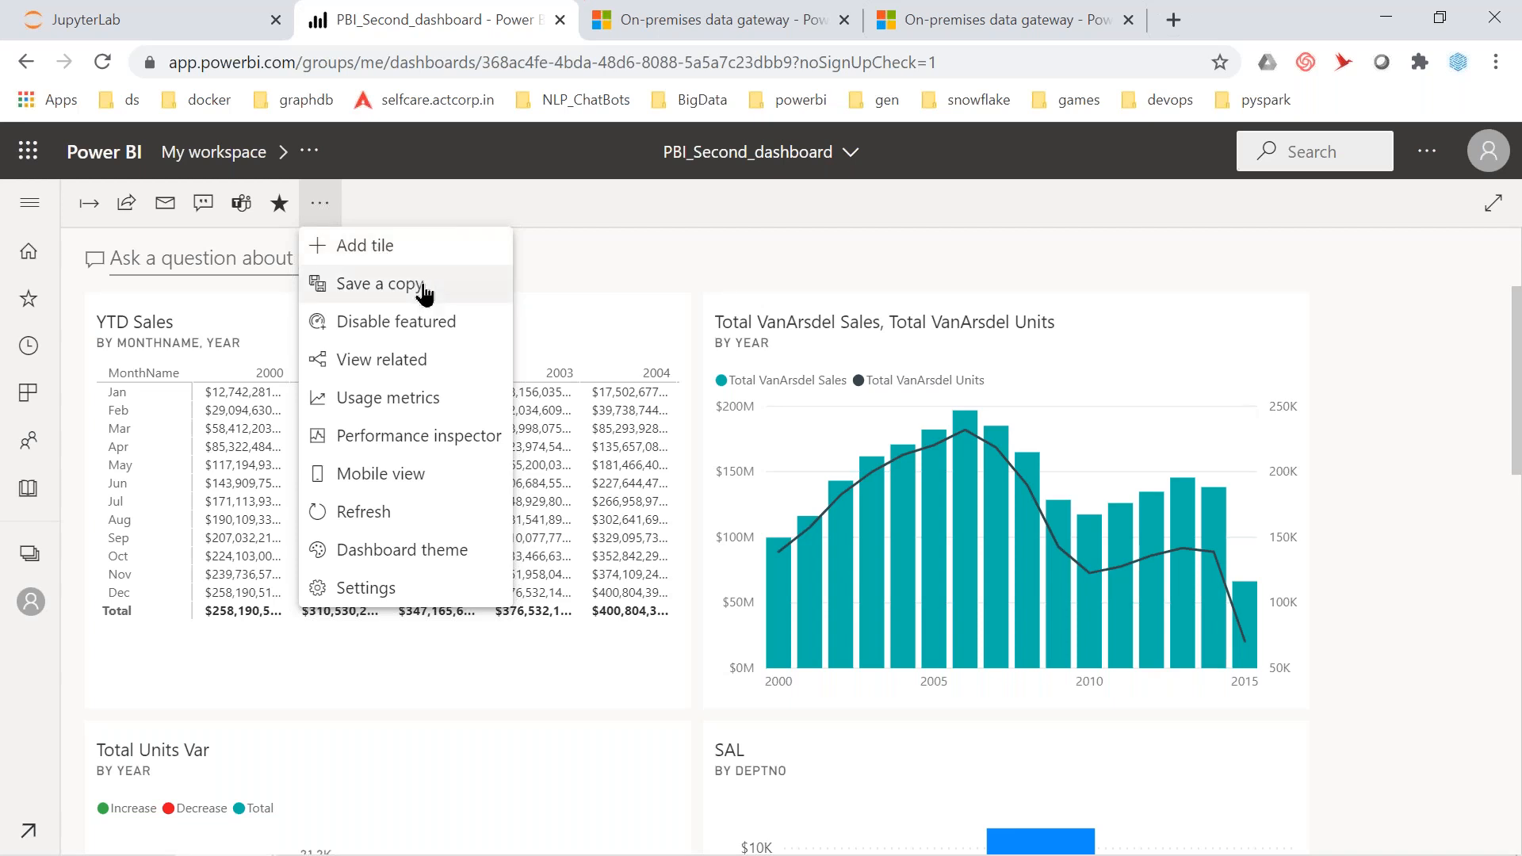
{"action": "left_click", "coordinate": [449, 325]}
{"action": "left_click", "coordinate": [789, 555]}
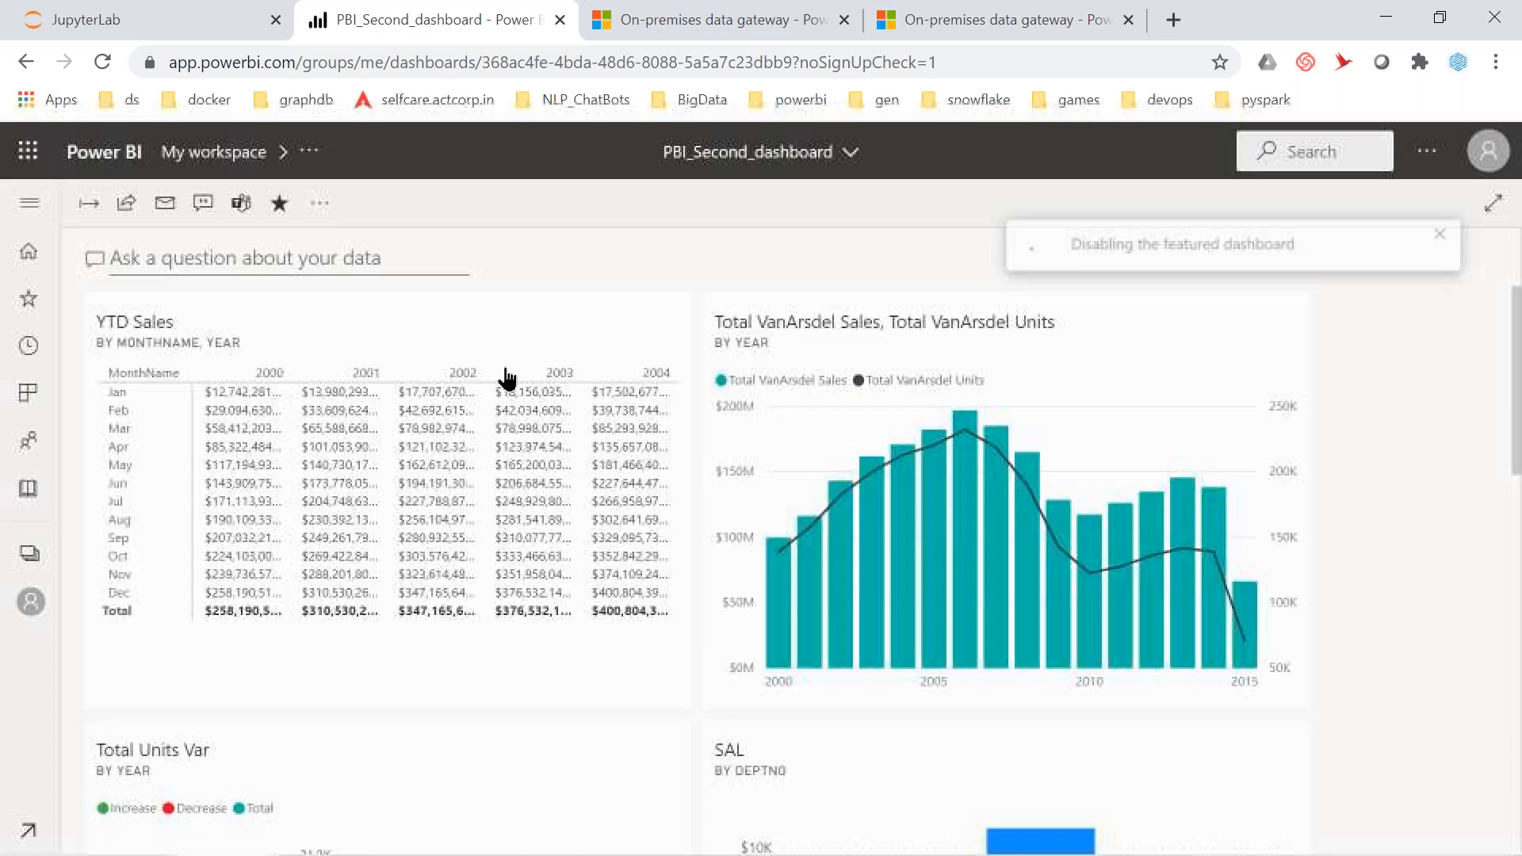
{"action": "left_click", "coordinate": [319, 203]}
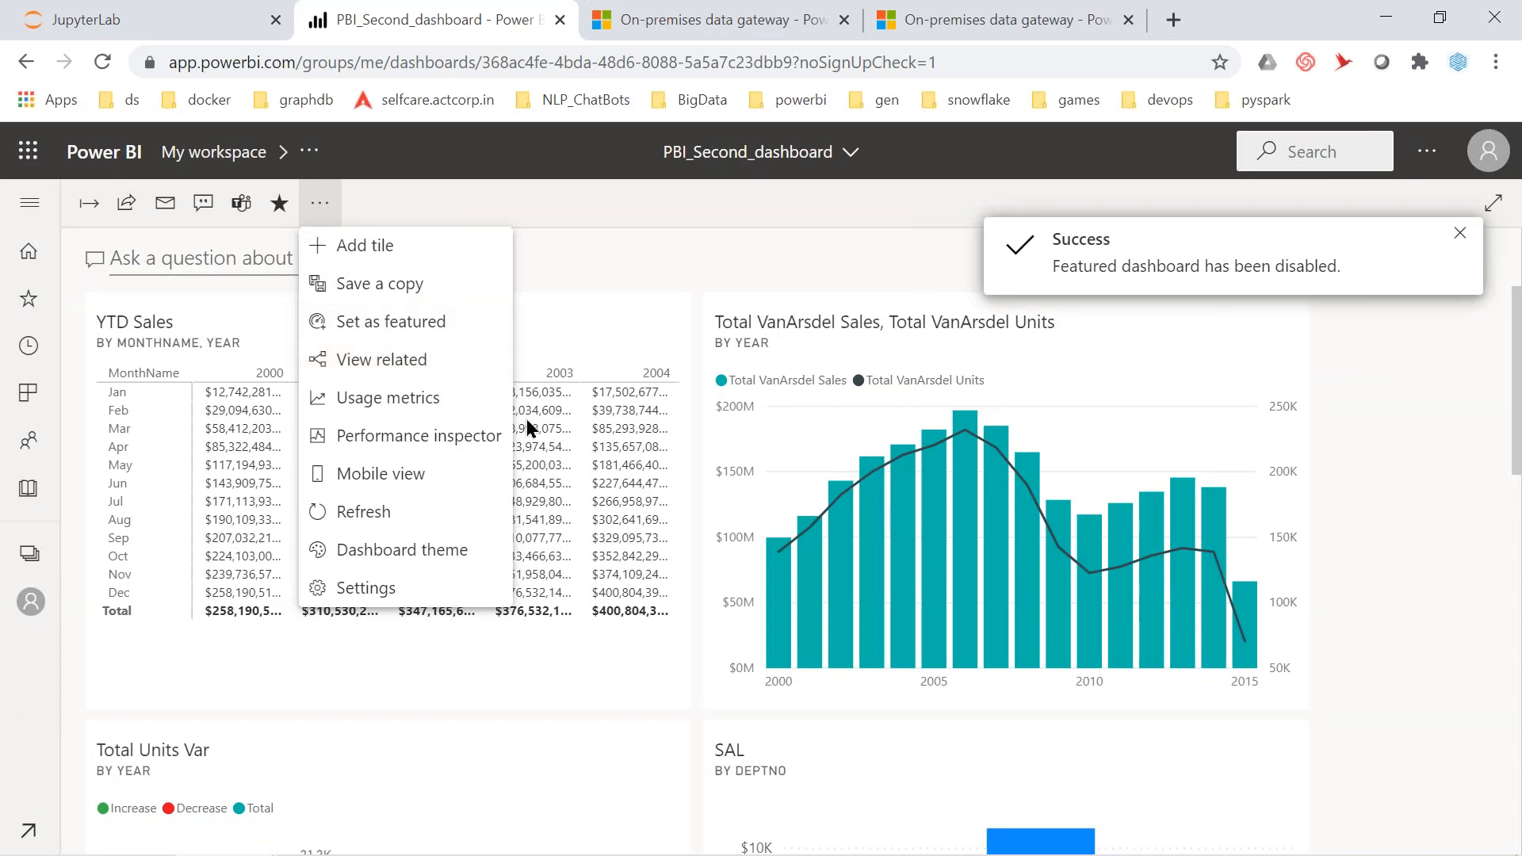
{"action": "left_click", "coordinate": [408, 366]}
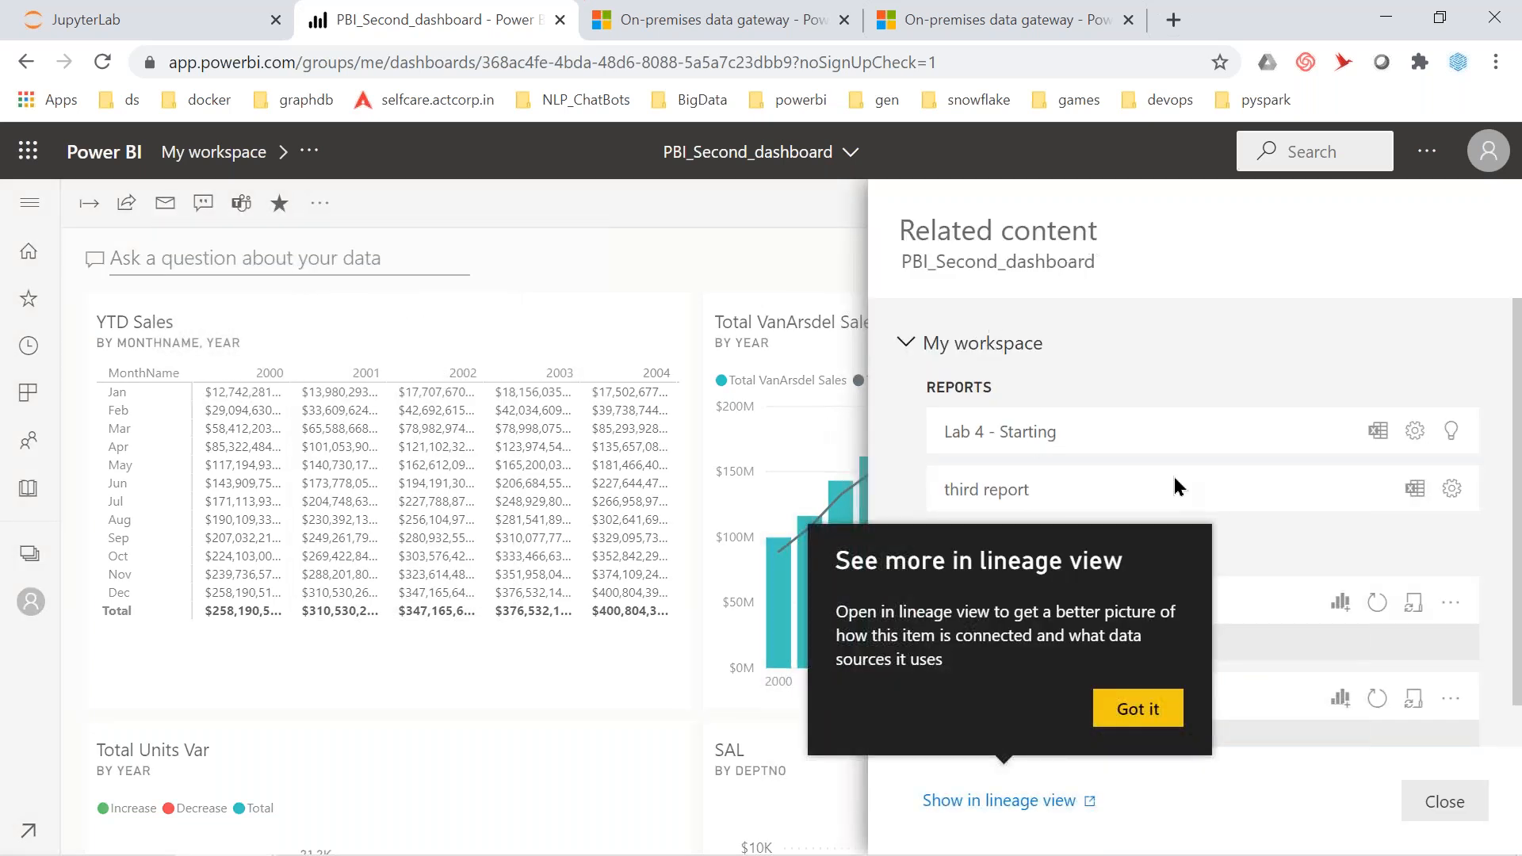
Dismiss the lineage tip and browse the related reports Lab 4 - Starting and third report
{"action": "left_click", "coordinate": [1142, 712]}
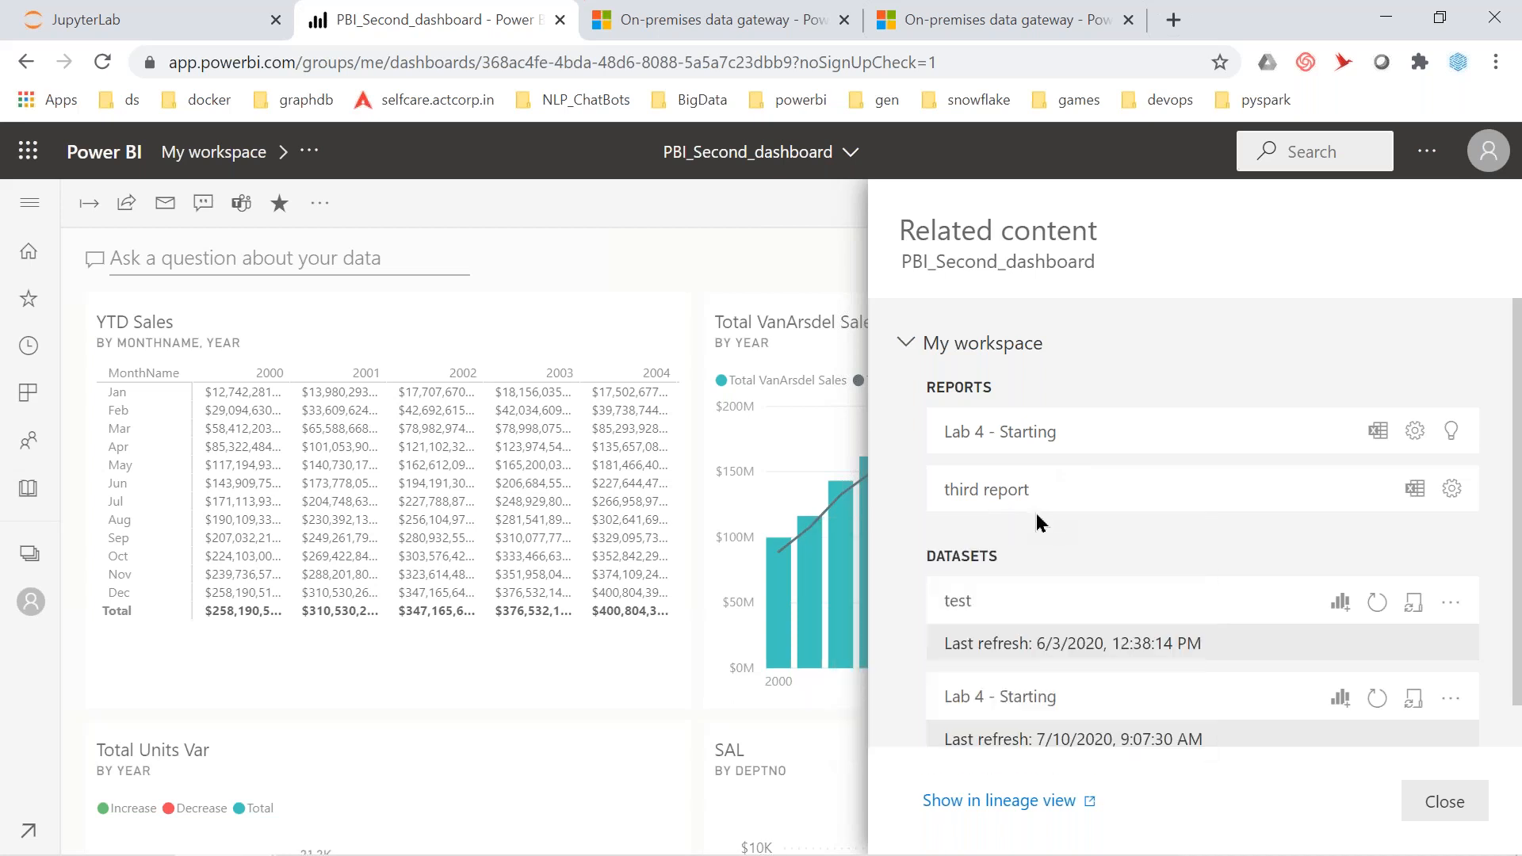
{"action": "scroll", "coordinate": [1036, 513], "scroll_direction": "down", "scroll_amount": 1}
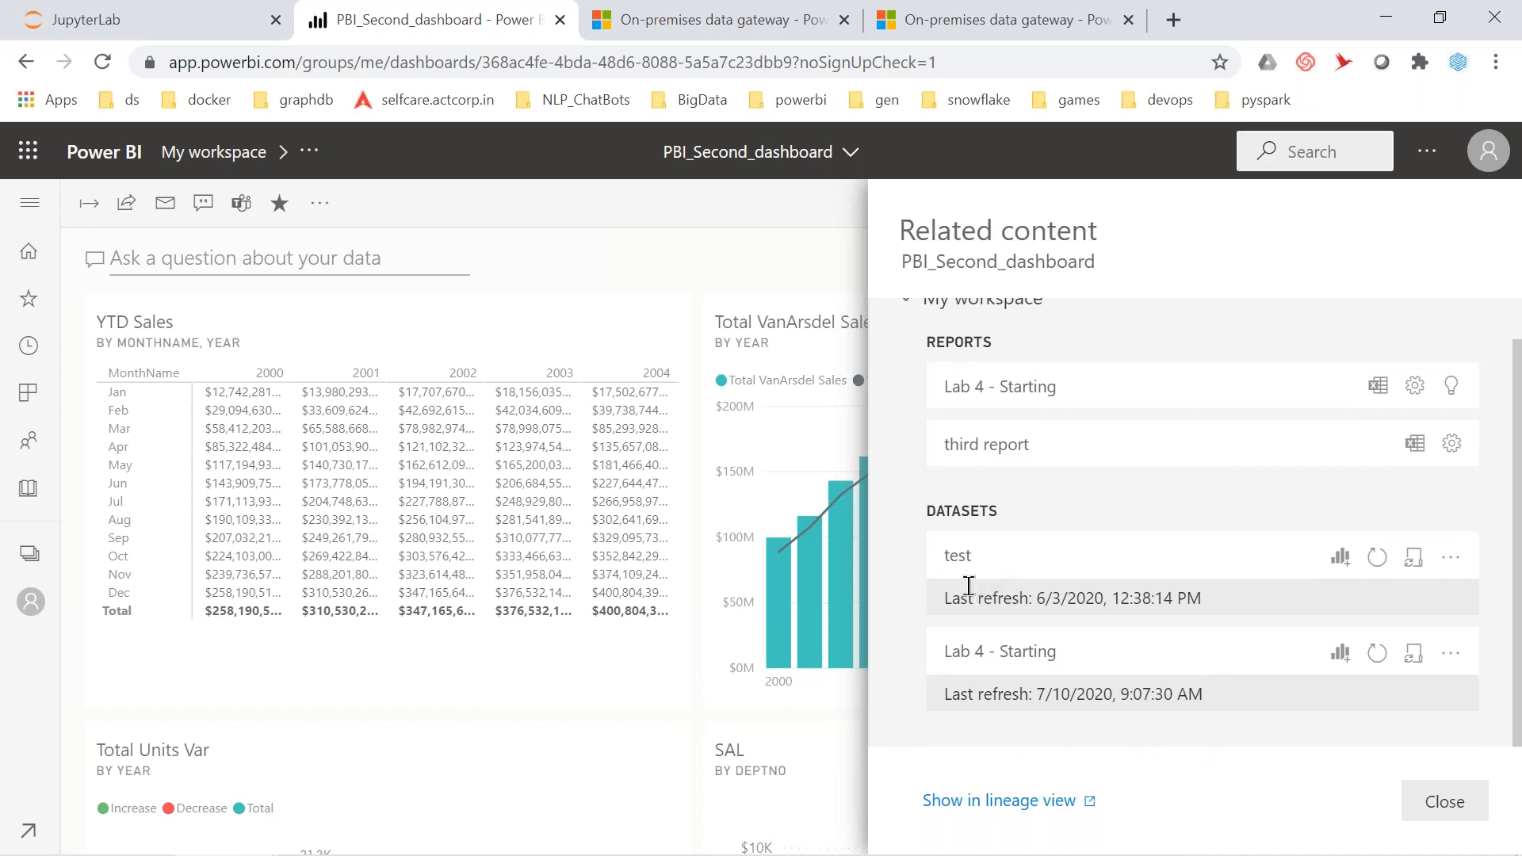
{"action": "scroll", "coordinate": [969, 585], "scroll_direction": "up", "scroll_amount": 1}
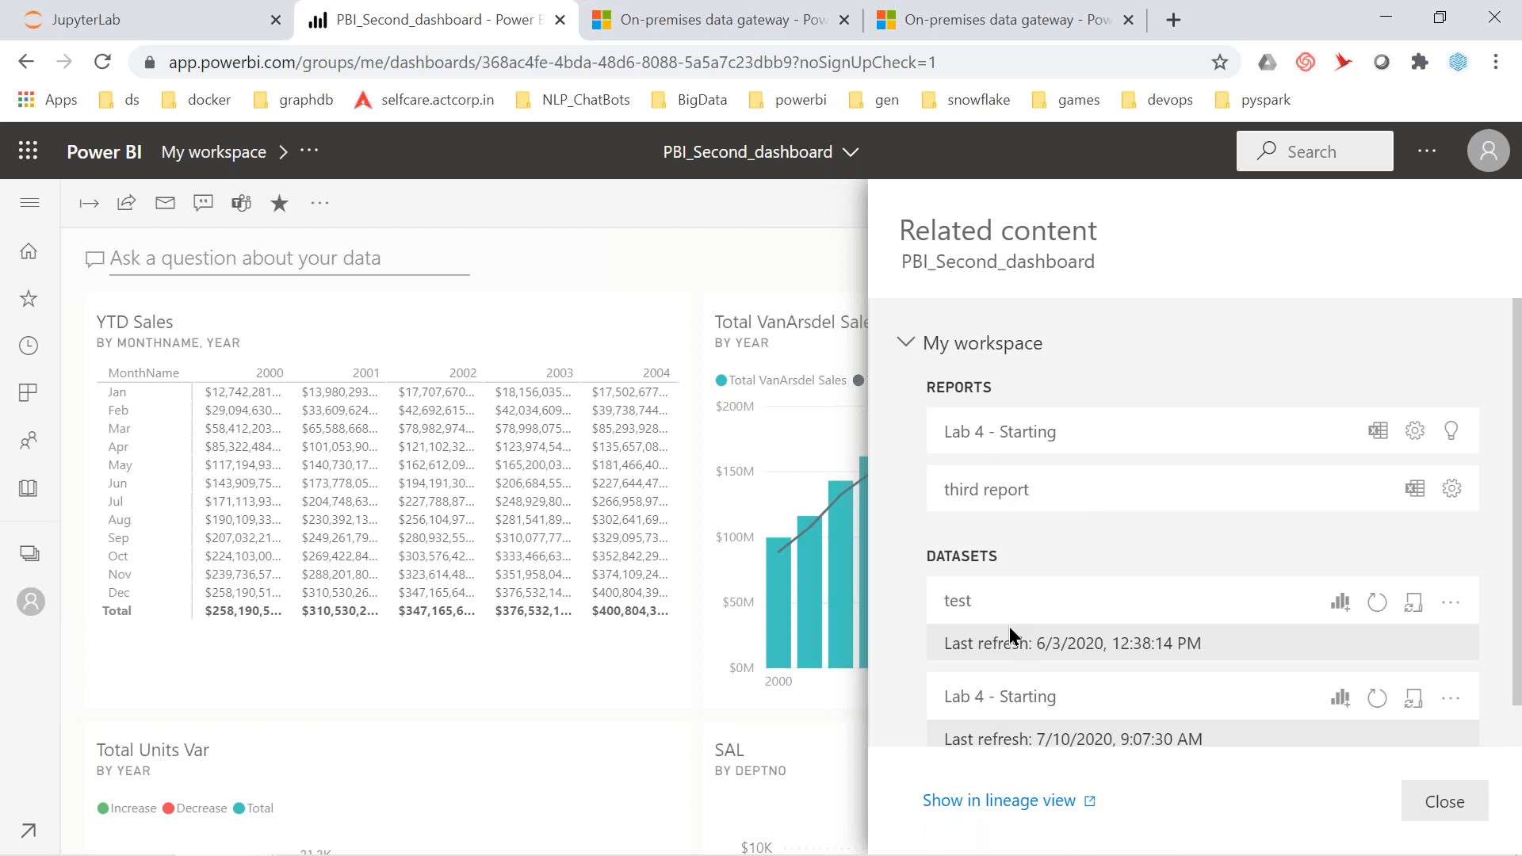
{"action": "scroll", "coordinate": [1009, 570], "scroll_direction": "down", "scroll_amount": 1}
{"action": "scroll", "coordinate": [1003, 508], "scroll_direction": "up", "scroll_amount": 1}
Close Related content, open the dashboard's Usage metrics report, and expand the navigation pane
{"action": "left_click", "coordinate": [320, 205]}
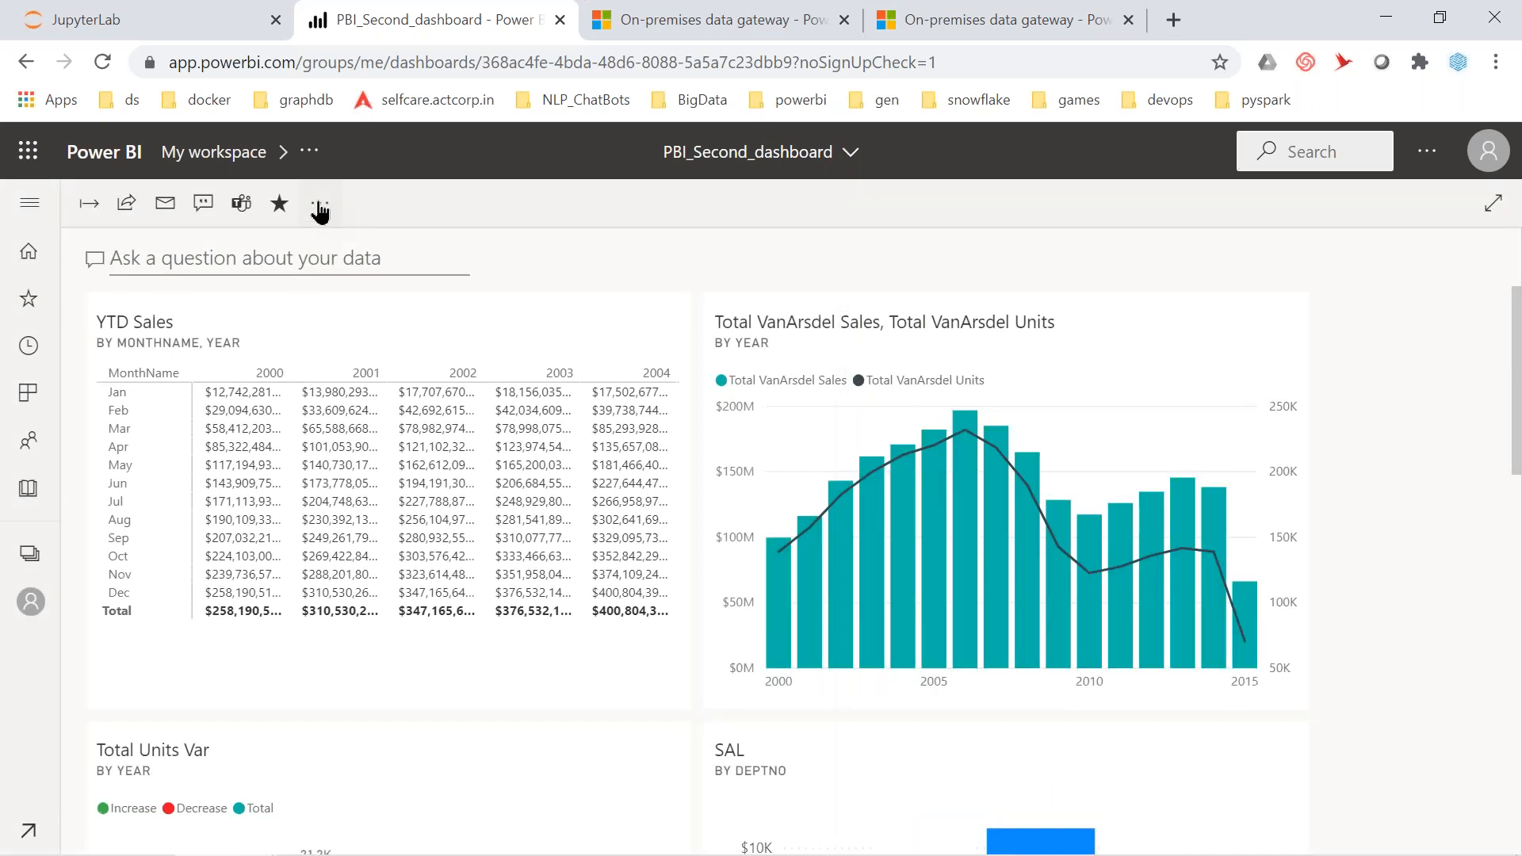
{"action": "left_click", "coordinate": [318, 204]}
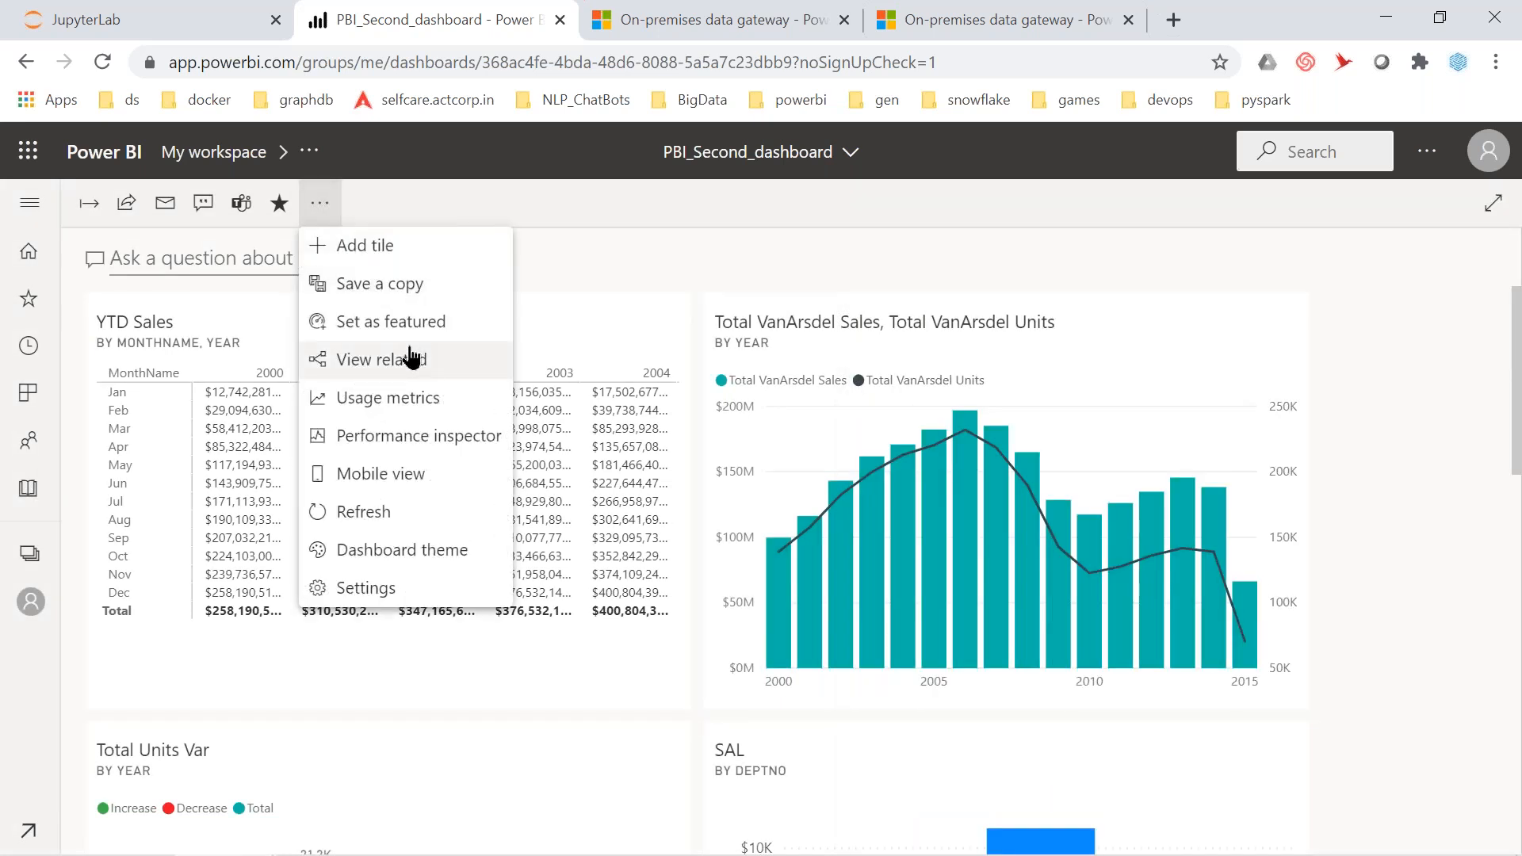
{"action": "left_click", "coordinate": [435, 405]}
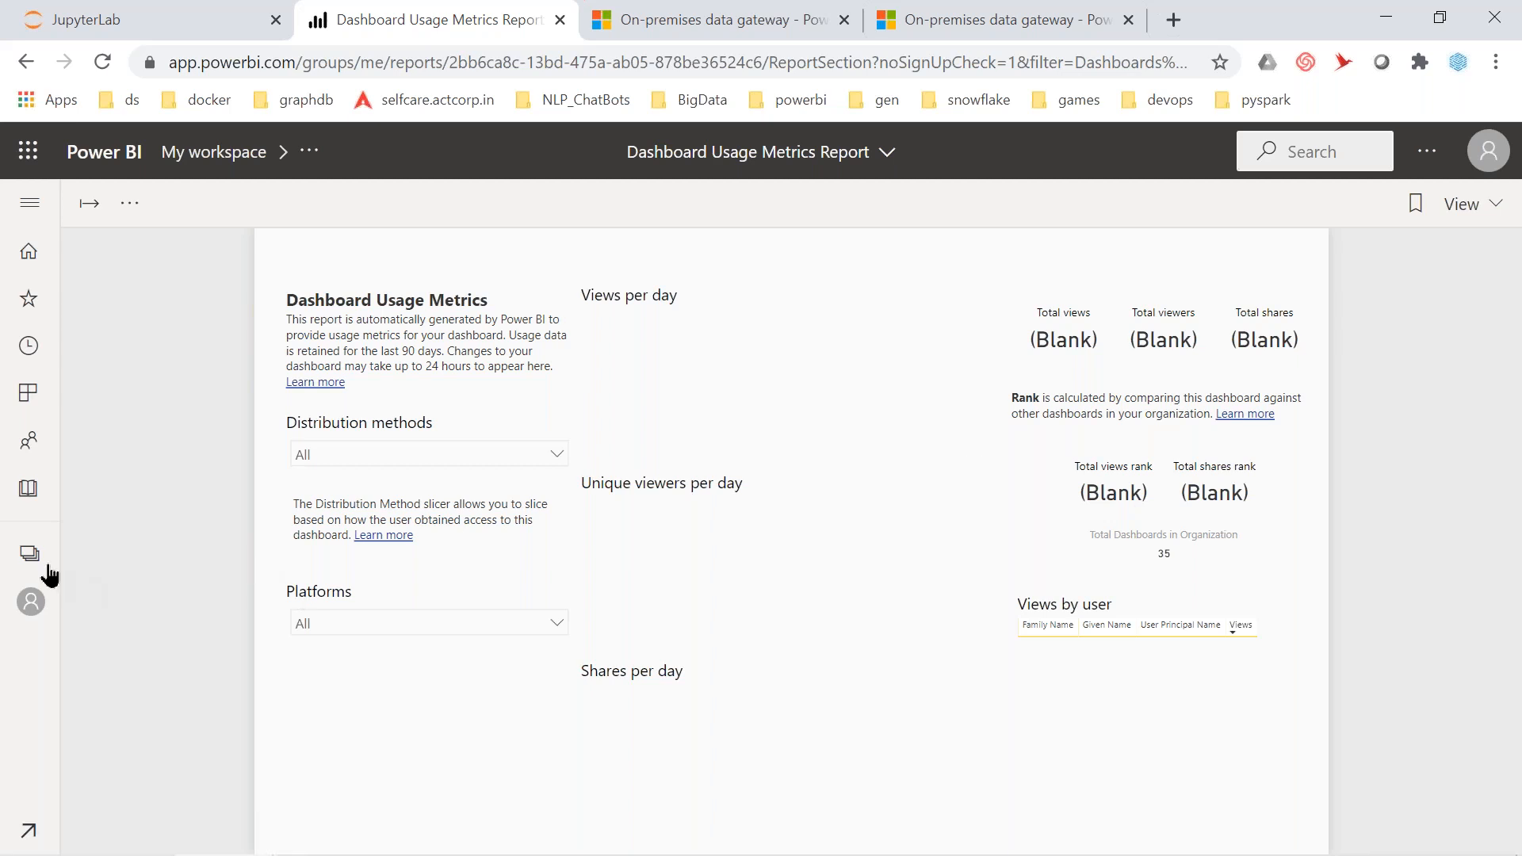
{"action": "left_click", "coordinate": [31, 207]}
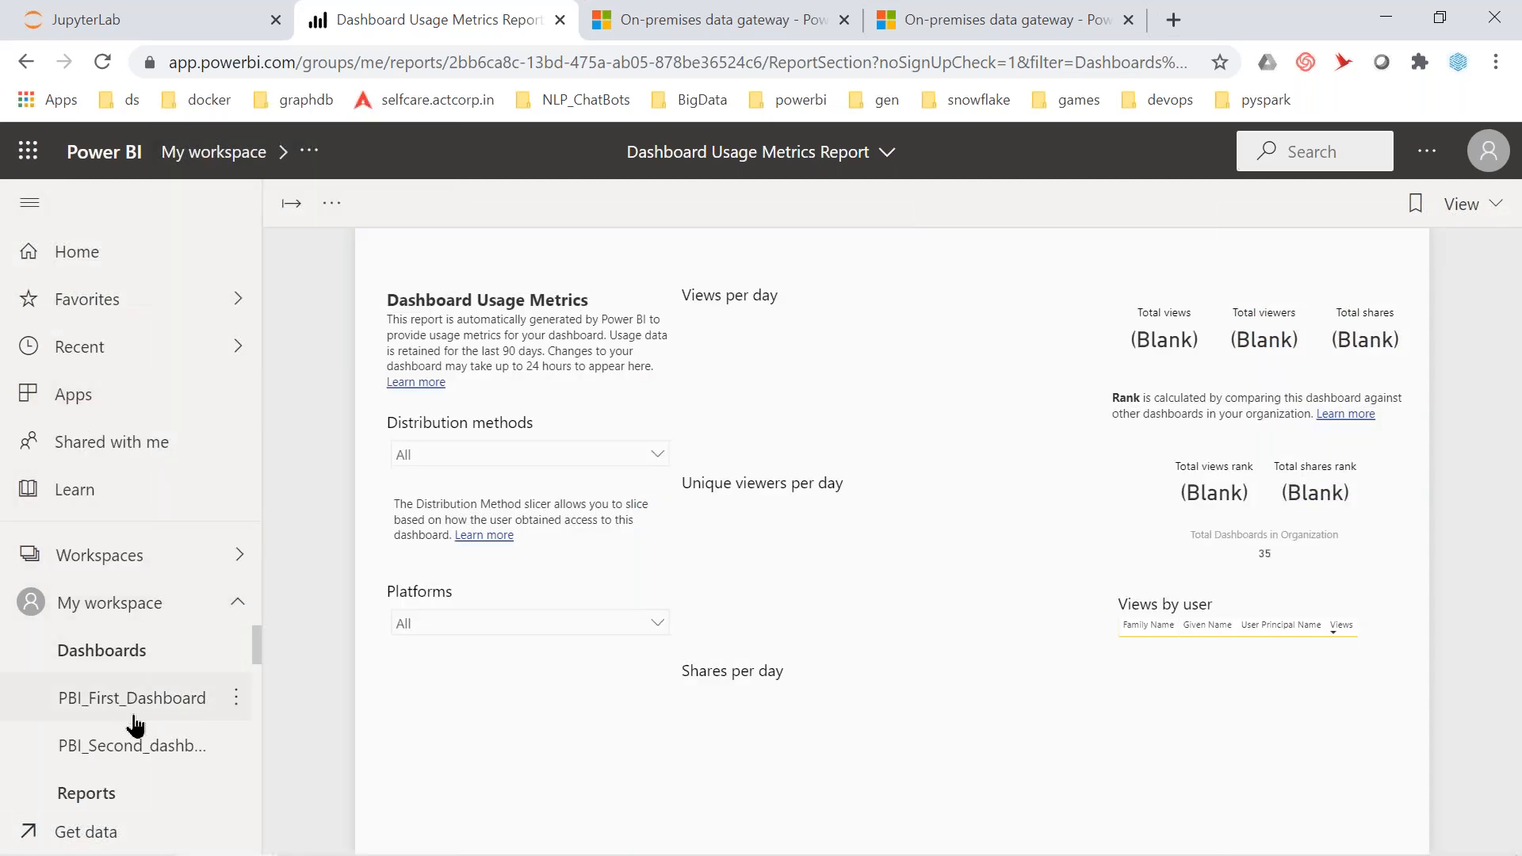
Run Performance inspector on PBI_Second_dashboard, showing a 311 ms ping as acceptable, then close it
{"action": "left_click", "coordinate": [158, 762]}
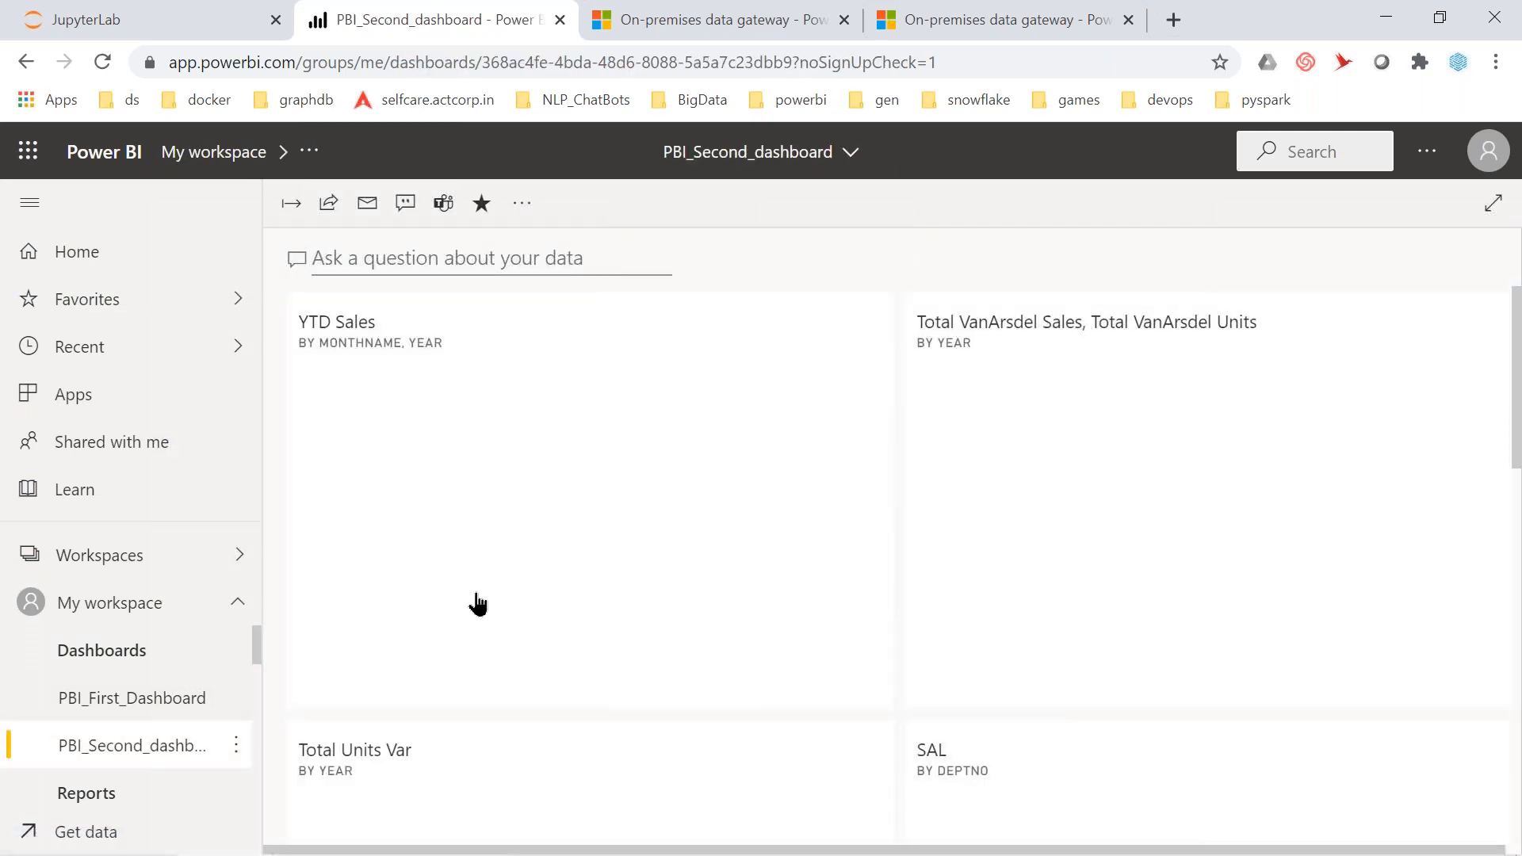
{"action": "left_click", "coordinate": [524, 206]}
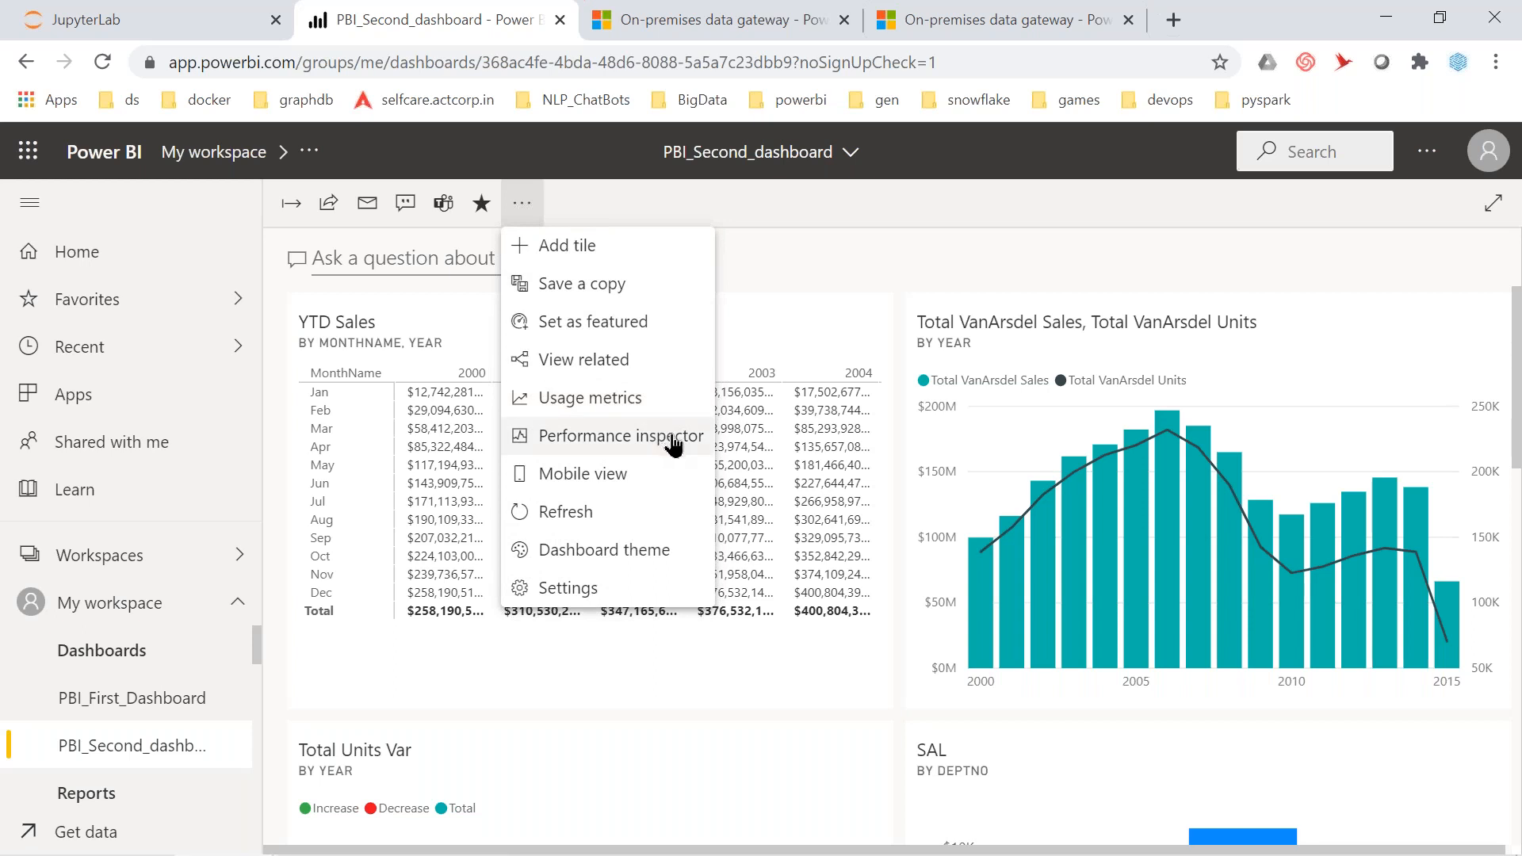
{"action": "left_click", "coordinate": [674, 445]}
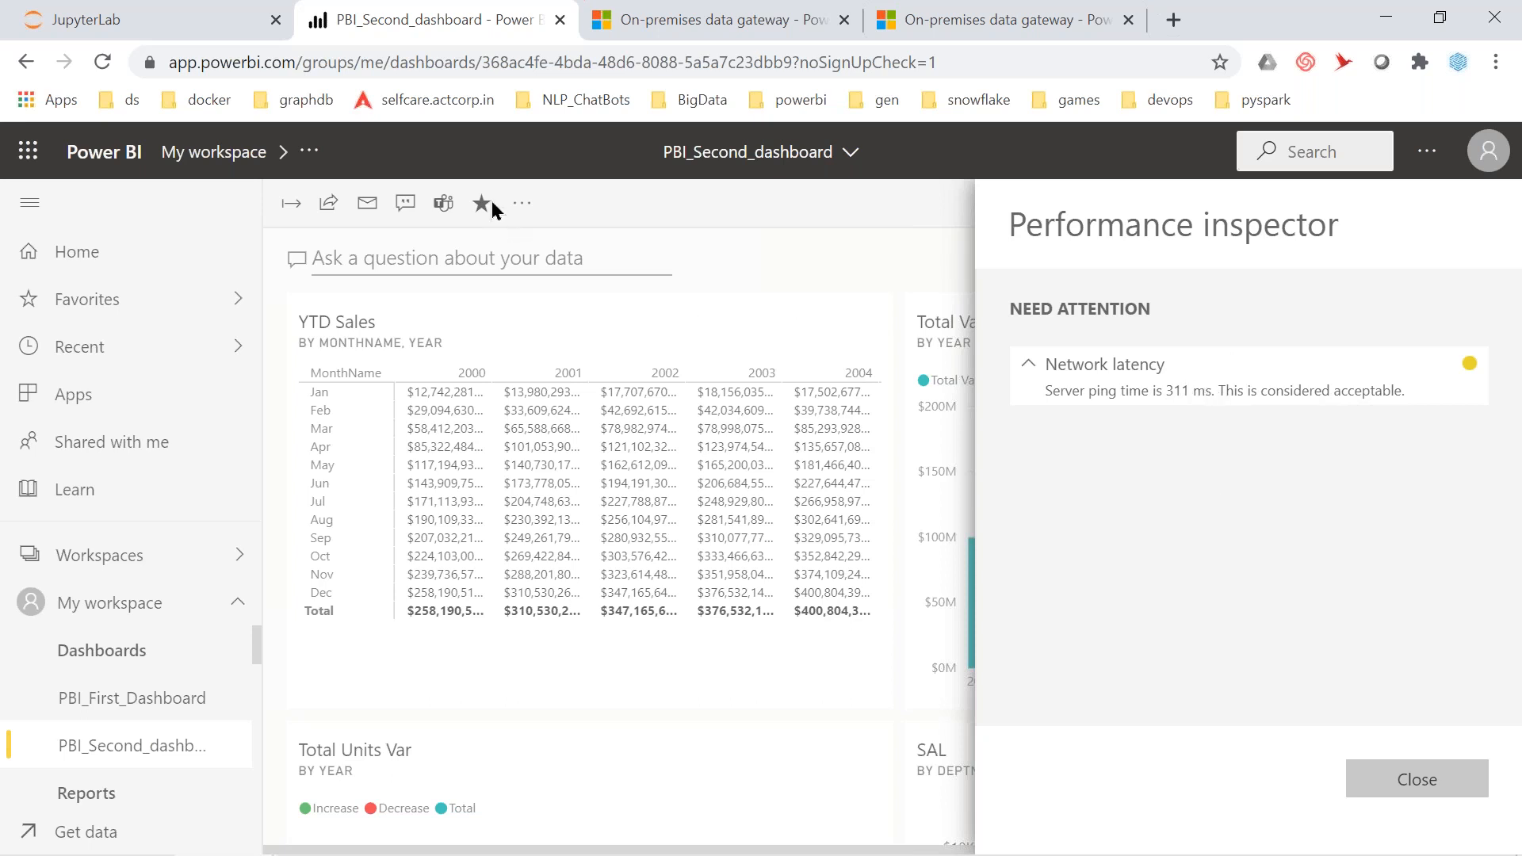
{"action": "left_click", "coordinate": [522, 207]}
{"action": "left_click", "coordinate": [522, 203]}
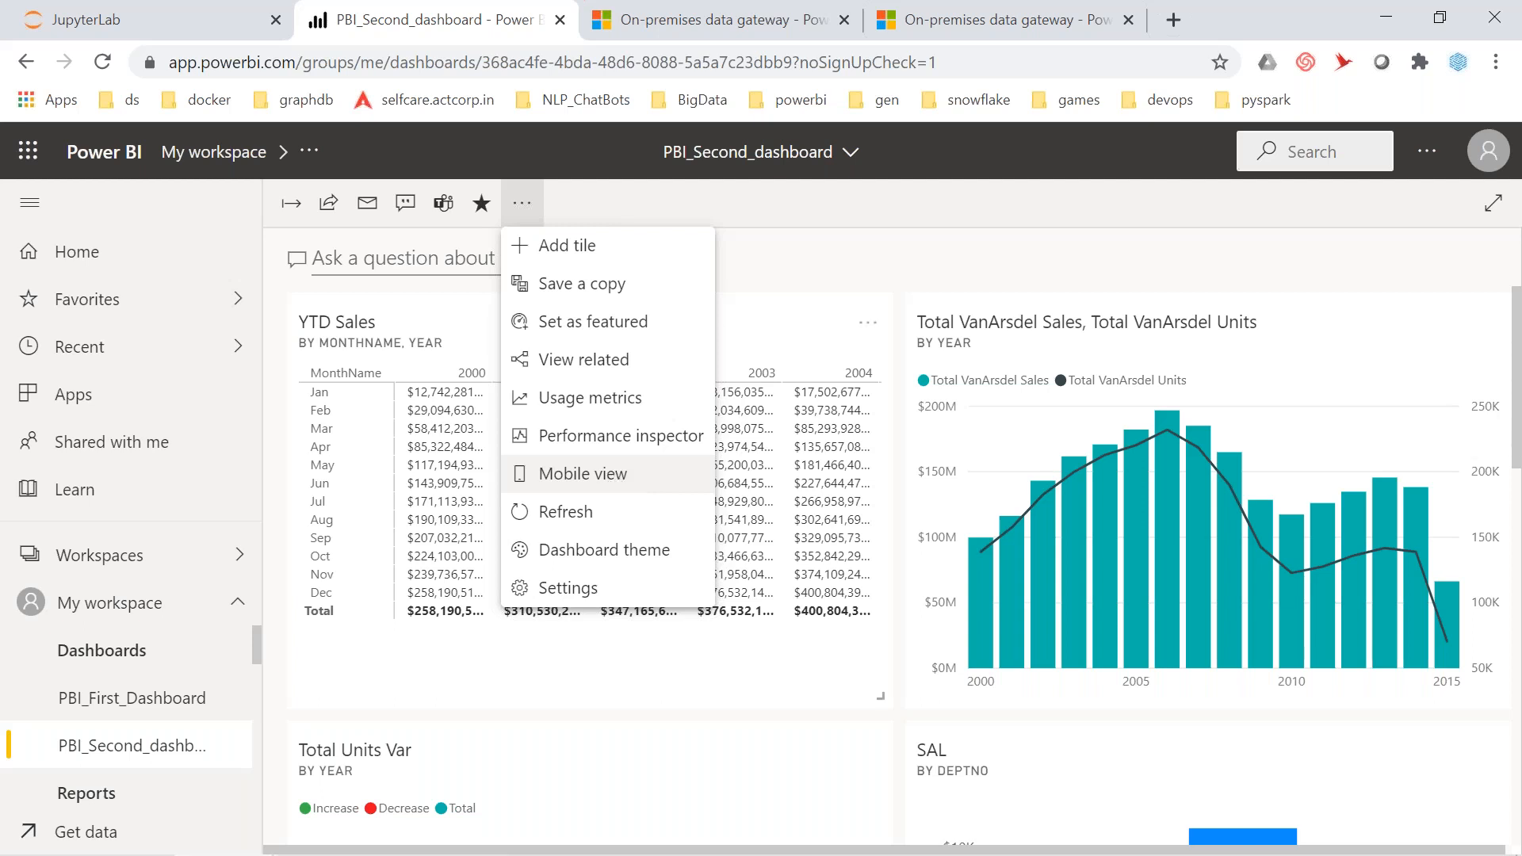
{"action": "left_click", "coordinate": [583, 475]}
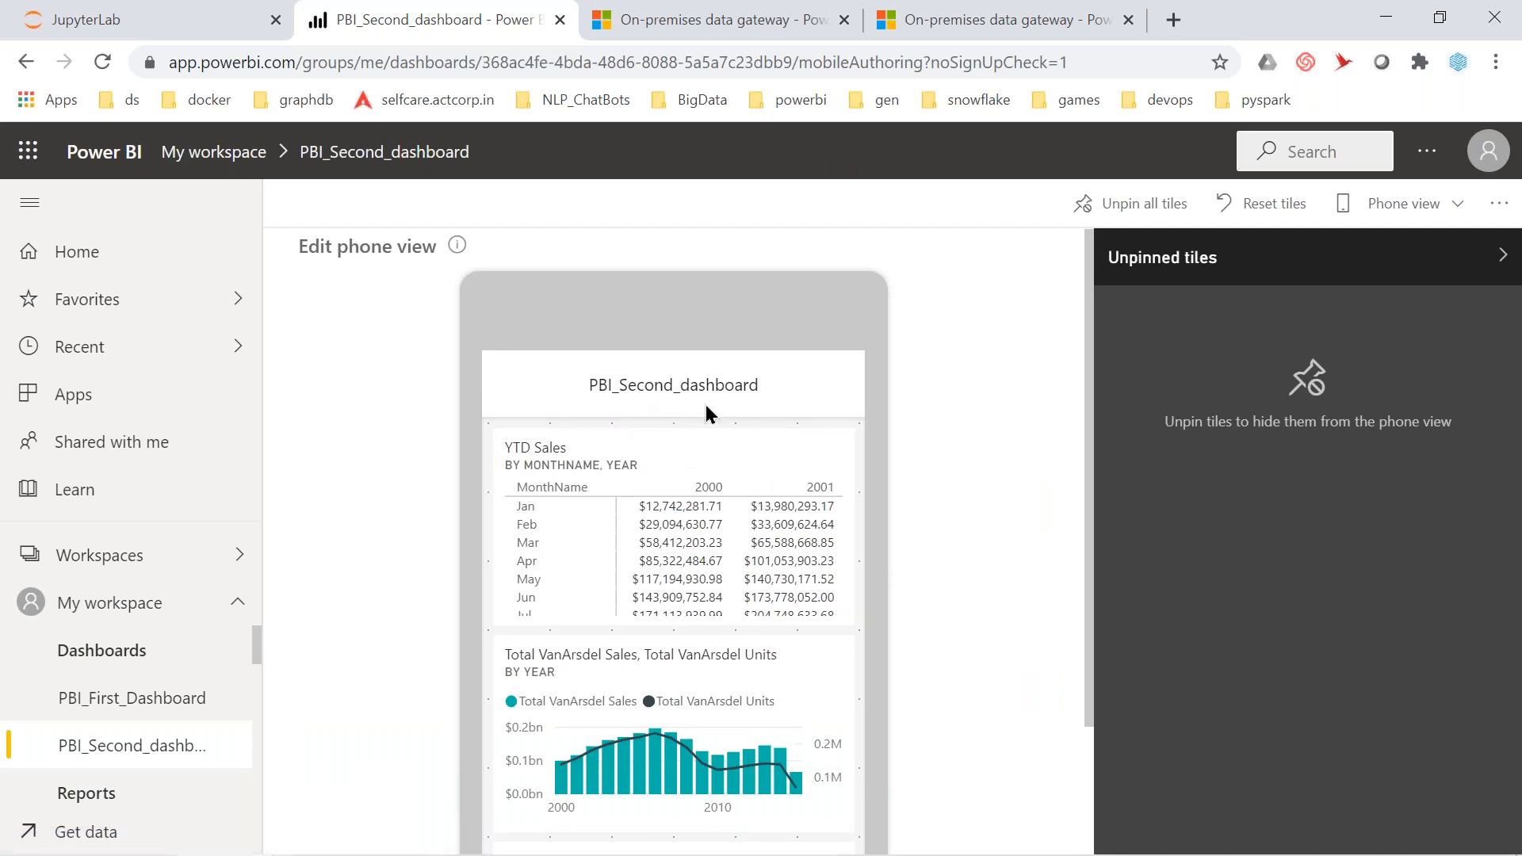
{"action": "scroll", "coordinate": [707, 415], "scroll_direction": "down", "scroll_amount": 3}
{"action": "scroll", "coordinate": [676, 559], "scroll_direction": "down", "scroll_amount": 10}
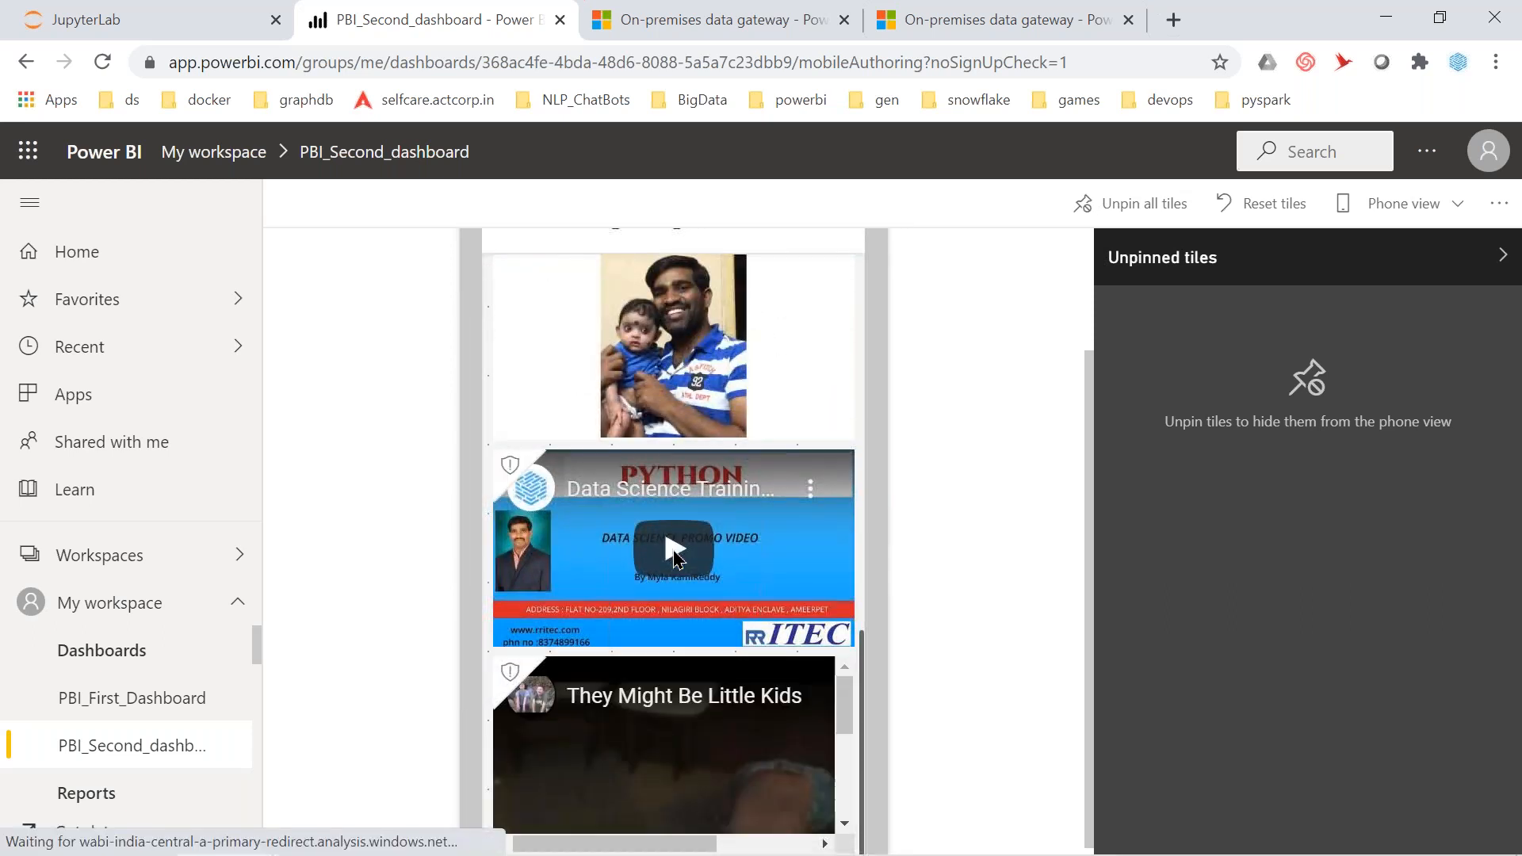
{"action": "scroll", "coordinate": [675, 559], "scroll_direction": "up", "scroll_amount": 8}
{"action": "scroll", "coordinate": [675, 559], "scroll_direction": "up", "scroll_amount": 1}
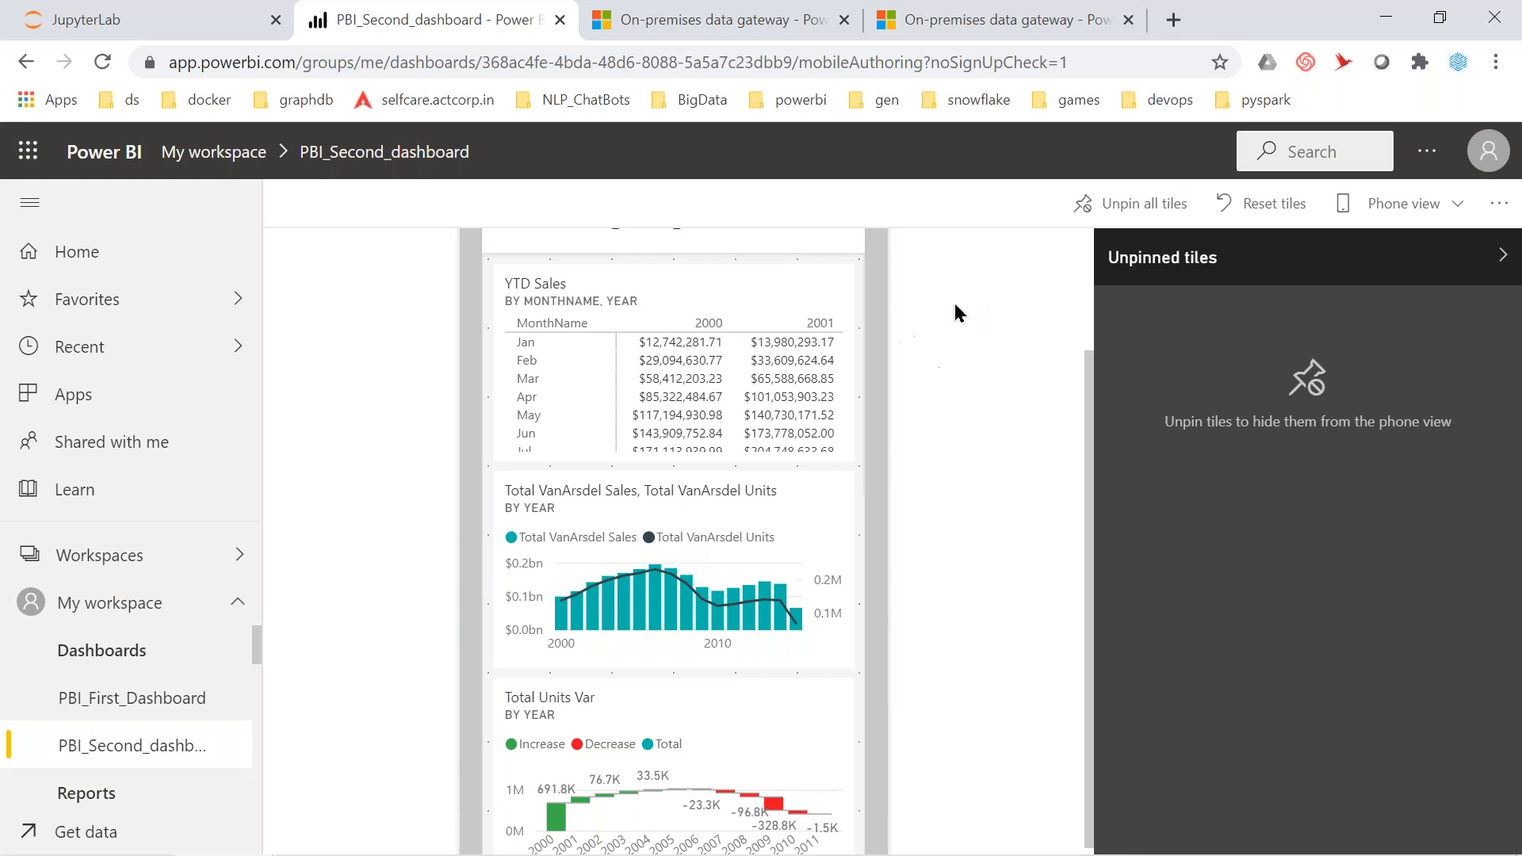
{"action": "left_click", "coordinate": [162, 763]}
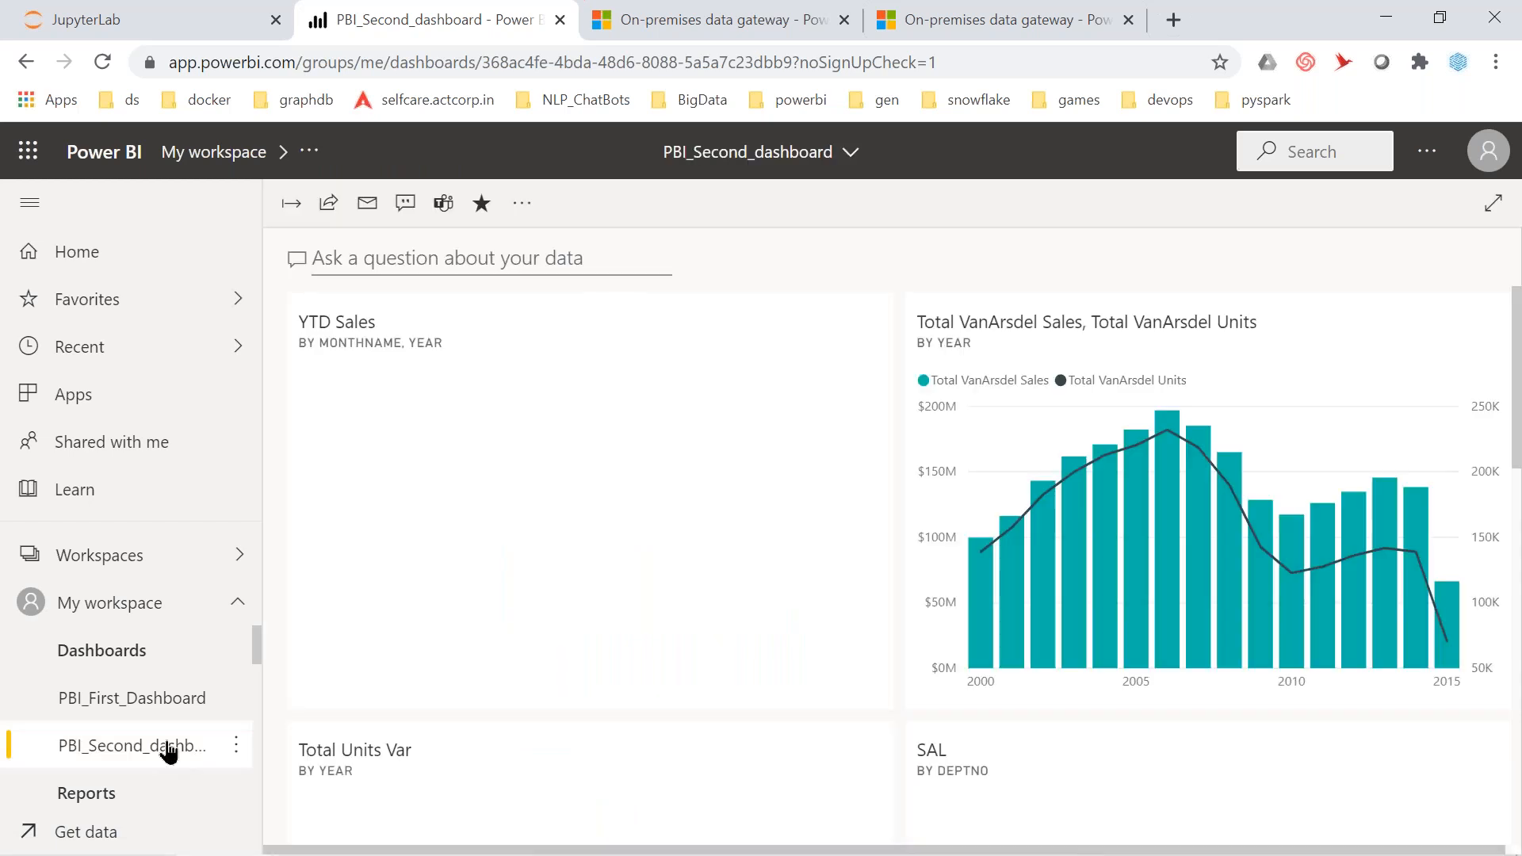
Apply and save the Dark dashboard theme, then collapse the navigation pane
{"action": "left_click", "coordinate": [520, 205]}
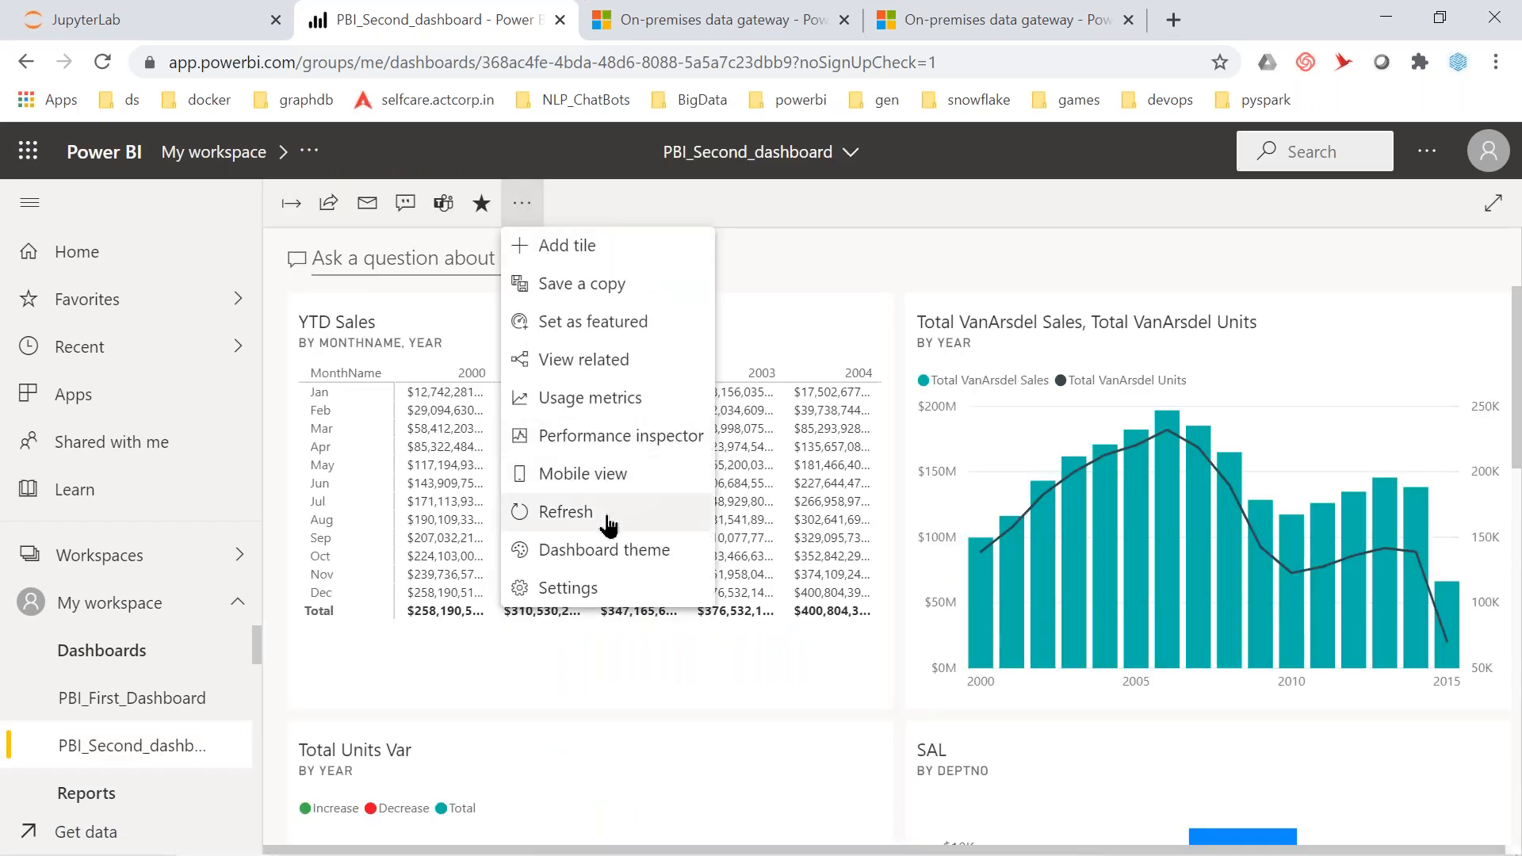
{"action": "left_click", "coordinate": [654, 557]}
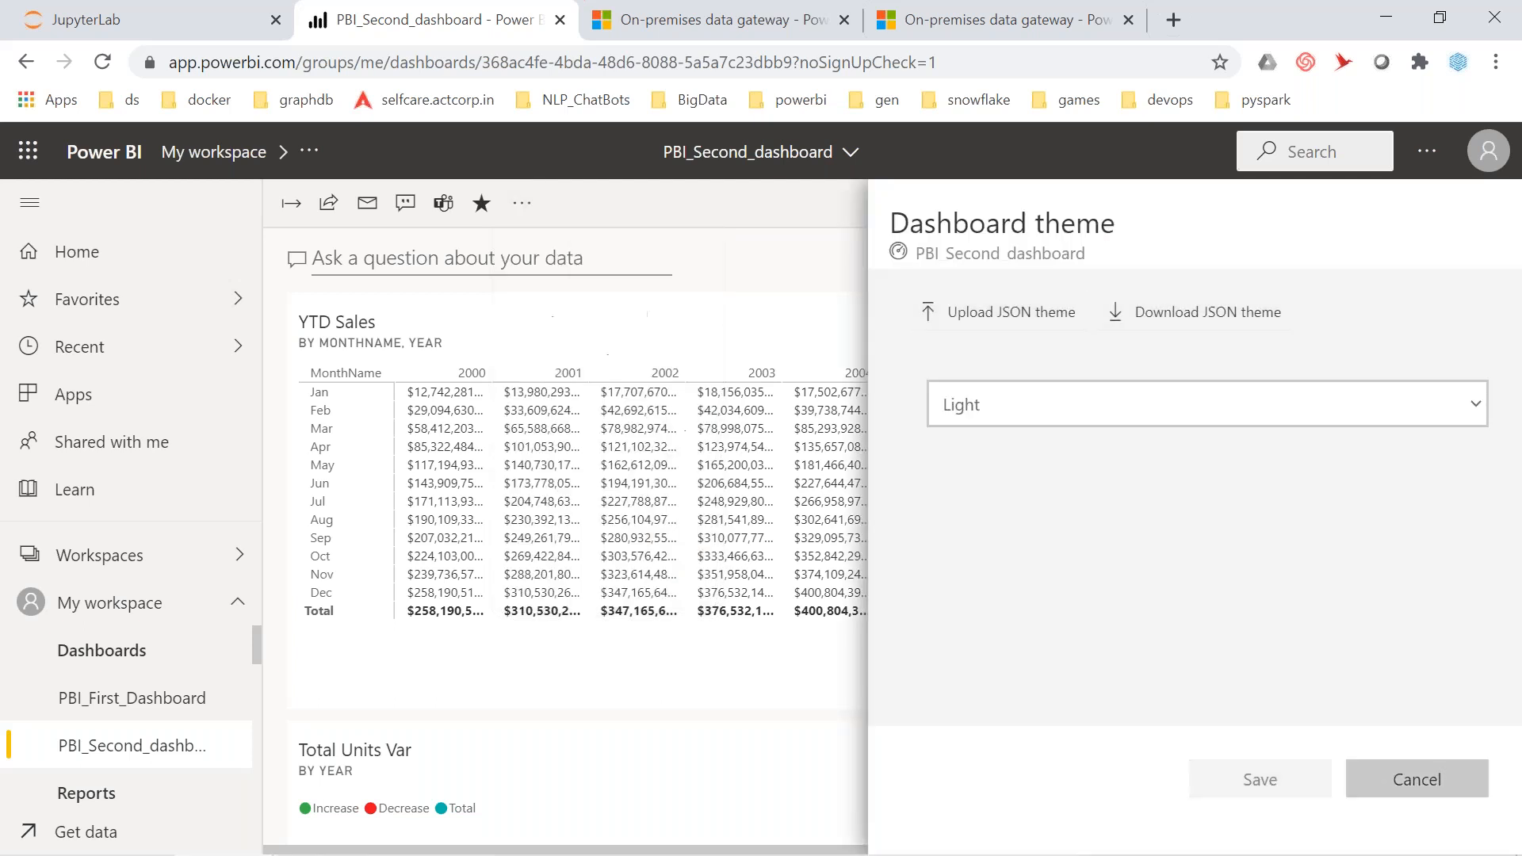
{"action": "left_click", "coordinate": [1032, 408]}
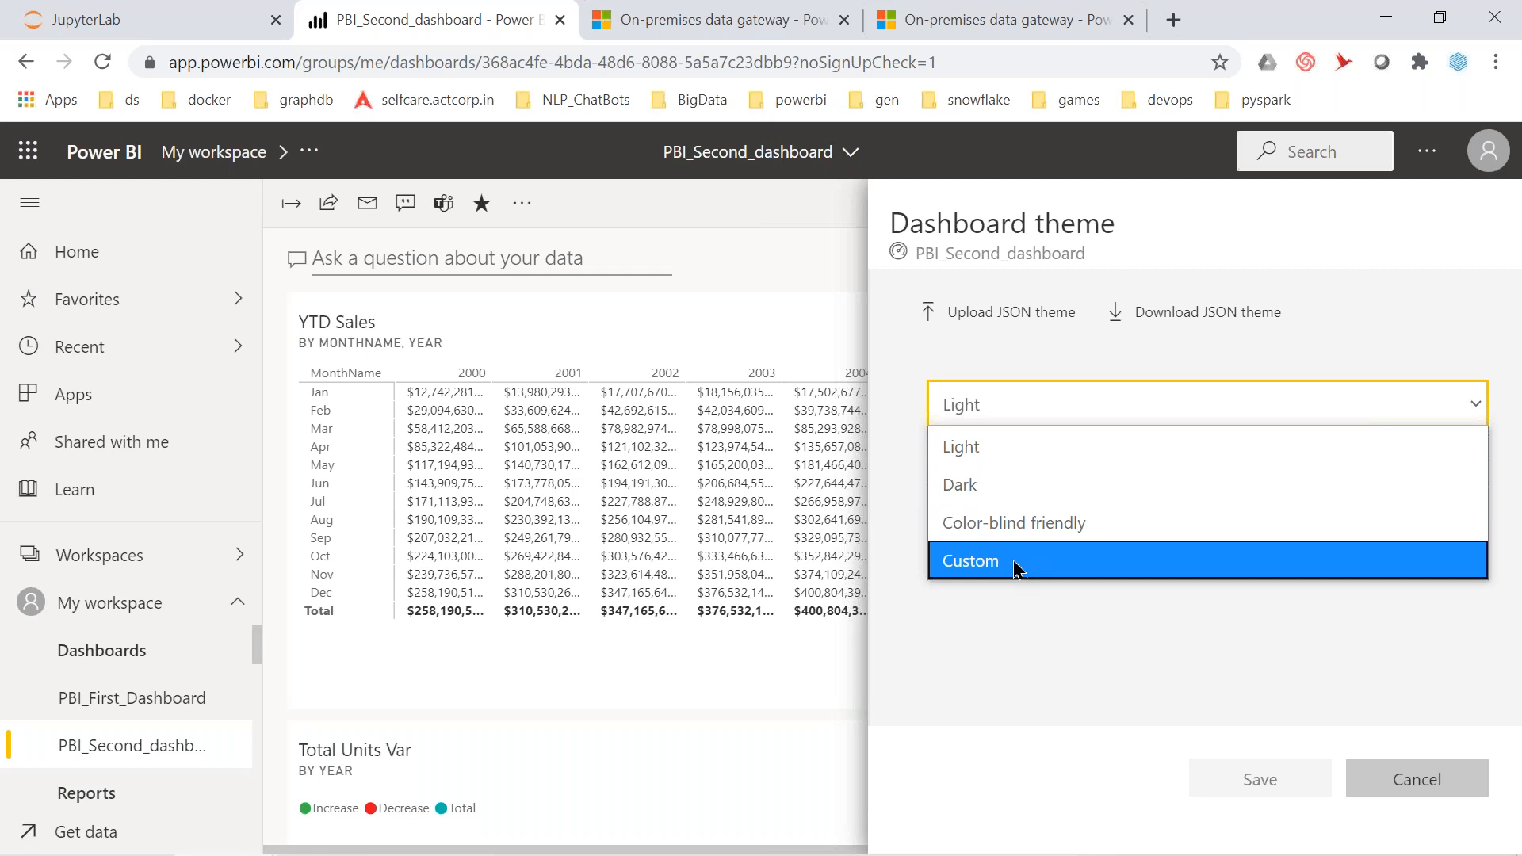
{"action": "left_click", "coordinate": [995, 494]}
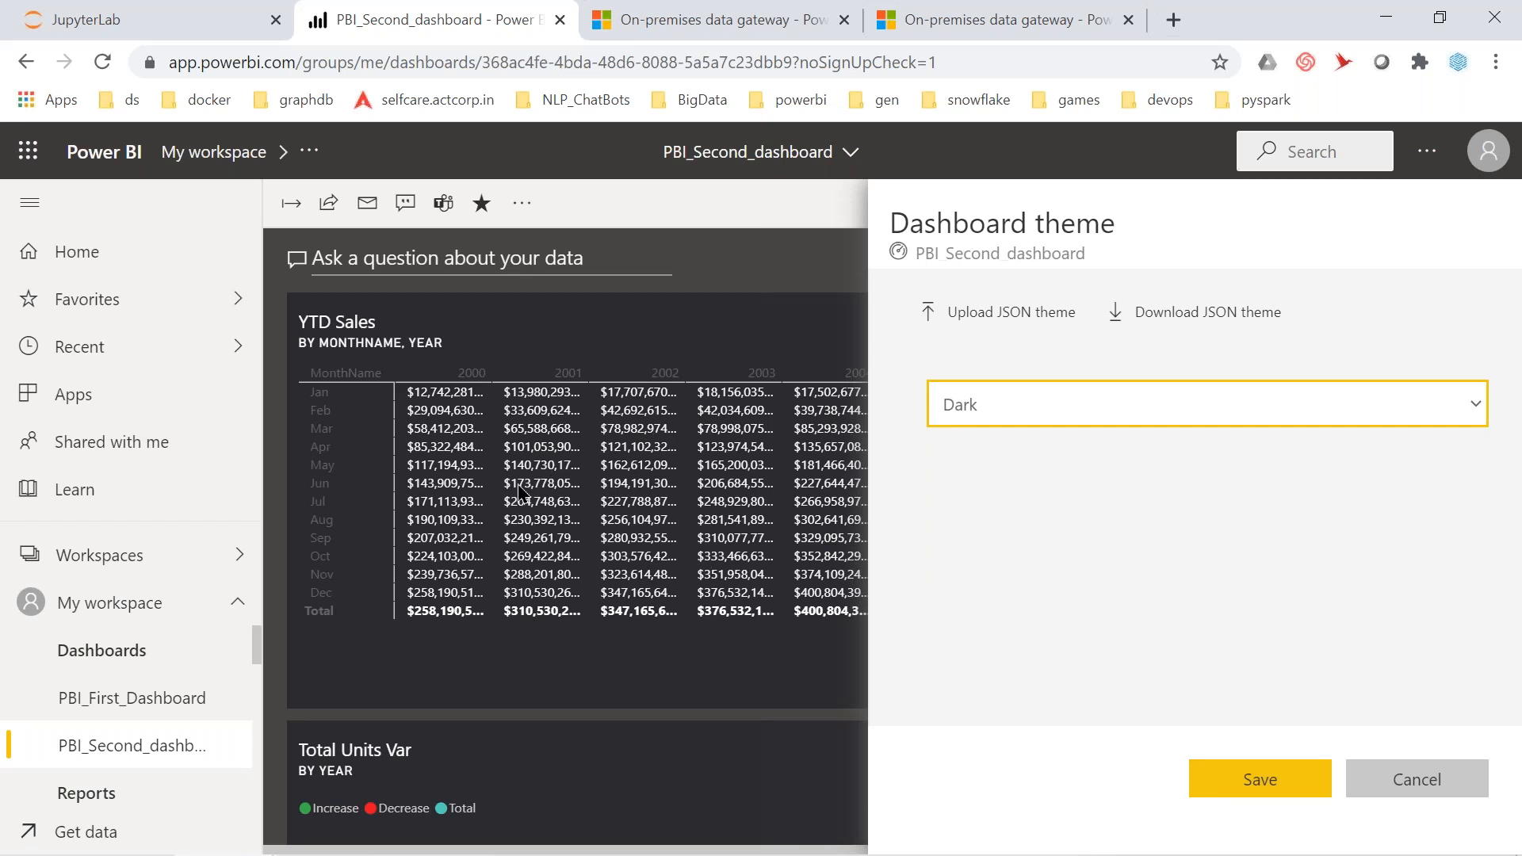
{"action": "left_click", "coordinate": [29, 208]}
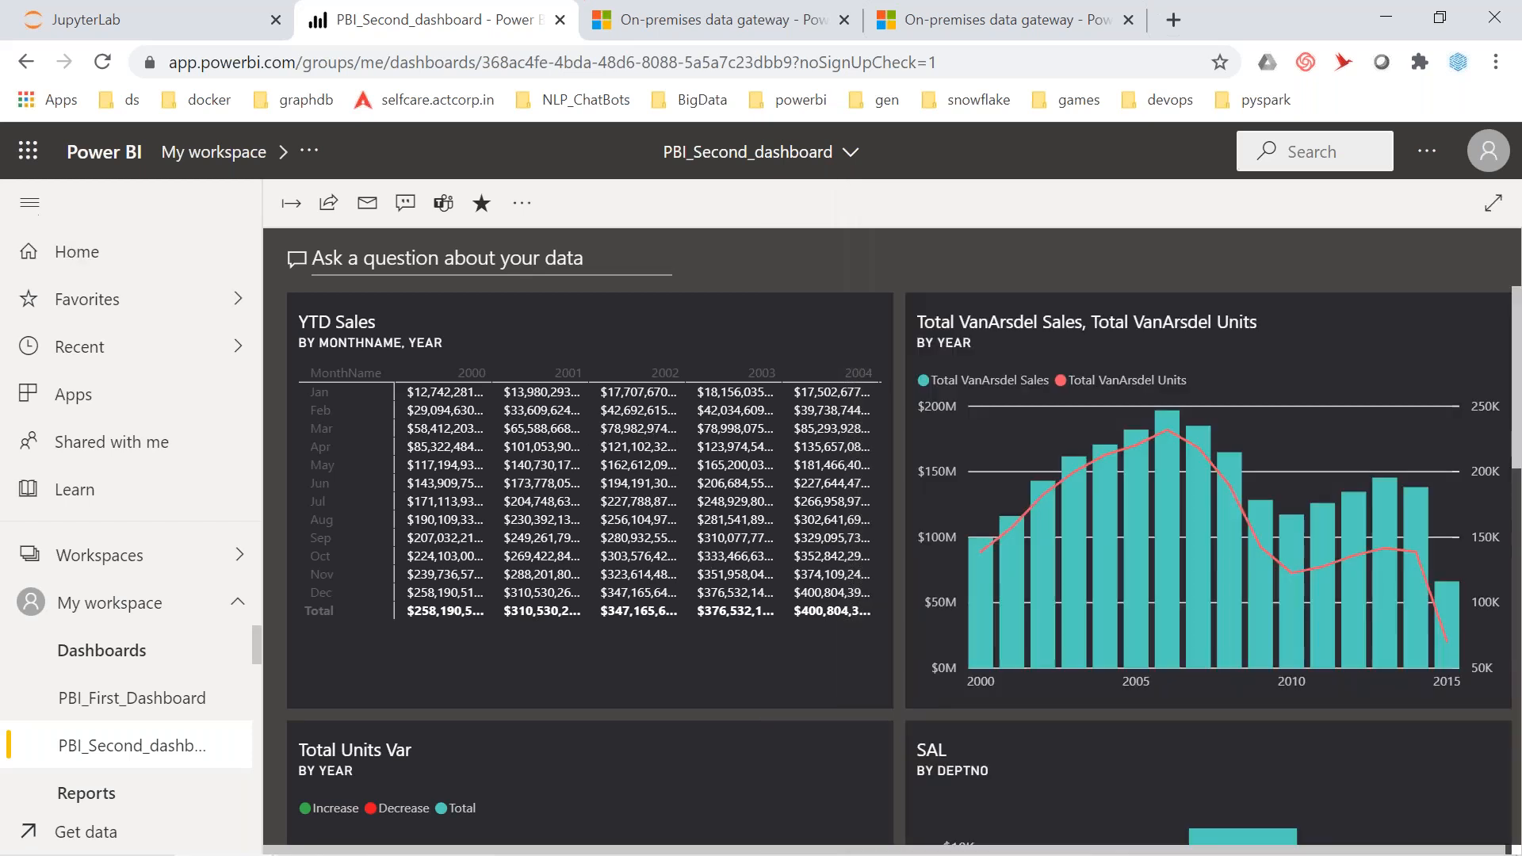
{"action": "left_click", "coordinate": [792, 568]}
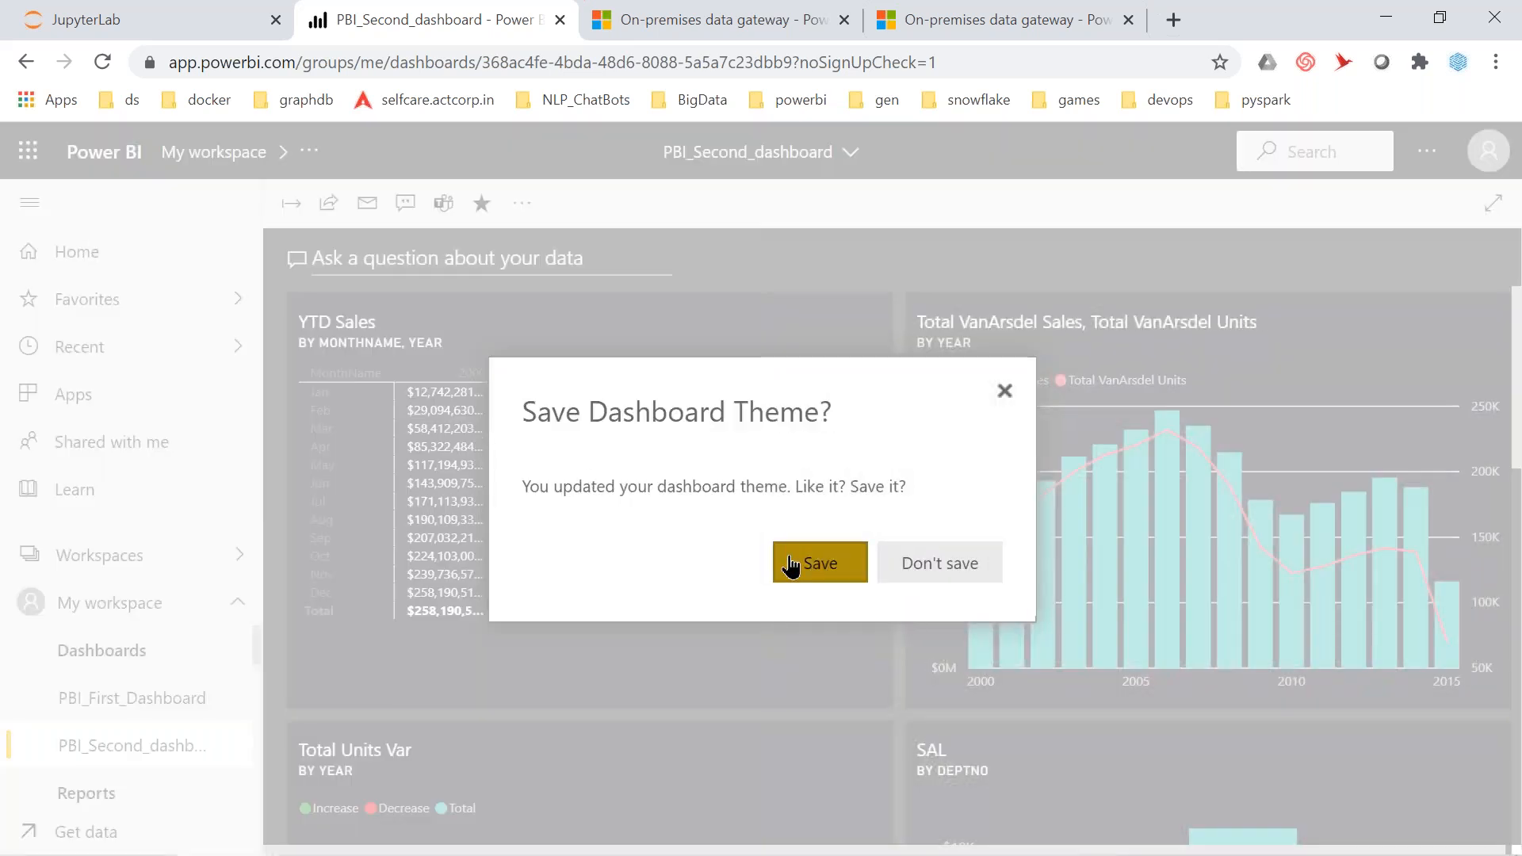
{"action": "left_click", "coordinate": [29, 203]}
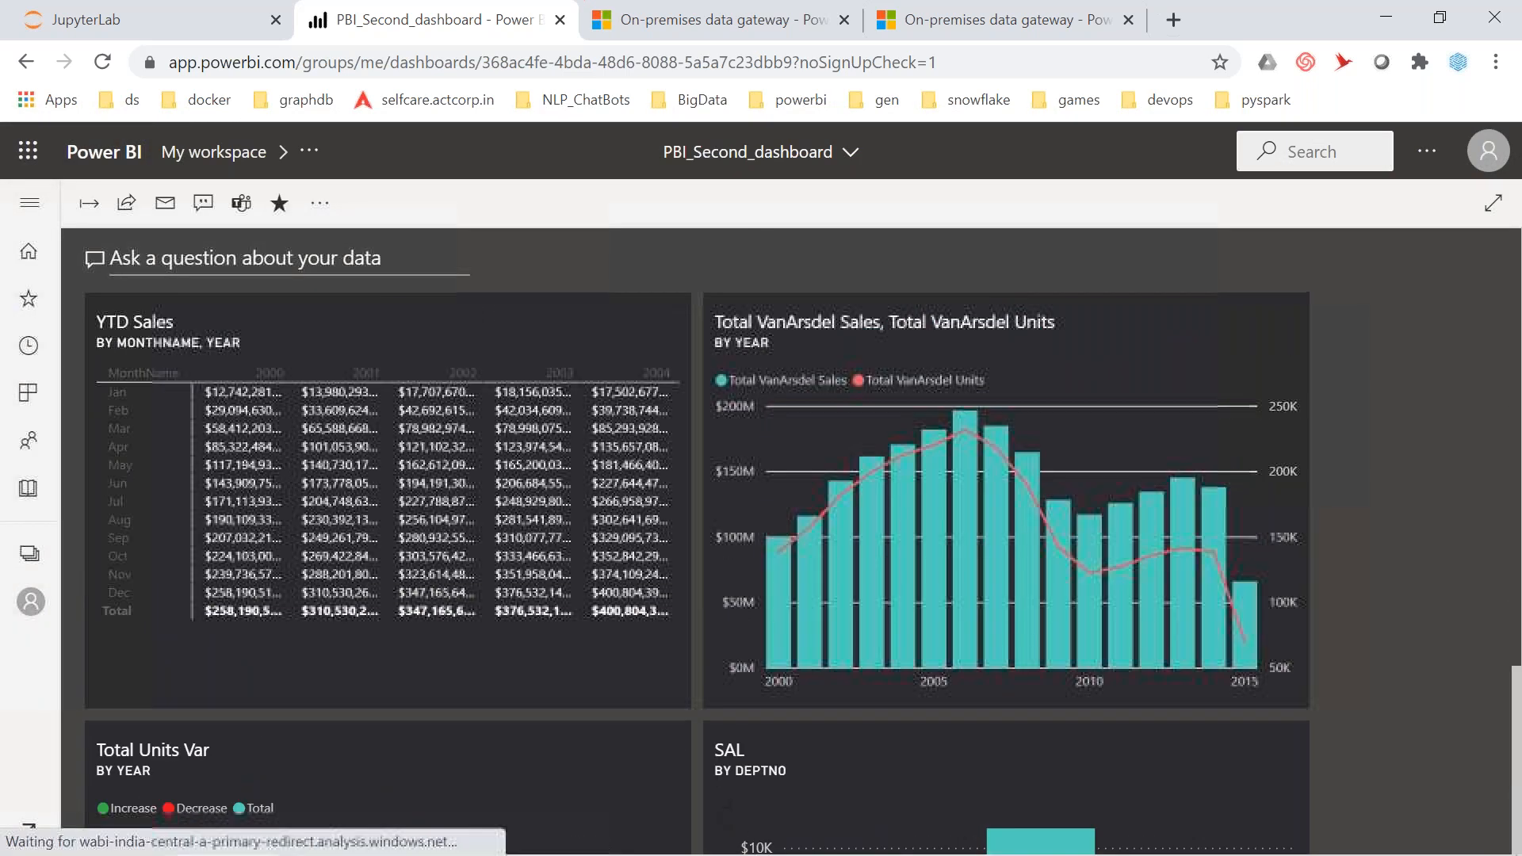
{"action": "left_click", "coordinate": [320, 203]}
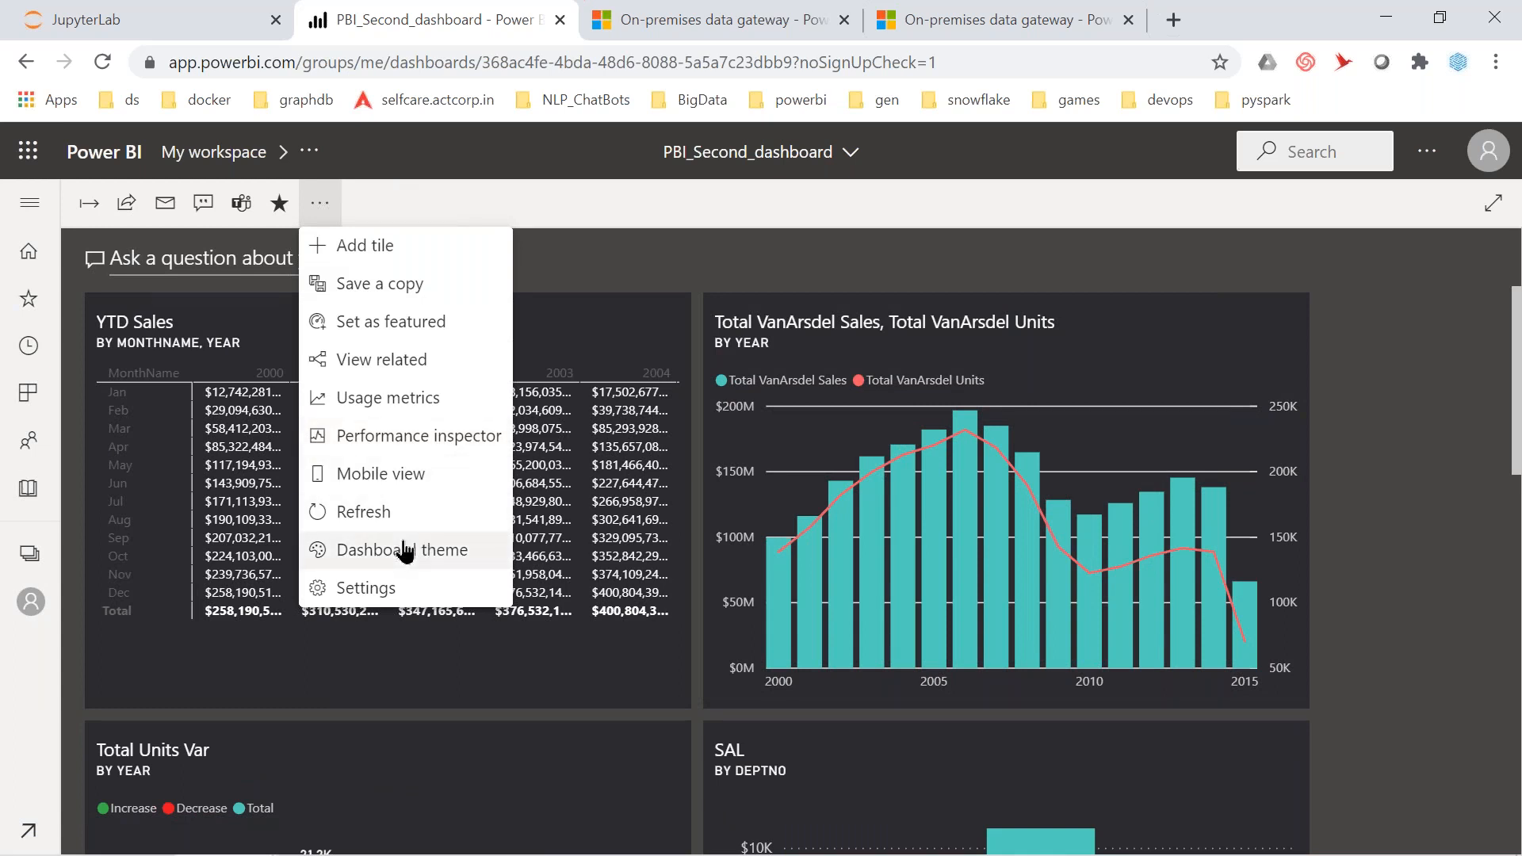
Choose the Custom dashboard theme, set the background colour to light yellow, and save
{"action": "left_click", "coordinate": [405, 551]}
{"action": "left_click", "coordinate": [1021, 423]}
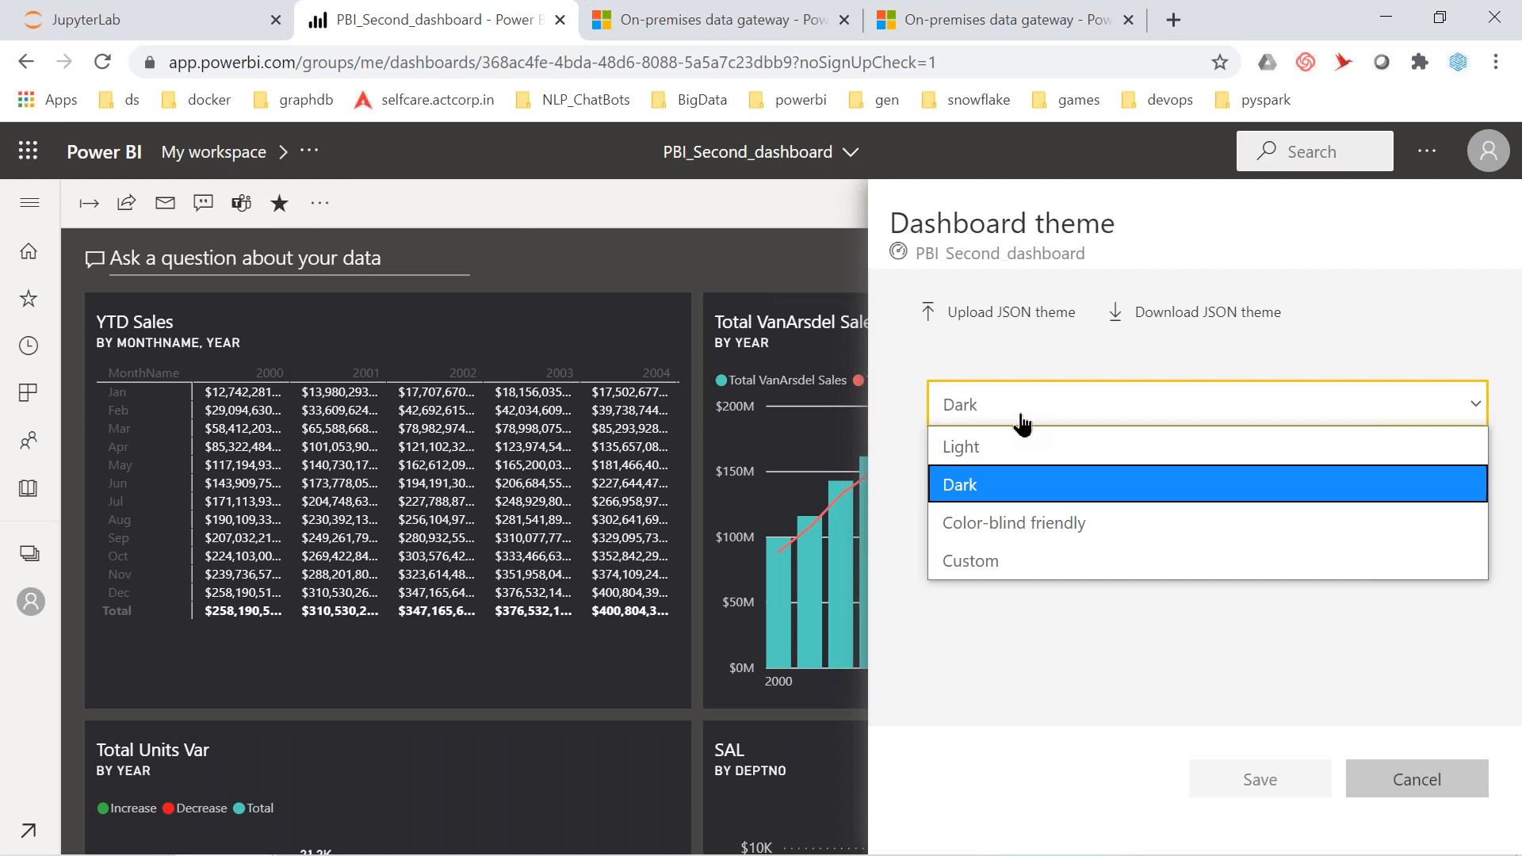
{"action": "left_click", "coordinate": [1001, 563]}
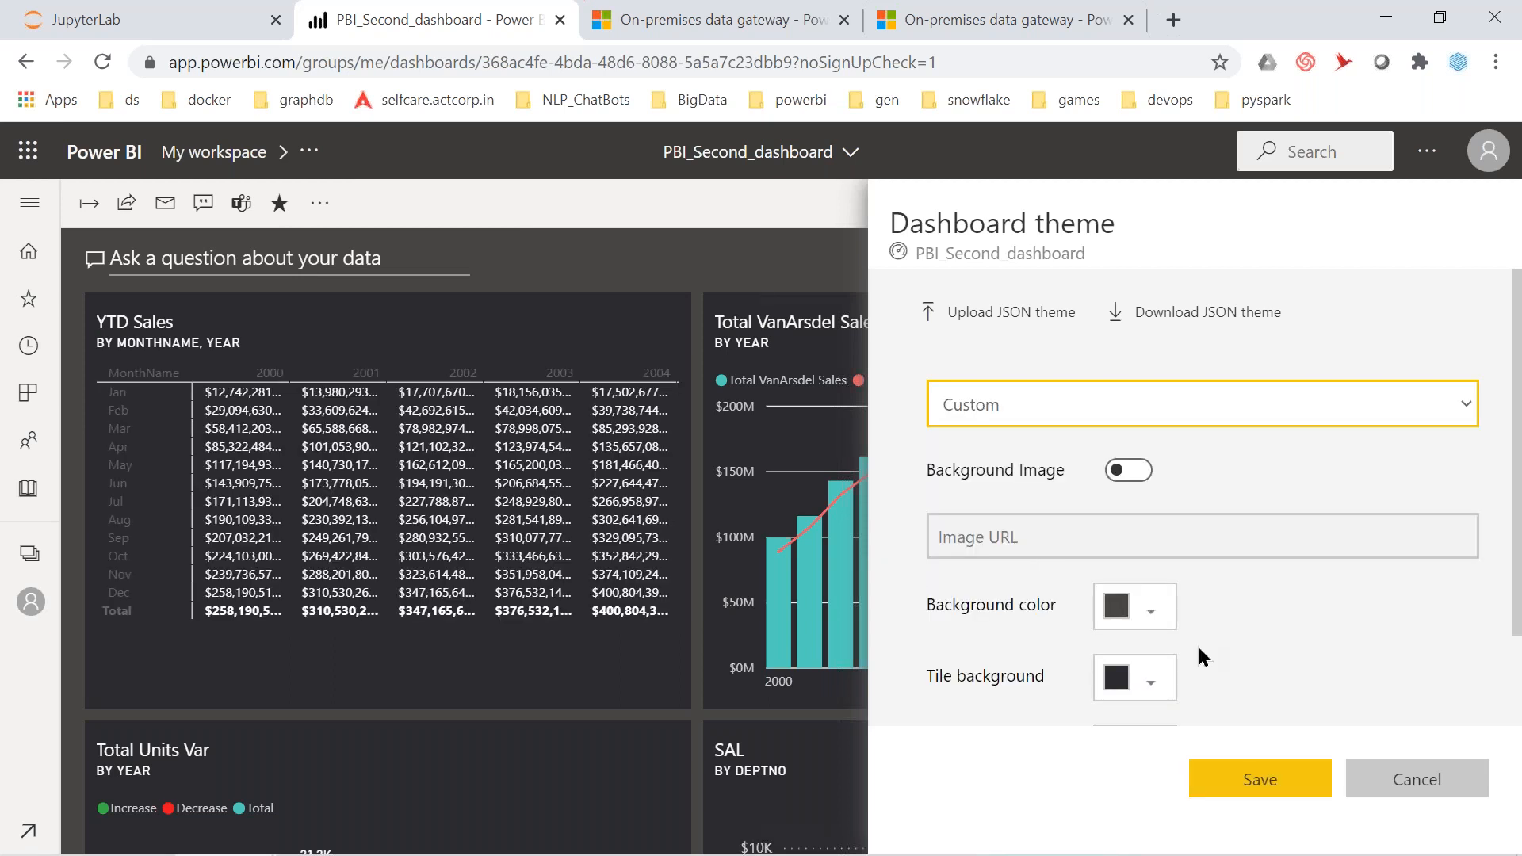
{"action": "scroll", "coordinate": [1199, 646], "scroll_direction": "down", "scroll_amount": 1}
{"action": "scroll", "coordinate": [1199, 647], "scroll_direction": "down", "scroll_amount": 1}
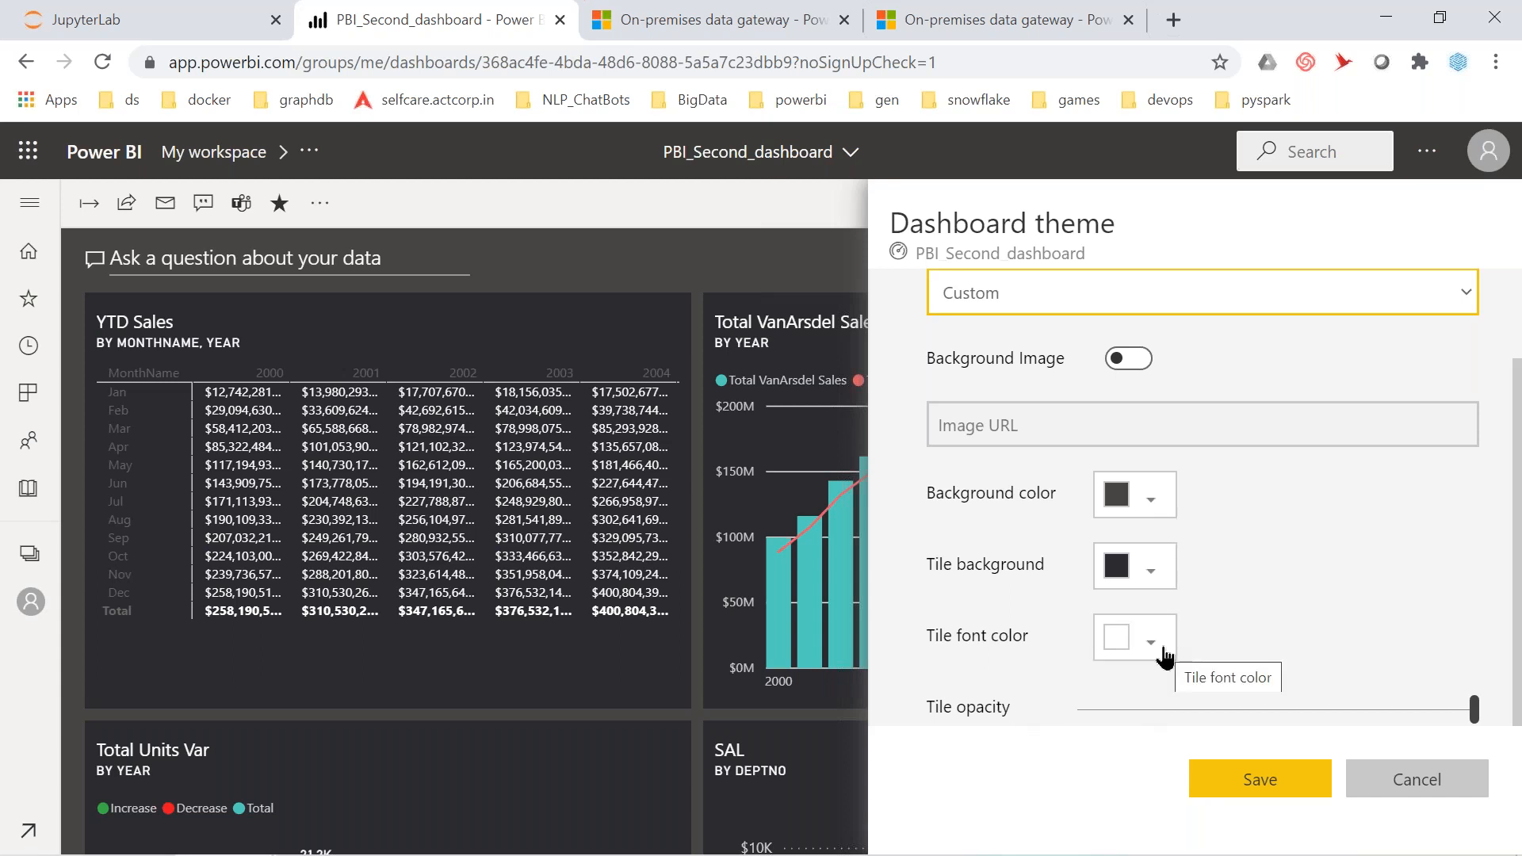
{"action": "left_click", "coordinate": [1142, 506]}
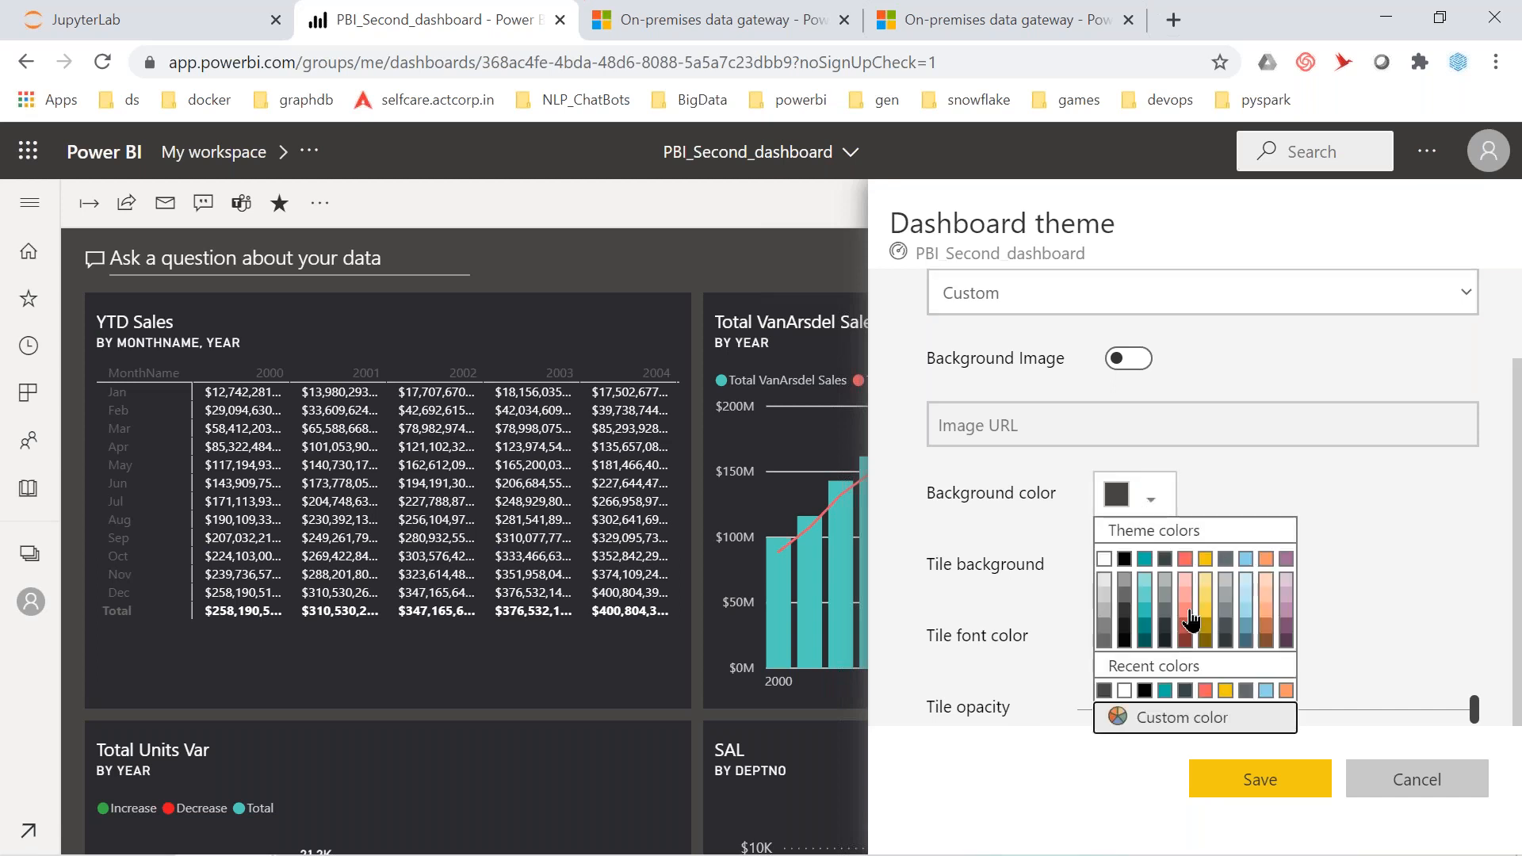
{"action": "left_click", "coordinate": [1206, 594]}
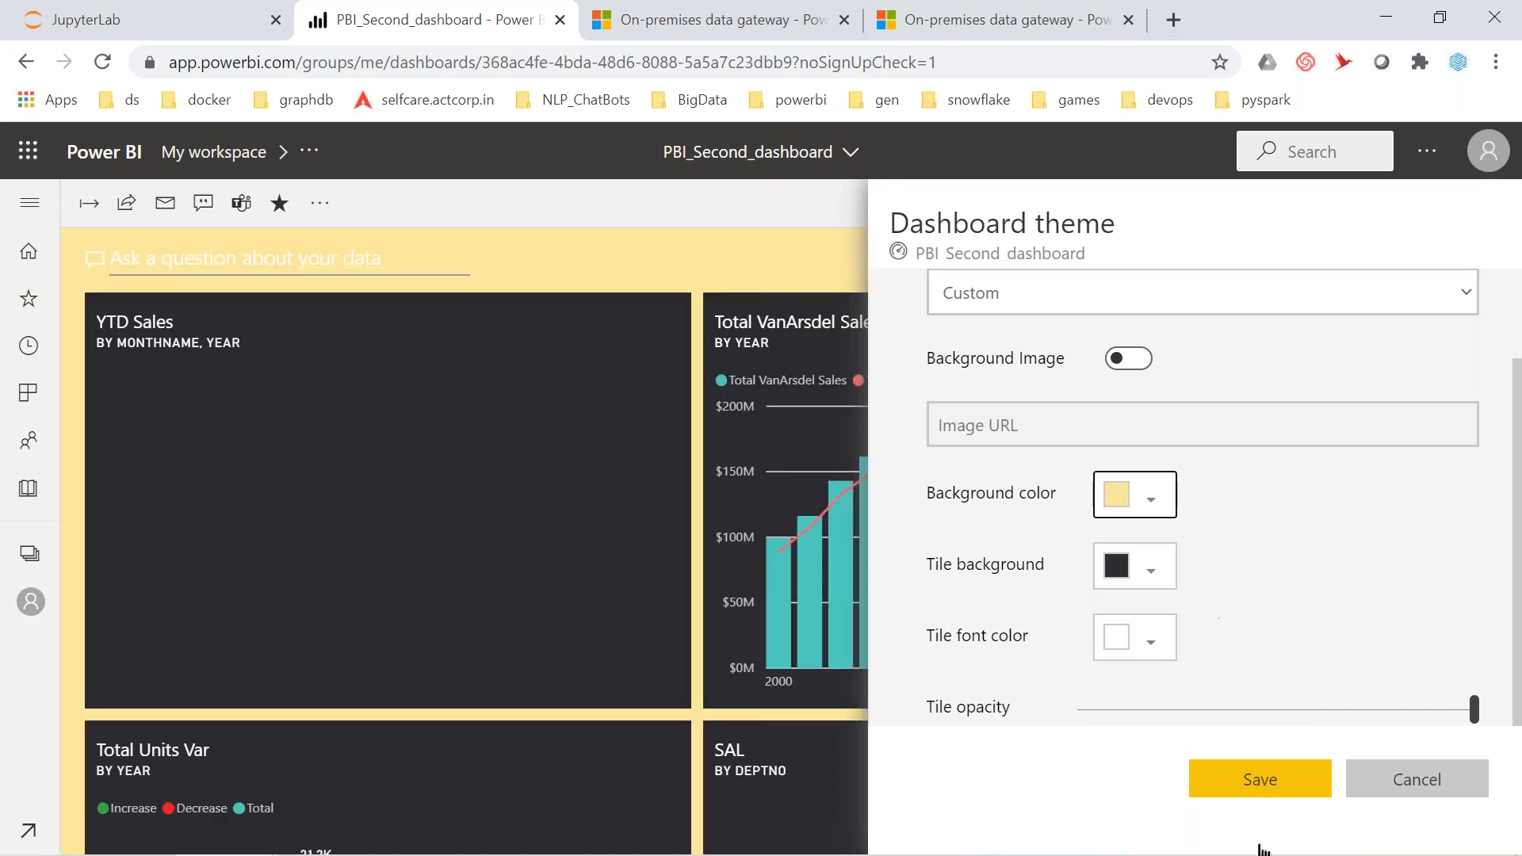
{"action": "left_click", "coordinate": [1261, 778]}
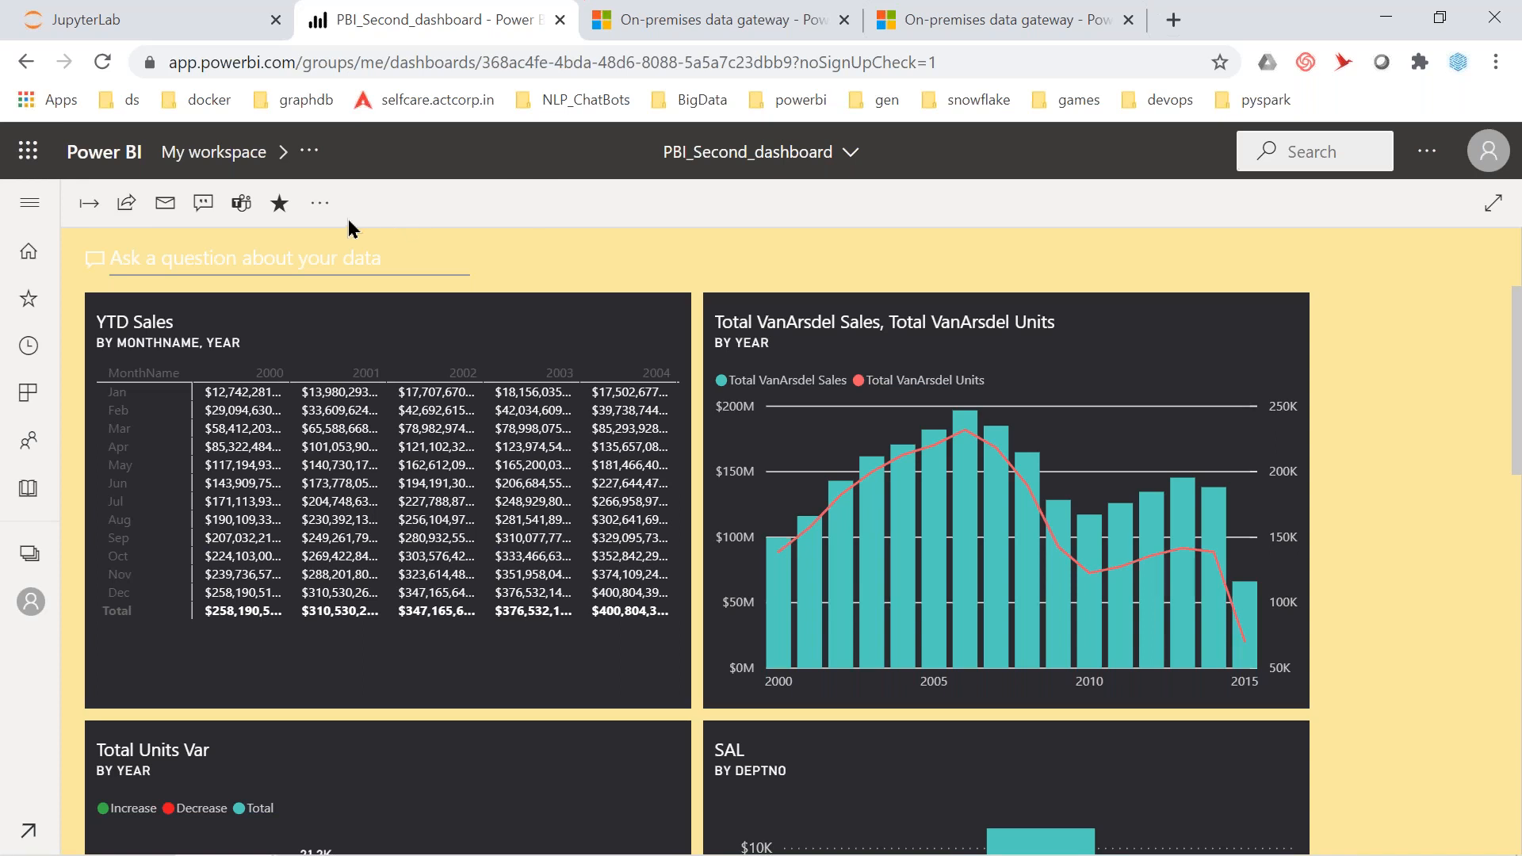
{"action": "left_click", "coordinate": [320, 204]}
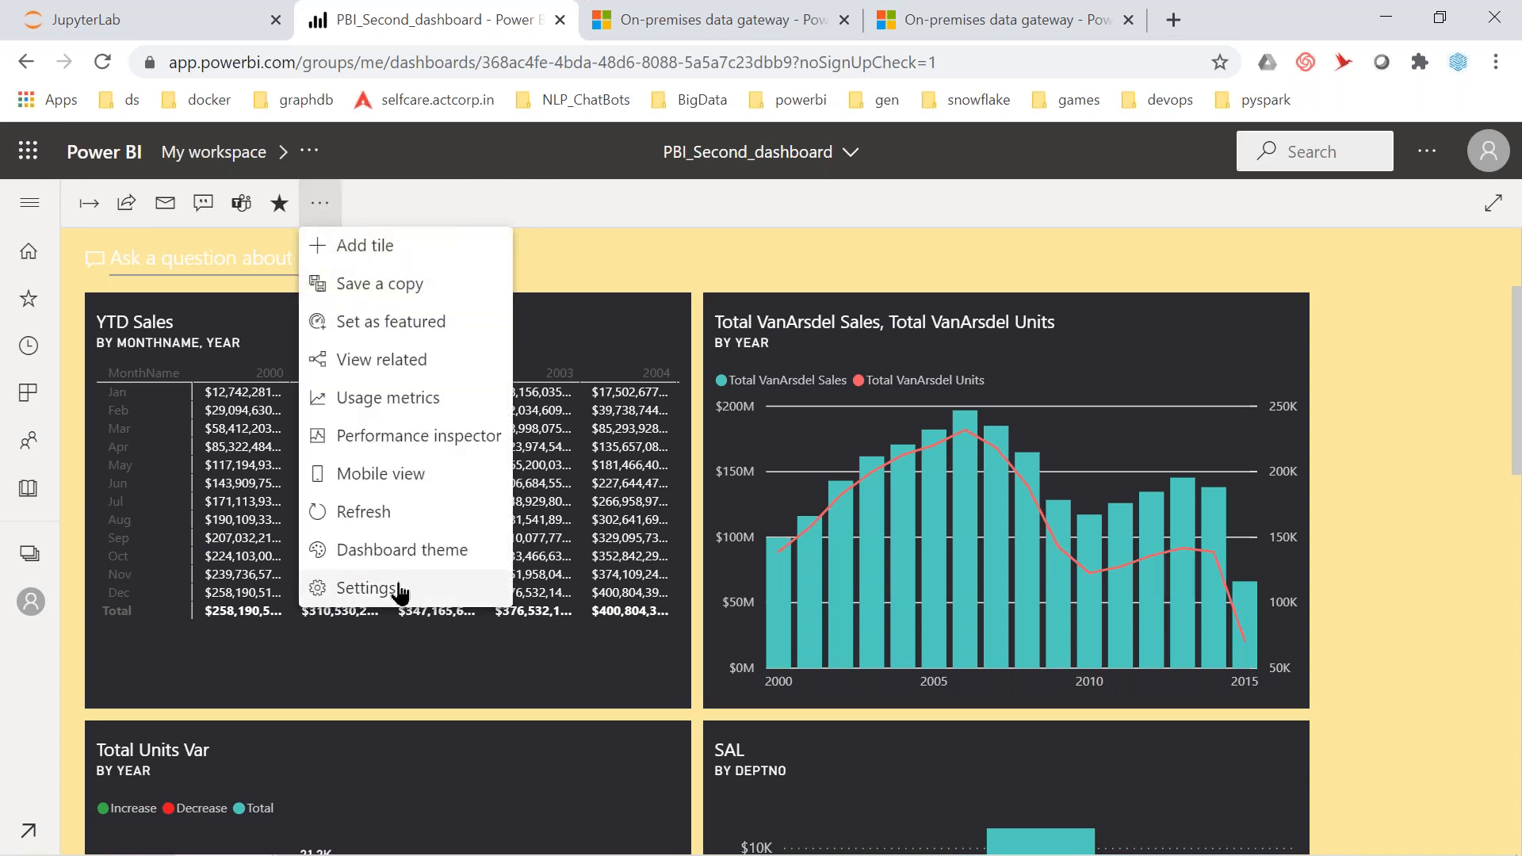
{"action": "left_click", "coordinate": [394, 591]}
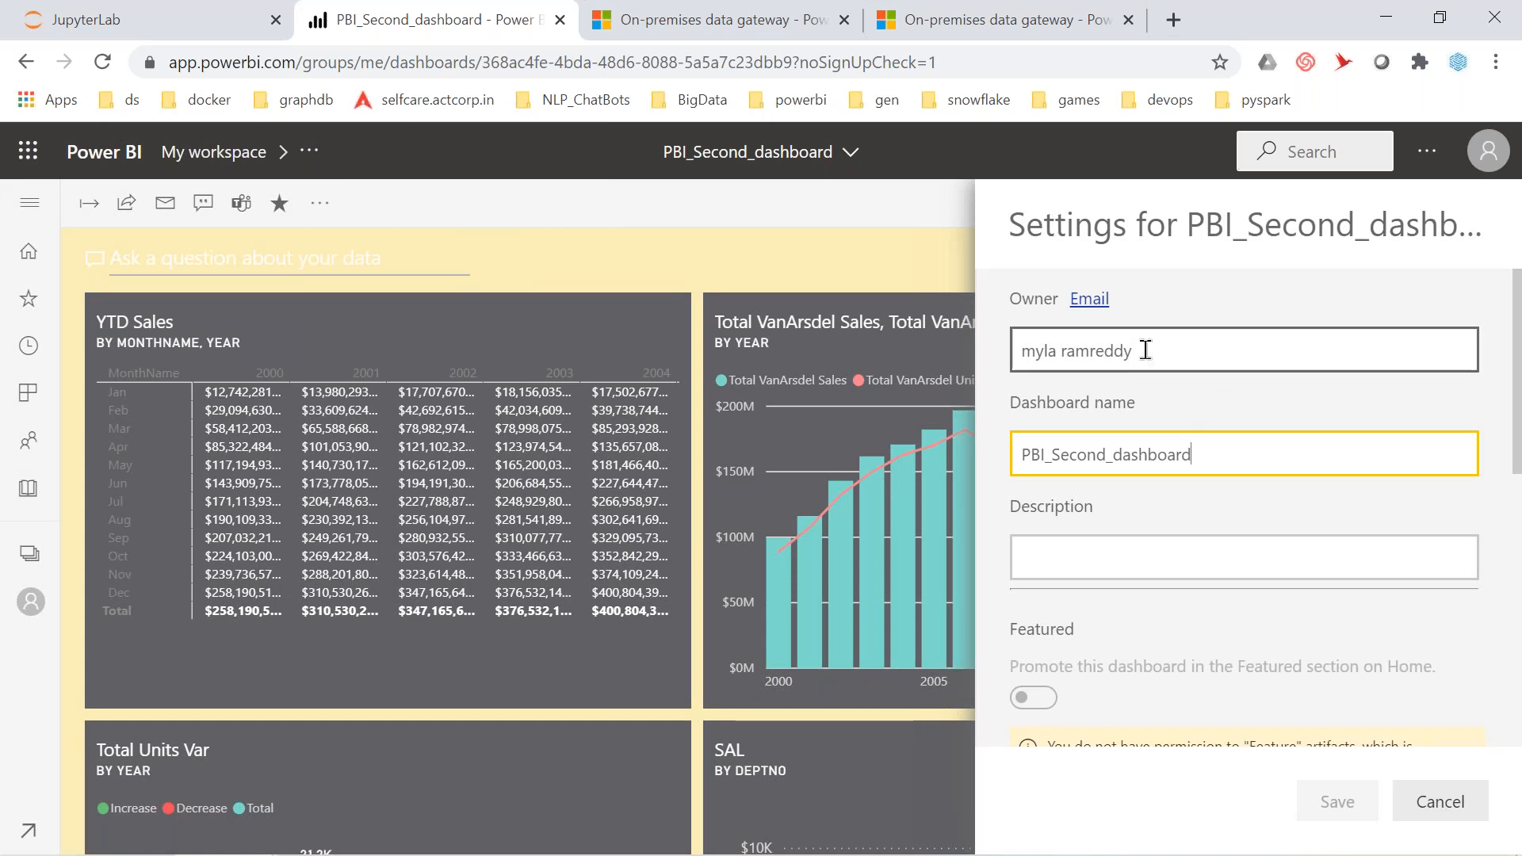
{"action": "scroll", "coordinate": [1139, 357], "scroll_direction": "down", "scroll_amount": 5}
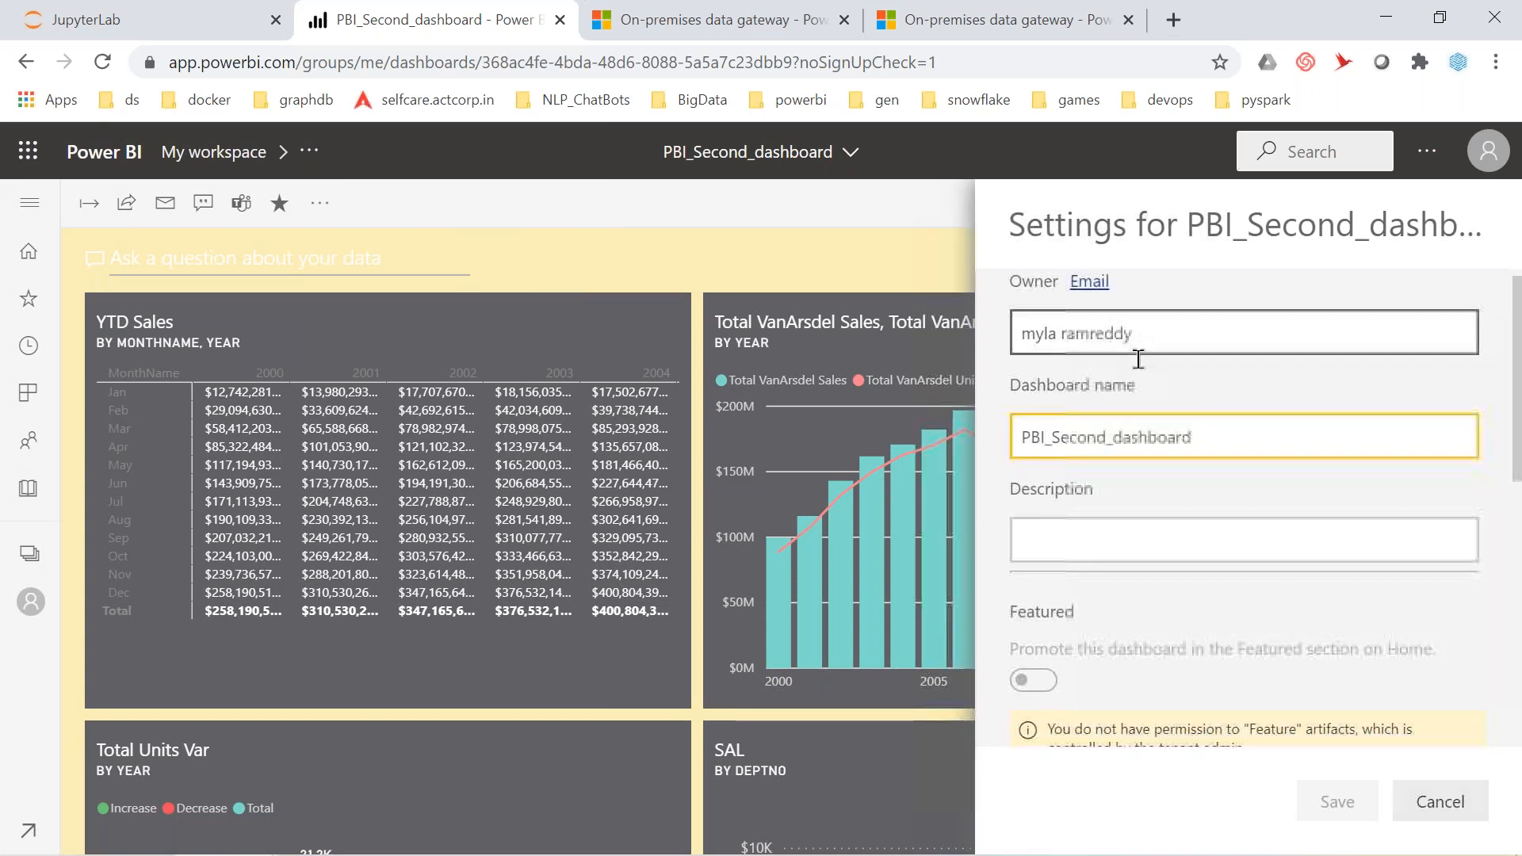
{"action": "scroll", "coordinate": [1249, 507], "scroll_direction": "down", "scroll_amount": 4}
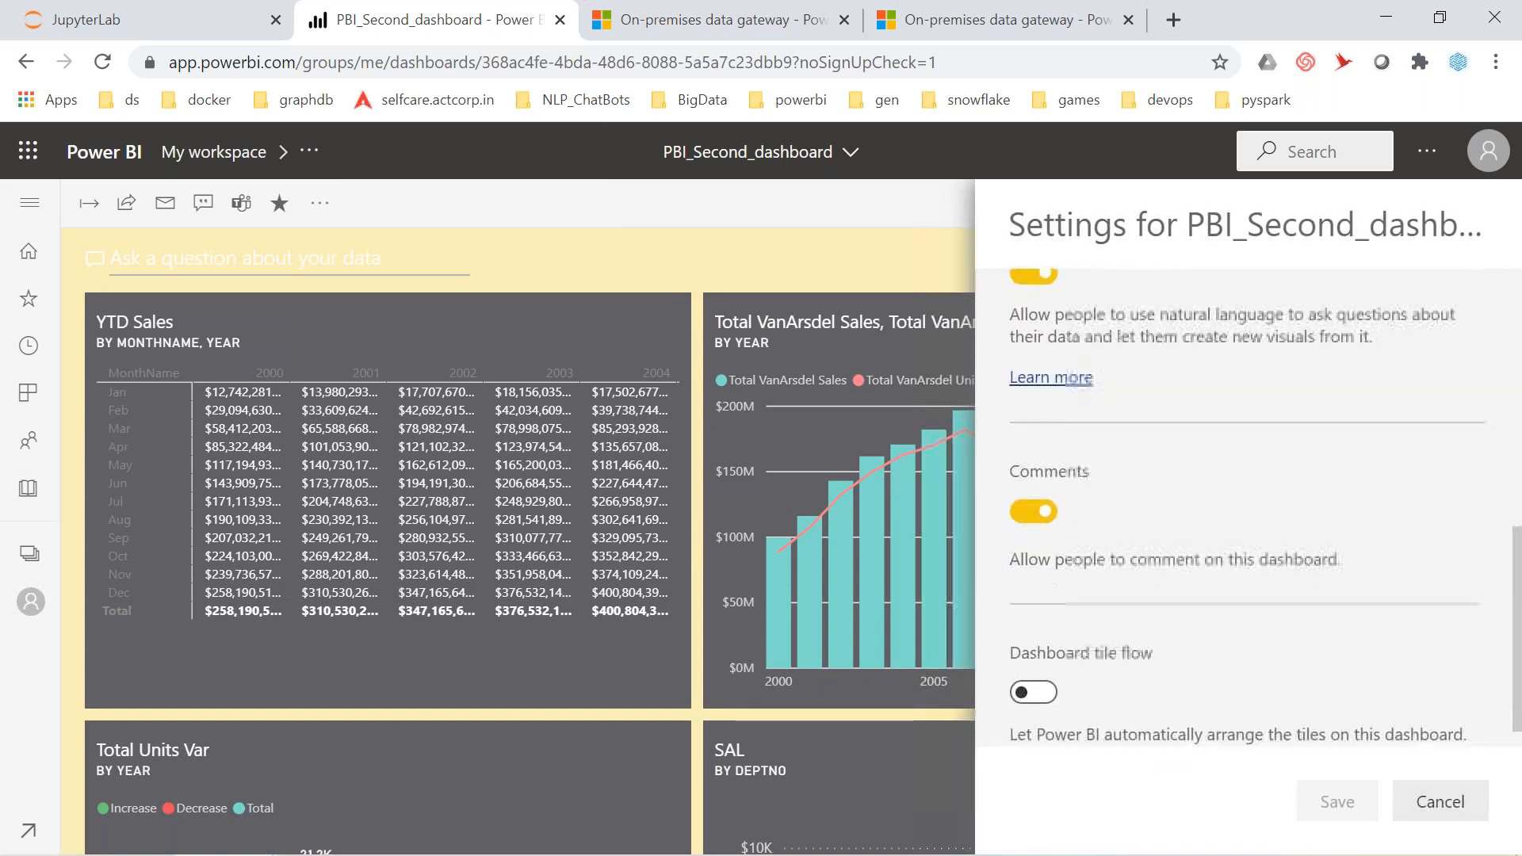
{"action": "scroll", "coordinate": [1248, 508], "scroll_direction": "up", "scroll_amount": 8}
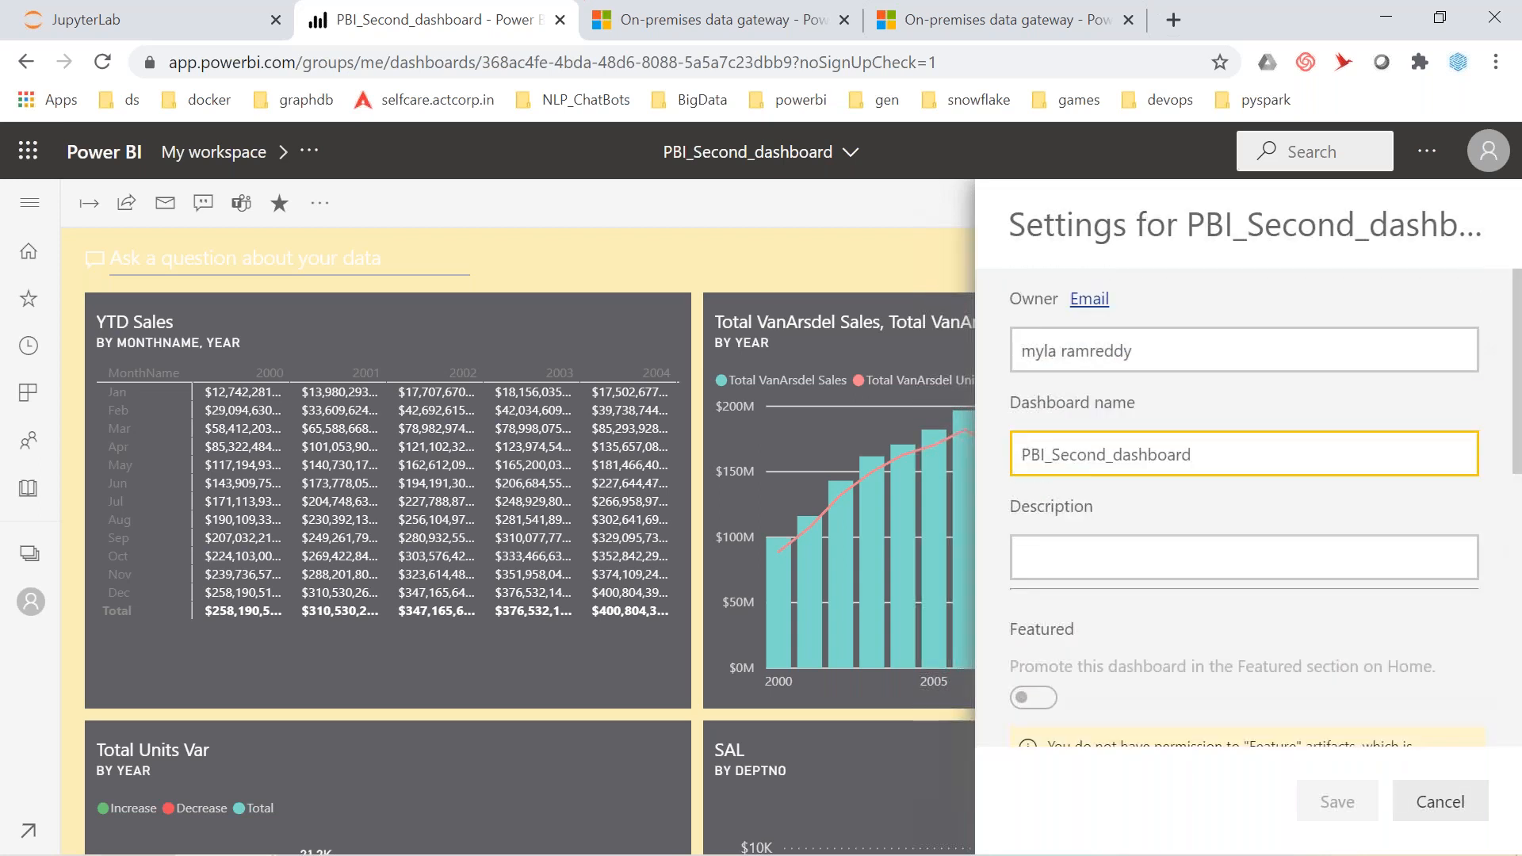
{"action": "left_click", "coordinate": [715, 231]}
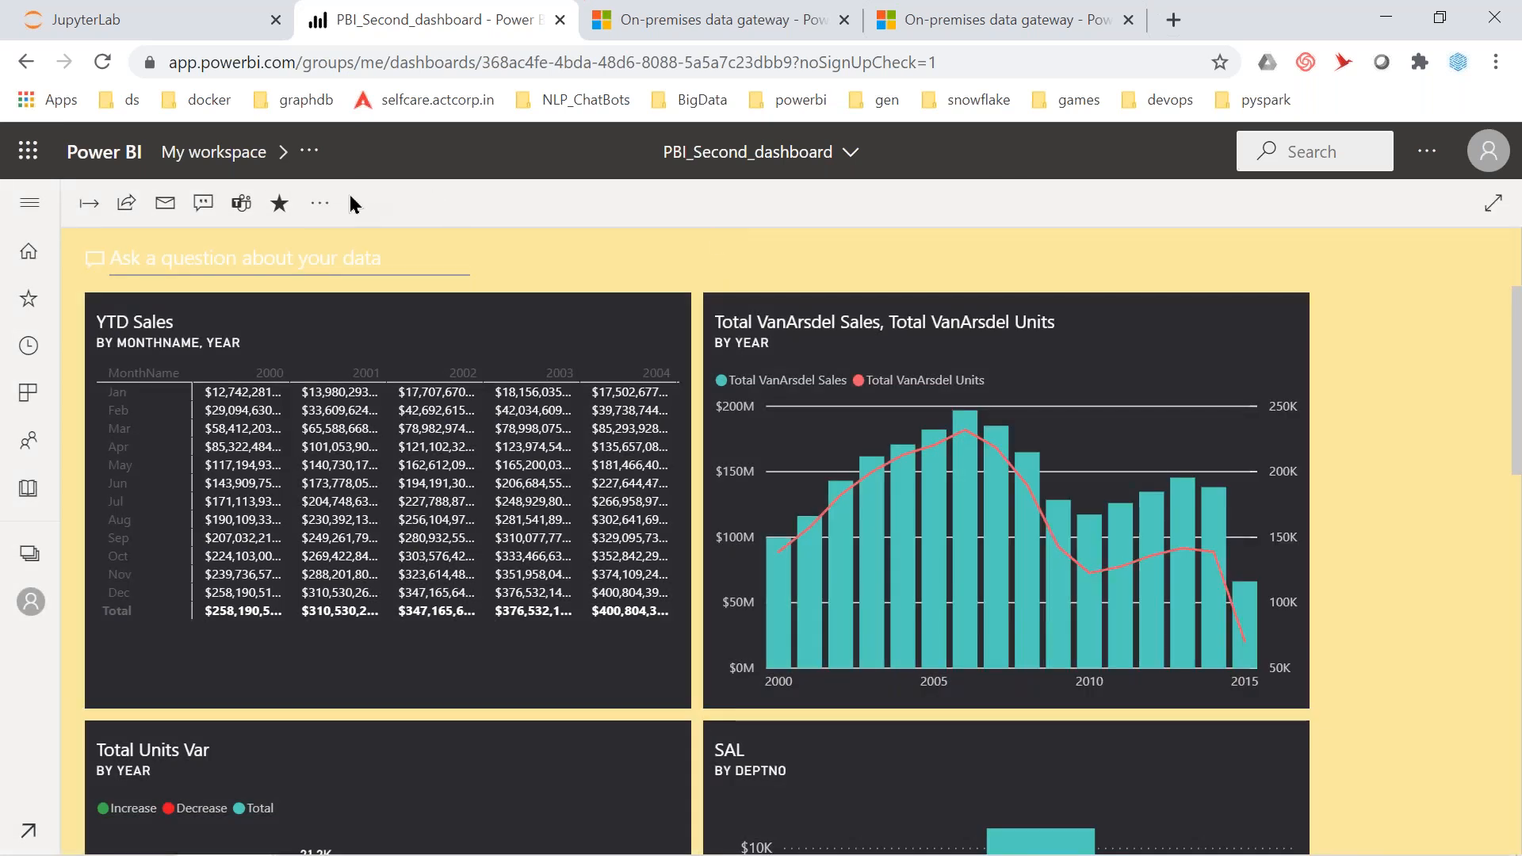
{"action": "left_click", "coordinate": [320, 208]}
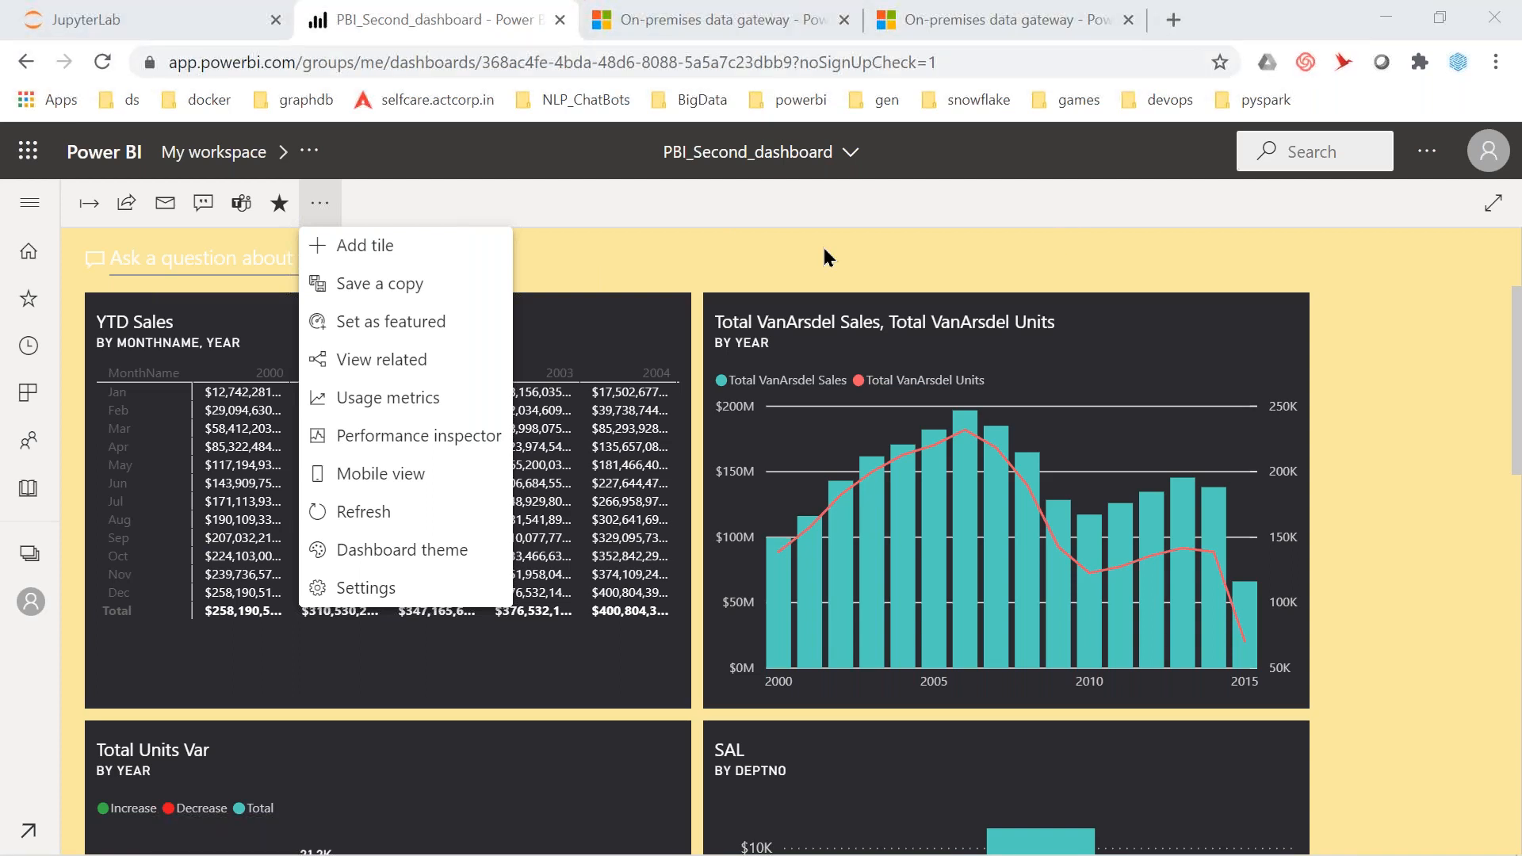
{"action": "key", "text": "super"}
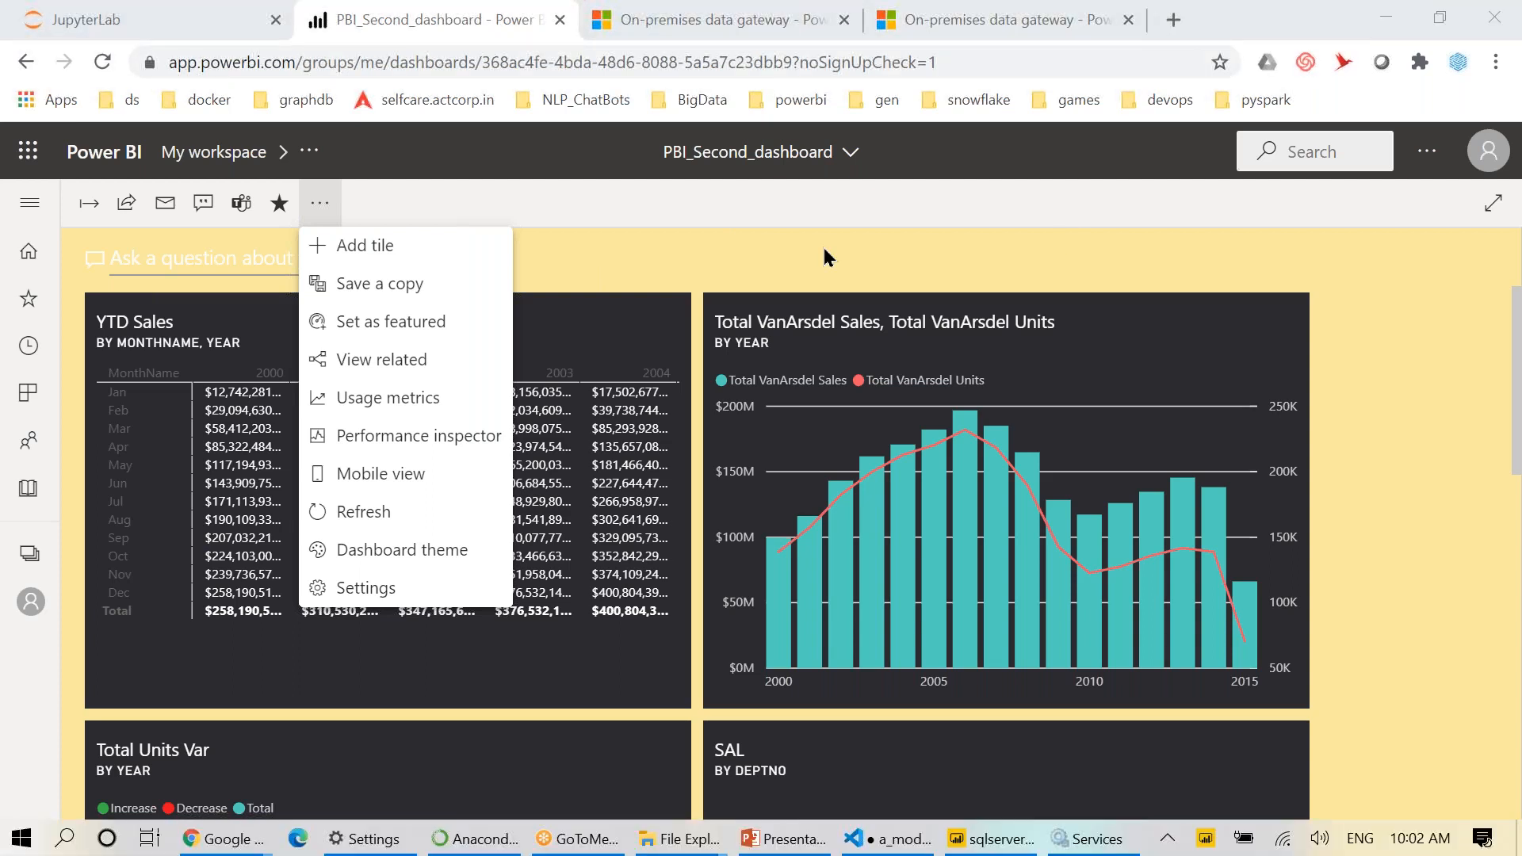
{"action": "key", "text": "super"}
{"action": "left_click", "coordinate": [852, 192]}
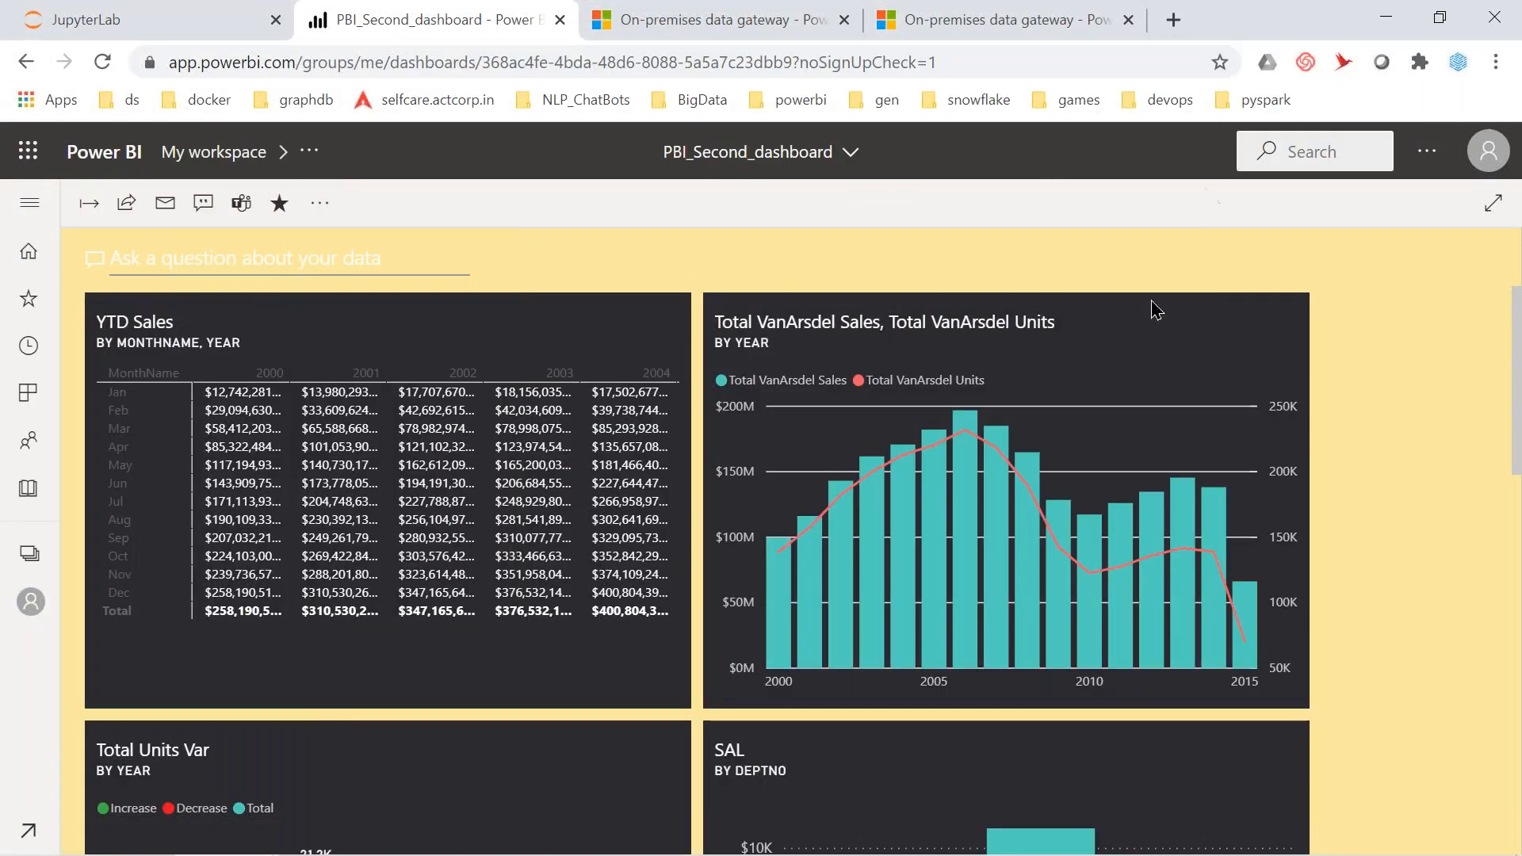